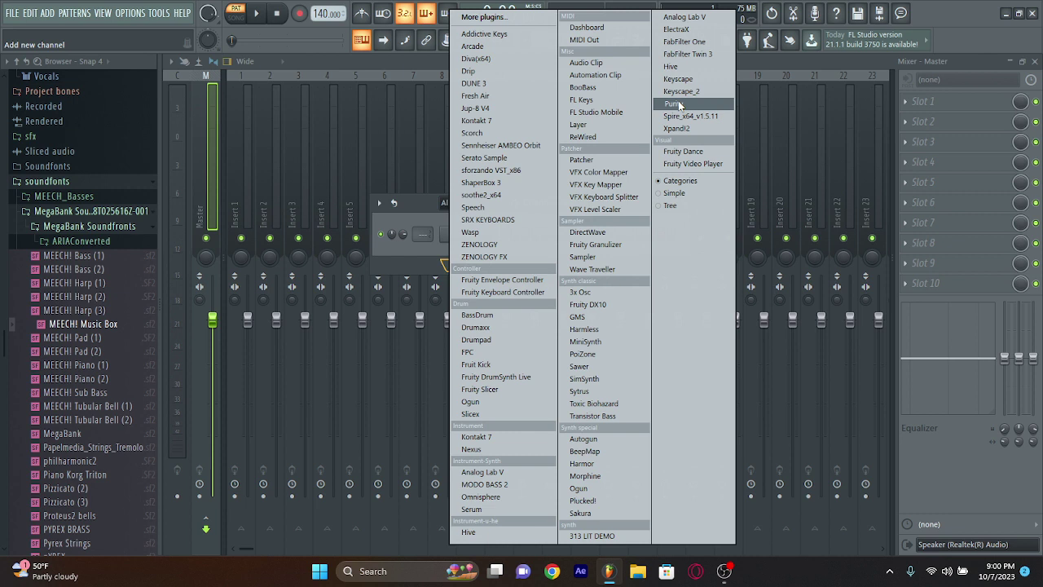
# Add ZENOLOGY as a new channel and audition its default tone with a few notes
pyautogui.press('XF86AudioRaiseVolume')
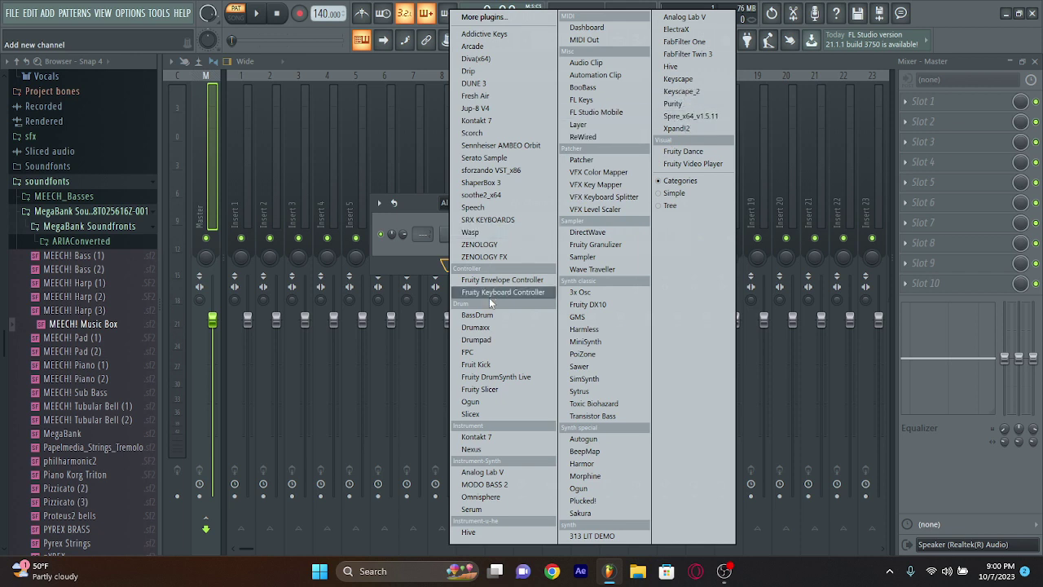
pyautogui.click(479, 244)
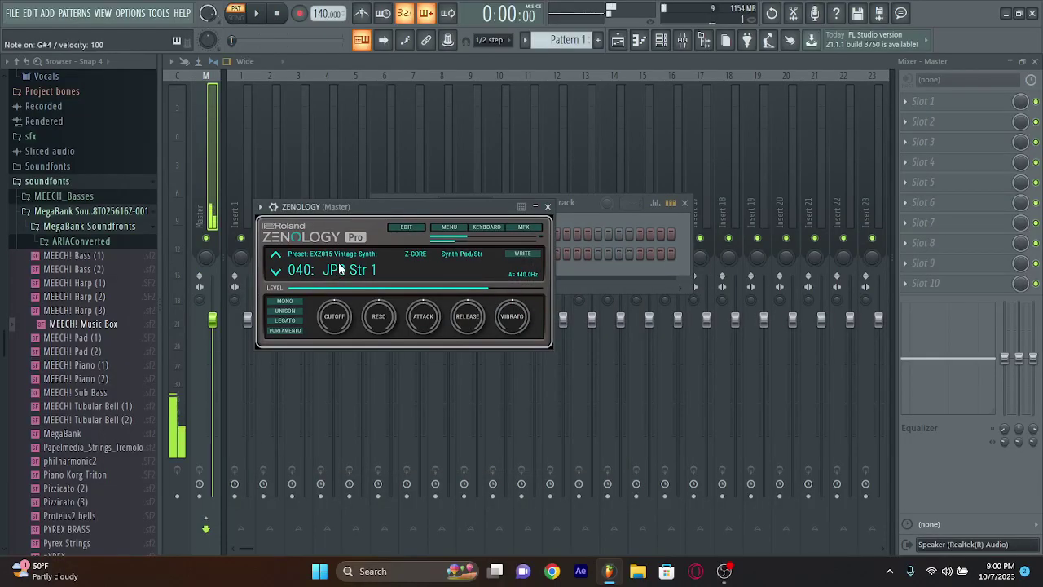
pyautogui.press('w')
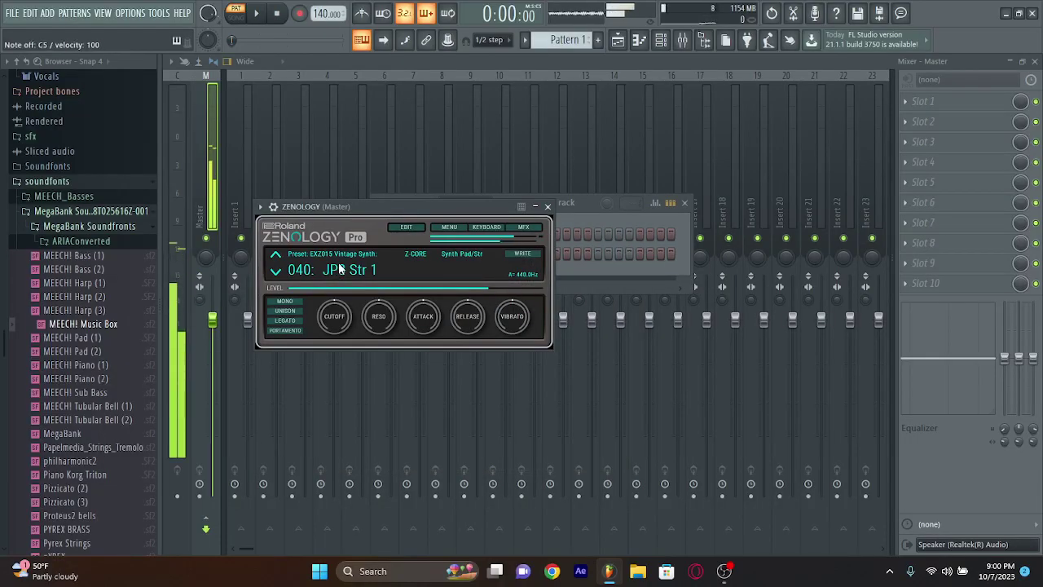
# Load a piano tone from ZENOLOGY's EXZ014 Complete Piano bank and advance to preset 03, ClassicGrand
pyautogui.click(332, 257)
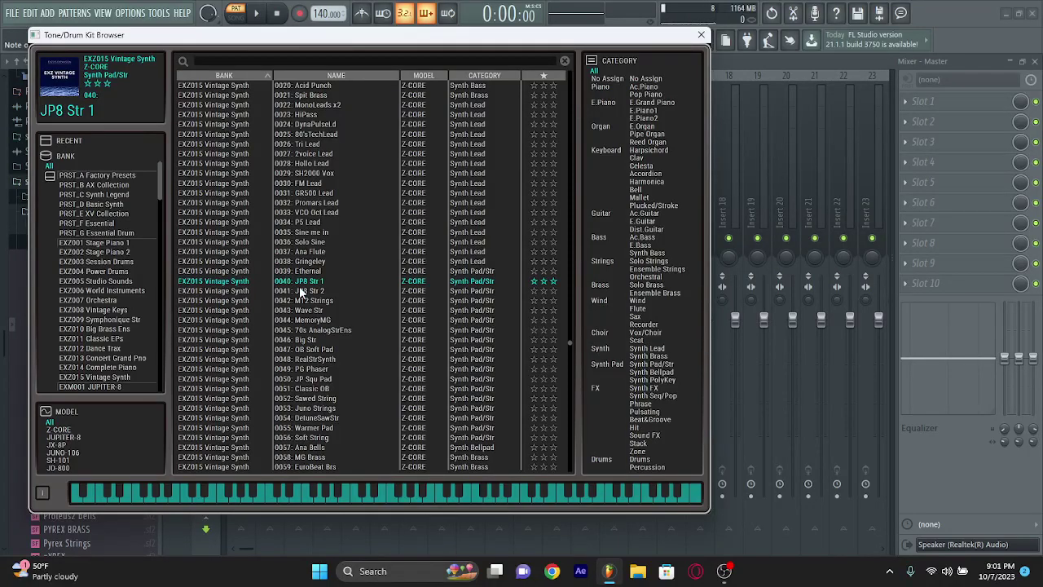
pyautogui.click(89, 348)
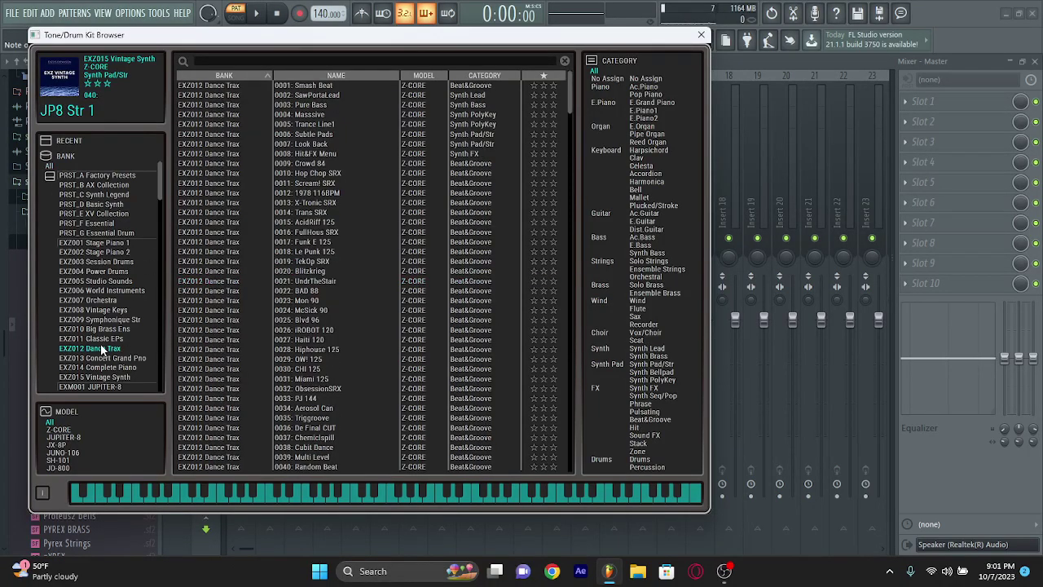
pyautogui.click(125, 370)
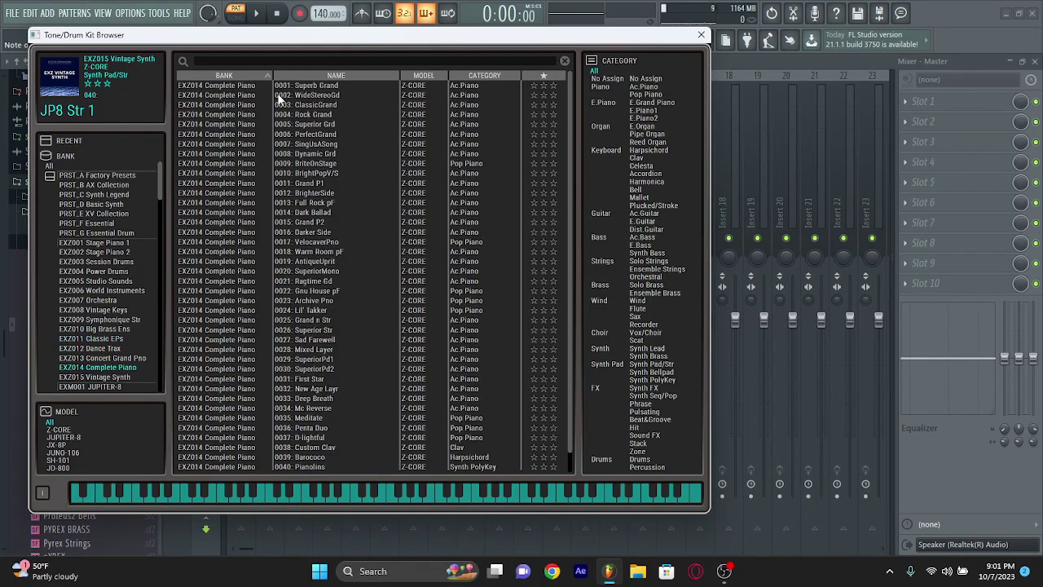
pyautogui.click(695, 35)
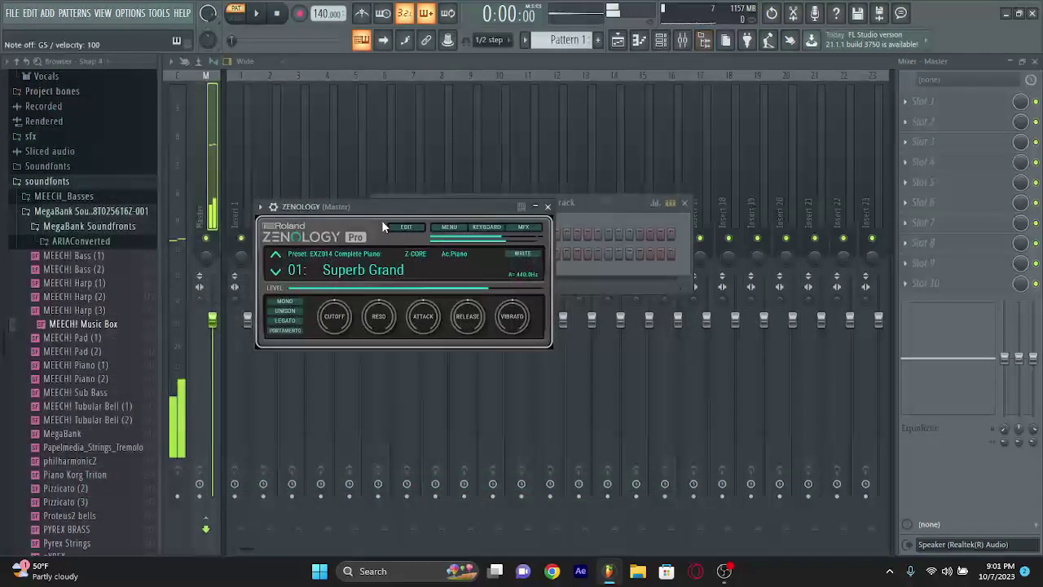
pyautogui.click(278, 272)
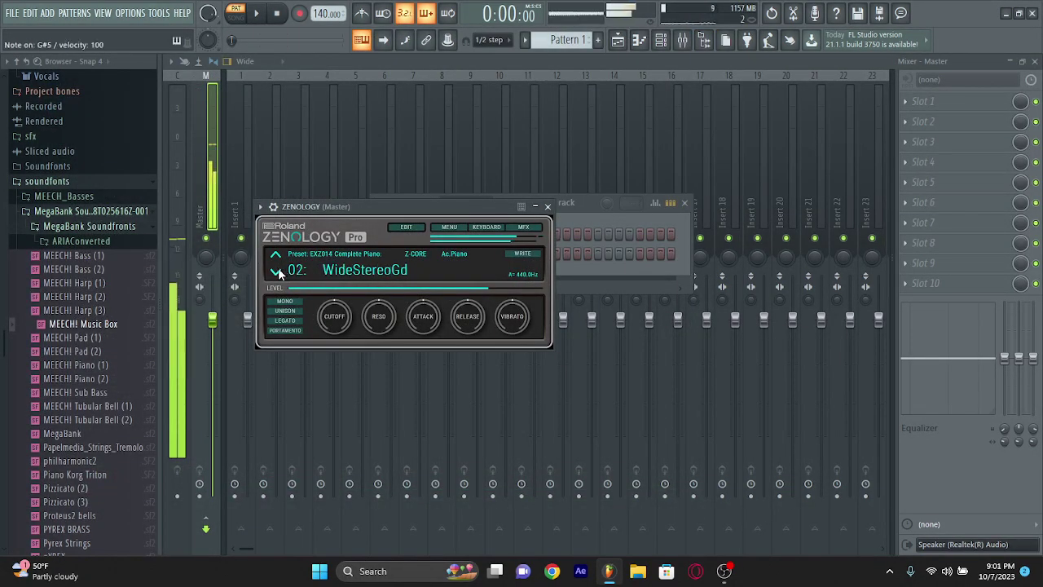
pyautogui.click(278, 273)
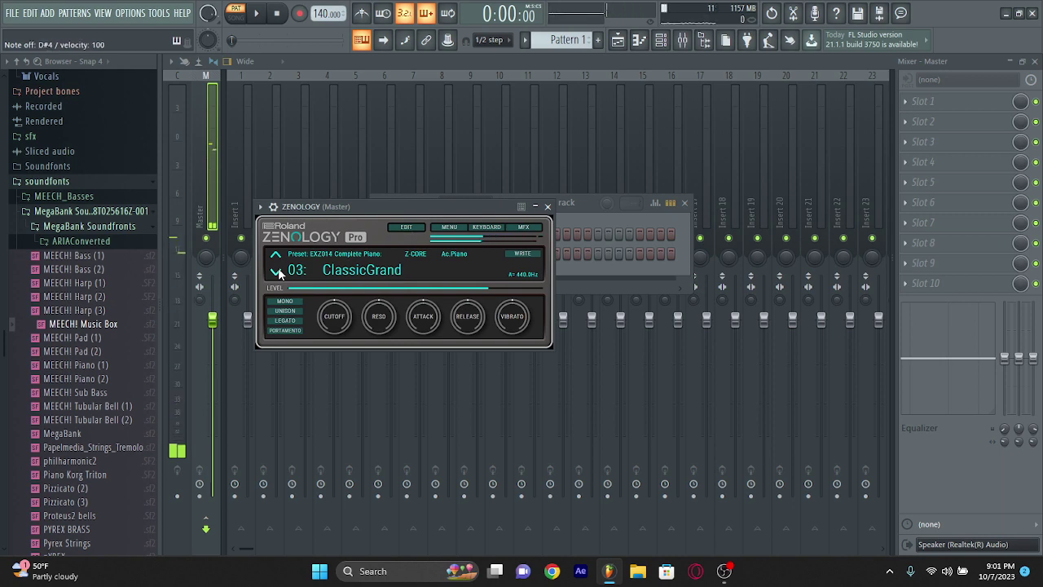
# Open ZENOLOGY's piano roll and draw stacked one-bar notes on D#5, G#5 and A#5 in bar 1
pyautogui.press('F7')
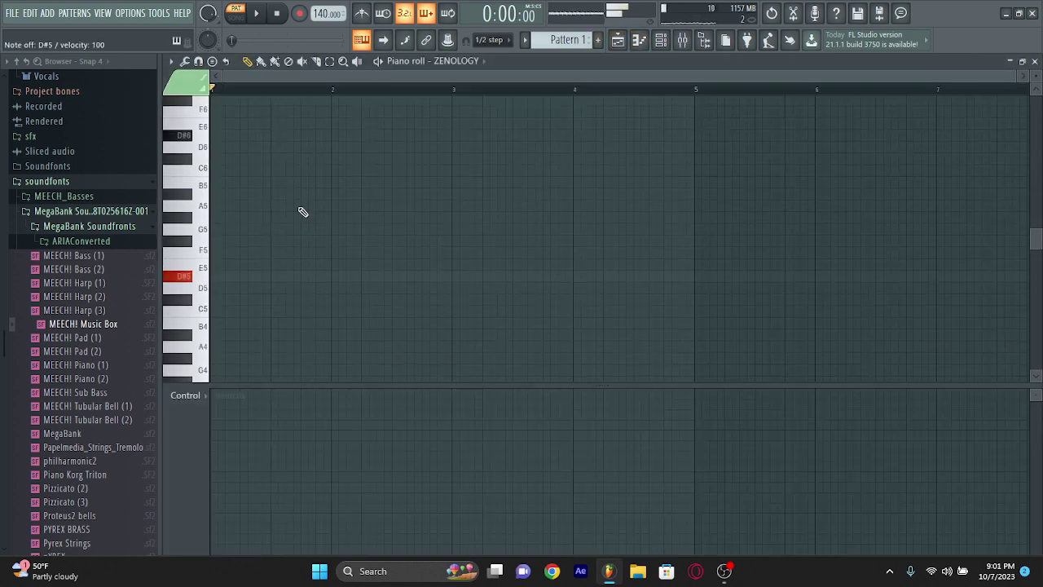
pyautogui.scroll(-2, 303, 212)
pyautogui.click(224, 236)
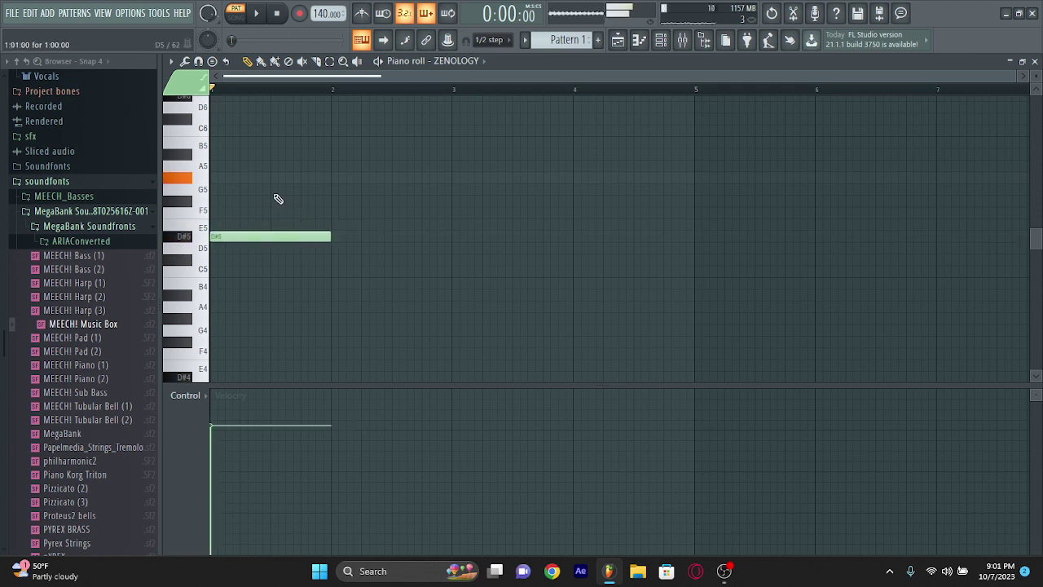
pyautogui.click(216, 189)
pyautogui.moveTo(180, 177); pyautogui.dragTo(176, 176)
pyautogui.moveTo(295, 305); pyautogui.dragTo(256, 153)
# Play back the D#5, G#5 and A#5 chord repeatedly to judge how it sounds
pyautogui.press('space')
pyautogui.press('space')
pyautogui.press('space')
pyautogui.press('space')
pyautogui.press('space')
pyautogui.press('space')
pyautogui.press('space')
pyautogui.press('space')
pyautogui.press('space')
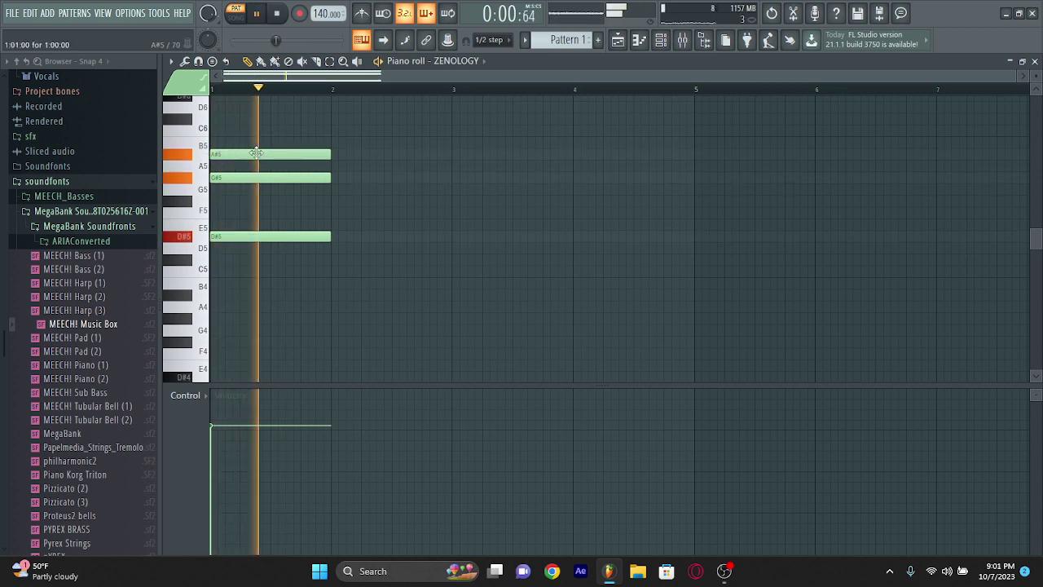
pyautogui.press('space')
pyautogui.press('space')
# Try the chord's highest note on G5 during playback, and delete that note
pyautogui.moveTo(289, 152); pyautogui.dragTo(245, 194)
pyautogui.press('space')
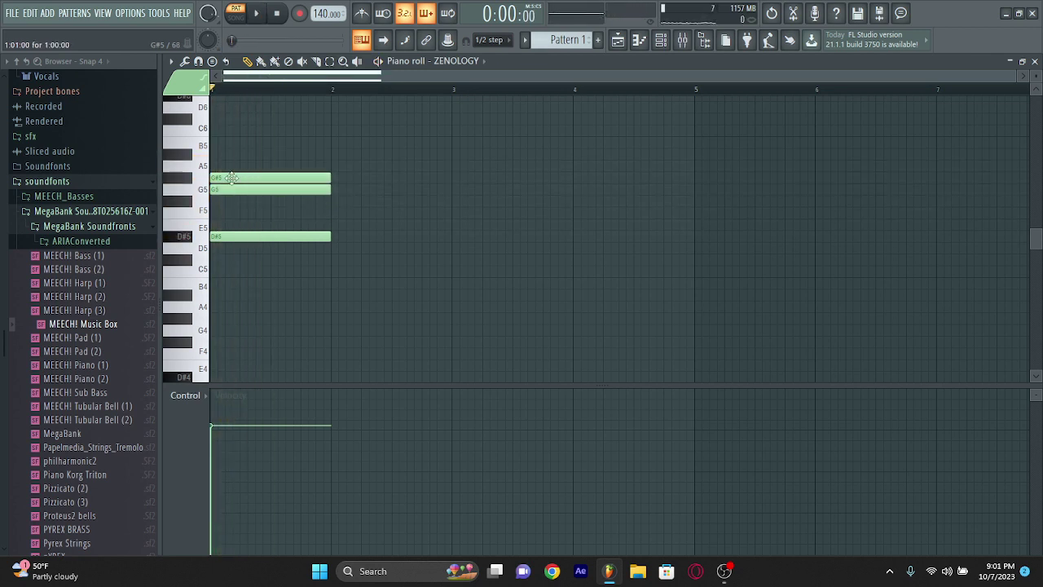
pyautogui.press('space')
pyautogui.rightClick(234, 189)
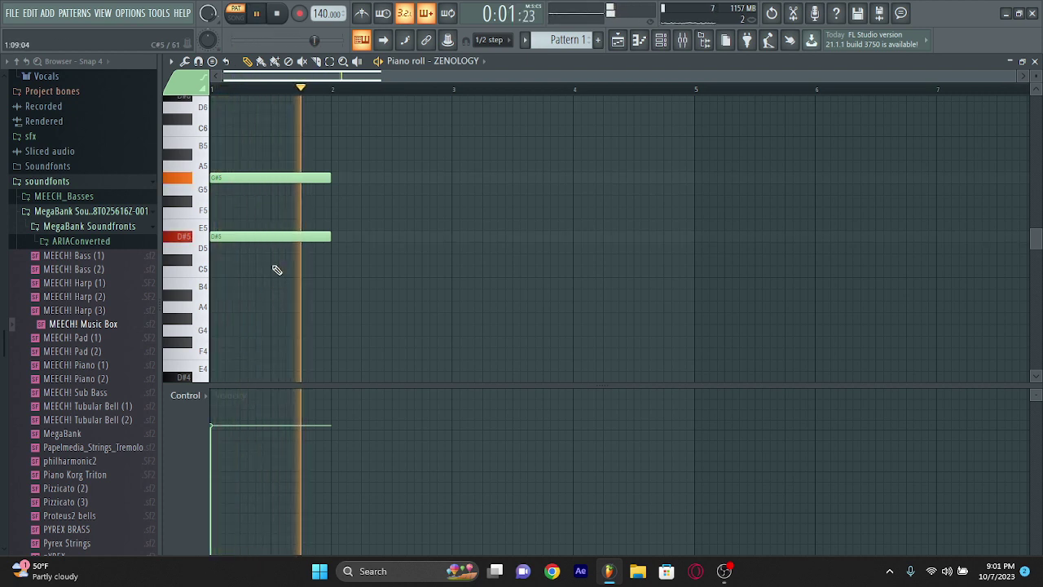
# Reopen ZENOLOGY from the channel rack and audition its piano presets against the playing pattern, settling on 11, Grand P1
pyautogui.click(664, 39)
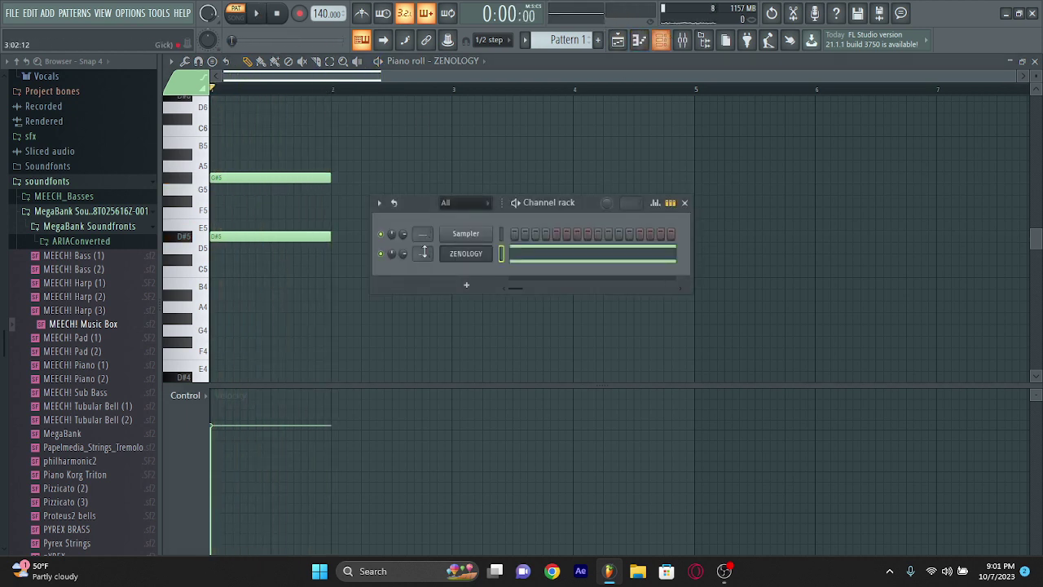
pyautogui.click(466, 253)
pyautogui.press('space')
pyautogui.click(275, 272)
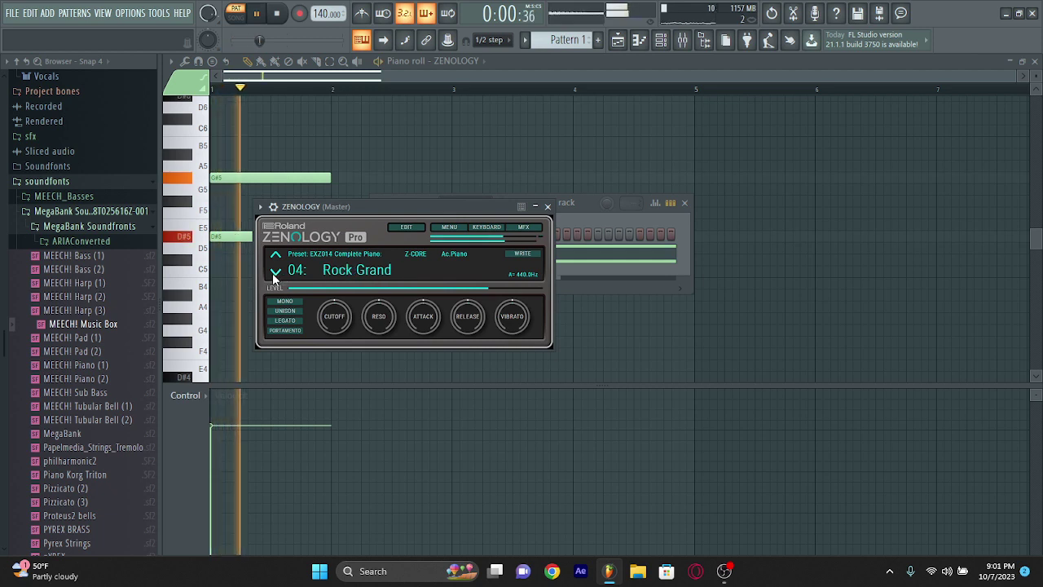
pyautogui.click(275, 272)
pyautogui.click(275, 272)
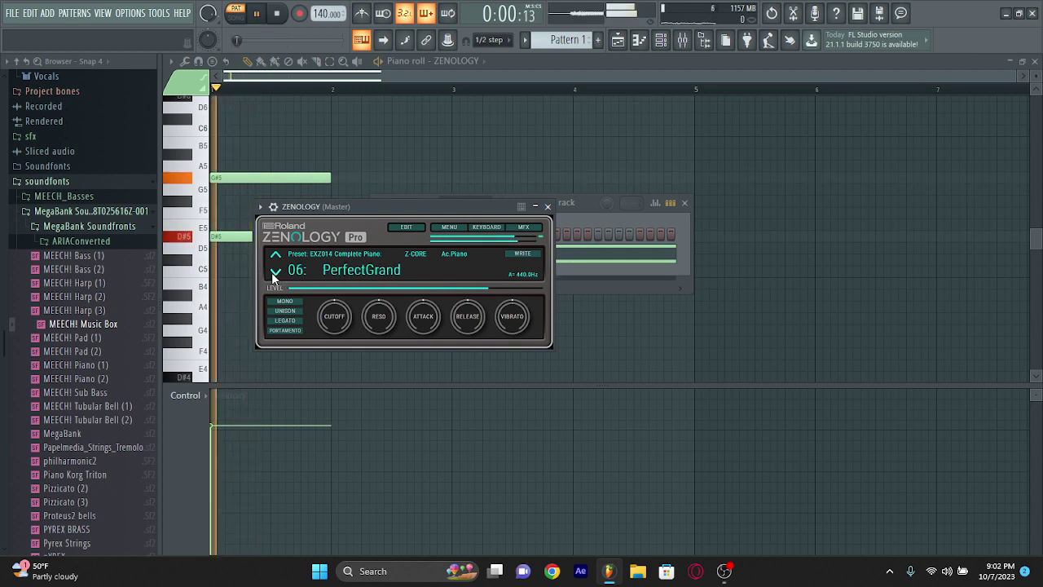
pyautogui.click(275, 272)
pyautogui.click(275, 272)
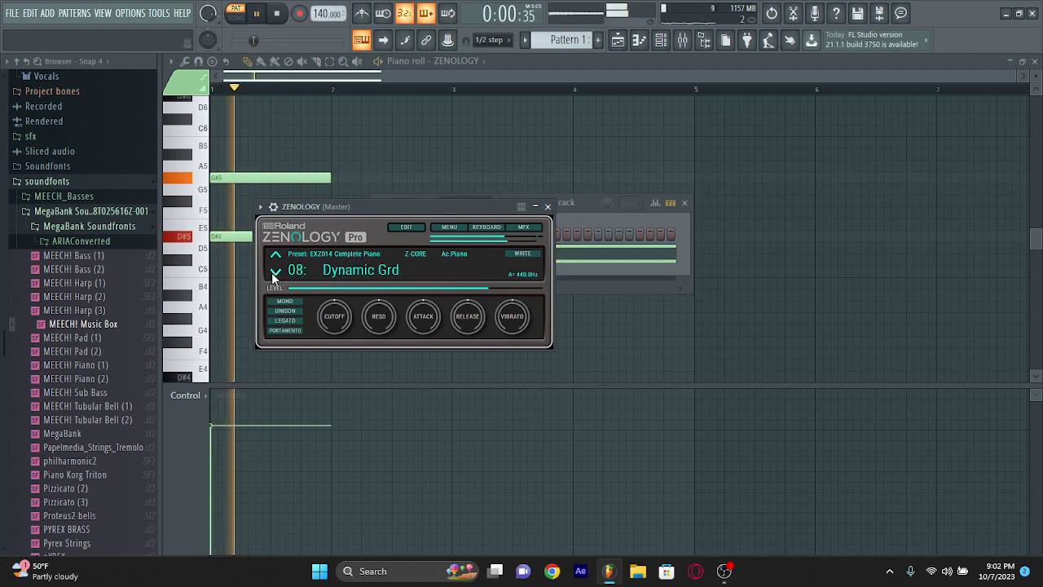
pyautogui.click(275, 272)
pyautogui.click(275, 272)
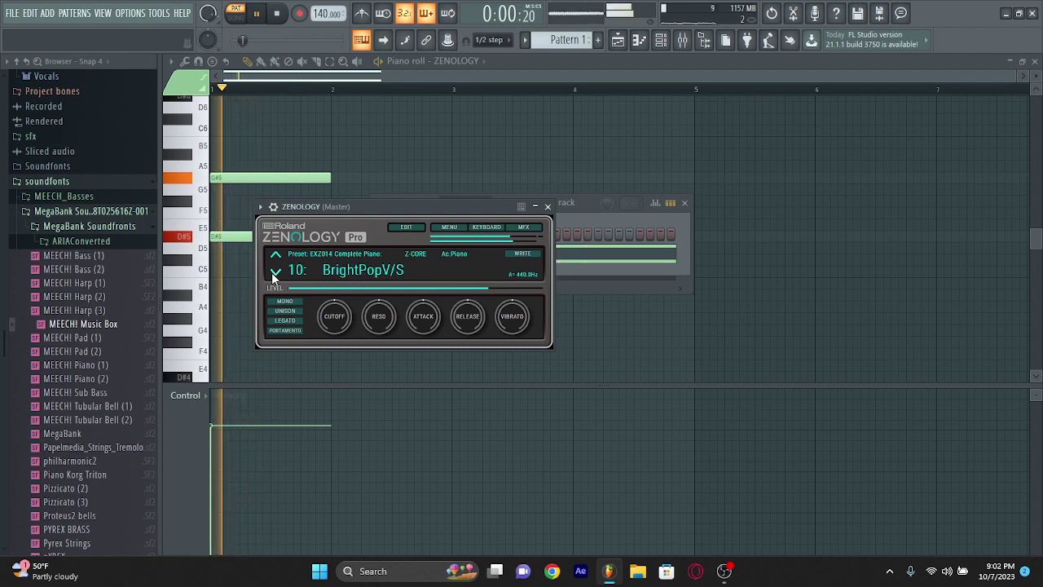
pyautogui.click(274, 272)
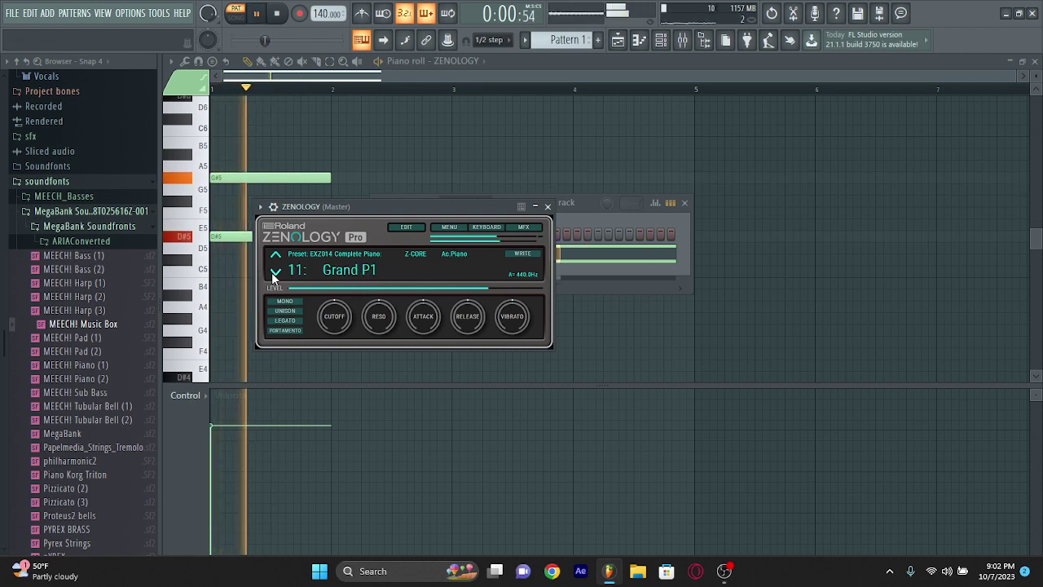
pyautogui.click(274, 272)
pyautogui.click(275, 254)
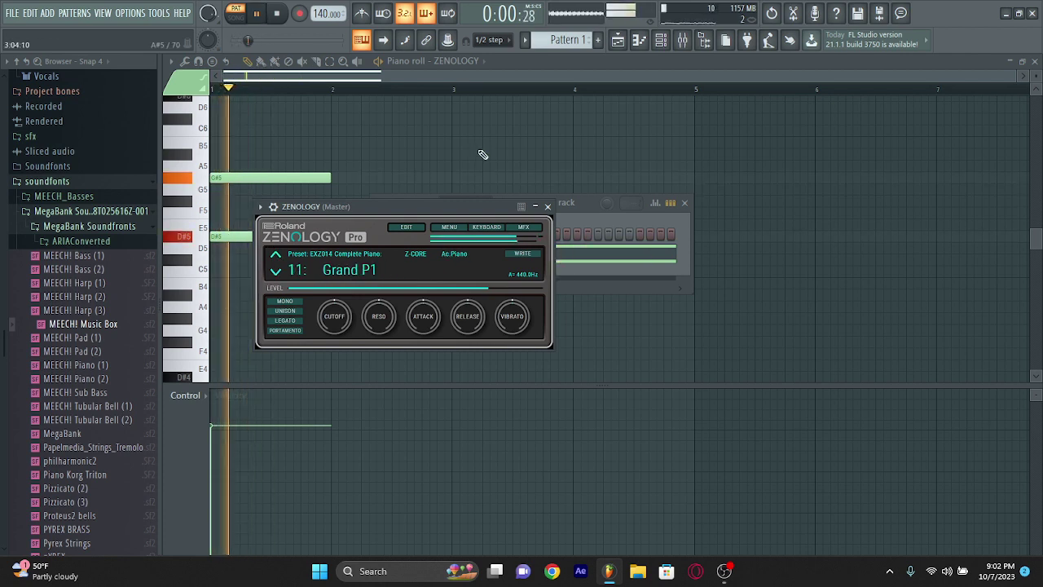
pyautogui.press('space')
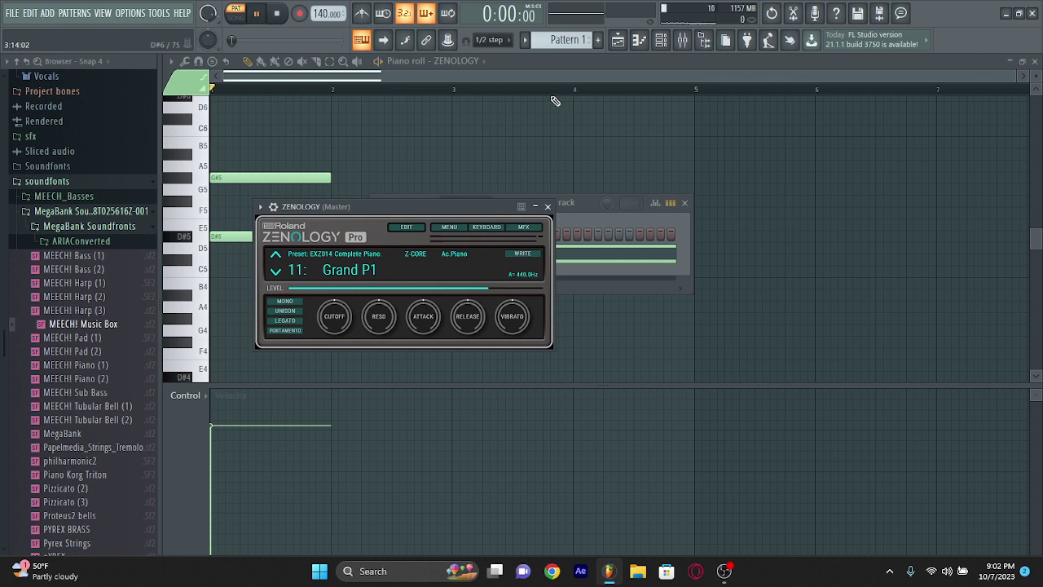
# Replace all existing notes with a one-bar C5, D#5 and G5 chord at the start of bar 1 and play it
pyautogui.click(277, 261)
pyautogui.hotkey('ctrl', 'a')
pyautogui.press('Delete')
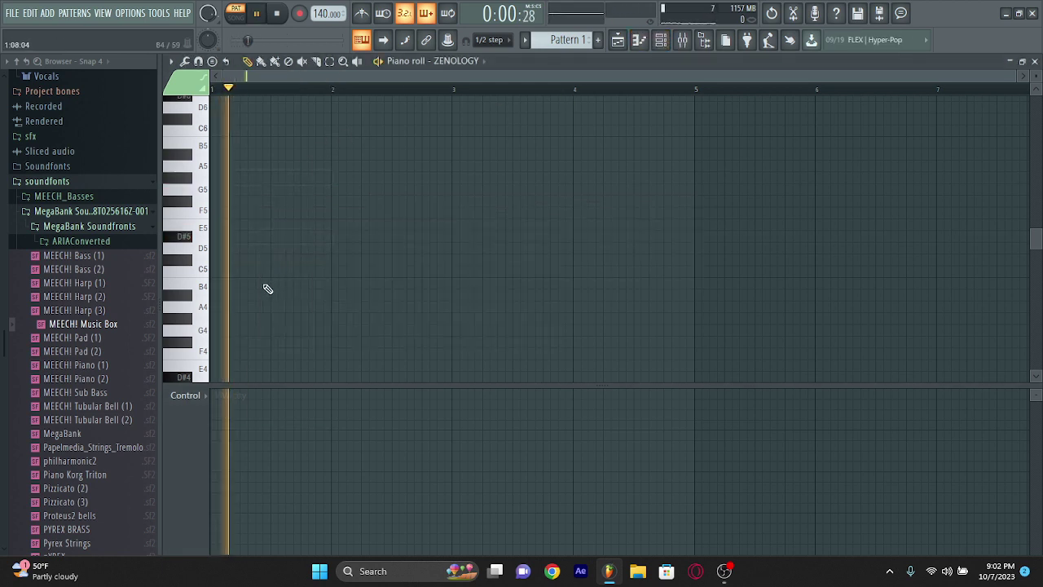
pyautogui.click(258, 271)
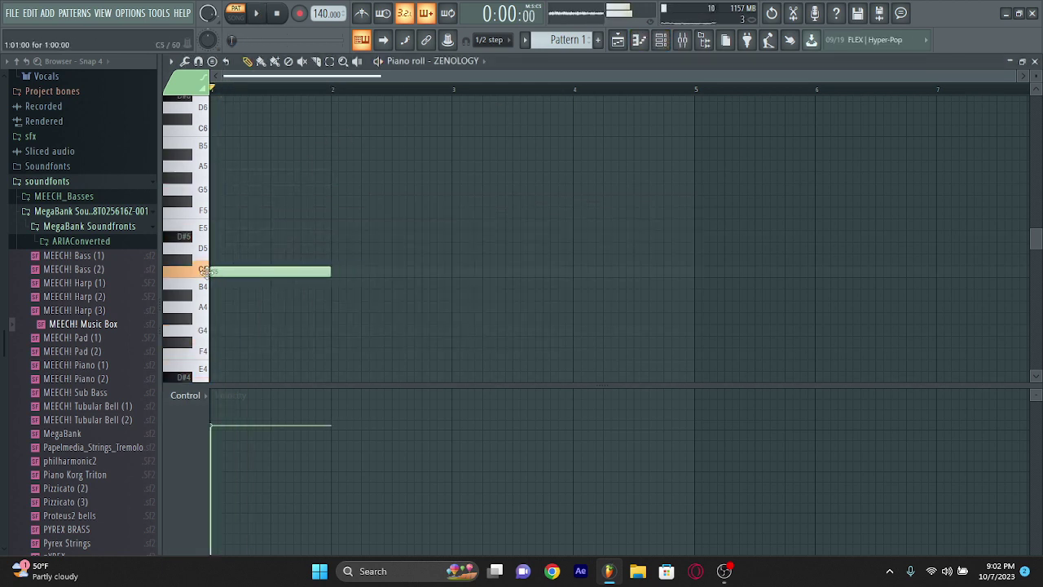
pyautogui.click(259, 237)
pyautogui.press('space')
pyautogui.click(262, 189)
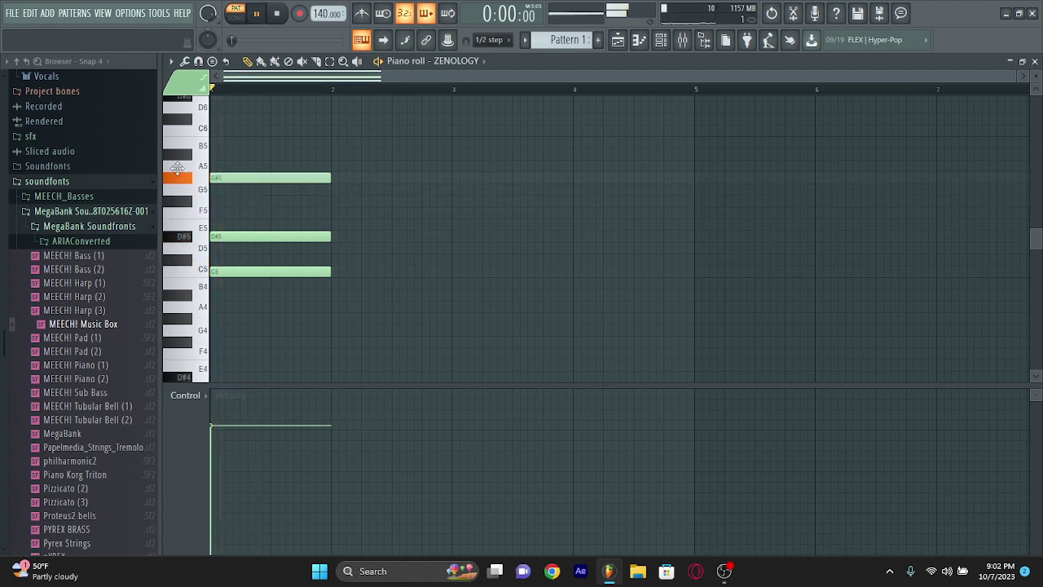
pyautogui.press('space')
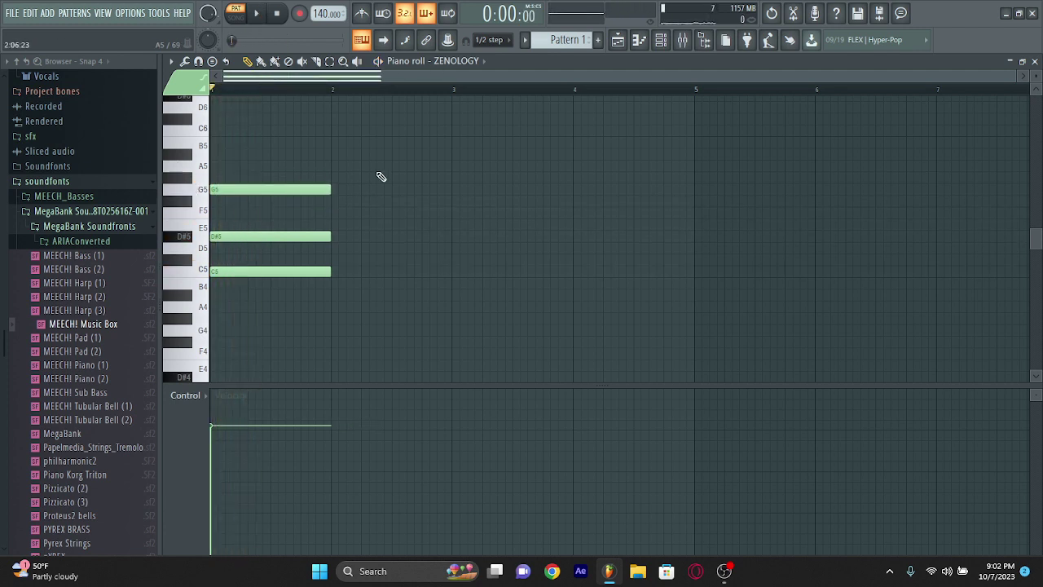
# Transpose the chord up two semitones to D5, F5 and A5 while playing it
pyautogui.hotkey('shift', 'Up')
pyautogui.press('space')
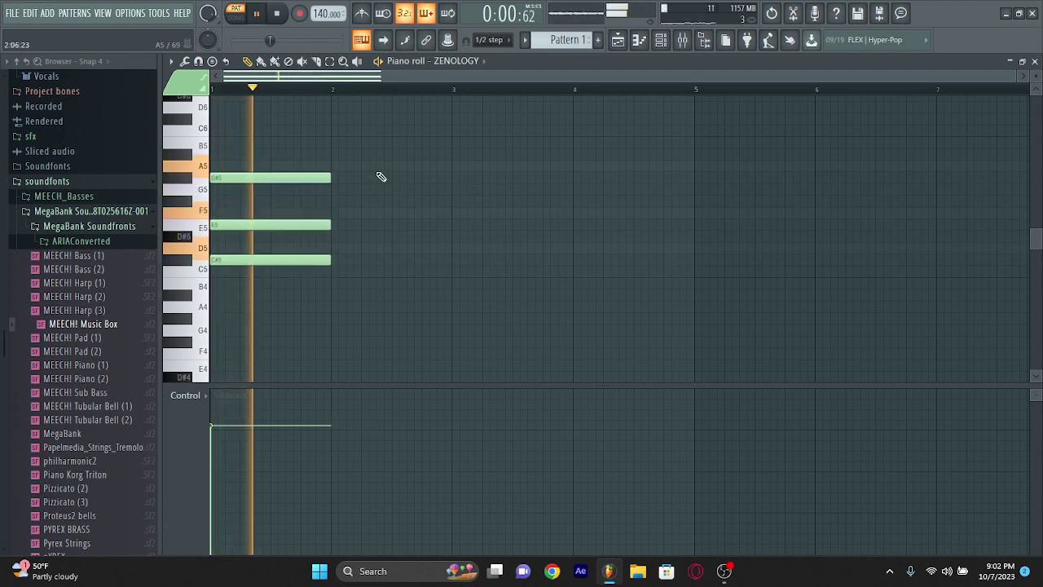
pyautogui.hotkey('shift', 'Up')
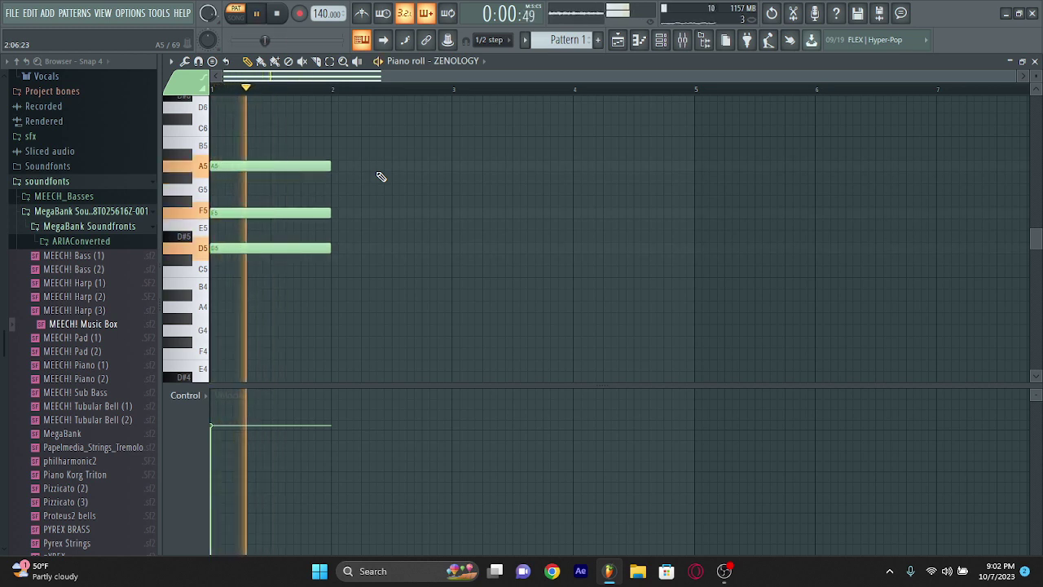
# Audition the chord at higher semitone transpositions up to a D6 root, and lower it an octave to D5, F5 and A5
pyautogui.press('space')
pyautogui.hotkey('shift', 'Up')
pyautogui.press('space')
pyautogui.hotkey('shift', 'Up')
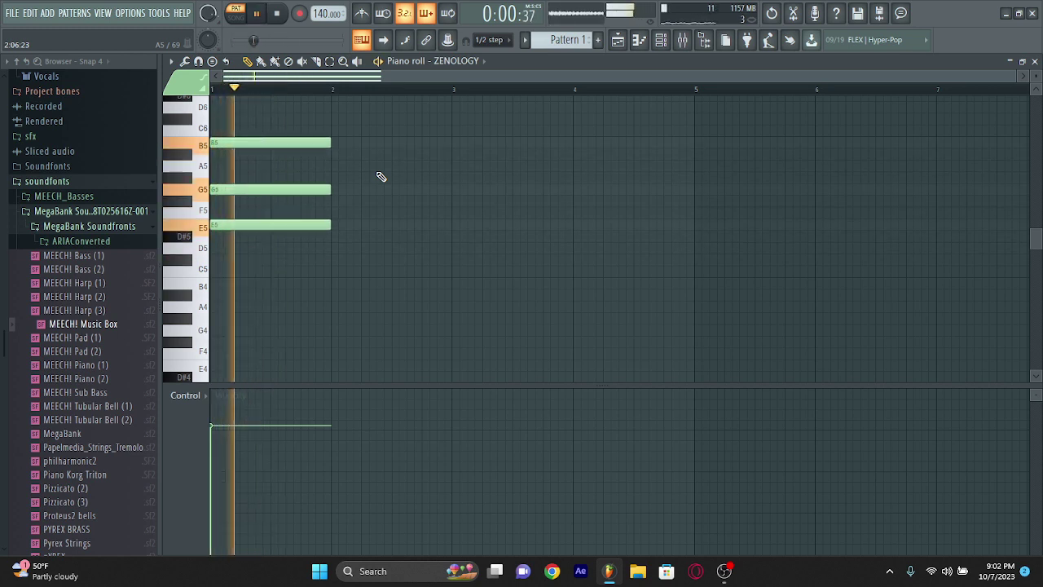
pyautogui.press('space')
pyautogui.hotkey('shift', 'Up')
pyautogui.press('space')
pyautogui.hotkey('shift', 'Up')
pyautogui.hotkey('shift', 'Up')
pyautogui.press('space')
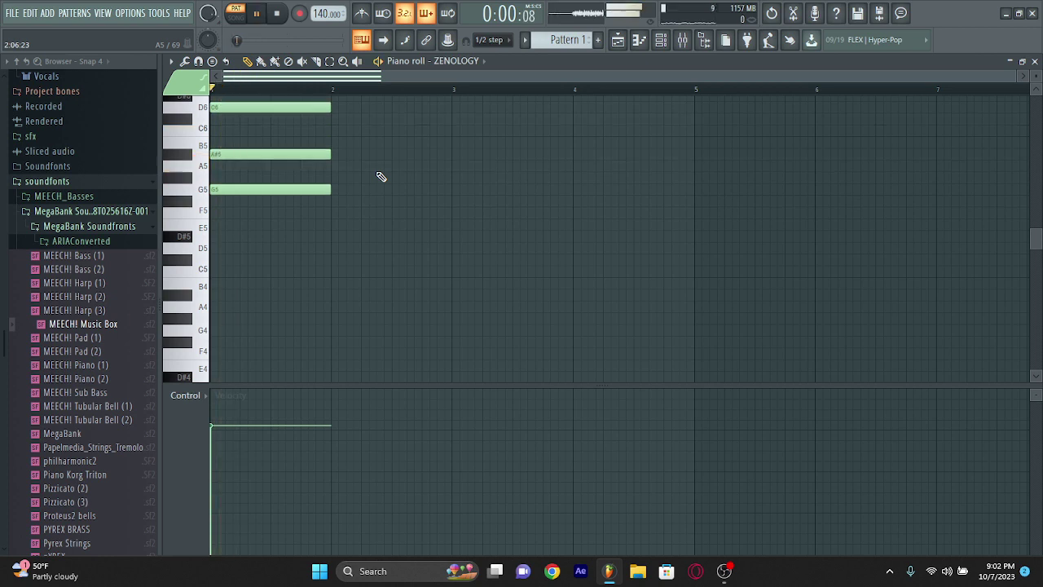
pyautogui.press('space')
pyautogui.hotkey('shift', 'Up')
pyautogui.press('space')
pyautogui.press('space')
pyautogui.hotkey('shift', 'Up')
pyautogui.hotkey('shift', 'Up')
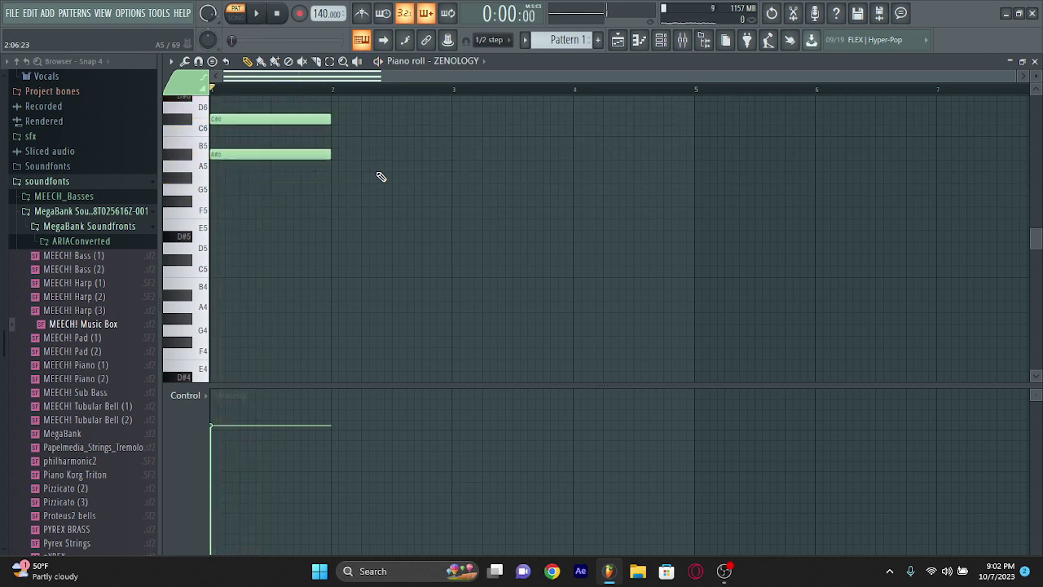
pyautogui.press('space')
pyautogui.hotkey('shift', 'Down')
pyautogui.hotkey('shift', 'Up')
pyautogui.hotkey('shift', 'Up')
pyautogui.hotkey('shift', 'Up')
pyautogui.hotkey('shift', 'Up')
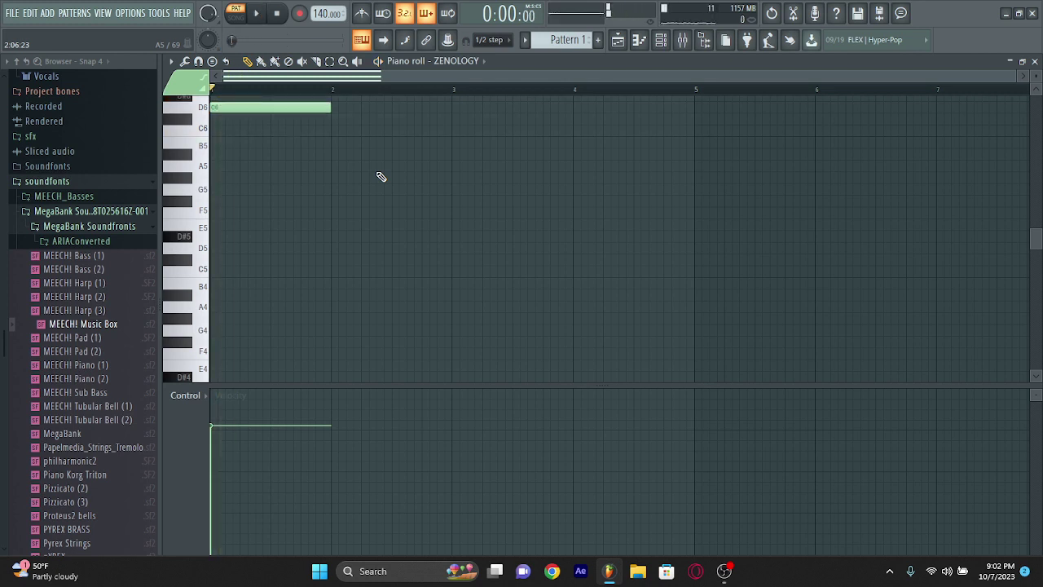
pyautogui.hotkey('ctrl', 'Down')
pyautogui.hotkey('shift', 'Up')
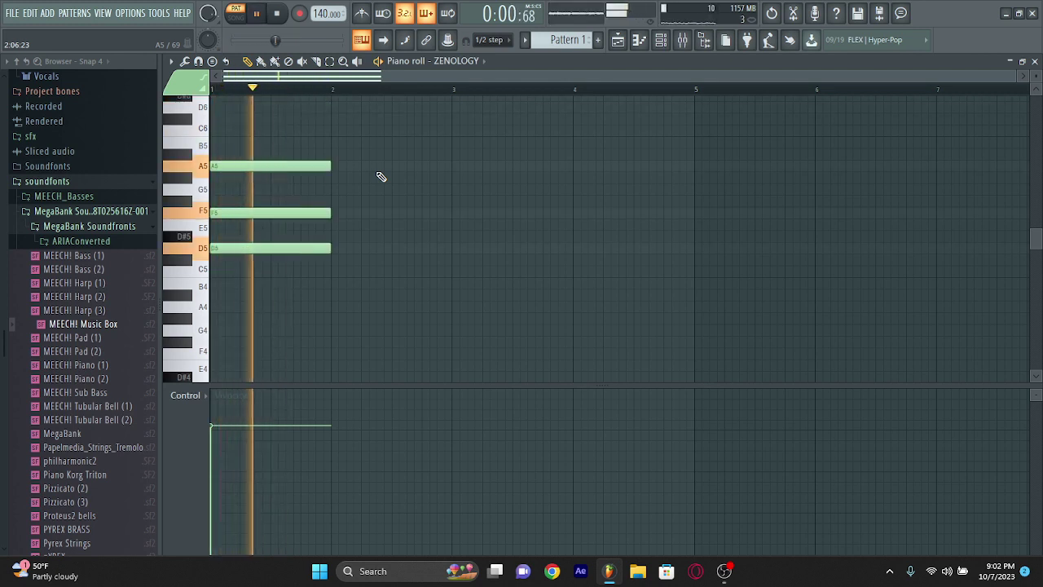
# Add a second one-bar chord of D5, E5 and A5 starting midway through bar 2, with all three note starts aligned
pyautogui.click(396, 249)
pyautogui.click(398, 224)
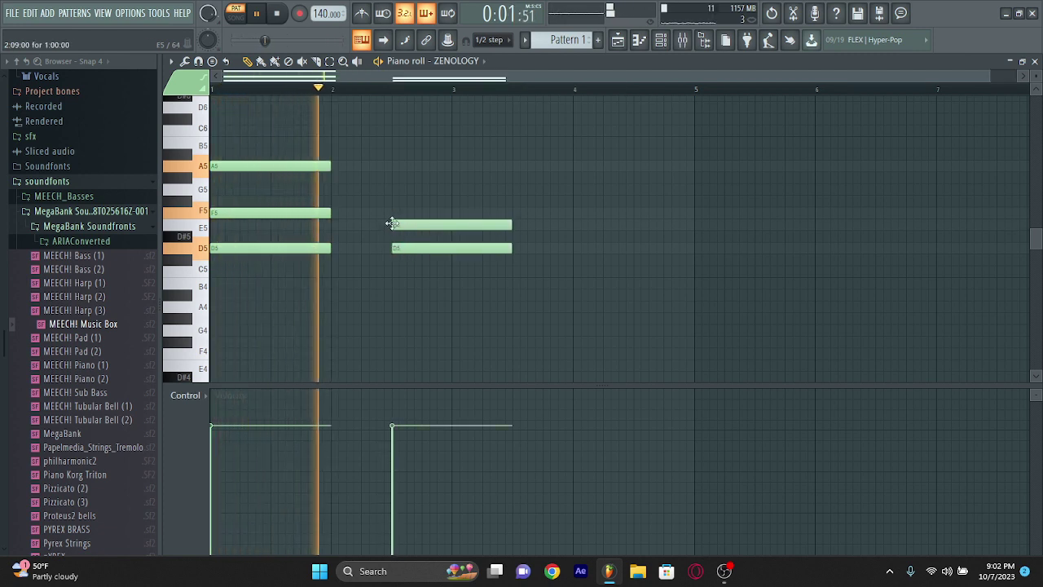
pyautogui.click(397, 176)
pyautogui.moveTo(408, 168); pyautogui.dragTo(408, 159)
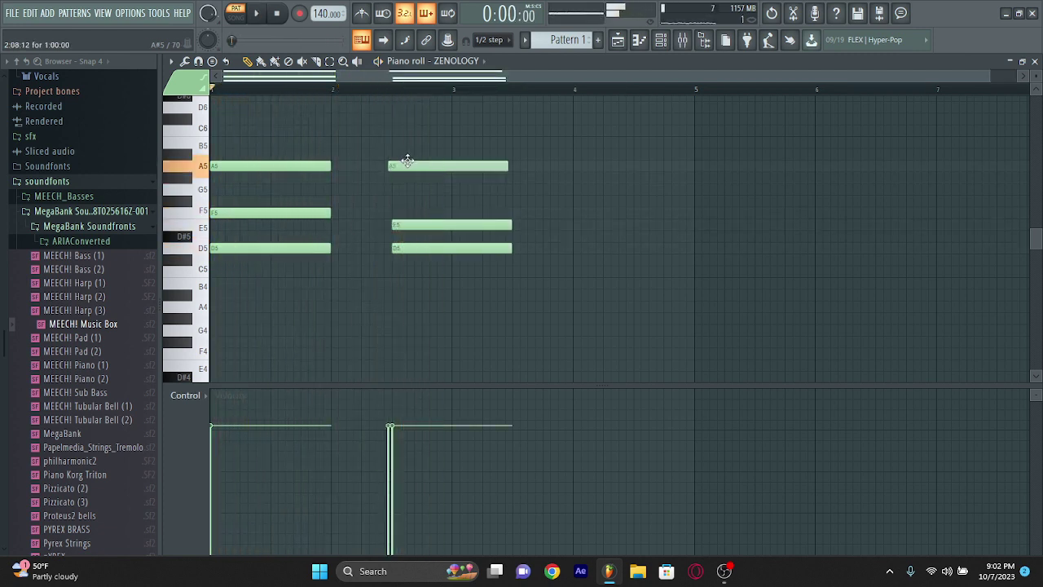
pyautogui.moveTo(475, 139); pyautogui.dragTo(432, 269)
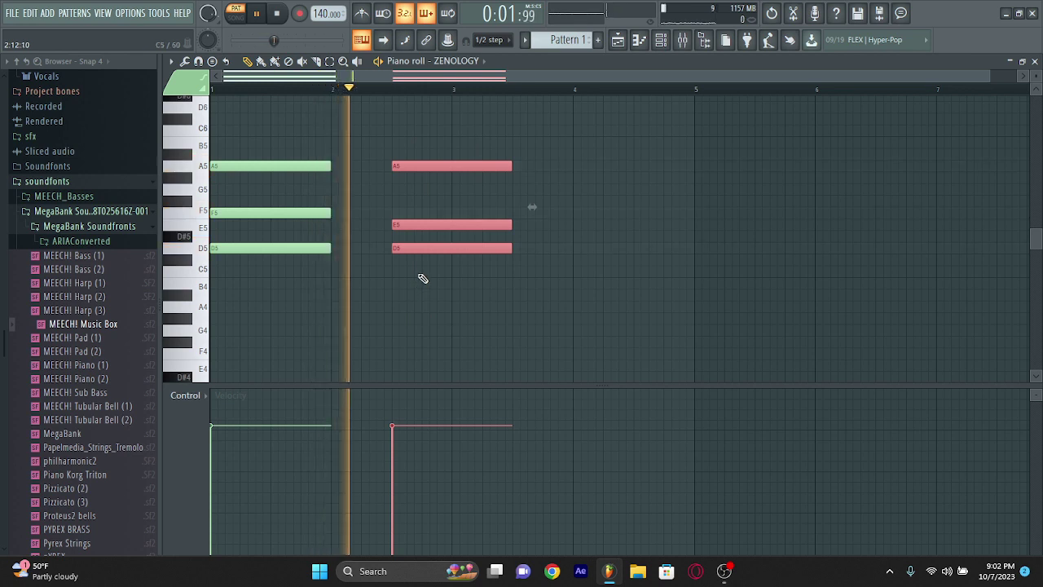
# Set the project tempo to 100 BPM
pyautogui.rightClick(327, 14)
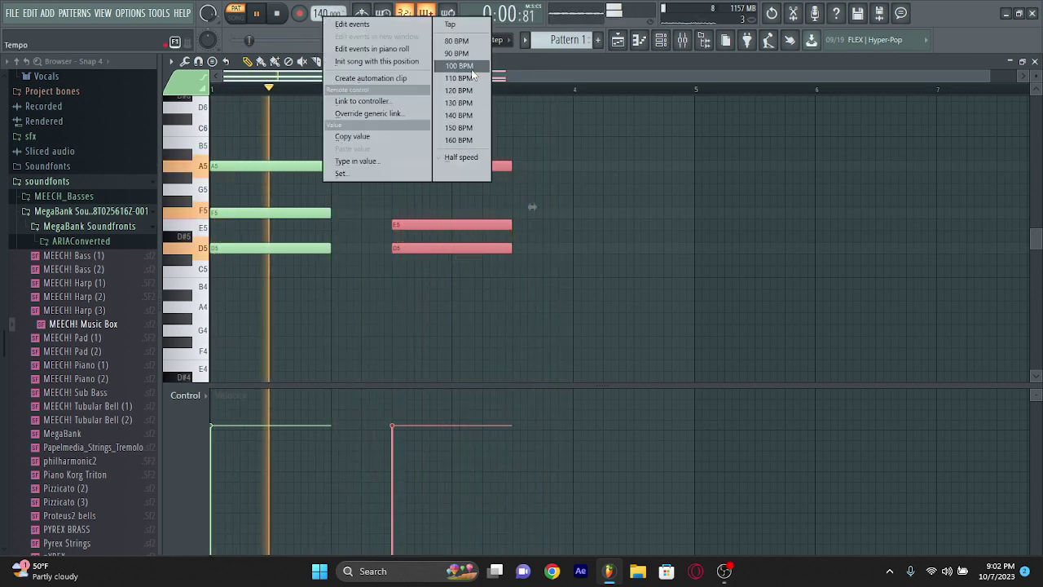
pyautogui.click(458, 66)
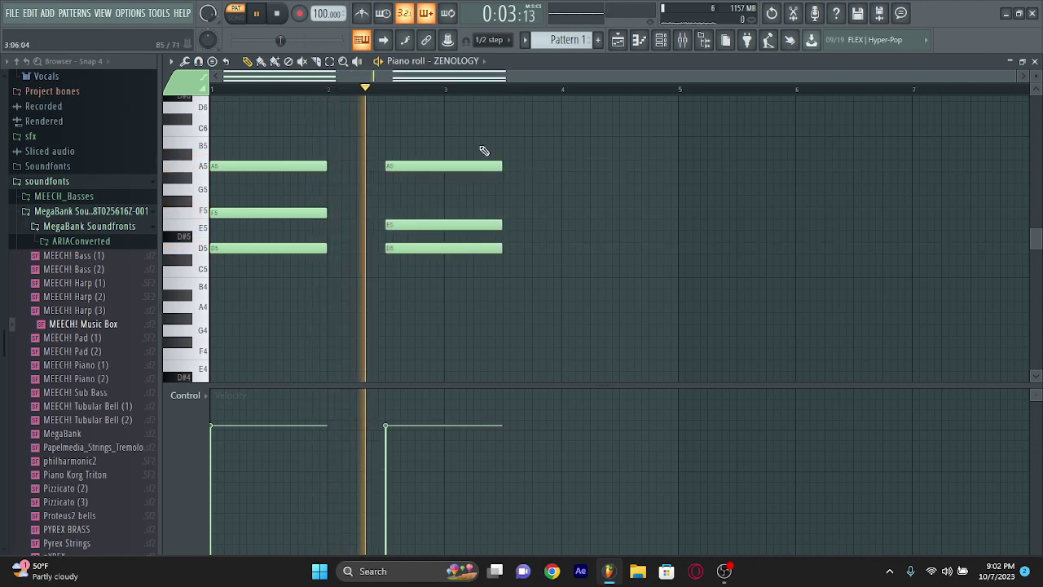
# Shorten the second chord to half a bar so that it ends at the start of bar 3
pyautogui.moveTo(484, 152); pyautogui.dragTo(482, 300)
pyautogui.moveTo(498, 251); pyautogui.dragTo(442, 247)
pyautogui.click(497, 272)
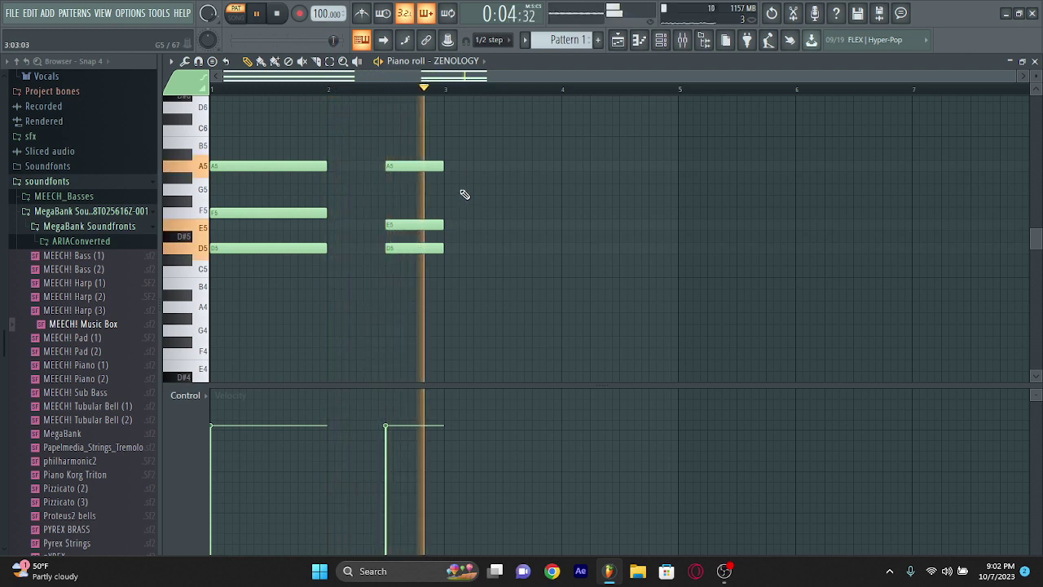
# Duplicate the two-chord phrase into bars 3 and 4 and listen to it
pyautogui.moveTo(421, 140); pyautogui.dragTo(444, 350)
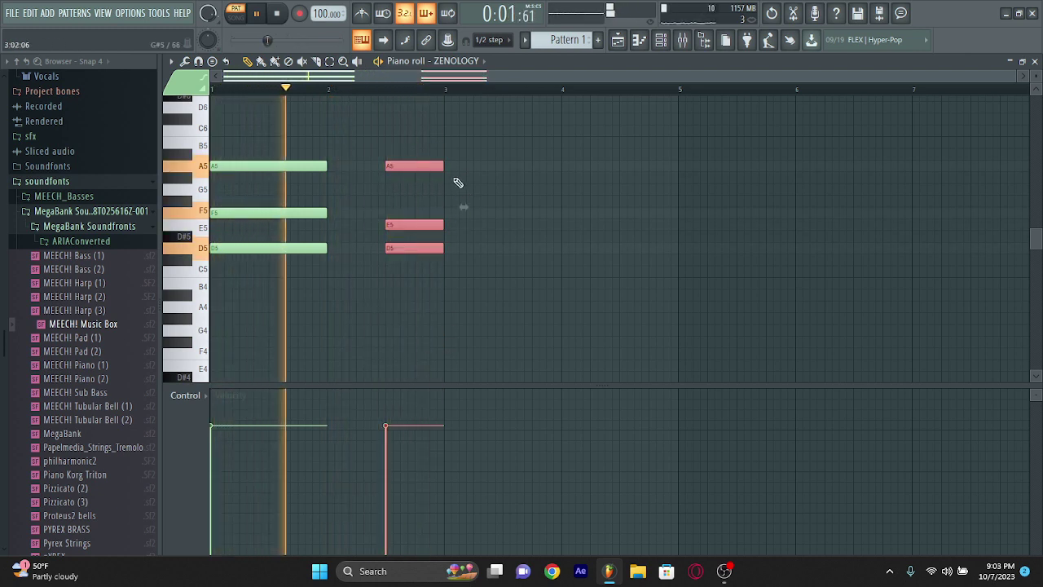
pyautogui.click(503, 254)
pyautogui.hotkey('ctrl', 'b')
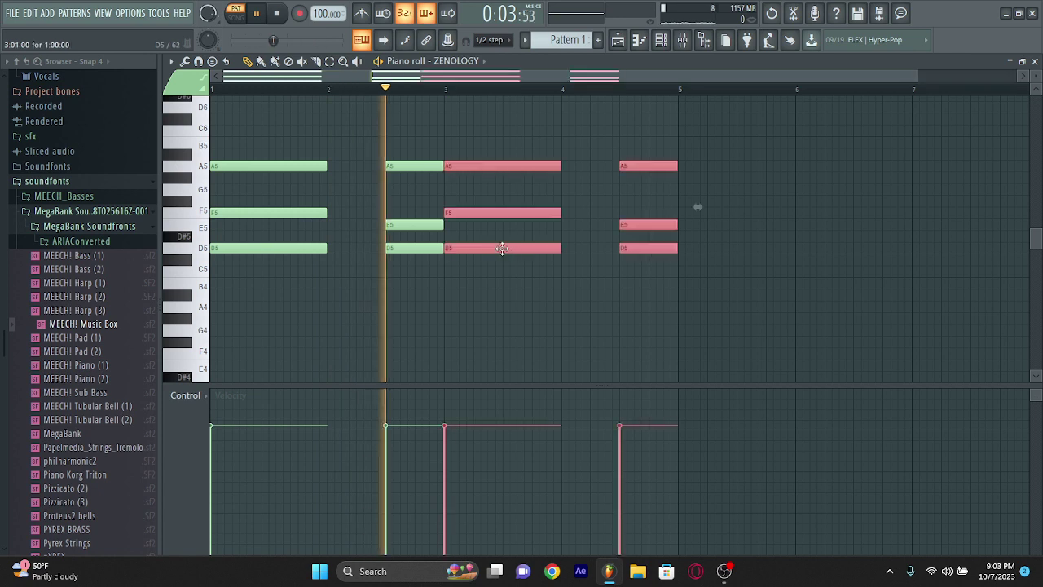
pyautogui.scroll(-2, 500, 247)
pyautogui.click(484, 335)
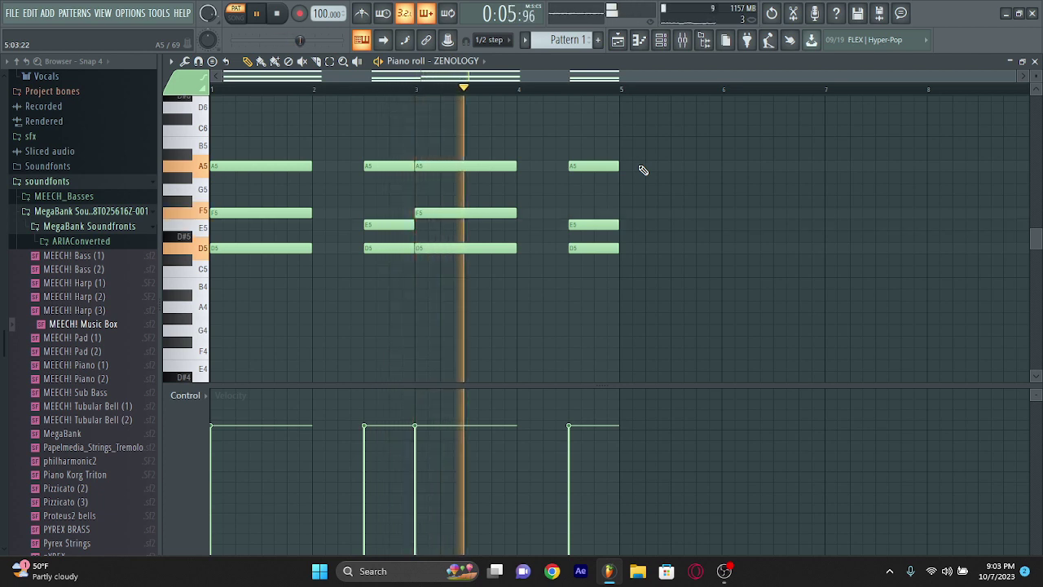
# Restart playback, shorten the first chord to six steps and duplicate it directly after itself in bar 1
pyautogui.press('space')
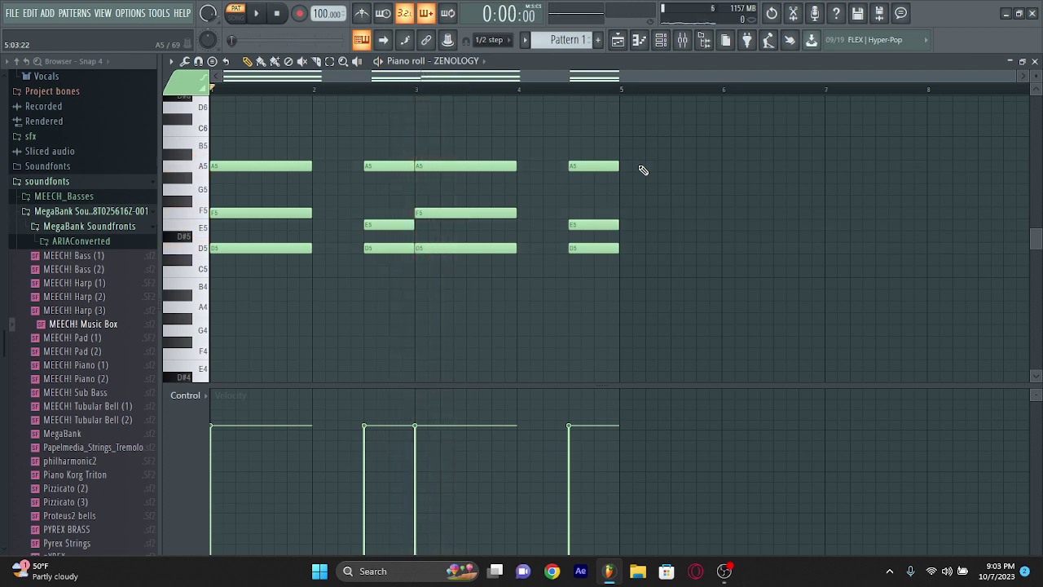
pyautogui.press('space')
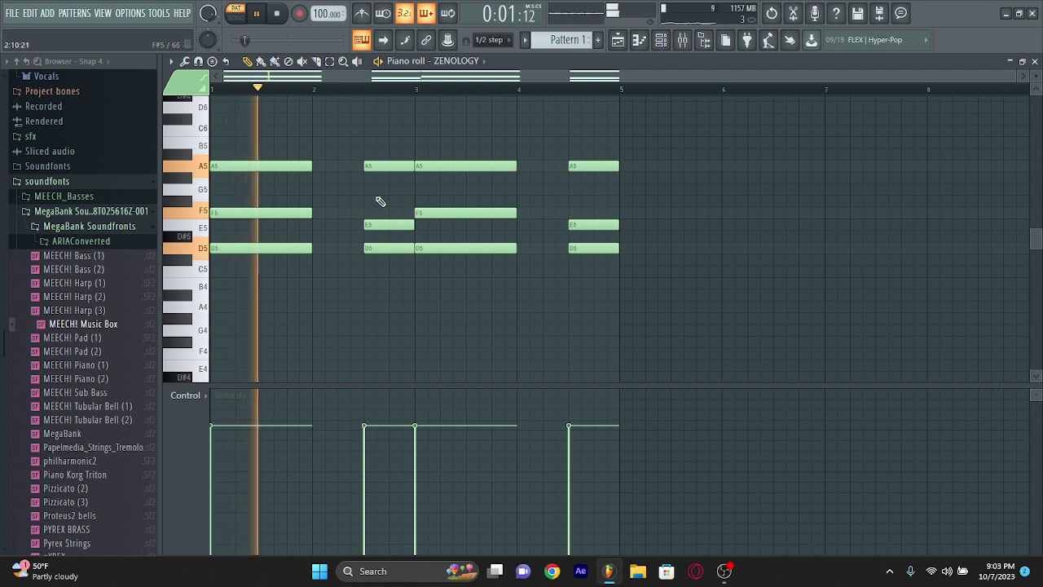
pyautogui.moveTo(301, 155); pyautogui.dragTo(243, 250)
pyautogui.hotkey('ctrl', 'b')
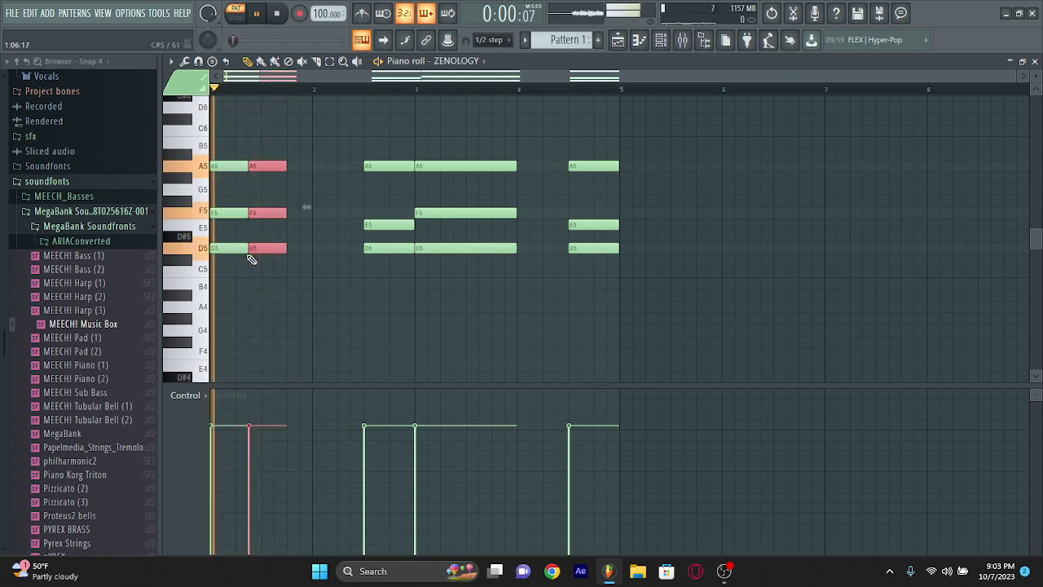
pyautogui.hotkey('ctrl', 'd')
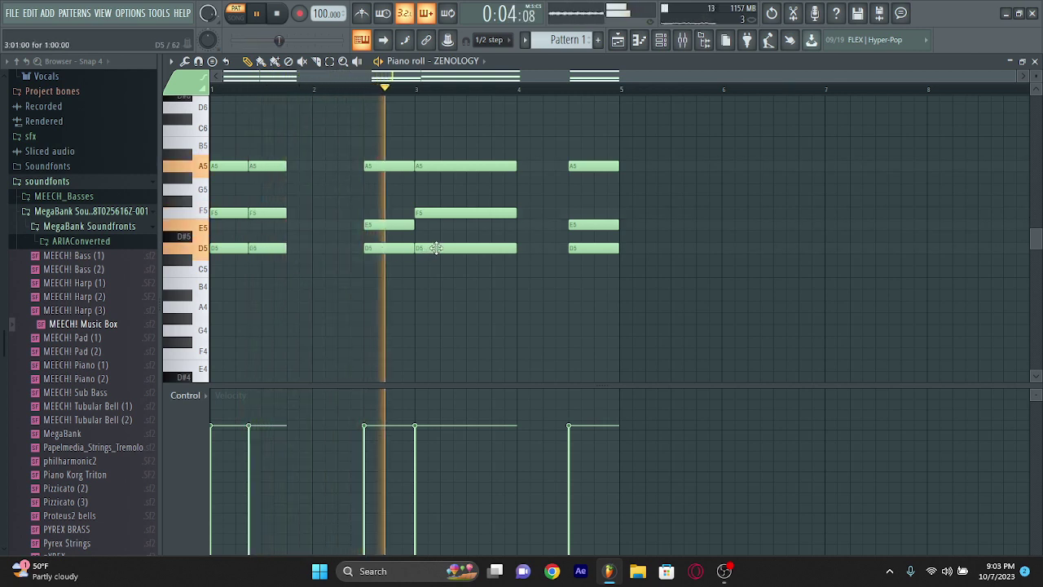
# Shorten the D5, F5 and A5 chord at bar 3 to six steps and duplicate it directly after itself
pyautogui.moveTo(501, 147); pyautogui.dragTo(458, 265)
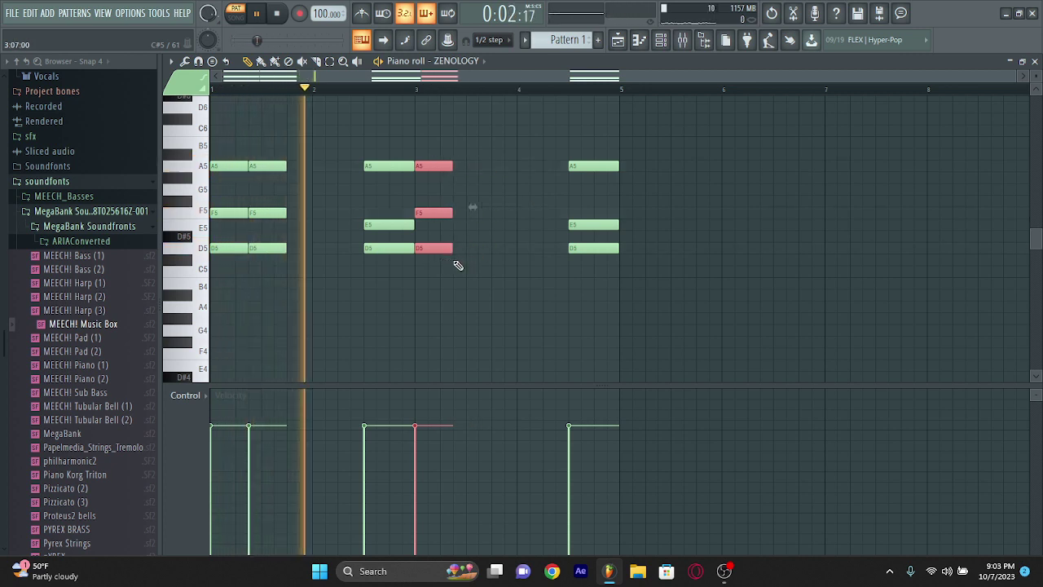
pyautogui.hotkey('ctrl', 's')
pyautogui.click(806, 341)
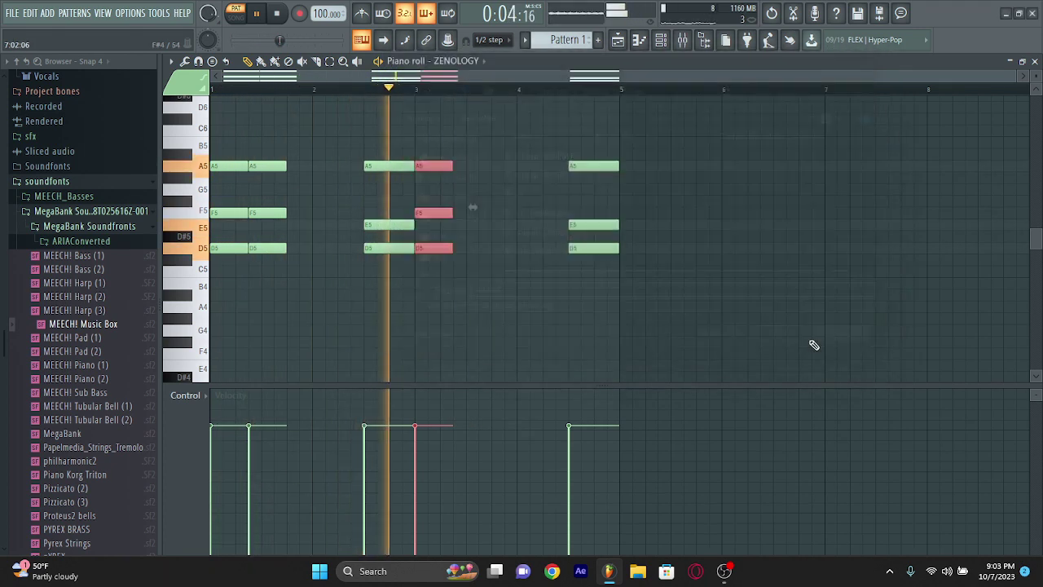
pyautogui.hotkey('ctrl', 'b')
pyautogui.hotkey('ctrl', 'd')
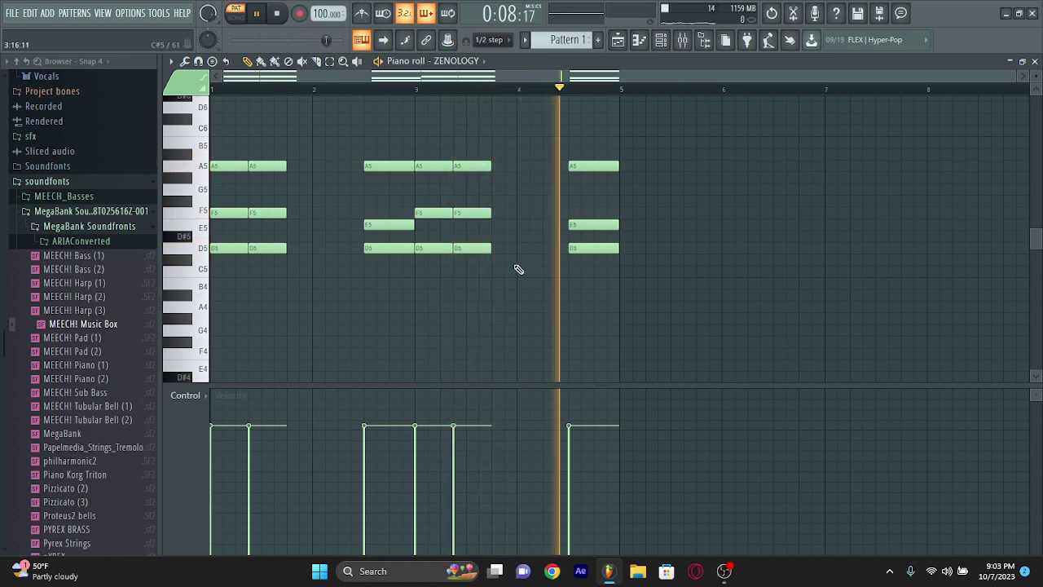
# Audition the whole progression one semitone higher and one semitone lower, then put it back at its D5 root
pyautogui.hotkey('shift', 'Up')
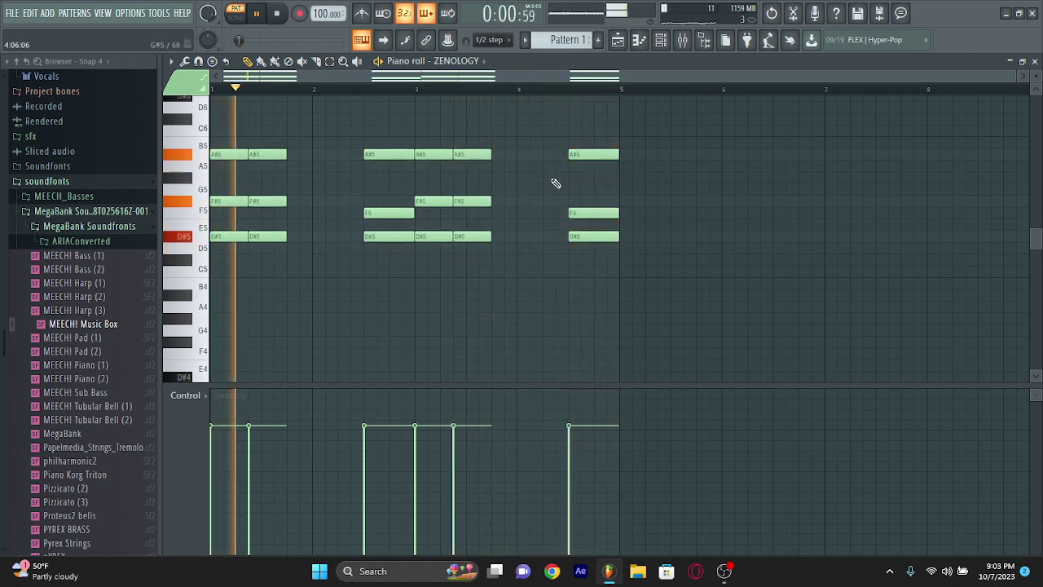
pyautogui.hotkey('shift', 'Down')
pyautogui.hotkey('shift', 'Down')
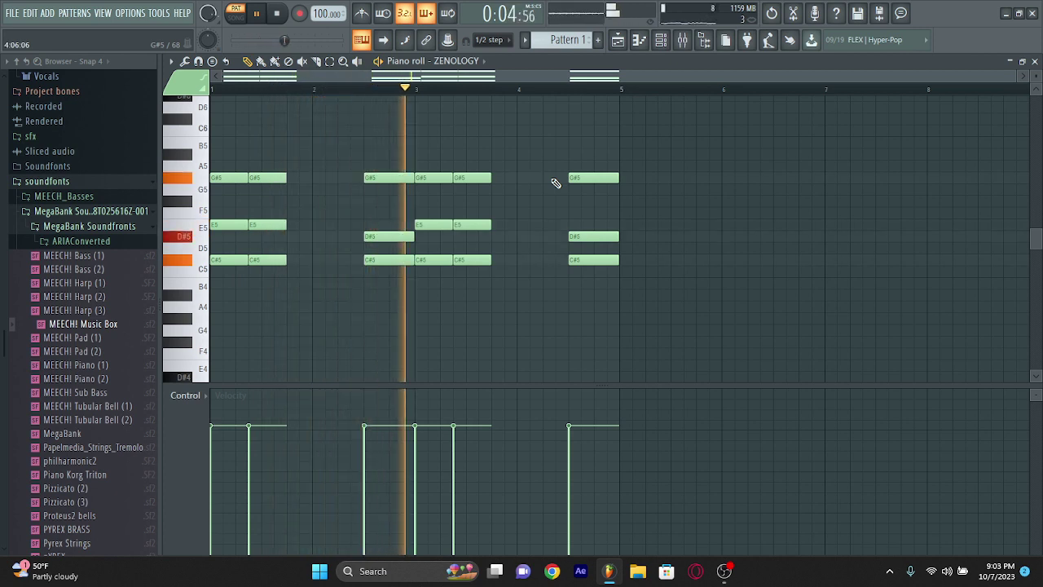
pyautogui.hotkey('shift', 'Up')
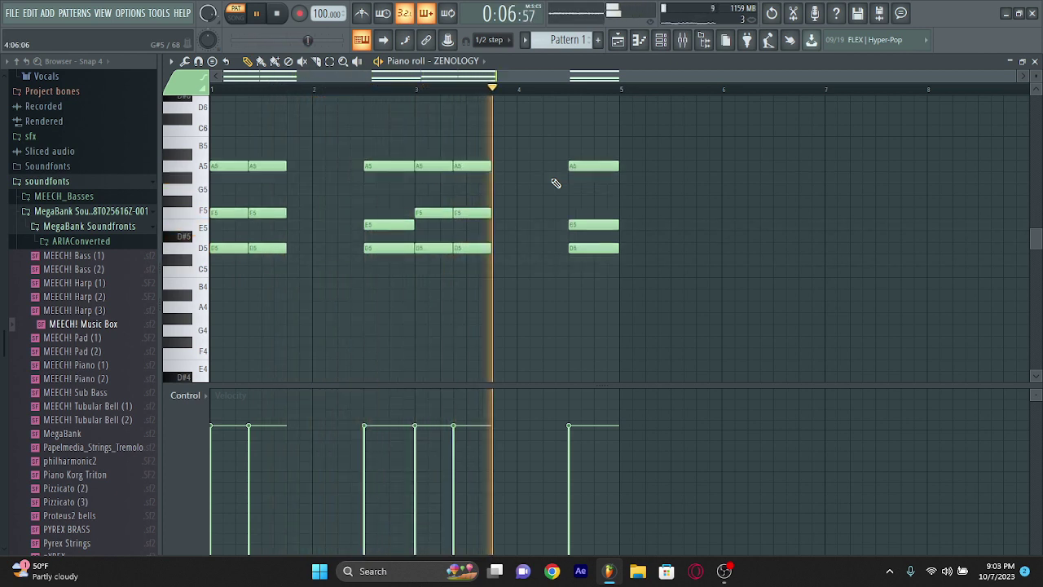
pyautogui.press('F6')
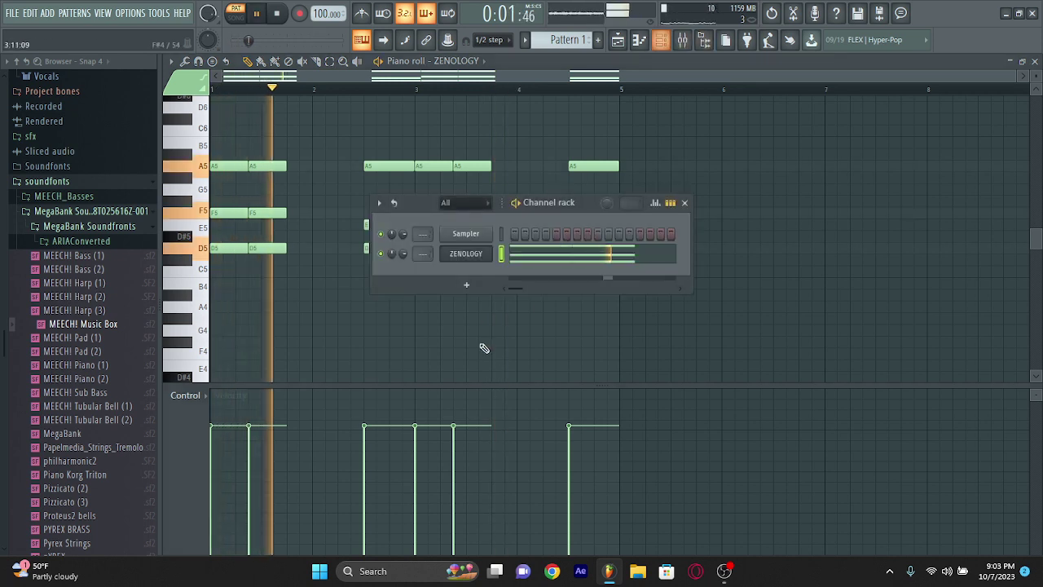
pyautogui.click(479, 295)
pyautogui.click(415, 300)
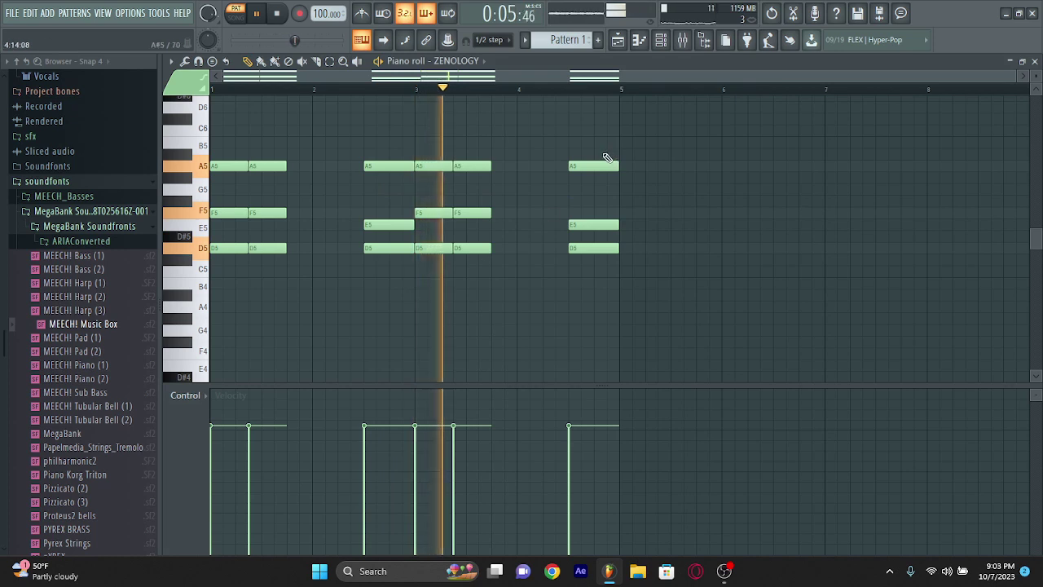
# Raise the top note of the last chord in bar 4 to A#5
pyautogui.moveTo(607, 158)
pyautogui.mouseDown()
pyautogui.moveTo(602, 165)
pyautogui.moveTo(610, 153)
pyautogui.mouseUp()
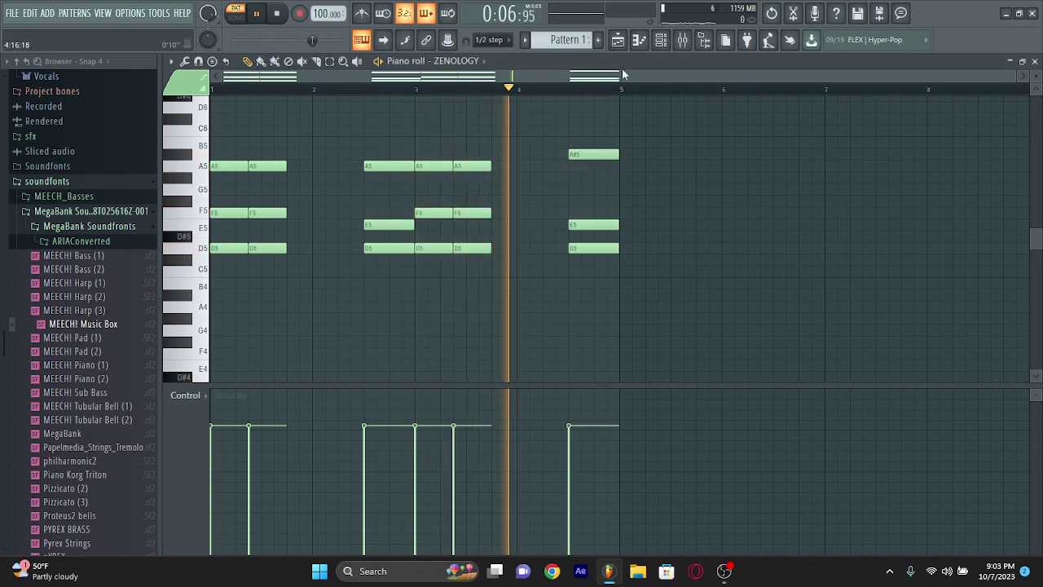
# Add a second ZENOLOGY instrument as a new channel in the channel rack
pyautogui.click(669, 49)
pyautogui.click(464, 285)
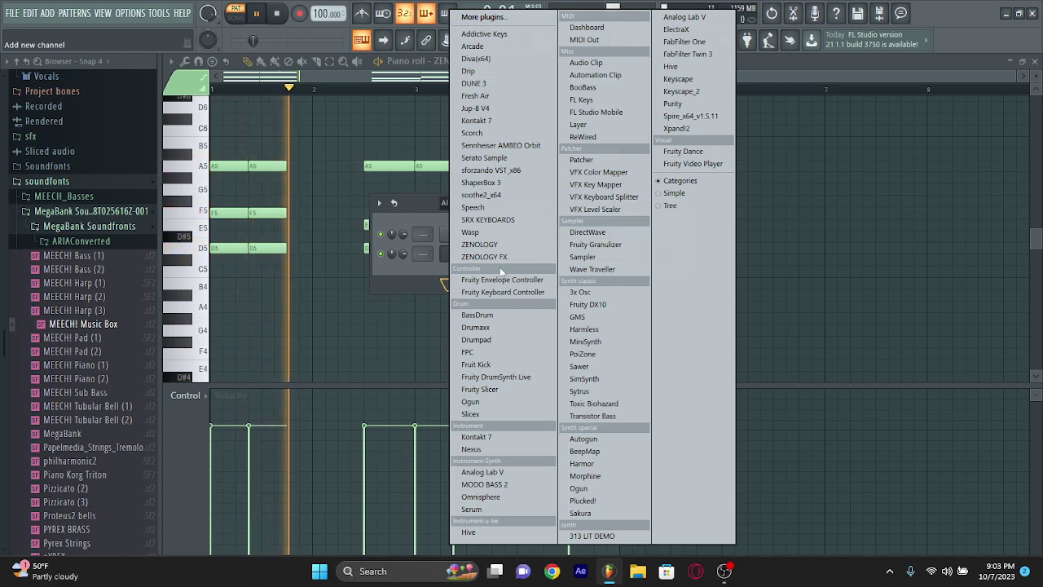
pyautogui.click(480, 244)
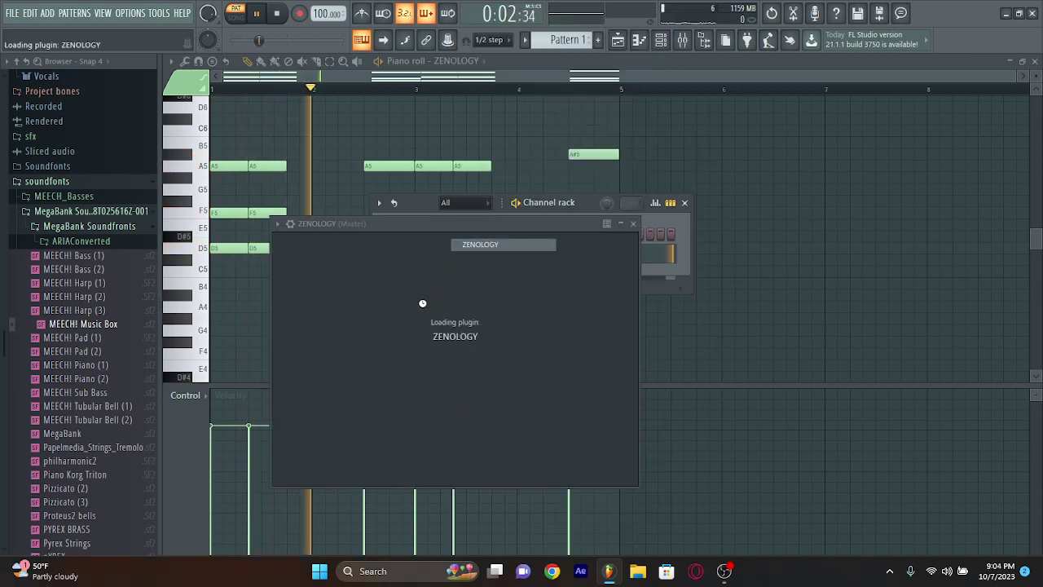
pyautogui.click(351, 290)
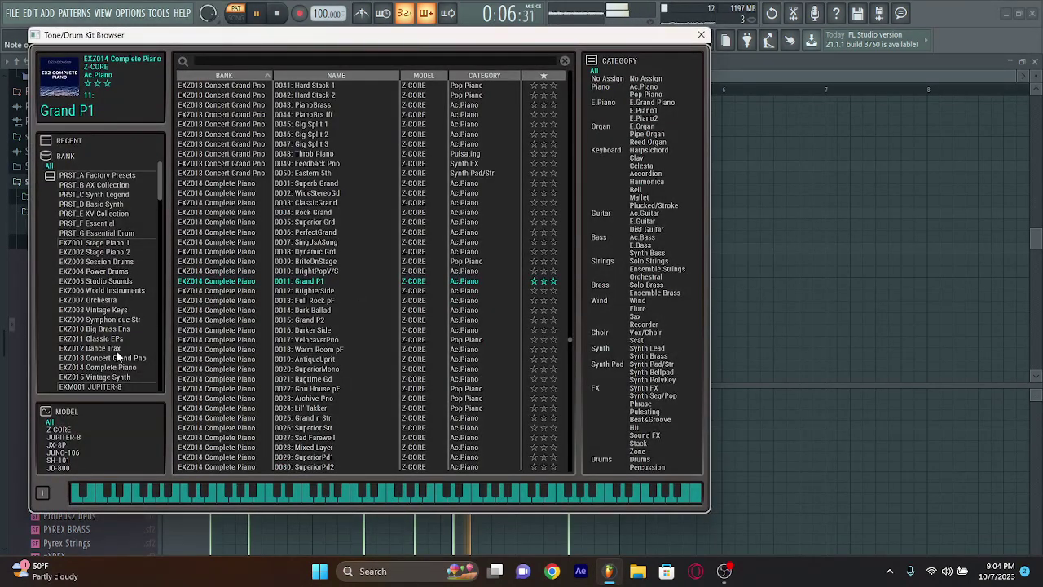
pyautogui.click(128, 377)
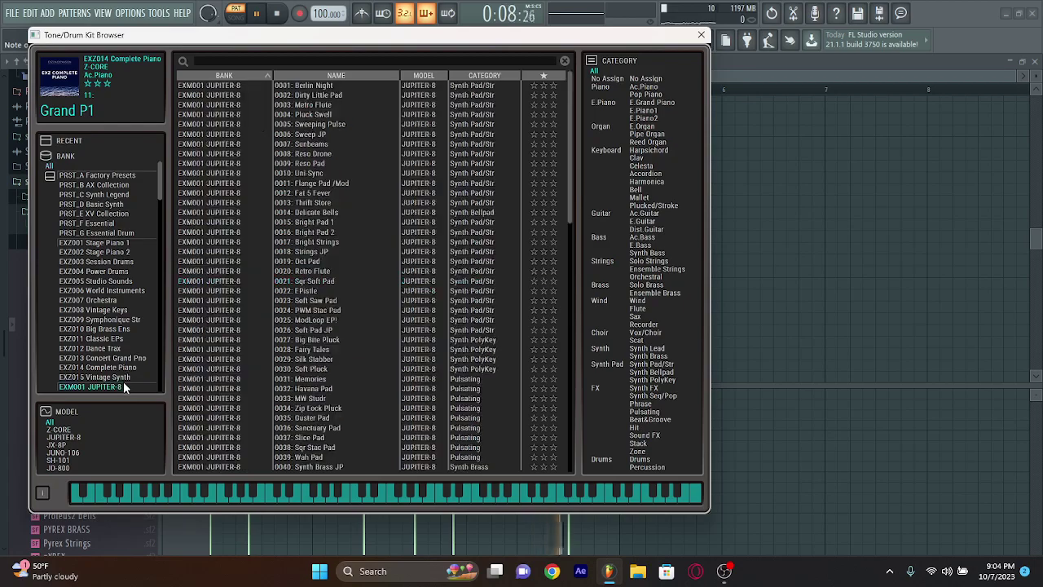
pyautogui.click(702, 37)
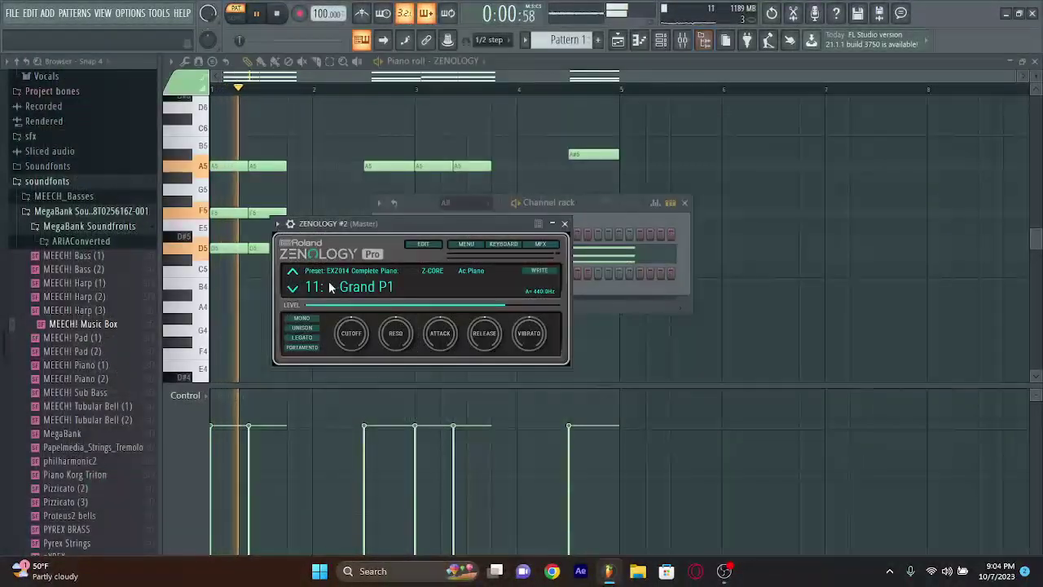
pyautogui.click(353, 285)
pyautogui.click(702, 36)
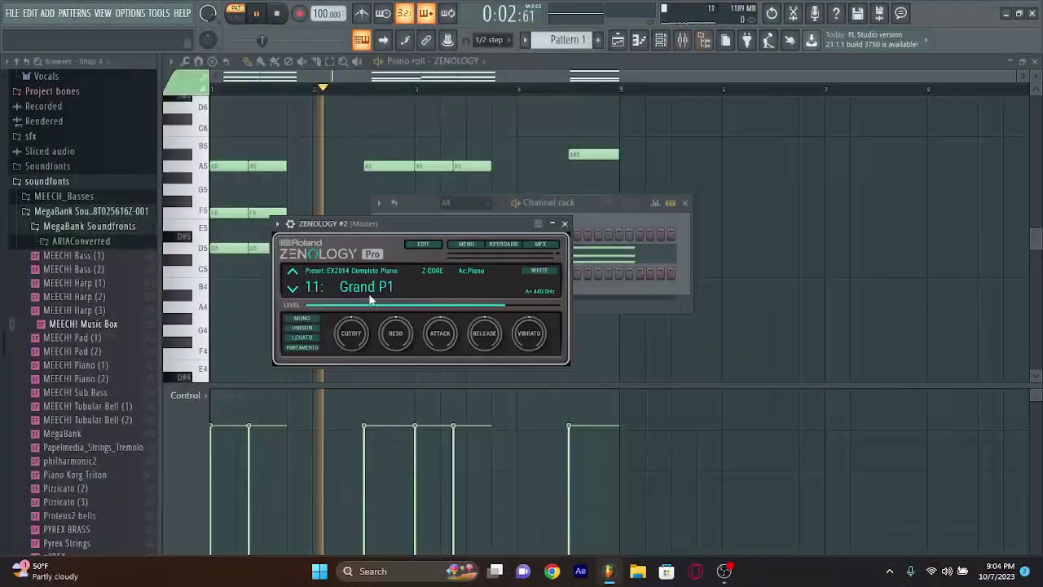
# Audition presets in the EXZ015 Vintage Synth bank and load 040, JP8 Str 1, in the new ZENOLOGY channel
pyautogui.click(368, 298)
pyautogui.click(119, 378)
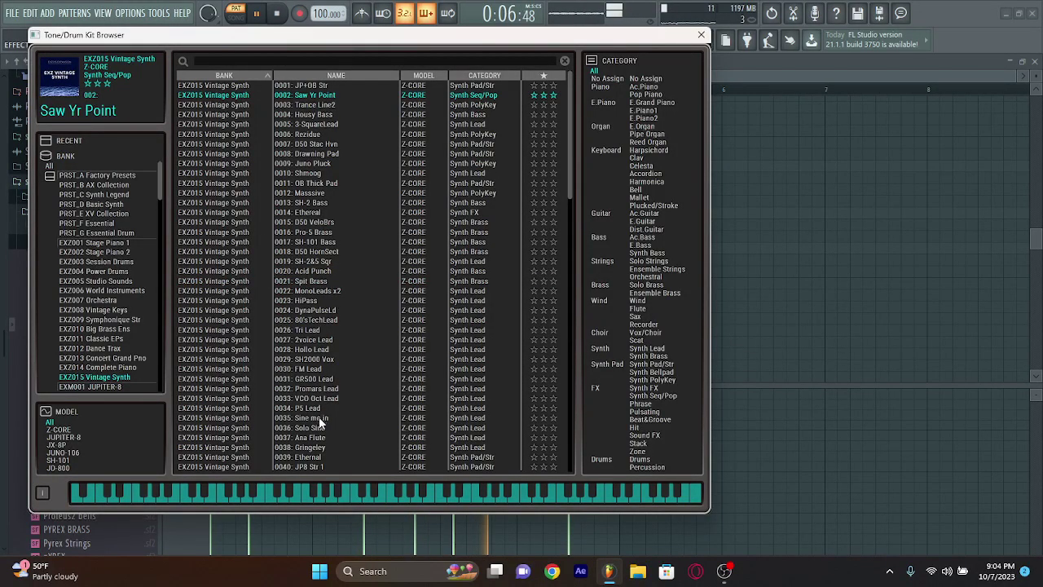
pyautogui.scroll(-2, 320, 421)
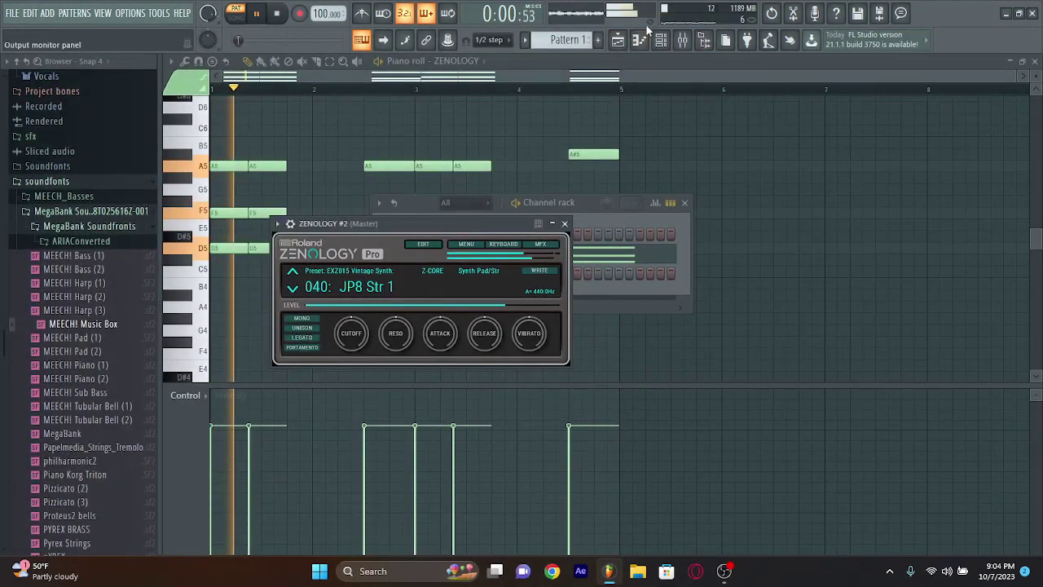
# In the second ZENOLOGY's piano roll, add a D5 note at the start of bar 1 followed by an F5 note, both six steps long
pyautogui.click(650, 41)
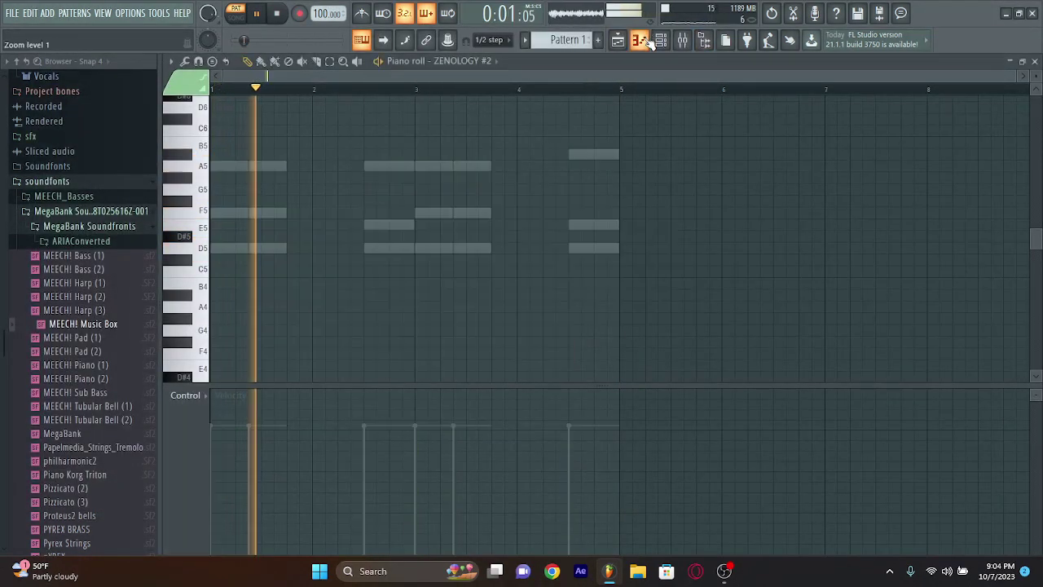
pyautogui.press('space')
pyautogui.click(189, 246)
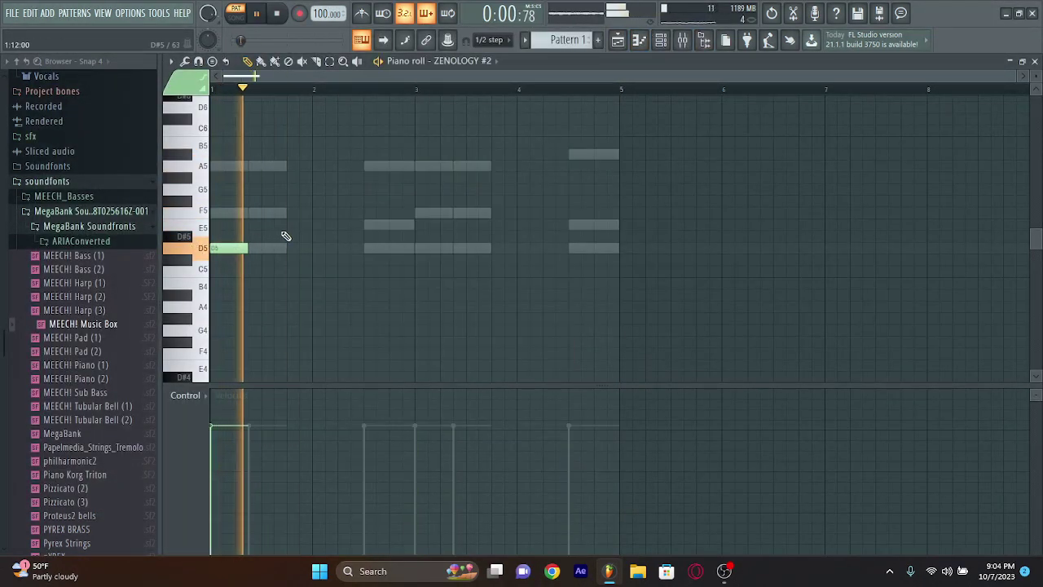
pyautogui.press('space')
pyautogui.click(253, 214)
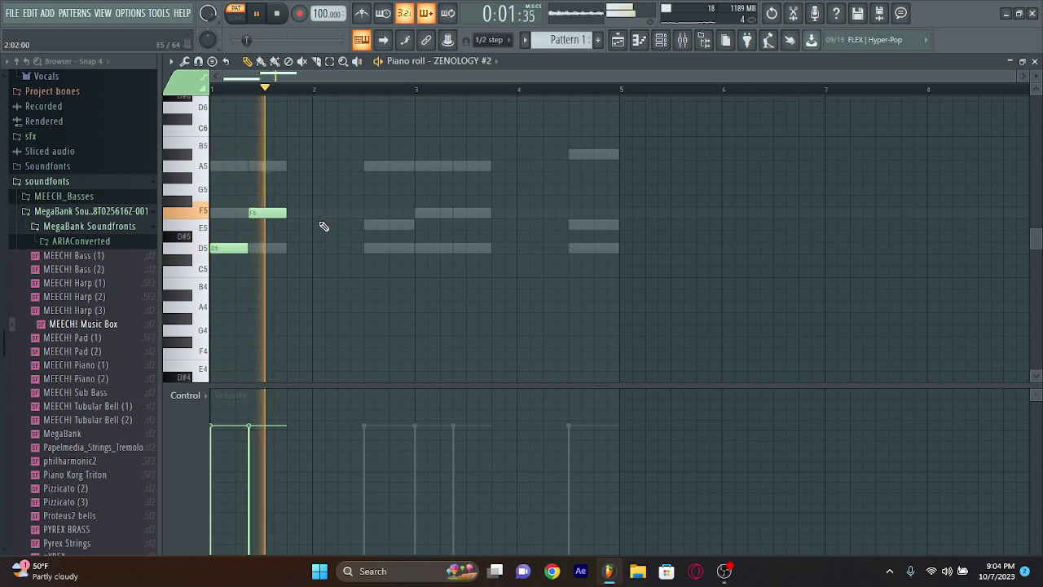
# Transpose the two melody notes up an octave during playback and delete the second one, keeping only D6
pyautogui.press('space')
pyautogui.press('space')
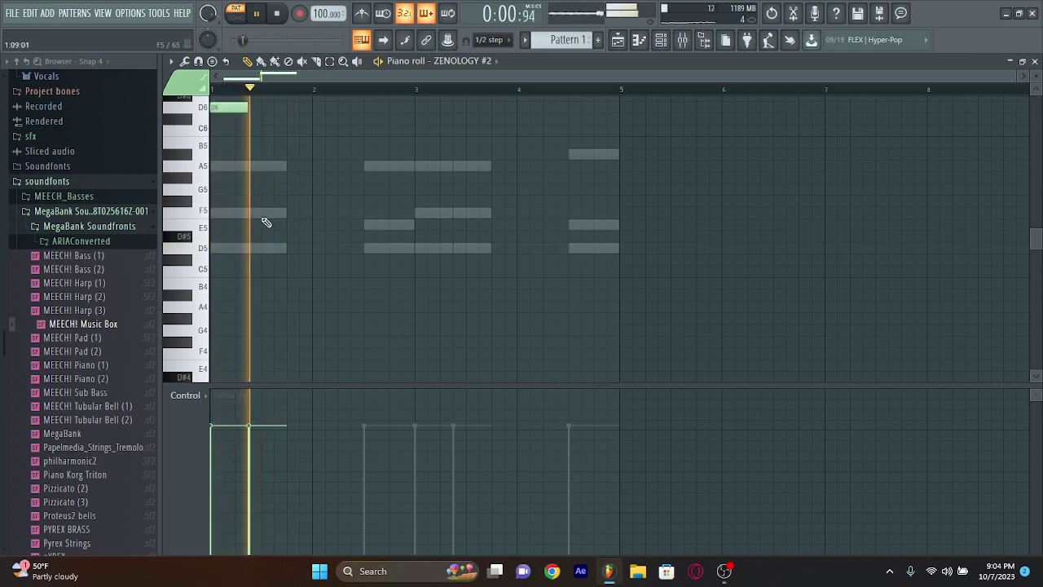
pyautogui.scroll(5, 265, 221)
pyautogui.rightClick(282, 187)
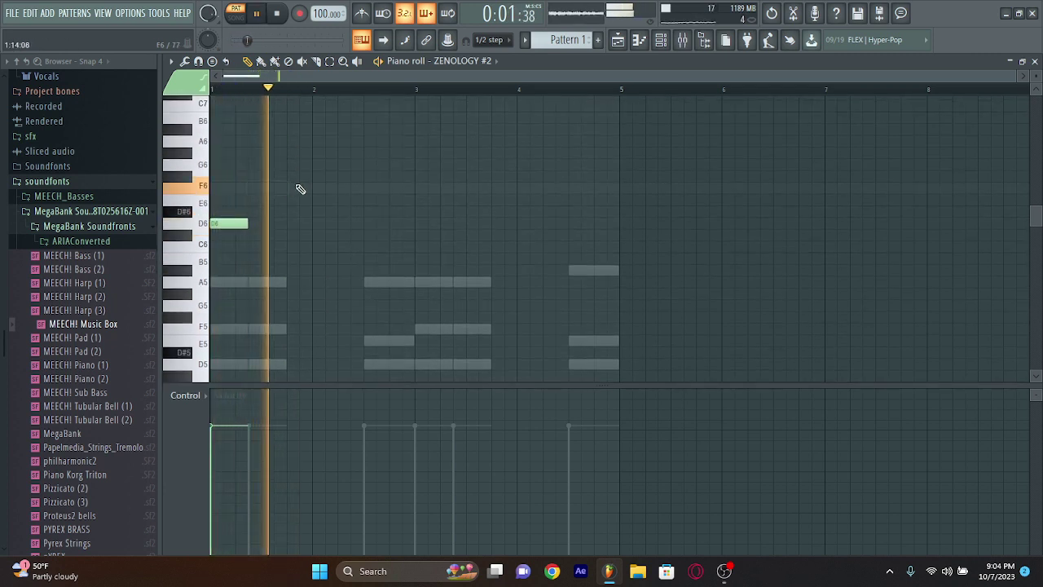
# Add six-step F6 and A6 notes at the start and middle of bar 2, and duplicate the three-note melody into bars 3 and 4
pyautogui.click(316, 190)
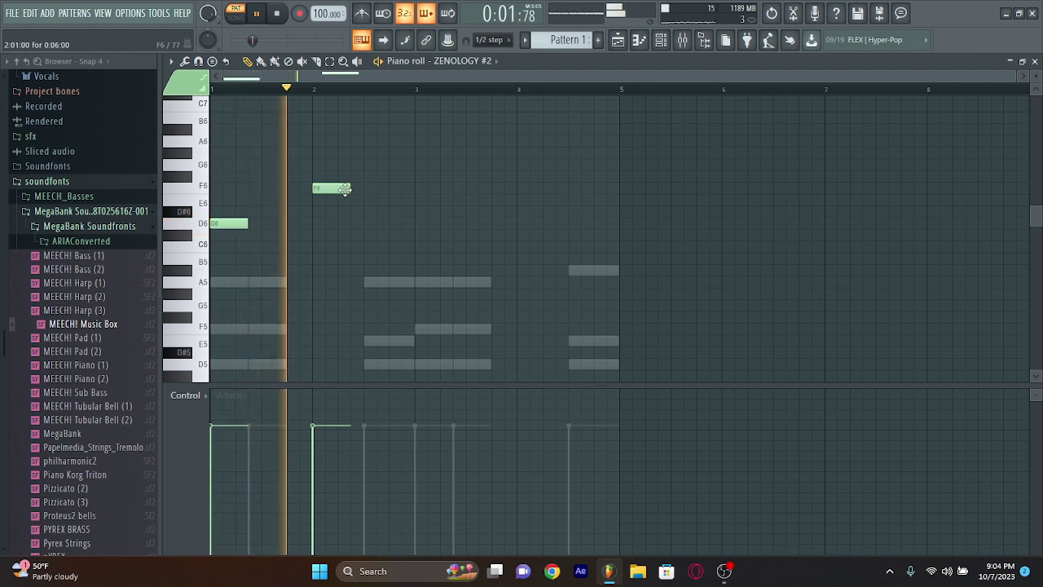
pyautogui.click(365, 282)
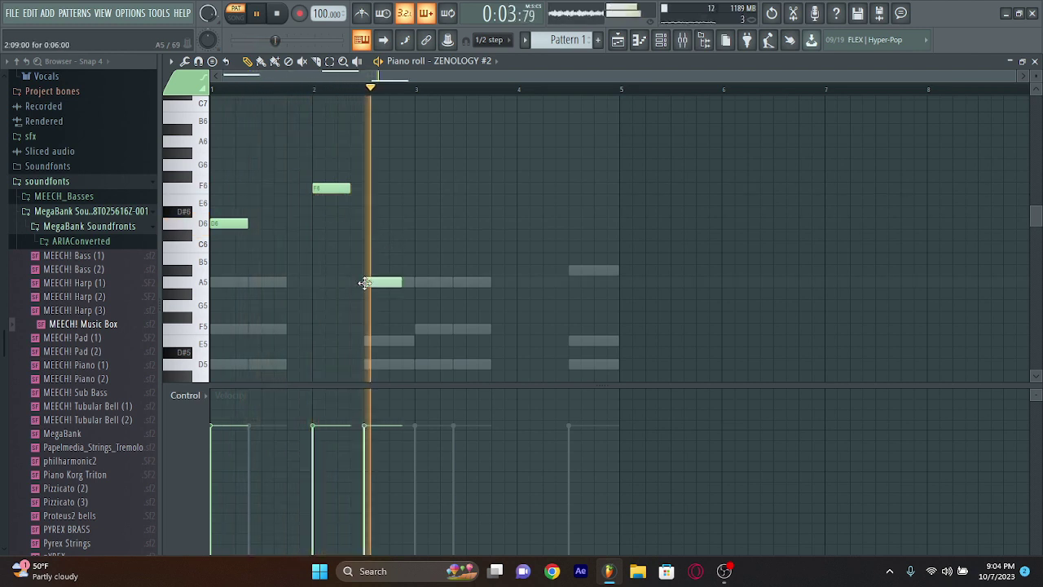
pyautogui.press('space')
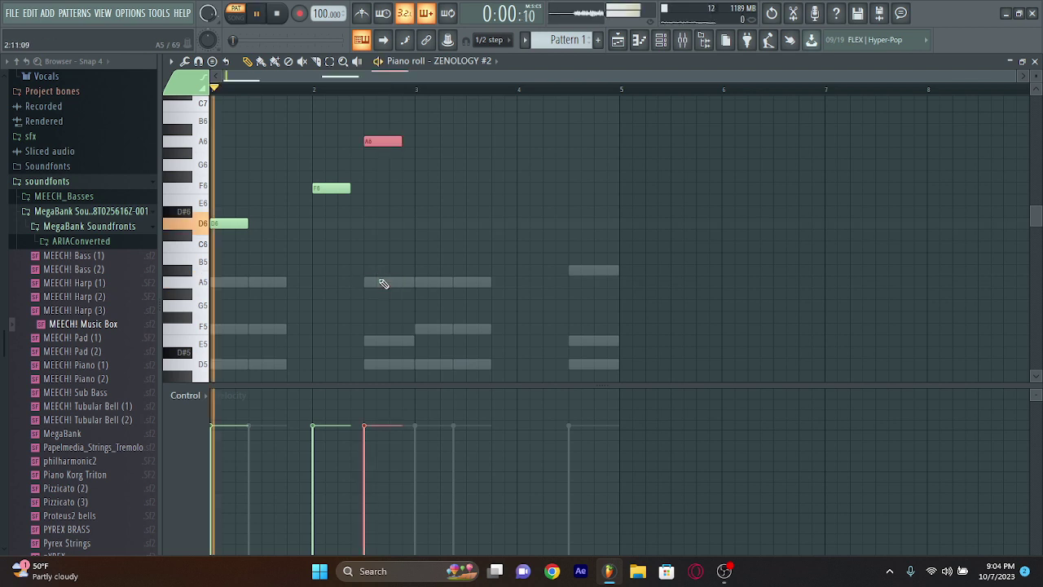
pyautogui.hotkey('ctrl', 'a')
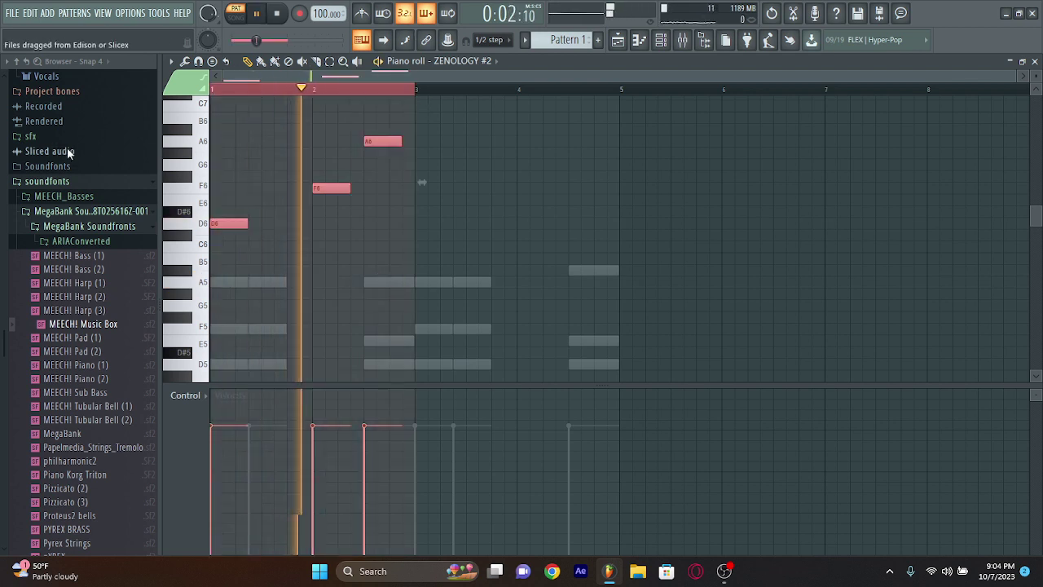
pyautogui.hotkey('ctrl', 'b')
pyautogui.hotkey('ctrl', 'd')
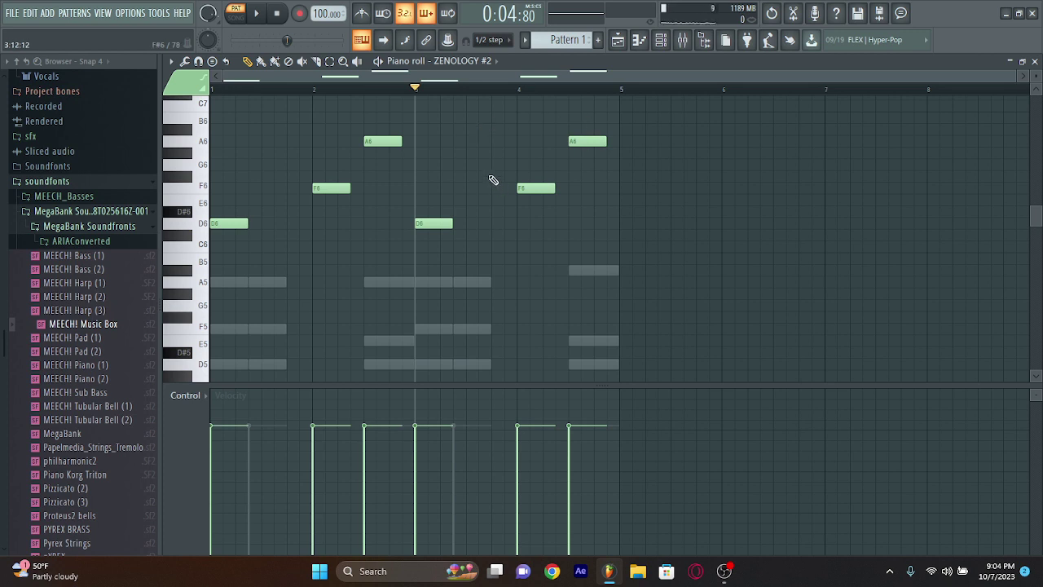
# In the first ZENOLOGY's piano roll, try repeating the chord progression in bars 5 to 8, with bar 7's two top notes on A5
pyautogui.click(463, 98)
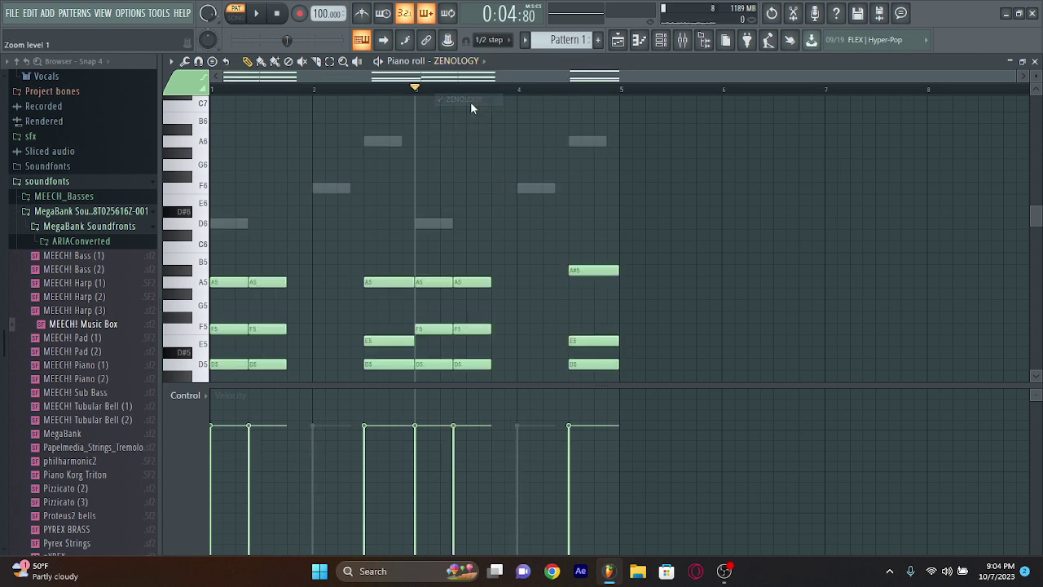
pyautogui.scroll(-2, 658, 218)
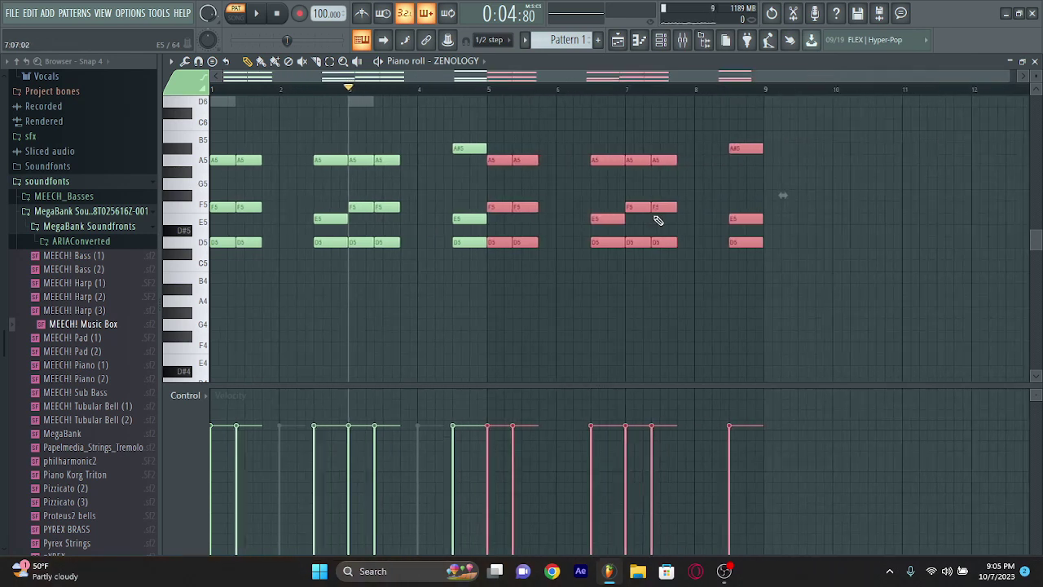
pyautogui.click(594, 160)
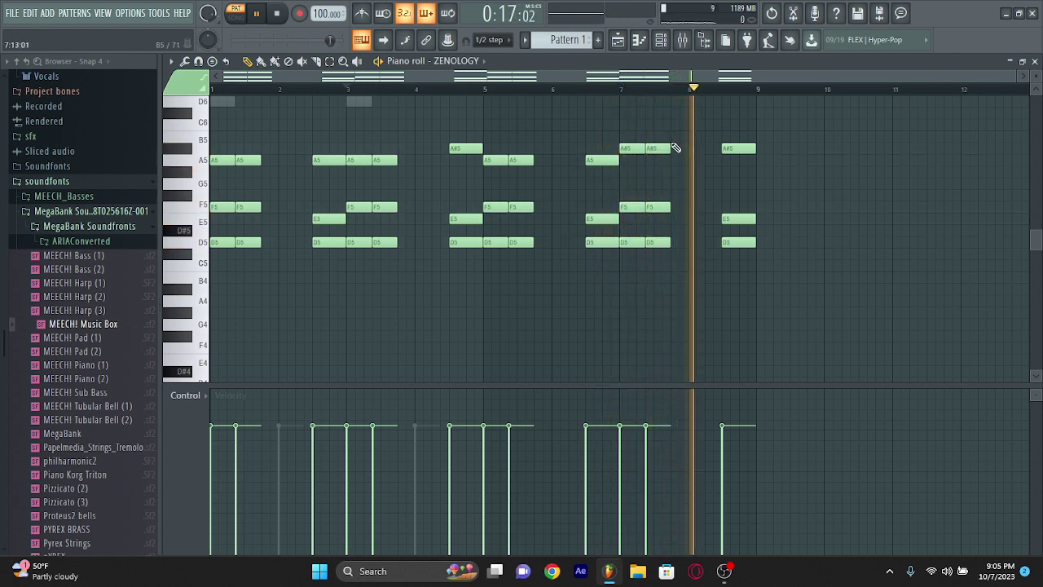
pyautogui.moveTo(676, 143); pyautogui.dragTo(625, 161)
pyautogui.hotkey('shift', 'Down')
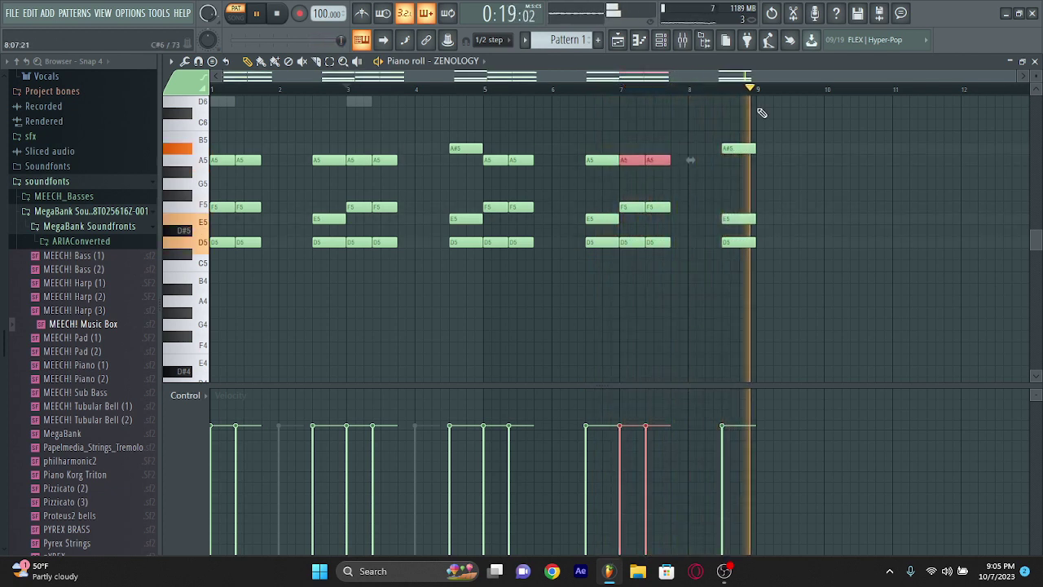
# Delete the repeated chords in bars 5 to 8 of the first ZENOLOGY's piano roll and stop playback
pyautogui.hotkey('ctrl', 'd')
pyautogui.moveTo(750, 135); pyautogui.dragTo(757, 251)
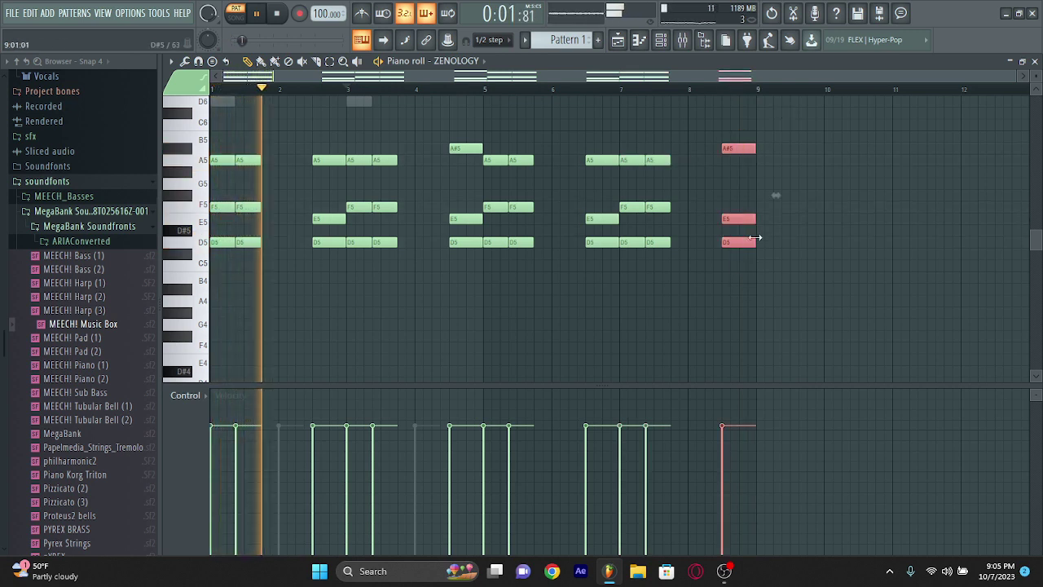
pyautogui.moveTo(803, 133); pyautogui.dragTo(488, 285)
pyautogui.press('Delete')
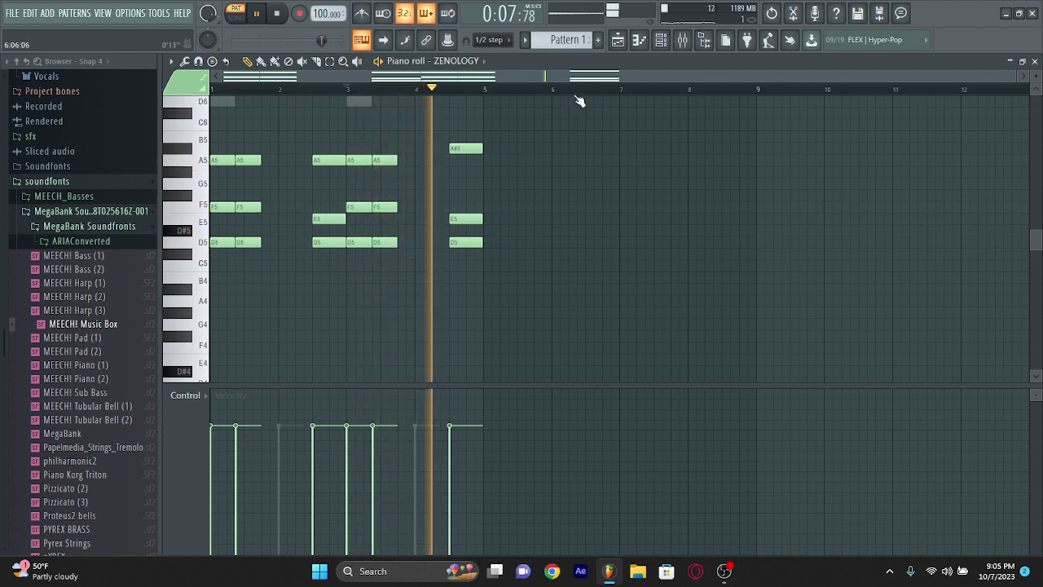
pyautogui.press('space')
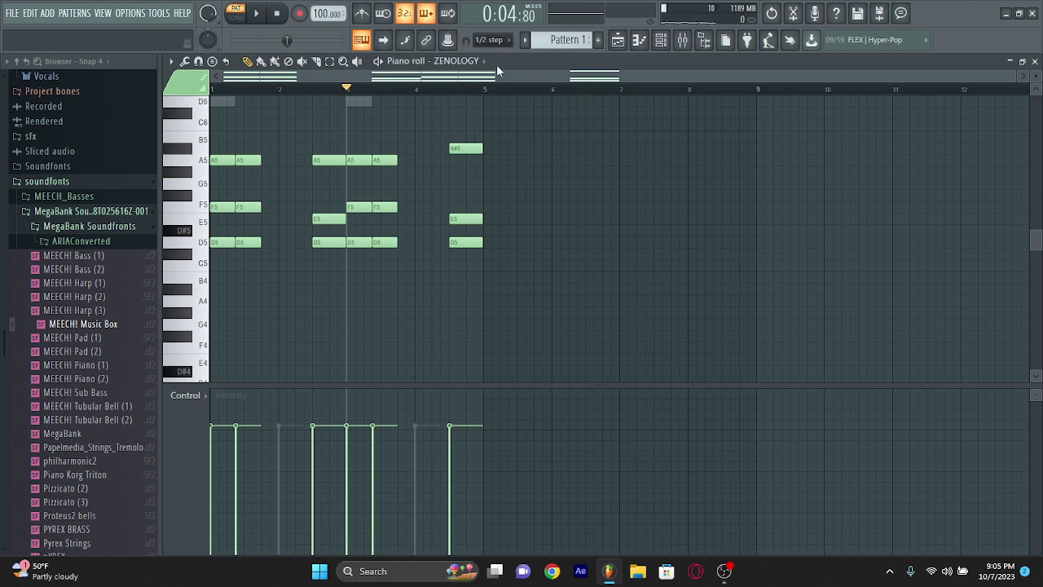
# In the second ZENOLOGY's piano roll, replace the melody with a two-bar D5, F5 and A5 chord and duplicate it to bar 3
pyautogui.click(461, 111)
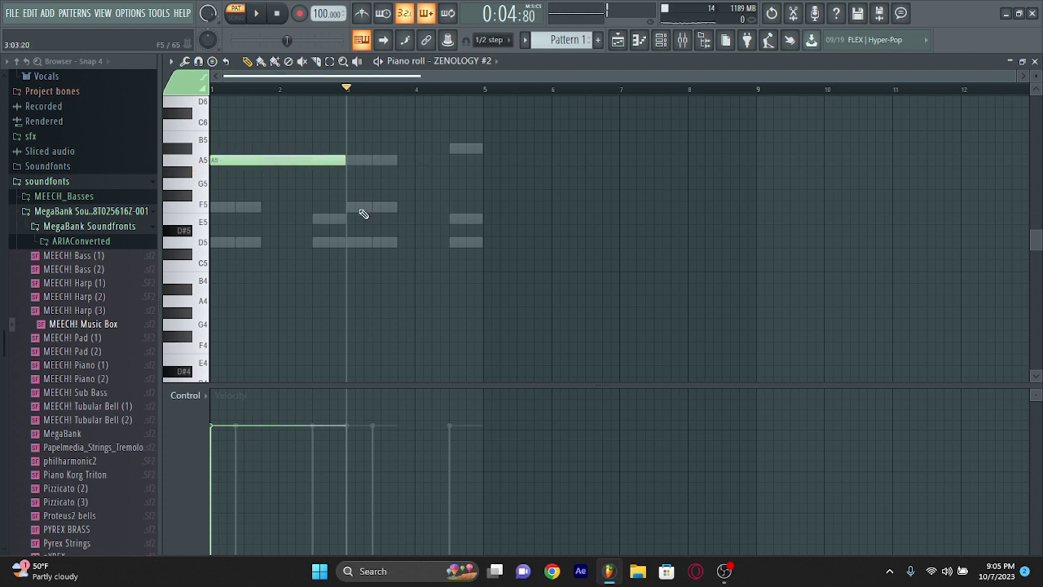
pyautogui.click(212, 252)
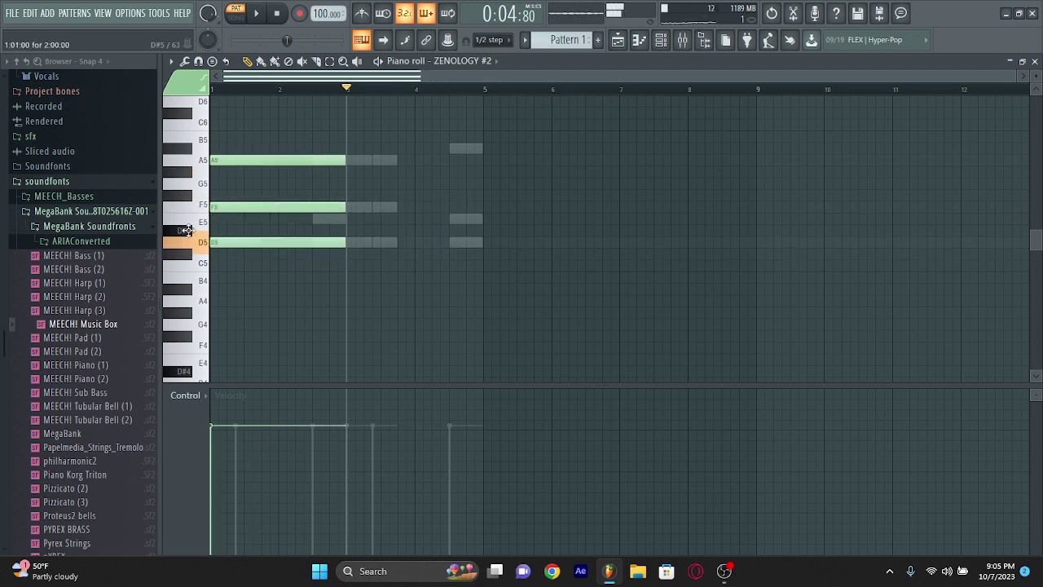
pyautogui.hotkey('ctrl', 'b')
# Change the second chord's F5 to a one-bar E5 starting at bar 4, and add an eight-step A#5 in bar 4's second half
pyautogui.click(433, 202)
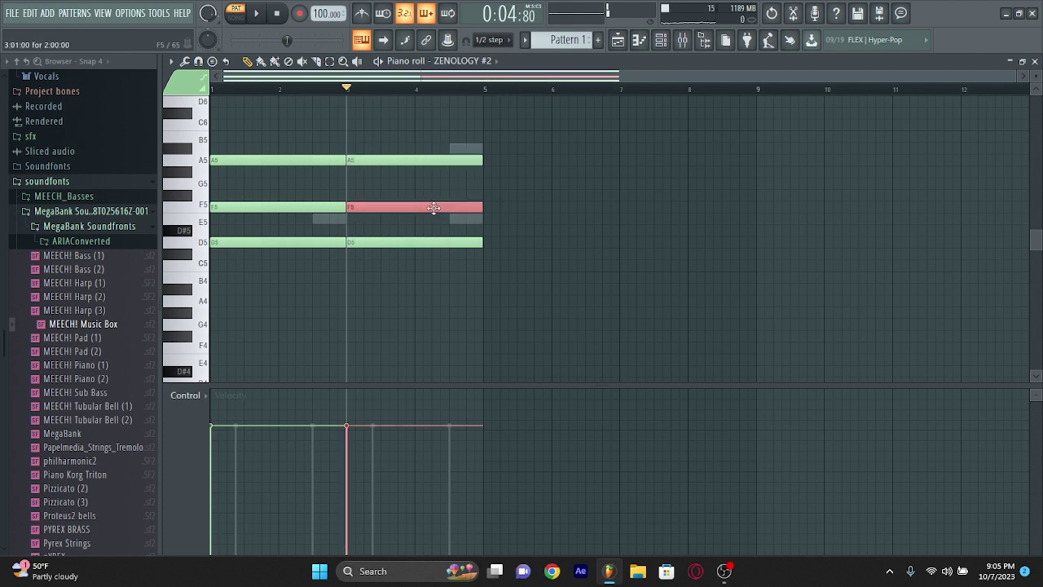
pyautogui.click(449, 147)
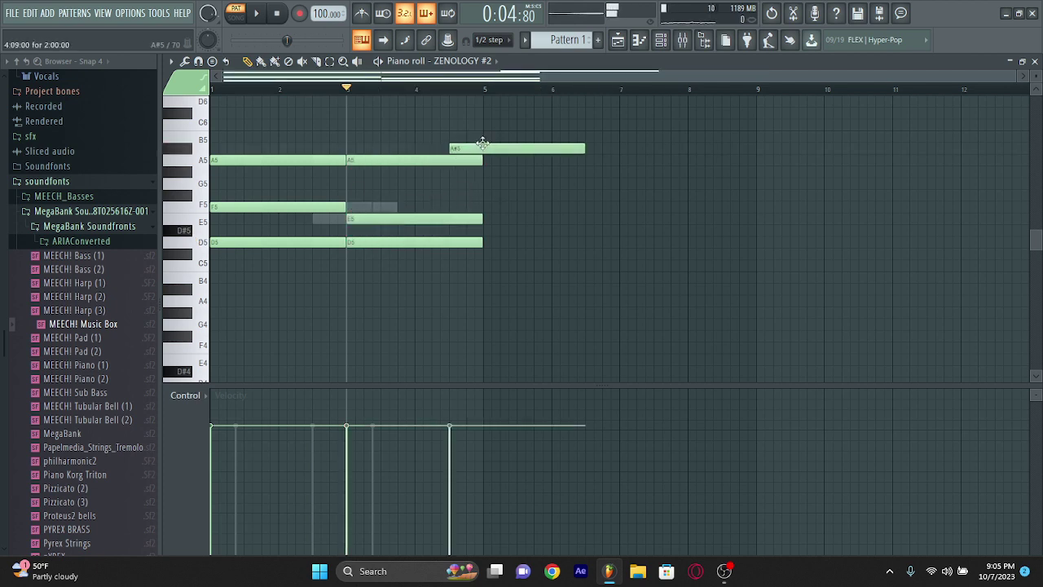
pyautogui.press('space')
pyautogui.moveTo(585, 147); pyautogui.dragTo(482, 149)
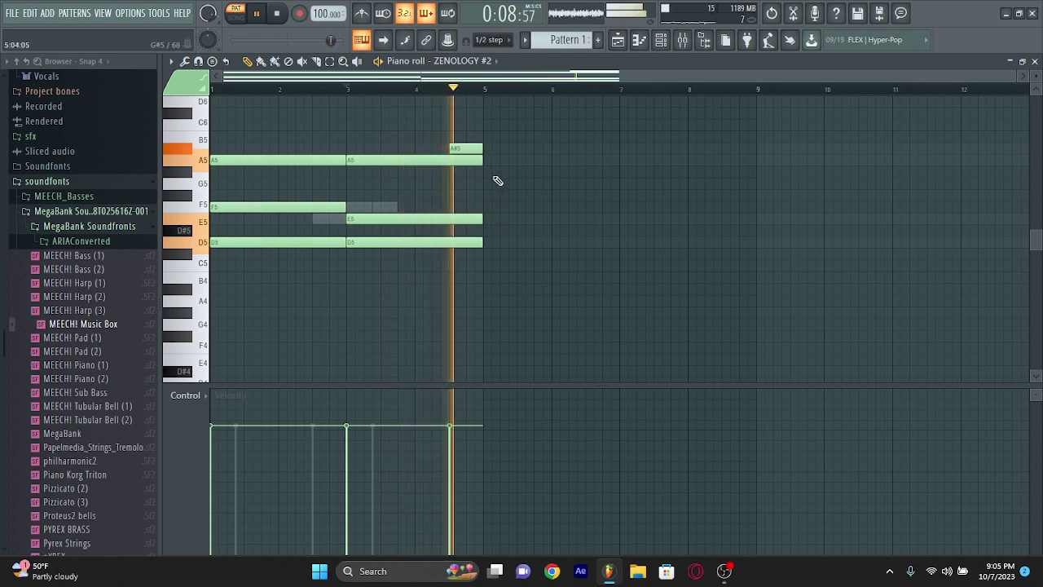
pyautogui.moveTo(351, 222); pyautogui.dragTo(418, 221)
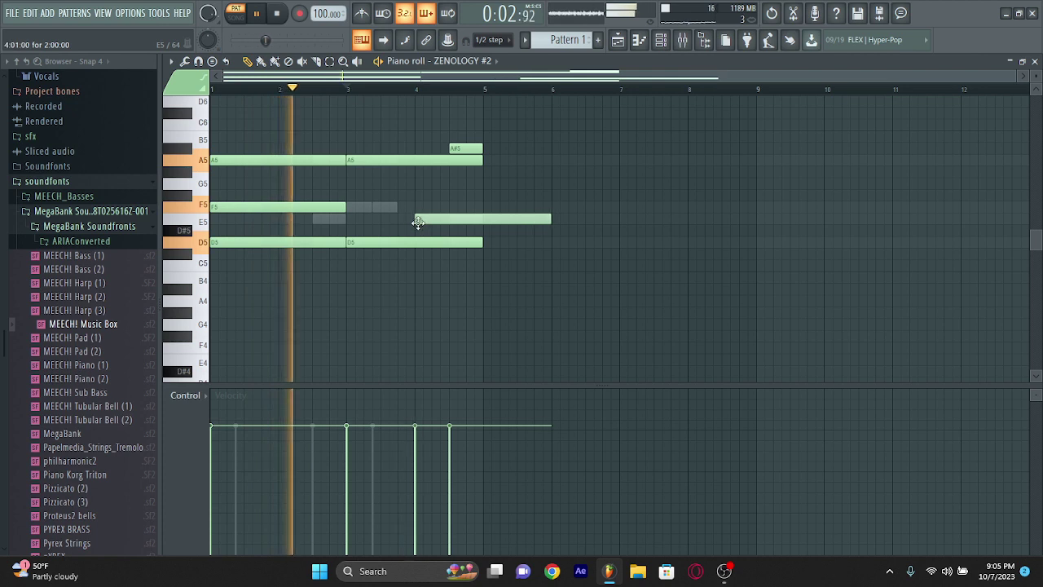
pyautogui.moveTo(552, 218); pyautogui.dragTo(481, 223)
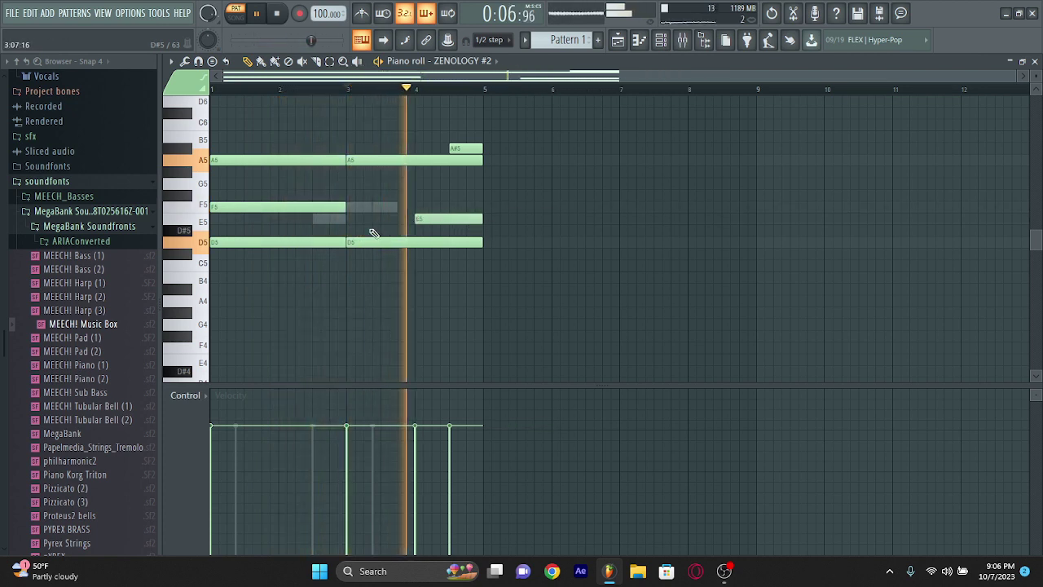
# Add two consecutive six-step F5 notes from the start of bar 3 and an eight-step E5 in the second half of bar 2
pyautogui.click(346, 207)
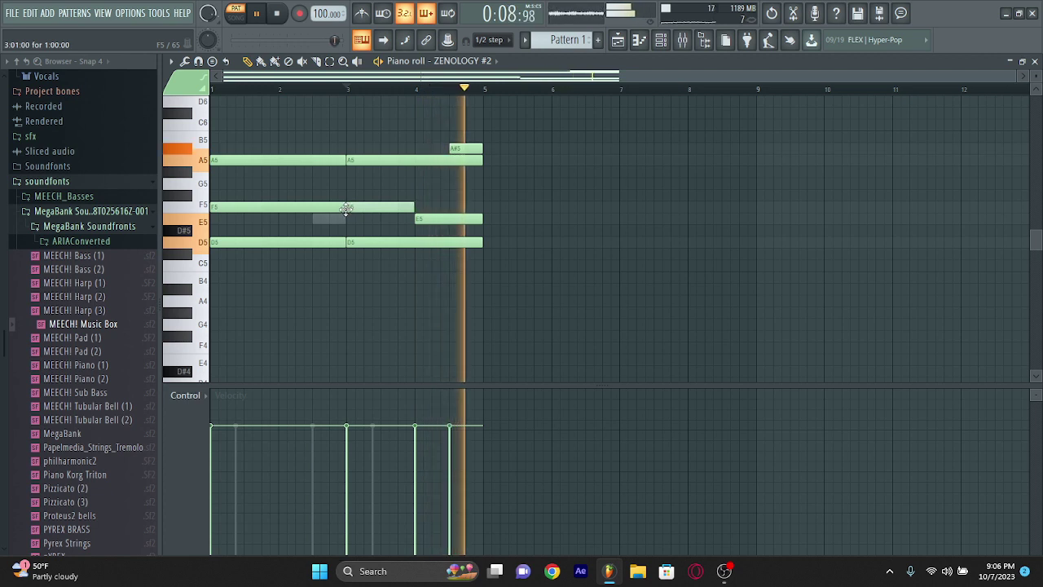
pyautogui.moveTo(412, 210); pyautogui.dragTo(366, 220)
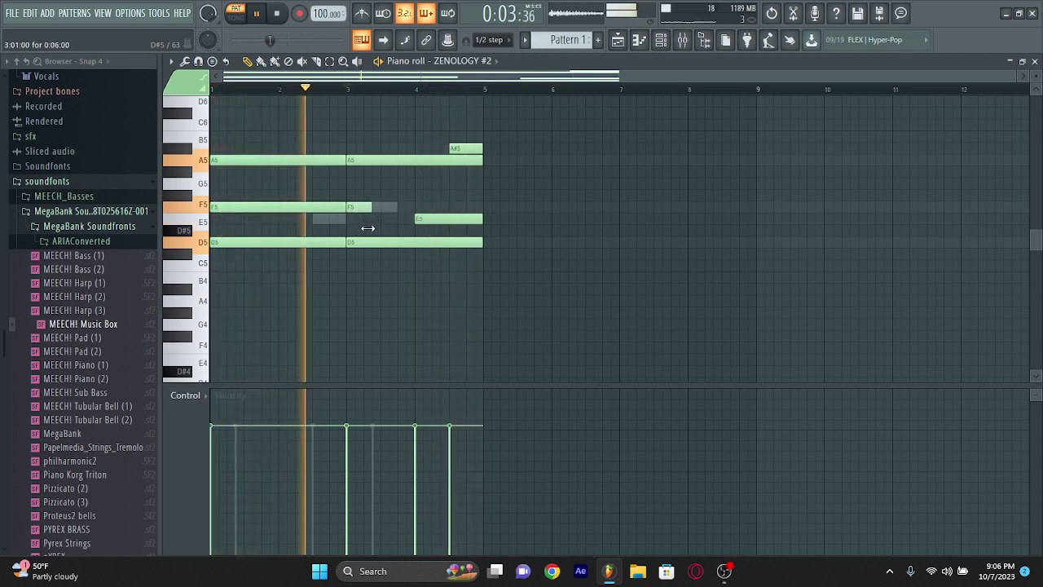
pyautogui.click(360, 211)
pyautogui.click(382, 208)
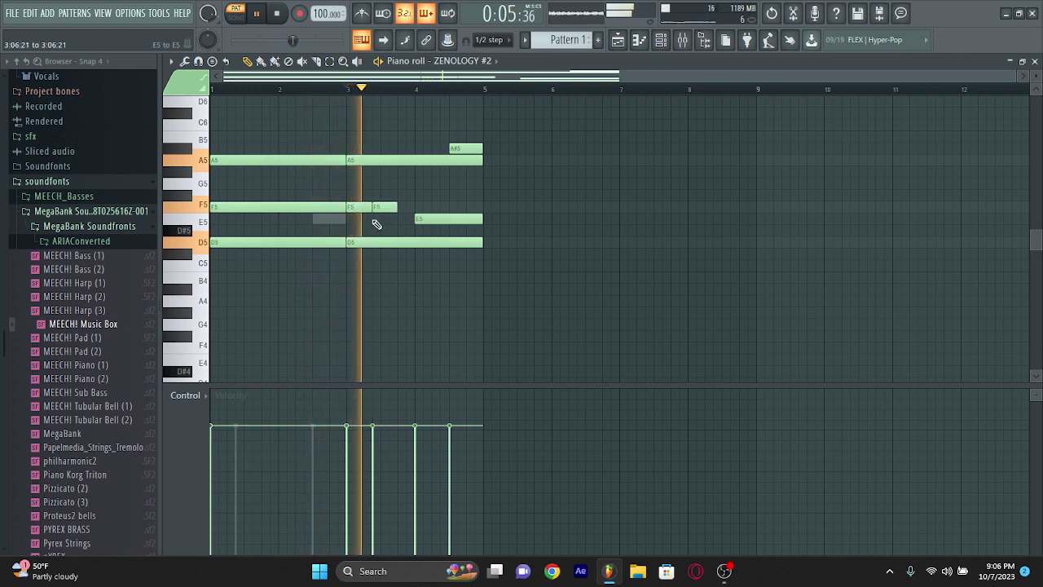
pyautogui.click(316, 220)
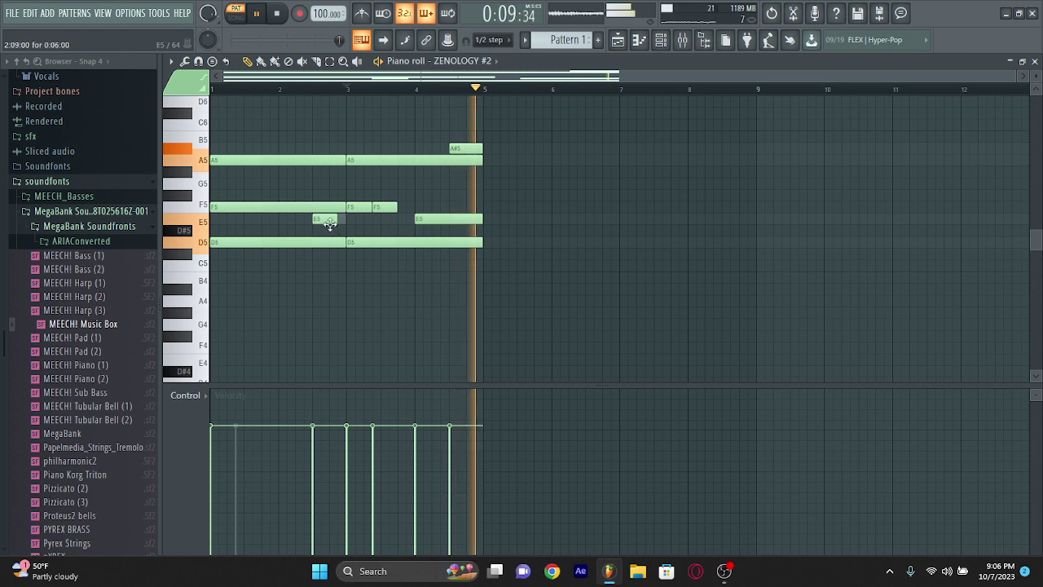
pyautogui.moveTo(334, 221); pyautogui.dragTo(345, 222)
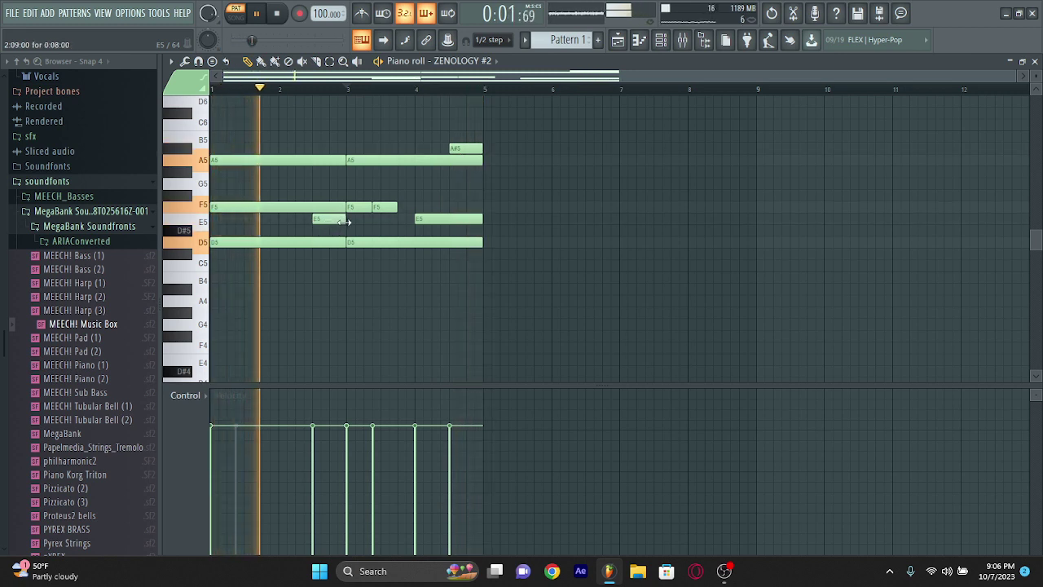
# Add an Xpand!2 instrument as a new channel in the channel rack
pyautogui.click(661, 39)
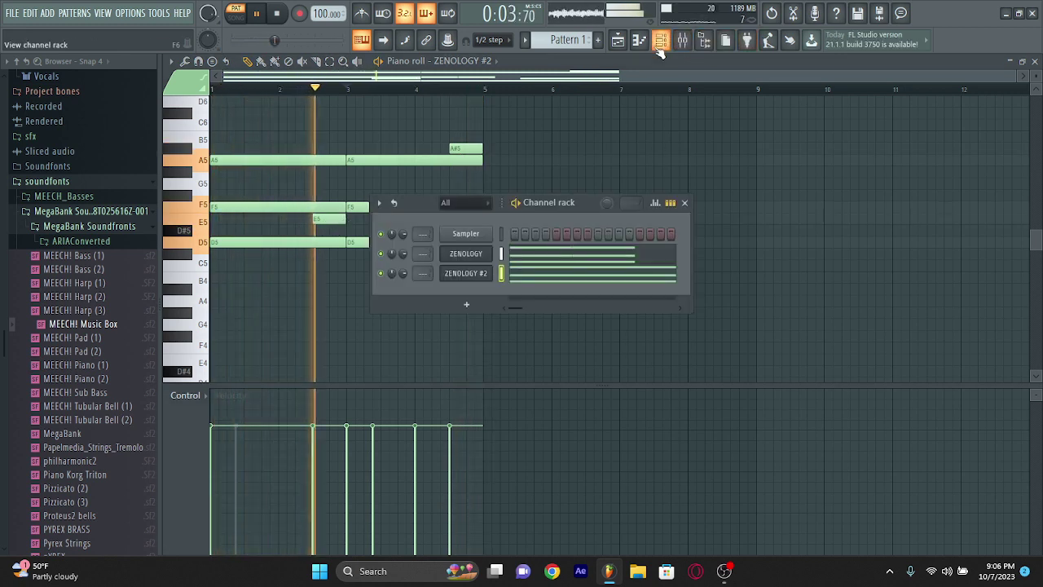
pyautogui.click(466, 304)
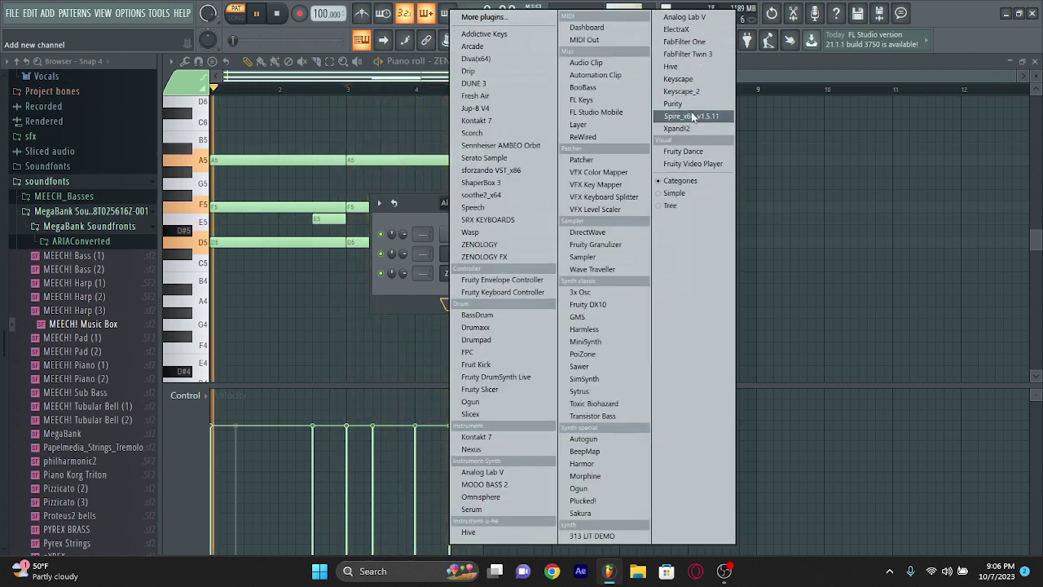
pyautogui.click(413, 295)
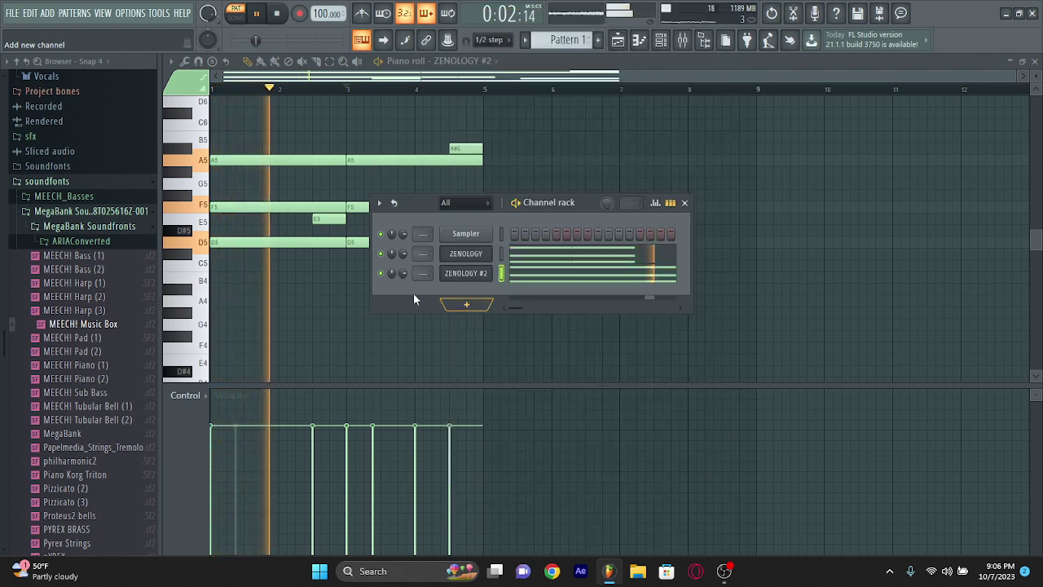
pyautogui.click(466, 305)
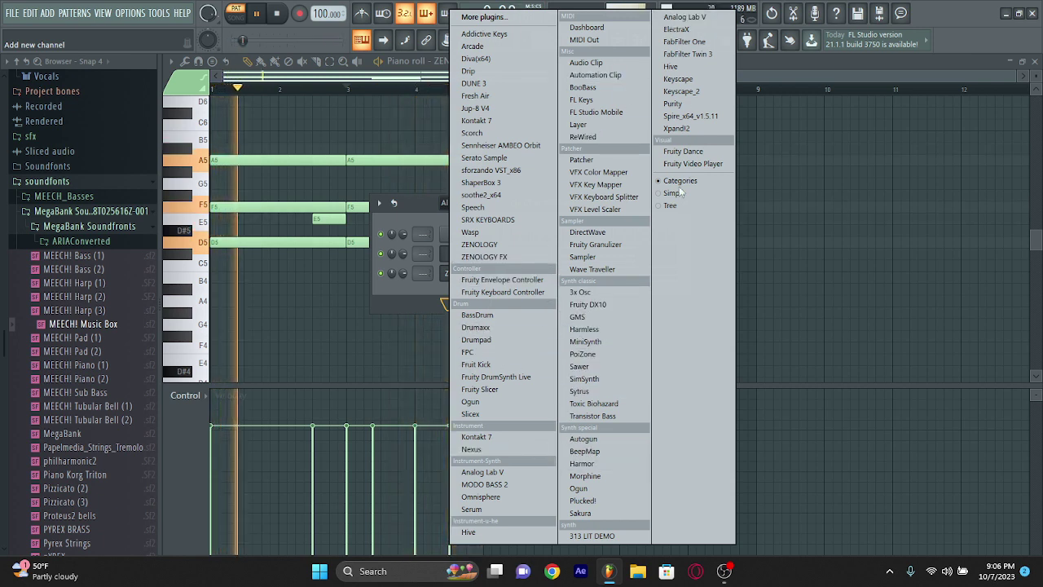
pyautogui.click(678, 129)
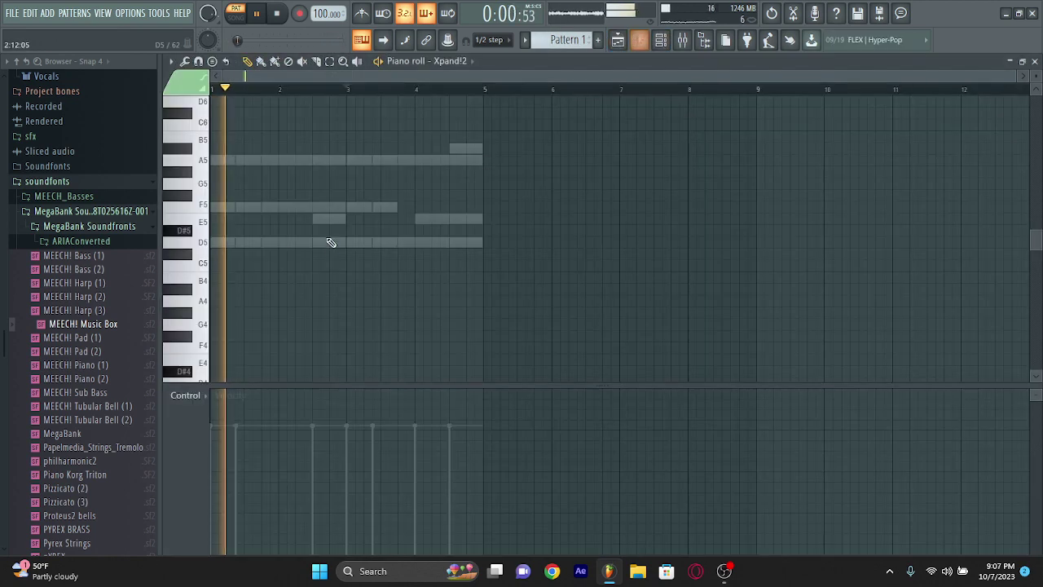
# In the first ZENOLOGY's piano roll, add two-bar D4 and D3 notes below the chords, starting at bar 1
pyautogui.click(438, 62)
pyautogui.click(447, 99)
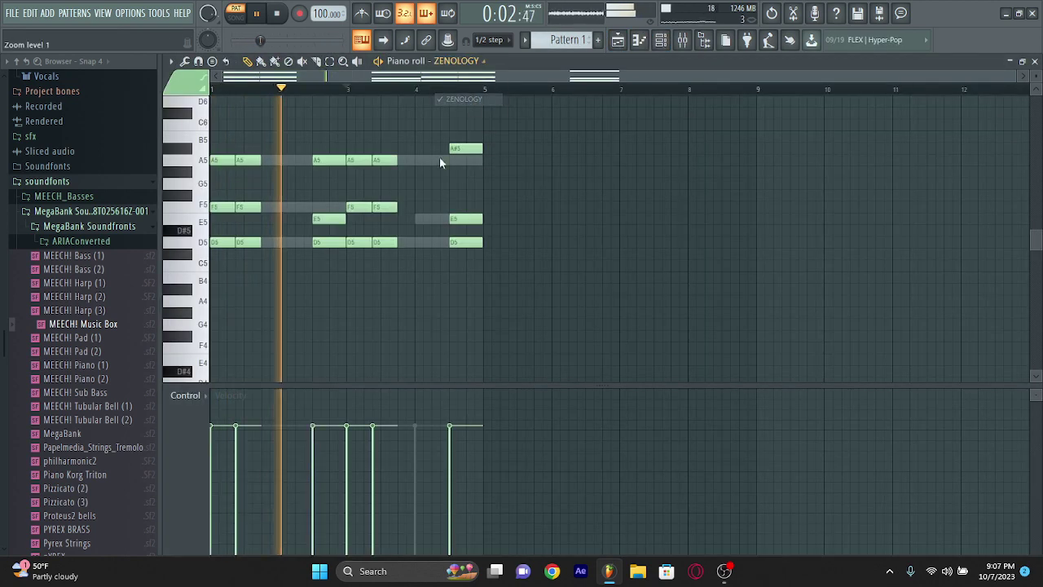
pyautogui.scroll(-5, 232, 268)
pyautogui.moveTo(227, 229); pyautogui.dragTo(345, 249)
pyautogui.scroll(-3, 293, 264)
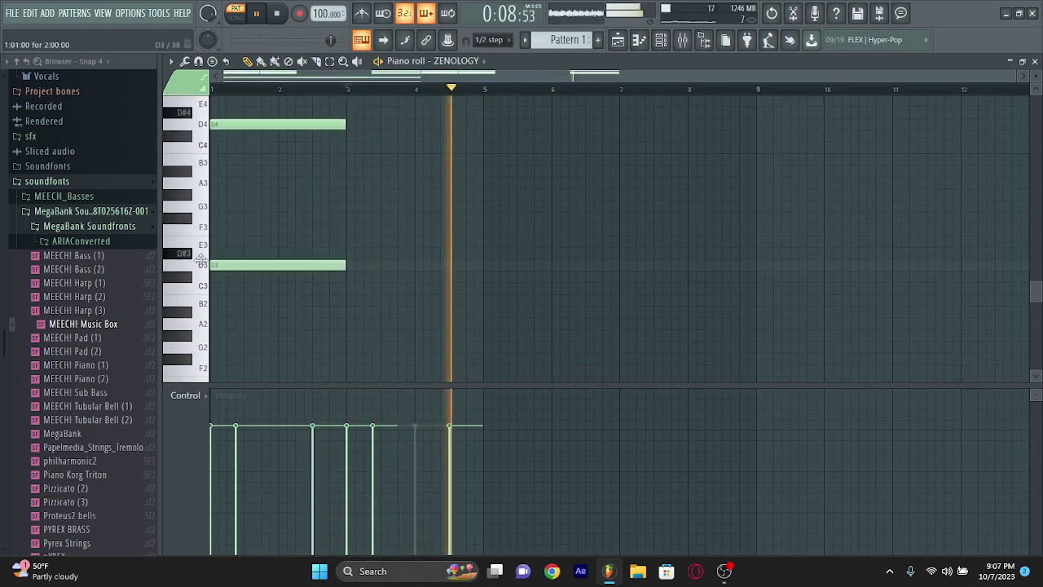
pyautogui.scroll(-3, 265, 302)
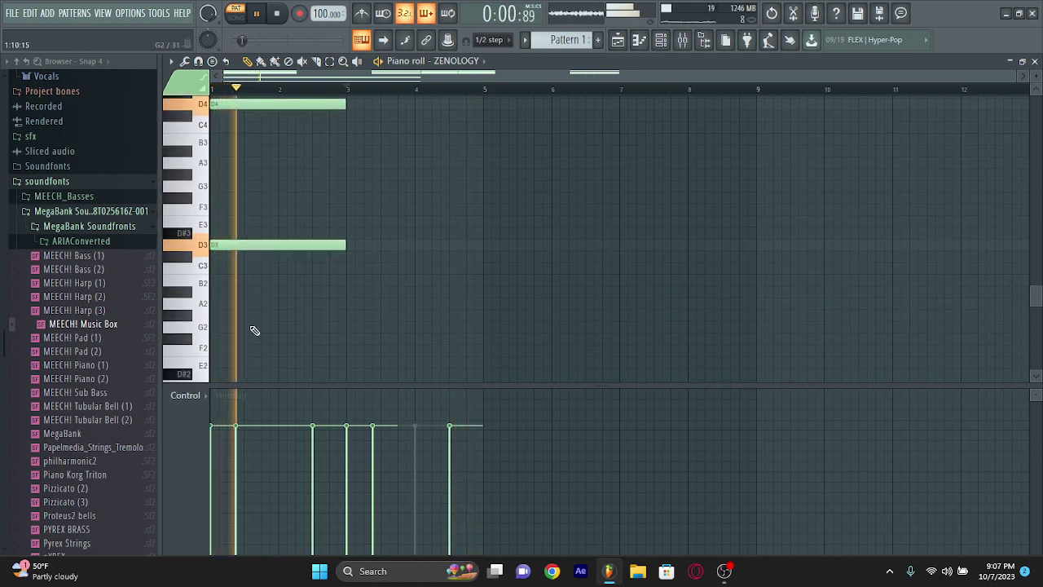
pyautogui.scroll(-1, 220, 375)
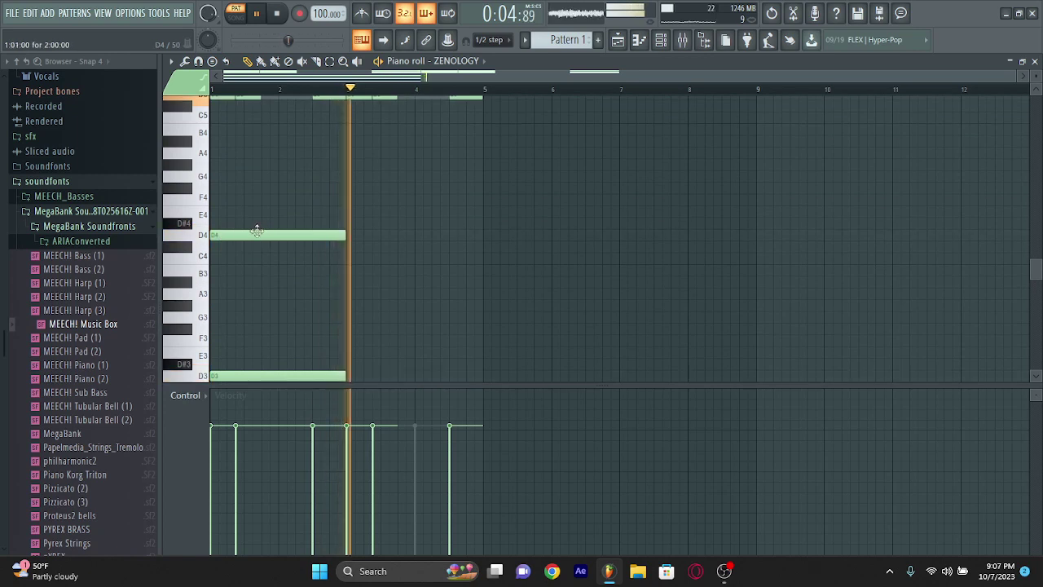
# Set the two-bar bass notes to D3 and D2 and duplicate them into bars 3 and 4
pyautogui.scroll(3, 261, 235)
pyautogui.scroll(-5, 262, 236)
pyautogui.moveTo(342, 163); pyautogui.dragTo(273, 414)
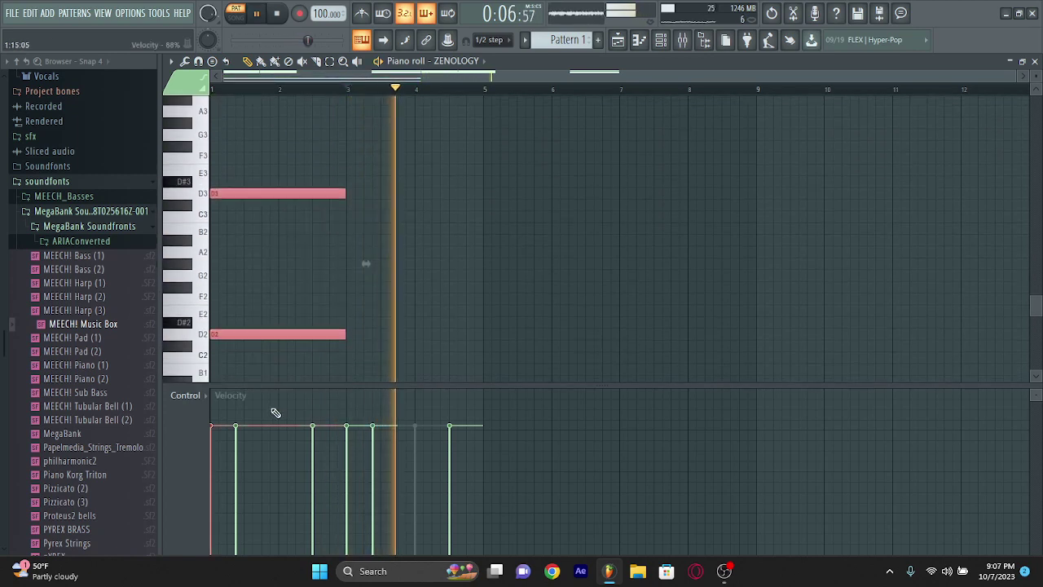
pyautogui.hotkey('ctrl', 'b')
pyautogui.click(442, 268)
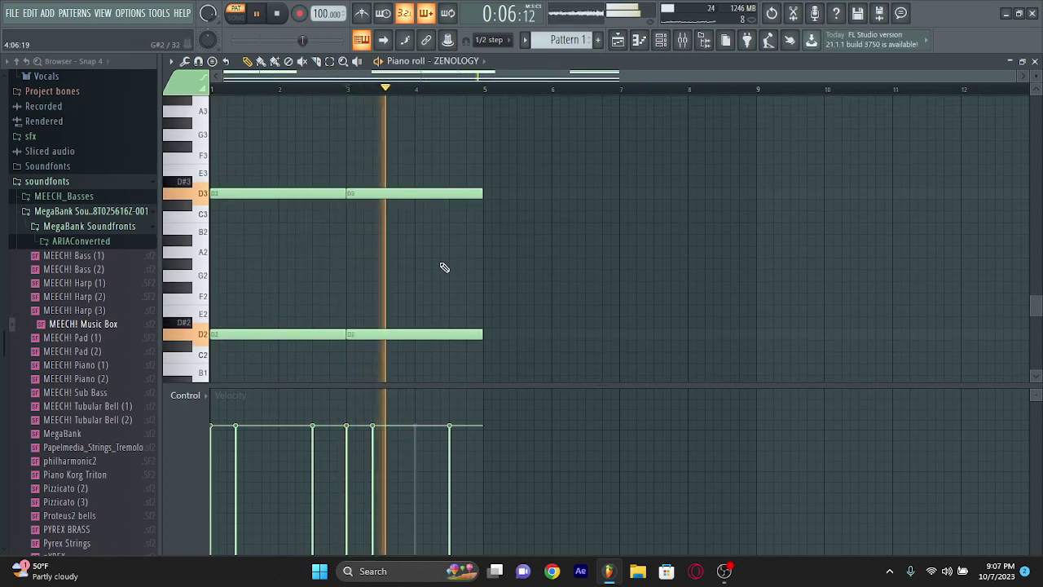
# Add an eight-step note in the second half of bar 4 and raise it to E5
pyautogui.scroll(2, 444, 267)
pyautogui.moveTo(455, 242); pyautogui.dragTo(482, 245)
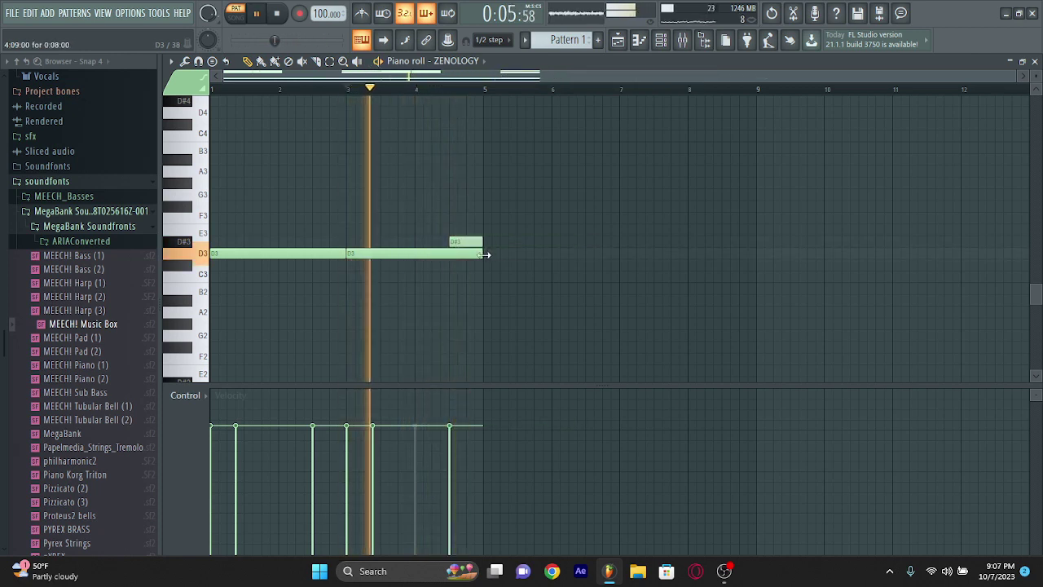
pyautogui.click(476, 245)
pyautogui.hotkey('ctrl', 'Up')
pyautogui.hotkey('ctrl', 'Up')
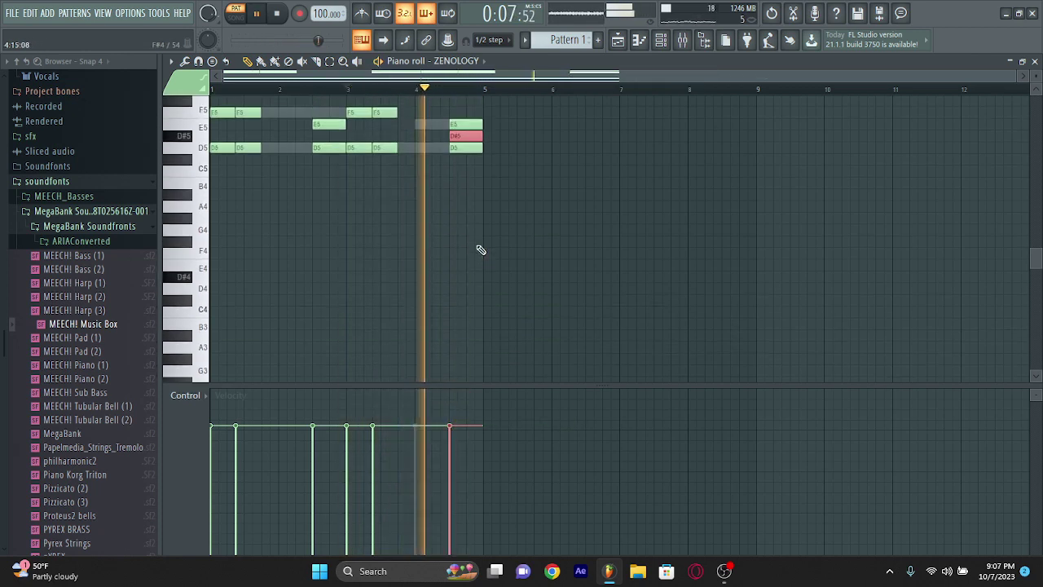
pyautogui.press('Up')
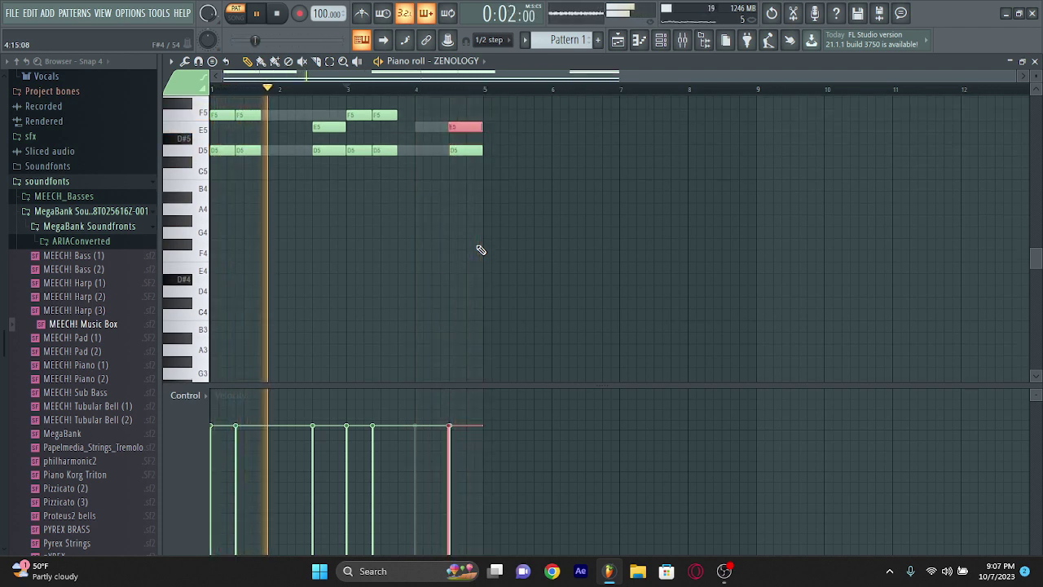
# Turn snap off and align the start of the selected E5 note with the D5 note at step 9 of bar 4
pyautogui.scroll(5, 480, 249)
pyautogui.scroll(3, 711, 166)
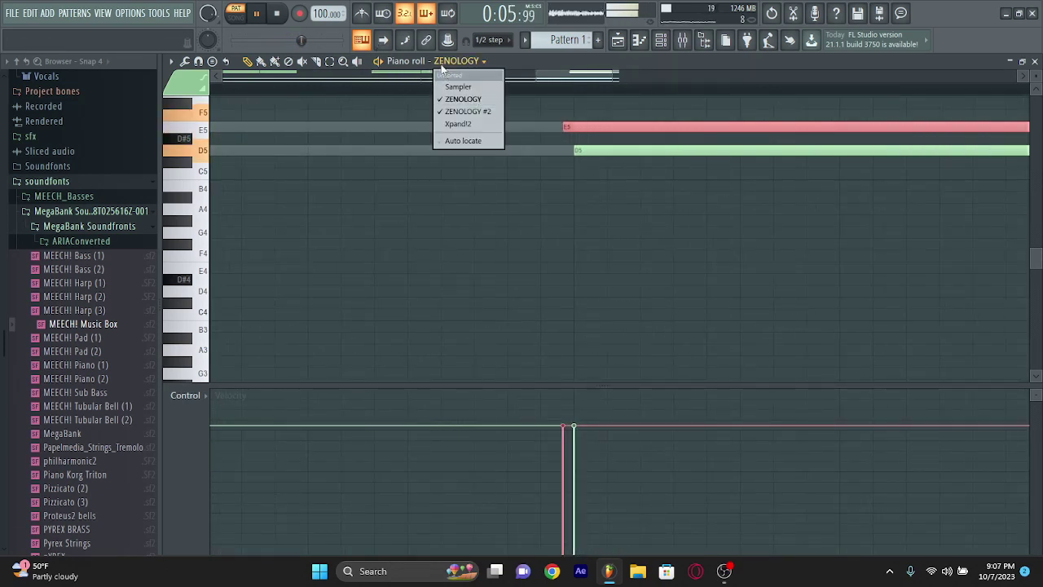
pyautogui.click(488, 40)
pyautogui.click(497, 82)
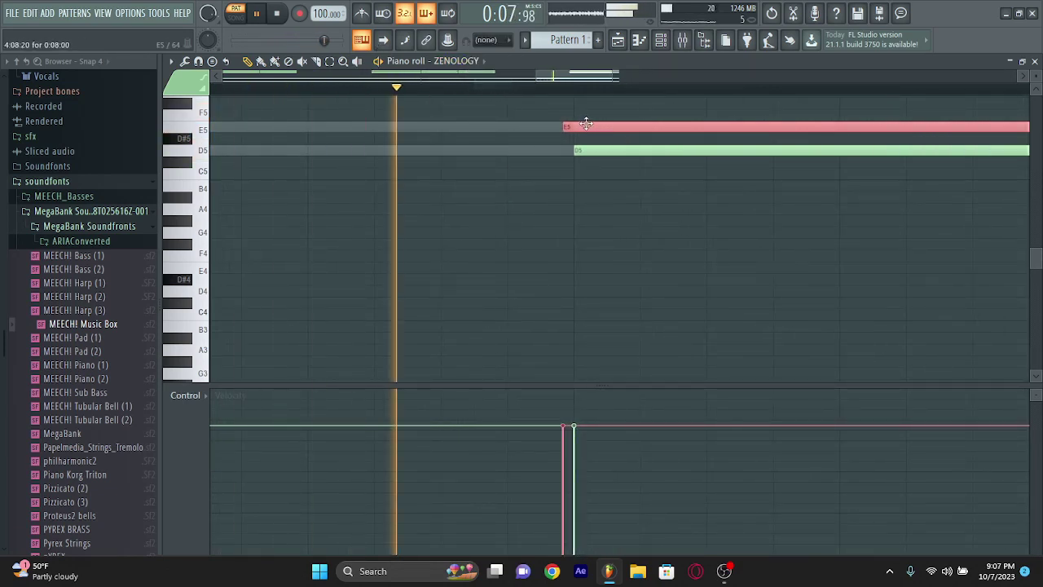
pyautogui.moveTo(587, 125); pyautogui.dragTo(598, 127)
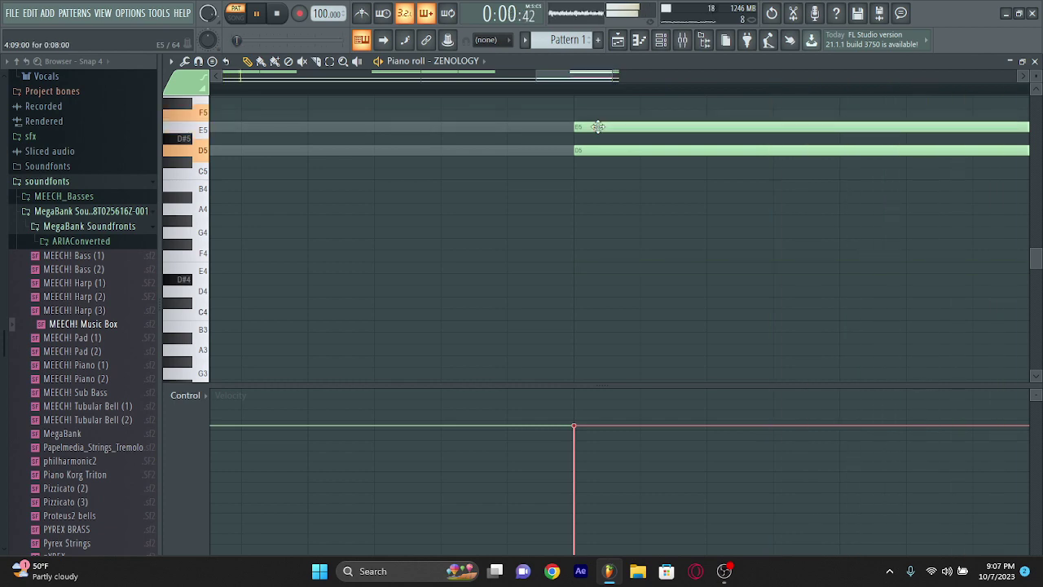
# Transpose the added bar 4 note down into the bass range and set it to A#3
pyautogui.scroll(-2, 611, 138)
pyautogui.scroll(-4, 634, 161)
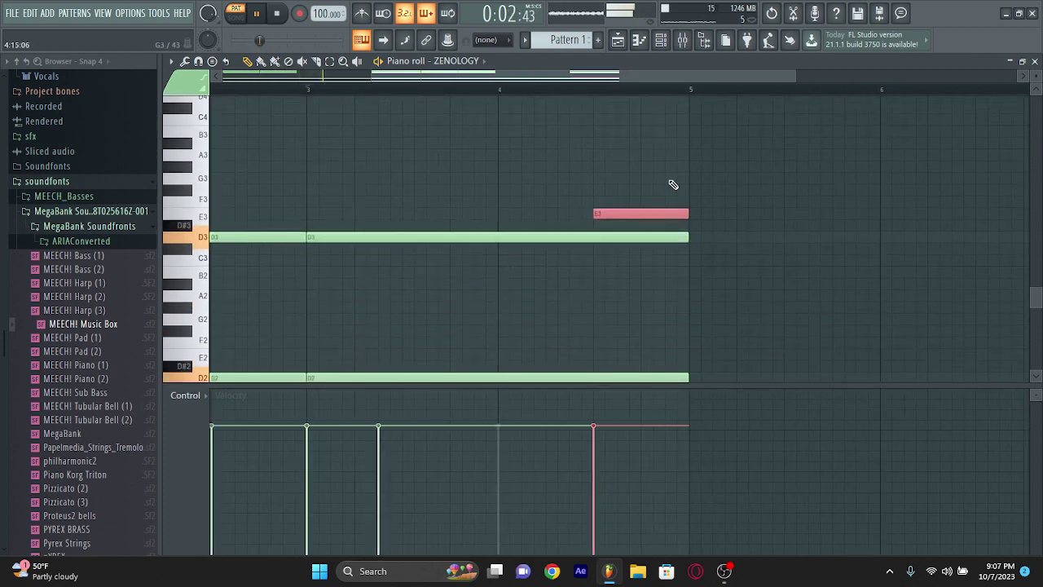
pyautogui.scroll(8, 652, 199)
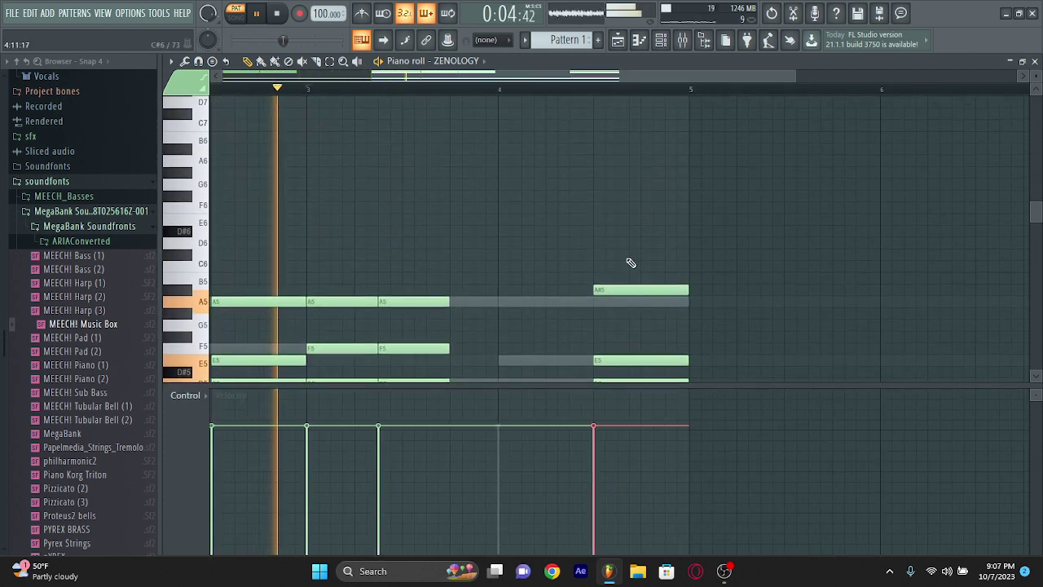
pyautogui.scroll(-3, 629, 263)
pyautogui.scroll(-5, 631, 262)
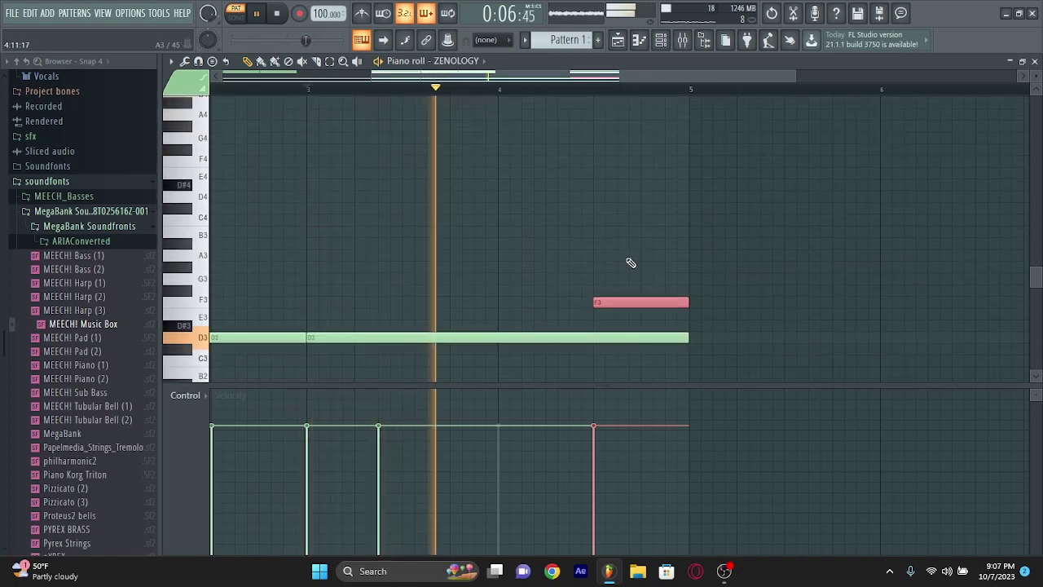
pyautogui.hotkey('shift', 'Up')
pyautogui.hotkey('shift', 'Up')
pyautogui.hotkey('shift', 'Up')
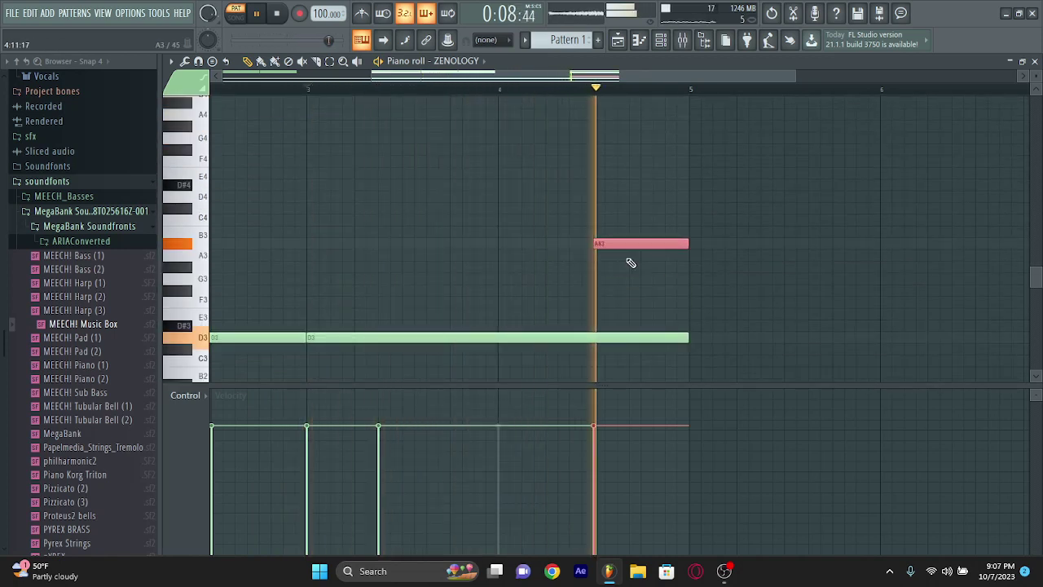
pyautogui.hotkey('ctrl', 'd')
pyautogui.scroll(10, 631, 263)
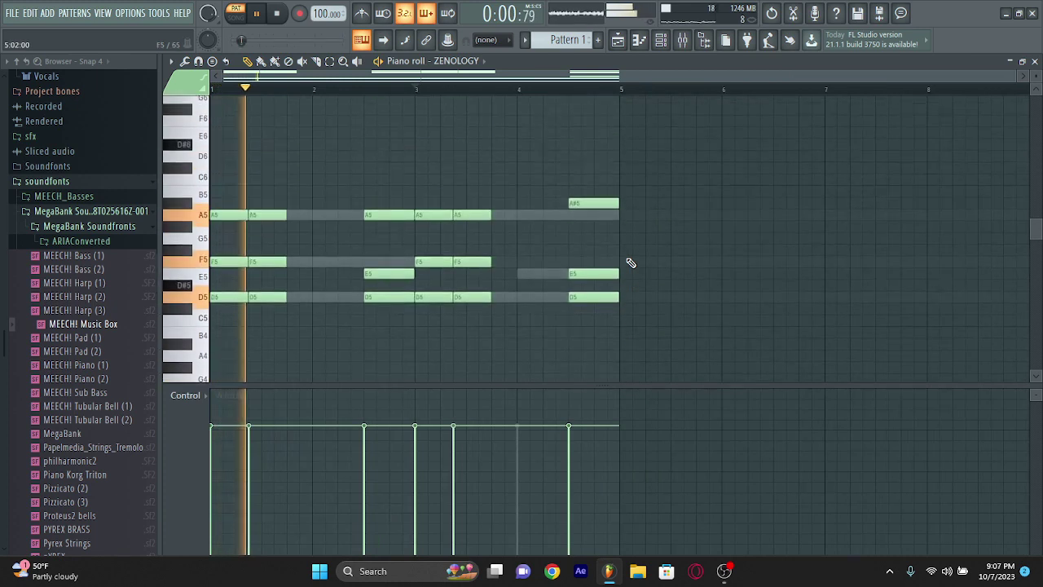
pyautogui.scroll(-14, 508, 253)
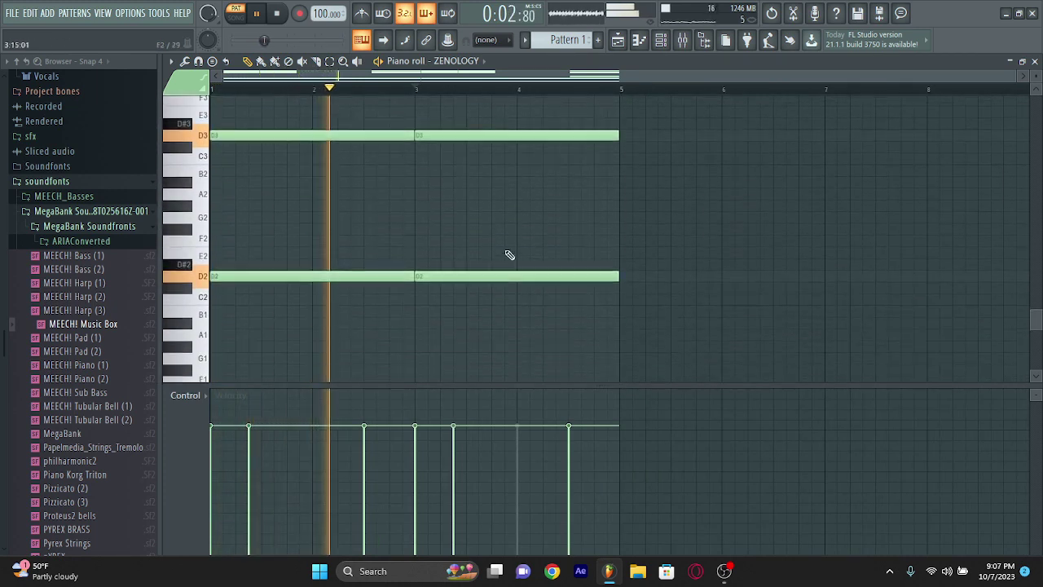
pyautogui.scroll(3, 508, 256)
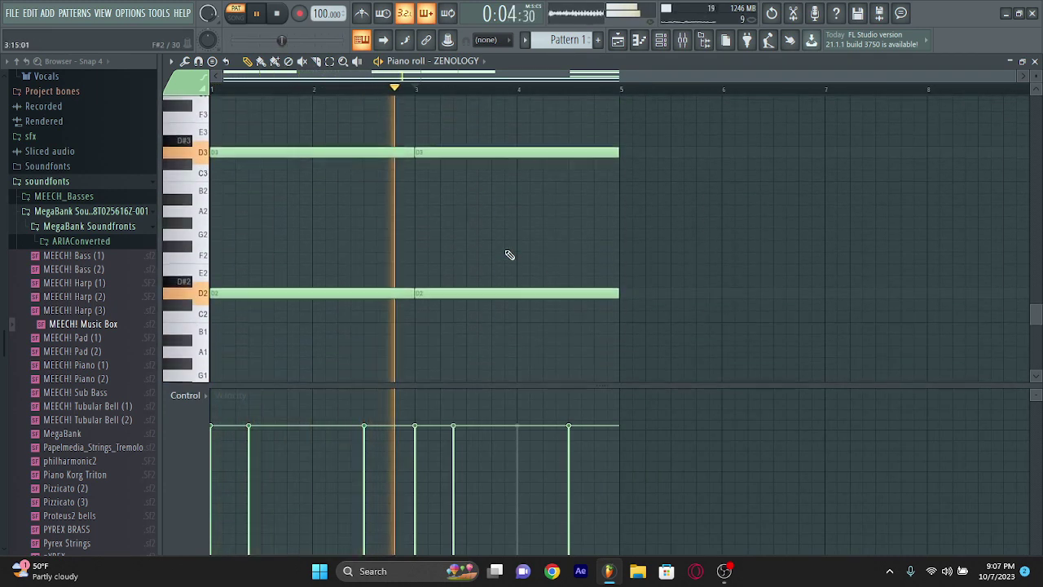
pyautogui.press('F6')
pyautogui.click(448, 323)
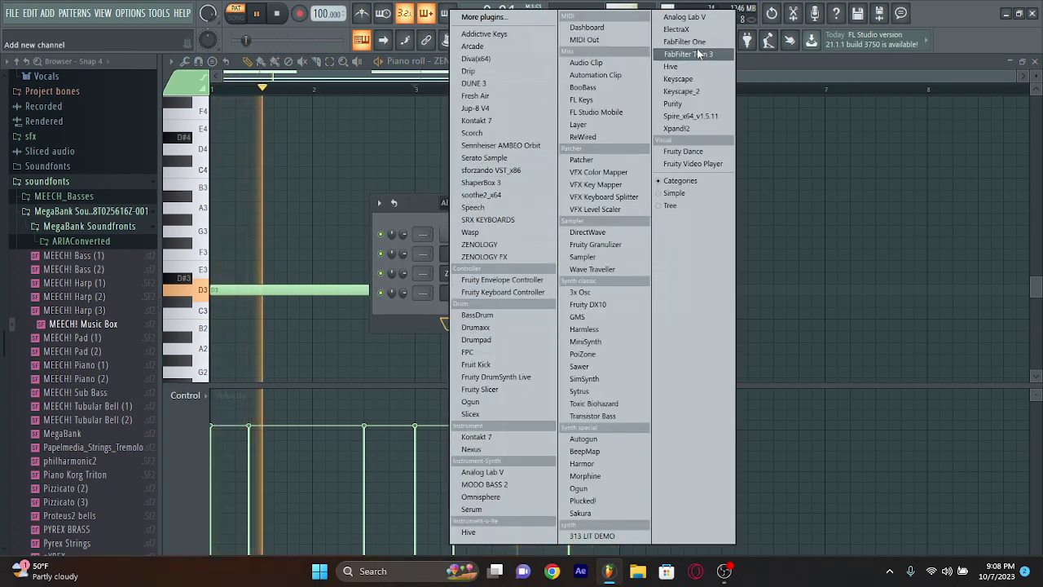
pyautogui.click(326, 148)
# Try a copy of the A#3 note in the second half of bar 1 and an F2 note in the second half of bar 4
pyautogui.click(592, 195)
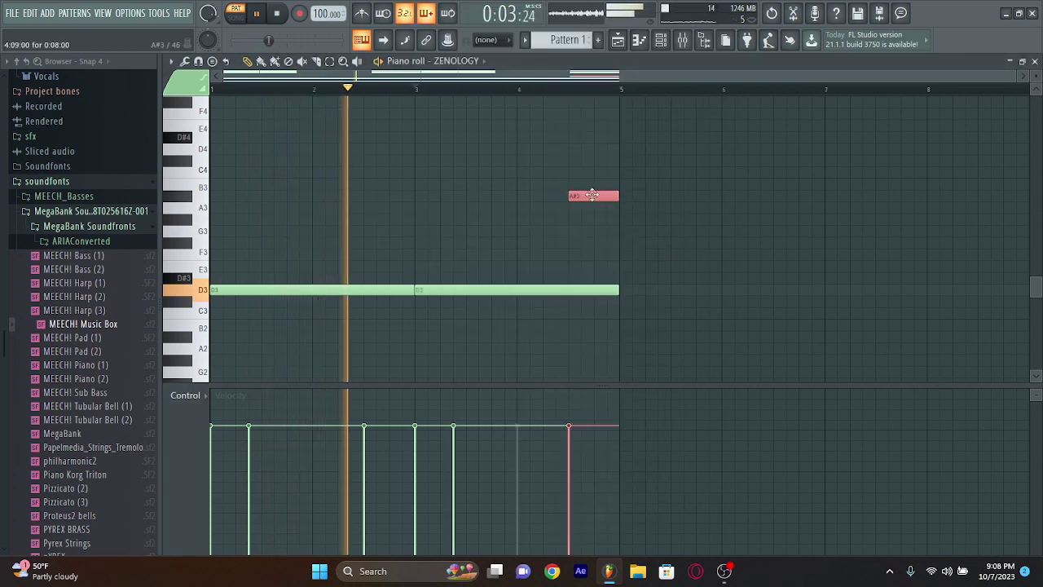
pyautogui.hotkey('ctrl', 'v')
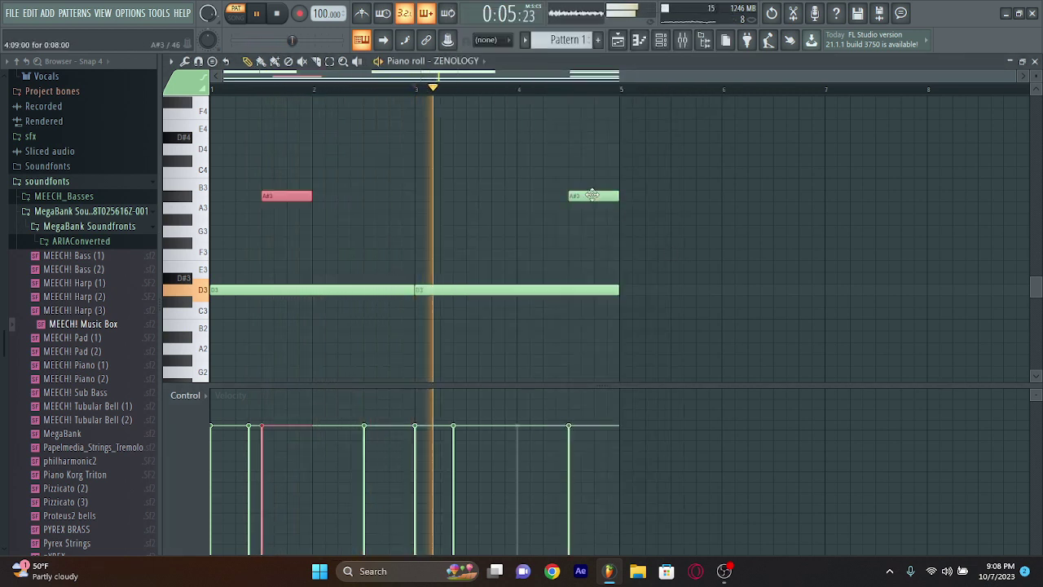
pyautogui.press('Delete')
pyautogui.click(594, 195)
pyautogui.scroll(-3, 589, 301)
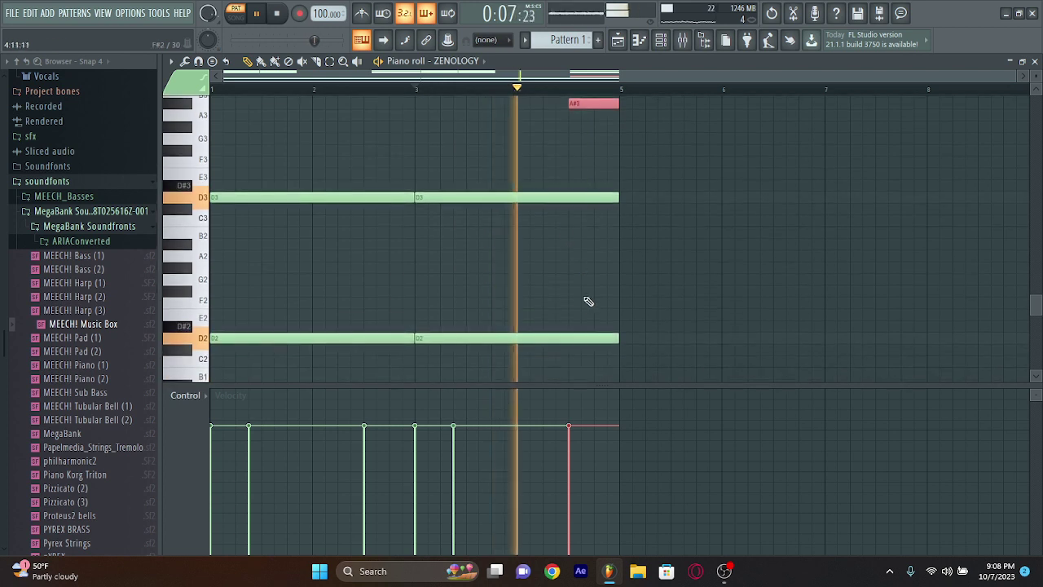
pyautogui.click(598, 302)
pyautogui.rightClick(601, 305)
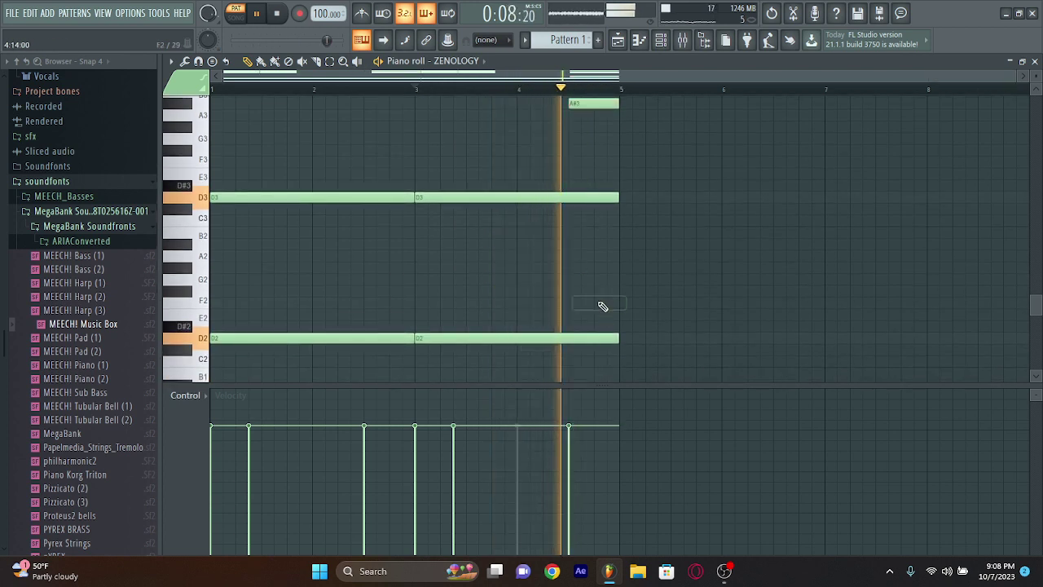
pyautogui.click(580, 244)
pyautogui.scroll(10, 611, 257)
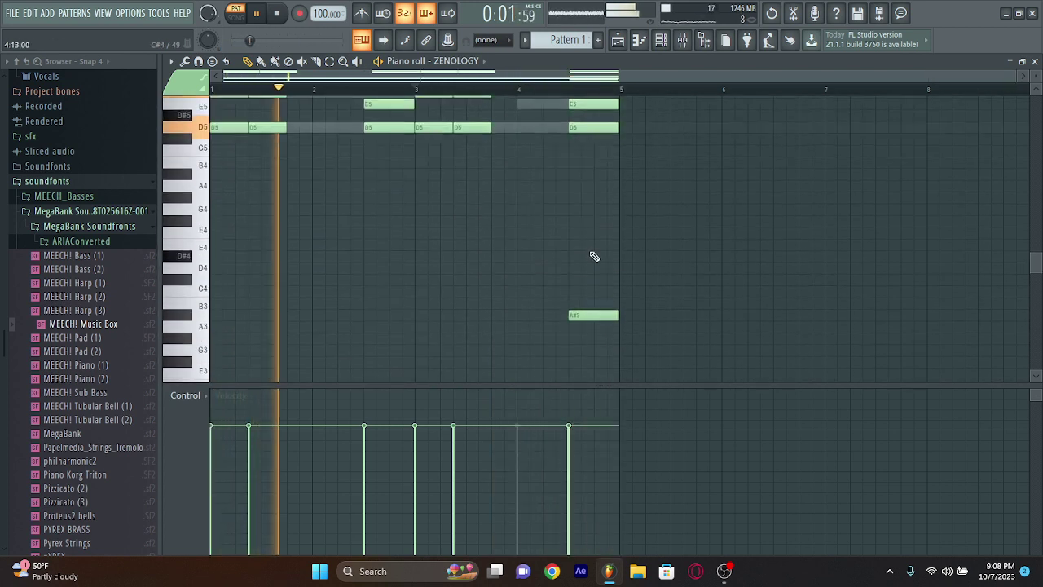
pyautogui.scroll(-1, 507, 156)
pyautogui.scroll(3, 508, 156)
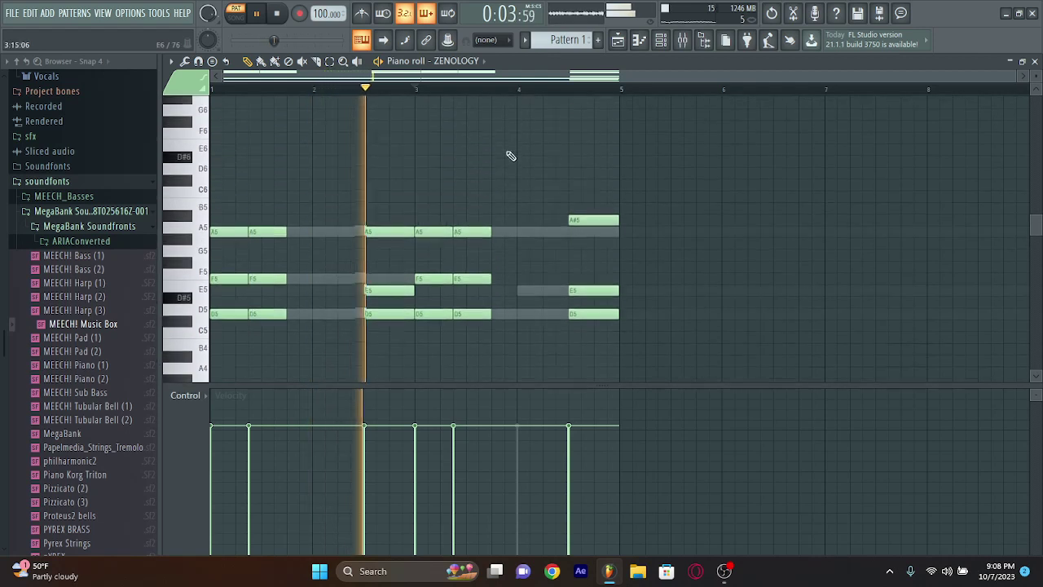
# Add a sforzando VST_x86 channel and load the MEECH! Tubular Bell (2) soundfont into it
pyautogui.click(663, 42)
pyautogui.click(466, 324)
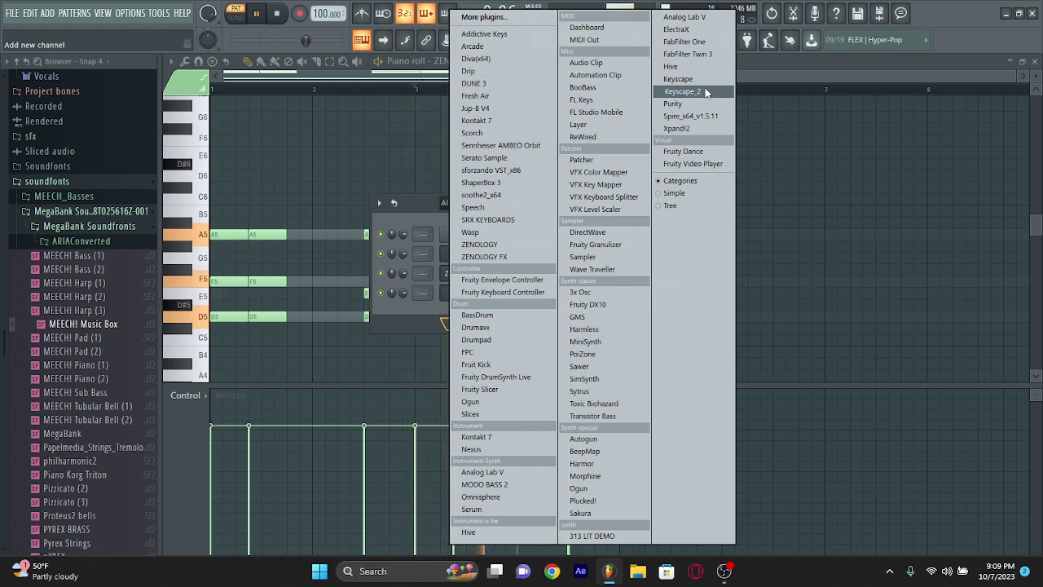
pyautogui.click(499, 170)
pyautogui.scroll(-15, 93, 310)
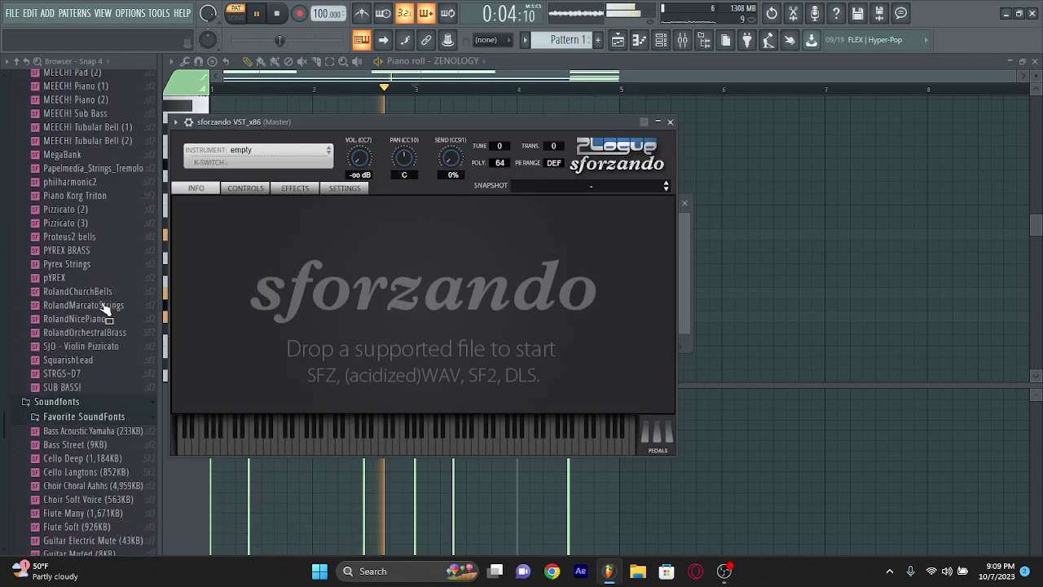
pyautogui.scroll(15, 99, 505)
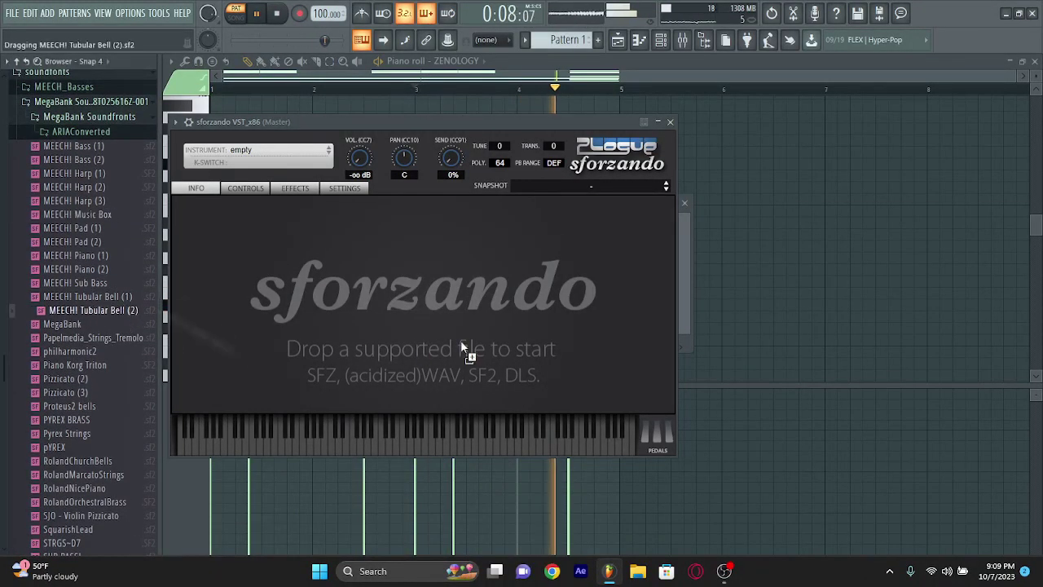
pyautogui.moveTo(461, 343); pyautogui.dragTo(466, 342)
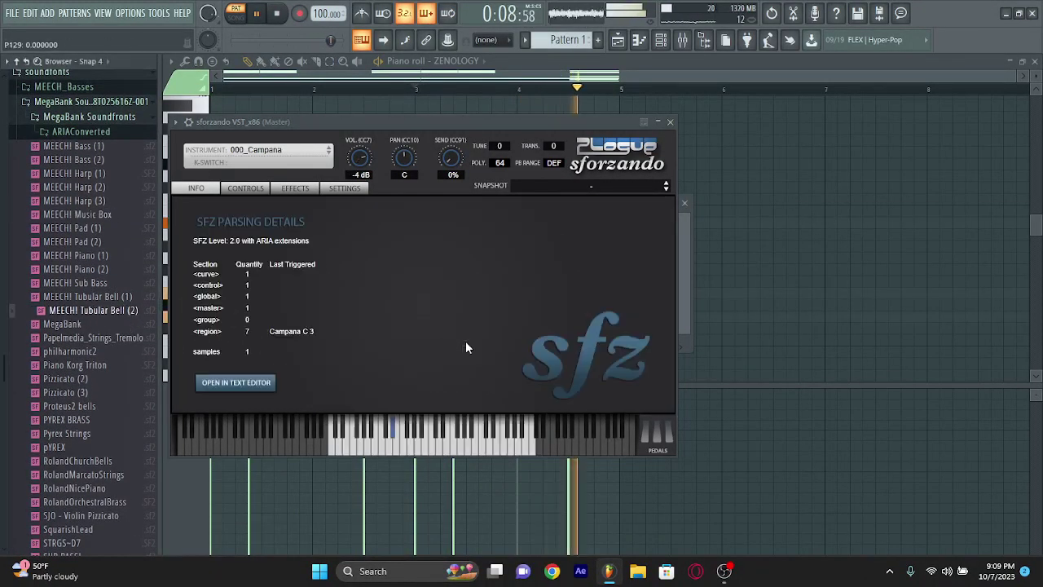
# In sforzando's piano roll, add a four-step D5 note at the start of bar 1
pyautogui.click(648, 47)
pyautogui.click(237, 317)
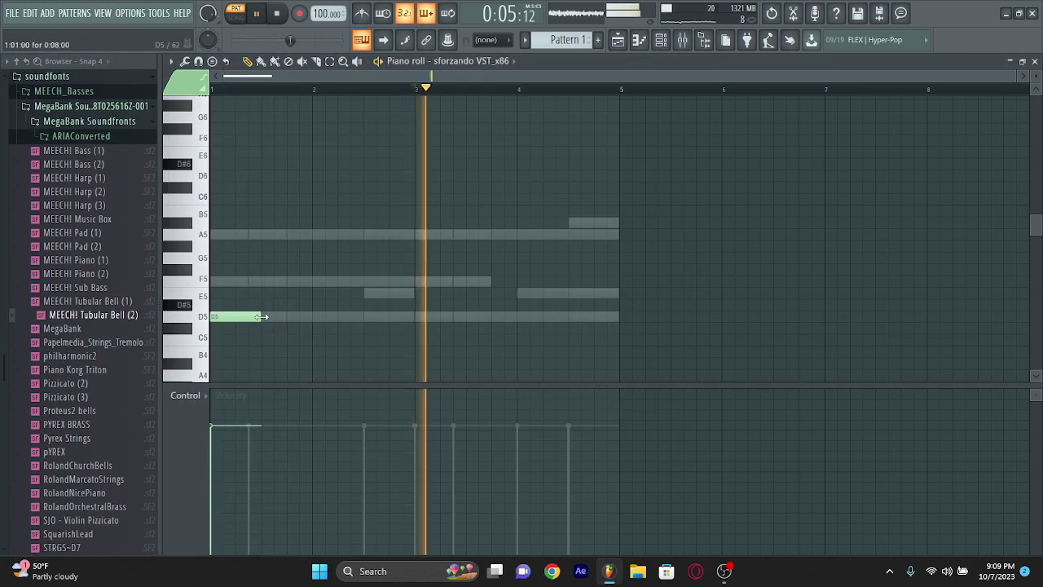
pyautogui.press('space')
pyautogui.press('space')
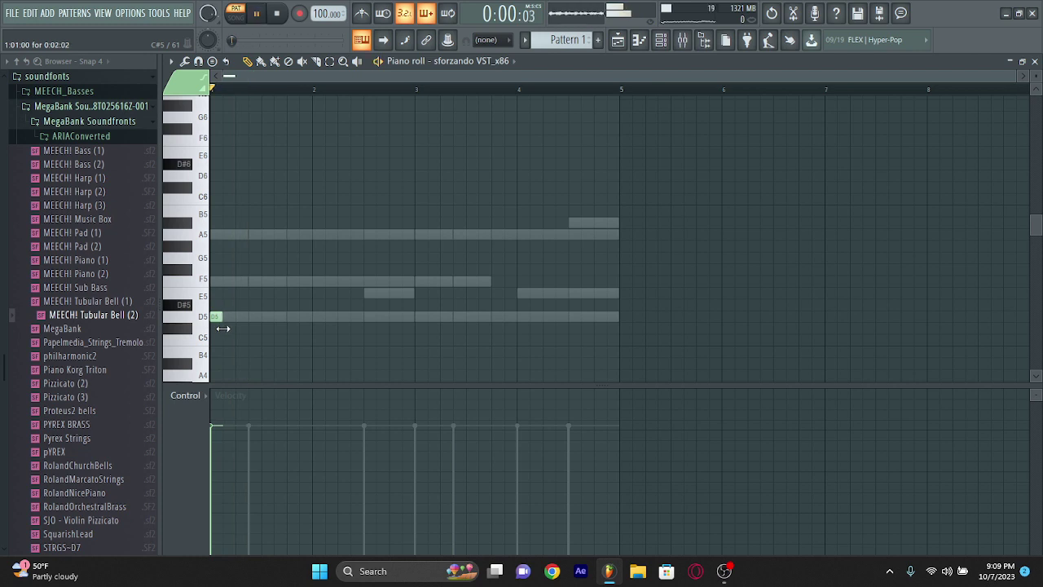
pyautogui.moveTo(223, 329); pyautogui.dragTo(236, 320)
pyautogui.rightClick(236, 319)
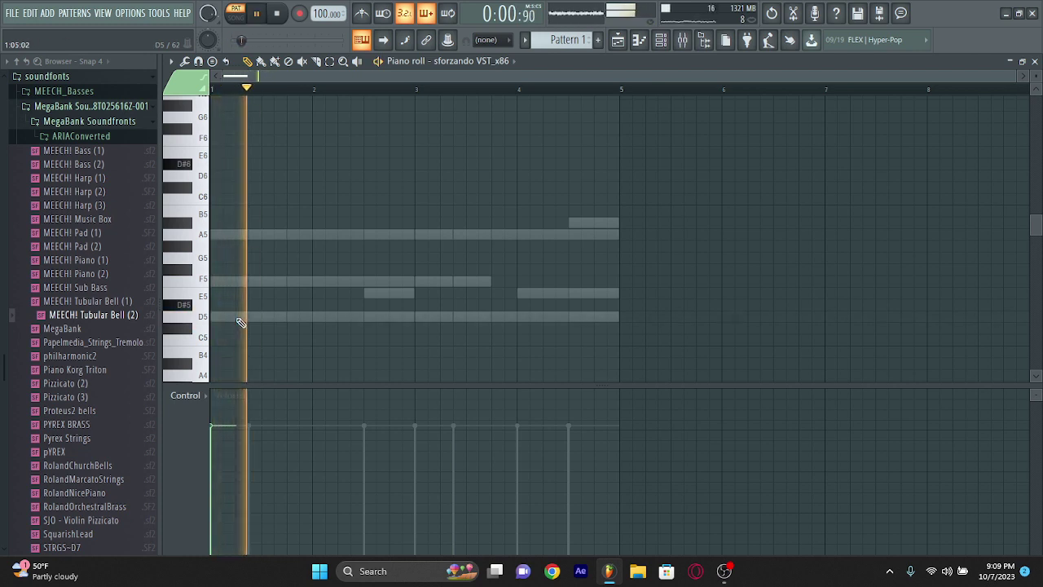
pyautogui.click(238, 317)
pyautogui.press('space')
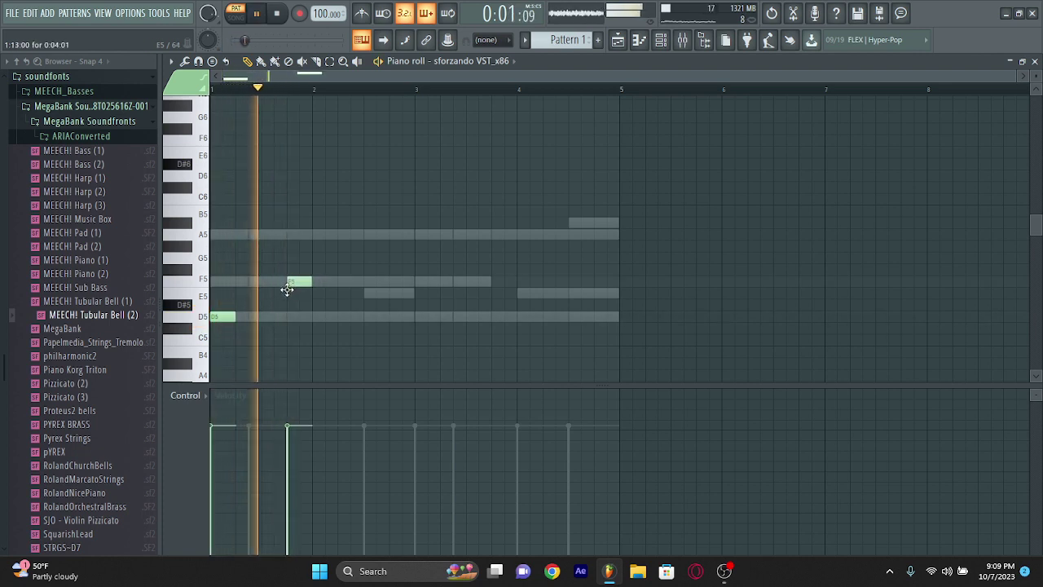
# Delete the F5 note on the last beat of bar 1 and set the snap to 1/2 step
pyautogui.scroll(3, 292, 295)
pyautogui.scroll(2, 292, 295)
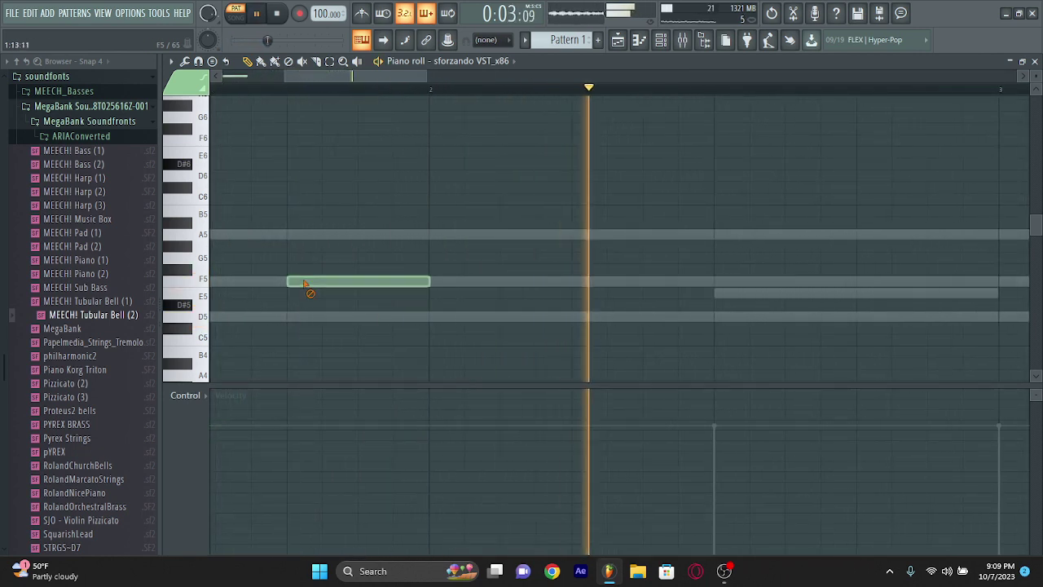
pyautogui.rightClick(305, 283)
pyautogui.click(493, 39)
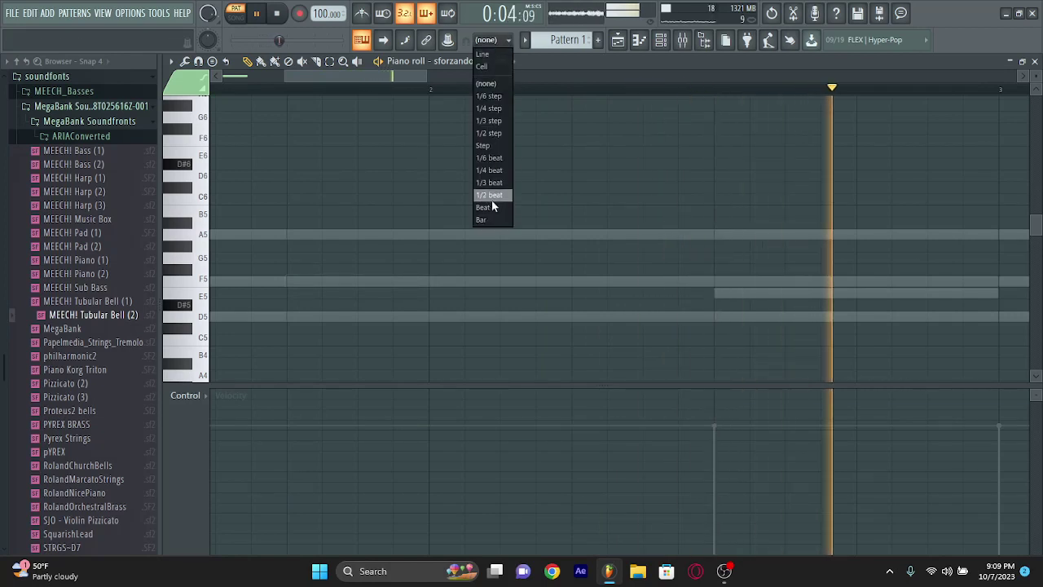
pyautogui.click(488, 133)
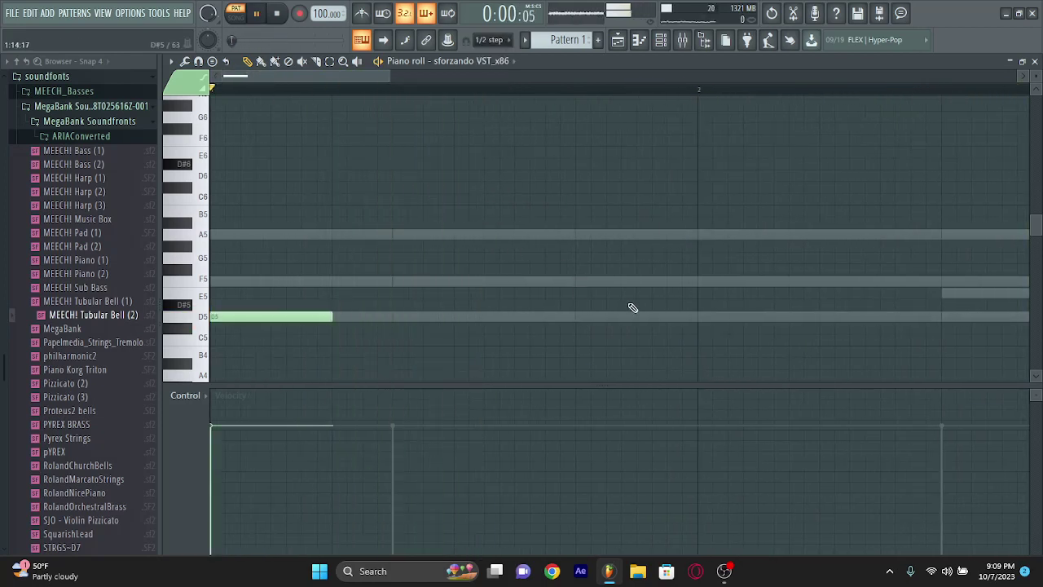
# Add four-step notes: D5 on the last beat of bar 1, F5 at the start of bar 2 and D5 at the start of bar 3
pyautogui.click(581, 318)
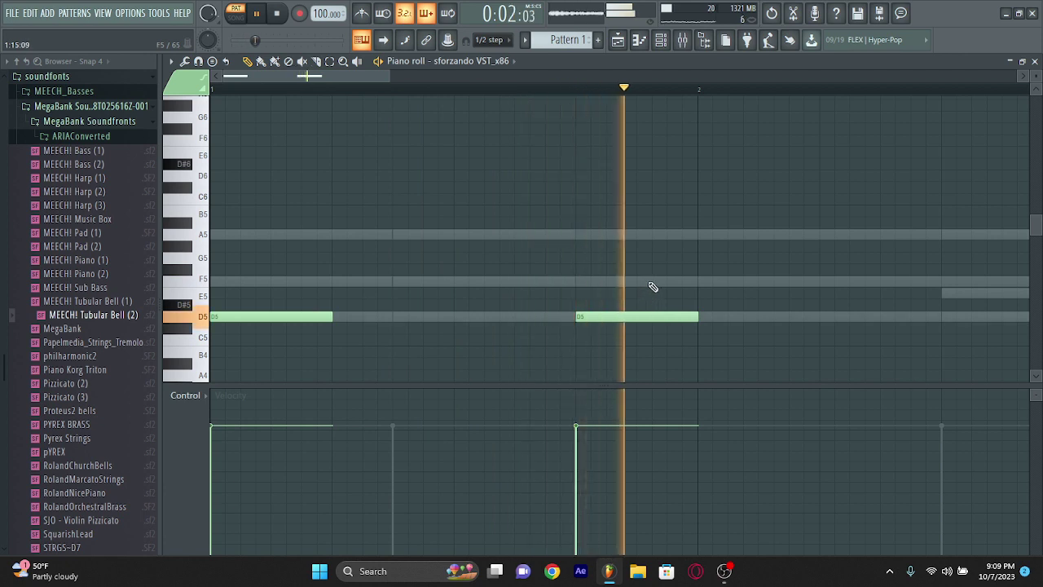
pyautogui.click(662, 282)
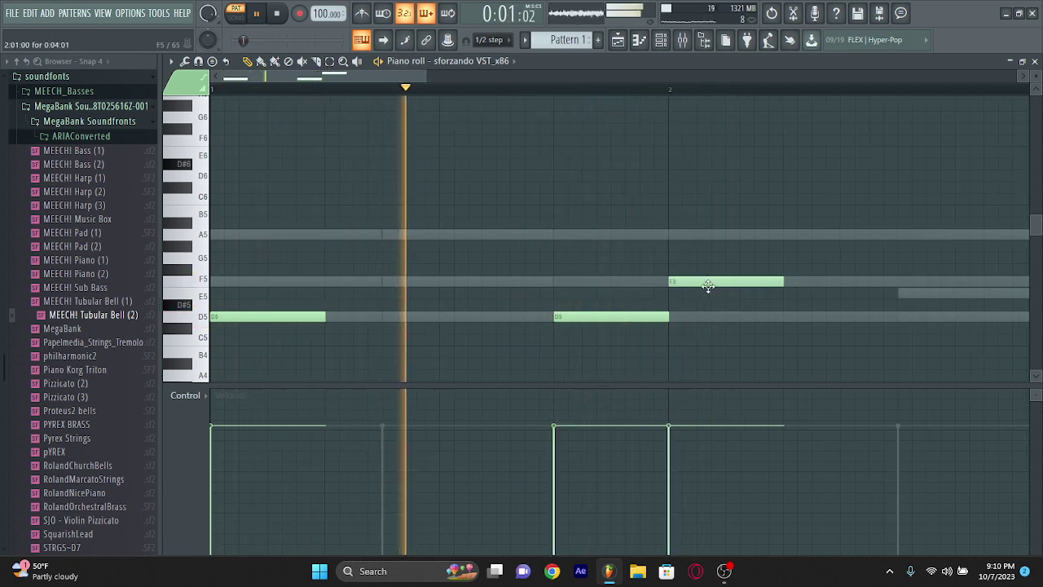
pyautogui.scroll(-2, 730, 302)
pyautogui.scroll(-1, 538, 316)
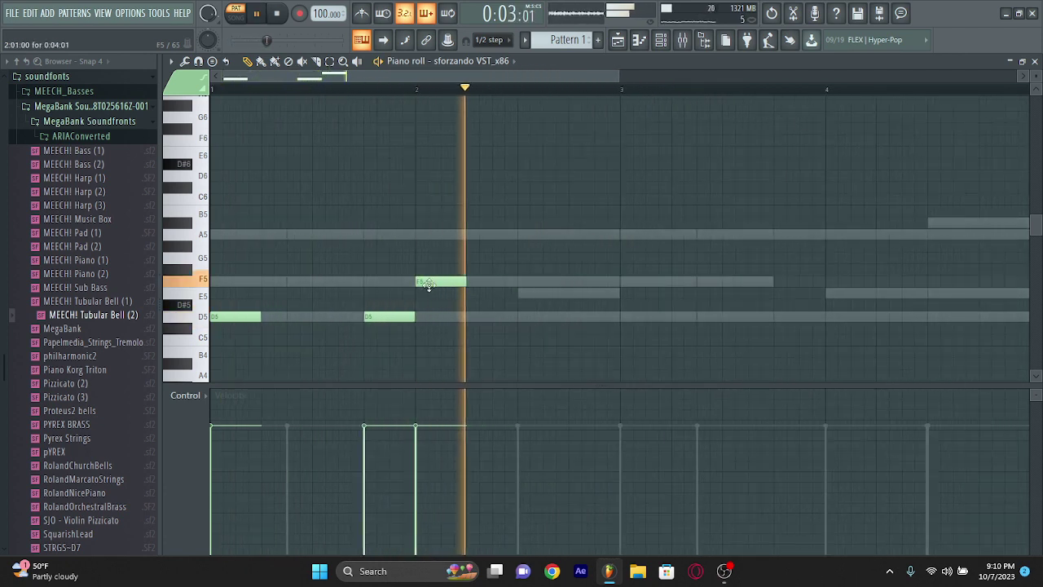
pyautogui.scroll(-1, 485, 305)
pyautogui.click(497, 316)
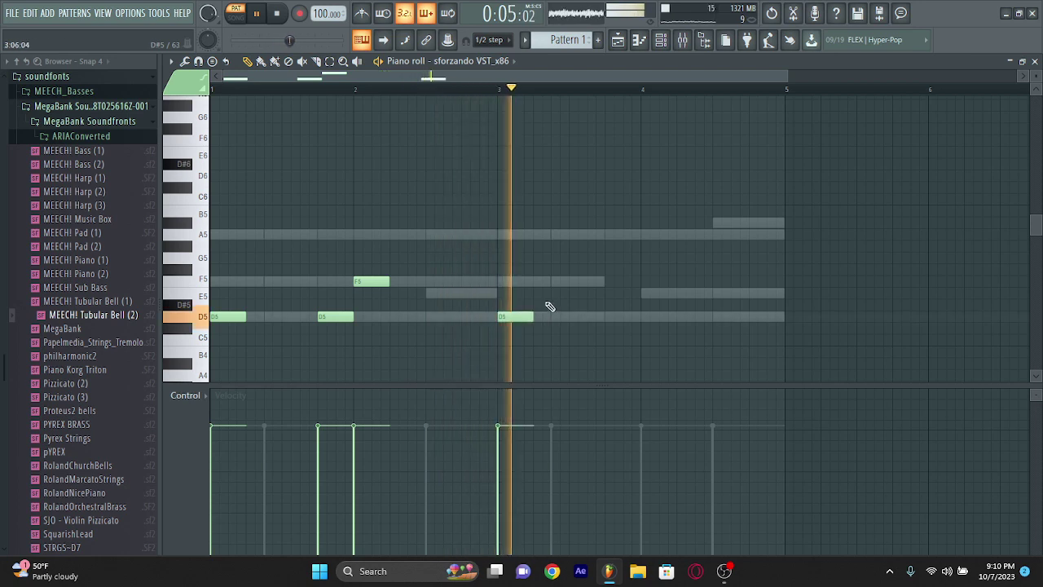
# Add four-step D5 notes at steps 7 and 13 of bar 3
pyautogui.click(558, 283)
pyautogui.moveTo(567, 285); pyautogui.dragTo(565, 319)
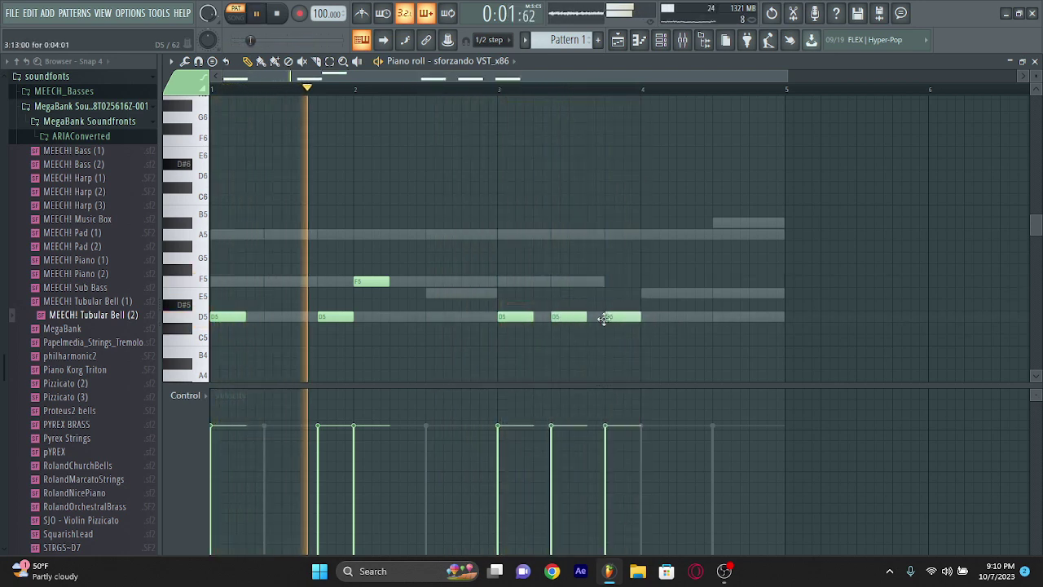
pyautogui.click(611, 317)
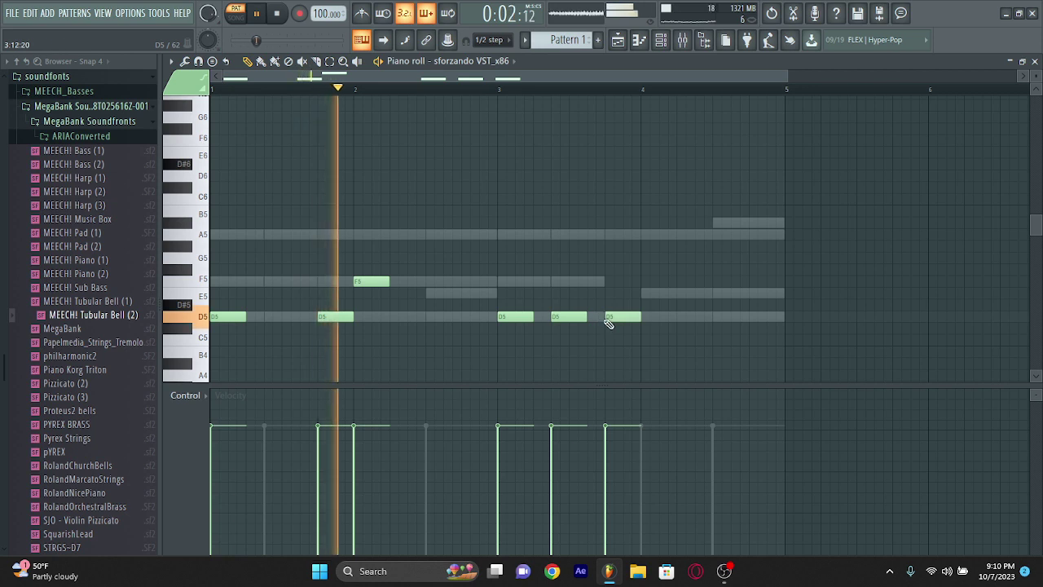
# Add a four-step A#5 note at step 9 of bar 4, discarding a trial A5 note on the last beat
pyautogui.click(719, 222)
pyautogui.click(751, 235)
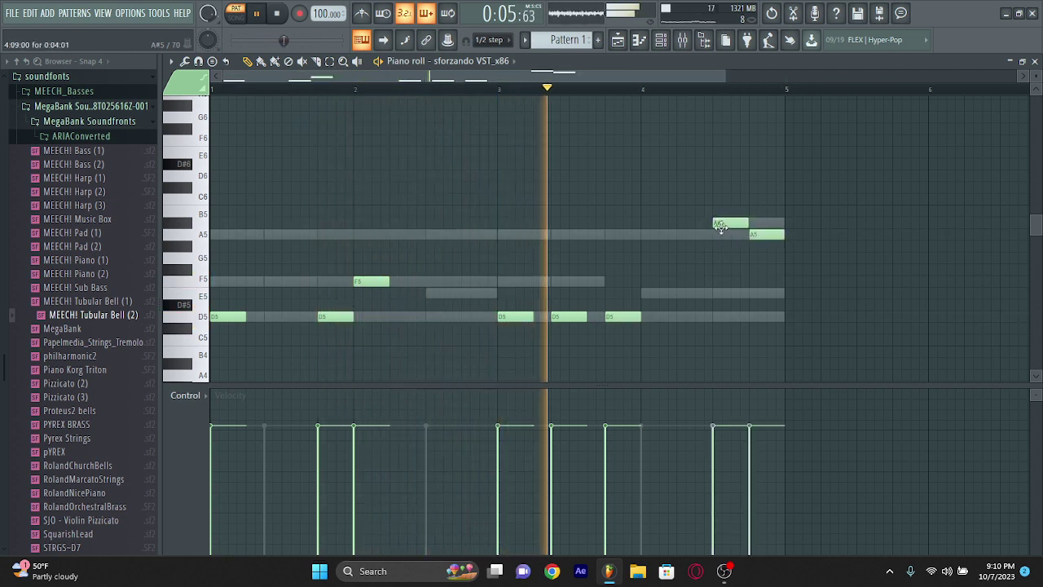
pyautogui.rightClick(756, 233)
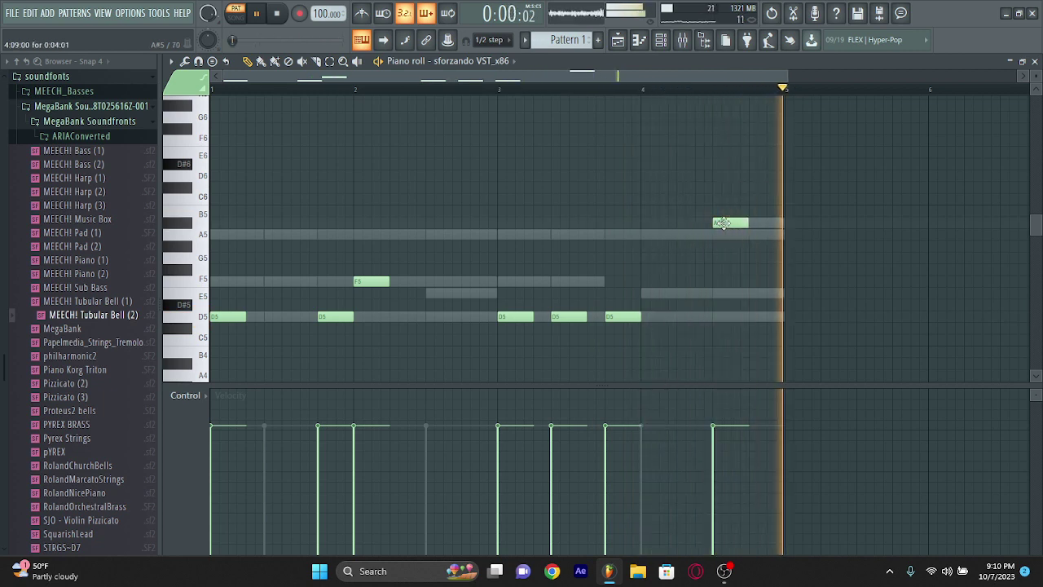
pyautogui.scroll(-5, 729, 225)
pyautogui.scroll(6, 690, 225)
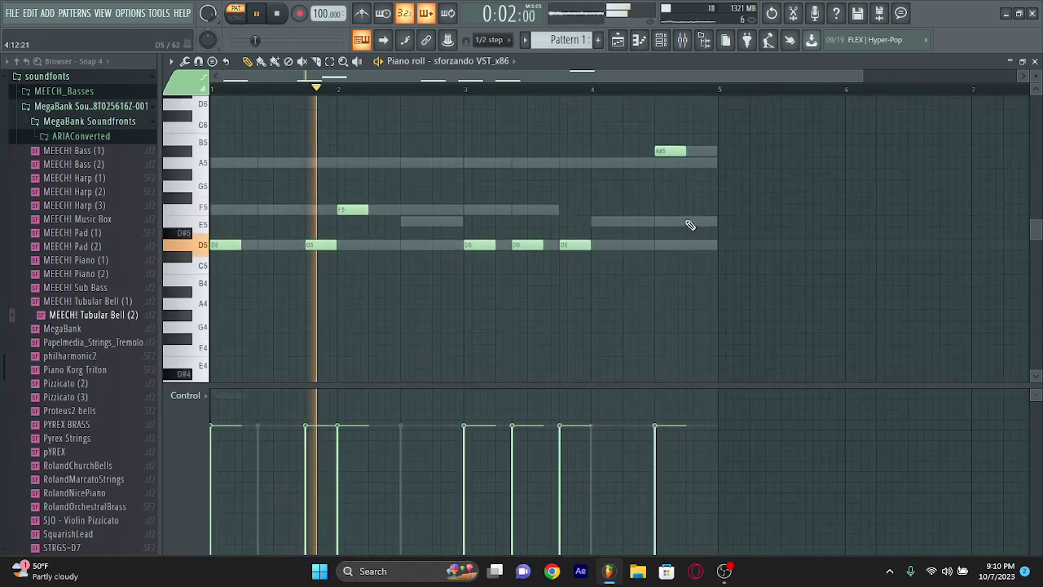
# Assign the sforzando VST_x86 channel to a new instrument track and load HalfTime in slot 2 of its mixer insert
pyautogui.press('F6')
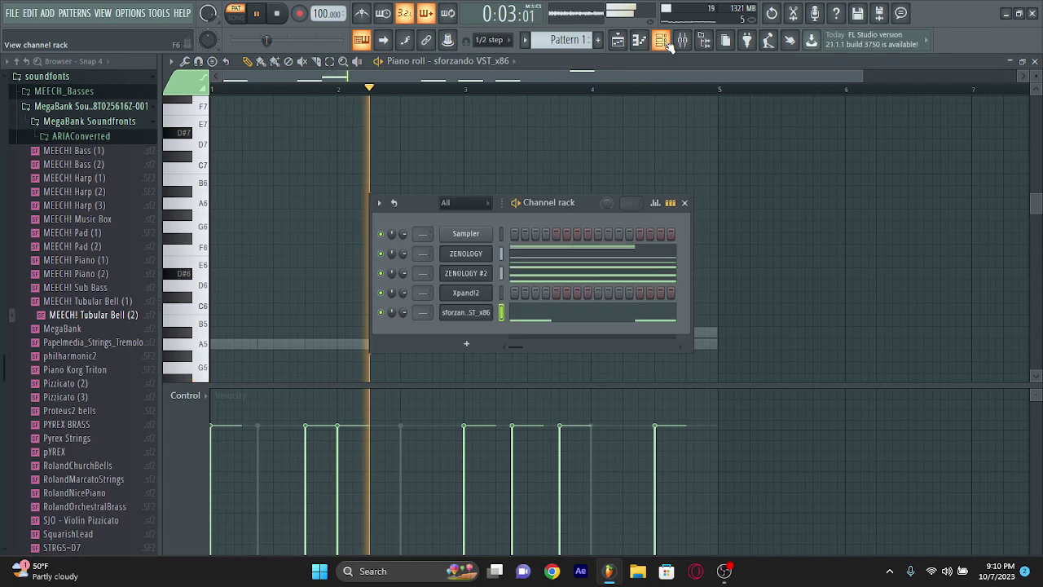
pyautogui.click(489, 310)
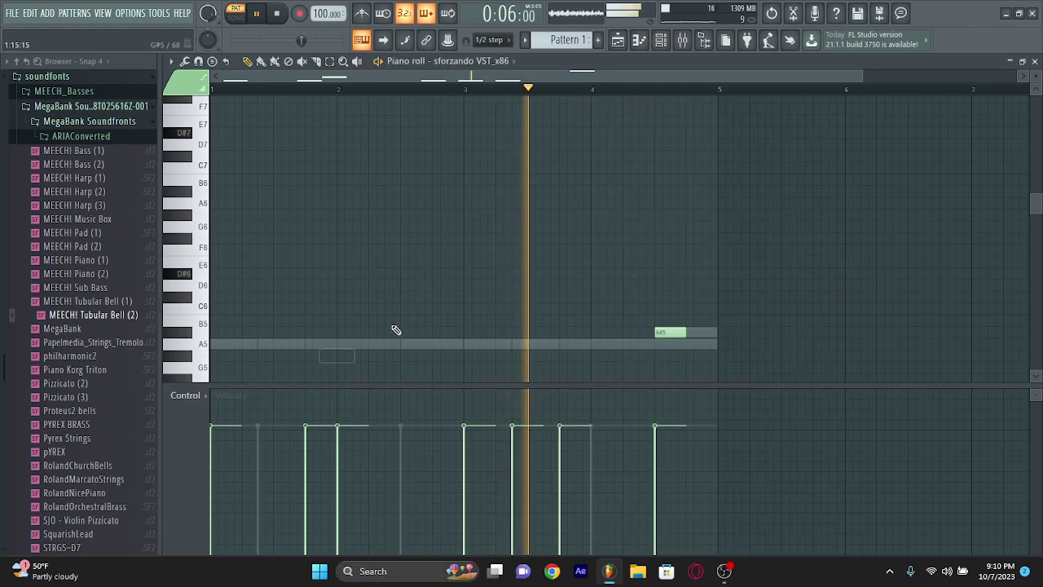
pyautogui.click(662, 45)
pyautogui.rightClick(492, 309)
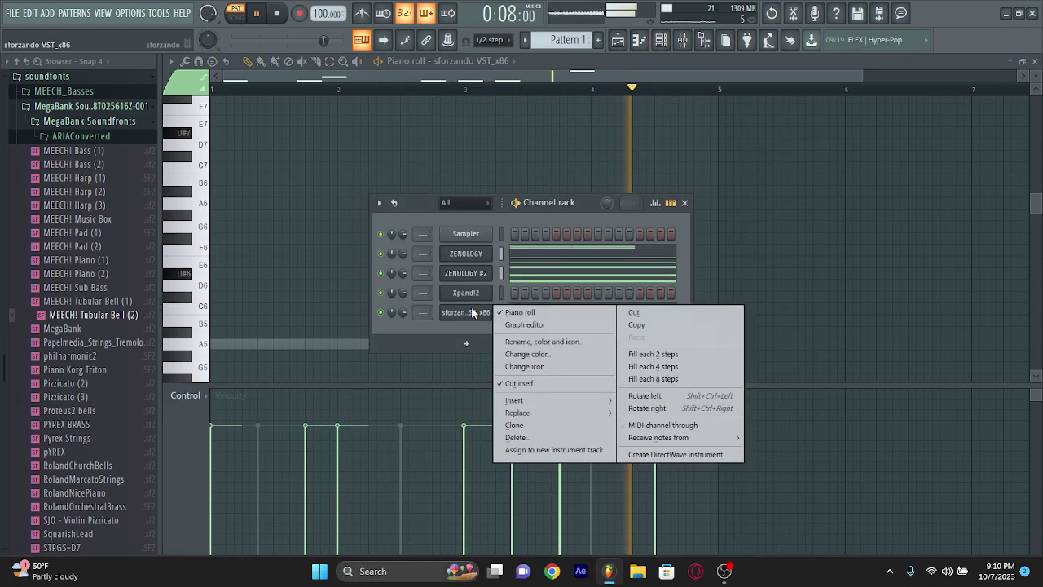
pyautogui.click(538, 450)
pyautogui.click(916, 122)
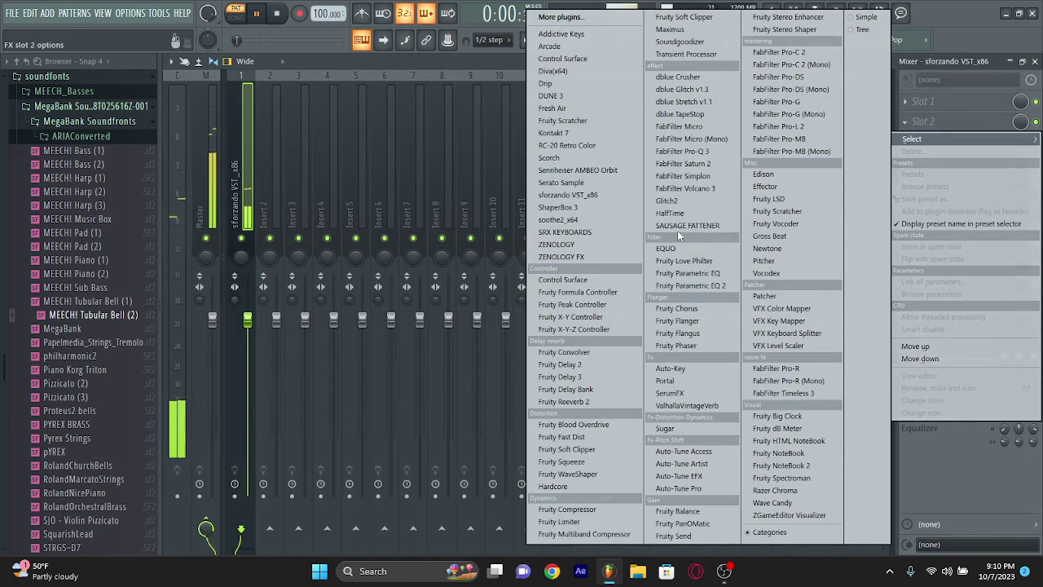
pyautogui.click(671, 213)
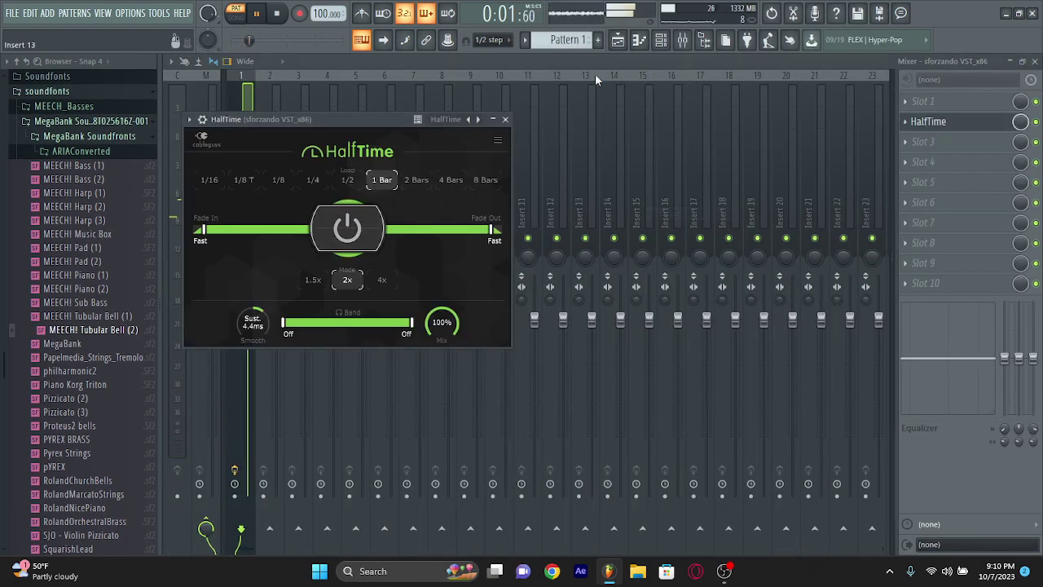
# In sforzando's piano roll, move the A#5 note to step 7 of bar 4 and play the pattern back
pyautogui.click(641, 40)
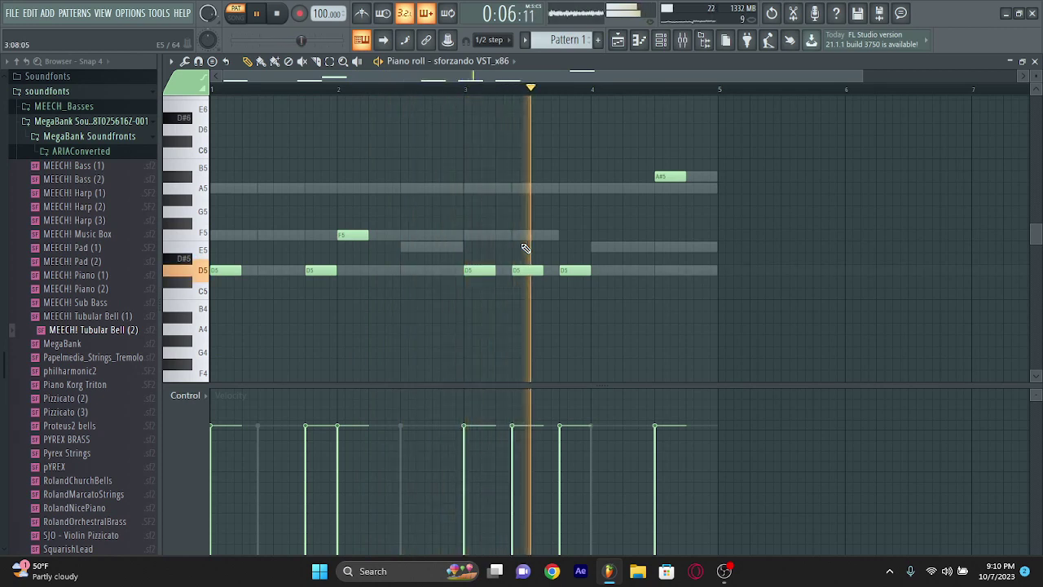
pyautogui.scroll(-2, 526, 248)
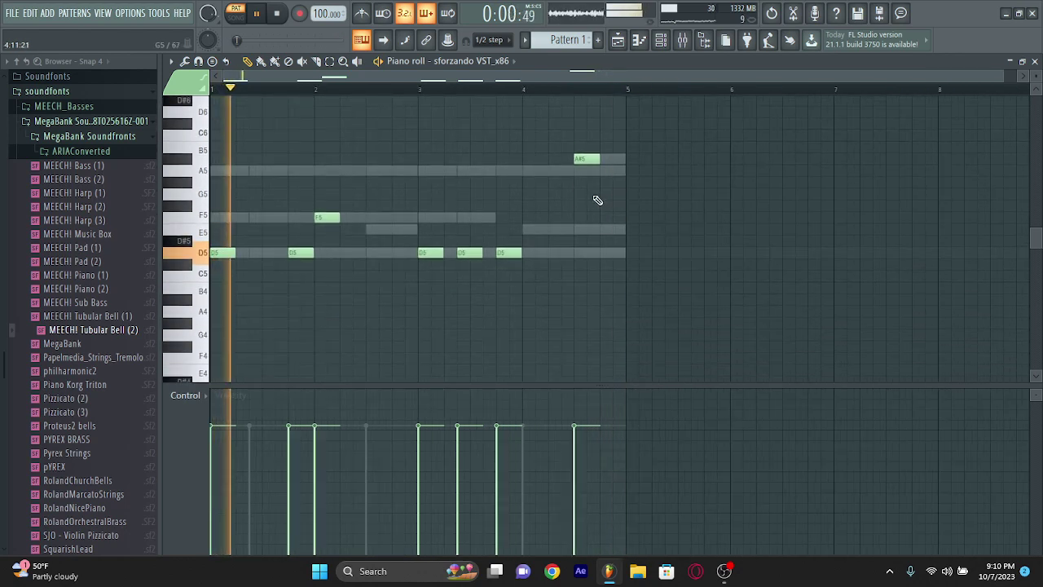
pyautogui.moveTo(587, 159); pyautogui.dragTo(574, 159)
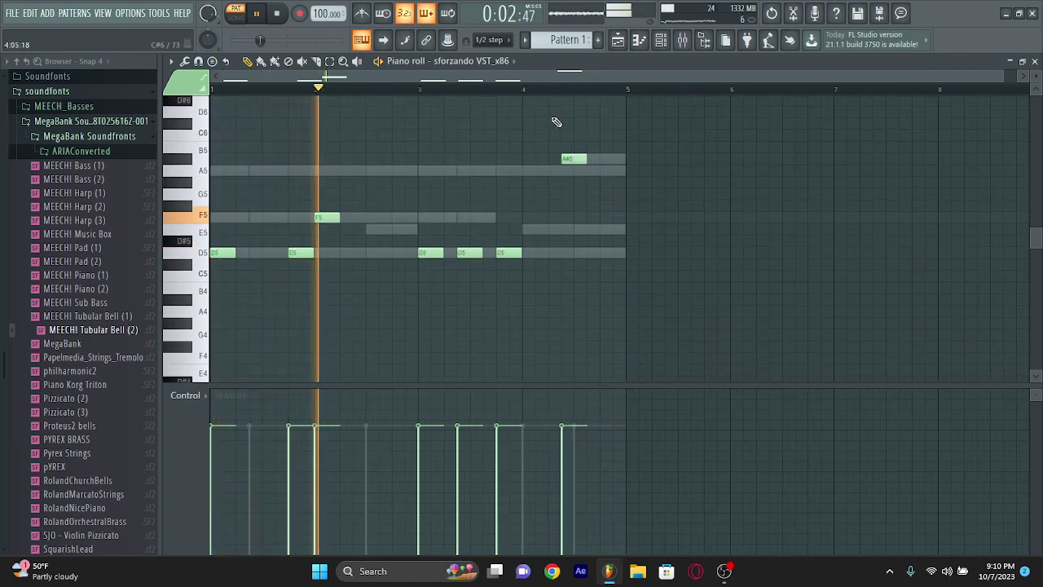
pyautogui.click(523, 83)
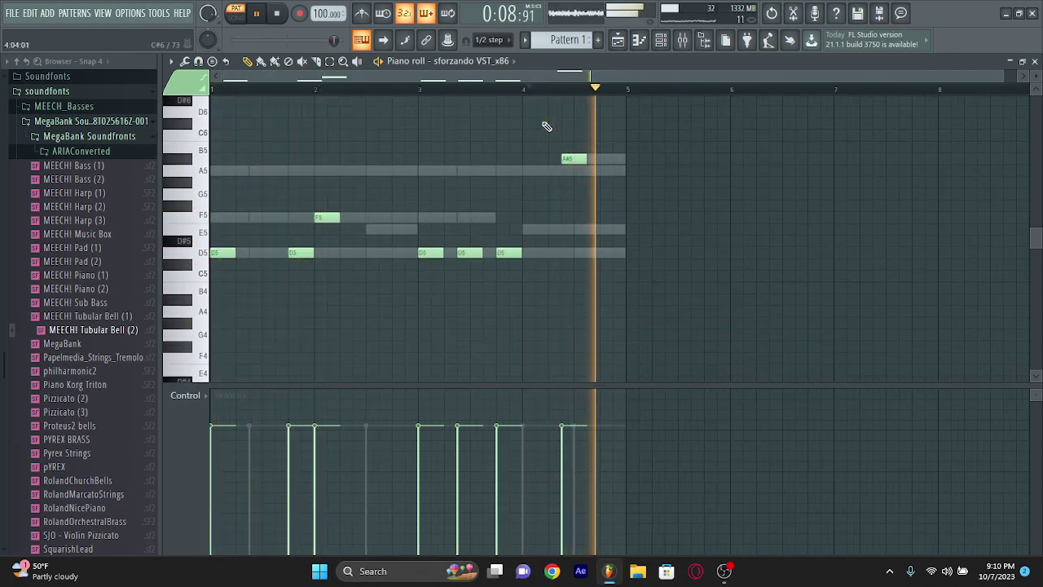
pyautogui.press('space')
pyautogui.press('space')
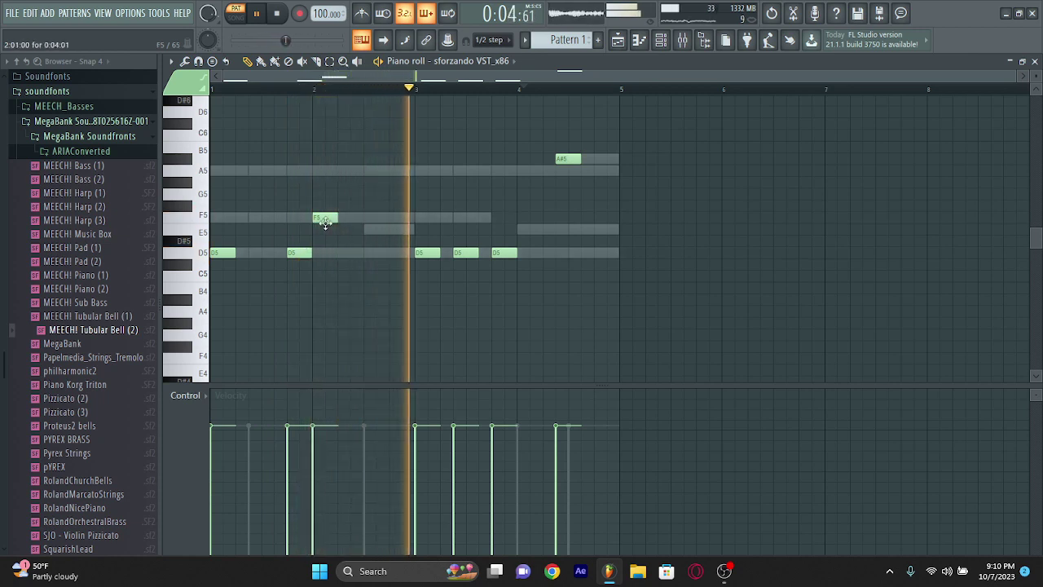
# Move the D5 note on the last beat of bar 1 to step 7 of bar 2 and raise it to A5
pyautogui.moveTo(301, 252); pyautogui.dragTo(287, 253)
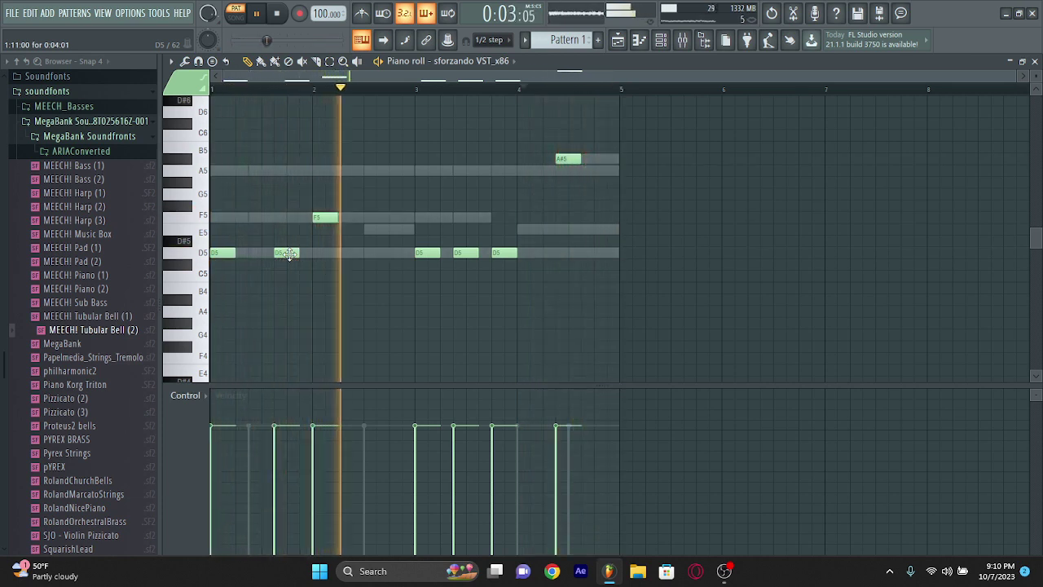
pyautogui.moveTo(287, 253); pyautogui.dragTo(365, 254)
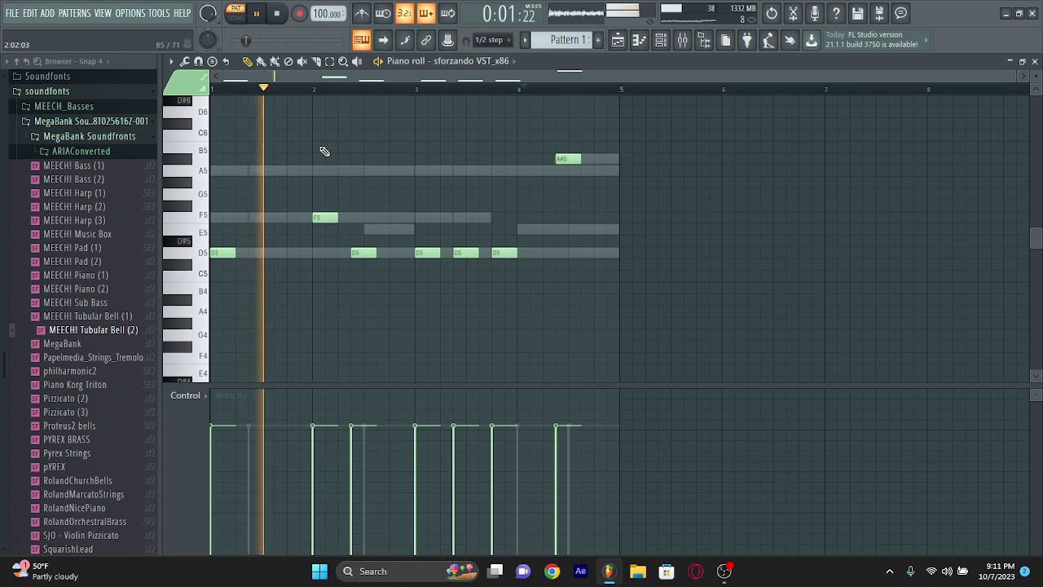
pyautogui.click(358, 251)
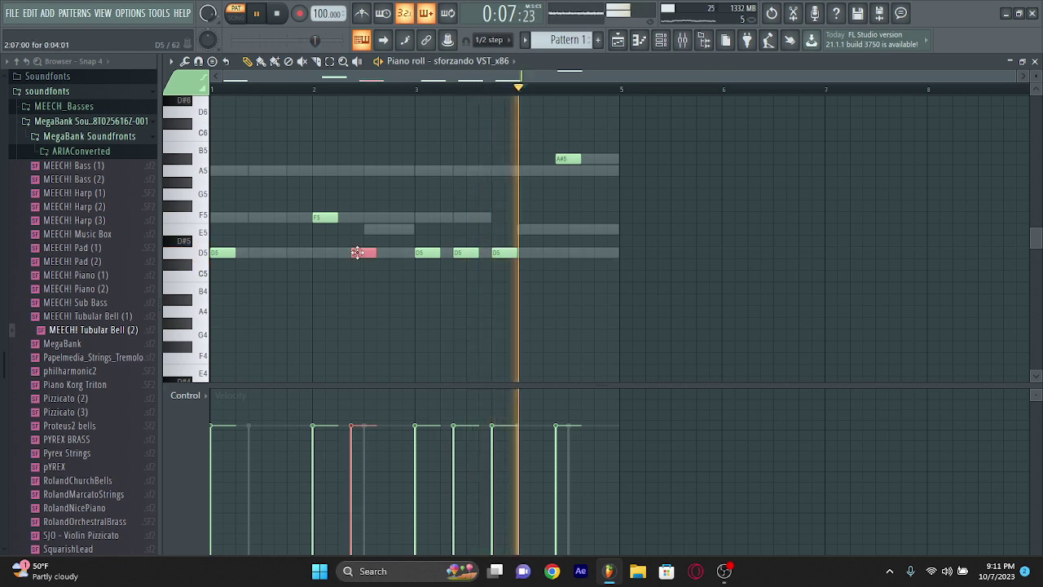
pyautogui.hotkey('shift', 'Up')
pyautogui.hotkey('shift', 'Up')
pyautogui.hotkey('shift', 'Up')
pyautogui.hotkey('shift', 'Up')
pyautogui.hotkey('shift', 'Up')
pyautogui.hotkey('shift', 'Up')
pyautogui.hotkey('shift', 'Up')
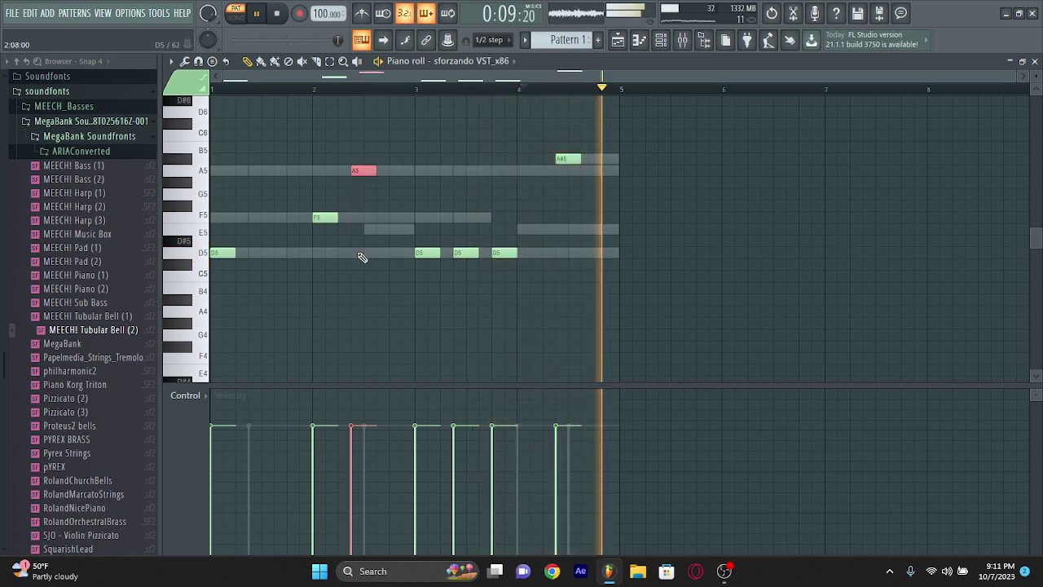
pyautogui.hotkey('ctrl', 'd')
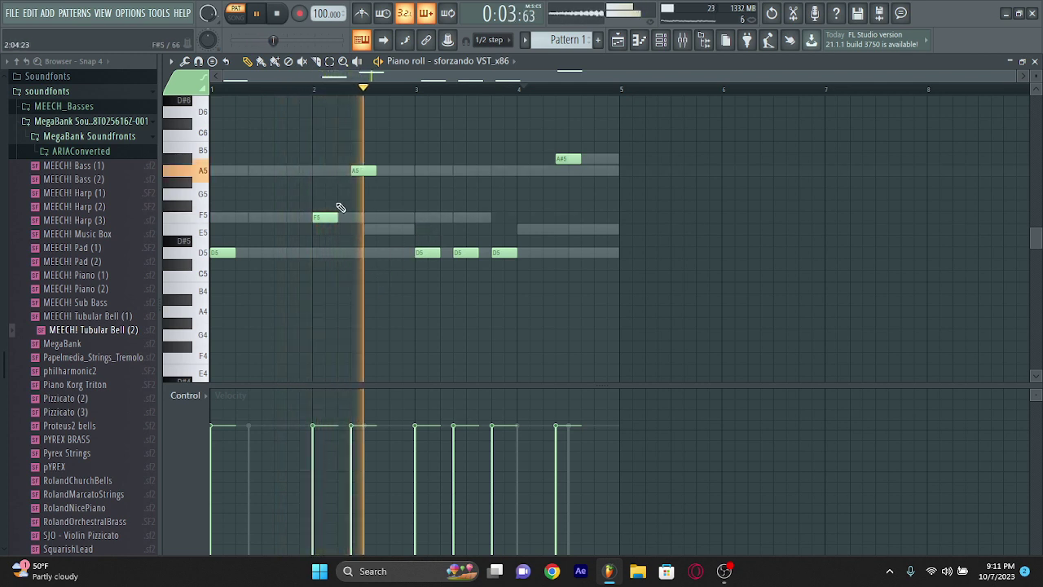
# Delete the F5 note at the start of bar 2 and lower the bar's A5 note to E5
pyautogui.rightClick(318, 215)
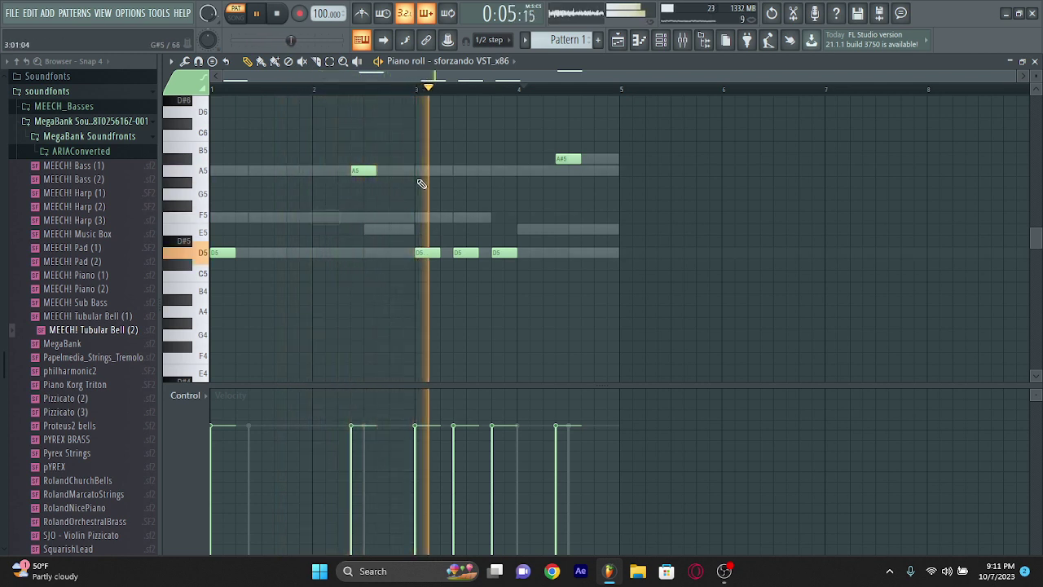
pyautogui.click(363, 168)
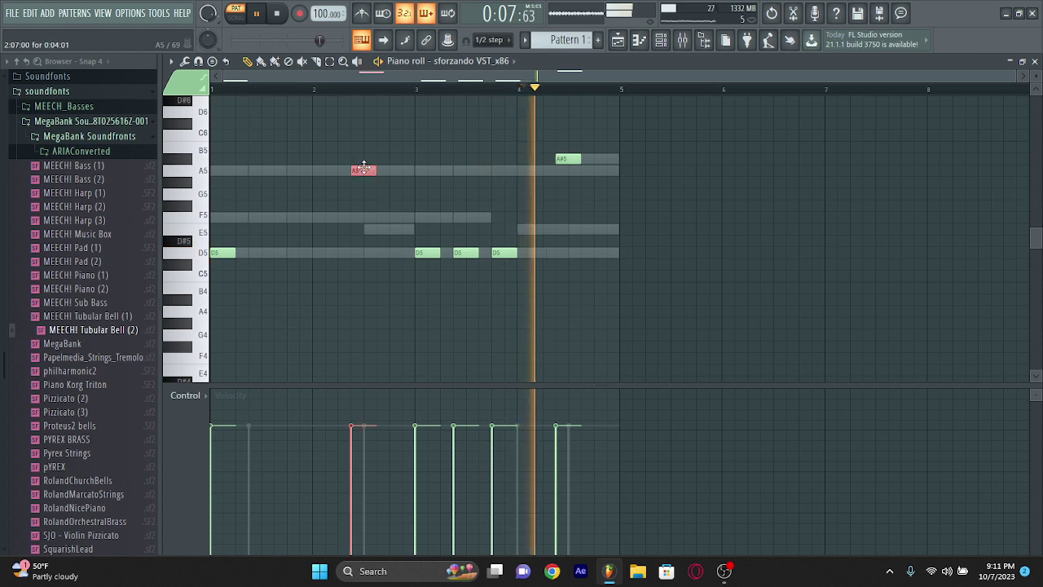
pyautogui.scroll(-1, 369, 171)
pyautogui.scroll(-2, 368, 172)
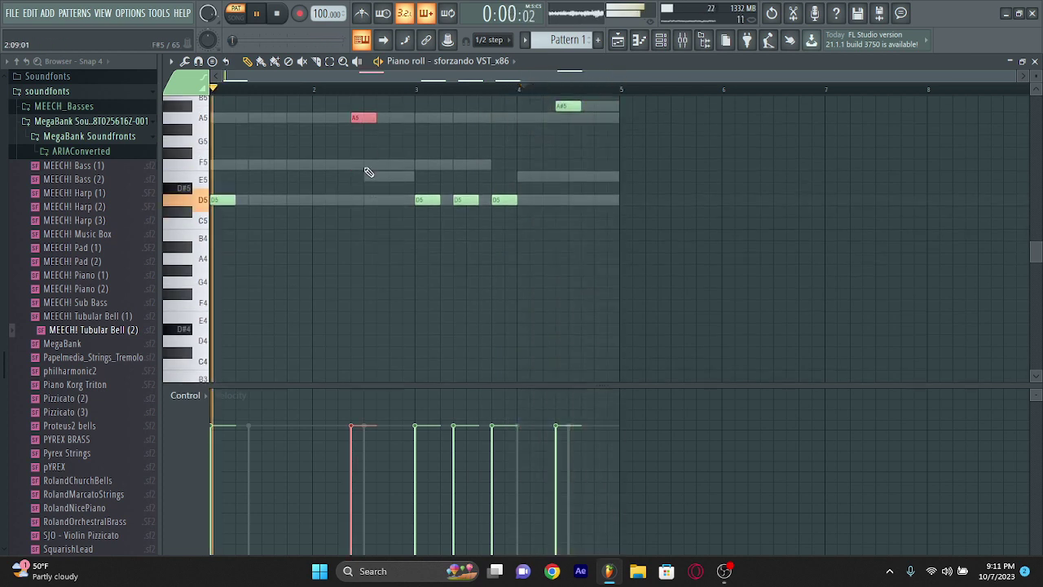
pyautogui.press('Down')
pyautogui.press('Down')
pyautogui.press('Down')
pyautogui.press('Down')
pyautogui.press('Down')
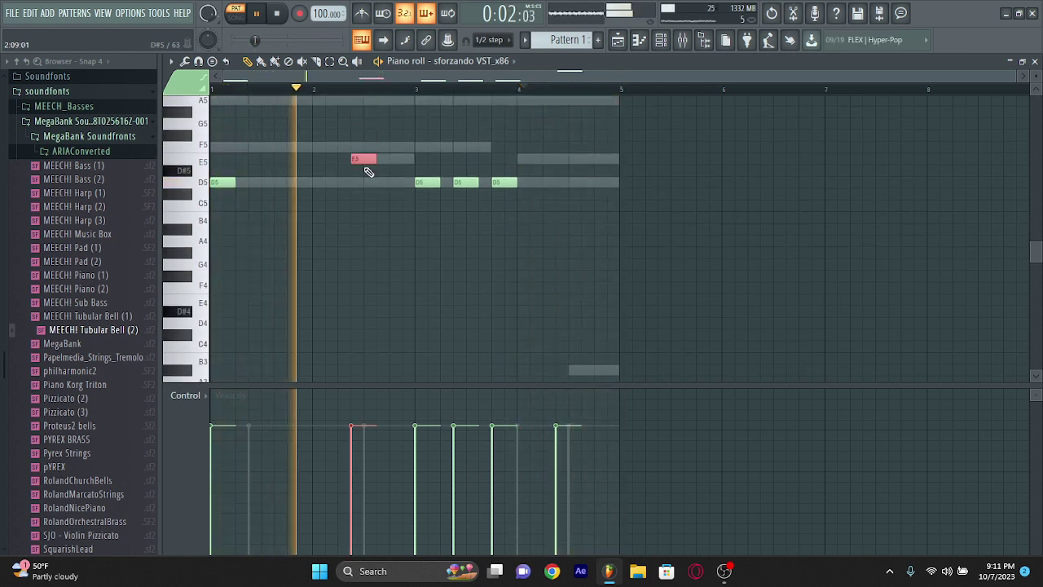
pyautogui.hotkey('ctrl', 'd')
pyautogui.scroll(4, 367, 171)
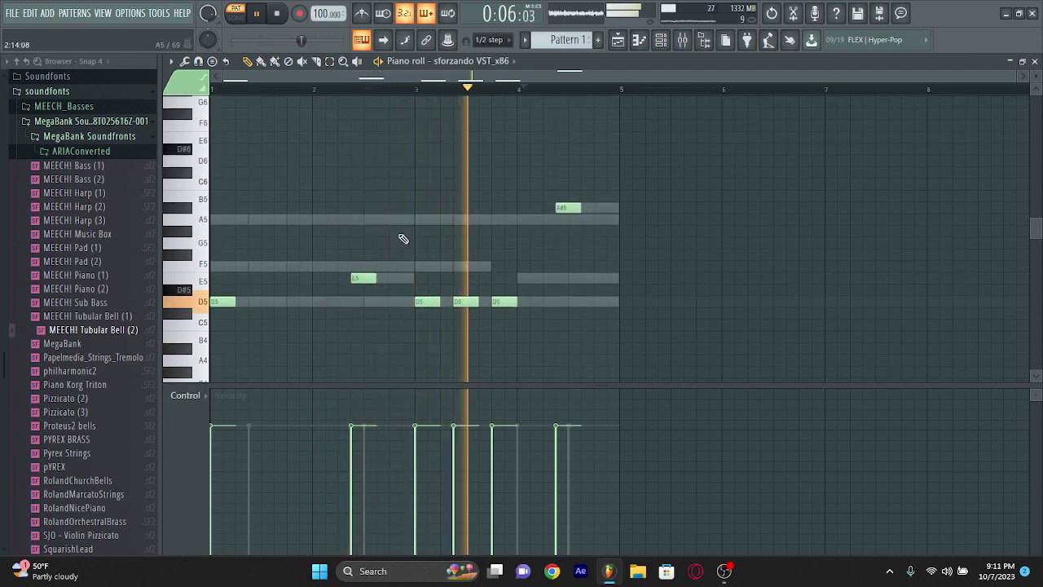
# Browse the soundfonts and add MEECH! Synth Bass (6) from the MEECH! Basses folder as a new channel
pyautogui.click(661, 39)
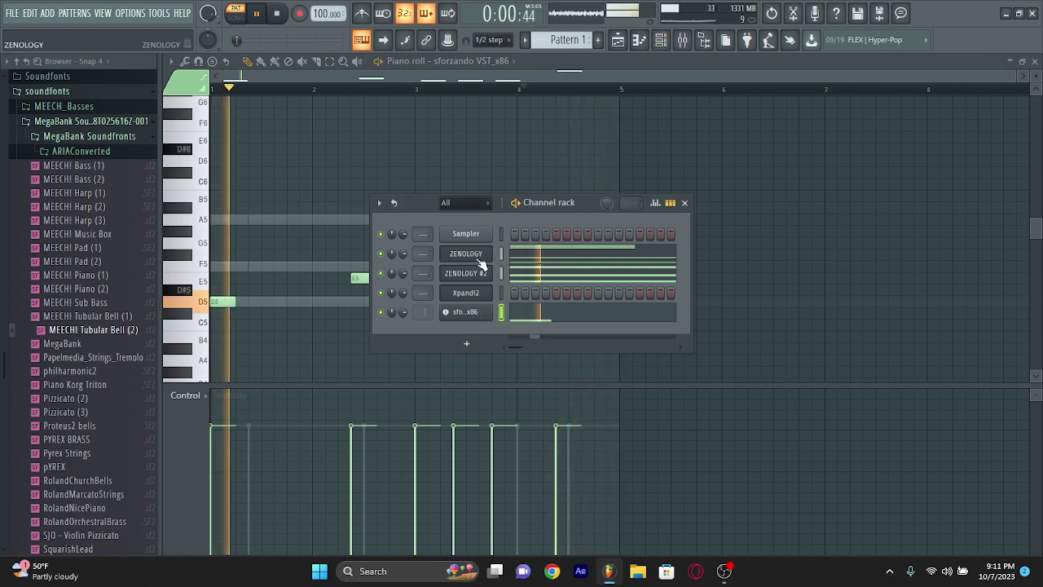
pyautogui.scroll(2, 92, 308)
pyautogui.scroll(-12, 92, 307)
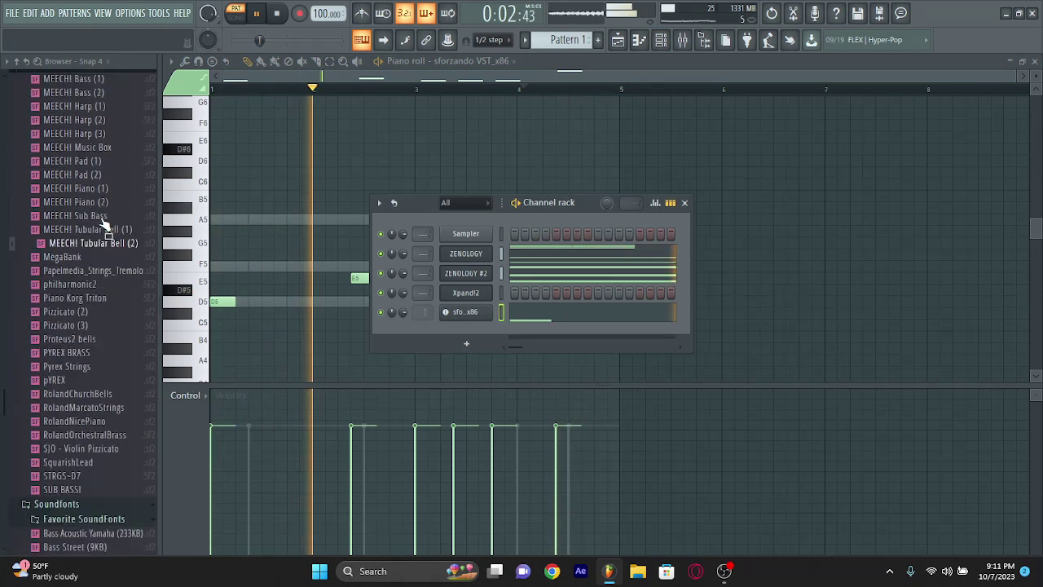
pyautogui.scroll(-20, 90, 297)
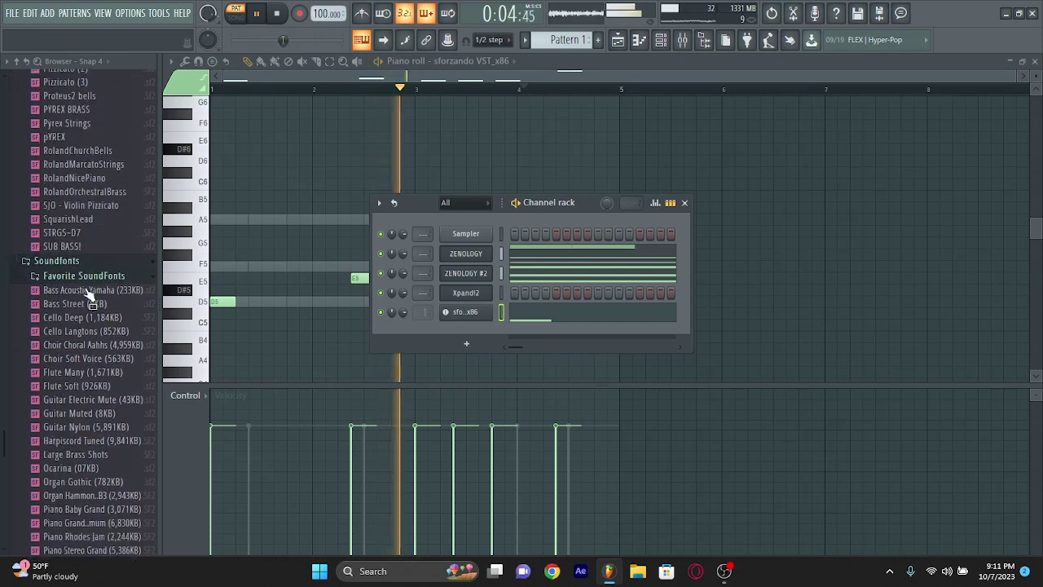
pyautogui.scroll(-8, 89, 297)
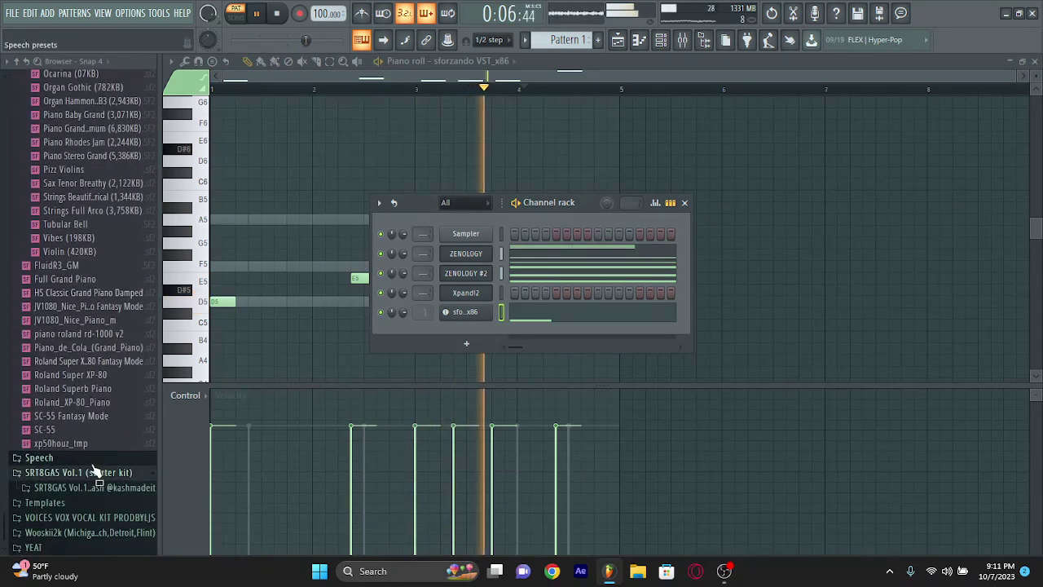
pyautogui.scroll(20, 107, 353)
pyautogui.scroll(20, 108, 353)
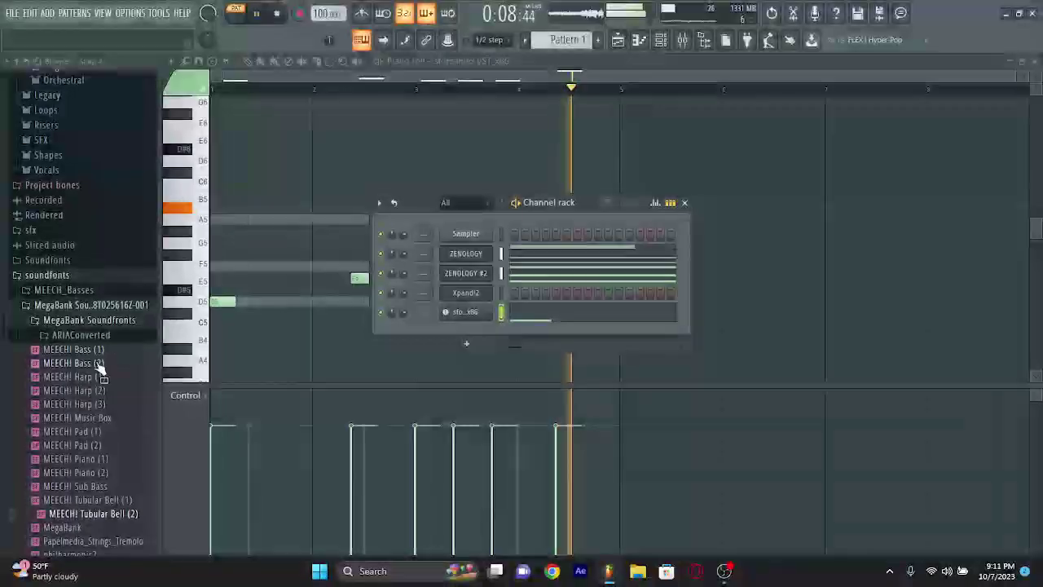
pyautogui.click(56, 291)
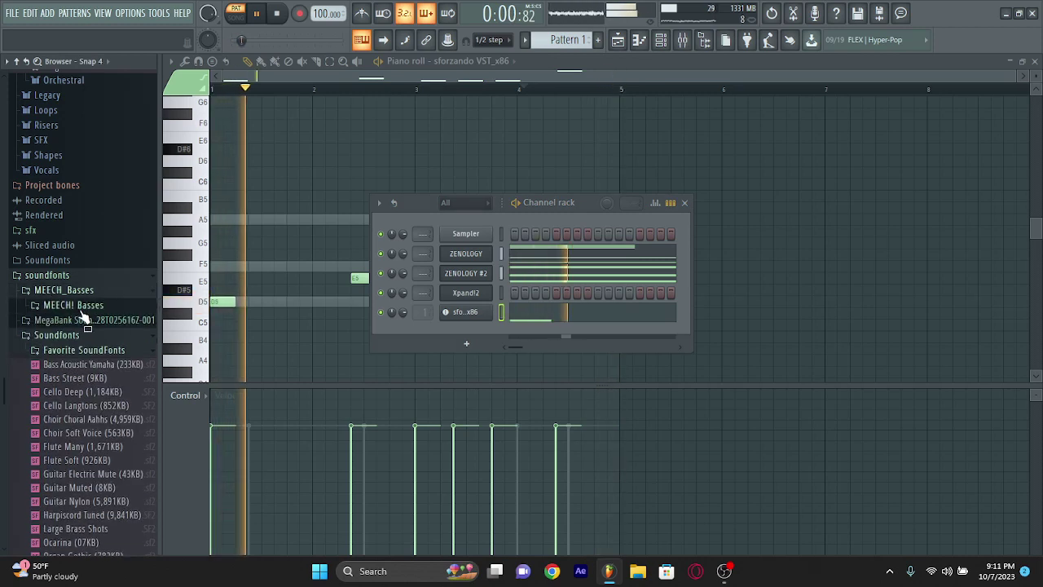
pyautogui.click(72, 305)
pyautogui.moveTo(94, 389); pyautogui.dragTo(466, 330)
# In MEECH! Synth Bass (6)'s piano roll, add a two-step D5 note at the start of bar 1 and stop playback
pyautogui.click(638, 40)
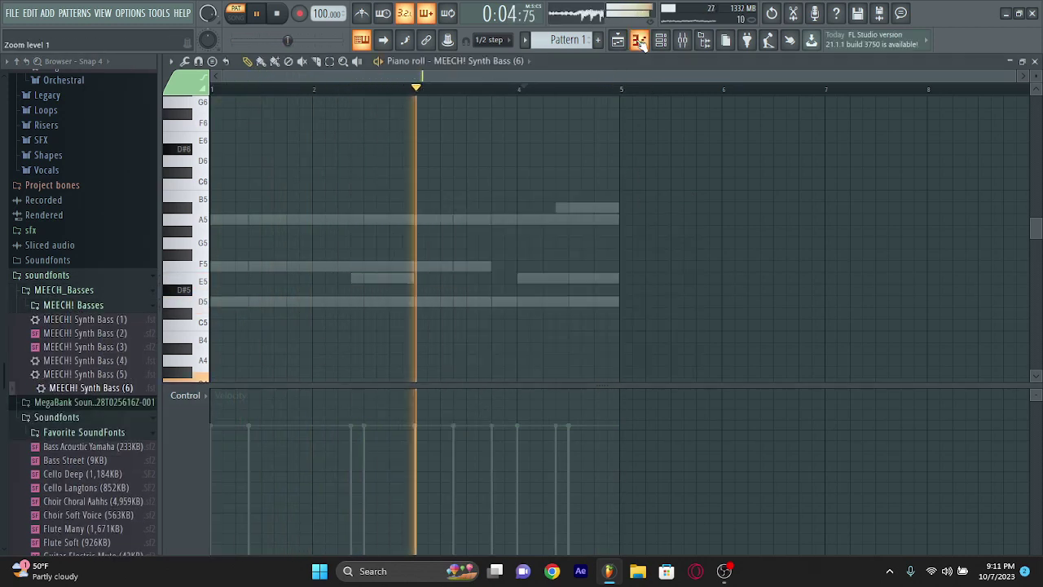
pyautogui.click(218, 269)
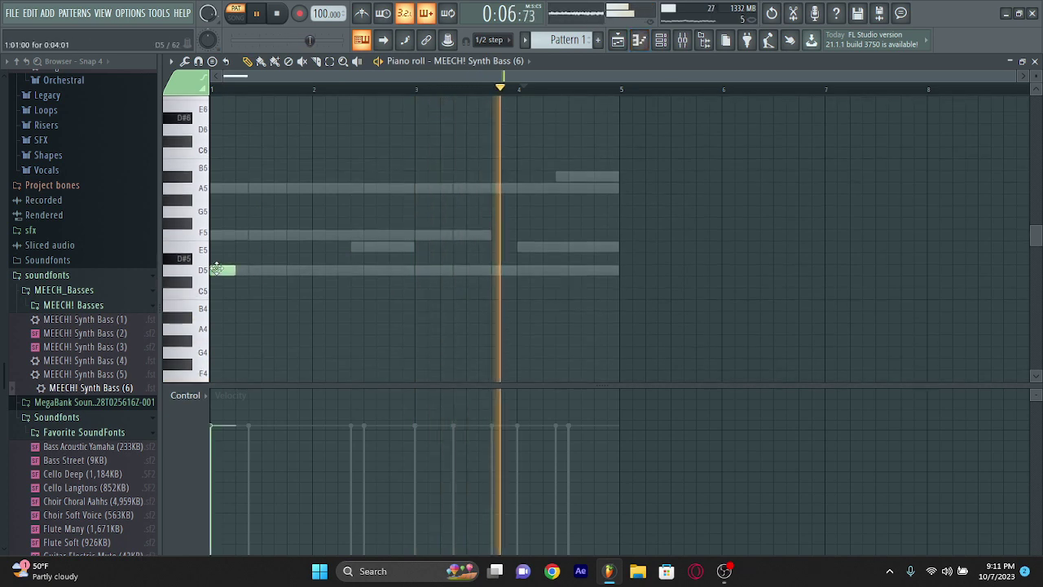
pyautogui.scroll(3, 220, 273)
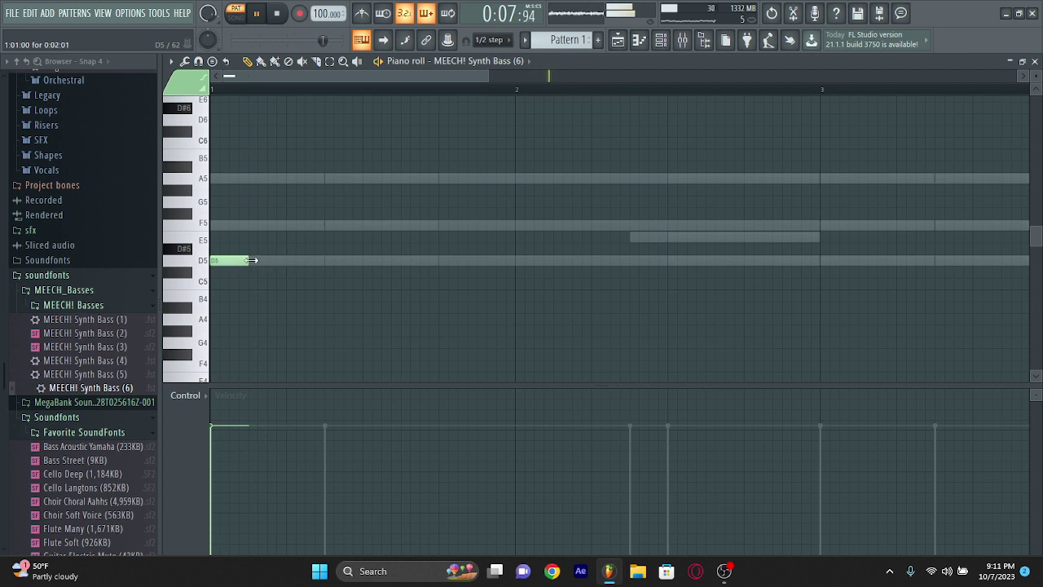
pyautogui.press('space')
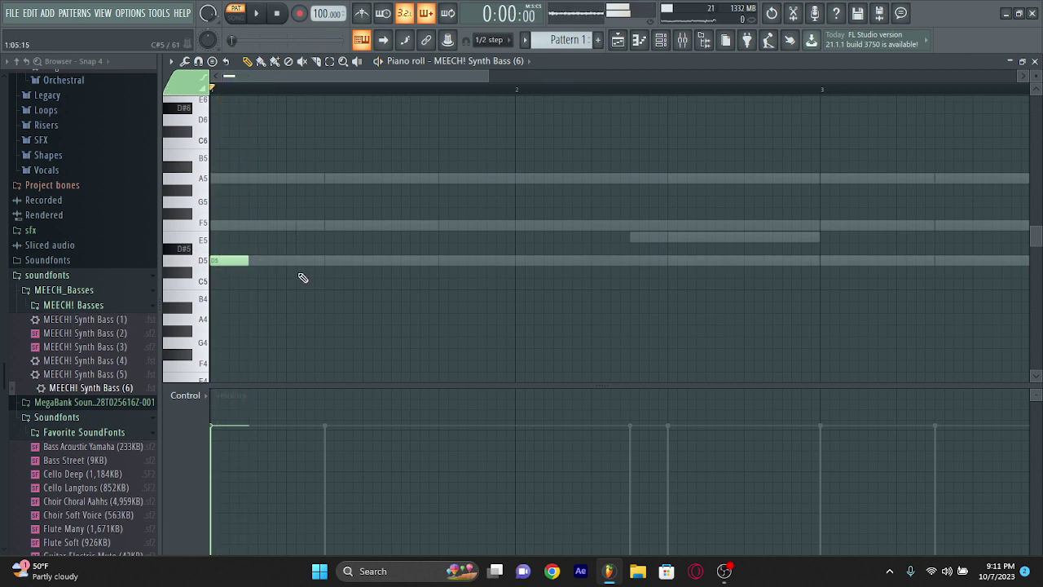
# Try a bass rhythm of one-step D5 notes on steps 1, 3, 5 and 7 of bar 1 and audition it
pyautogui.click(285, 263)
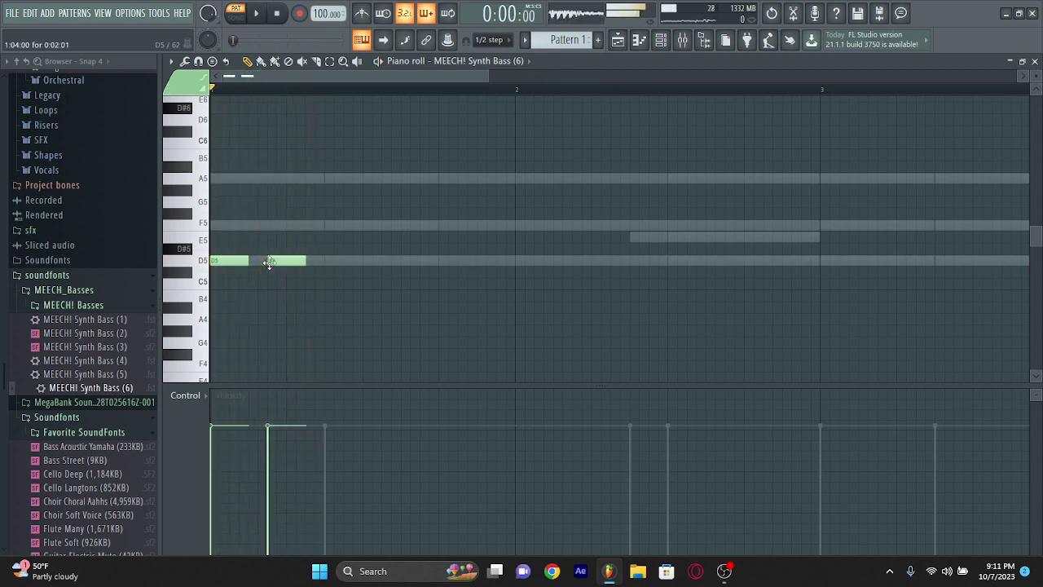
pyautogui.moveTo(250, 261); pyautogui.dragTo(222, 263)
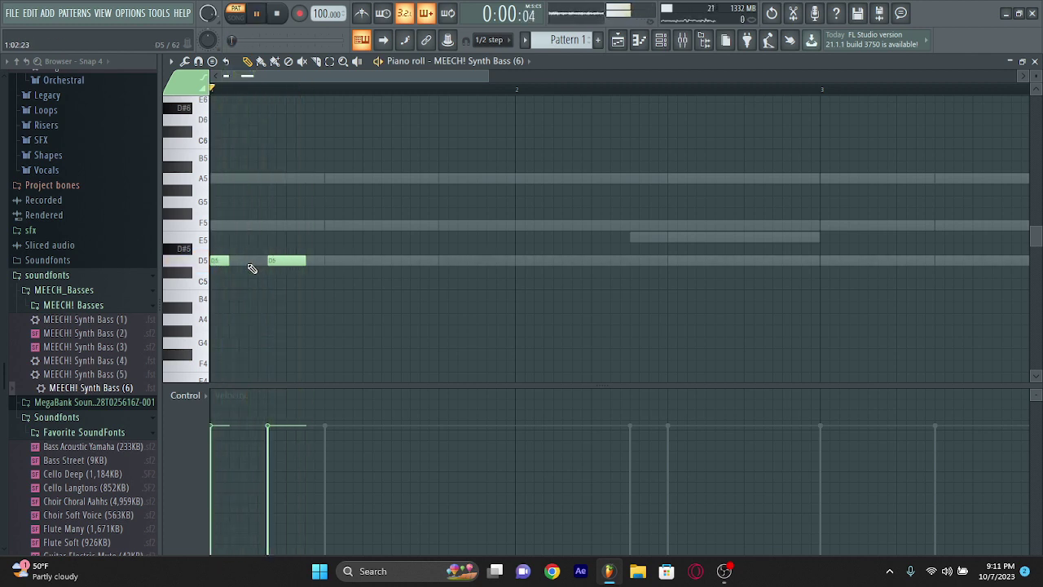
pyautogui.click(252, 261)
pyautogui.press('space')
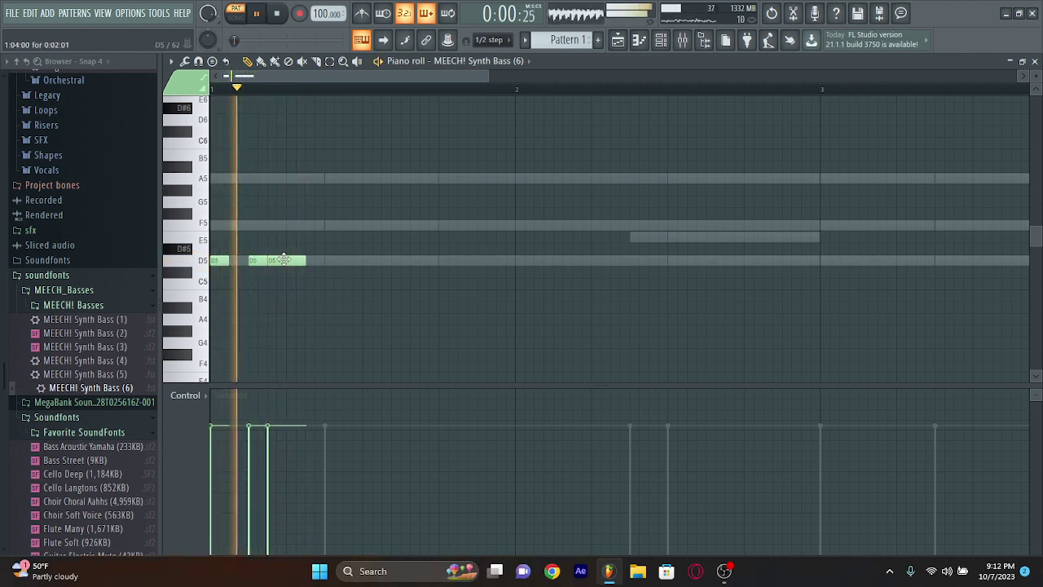
pyautogui.rightClick(285, 260)
pyautogui.click(308, 261)
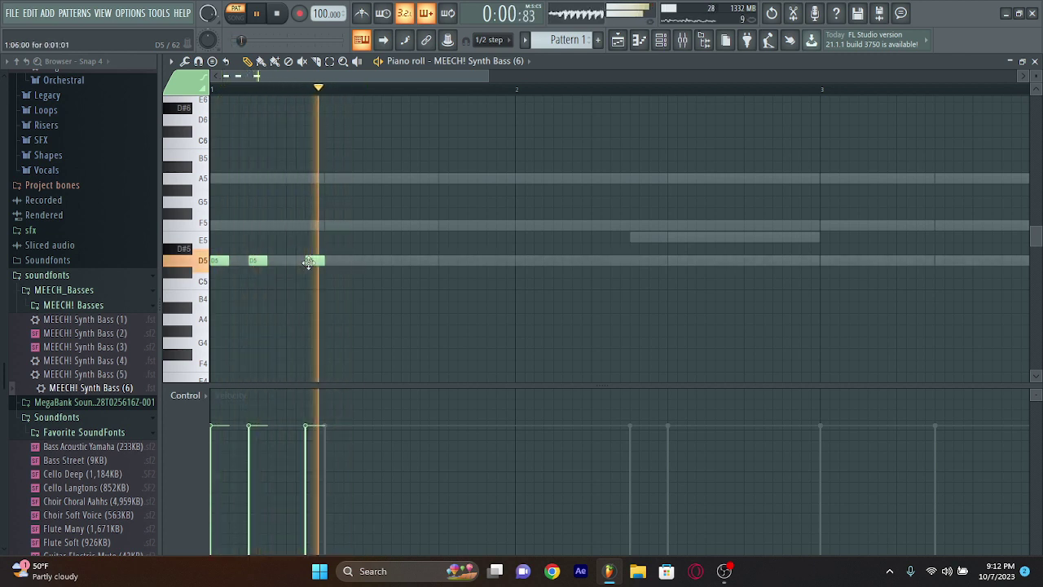
pyautogui.moveTo(308, 260); pyautogui.dragTo(289, 261)
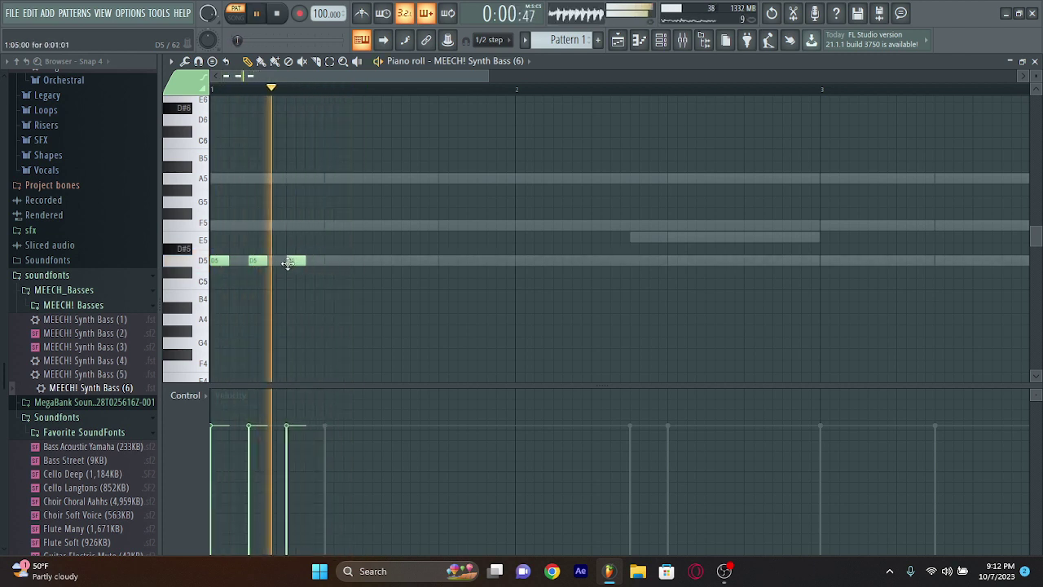
pyautogui.click(329, 262)
pyautogui.press('space')
# Try longer D4 notes on steps 1 and 5 of bar 1 instead, audition them and delete them
pyautogui.scroll(-3, 333, 270)
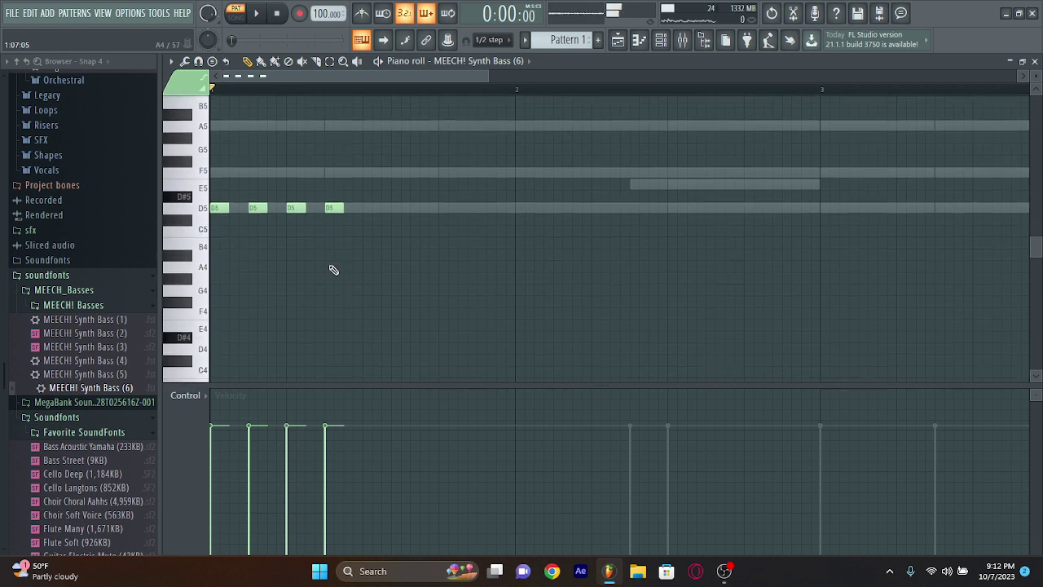
pyautogui.scroll(-3, 334, 270)
pyautogui.scroll(-2, 266, 301)
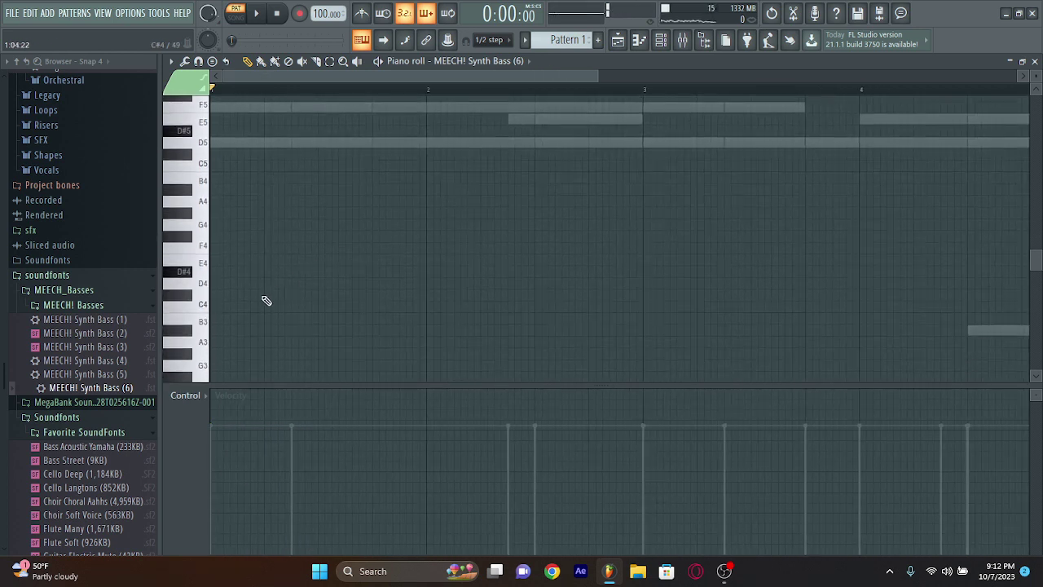
pyautogui.press('space')
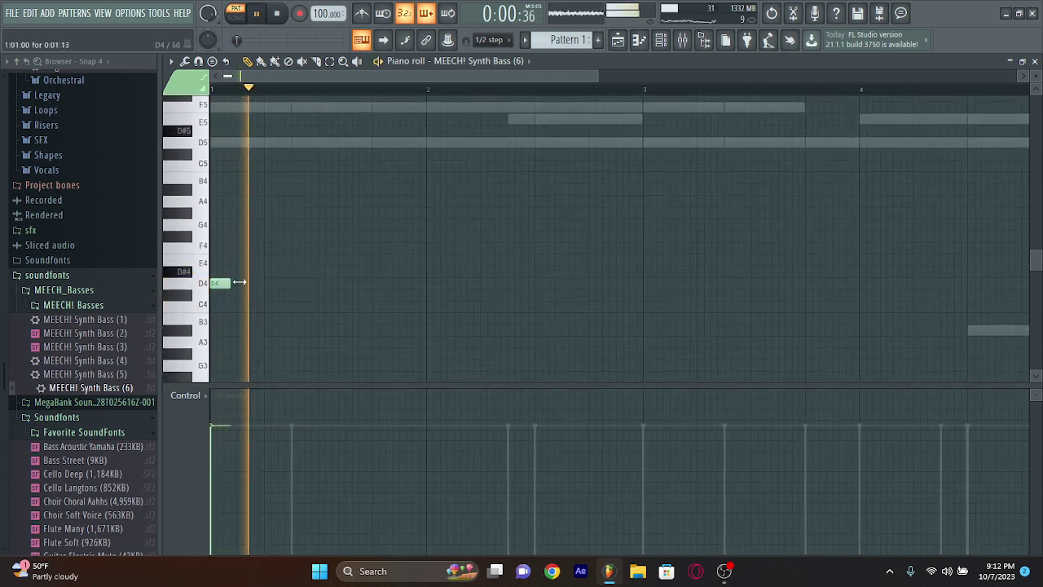
pyautogui.click(273, 284)
pyautogui.press('space')
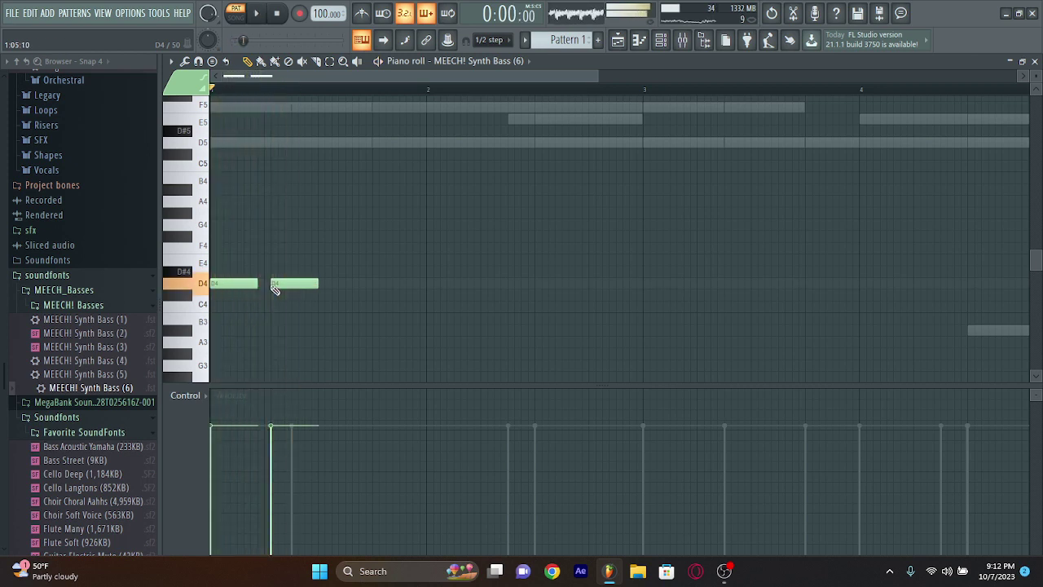
pyautogui.press('space')
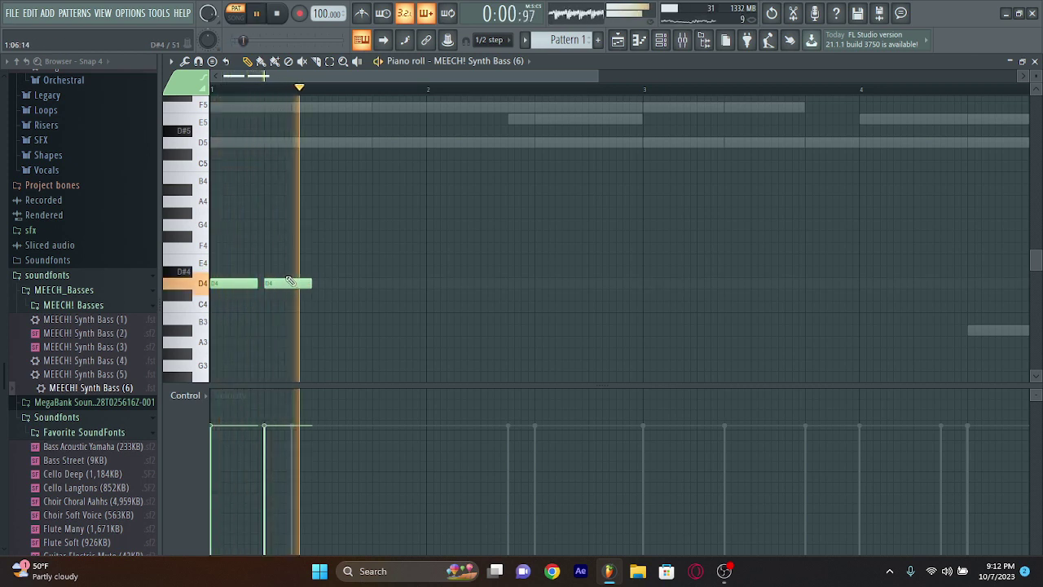
pyautogui.rightClick(269, 281)
pyautogui.press('space')
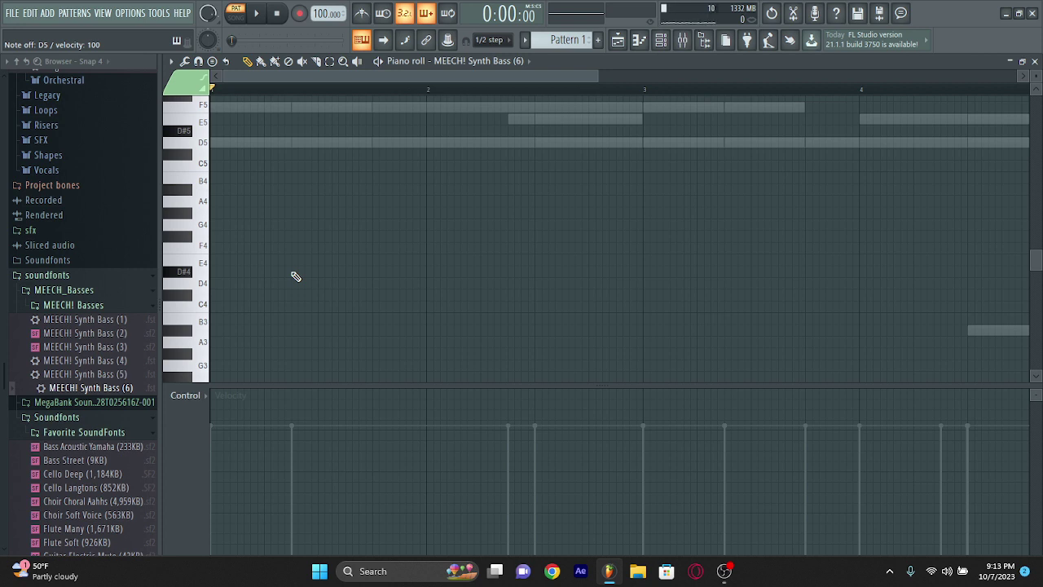
# Add a one-step D5 note at the start of bar 1, lower it an octave to D4 and audition it
pyautogui.scroll(4, 237, 107)
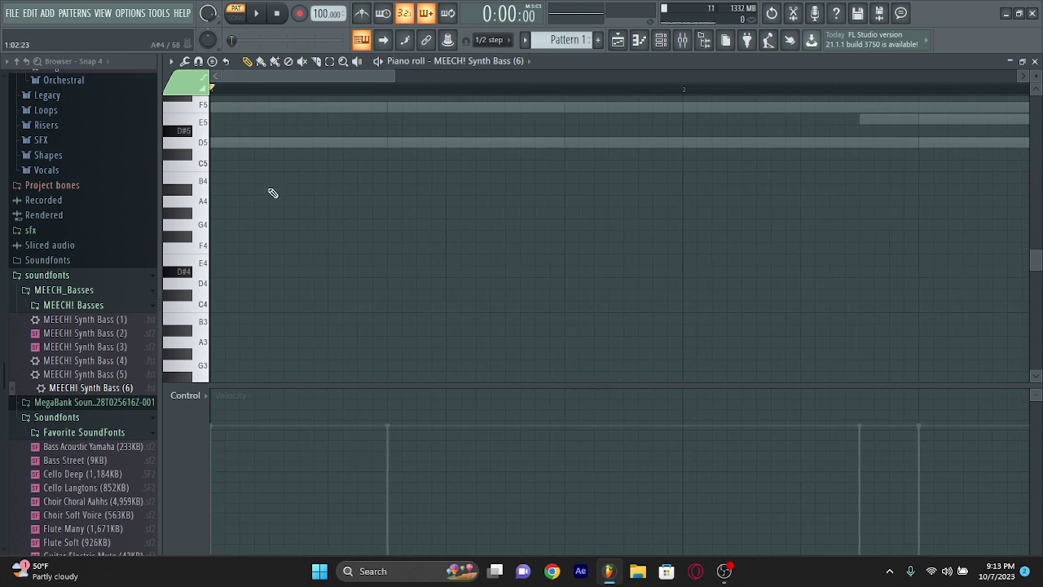
pyautogui.moveTo(236, 131)
pyautogui.mouseDown()
pyautogui.moveTo(250, 142)
pyautogui.moveTo(240, 142)
pyautogui.mouseUp()
pyautogui.hotkey('ctrl', 'Down')
pyautogui.press('space')
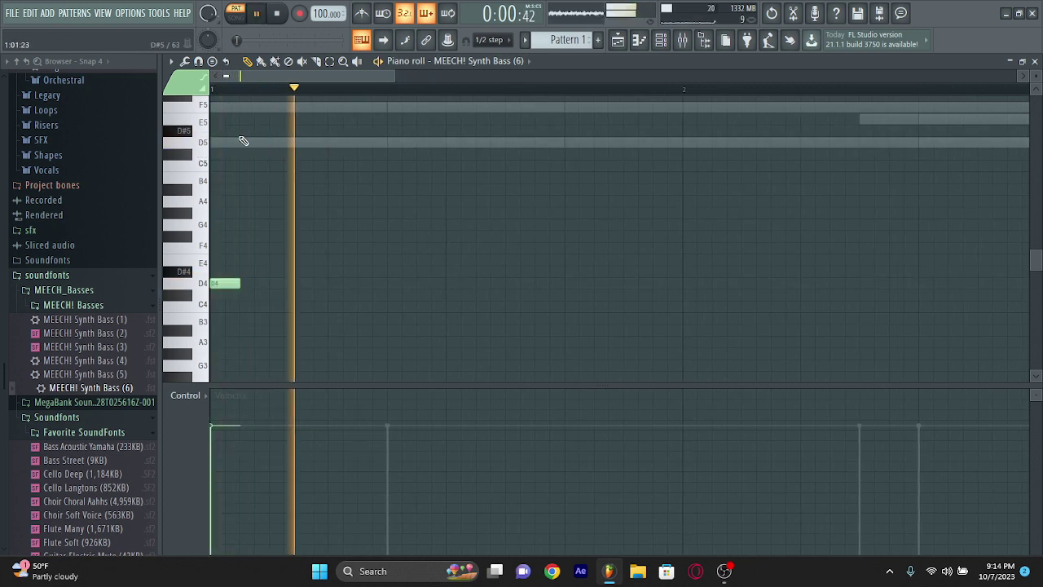
pyautogui.scroll(-3, 241, 163)
pyautogui.press('space')
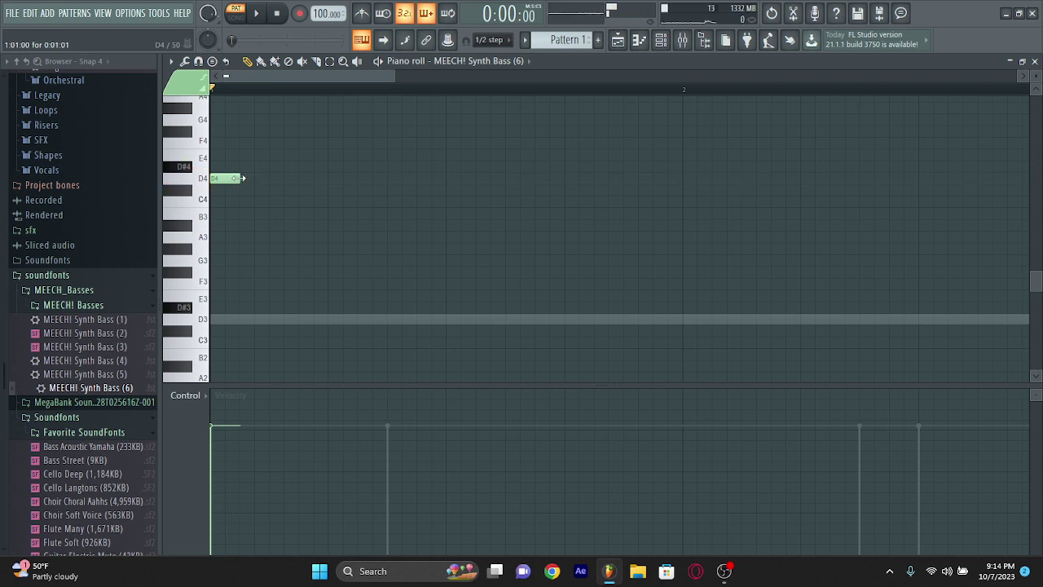
pyautogui.scroll(2, 232, 177)
pyautogui.click(230, 219)
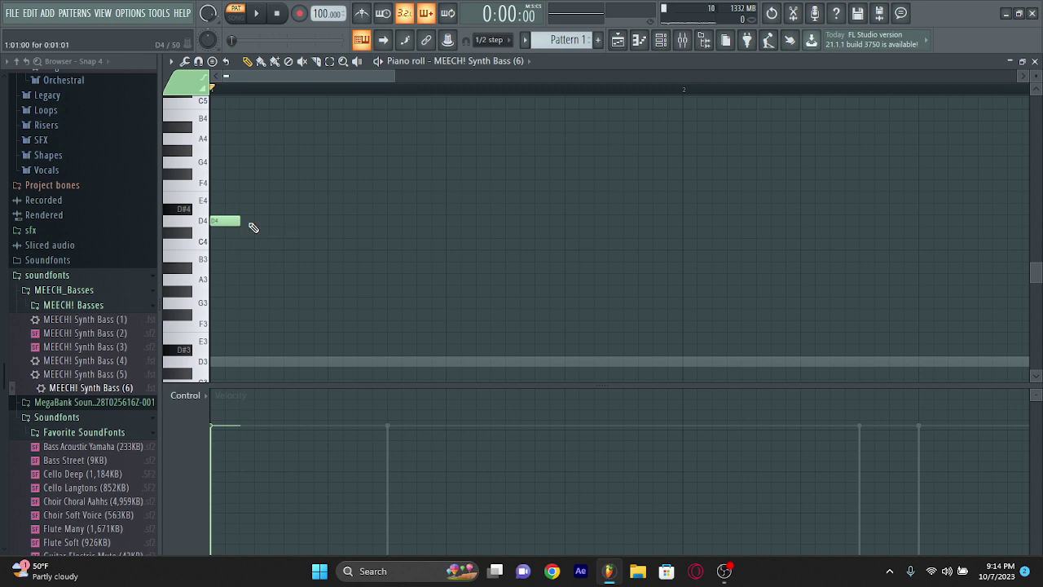
# Add a second D4 note on step 4 of bar 1 and lengthen both D4 notes to two steps
pyautogui.click(301, 222)
pyautogui.press('space')
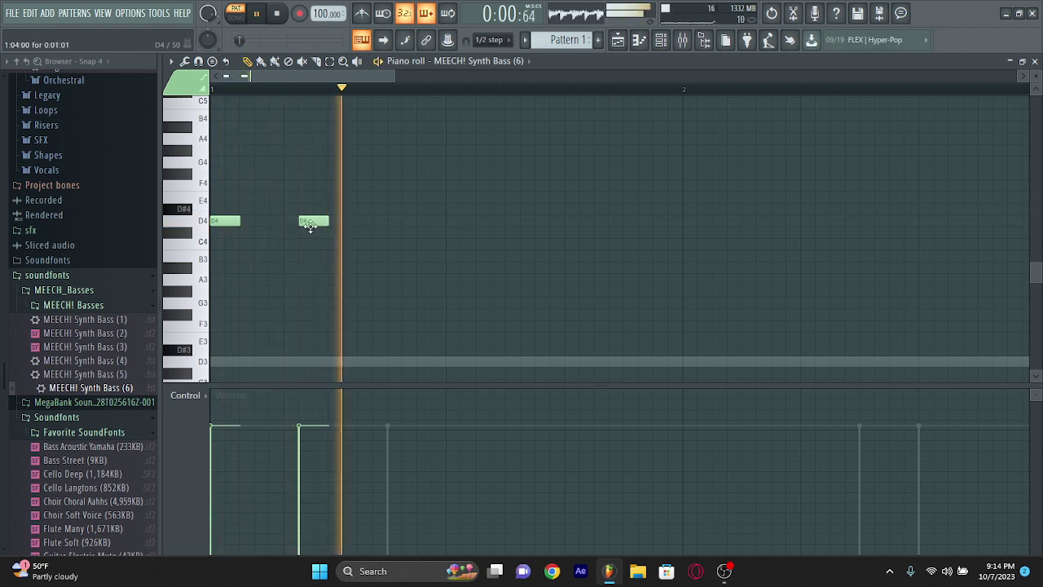
pyautogui.press('space')
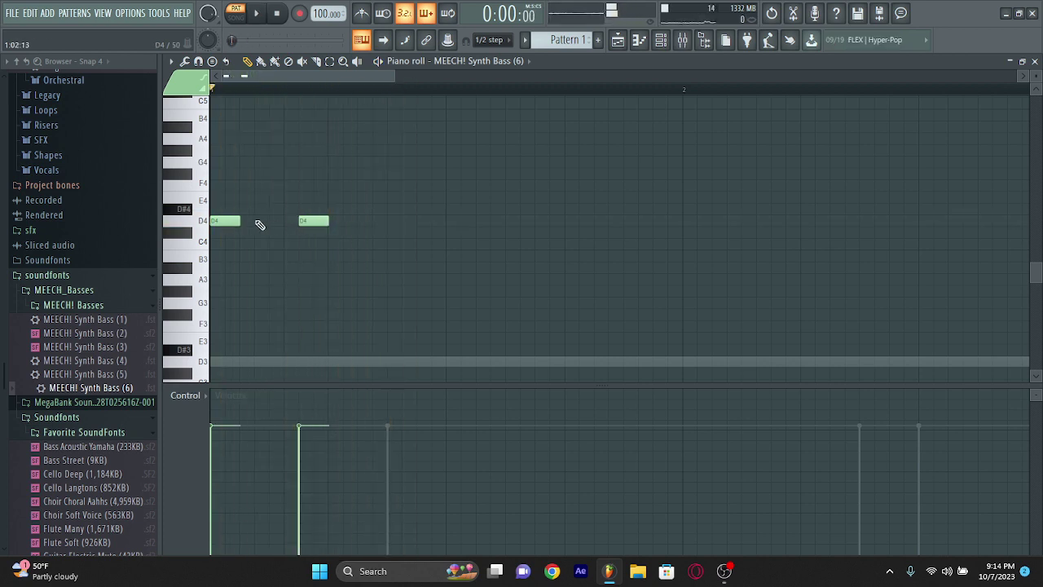
pyautogui.moveTo(239, 221); pyautogui.dragTo(269, 221)
pyautogui.press('space')
pyautogui.press('space')
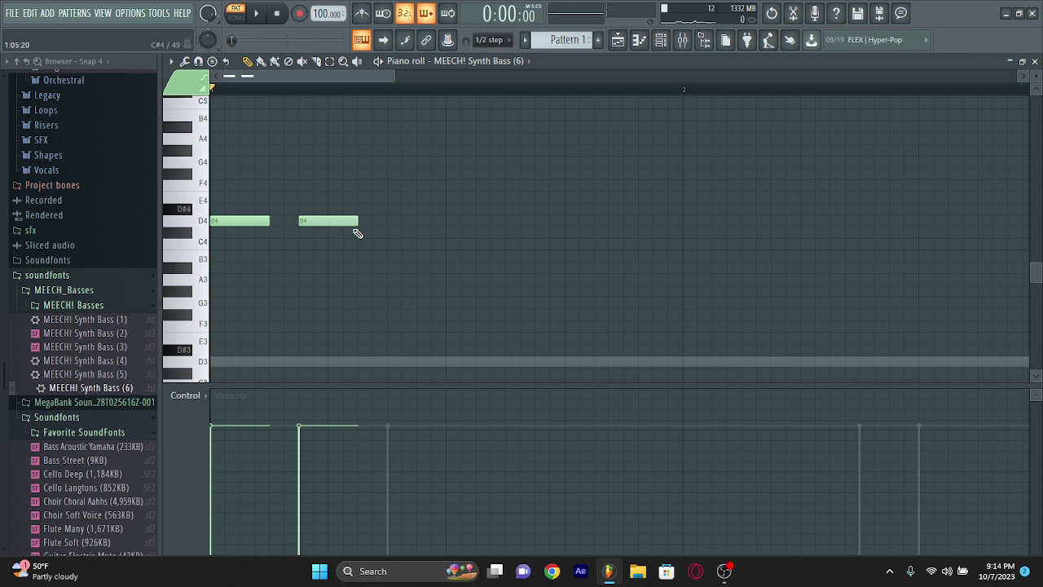
# Add a third two-step D4 note on step 7 of bar 1 and audition the rhythm
pyautogui.click(380, 228)
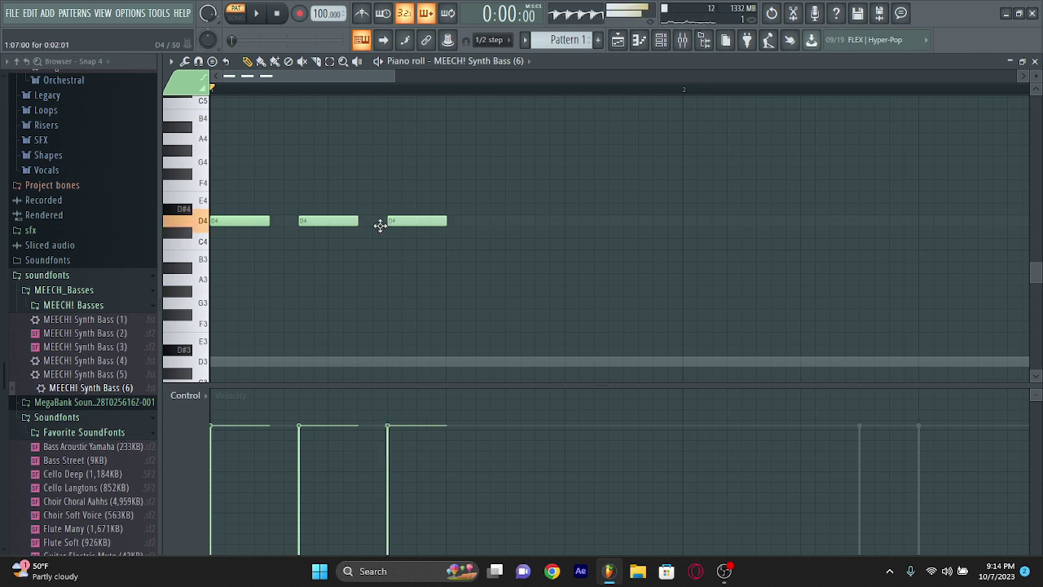
pyautogui.press('space')
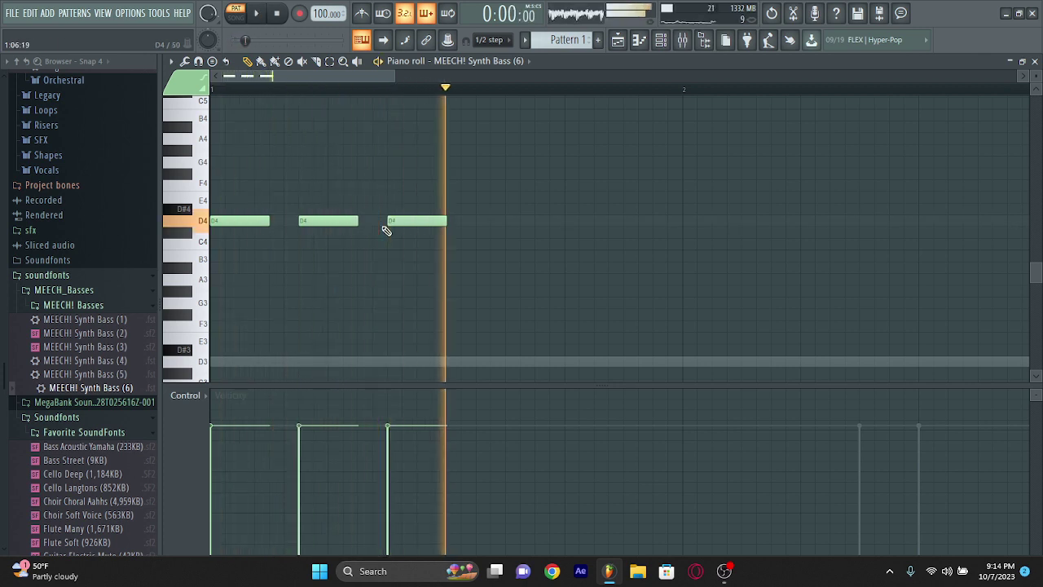
pyautogui.press('space')
# Repeat the rhythm in bar 2 with two-step D4 notes on steps 1, 4 and 7
pyautogui.scroll(-2, 386, 231)
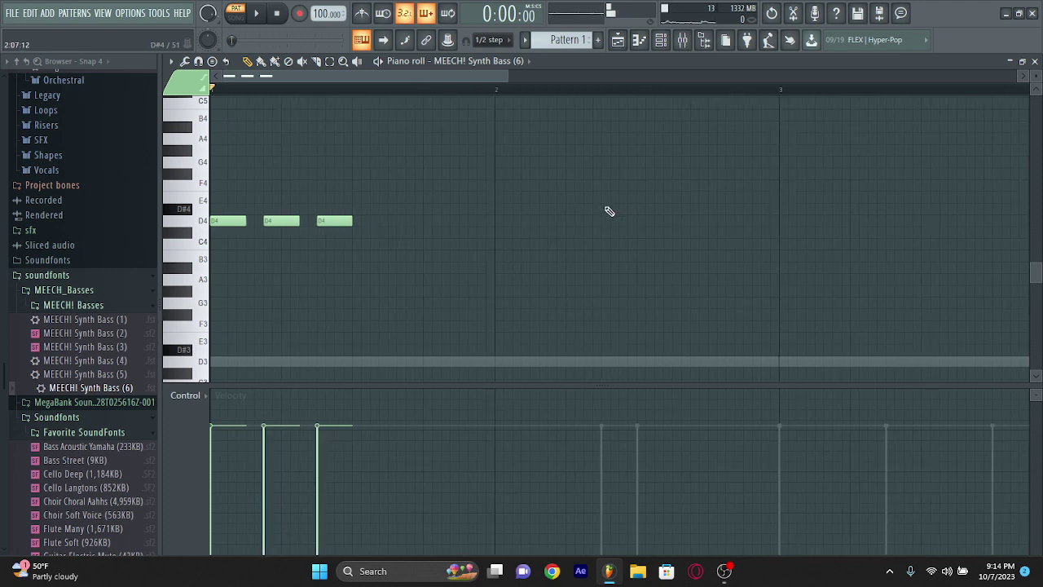
pyautogui.moveTo(504, 217); pyautogui.dragTo(490, 217)
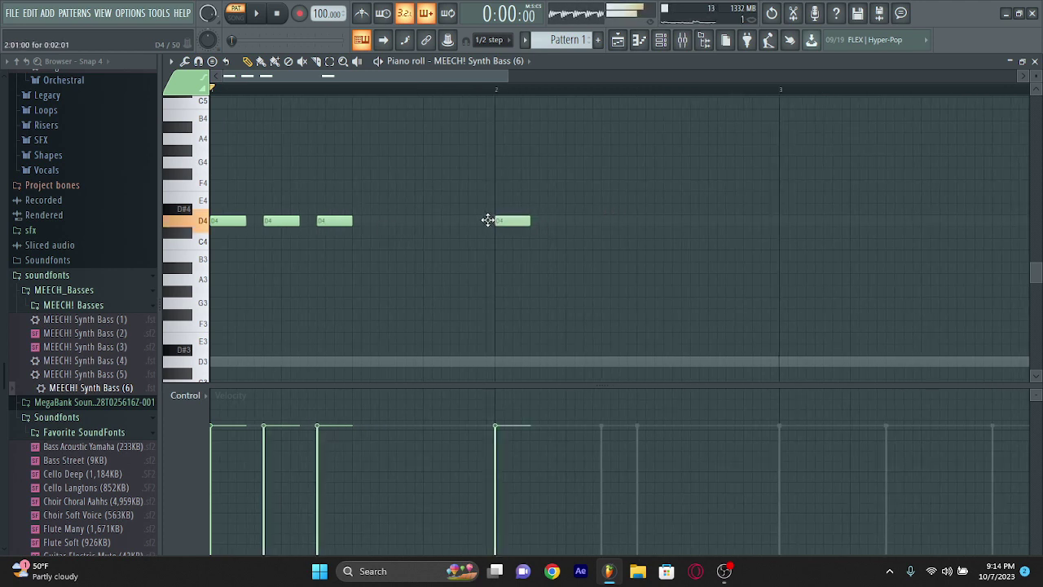
pyautogui.click(550, 221)
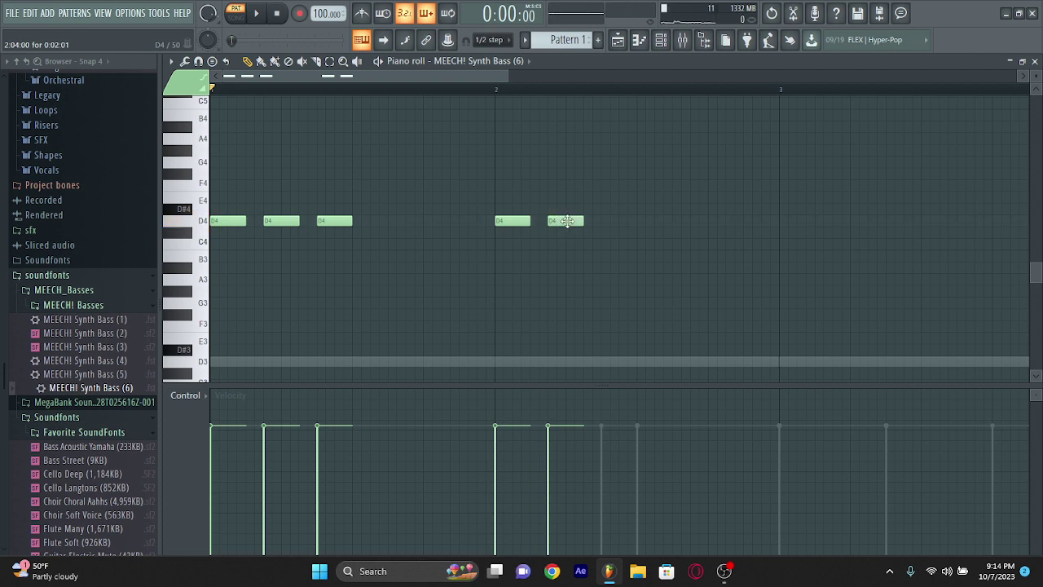
pyautogui.click(603, 221)
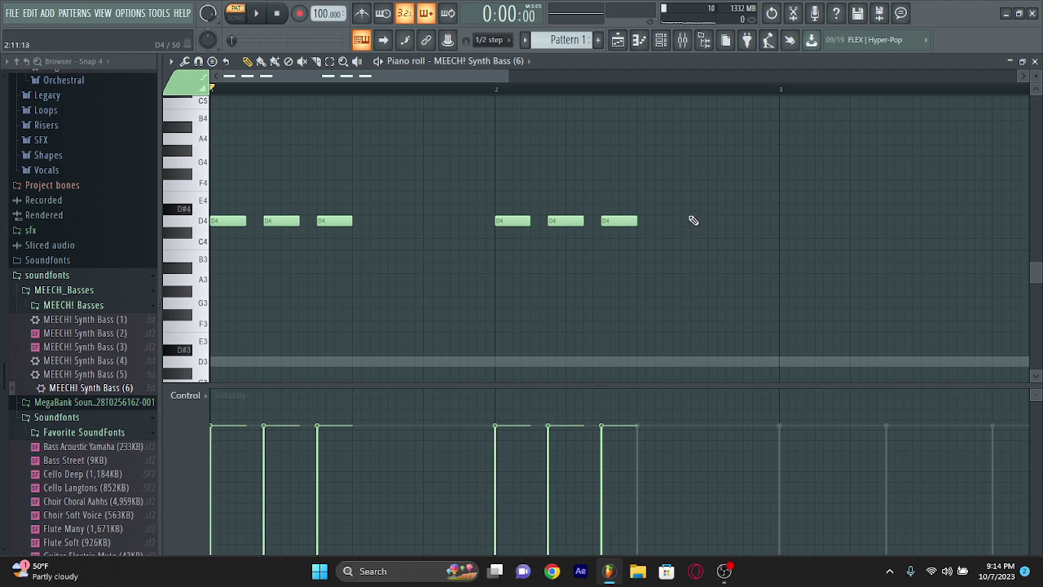
# Play back the bass line, try an extra two-step D4 note on step 13 of bar 2 and delete it
pyautogui.scroll(-4, 718, 226)
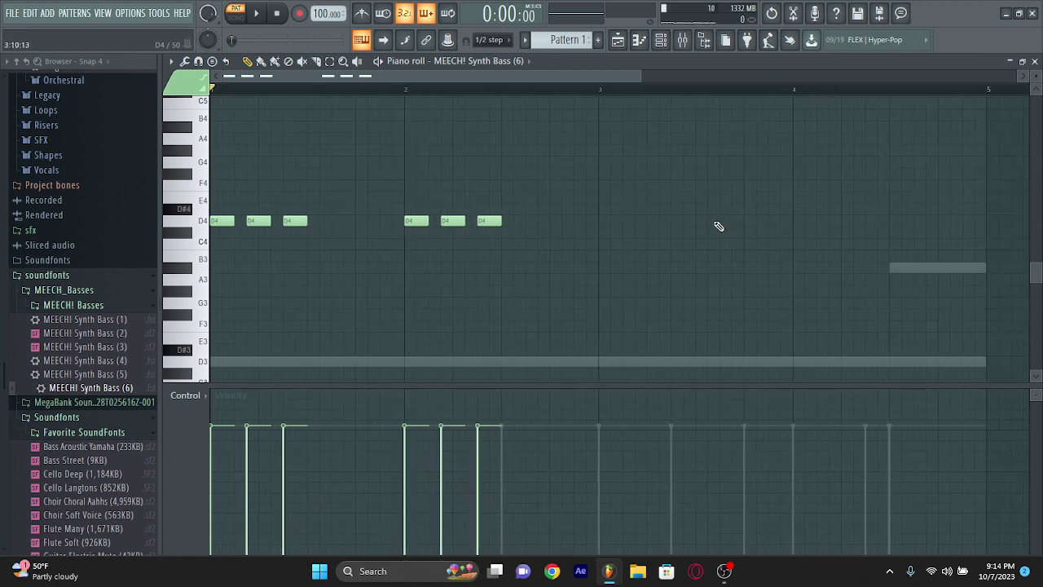
pyautogui.scroll(-3, 719, 226)
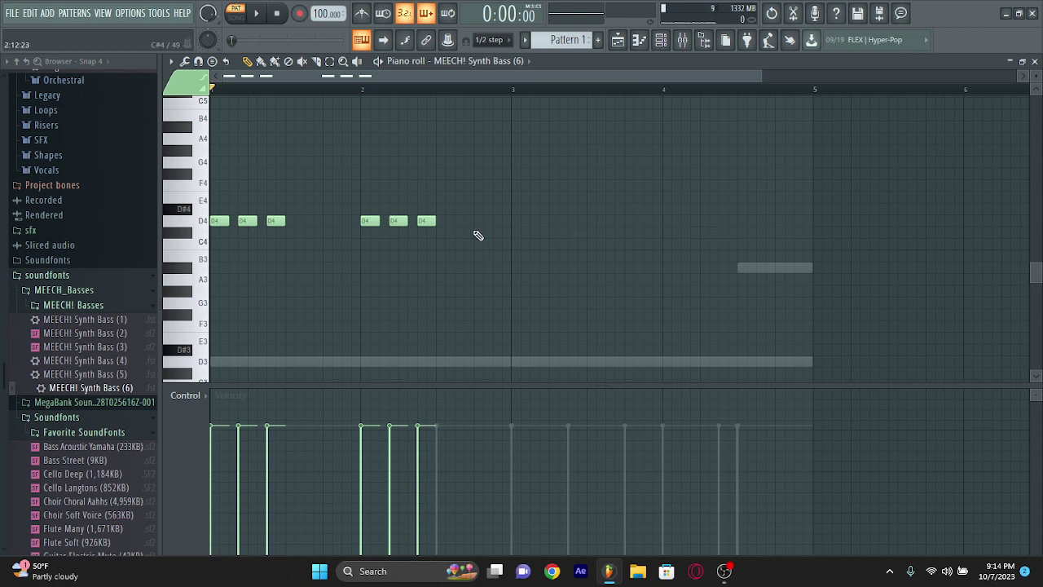
pyautogui.scroll(5, 478, 236)
pyautogui.press('space')
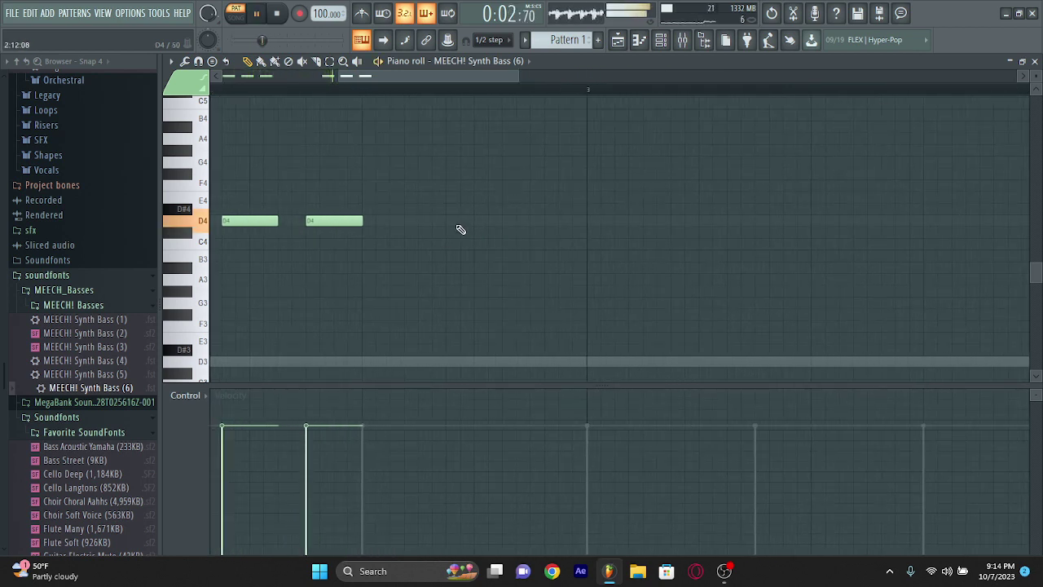
pyautogui.press('space')
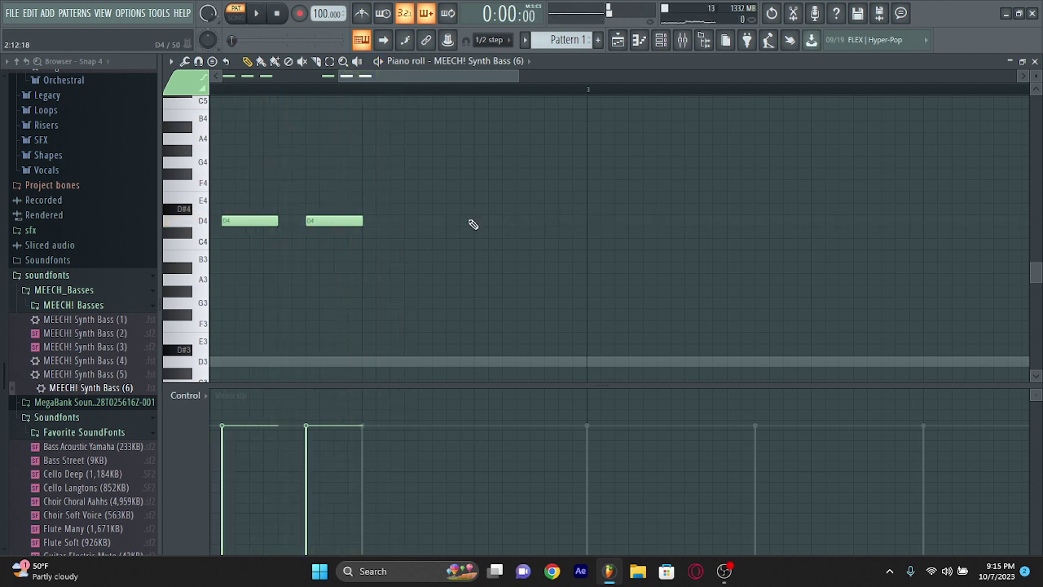
pyautogui.click(472, 223)
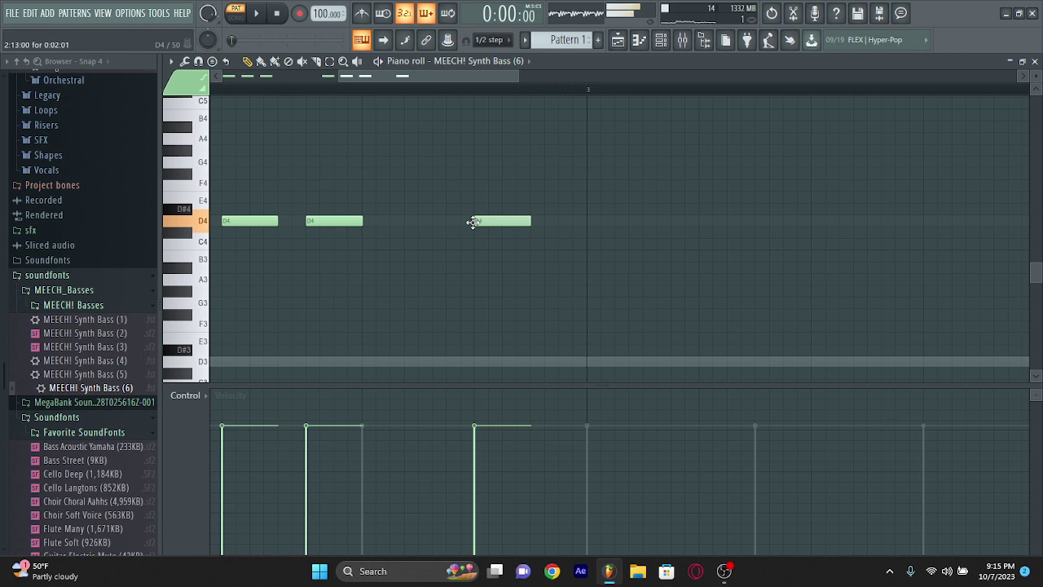
pyautogui.hscroll(-3, 474, 223)
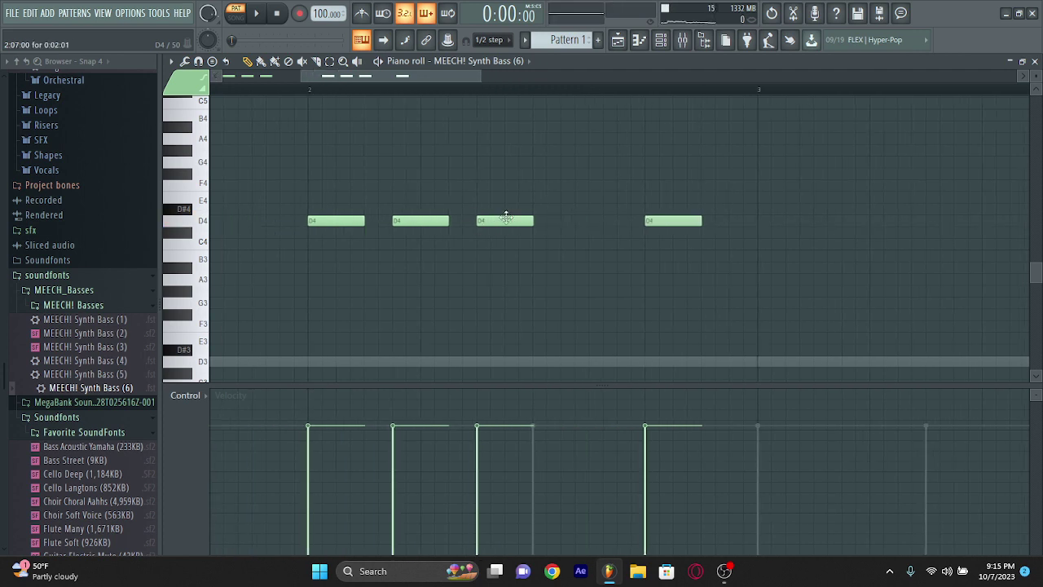
pyautogui.keyDown('ctrl'); pyautogui.scroll(-6, 512, 216); pyautogui.keyUp('ctrl')
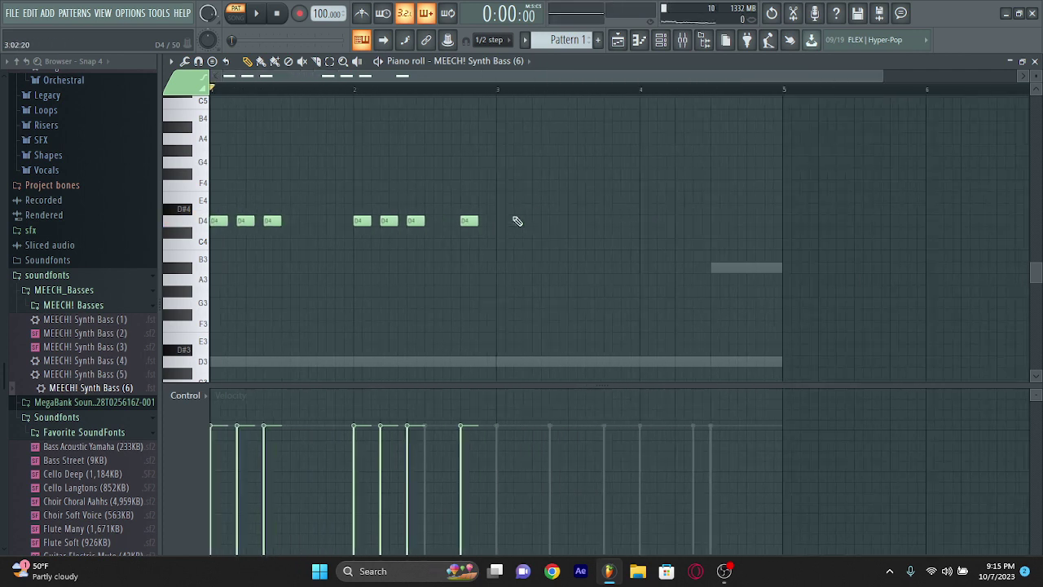
pyautogui.rightClick(432, 222)
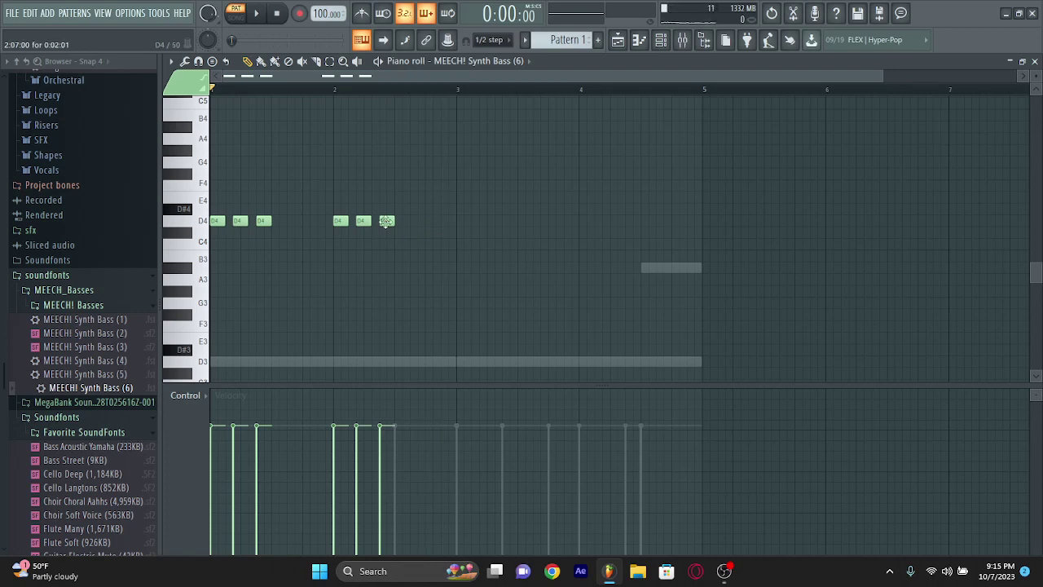
# Add a two-step D4 note on step 12 of bar 2
pyautogui.keyDown('ctrl'); pyautogui.scroll(-1, 390, 227); pyautogui.keyUp('ctrl')
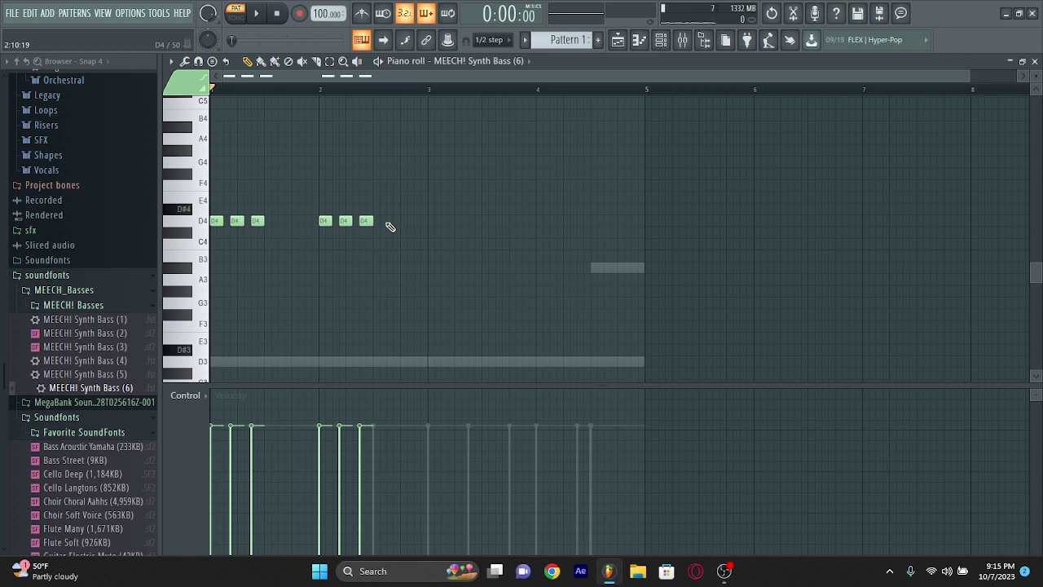
pyautogui.keyDown('ctrl'); pyautogui.scroll(4, 391, 227); pyautogui.keyUp('ctrl')
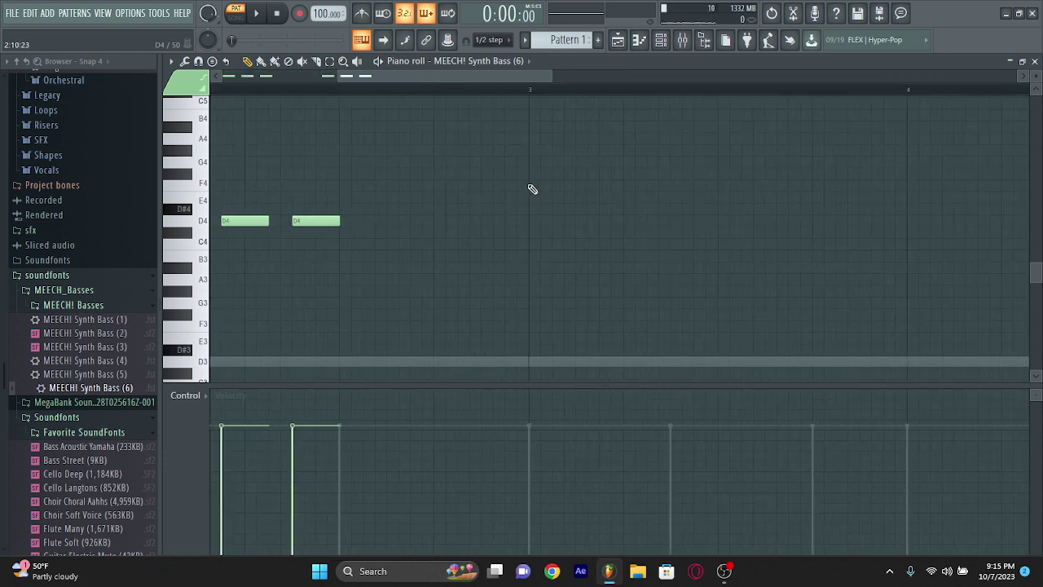
pyautogui.moveTo(438, 221)
pyautogui.mouseDown()
pyautogui.moveTo(447, 221)
pyautogui.moveTo(428, 216)
pyautogui.mouseUp()
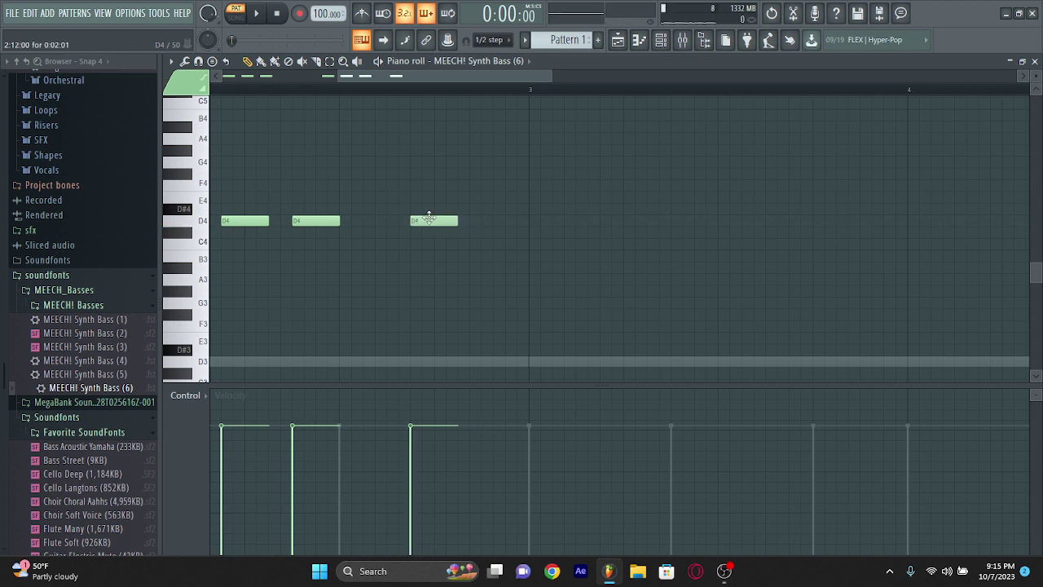
# In bar 2, add a one-step D4 note on step 11, a one-step D#4 on step 16 and a two-step D4 on step 14
pyautogui.click(396, 221)
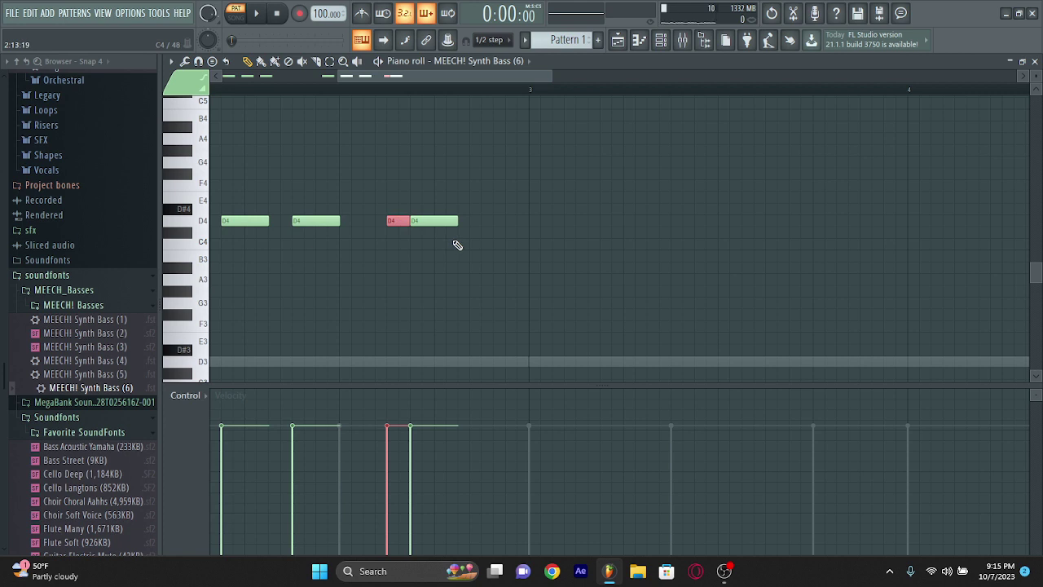
pyautogui.moveTo(498, 209); pyautogui.dragTo(538, 212)
pyautogui.click(448, 230)
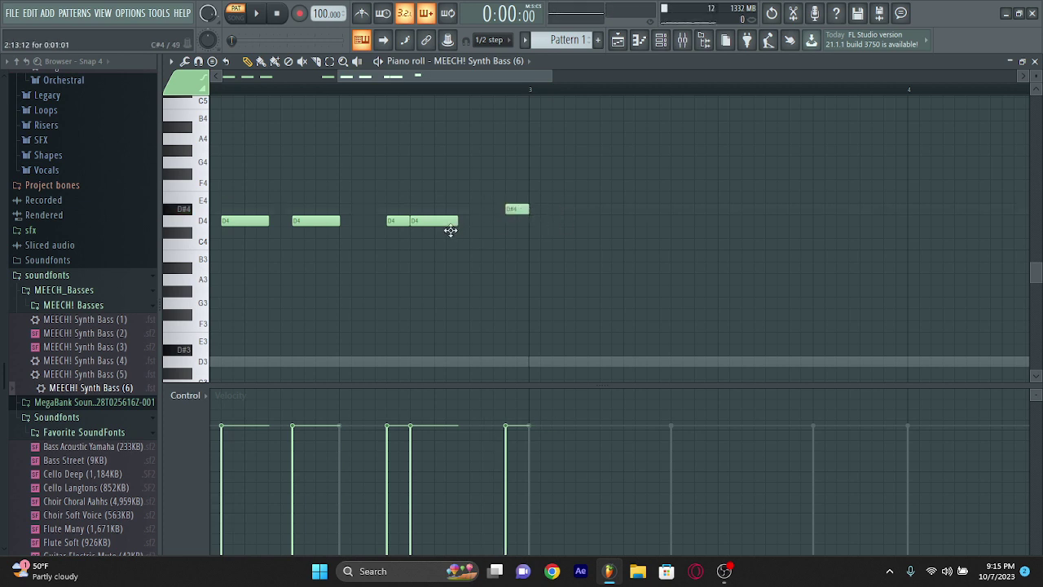
pyautogui.moveTo(454, 232); pyautogui.dragTo(503, 223)
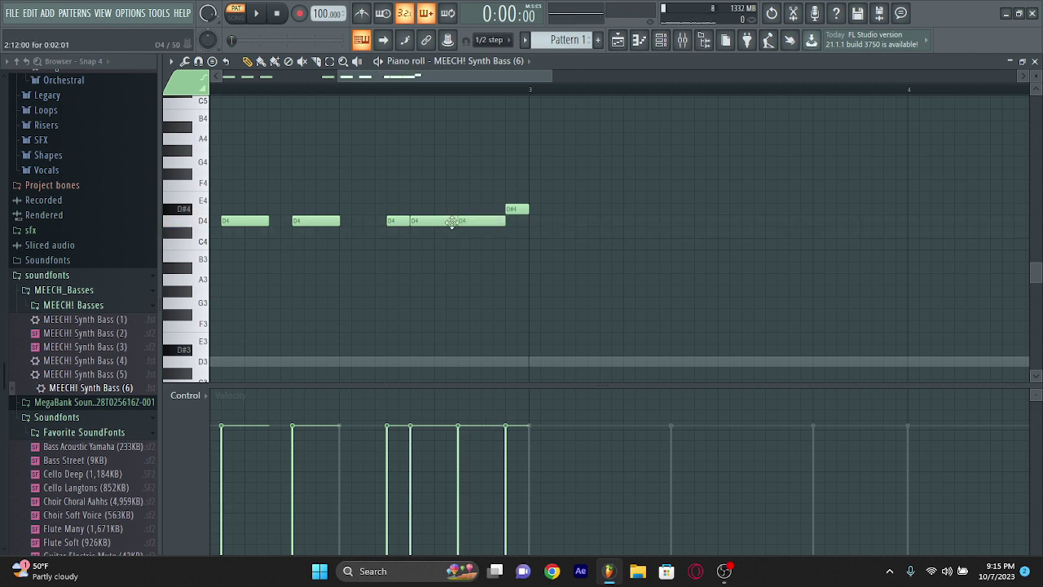
# Play back the bass line and shorten the D4 note on step 11 of bar 2 to half a step
pyautogui.scroll(-4, 454, 224)
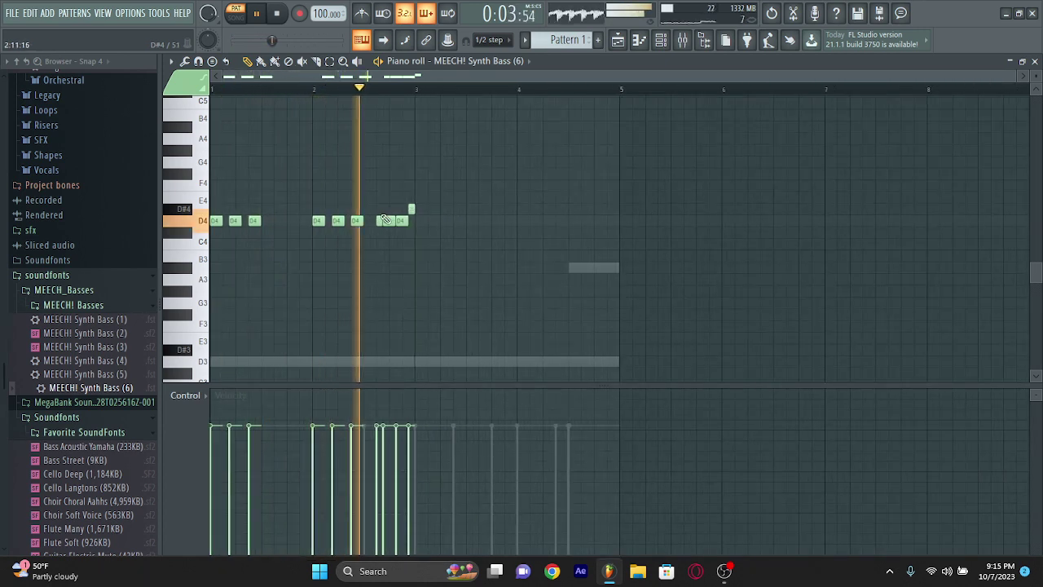
pyautogui.scroll(4, 391, 227)
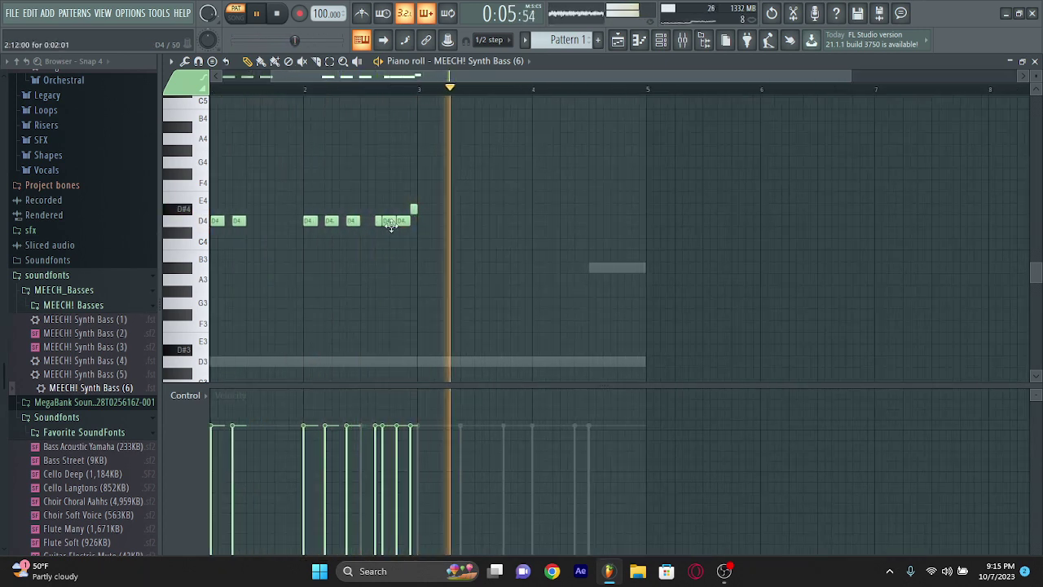
pyautogui.press('space')
pyautogui.scroll(5, 391, 227)
pyautogui.press('space')
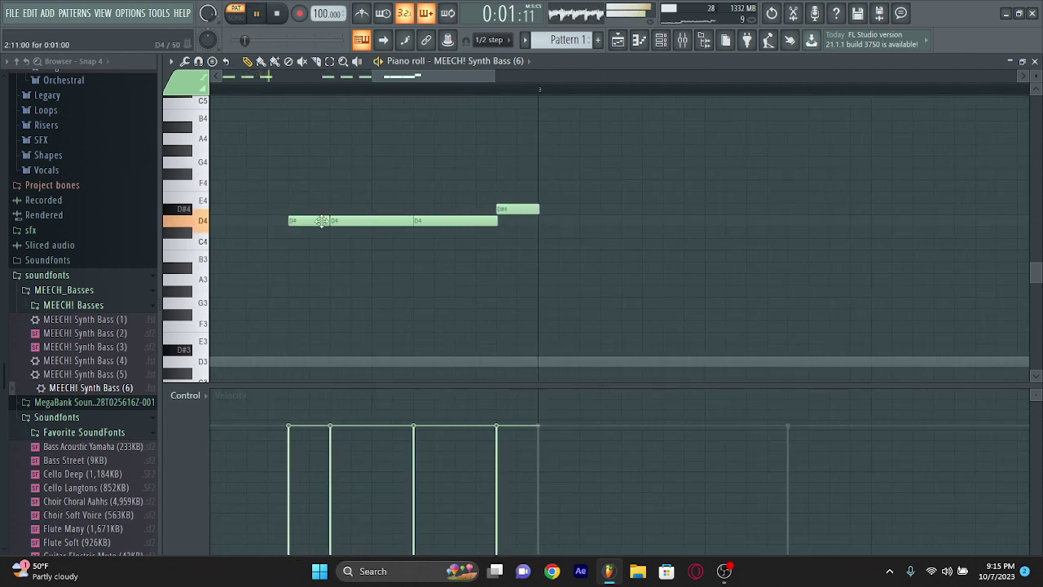
pyautogui.moveTo(325, 220); pyautogui.dragTo(308, 221)
pyautogui.click(392, 221)
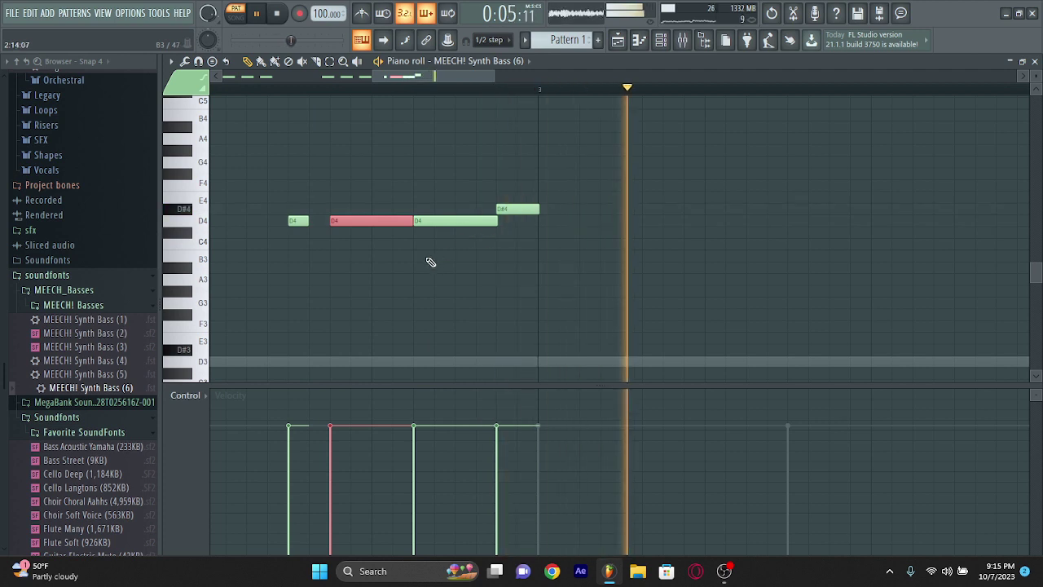
pyautogui.press('space')
pyautogui.click(310, 237)
pyautogui.press('space')
# Duplicate the two-bar bass phrase into bars 3 and 4, try joining the notes with legato and undo the legato
pyautogui.scroll(-4, 310, 236)
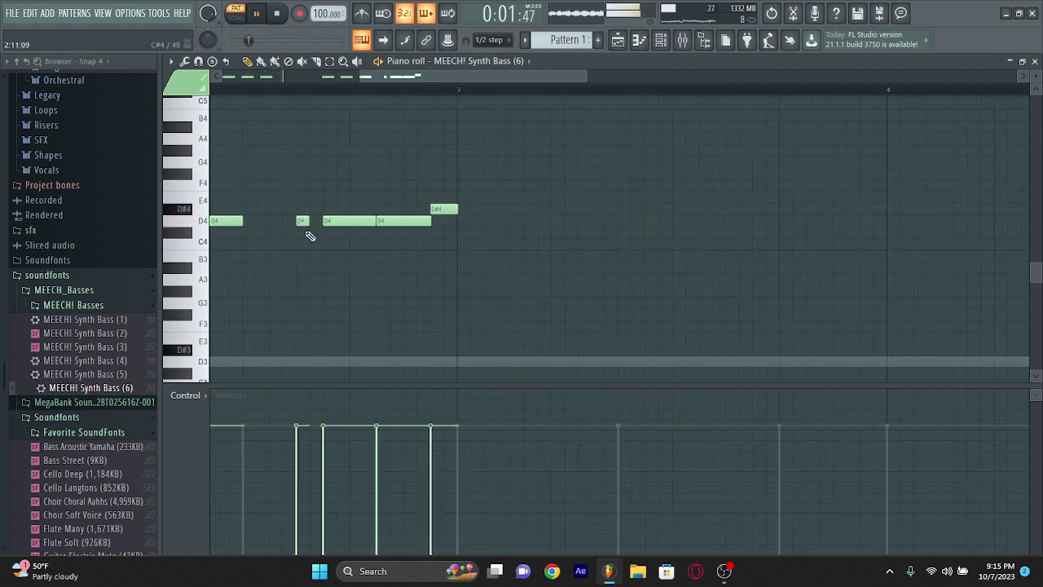
pyautogui.hotkey('ctrl', 'b')
pyautogui.click(338, 248)
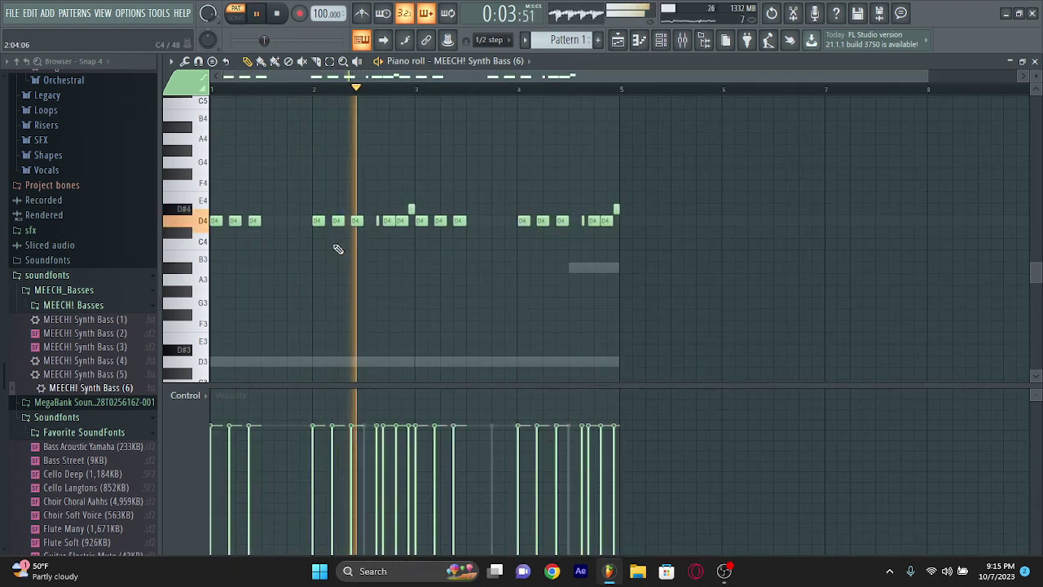
pyautogui.scroll(-2, 338, 248)
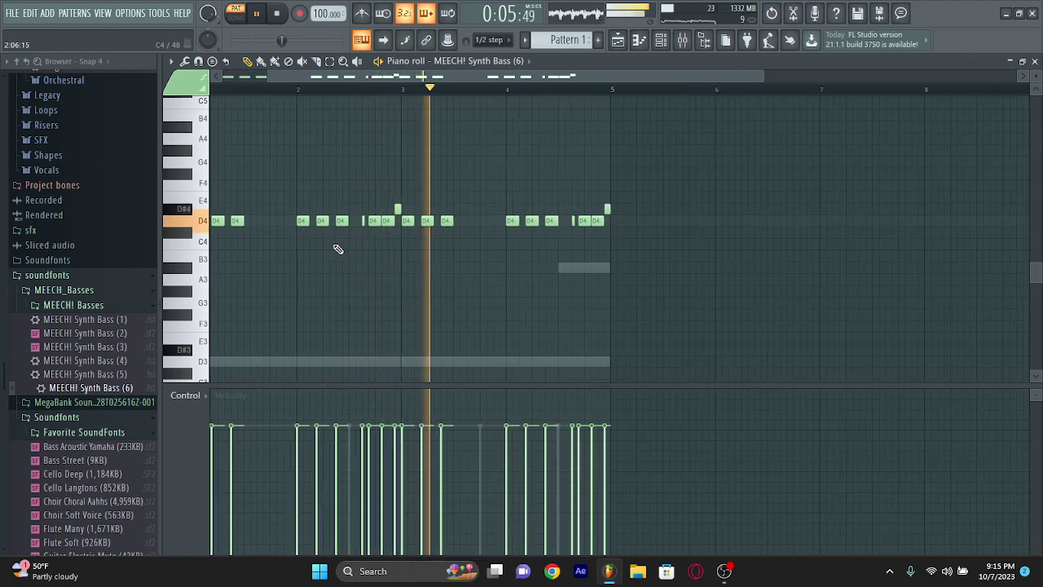
pyautogui.scroll(2, 338, 248)
pyautogui.scroll(-3, 338, 249)
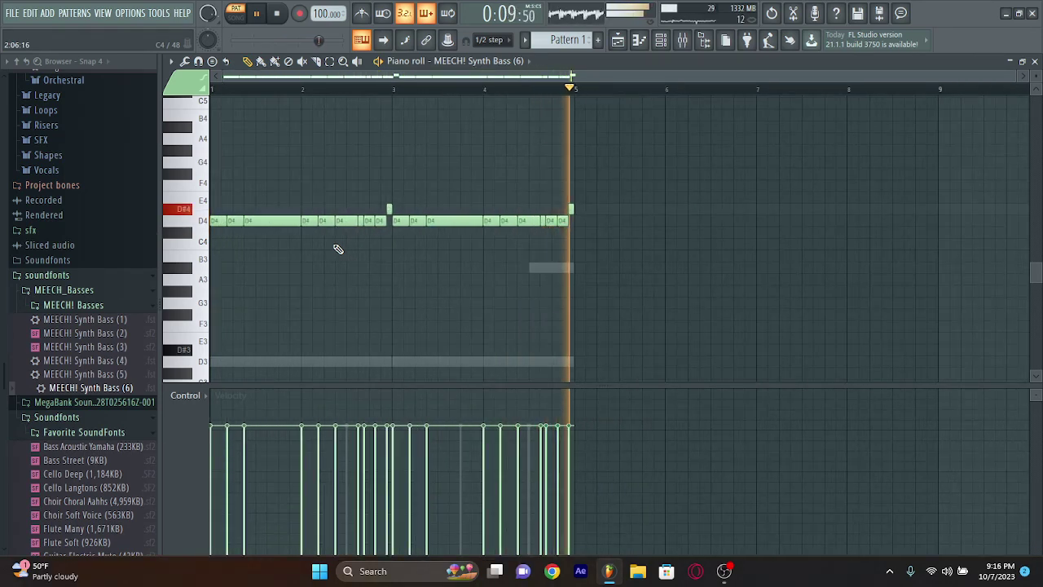
pyautogui.hotkey('ctrl', 'z')
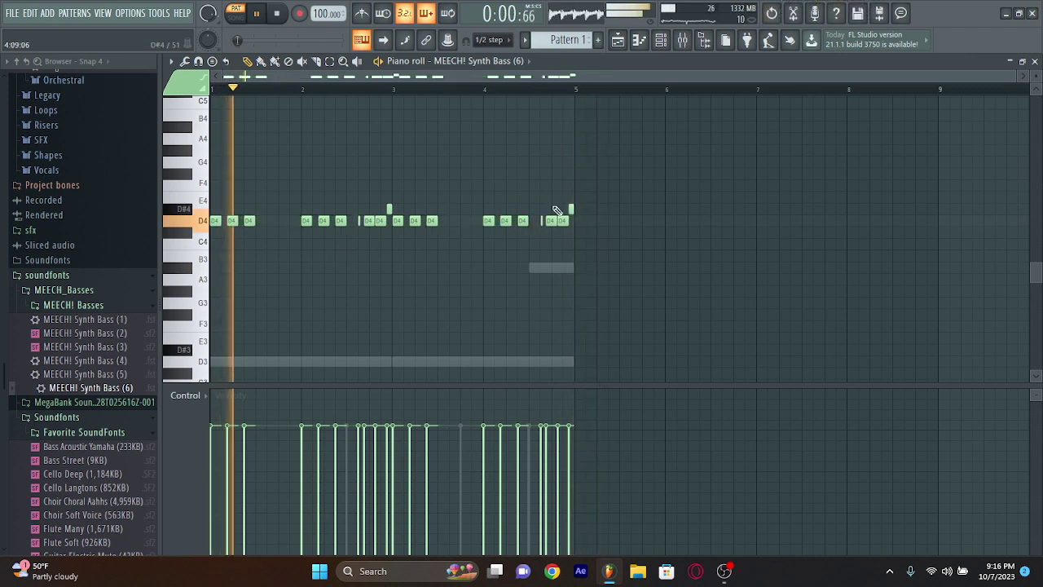
# Check the note ends near bar 5 and delete the duplicated bass notes in bars 3 and 4
pyautogui.scroll(2, 573, 205)
pyautogui.scroll(5, 574, 205)
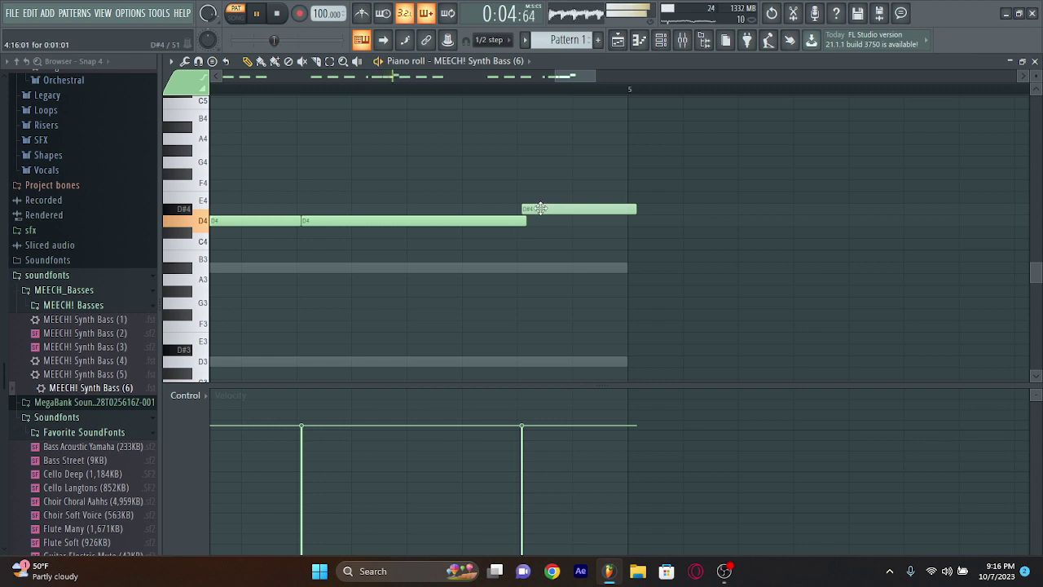
pyautogui.scroll(-2, 424, 144)
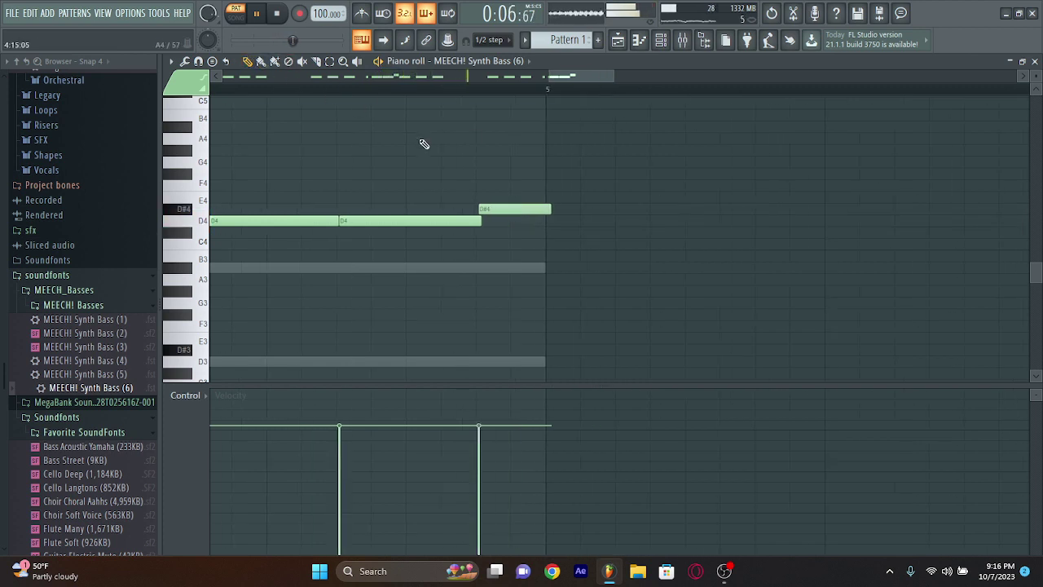
pyautogui.scroll(-4, 424, 144)
pyautogui.moveTo(498, 187); pyautogui.dragTo(279, 258)
pyautogui.press('Delete')
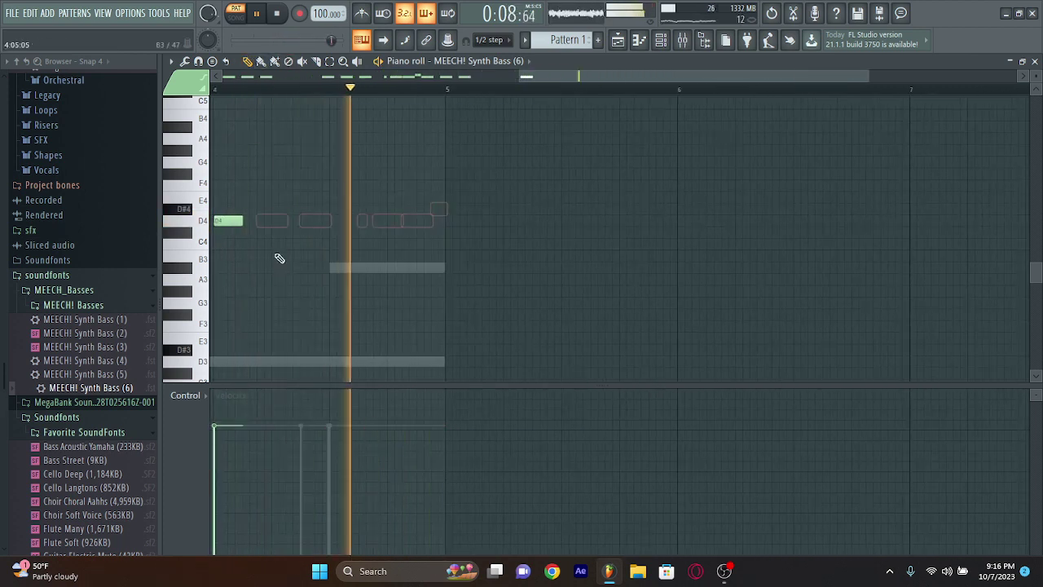
pyautogui.hotkey('ctrl', 'z')
pyautogui.click(479, 220)
pyautogui.rightClick(479, 220)
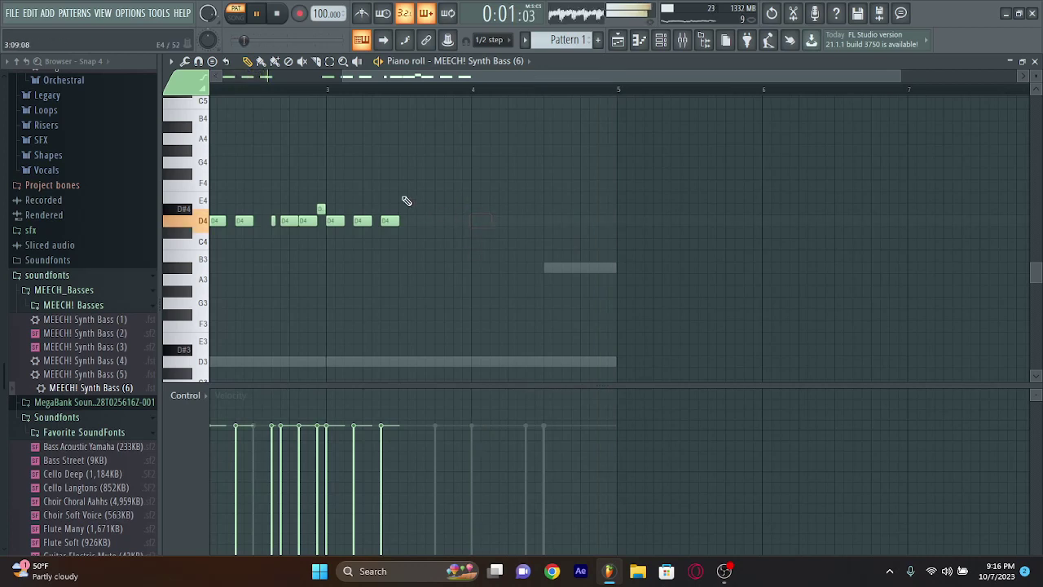
pyautogui.scroll(2, 405, 201)
pyautogui.moveTo(442, 203); pyautogui.dragTo(275, 252)
pyautogui.press('Delete')
# Undo the removal of the original bass notes and copy the bar 1 and 2 phrase into bars 3 and 4 again
pyautogui.scroll(2, 275, 252)
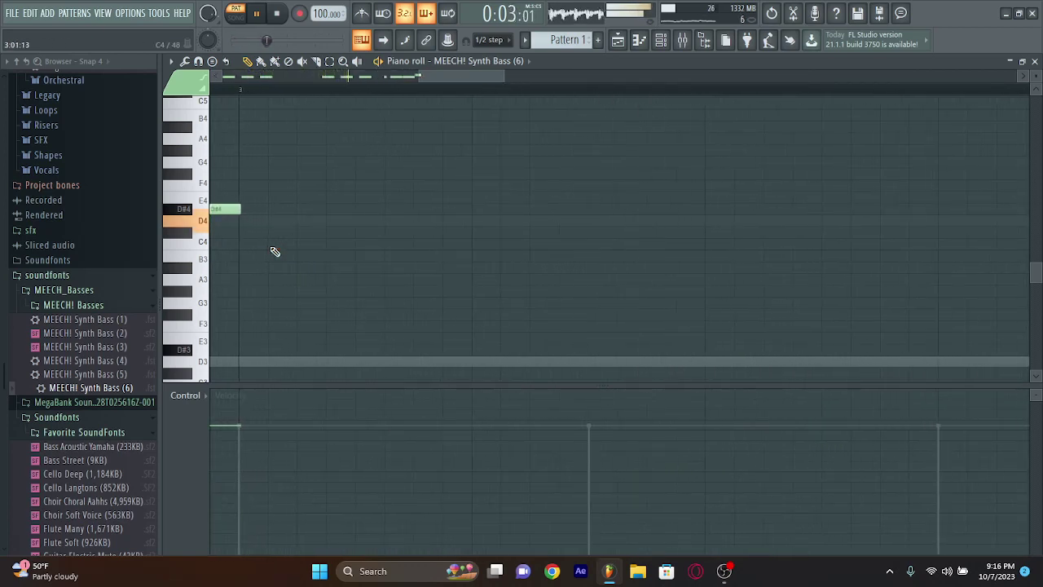
pyautogui.hotkey('ctrl', 'z')
pyautogui.scroll(-2, 275, 251)
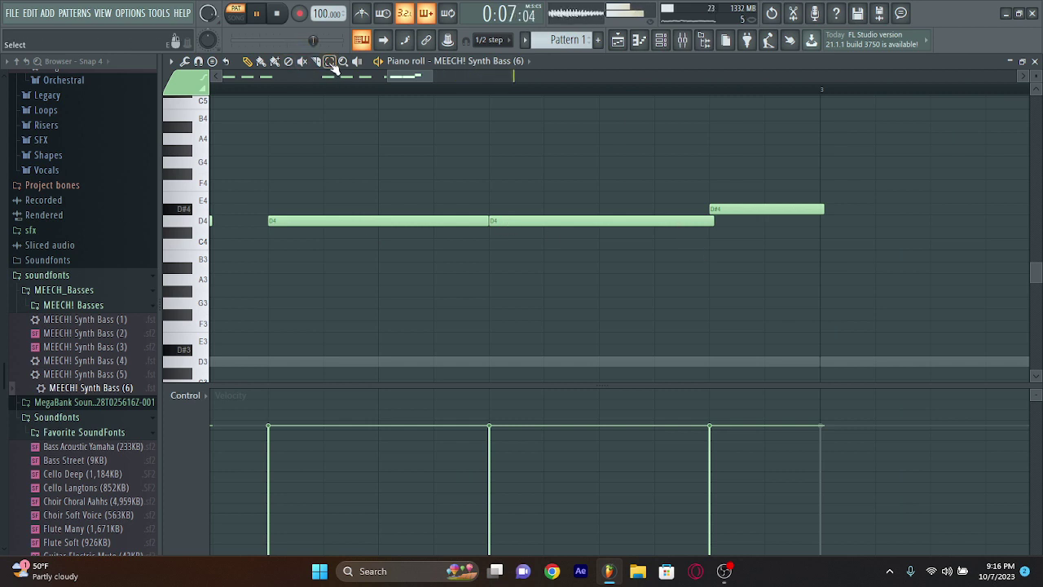
pyautogui.press('Delete')
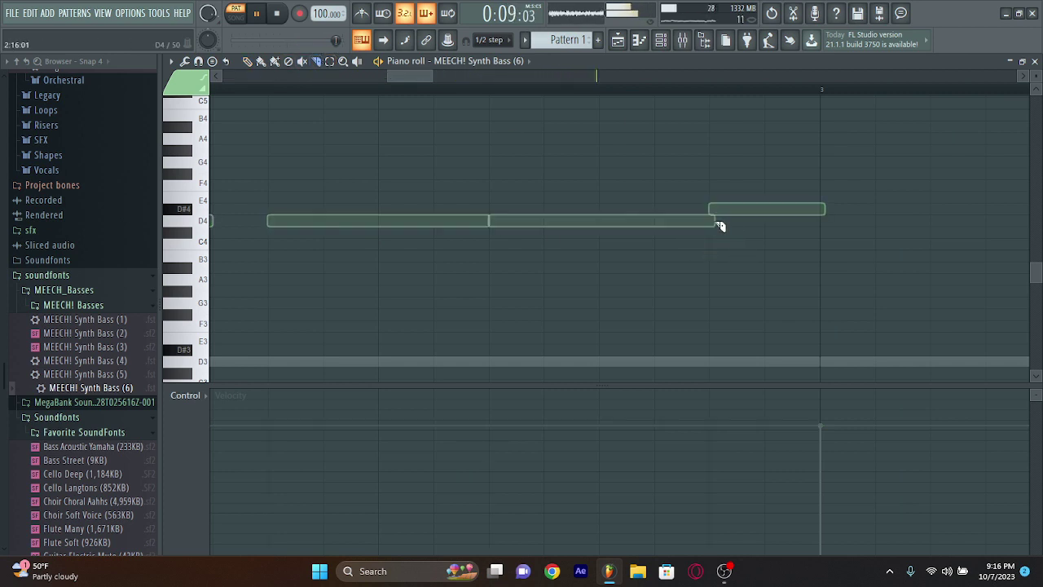
pyautogui.hotkey('ctrl', 'z')
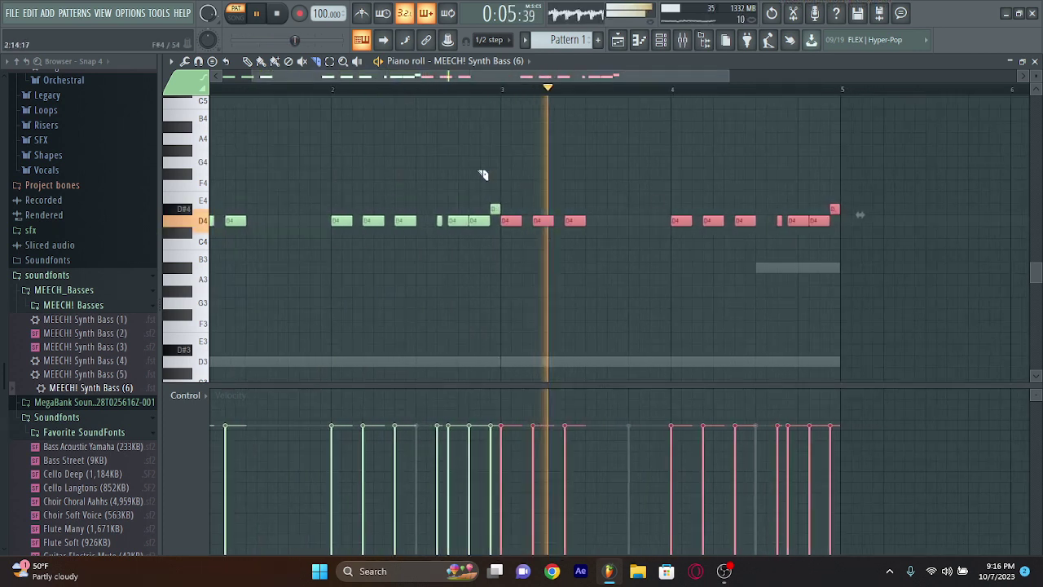
# Lengthen the short D4 notes on step 11 of bars 2 and 4 to one full step each
pyautogui.click(440, 221)
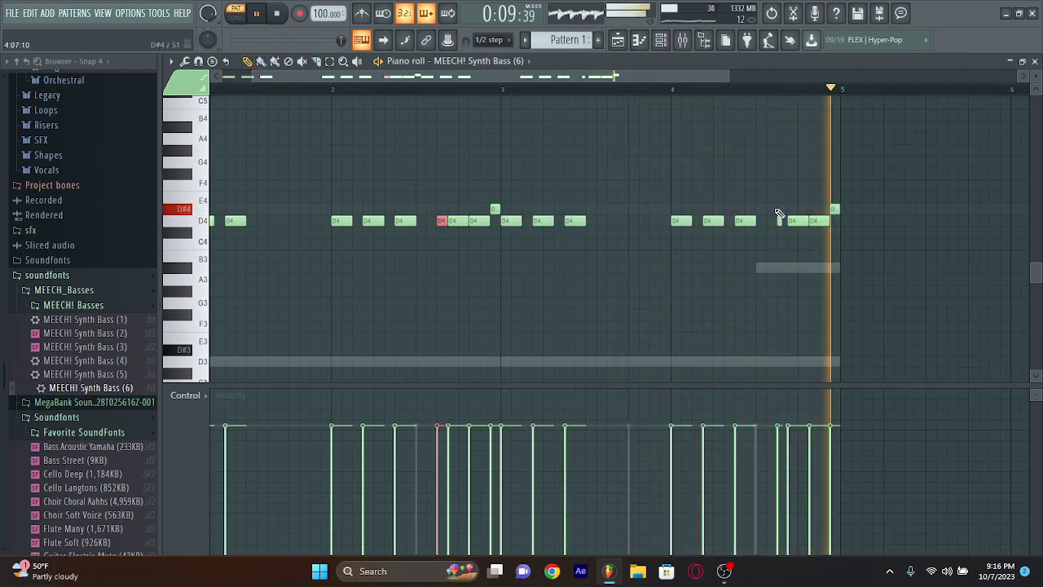
pyautogui.hotkey('ctrl', 'd')
pyautogui.hotkey('ctrl', 'l')
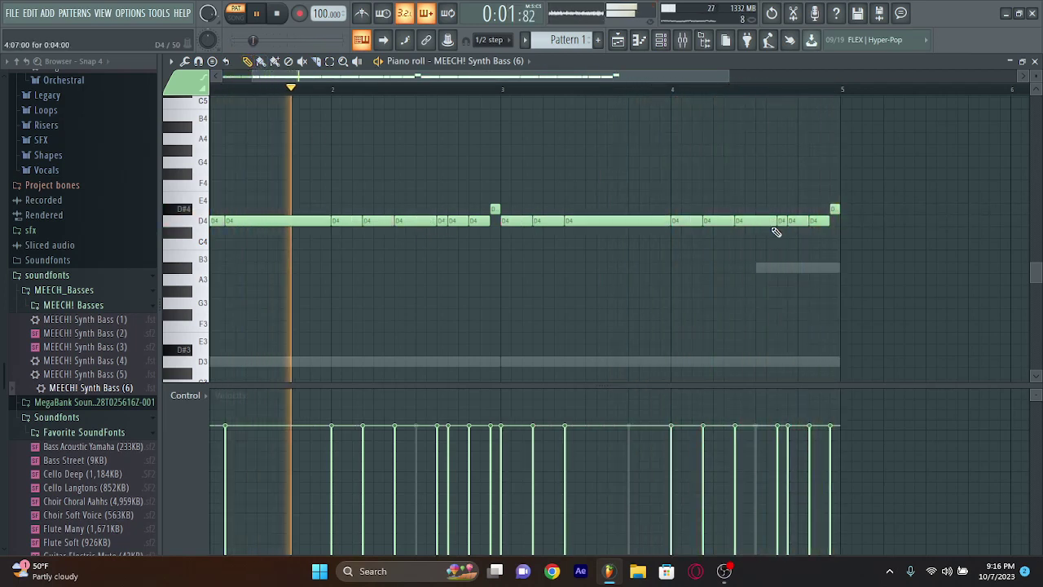
pyautogui.hotkey('ctrl', 'z')
pyautogui.click(778, 221)
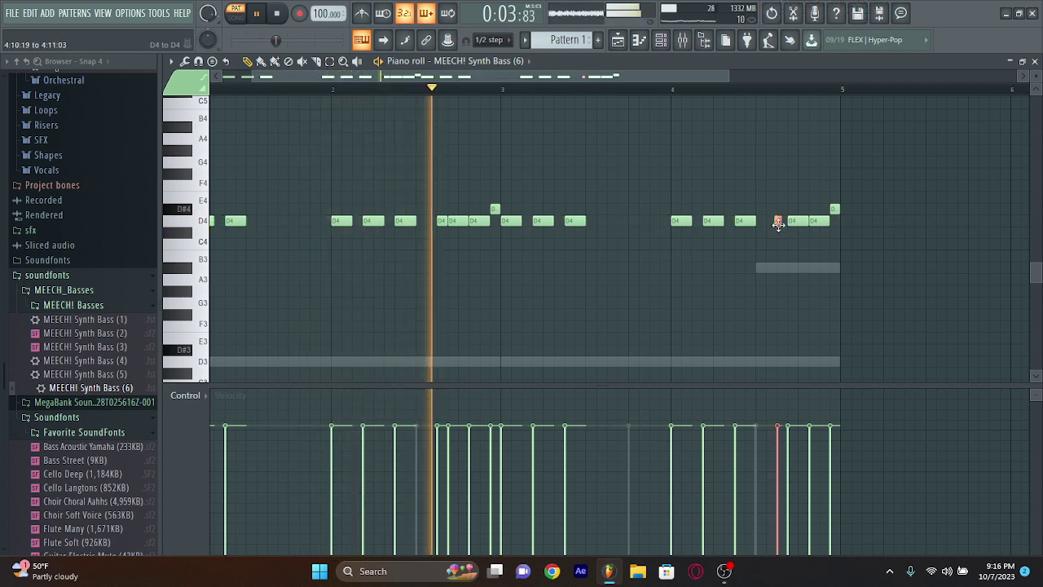
pyautogui.hotkey('ctrl', 'd')
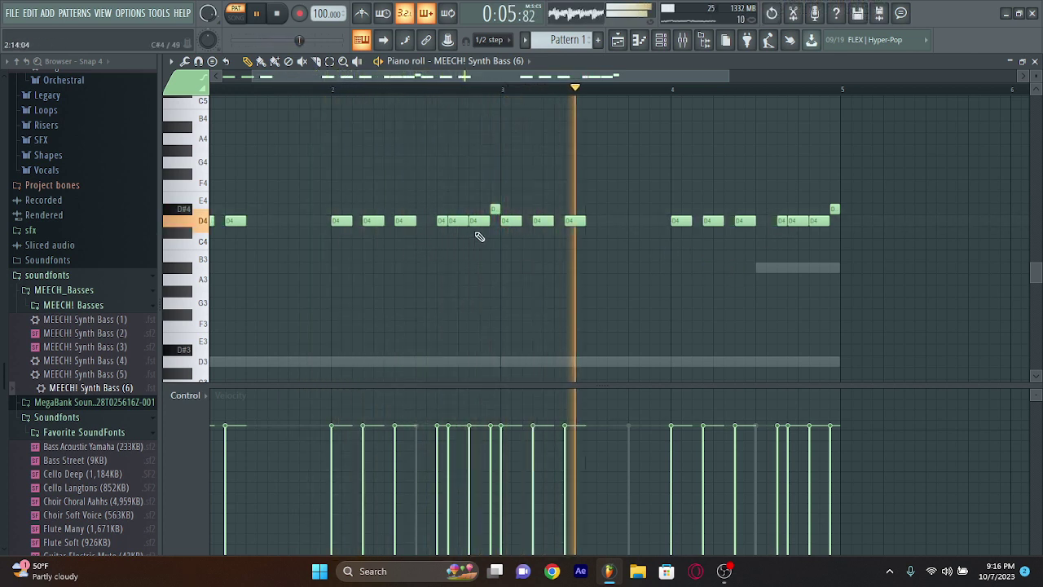
# Shorten the D4 notes on step 12 of bars 2 and 4 to one step and delete the D#4 note ending bar 2
pyautogui.scroll(2, 478, 234)
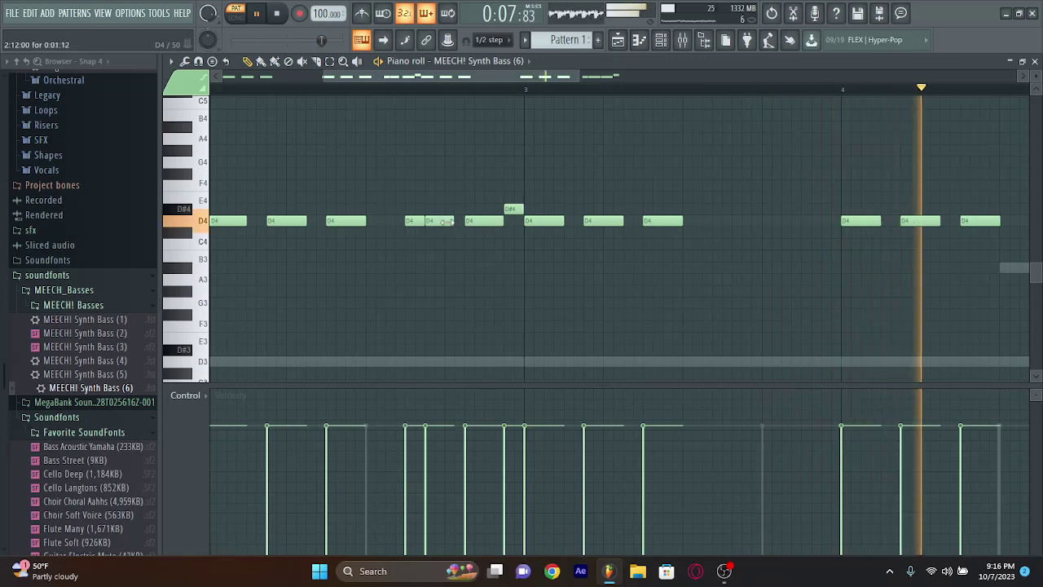
pyautogui.scroll(-2, 446, 222)
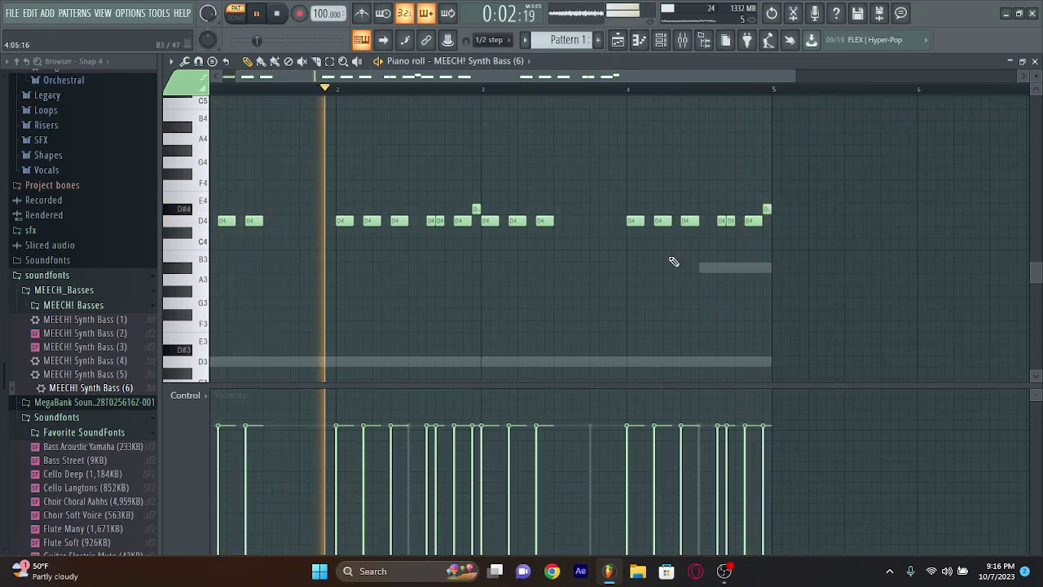
pyautogui.scroll(-1, 624, 261)
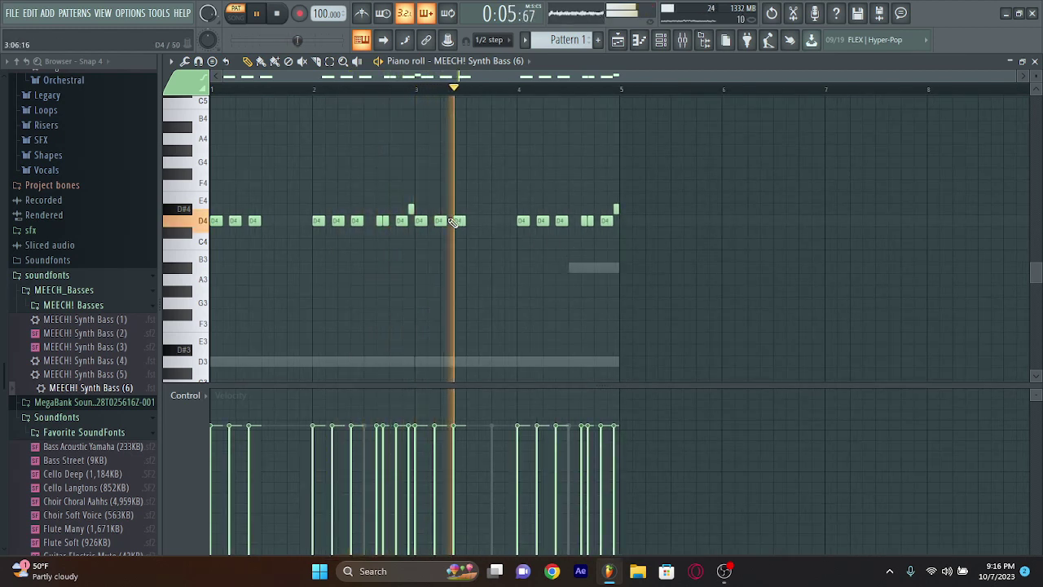
pyautogui.rightClick(410, 209)
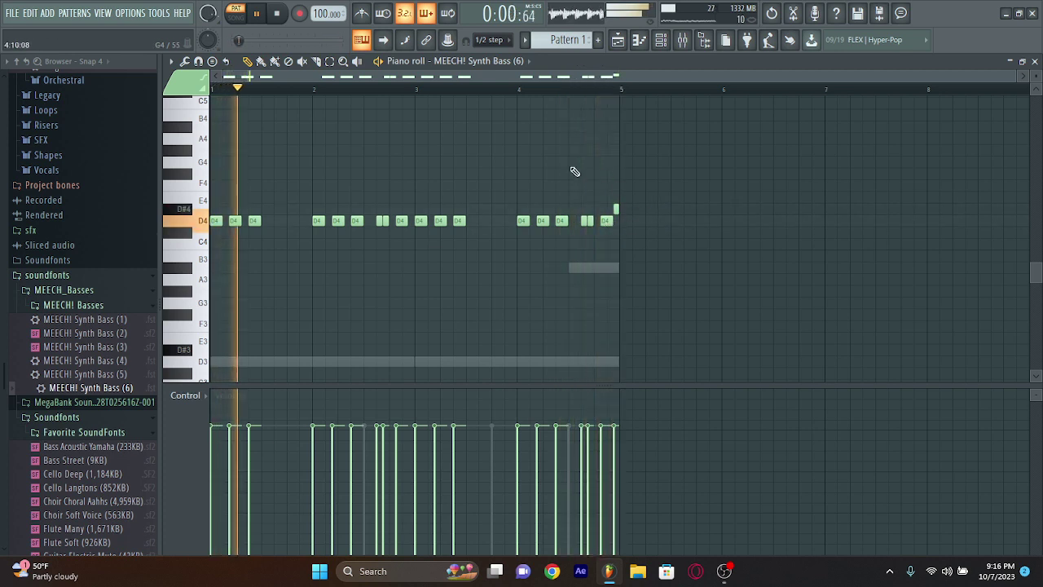
pyautogui.hotkey('ctrl', 's')
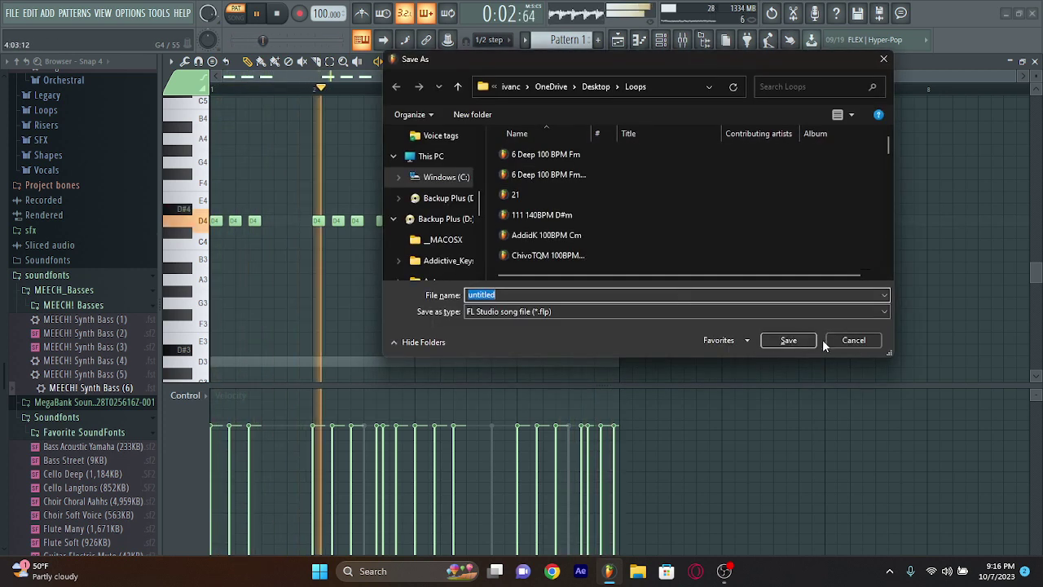
pyautogui.click(815, 340)
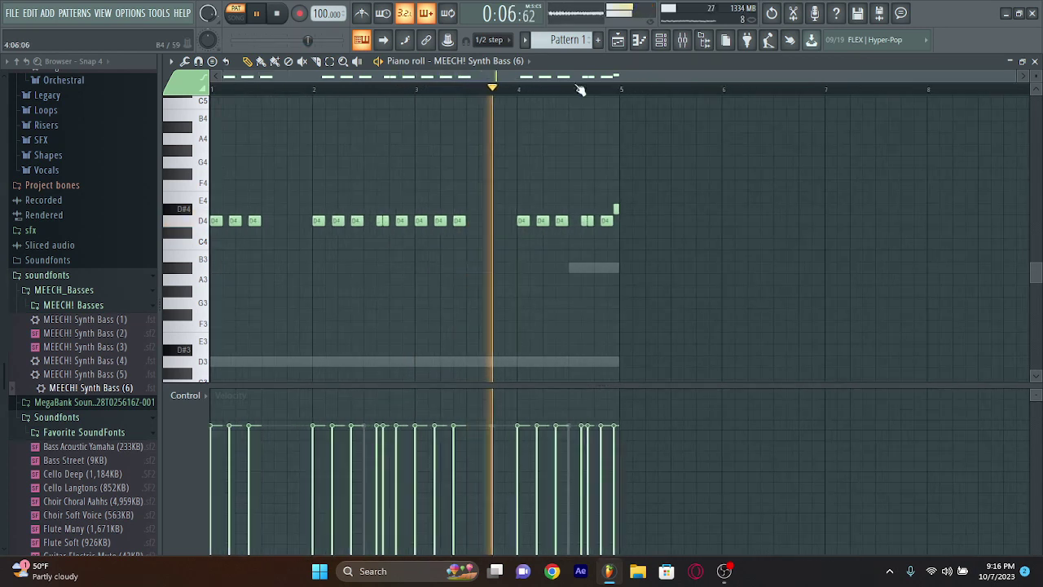
pyautogui.hotkey('ctrl', 'z')
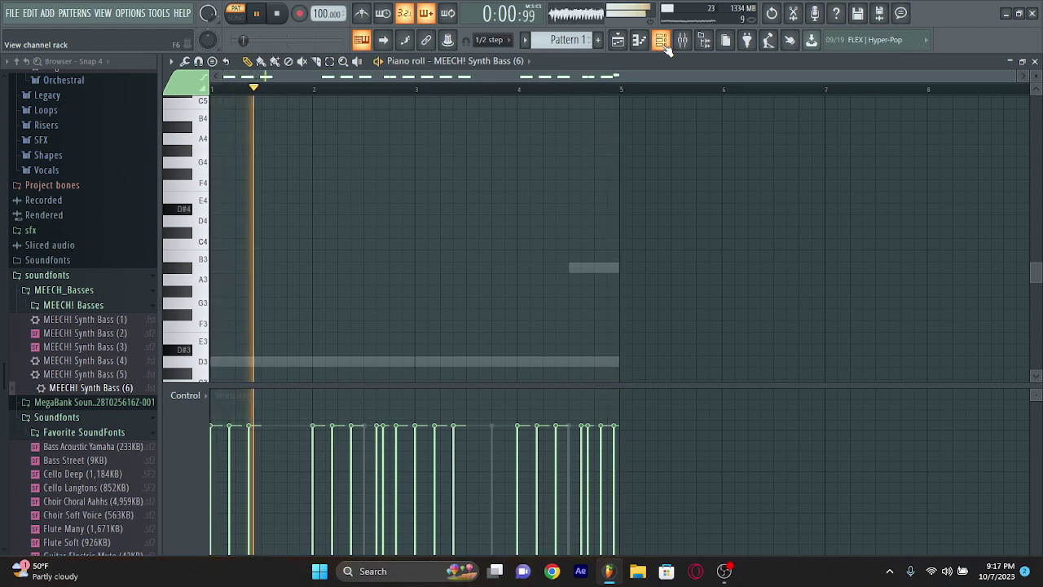
# Select all the bass notes and adjust their velocities together to slightly above the ghost notes' velocity level
pyautogui.hotkey('ctrl', 'a')
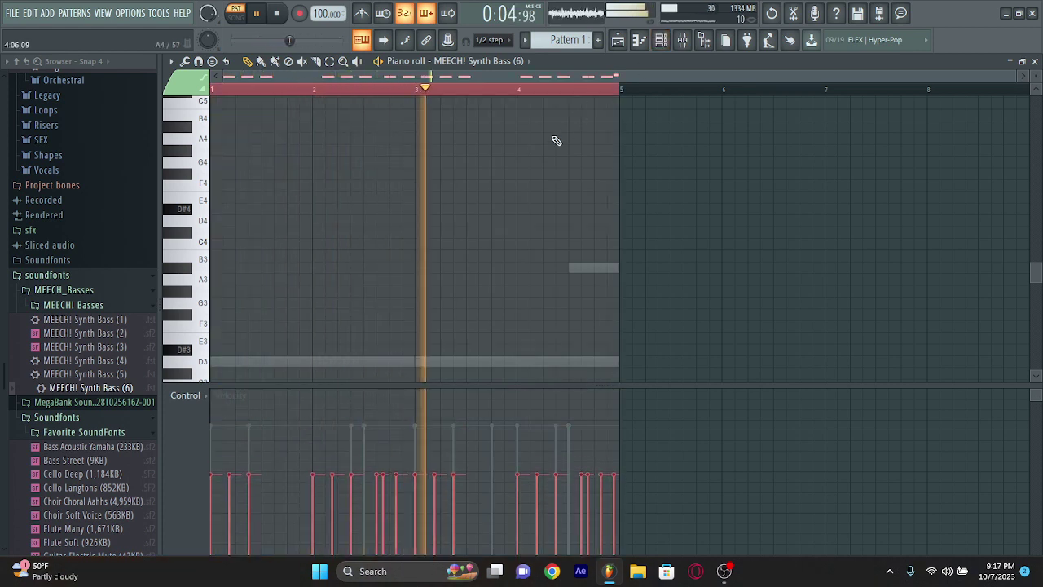
pyautogui.scroll(3, 556, 141)
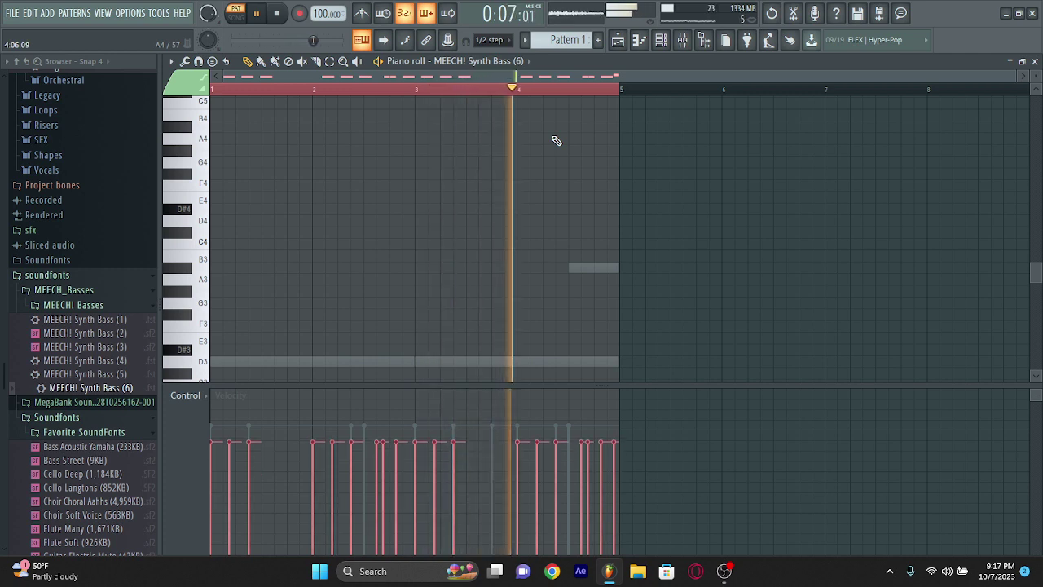
pyautogui.scroll(1, 556, 141)
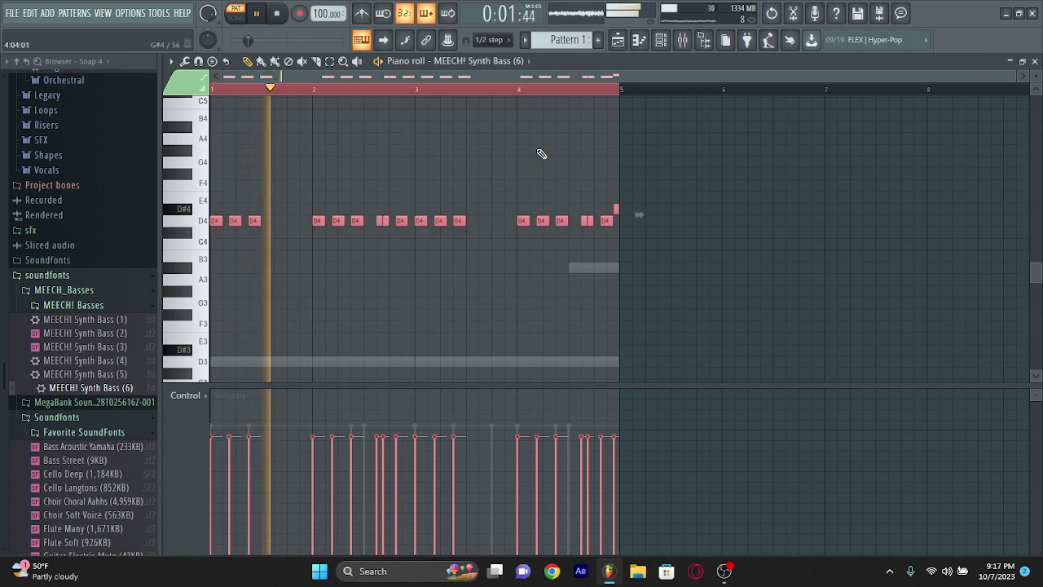
pyautogui.scroll(5, 541, 154)
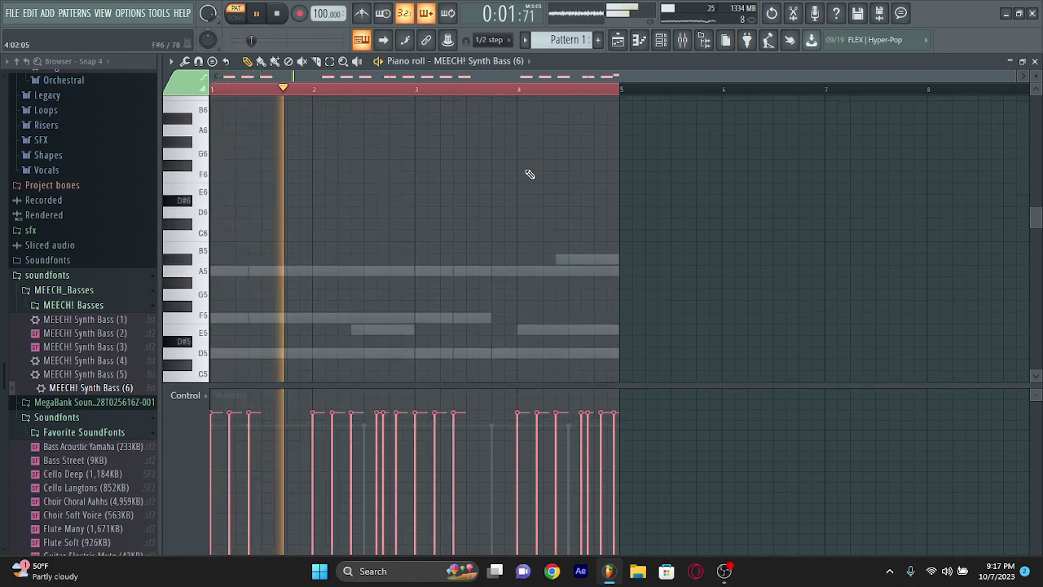
# Select all the bass notes and lower their velocities together to slightly below the ghost notes' level
pyautogui.scroll(-5, 530, 171)
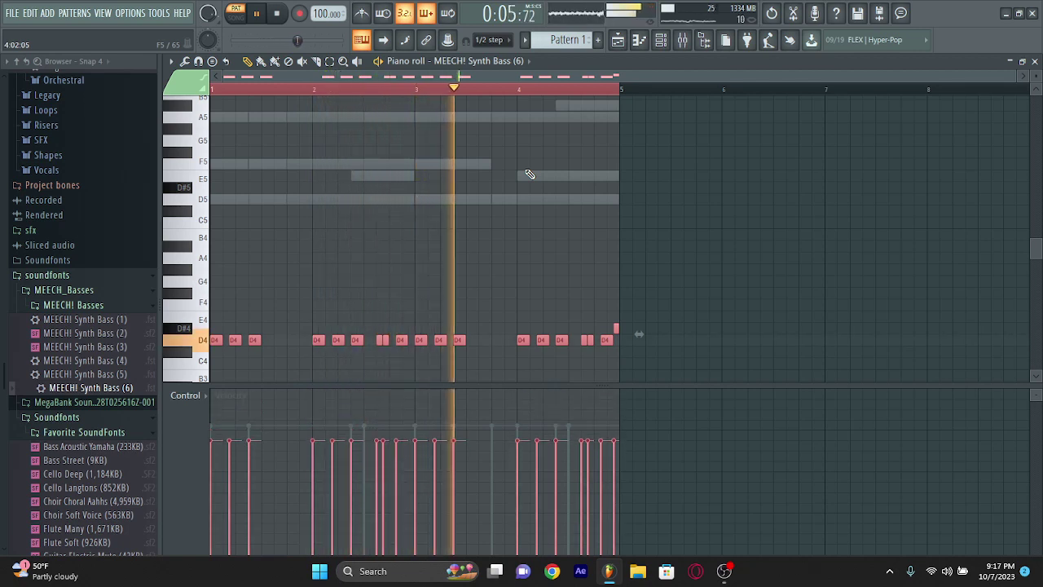
pyautogui.hotkey('ctrl', 'a')
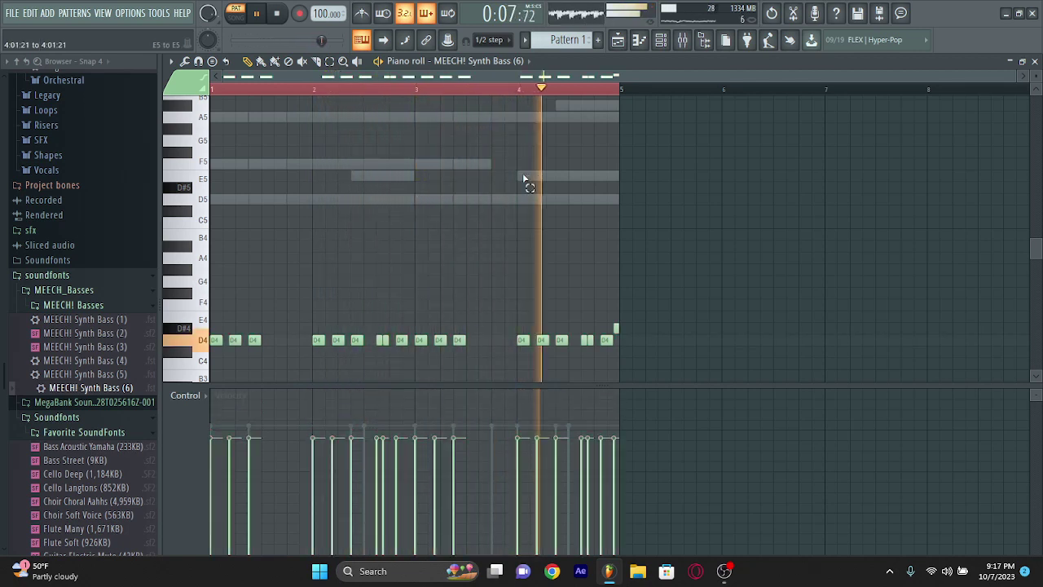
# Replace the bass channel's sound with MEECH! Synth Bass (5), (4) and finally (1) to compare them
pyautogui.press('F6')
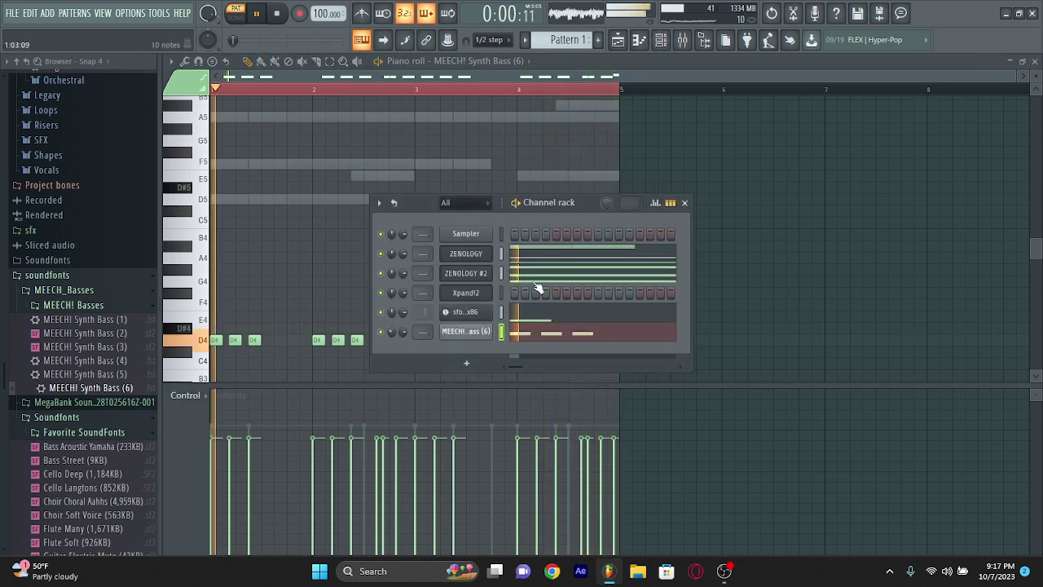
pyautogui.moveTo(122, 374); pyautogui.dragTo(464, 333)
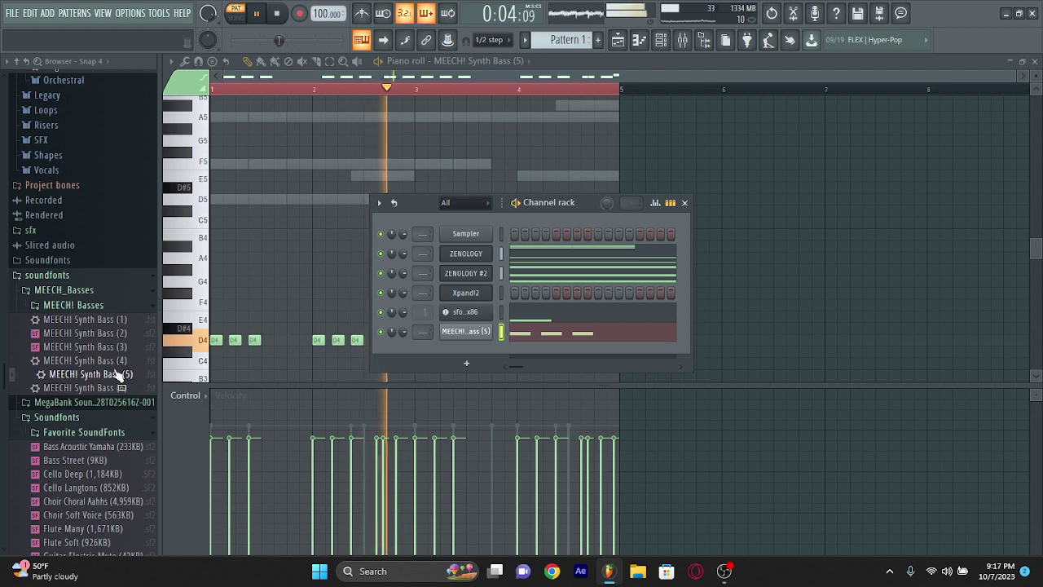
pyautogui.moveTo(119, 361); pyautogui.dragTo(527, 319)
pyautogui.moveTo(459, 334); pyautogui.dragTo(463, 338)
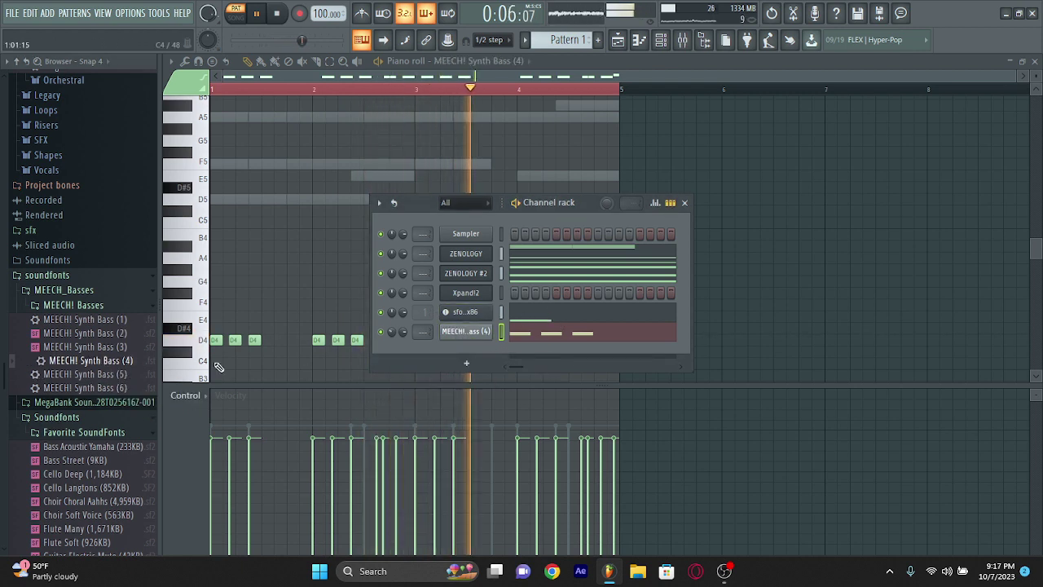
pyautogui.moveTo(93, 324); pyautogui.dragTo(434, 334)
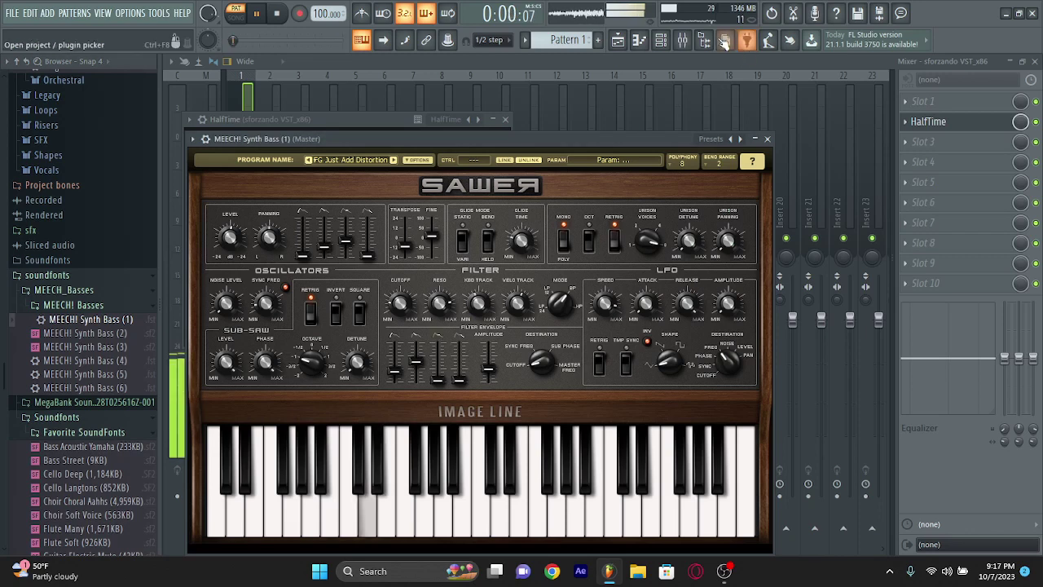
# Transpose all the bass notes up one octave in the MEECH! Synth Bass (1) piano roll
pyautogui.click(662, 41)
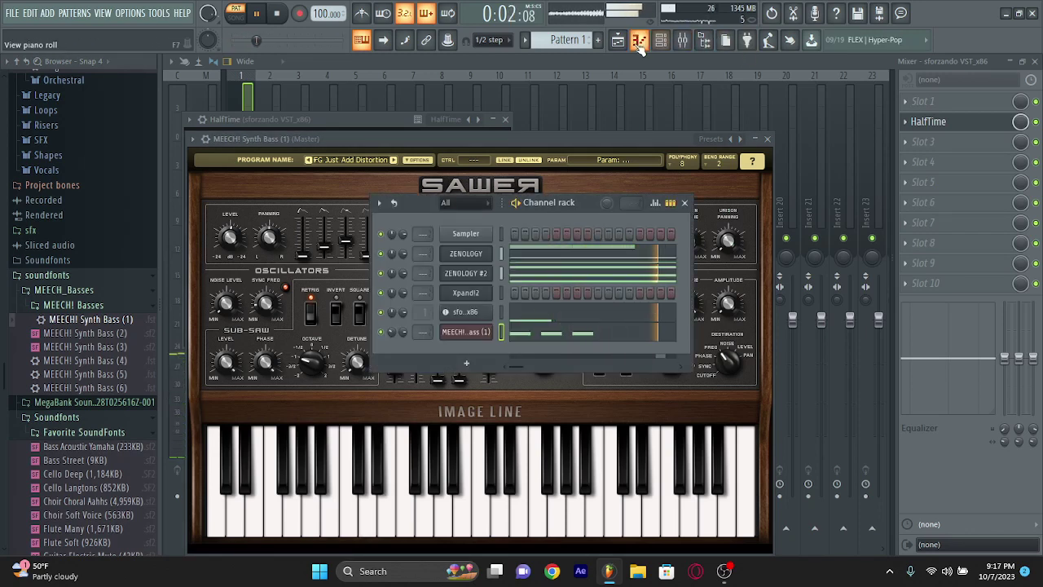
pyautogui.click(640, 44)
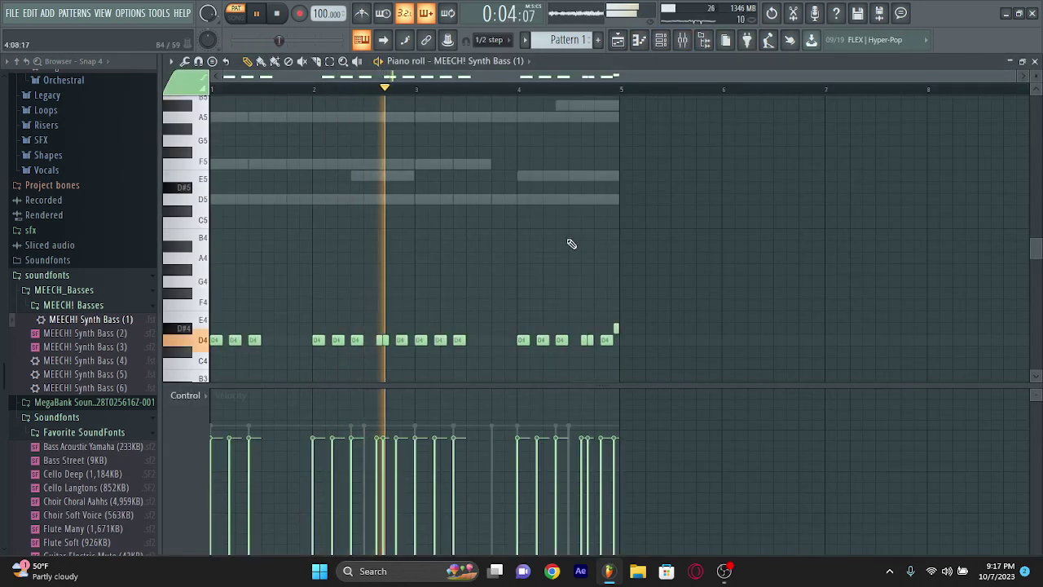
pyautogui.hotkey('ctrl', 'Up')
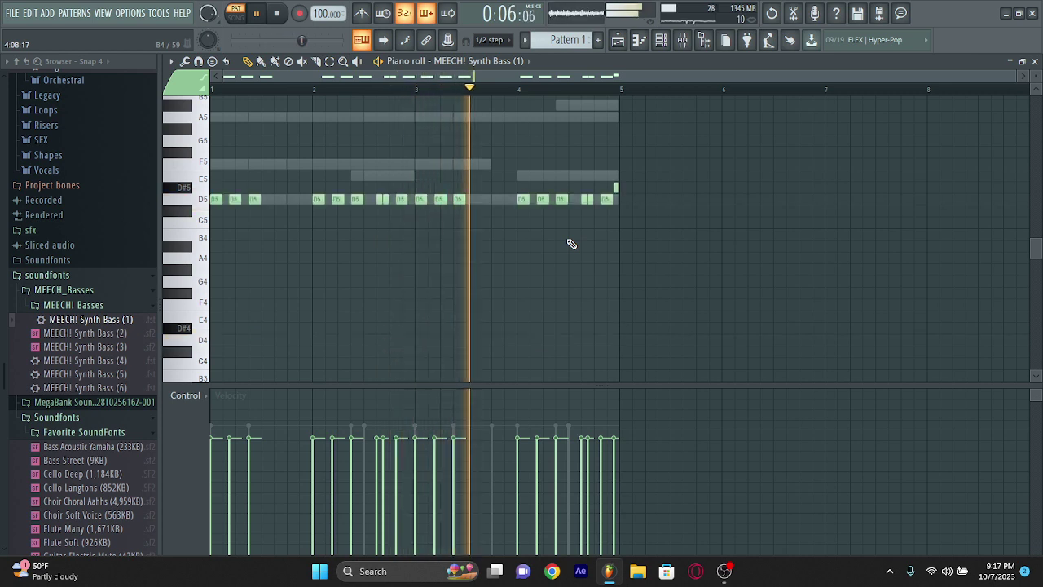
# Solo the MEECH! Synth Bass (1) channel and return to its piano roll
pyautogui.press('F6')
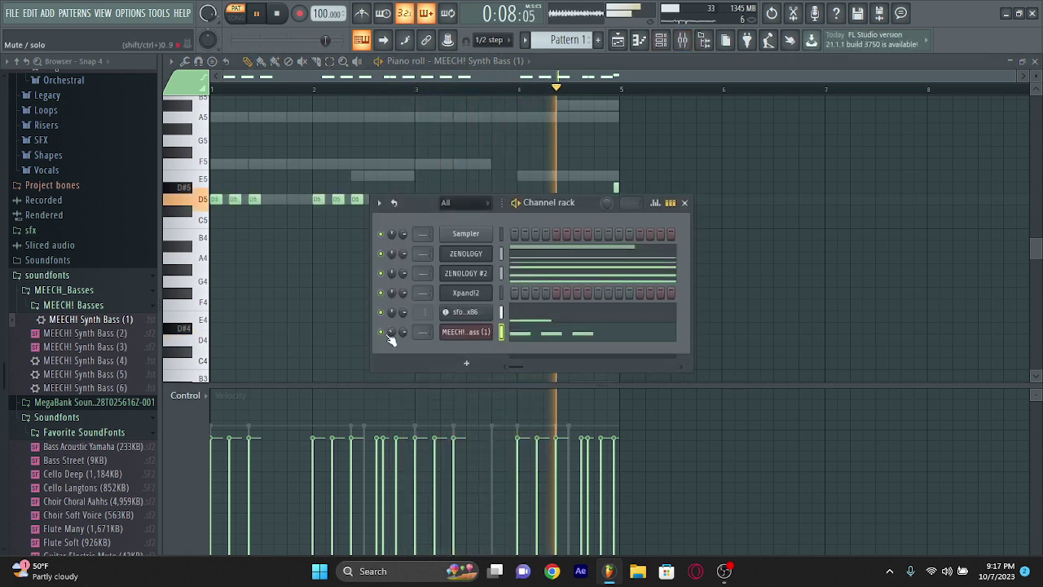
pyautogui.rightClick(390, 335)
pyautogui.press('Escape')
pyautogui.click(641, 48)
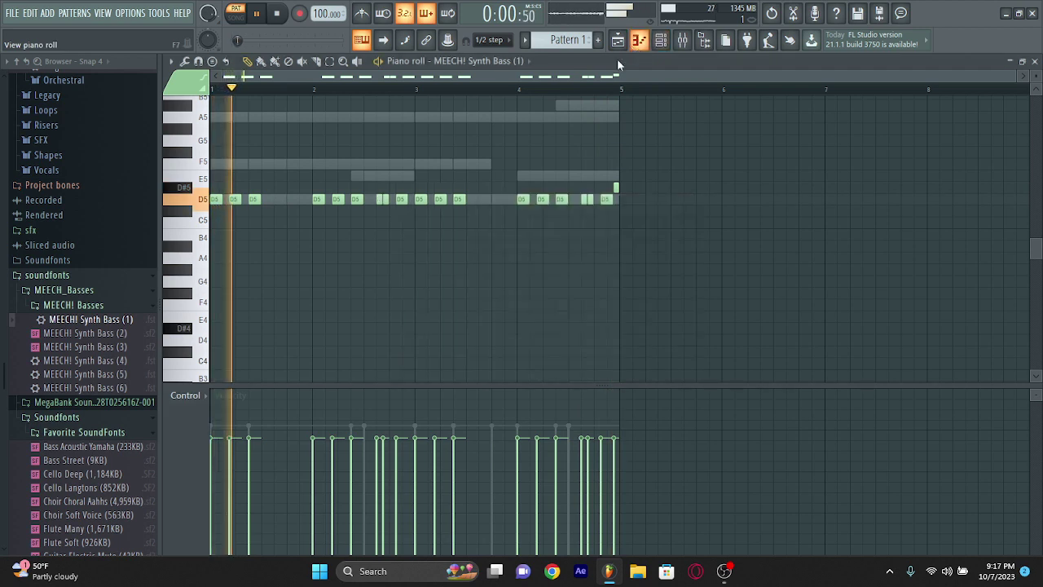
# Lower all the bass notes' velocities well below the ghost notes' level and play the pattern
pyautogui.hotkey('ctrl', 'a')
pyautogui.scroll(5, 457, 220)
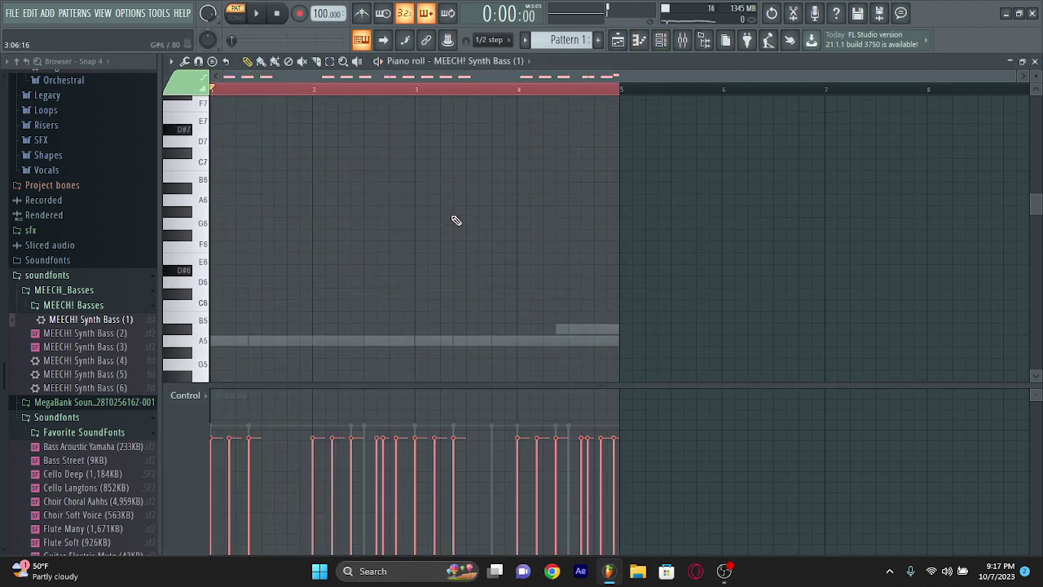
pyautogui.press('space')
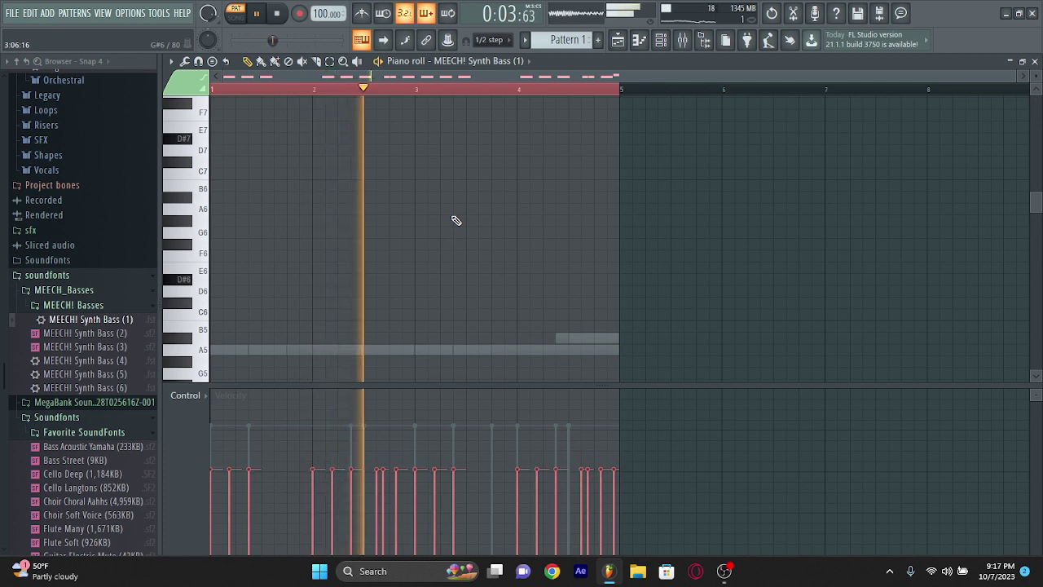
pyautogui.scroll(-5, 456, 220)
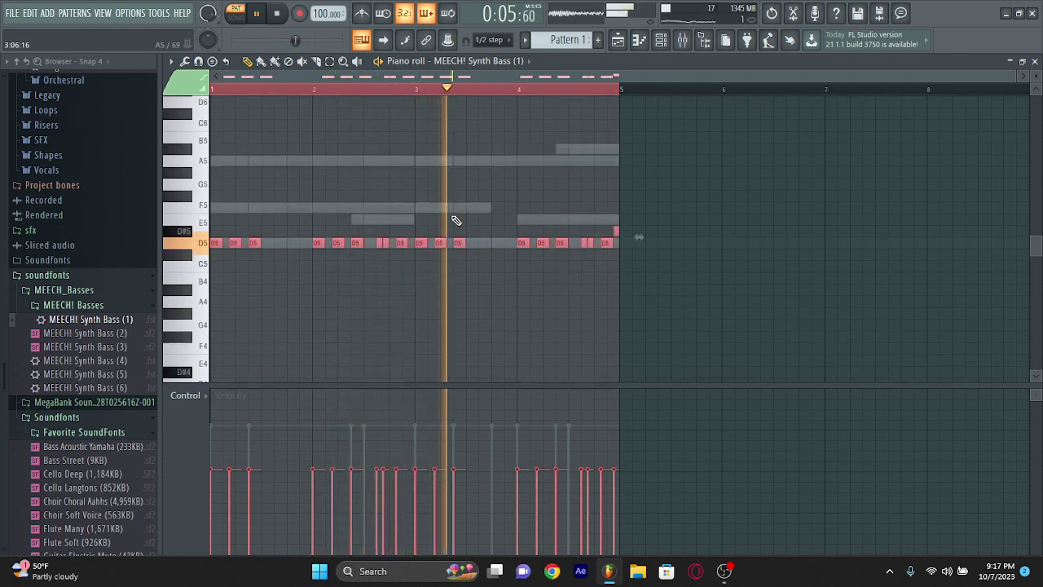
# Transpose the bass notes down one octave to D4 and raise their velocities to the ghost notes' level
pyautogui.hotkey('ctrl', 'Down')
pyautogui.scroll(-3, 457, 220)
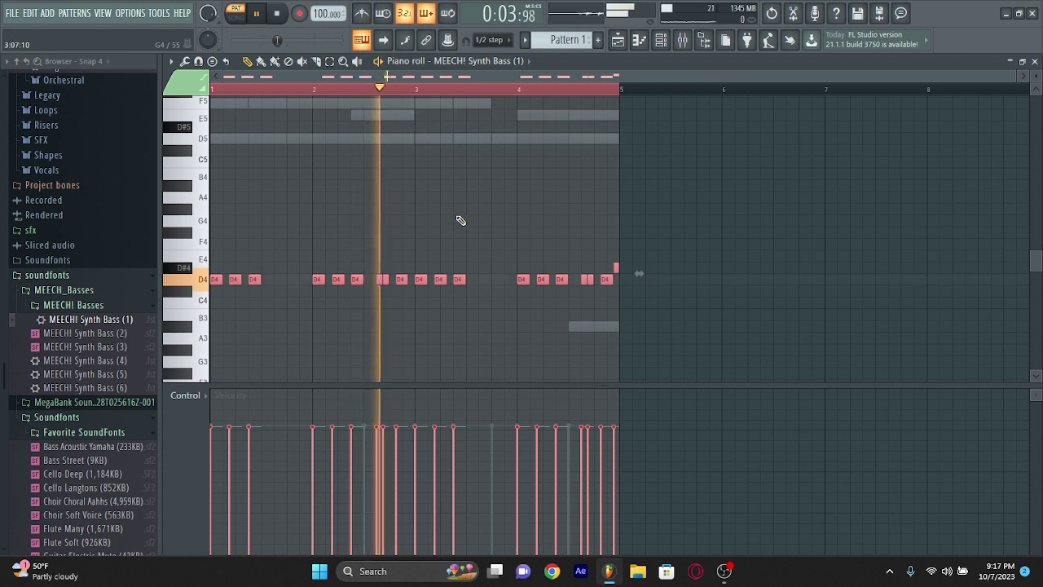
# Transpose the bass notes up one octave to D5 and unsolo the bass channel so all channels play
pyautogui.hotkey('ctrl', 'd')
pyautogui.hotkey('ctrl', 'Up')
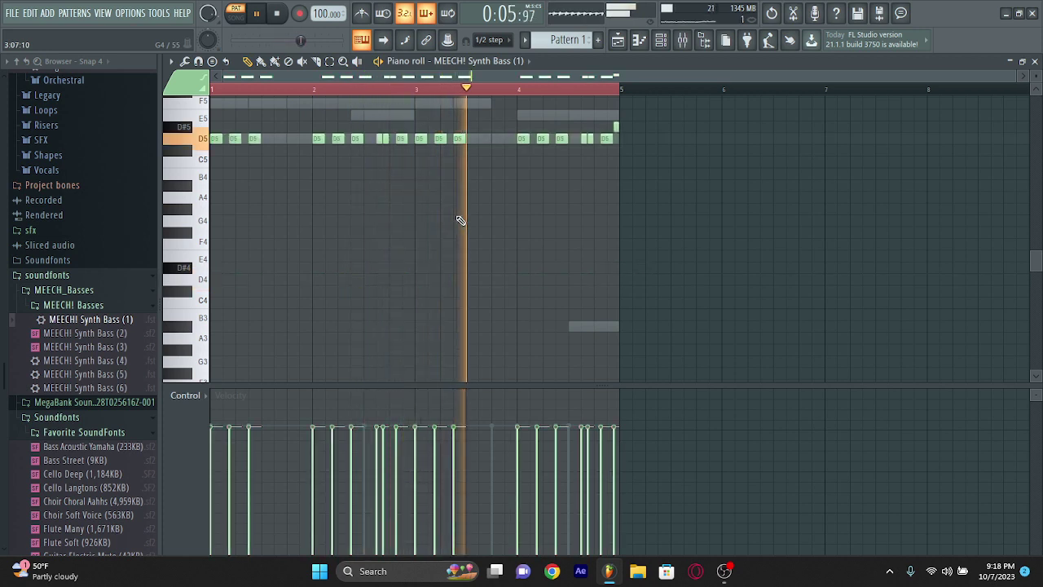
pyautogui.press('F6')
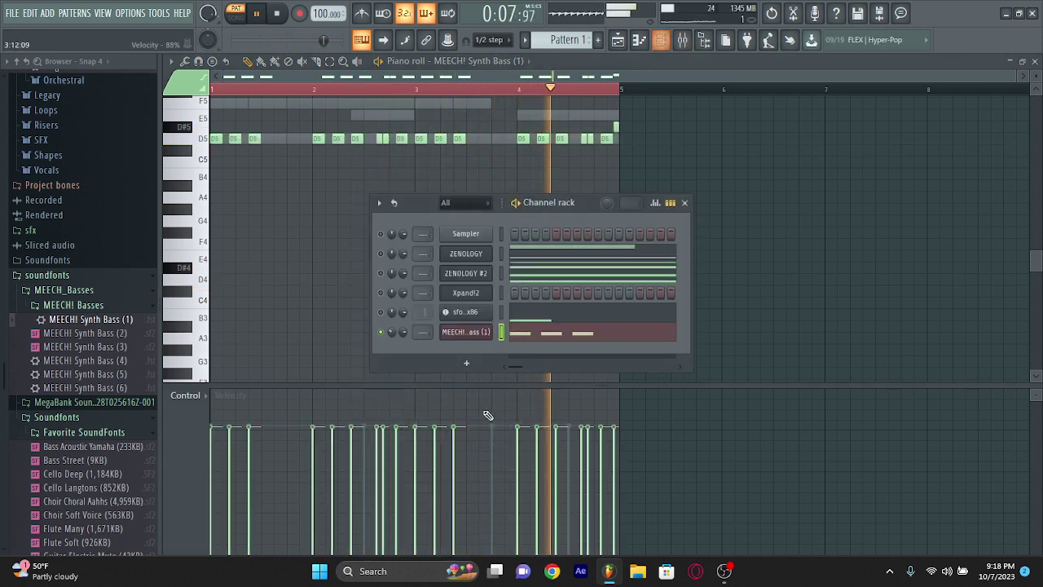
pyautogui.rightClick(381, 334)
pyautogui.click(390, 336)
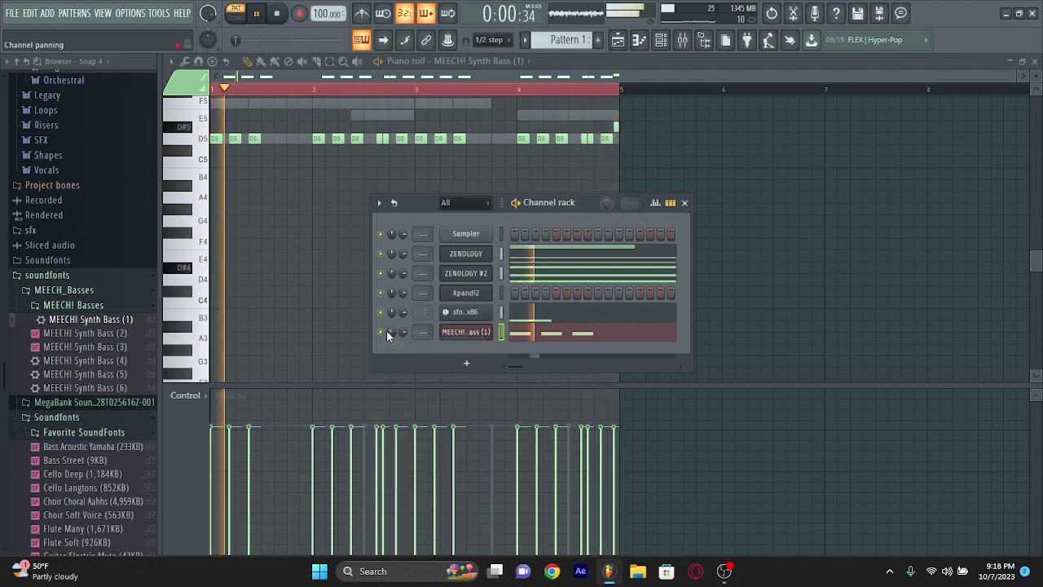
pyautogui.rightClick(391, 332)
pyautogui.click(401, 339)
# Try to replace the bass channel's sound with MEECH! Synth Bass (2) and close the plugin window
pyautogui.click(91, 334)
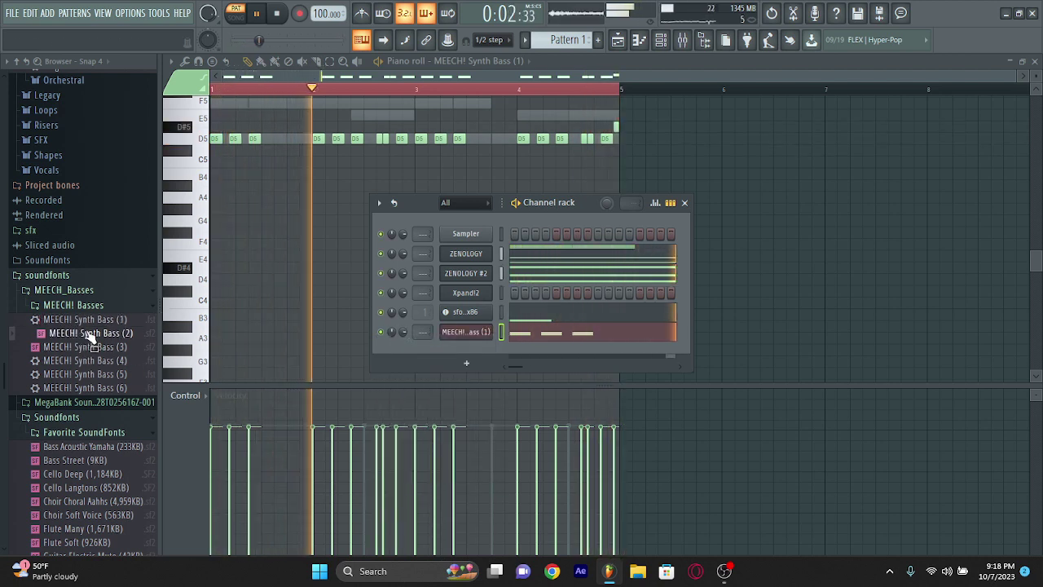
pyautogui.moveTo(93, 336); pyautogui.dragTo(529, 314)
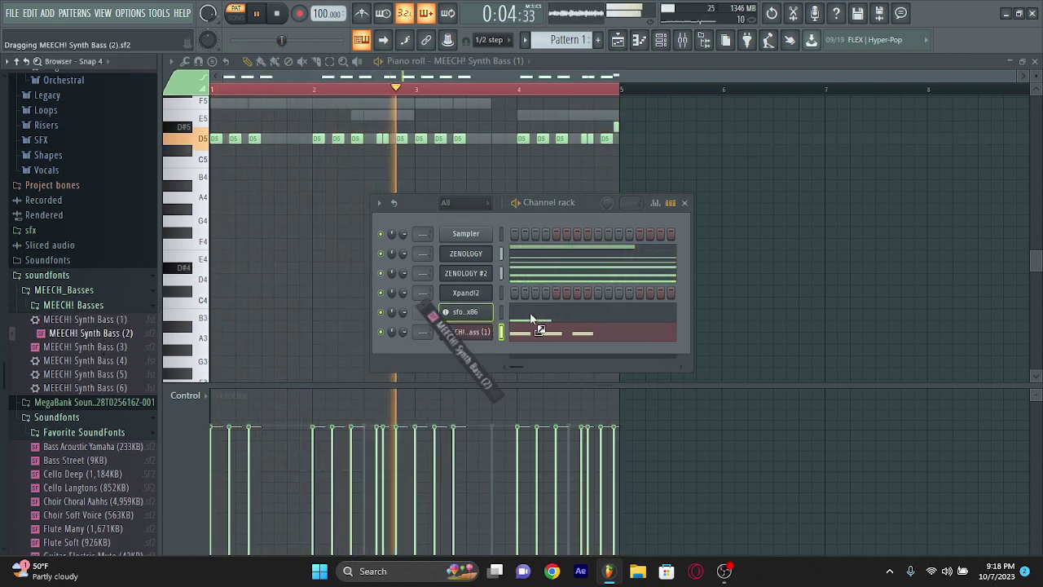
pyautogui.moveTo(474, 338); pyautogui.dragTo(478, 338)
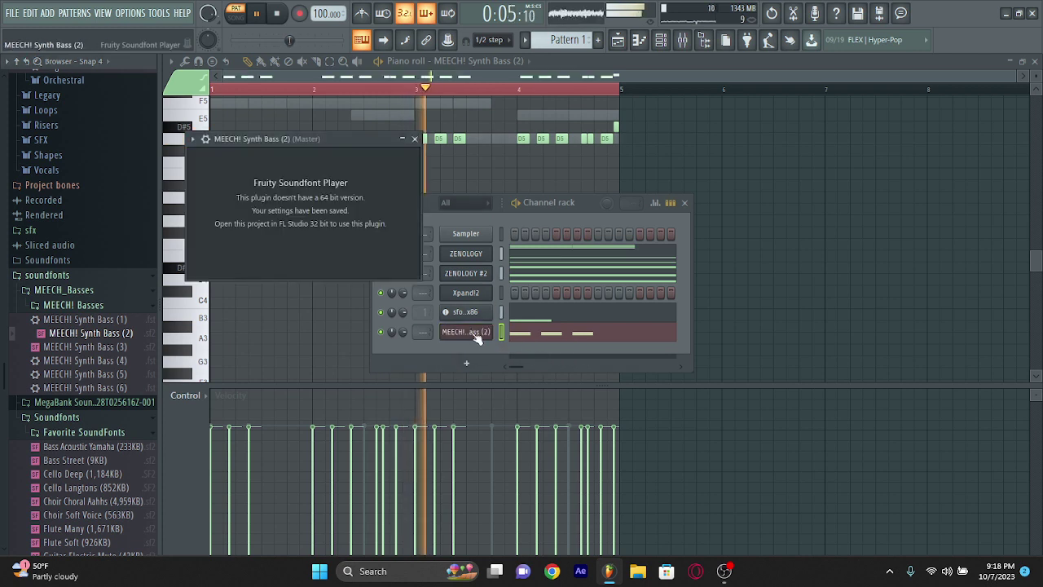
pyautogui.click(415, 139)
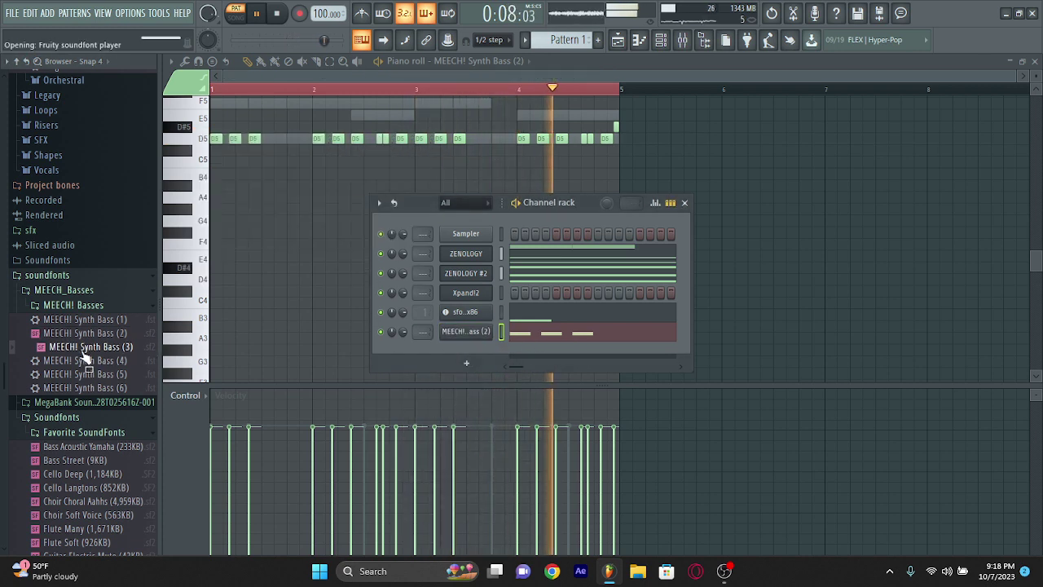
# Add a sforzando VST_x86 channel, loading MEECH! Synth Bass (2) into it and giving it the bass note pattern
pyautogui.click(466, 361)
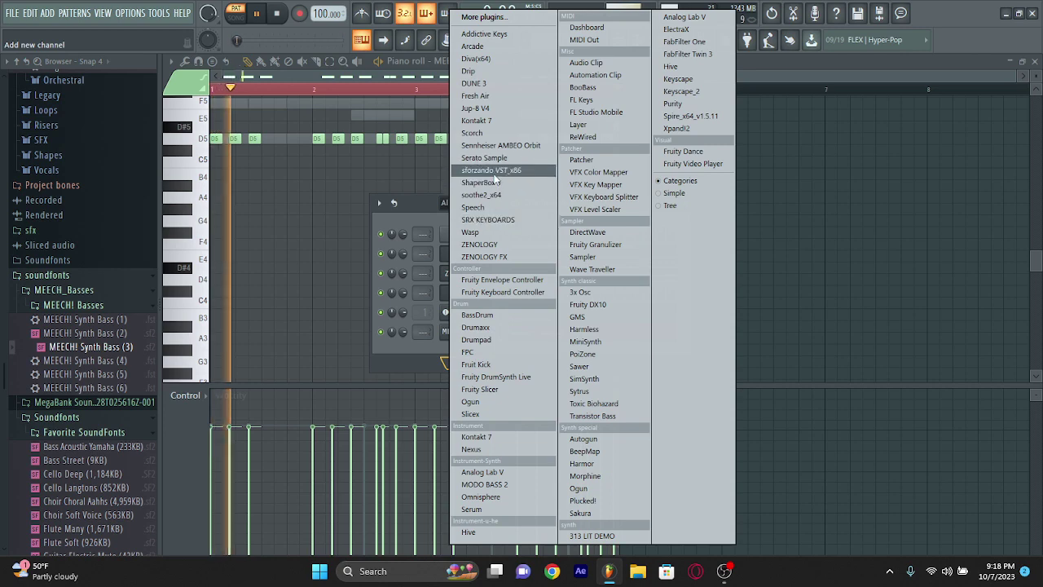
pyautogui.click(493, 172)
pyautogui.moveTo(495, 345); pyautogui.dragTo(497, 346)
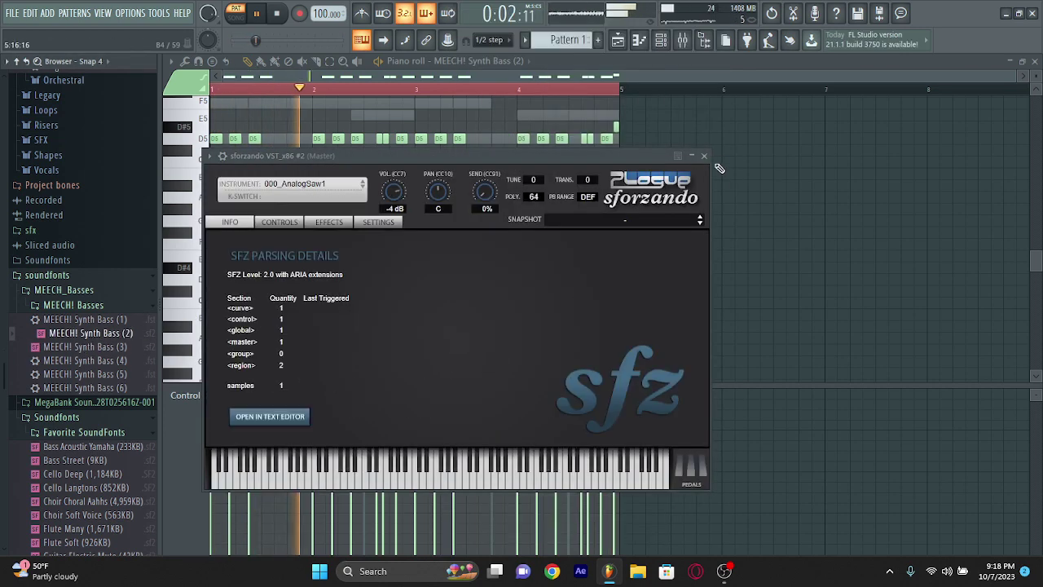
pyautogui.click(693, 156)
pyautogui.click(500, 330)
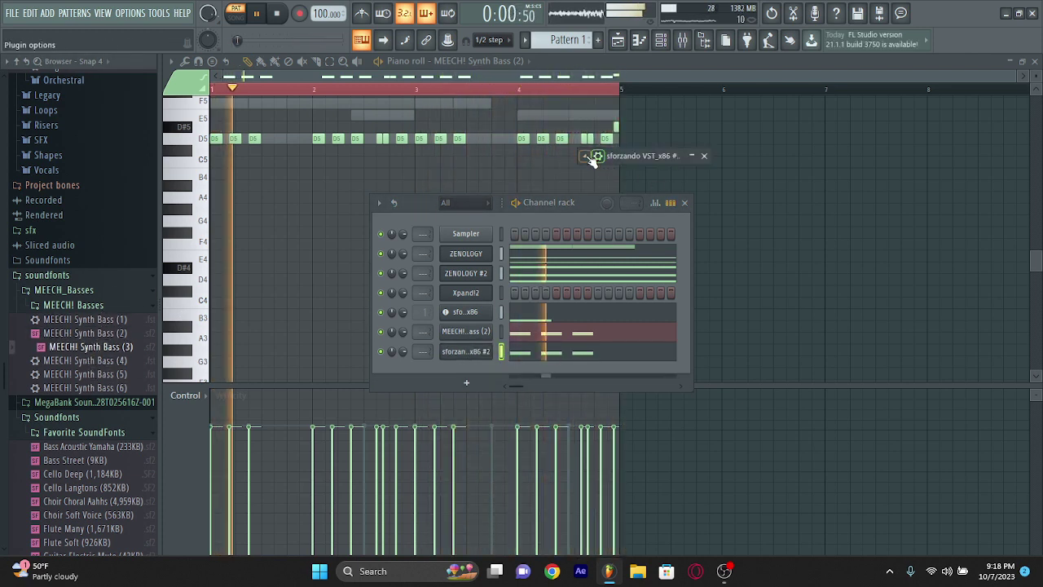
# Load MEECH! Synth Bass (3) into the new sforzando, try MEECH! Synth Bass (4) as well, and close the plugin
pyautogui.click(691, 157)
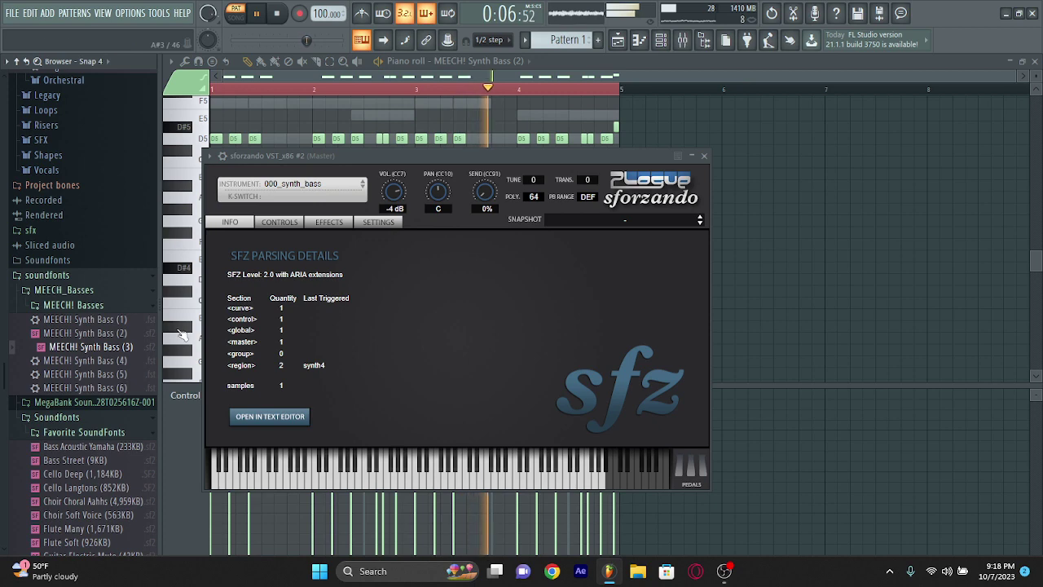
pyautogui.moveTo(419, 336); pyautogui.dragTo(418, 338)
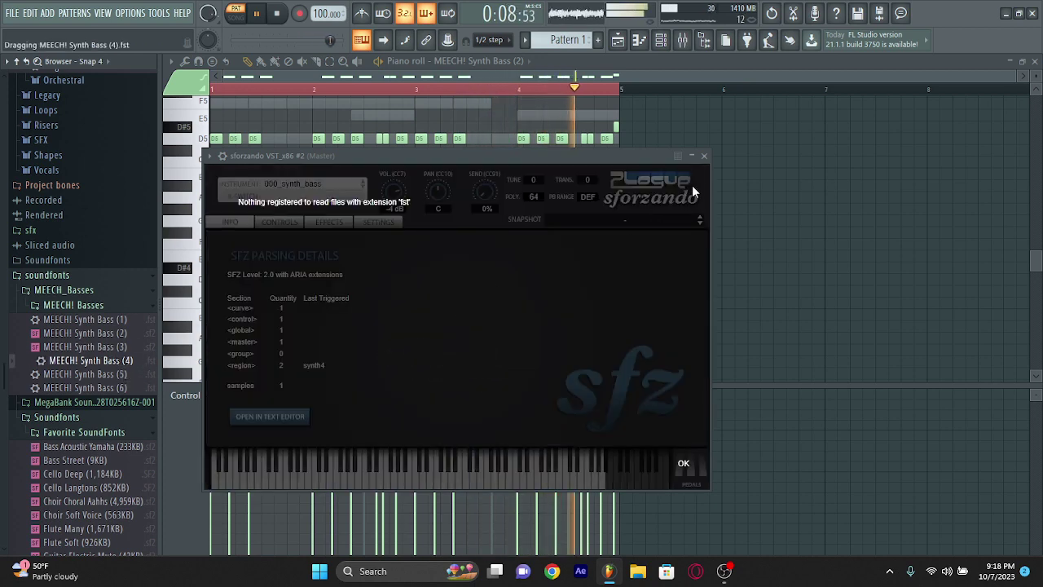
pyautogui.click(706, 159)
# Delete the second sforzando channel from the channel rack
pyautogui.rightClick(487, 351)
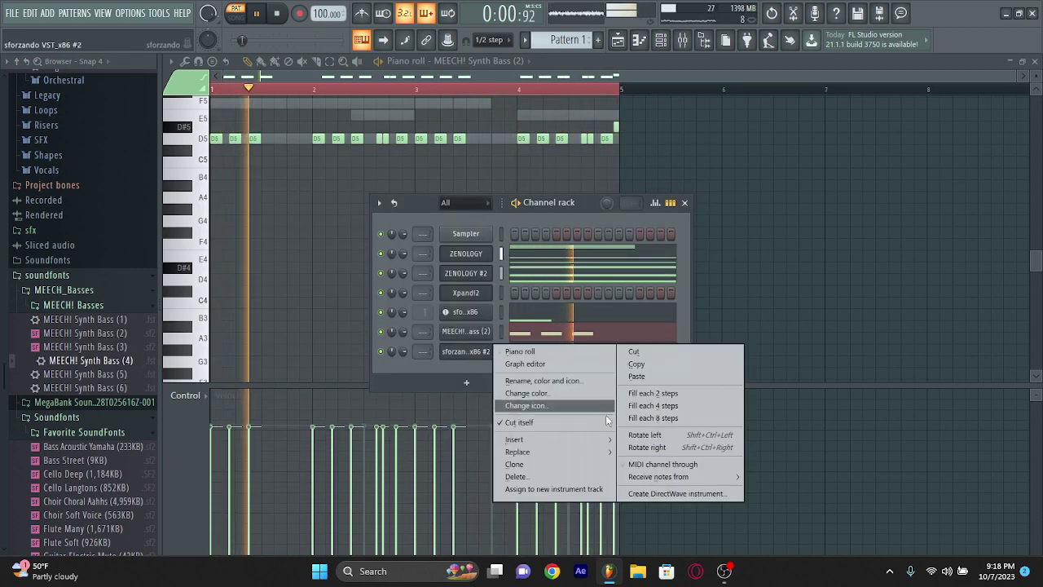
pyautogui.click(547, 478)
pyautogui.click(587, 318)
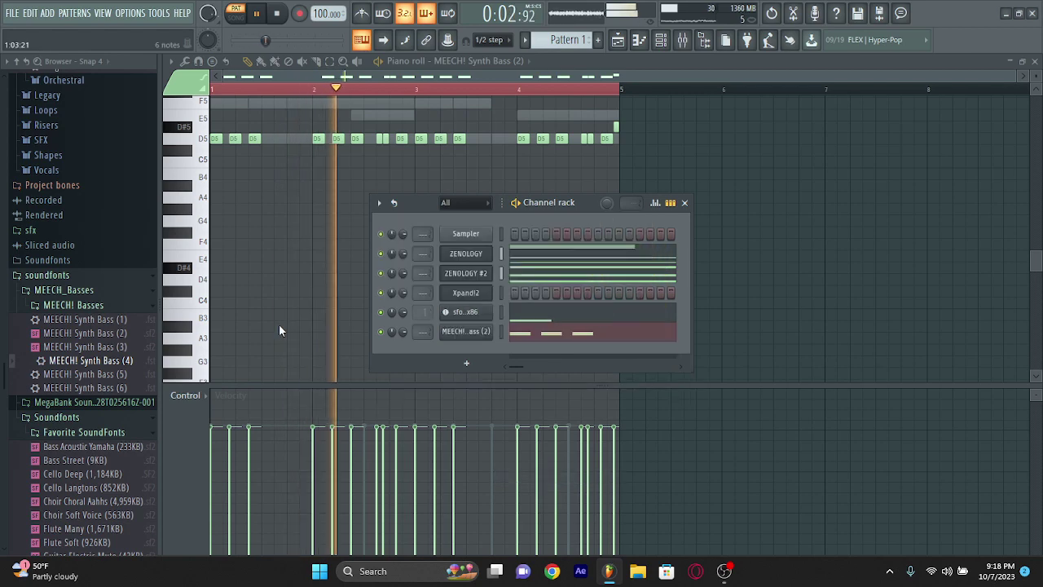
# Load MEECH! Synth Bass (6) into the bass channel and open its piano roll
pyautogui.moveTo(151, 387); pyautogui.dragTo(478, 342)
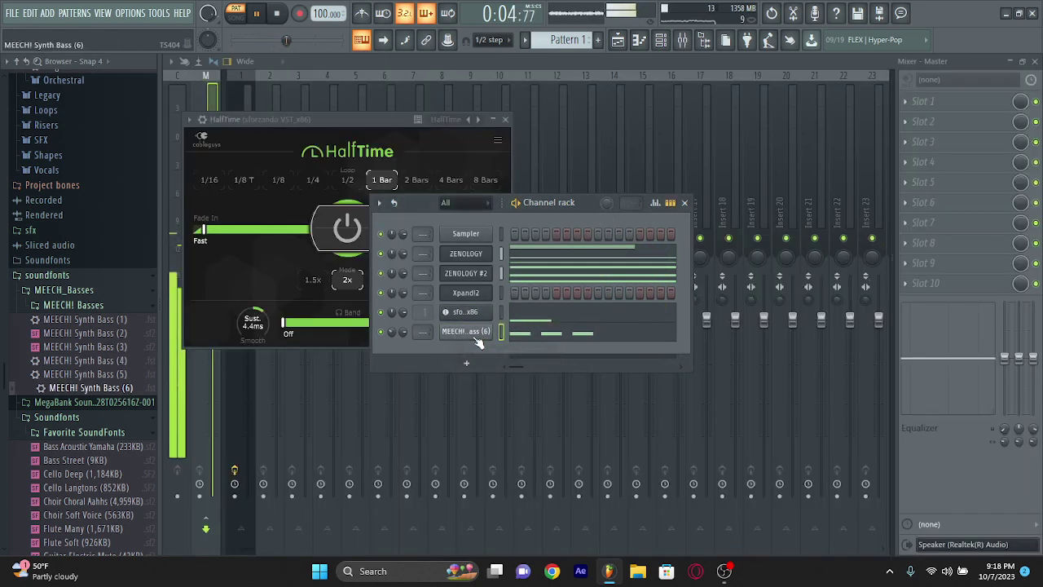
pyautogui.click(640, 45)
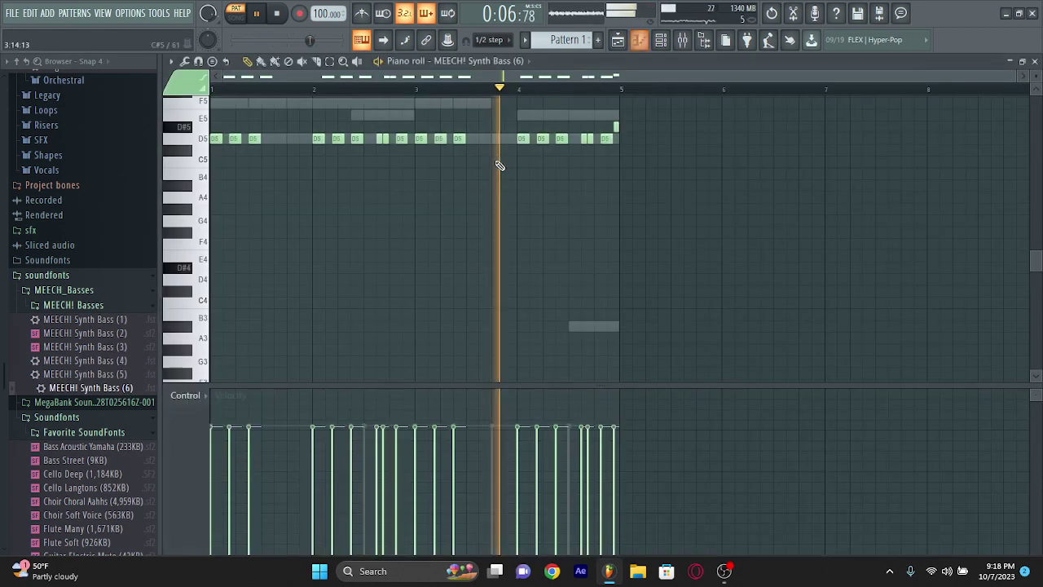
# Preview the bass sound on lower keys around A#3 and reopen the channel rack
pyautogui.scroll(2, 499, 166)
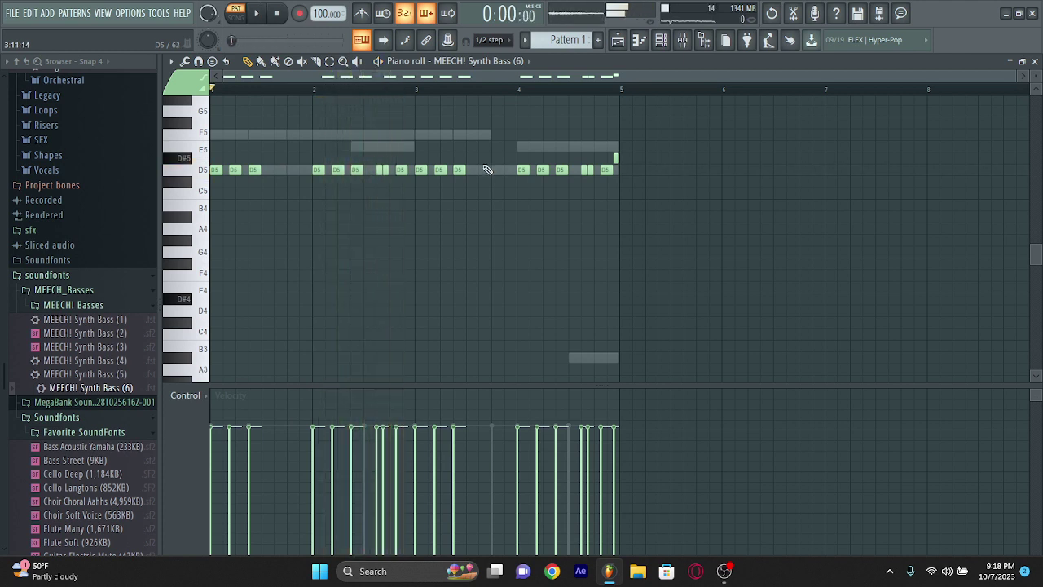
pyautogui.scroll(-5, 406, 222)
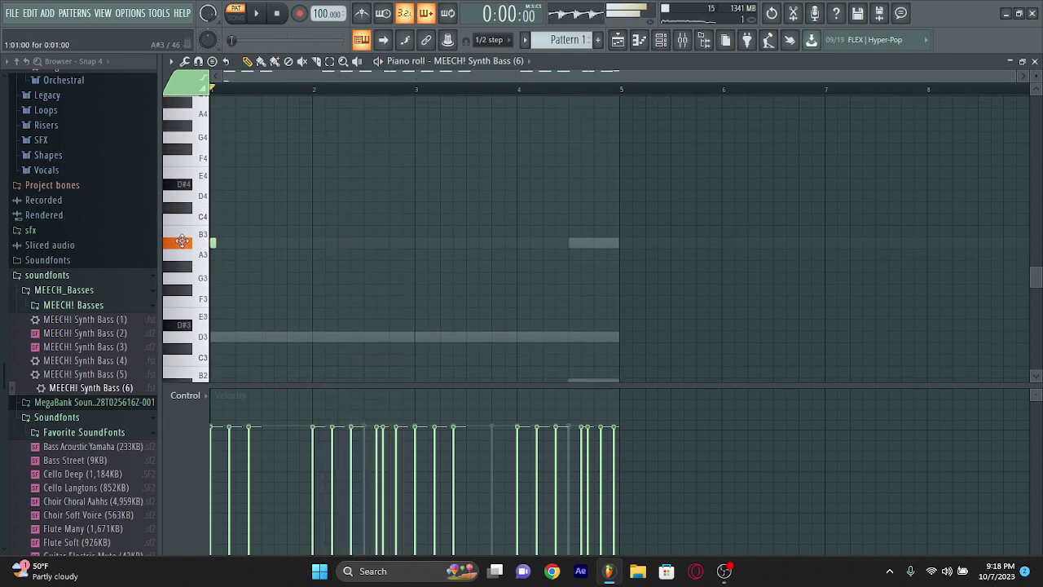
pyautogui.scroll(4, 229, 168)
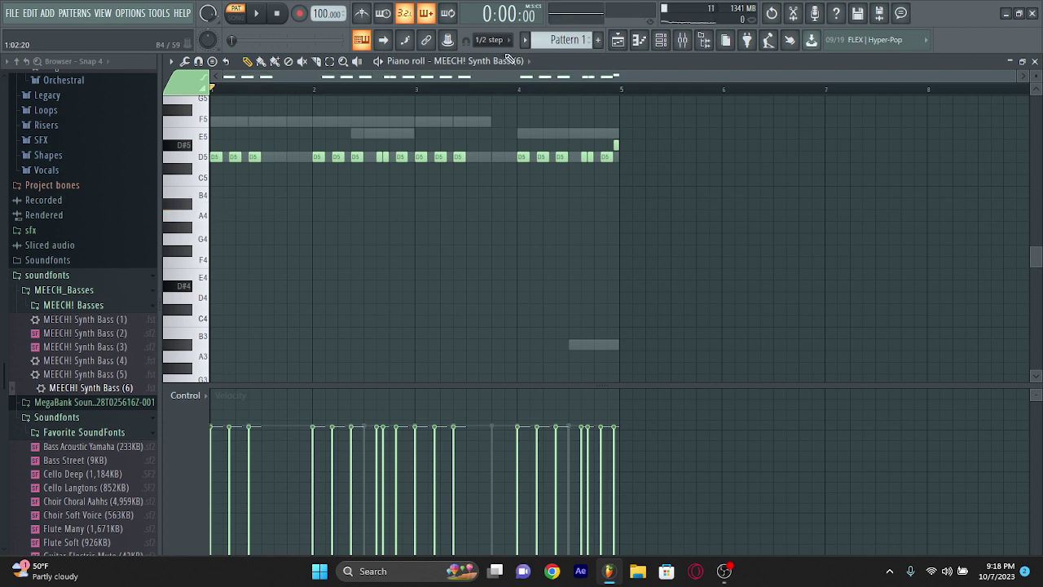
pyautogui.click(660, 42)
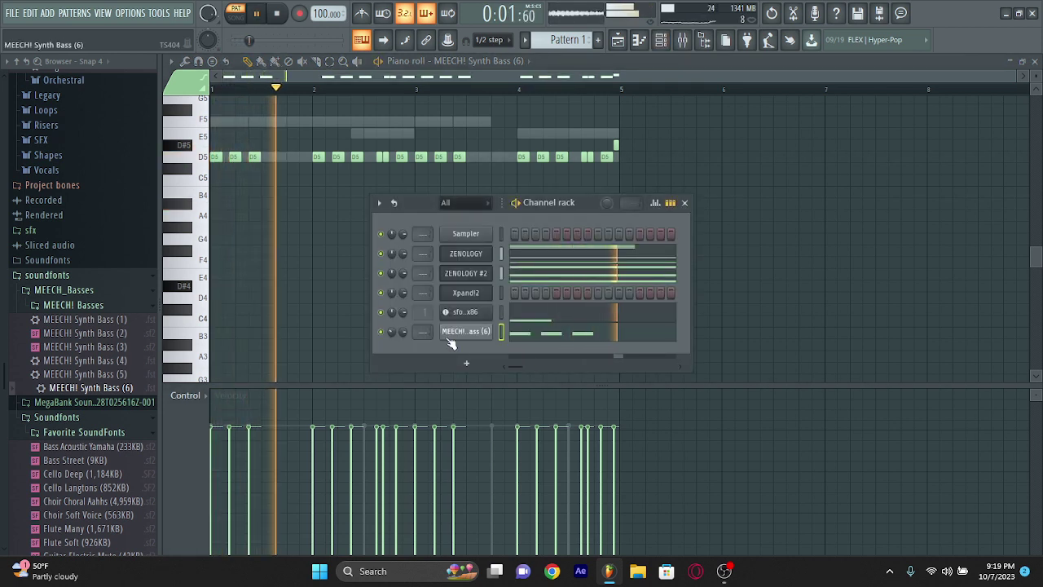
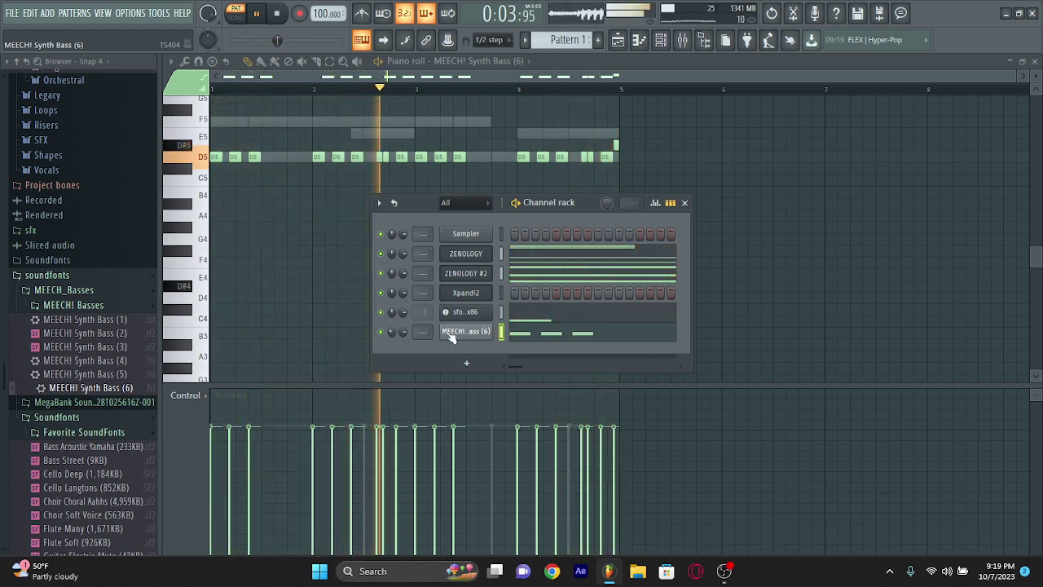
# Close the channel rack, try an A#4 bass note at the start of bar 4, and delete that note
pyautogui.press('F6')
pyautogui.scroll(3, 469, 174)
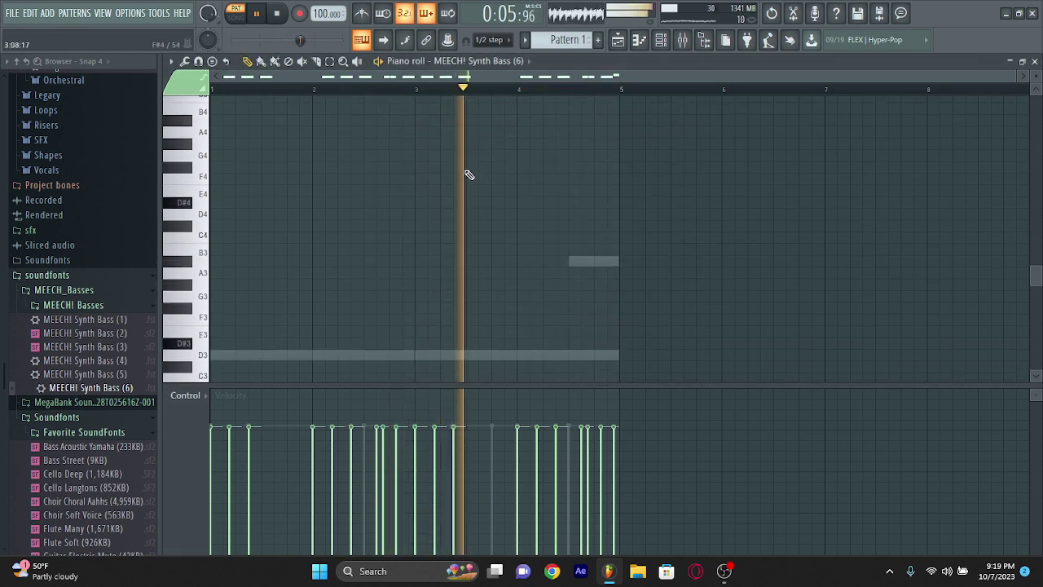
pyautogui.scroll(1, 469, 175)
pyautogui.click(603, 222)
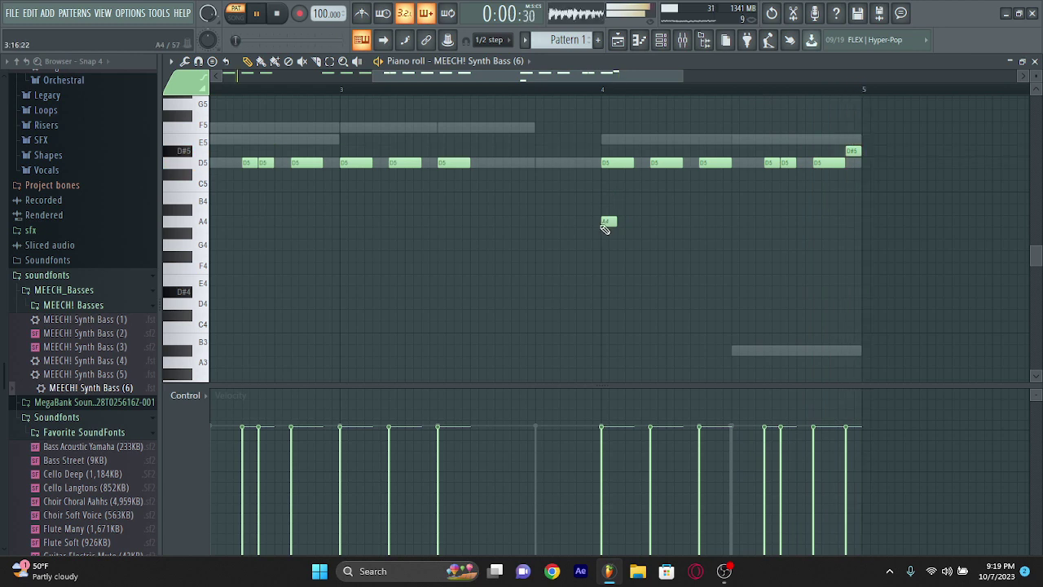
pyautogui.scroll(2, 598, 222)
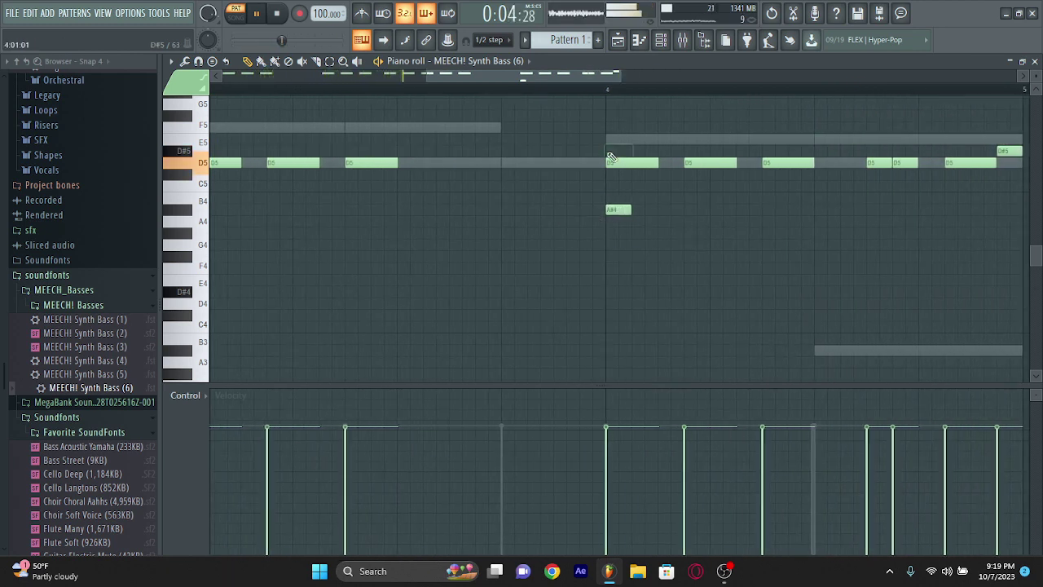
pyautogui.scroll(2, 602, 209)
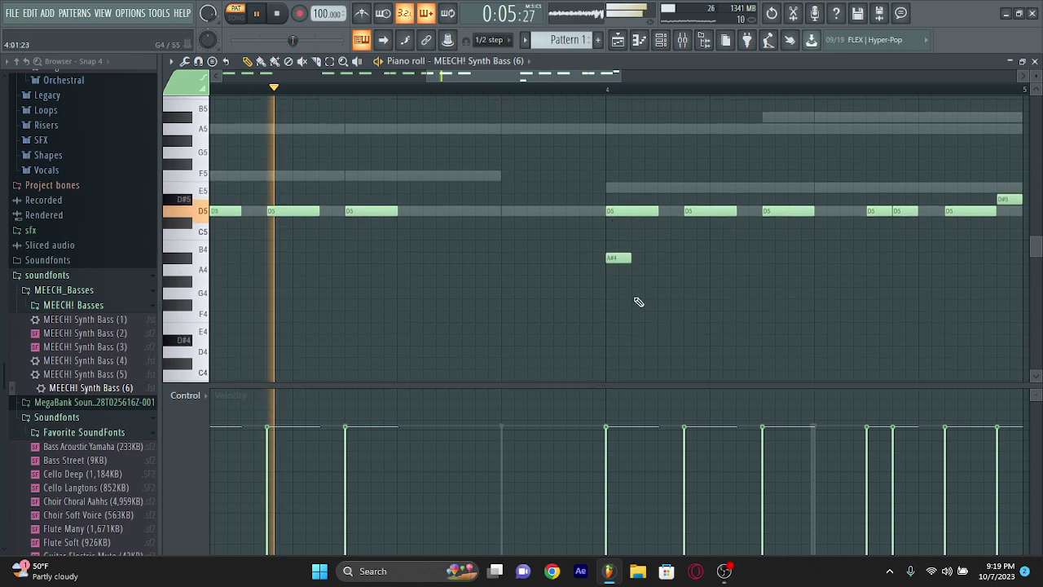
pyautogui.rightClick(623, 259)
pyautogui.scroll(-4, 624, 260)
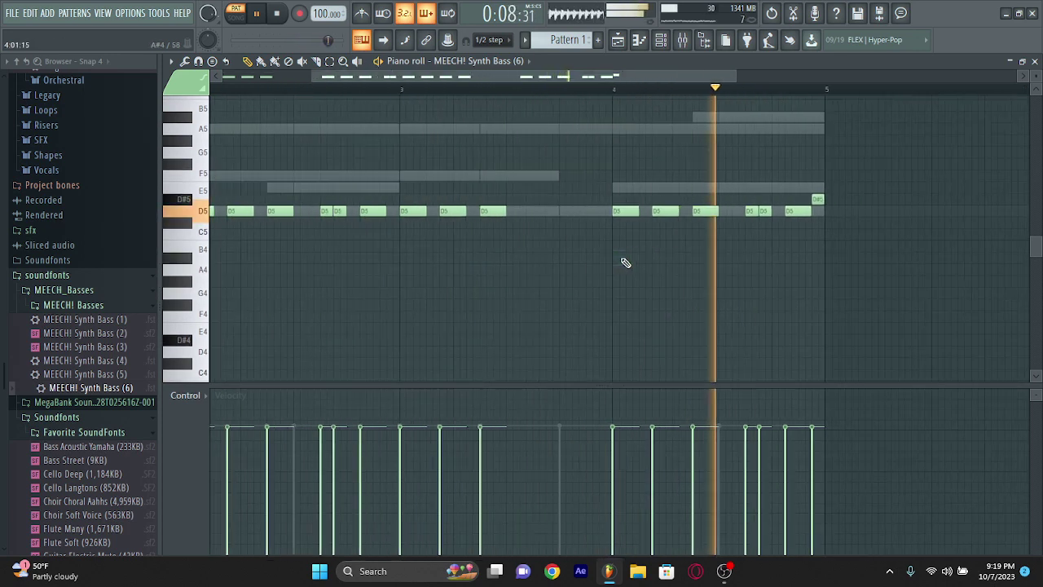
pyautogui.scroll(-1, 624, 264)
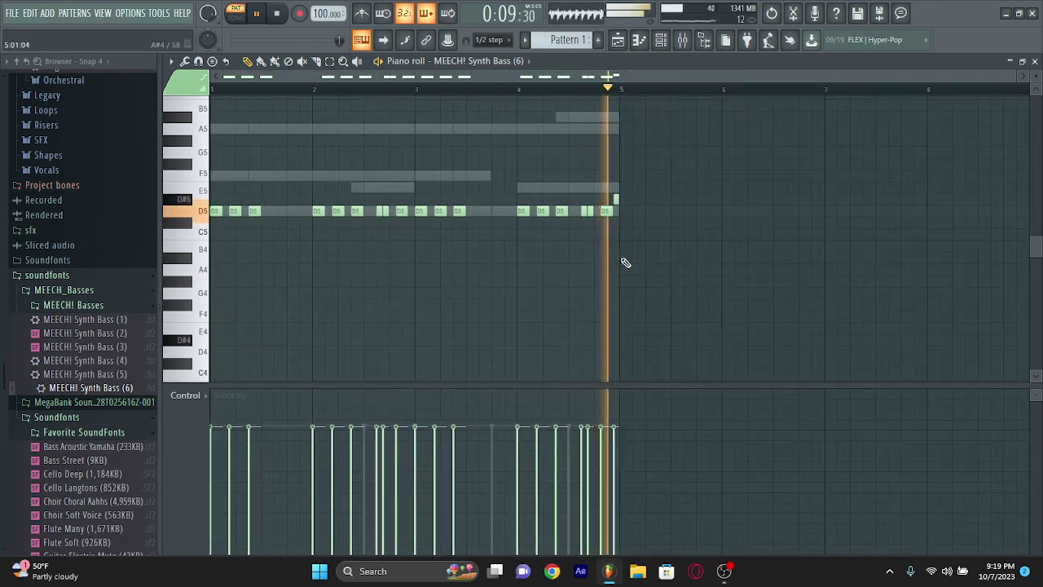
# Show the channel rack and mute the MEECH! Synth Bass (6) channel
pyautogui.click(672, 47)
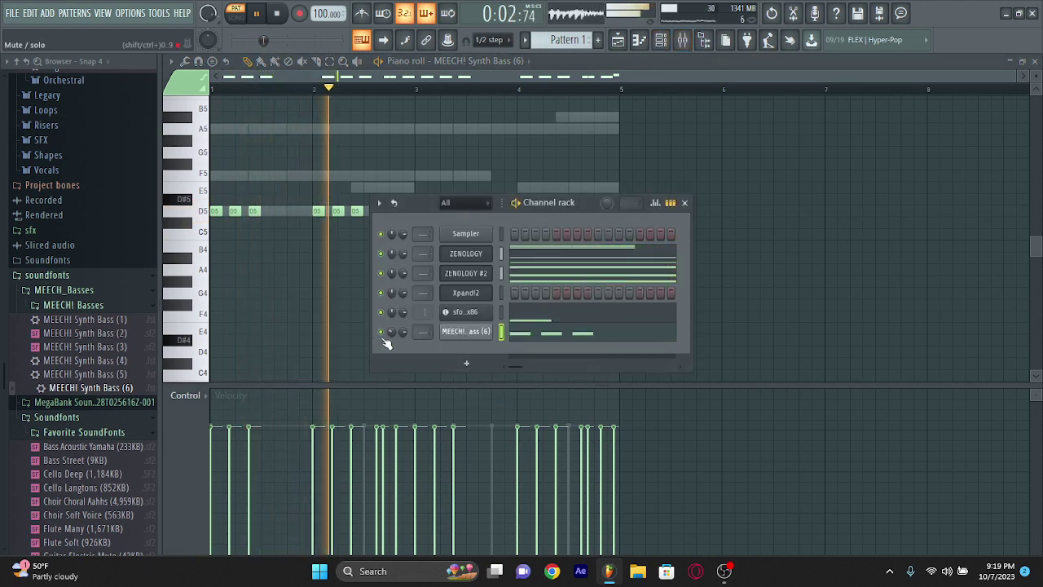
pyautogui.click(466, 363)
pyautogui.press('Escape')
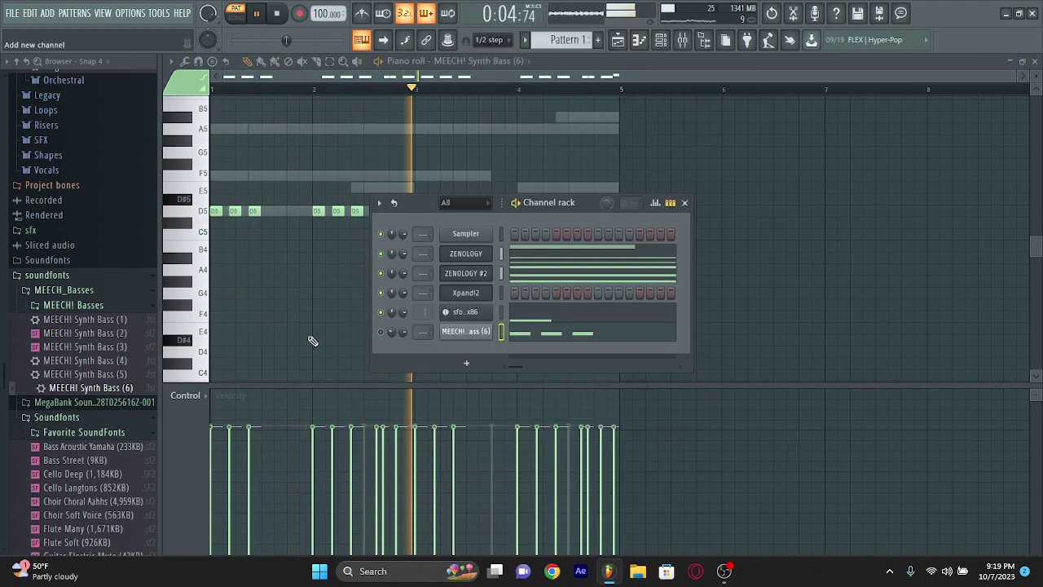
# Browse to the Snares folder of the michigan-baby drum kit and audition its snares, including Snare - Best
pyautogui.scroll(15, 36, 305)
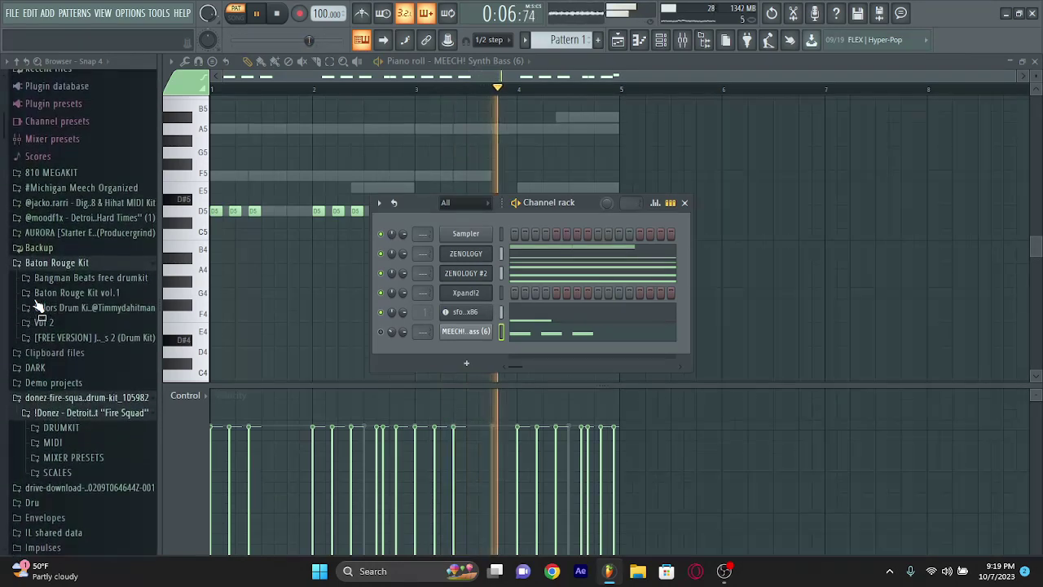
pyautogui.scroll(-8, 37, 305)
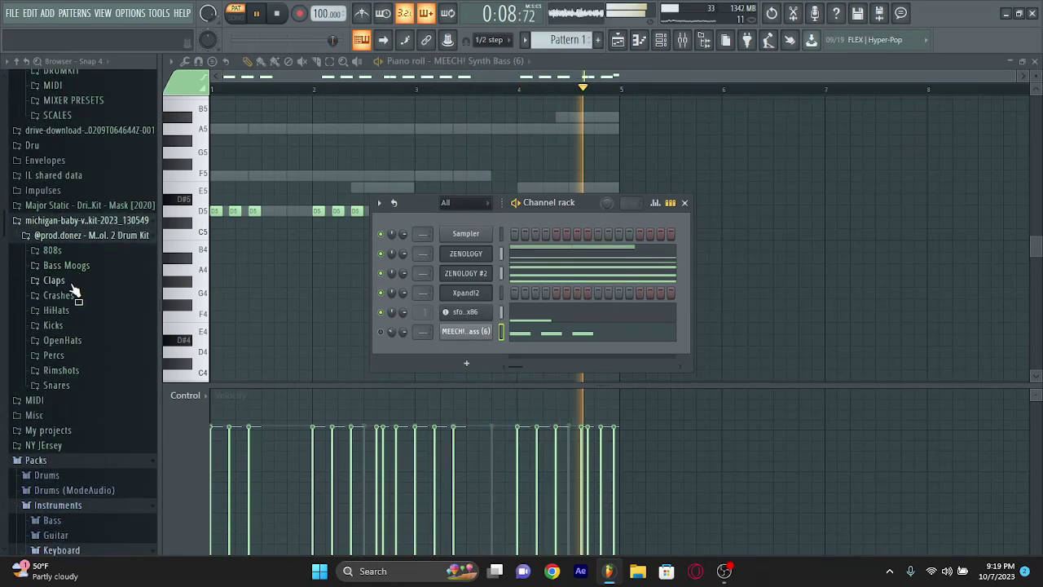
pyautogui.click(70, 384)
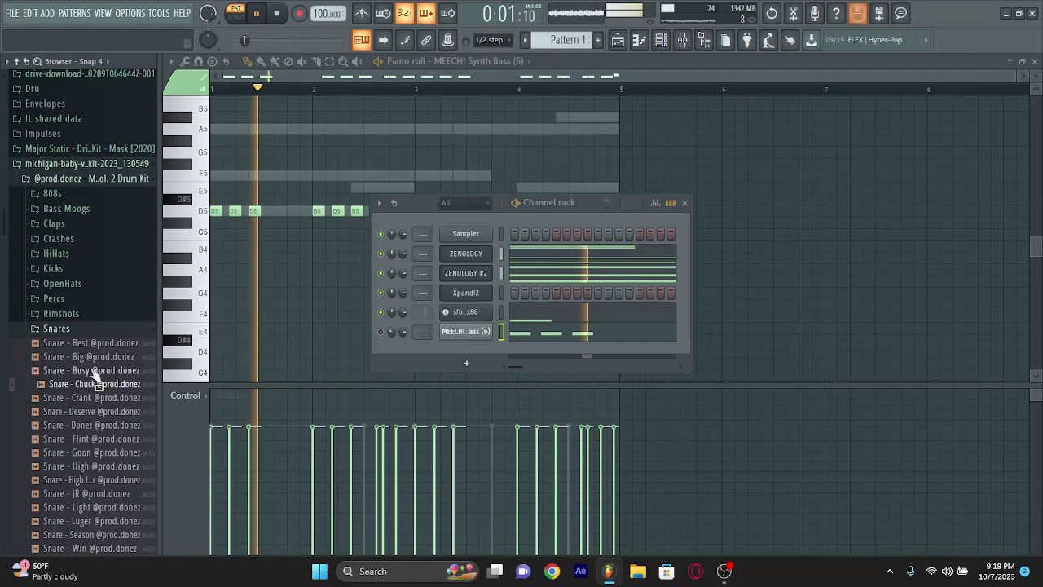
pyautogui.click(85, 346)
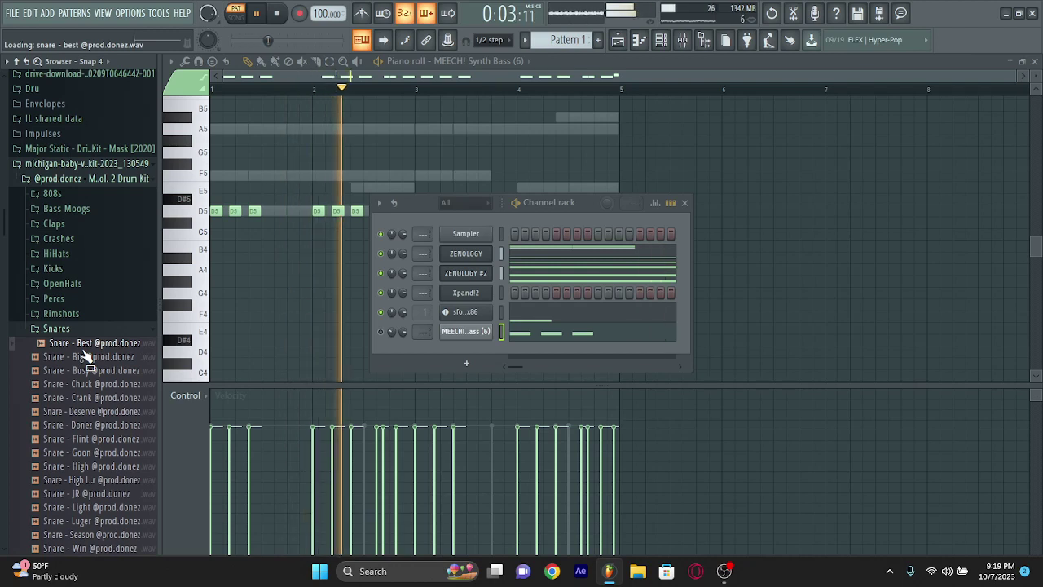
pyautogui.click(72, 330)
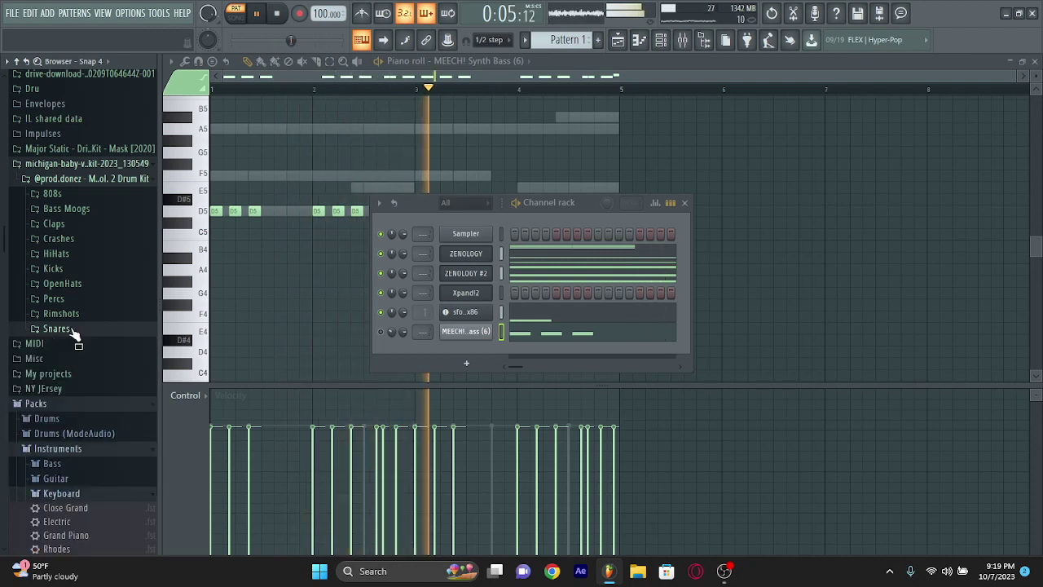
pyautogui.click(75, 328)
pyautogui.click(73, 329)
# Look through the kit's Percs folder and audition samples from its Bongos and Chants subfolders, including Chant - Donez
pyautogui.click(53, 298)
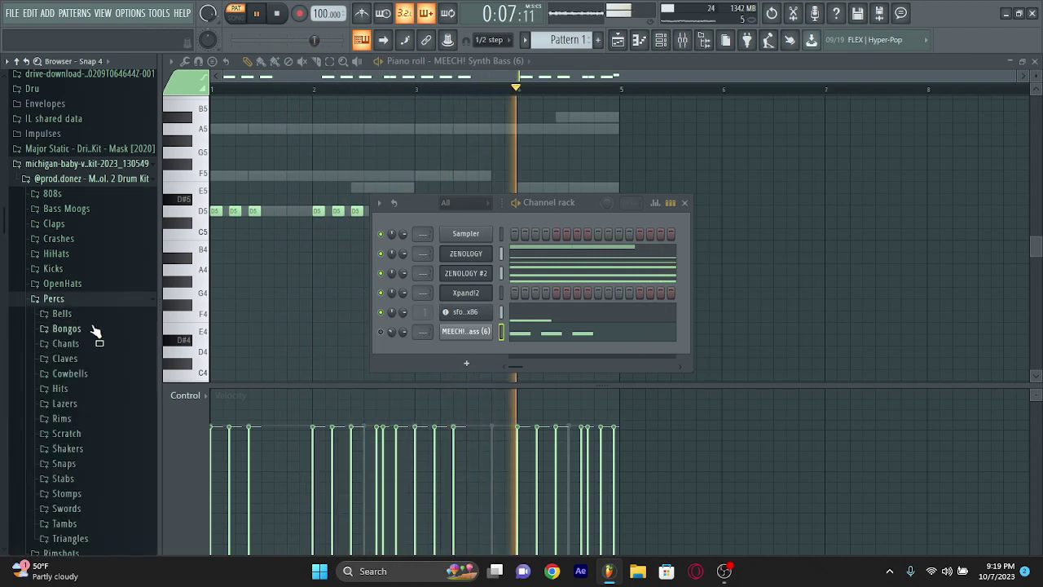
pyautogui.click(83, 317)
pyautogui.scroll(-2, 122, 341)
pyautogui.click(98, 341)
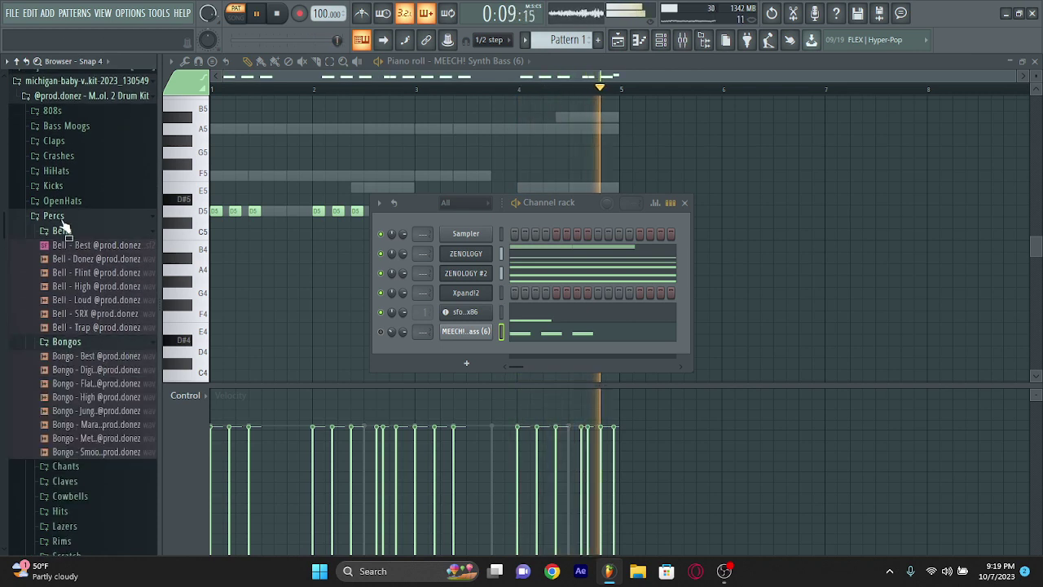
pyautogui.click(63, 232)
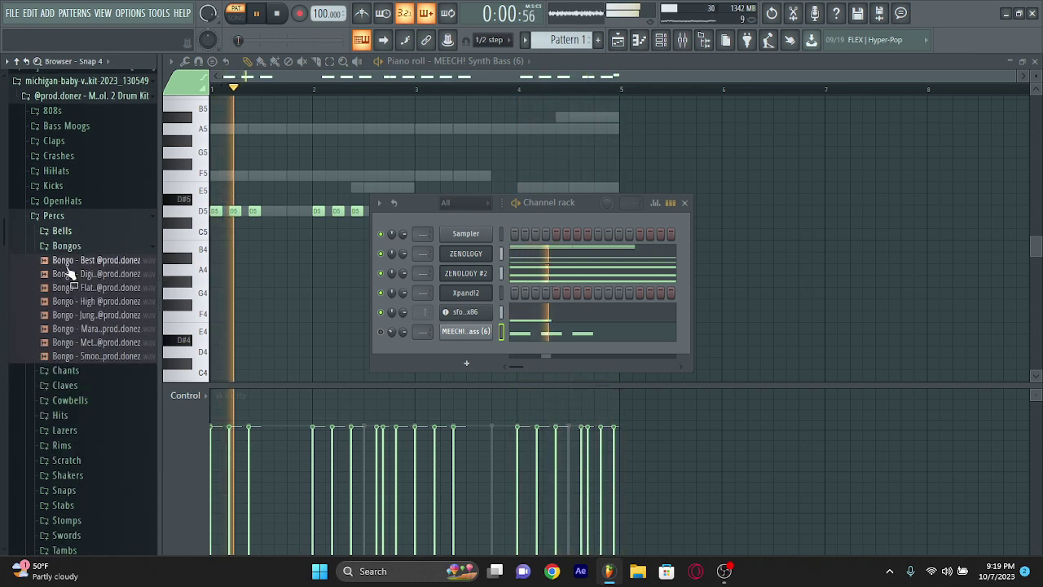
pyautogui.click(91, 345)
pyautogui.click(118, 369)
pyautogui.click(120, 329)
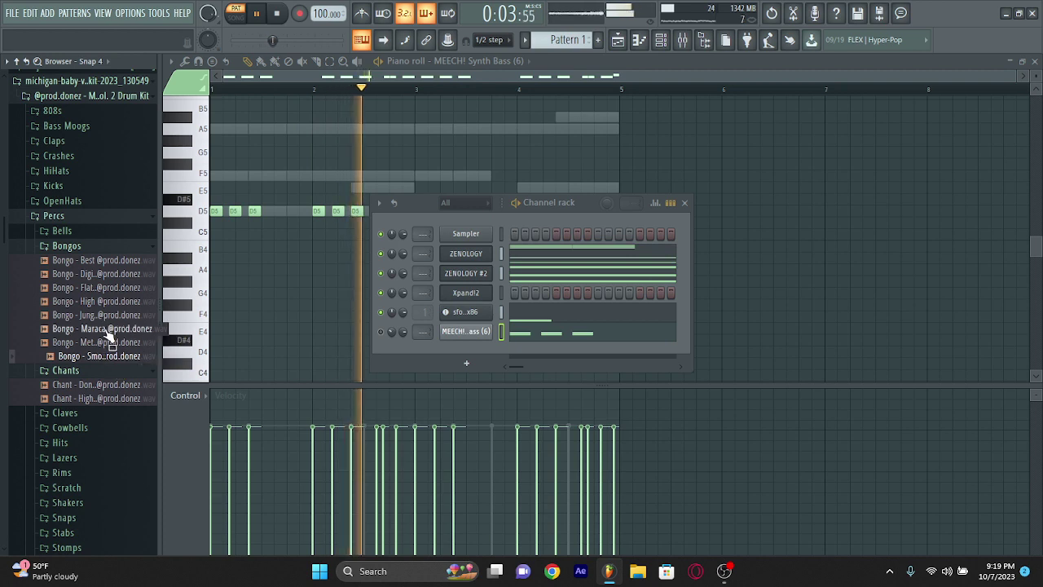
pyautogui.click(73, 246)
pyautogui.click(91, 291)
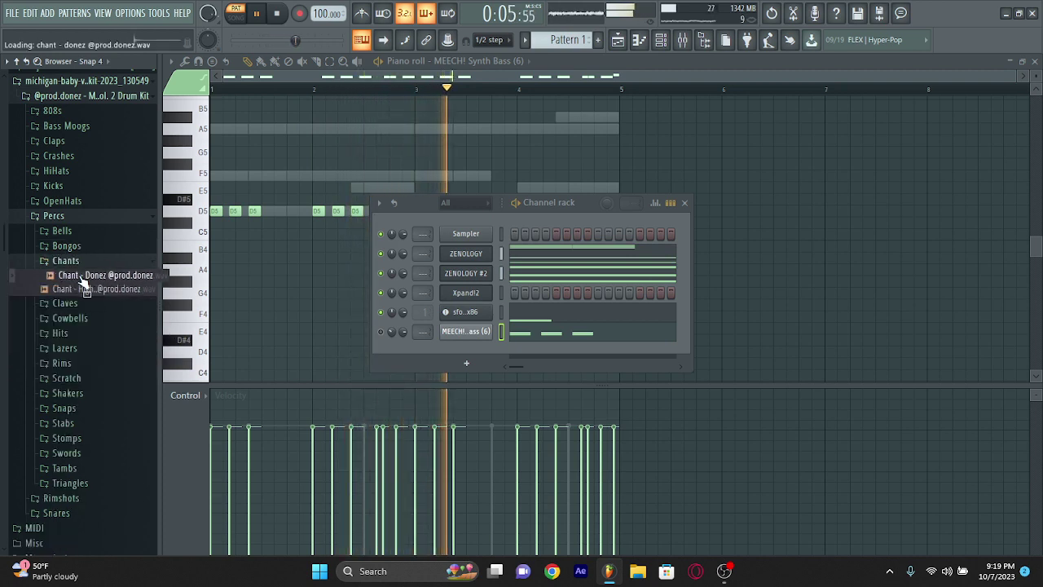
# Add the Clav - Classic sample from the Claves folder to the channel rack as a new channel
pyautogui.click(79, 261)
pyautogui.click(82, 277)
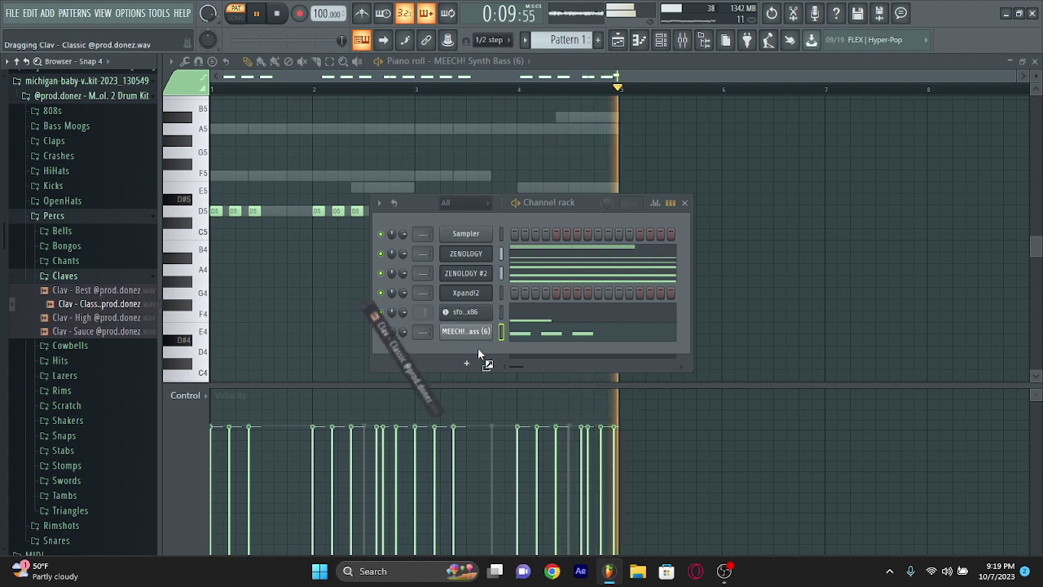
pyautogui.moveTo(478, 347); pyautogui.dragTo(478, 350)
pyautogui.click(65, 275)
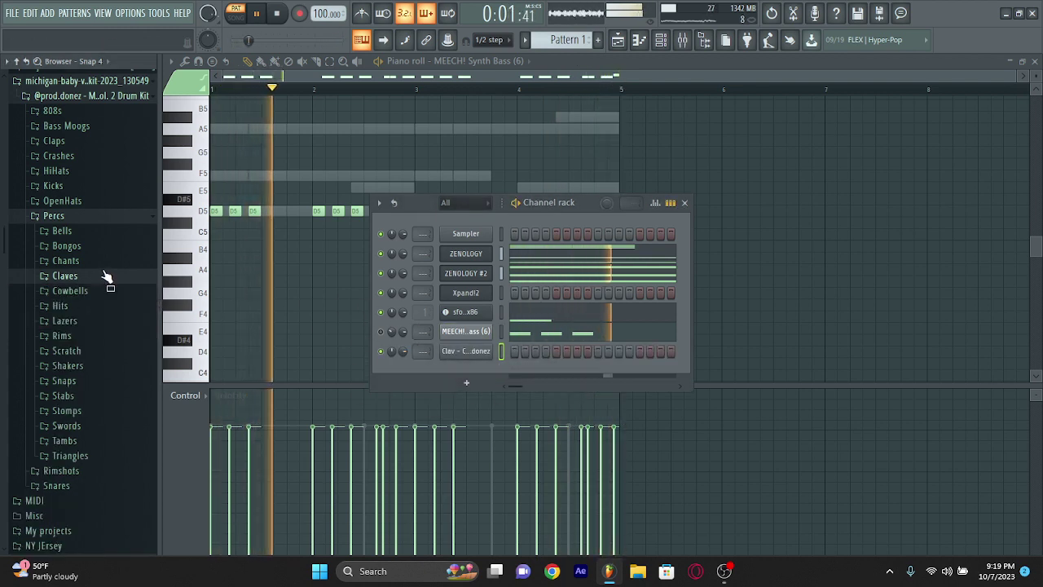
# Audition rim and shaker samples in the Percs folder, including Rim - Cali and Shaker - Donez
pyautogui.click(77, 335)
pyautogui.click(106, 363)
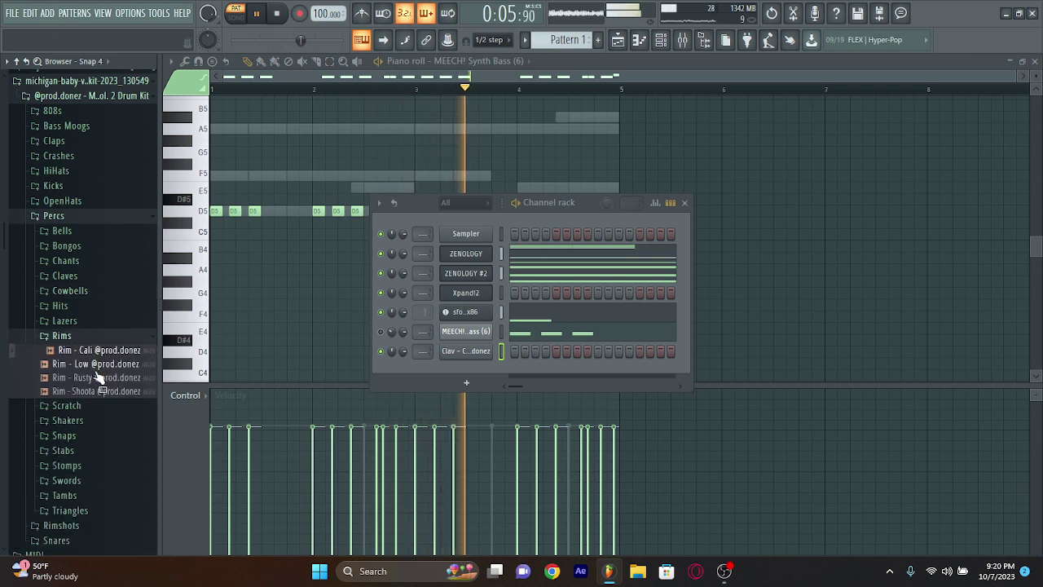
pyautogui.click(69, 335)
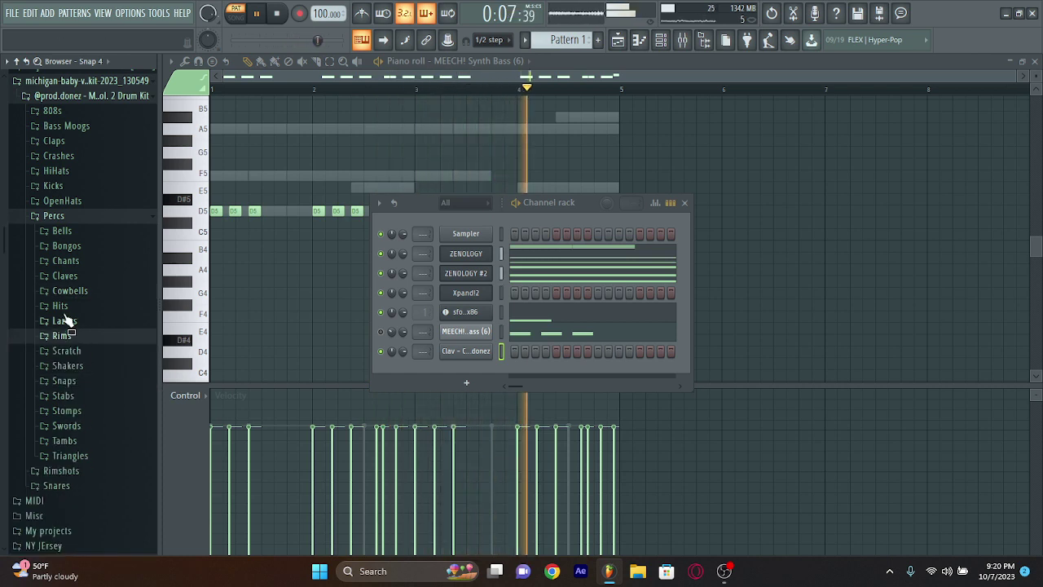
pyautogui.click(89, 355)
pyautogui.click(85, 370)
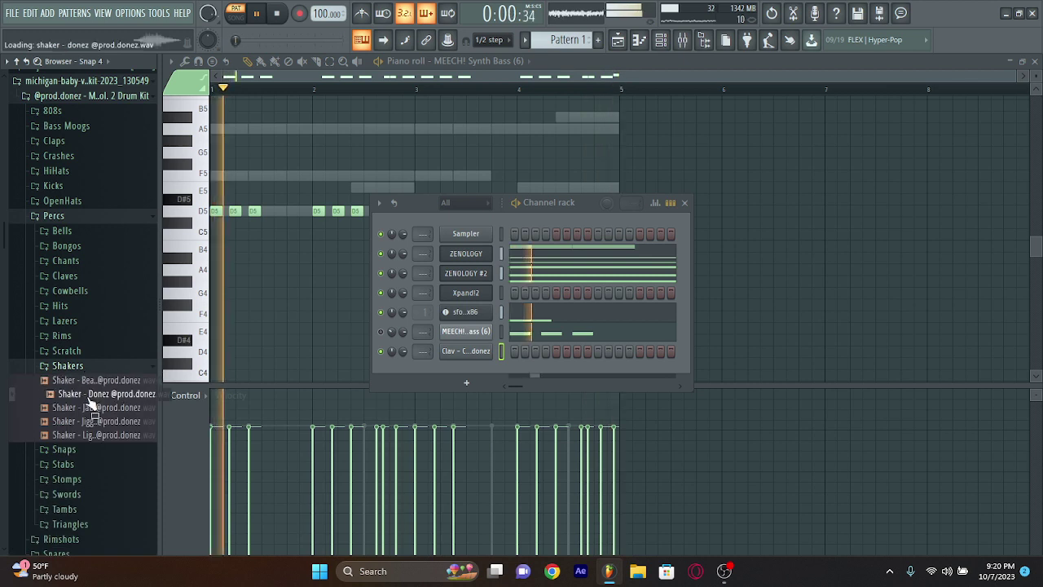
pyautogui.click(82, 396)
pyautogui.click(81, 411)
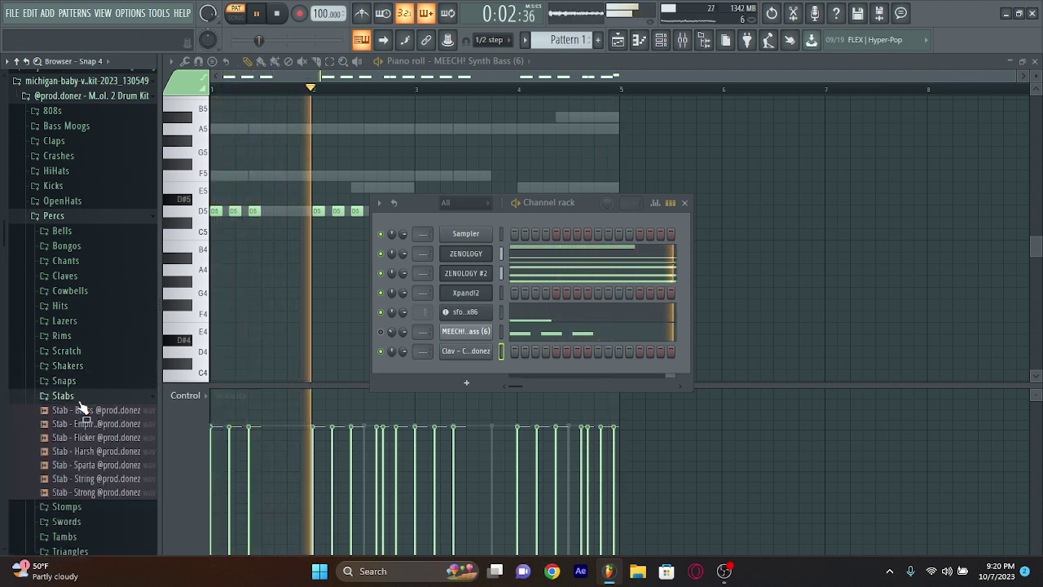
# Audition samples in the Triangles folder, including Triangle - Trap
pyautogui.click(63, 380)
pyautogui.click(64, 381)
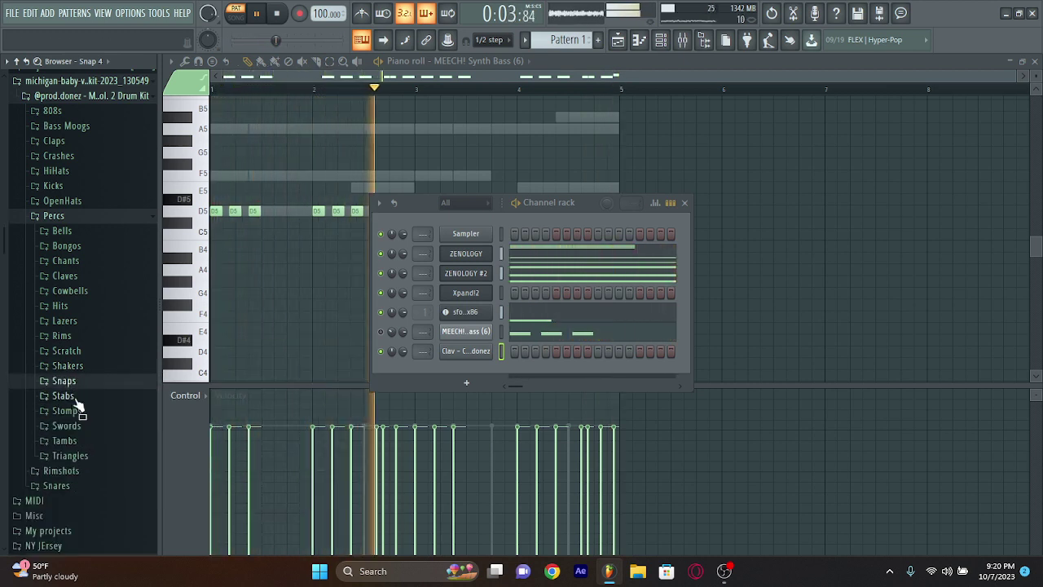
pyautogui.click(71, 455)
pyautogui.click(101, 469)
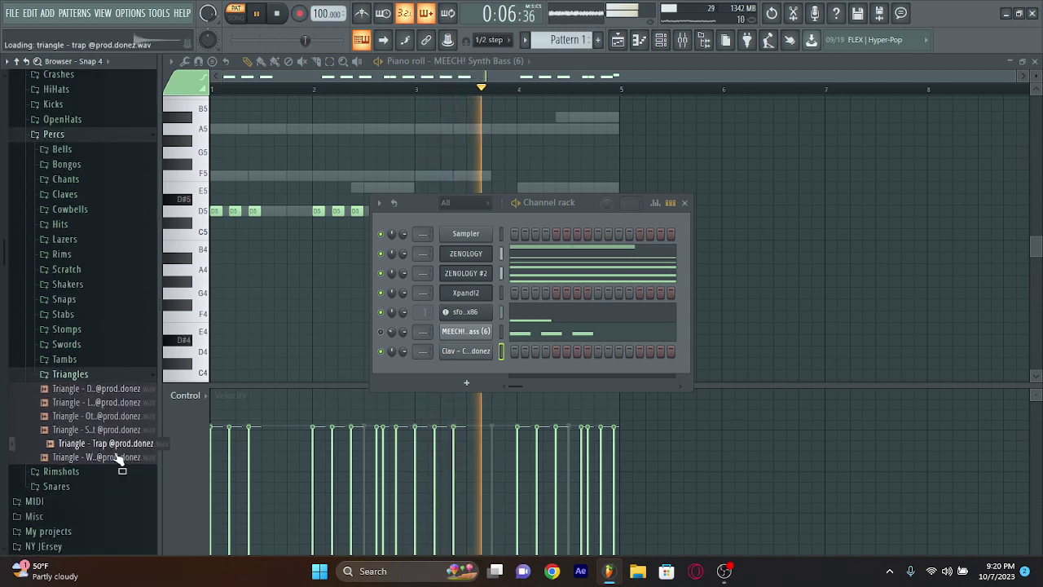
pyautogui.click(70, 374)
# Audition the Best, Hard and other rimshots in the Rimshots folder, and Snap - Drill in the Snaps folder
pyautogui.click(62, 388)
pyautogui.click(91, 416)
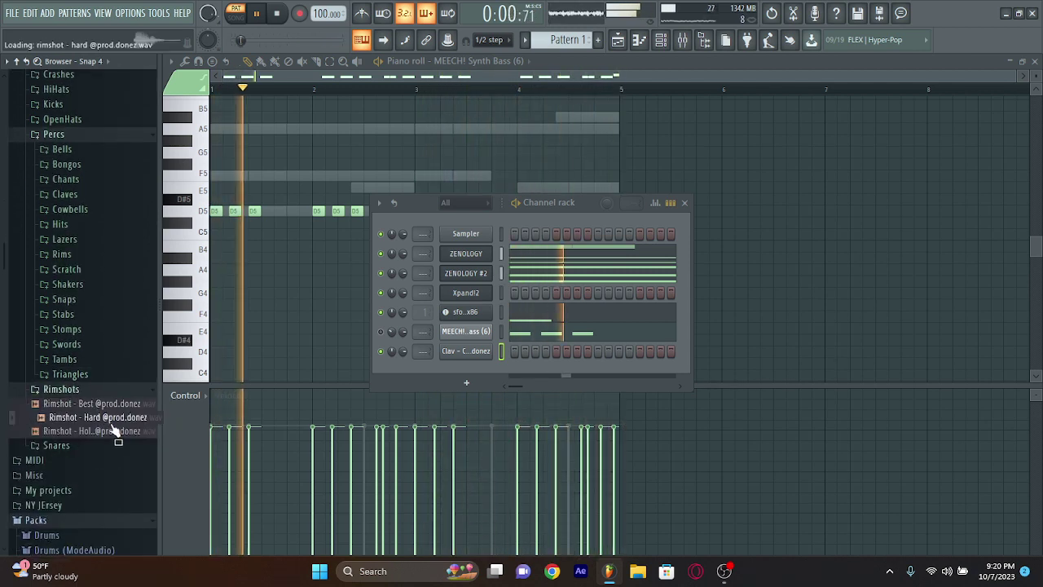
pyautogui.click(106, 430)
pyautogui.click(82, 403)
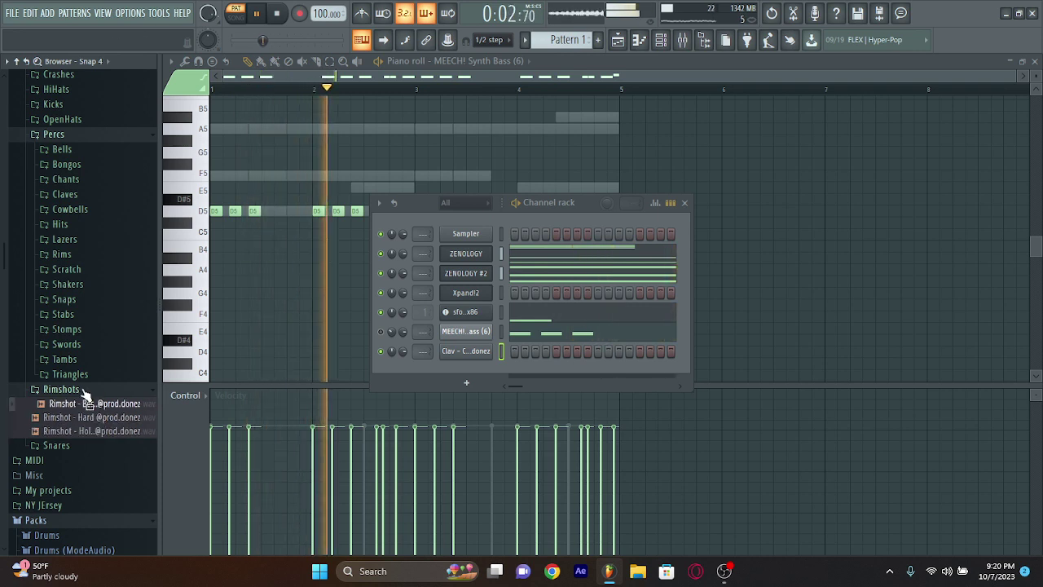
pyautogui.click(85, 391)
pyautogui.click(75, 300)
pyautogui.click(94, 314)
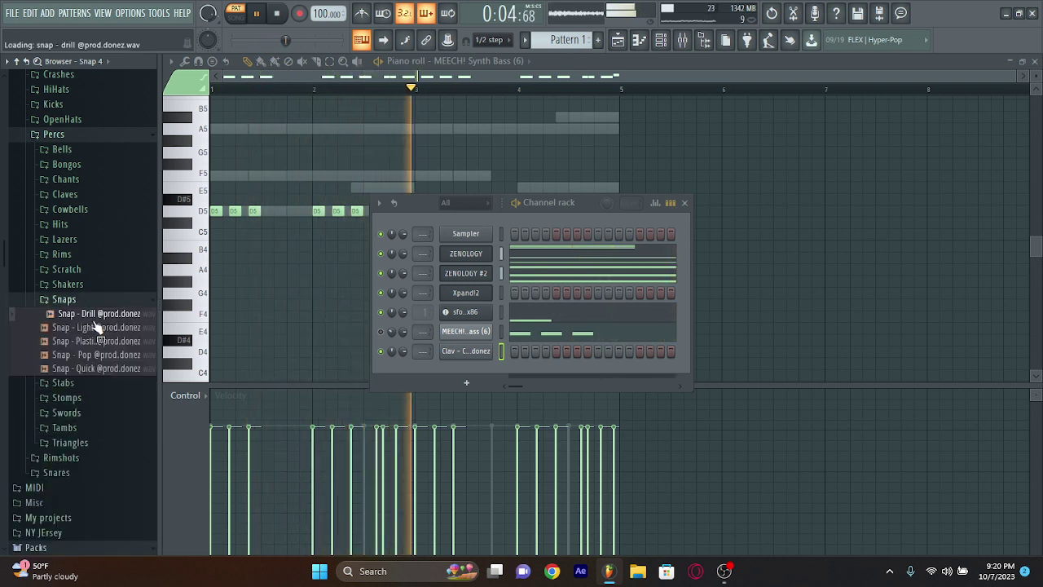
pyautogui.click(77, 299)
# Open the Perc folder inside the DRUMKIT folder of the "Hard Times" kit and audition Rim 1
pyautogui.scroll(9, 98, 319)
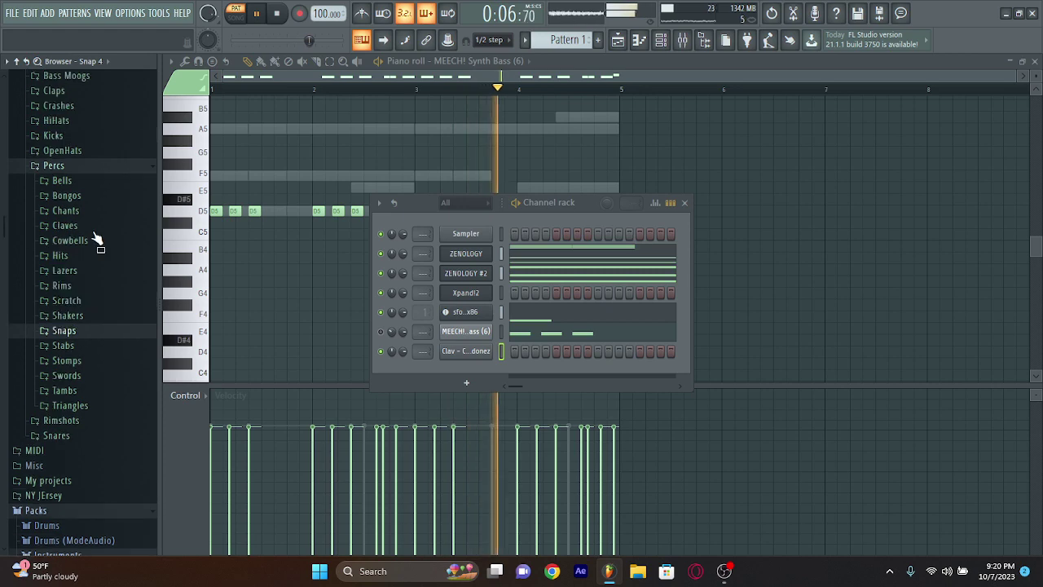
pyautogui.scroll(5, 96, 320)
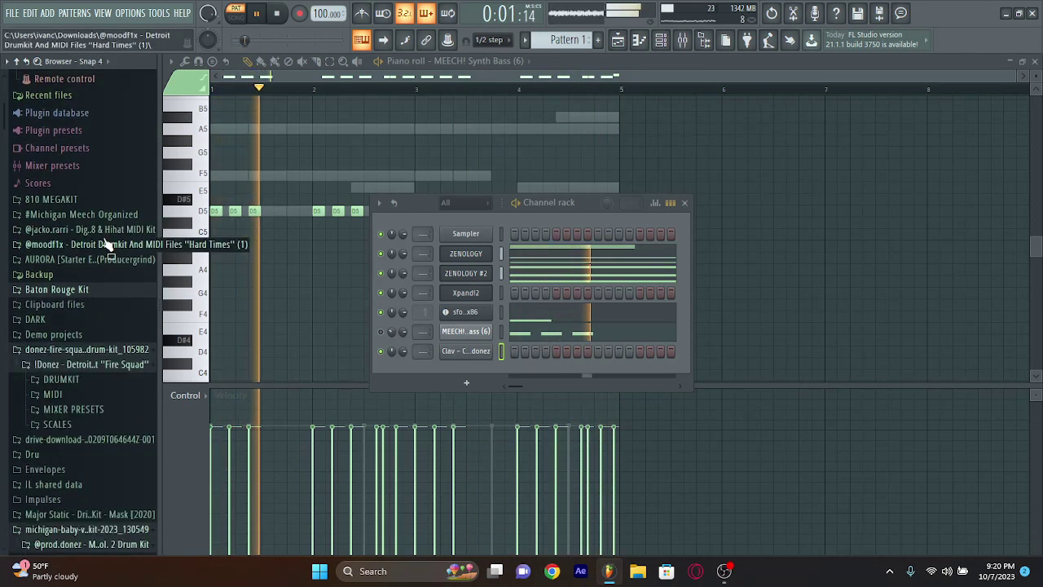
pyautogui.click(107, 244)
pyautogui.click(102, 273)
pyautogui.click(61, 289)
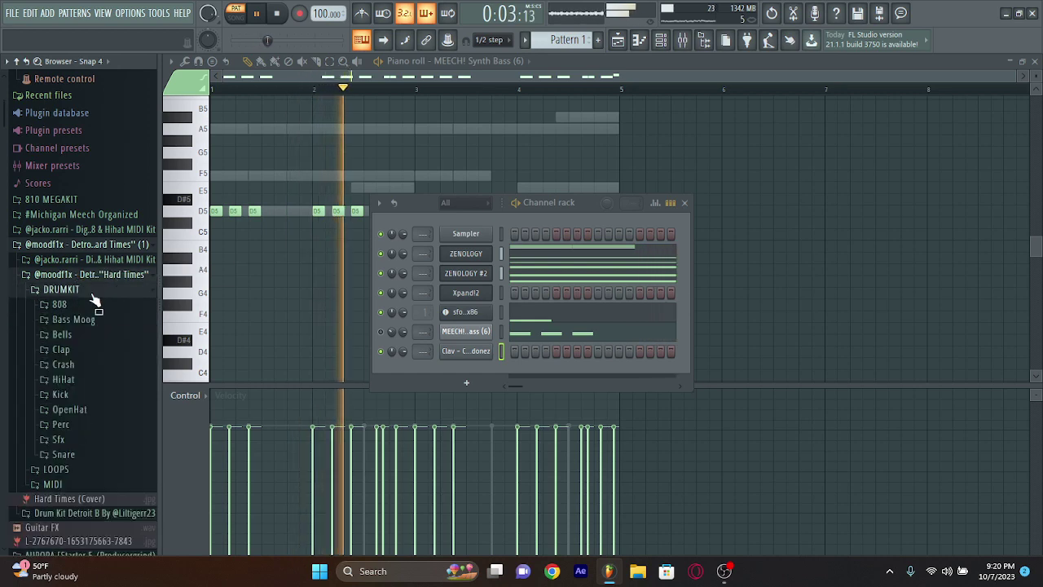
pyautogui.click(61, 424)
pyautogui.scroll(-4, 110, 392)
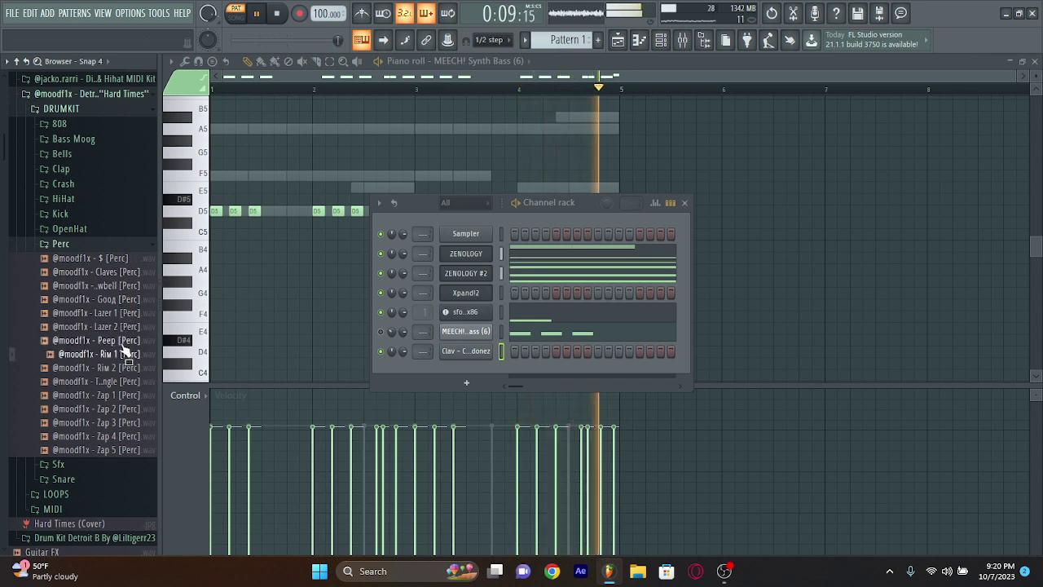
# Audition the Lazer 1, Cowbell and Claves percussion samples of the "Hard Times" kit and collapse the Perc folder
pyautogui.click(103, 316)
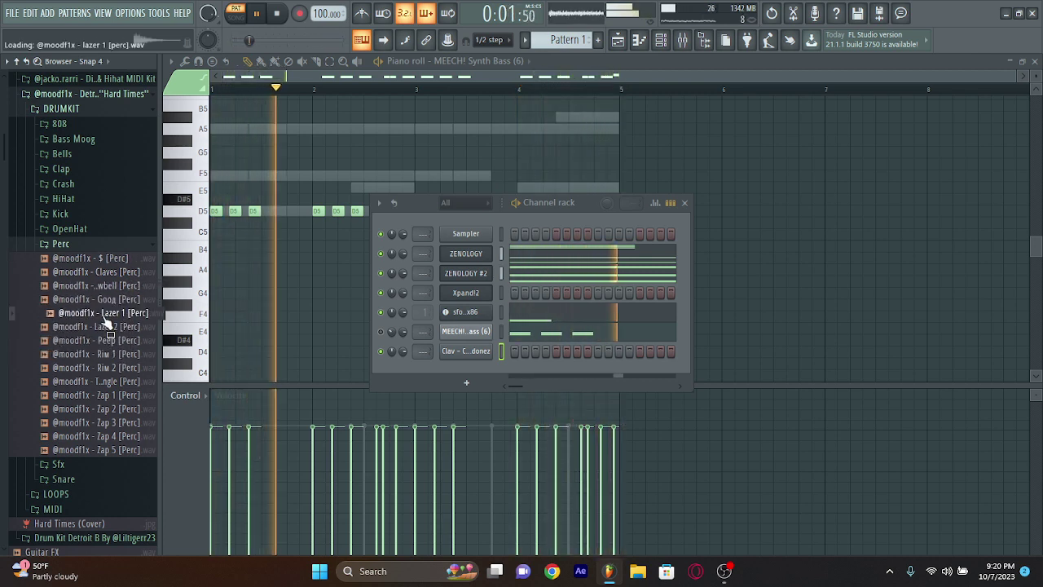
pyautogui.click(78, 299)
pyautogui.click(72, 286)
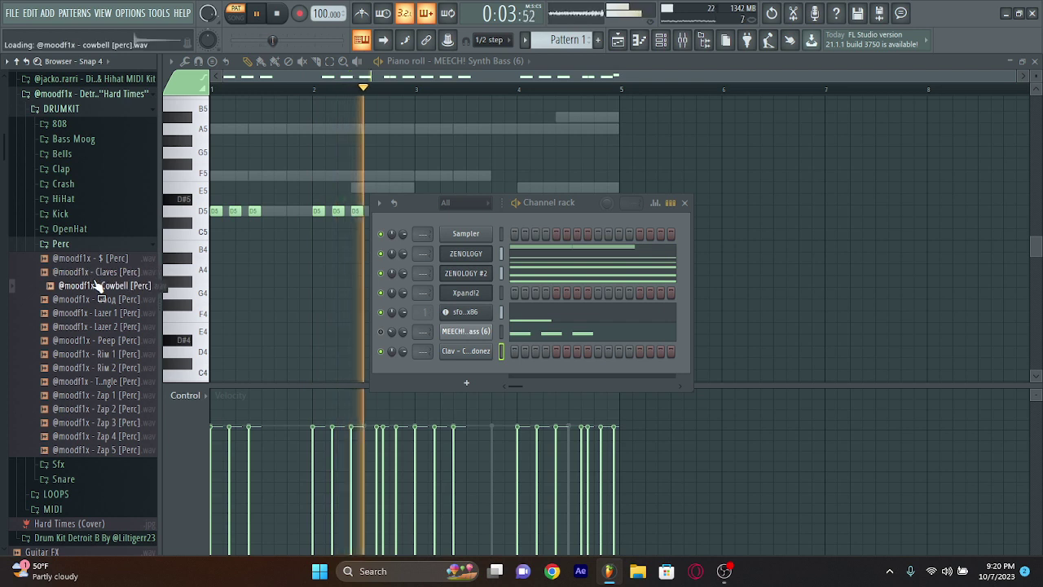
pyautogui.click(82, 272)
pyautogui.moveTo(92, 256); pyautogui.dragTo(94, 259)
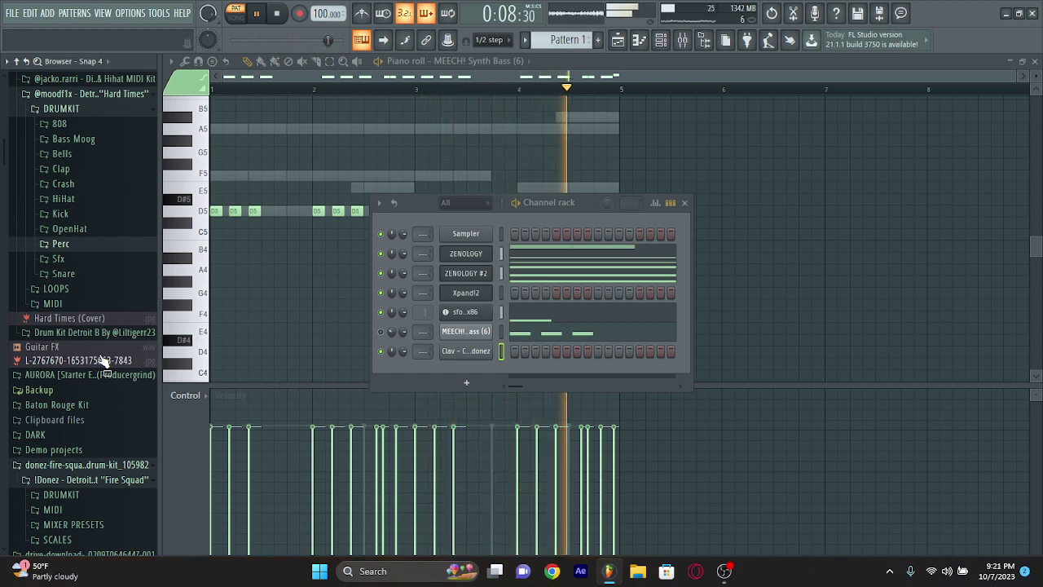
pyautogui.moveTo(104, 360); pyautogui.dragTo(103, 361)
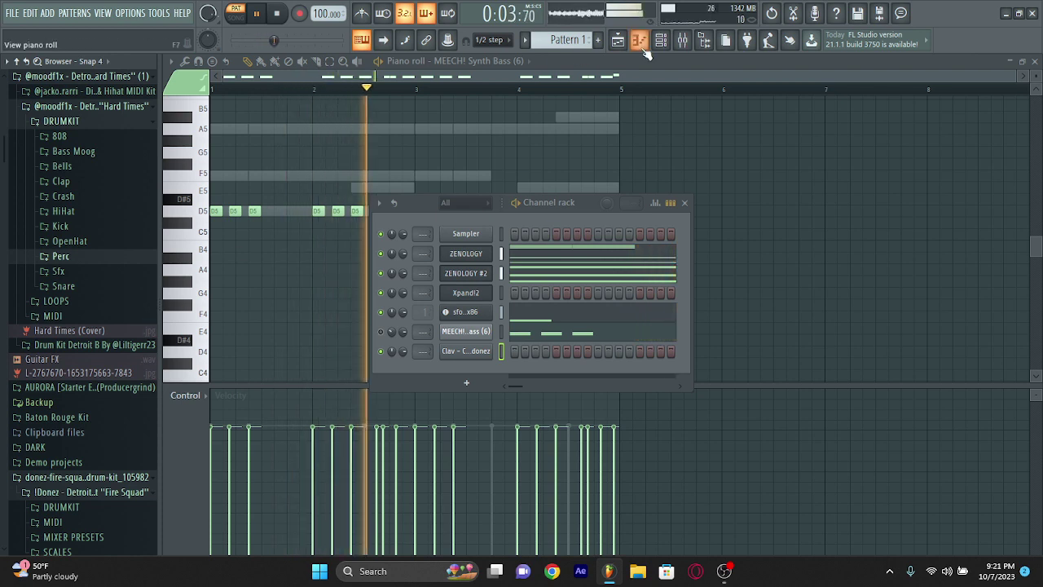
# Open the piano roll of the Clav - Classic channel
pyautogui.press('F7')
pyautogui.scroll(2, 226, 205)
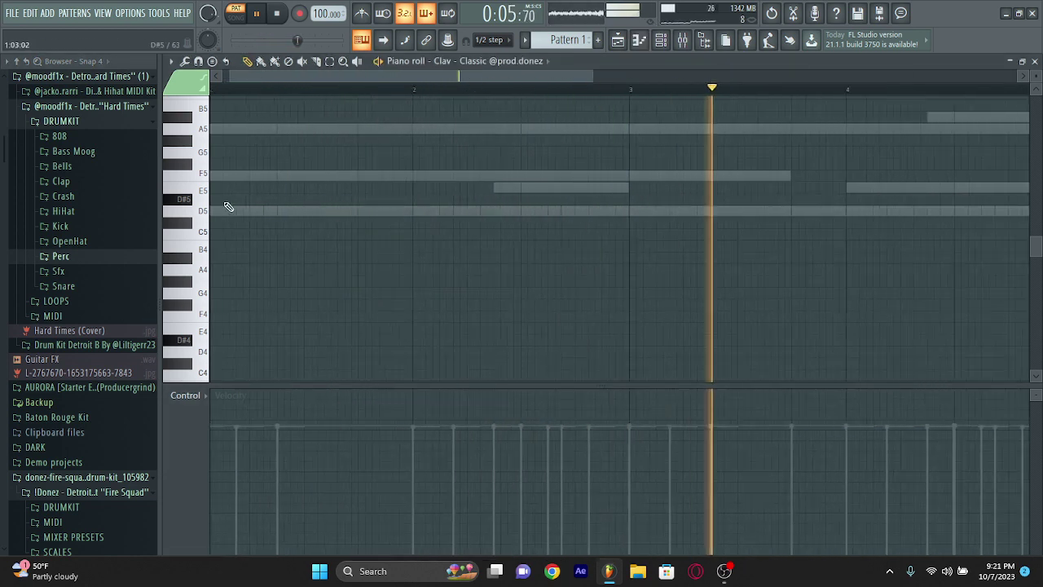
pyautogui.scroll(-1, 272, 256)
pyautogui.scroll(-1, 272, 256)
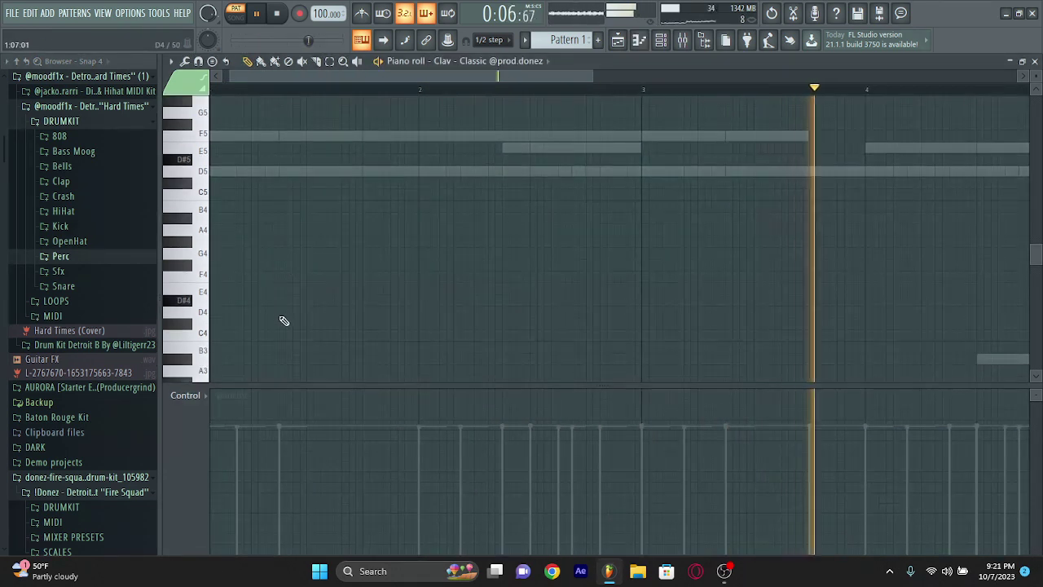
# Unmute the MEECH! Synth Bass (6) channel and return to the Clav - Classic piano roll
pyautogui.click(657, 44)
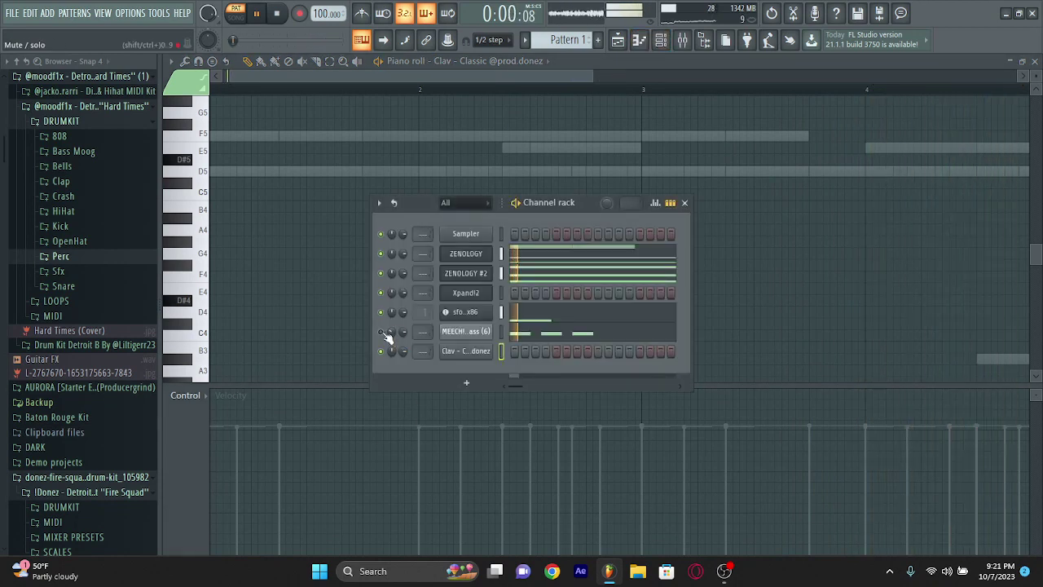
pyautogui.click(647, 47)
pyautogui.scroll(3, 337, 226)
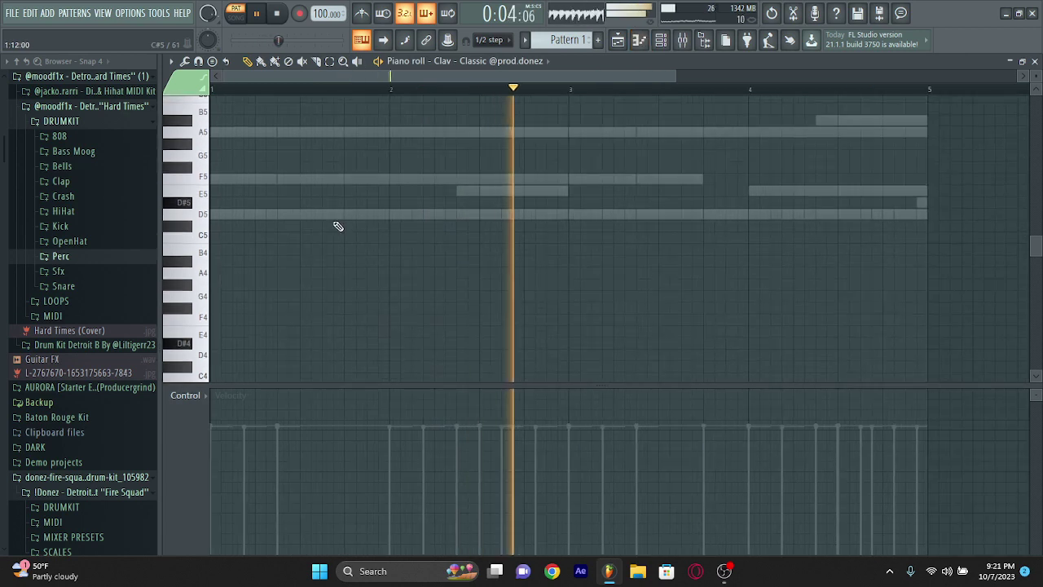
# Place three one-step C5 notes in bar 1 at steps 4, 6 and 8
pyautogui.scroll(1, 338, 226)
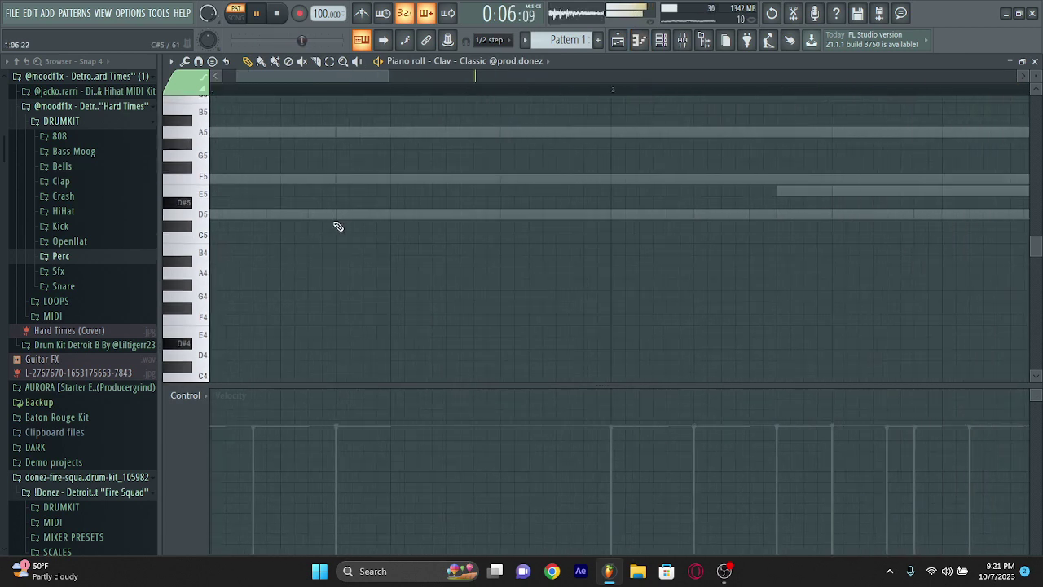
pyautogui.scroll(-2, 330, 216)
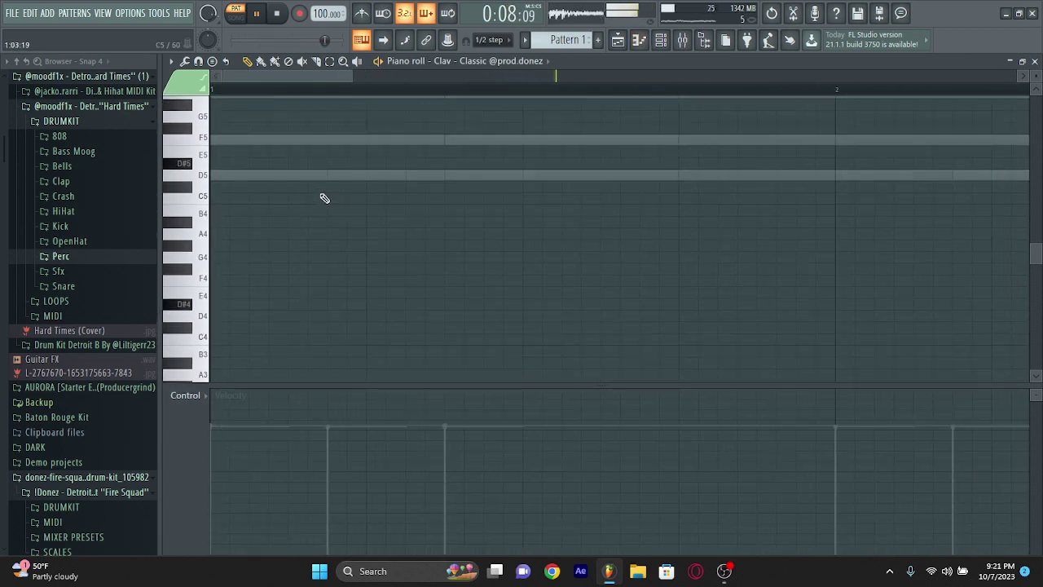
pyautogui.scroll(-1, 363, 215)
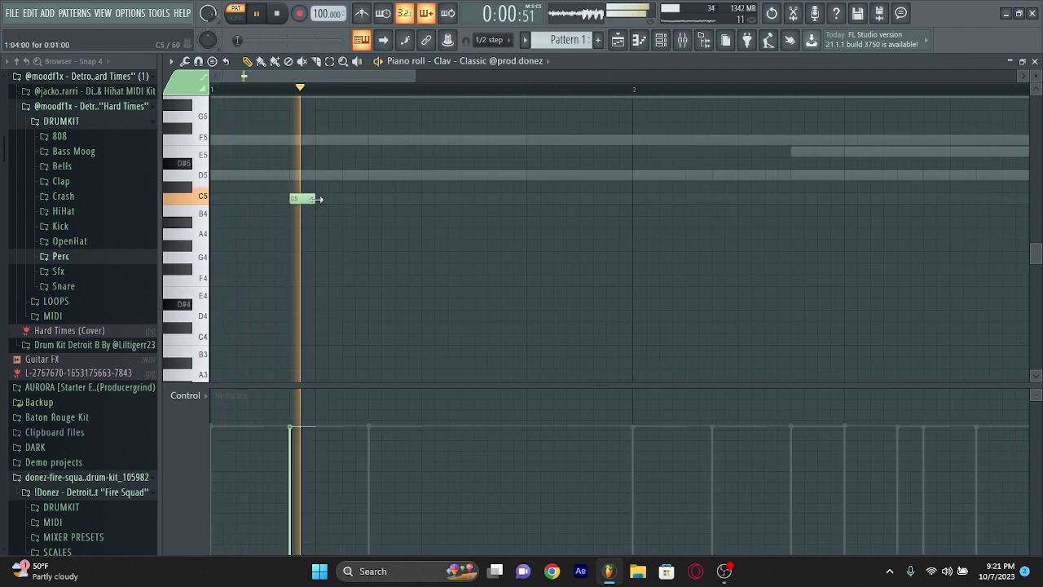
pyautogui.moveTo(325, 198); pyautogui.dragTo(352, 199)
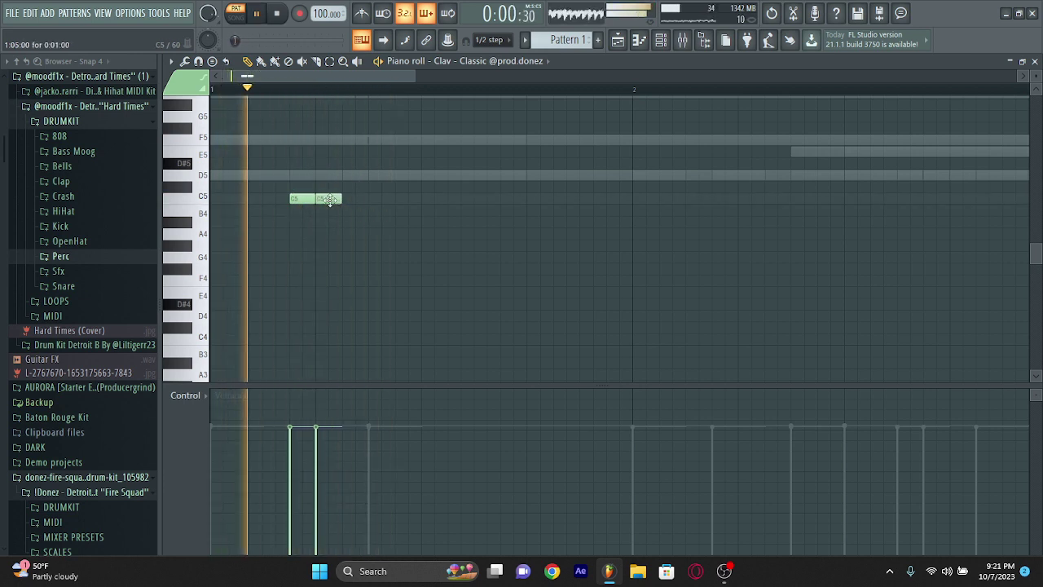
pyautogui.moveTo(371, 209)
pyautogui.mouseDown()
pyautogui.moveTo(371, 190)
pyautogui.moveTo(342, 203)
pyautogui.moveTo(369, 202)
pyautogui.mouseUp()
pyautogui.click(395, 200)
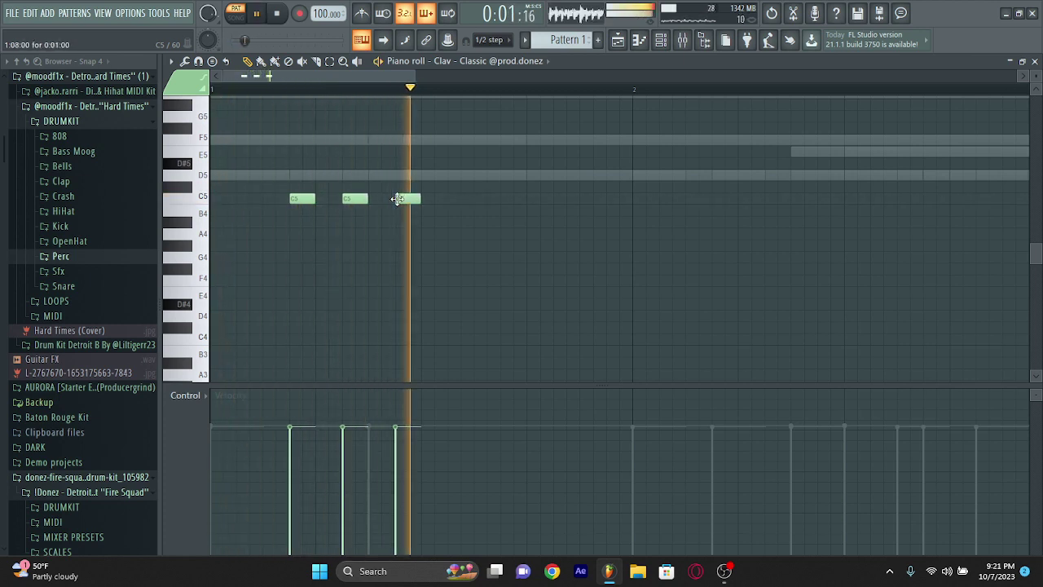
# Delete the middle C5 note at step 6 of bar 1 and add a C5 note at step 11
pyautogui.rightClick(350, 200)
pyautogui.press('space')
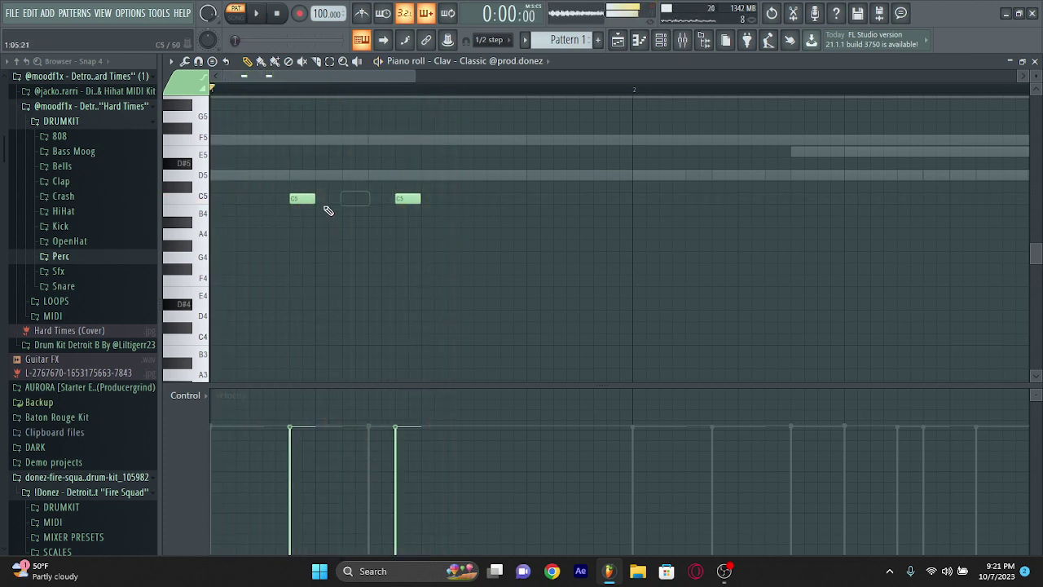
pyautogui.press('space')
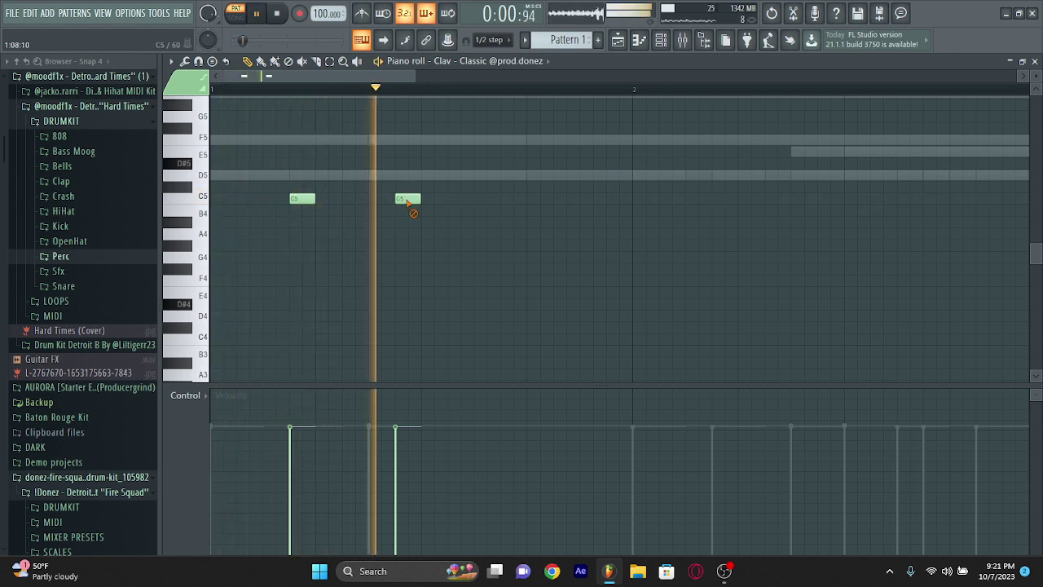
pyautogui.click(486, 209)
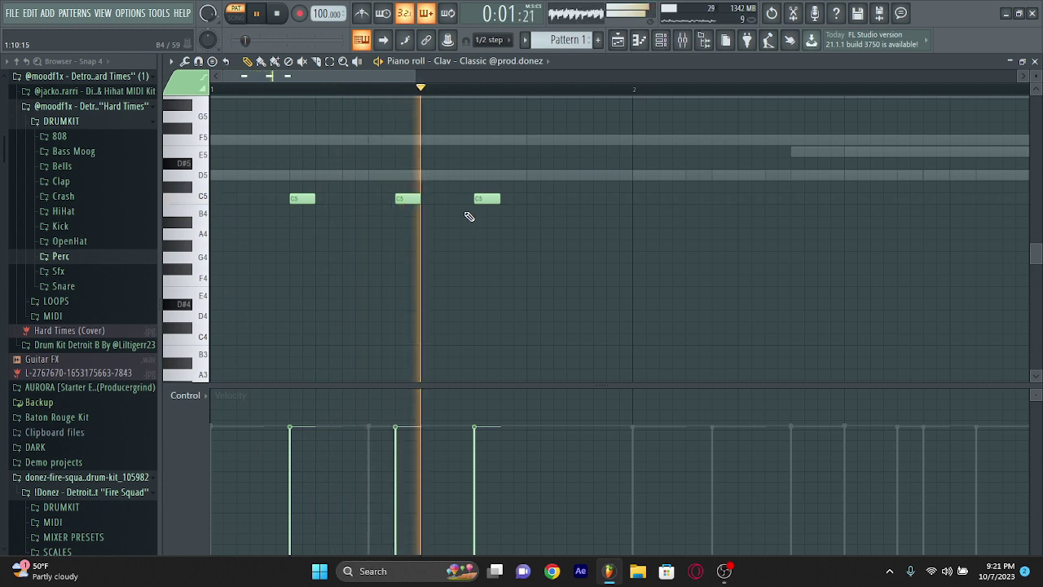
# Add C5 notes in bar 2 at steps 11, 12 and 15
pyautogui.scroll(-3, 545, 211)
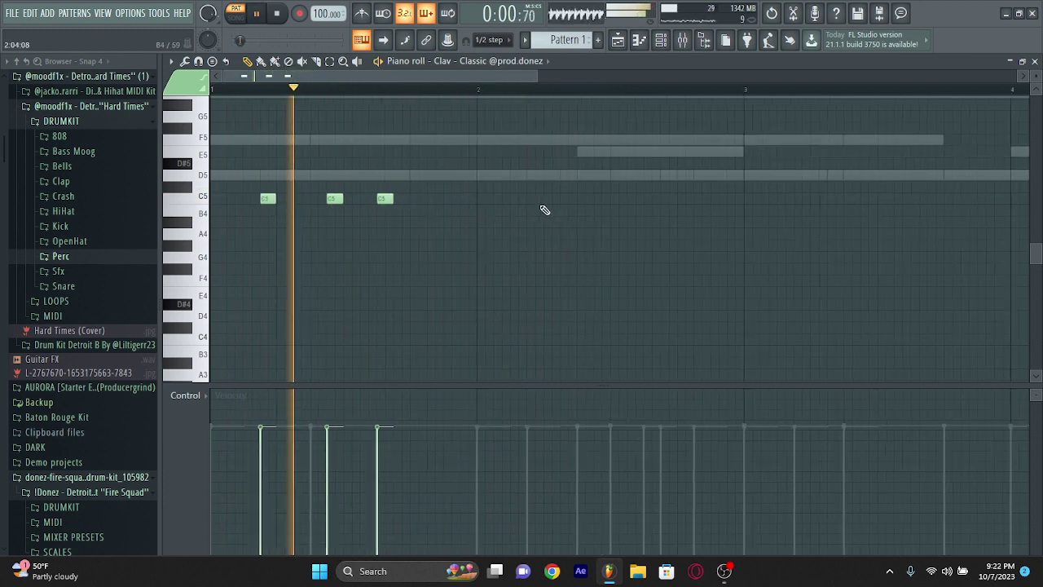
pyautogui.click(570, 199)
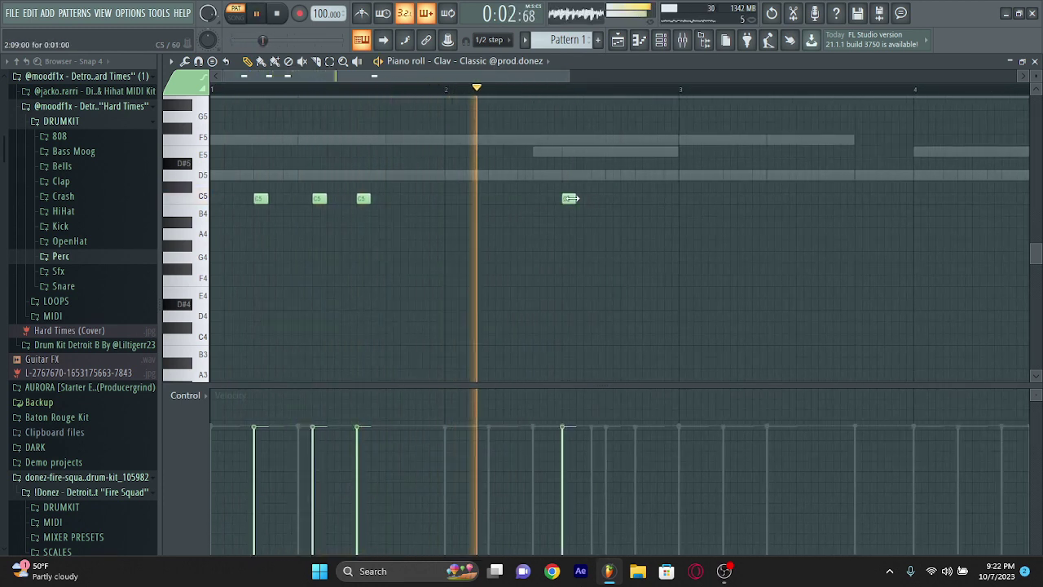
pyautogui.click(584, 200)
pyautogui.press('space')
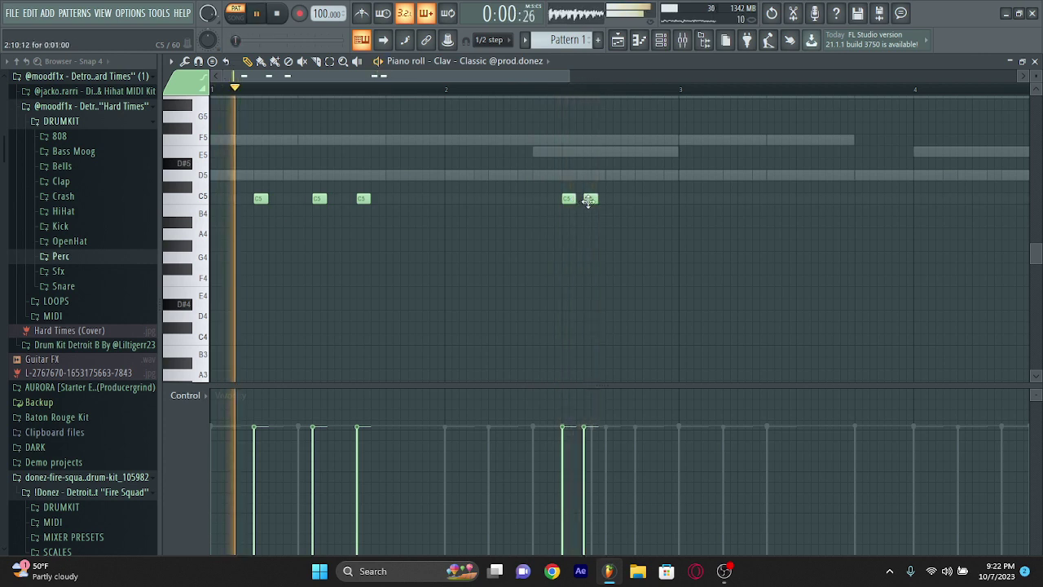
pyautogui.moveTo(588, 201)
pyautogui.mouseDown()
pyautogui.moveTo(576, 200)
pyautogui.moveTo(596, 199)
pyautogui.mouseUp()
pyautogui.press('space')
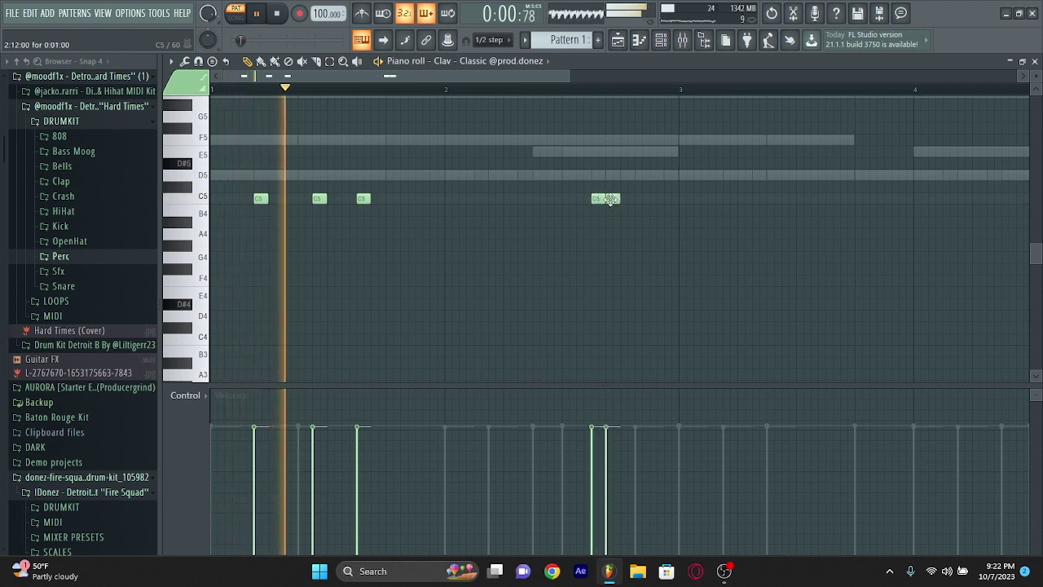
pyautogui.click(654, 199)
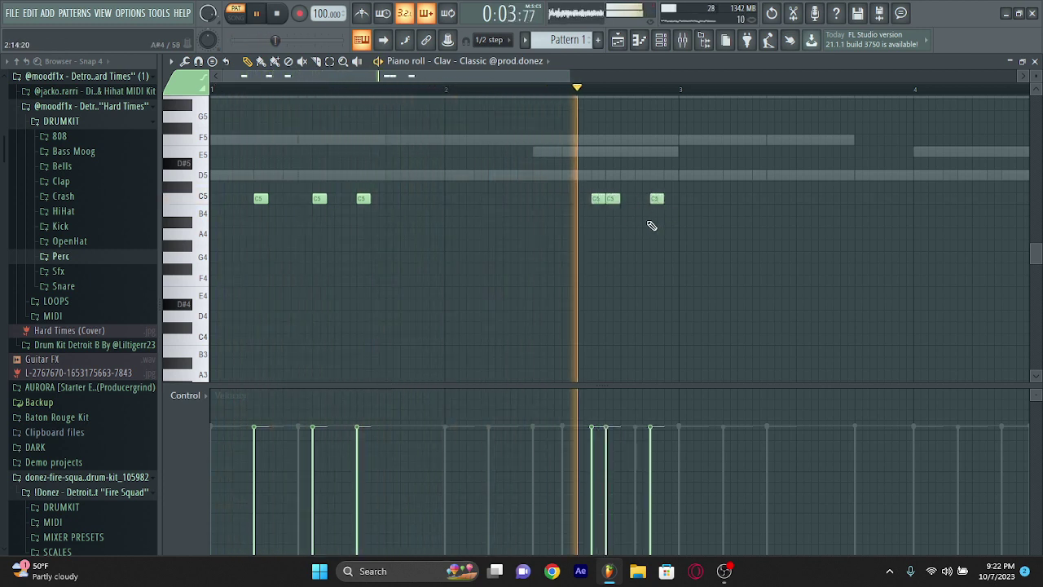
# Replace the last note of bar 2 with a C5 note at step 14
pyautogui.press('space')
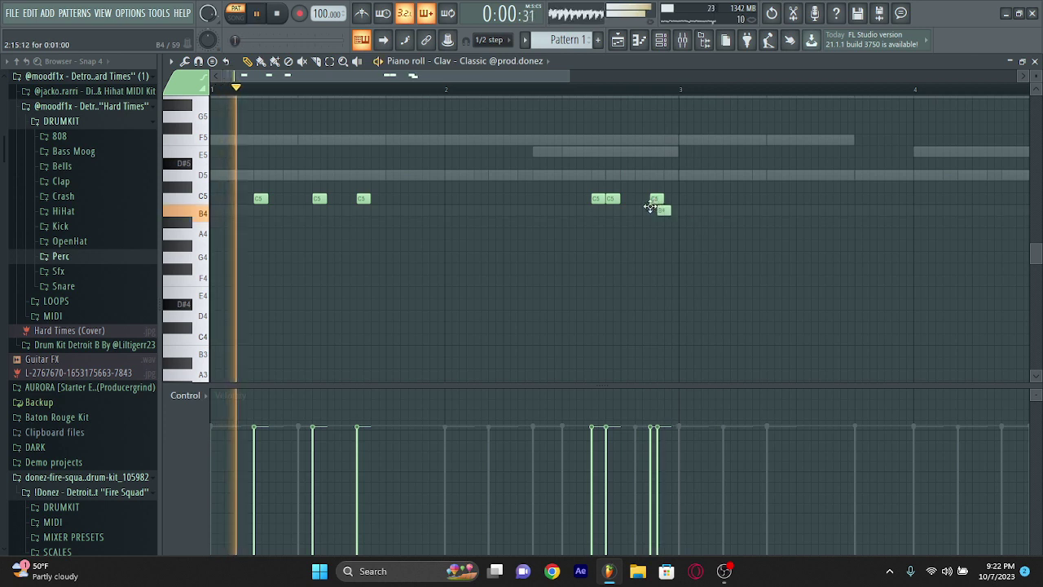
pyautogui.moveTo(650, 207)
pyautogui.mouseDown()
pyautogui.moveTo(636, 214)
pyautogui.moveTo(635, 198)
pyautogui.mouseUp()
pyautogui.rightClick(656, 198)
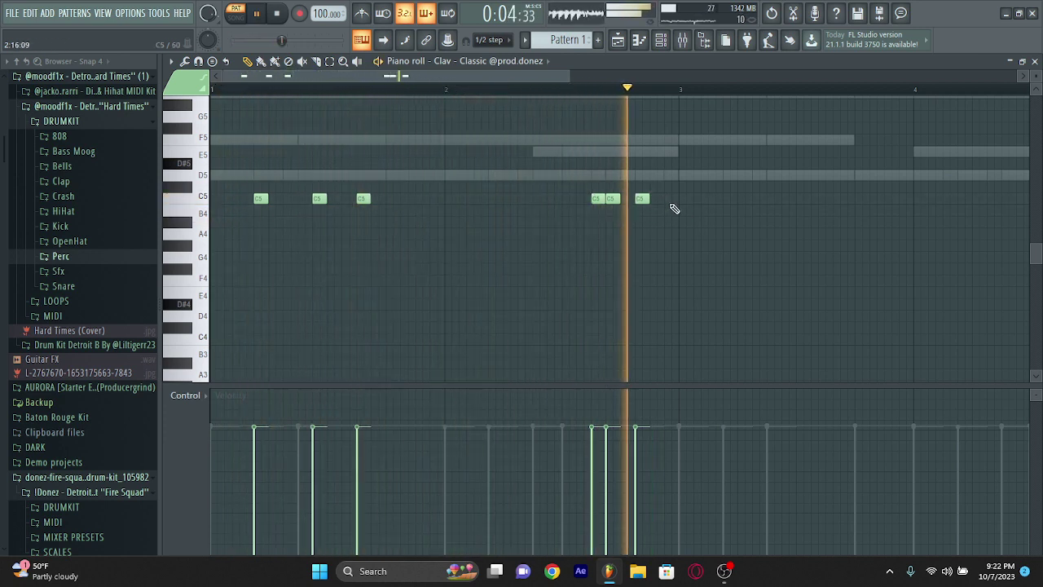
# Add C5 notes in bar 3 at step 7, step 9 and halfway through step 11
pyautogui.scroll(-2, 681, 106)
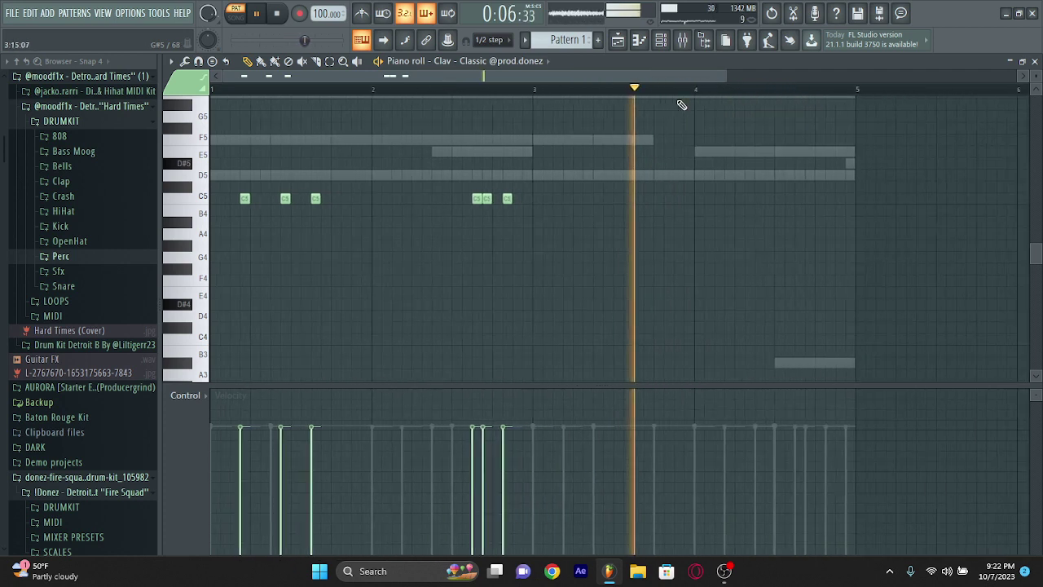
pyautogui.scroll(-2, 603, 196)
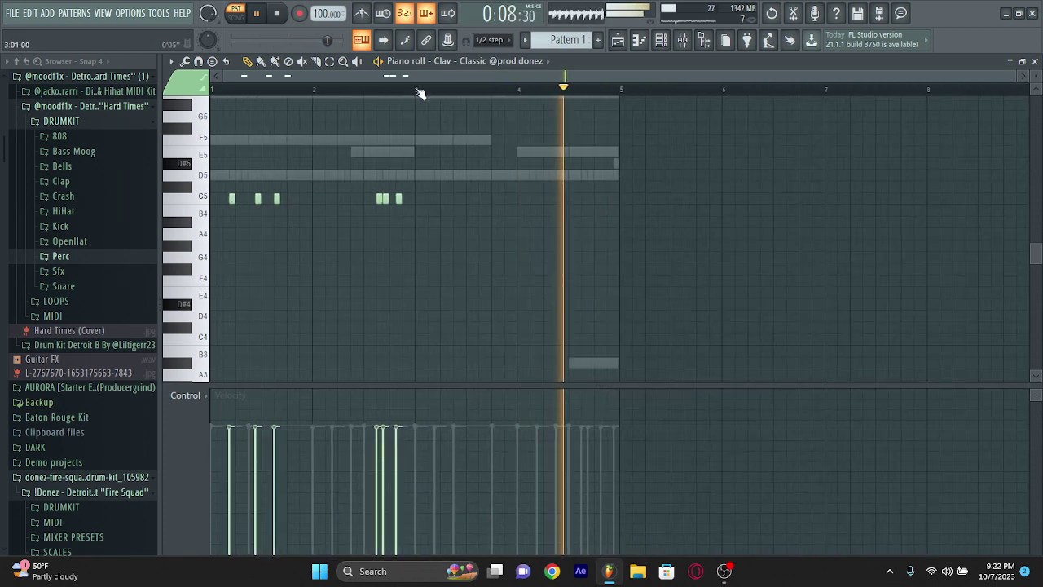
pyautogui.scroll(2, 472, 214)
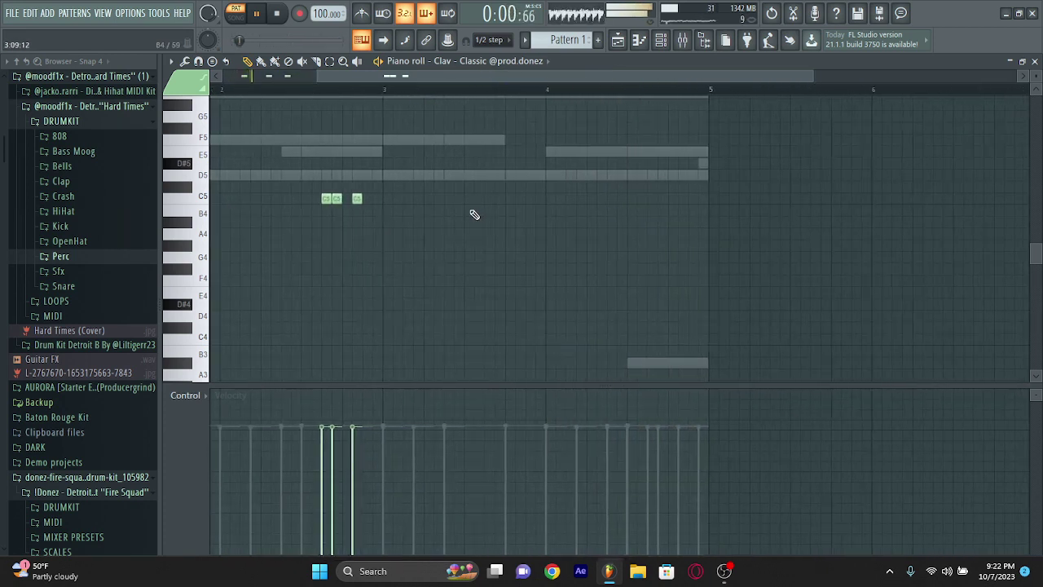
pyautogui.scroll(4, 472, 214)
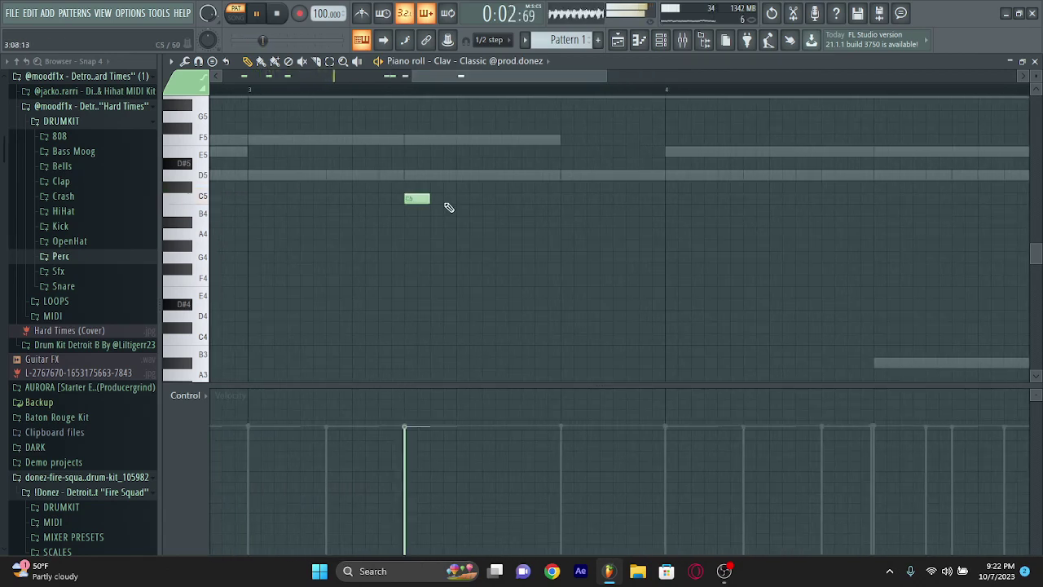
pyautogui.click(528, 200)
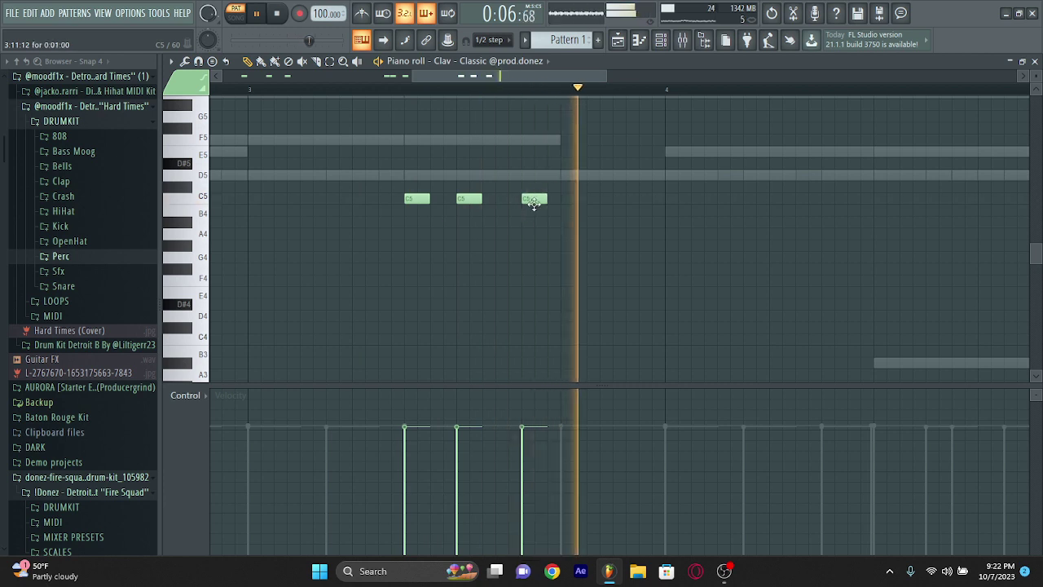
# Delete the first note of bar 3, shift its last note to step 12 and add a C5 note at step 16
pyautogui.rightClick(416, 199)
pyautogui.click(526, 210)
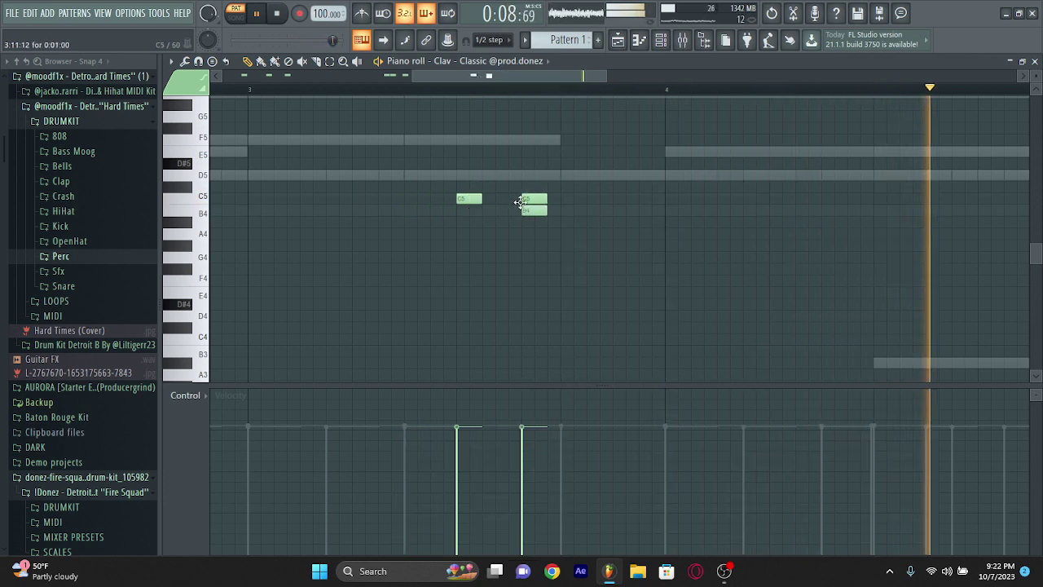
pyautogui.rightClick(529, 210)
pyautogui.click(615, 198)
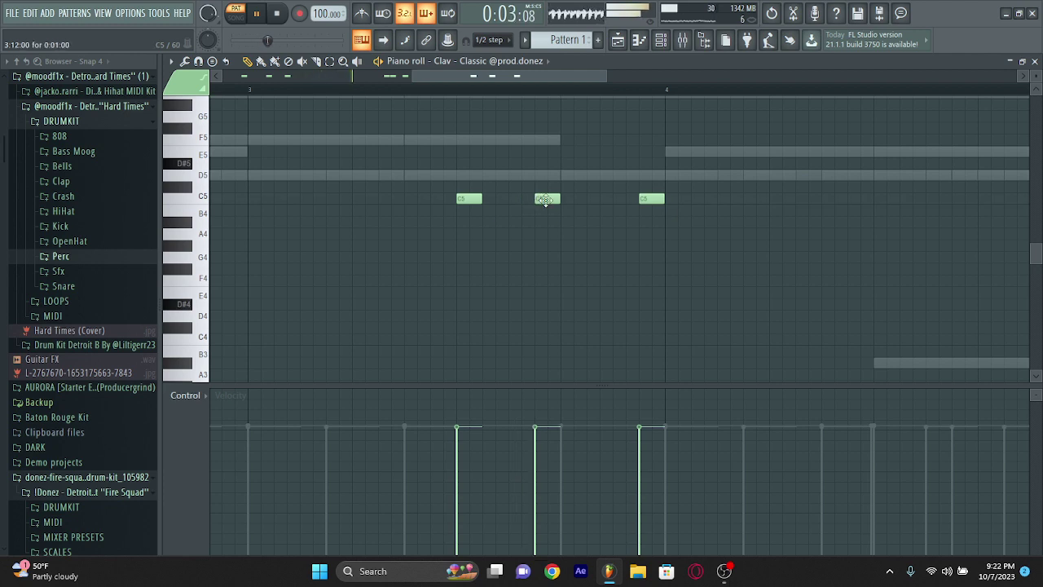
# Move the last C5 note of bar 3 one step earlier, to step 15
pyautogui.scroll(-5, 566, 204)
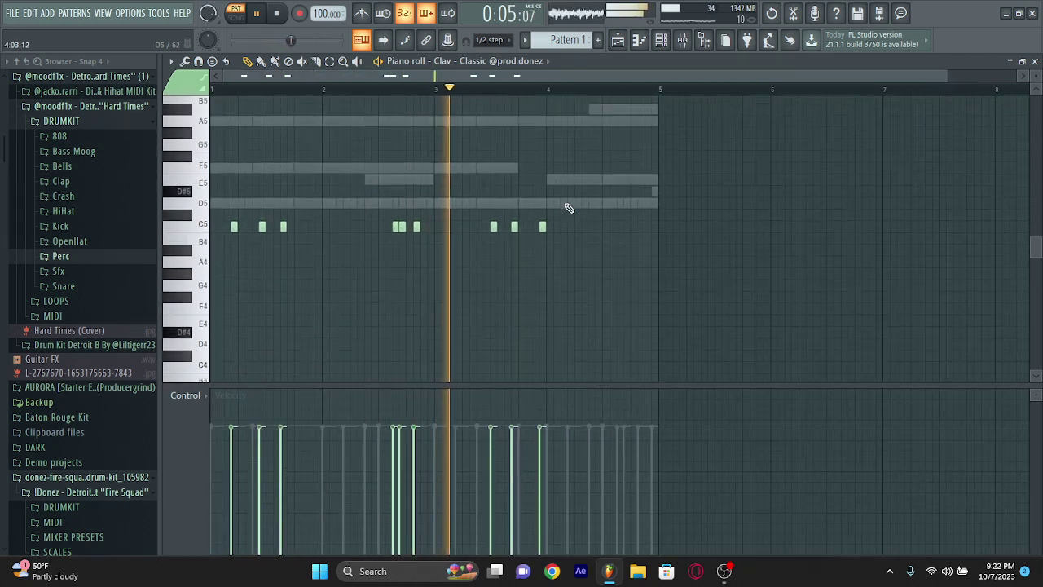
pyautogui.scroll(-2, 513, 210)
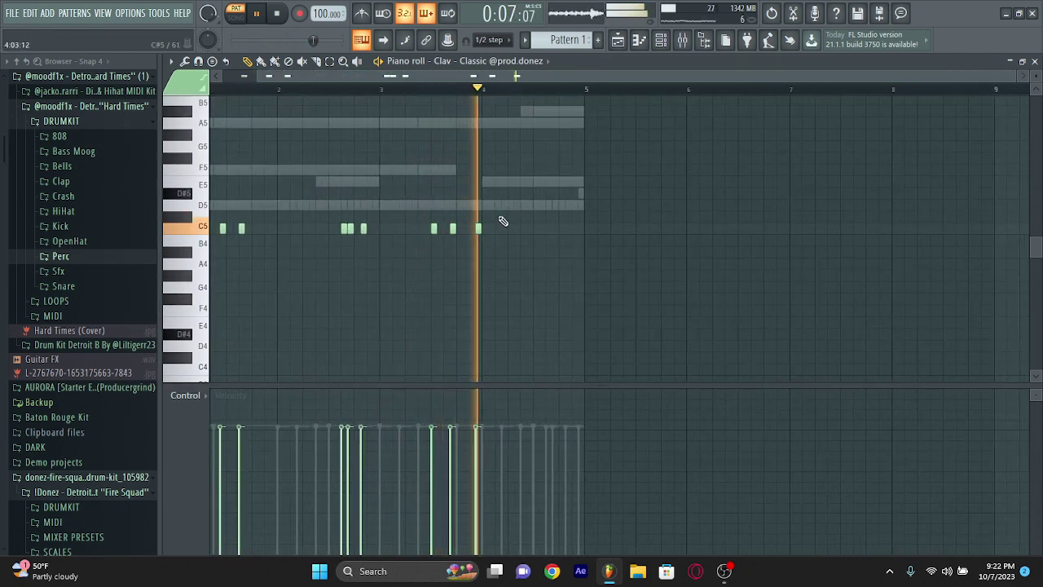
pyautogui.scroll(4, 478, 228)
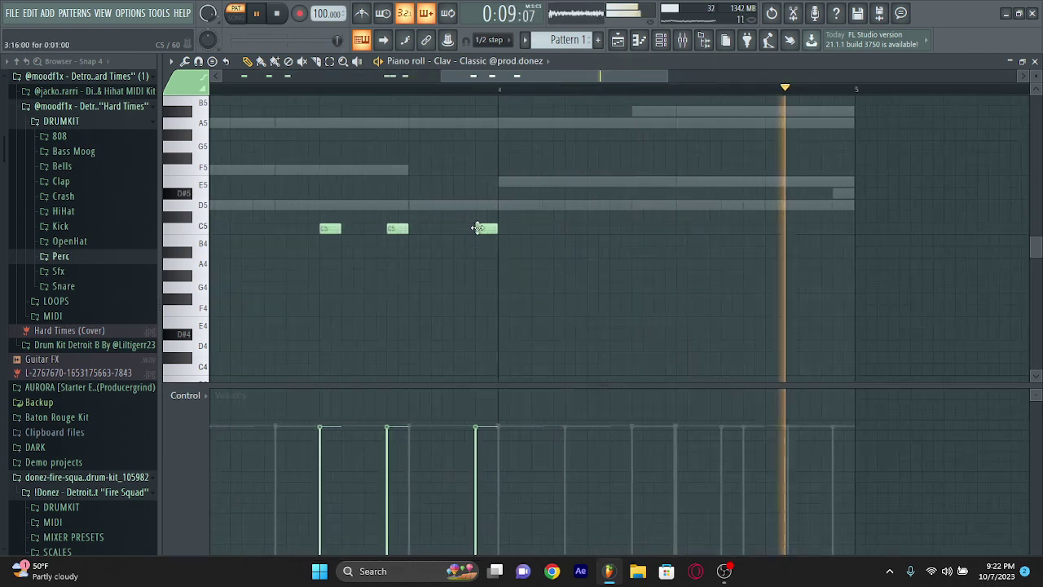
pyautogui.moveTo(477, 227); pyautogui.dragTo(460, 228)
# Delete the C5 note at step 4 of bar 1 and add one at step 10, directly before the last note
pyautogui.scroll(-3, 456, 226)
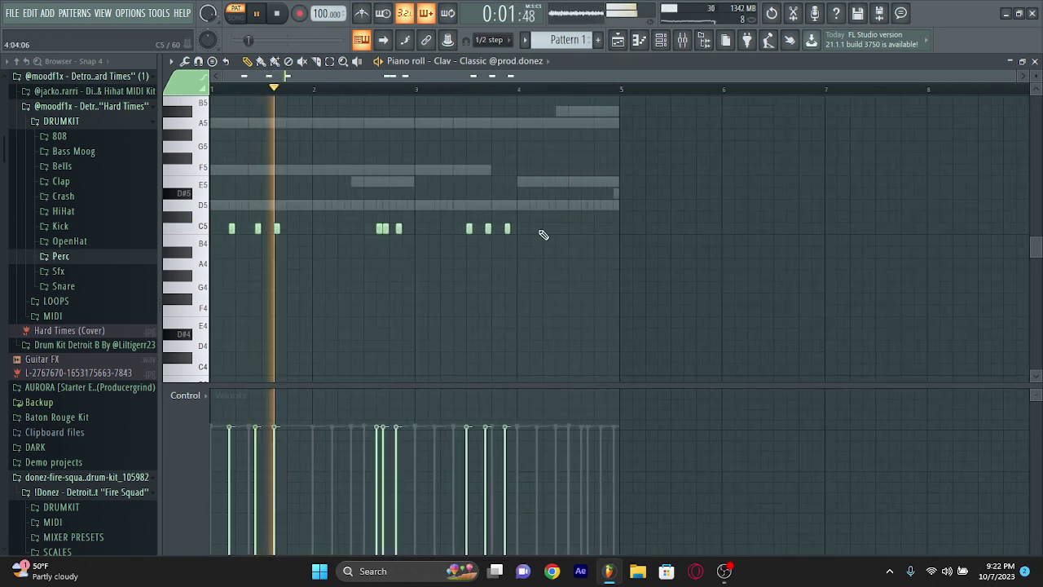
pyautogui.moveTo(210, 224); pyautogui.dragTo(296, 256)
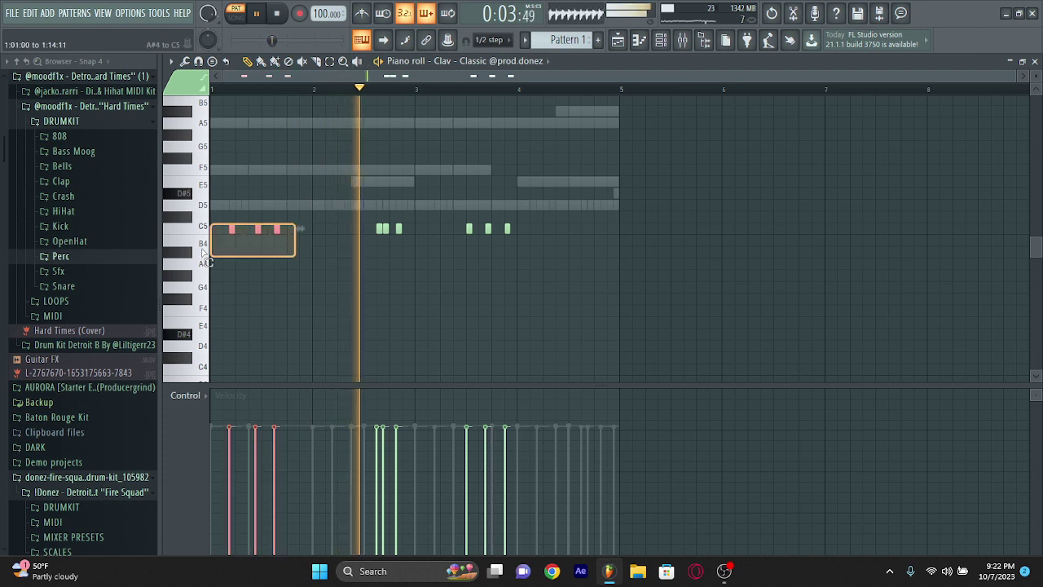
pyautogui.scroll(2, 252, 203)
pyautogui.rightClick(218, 228)
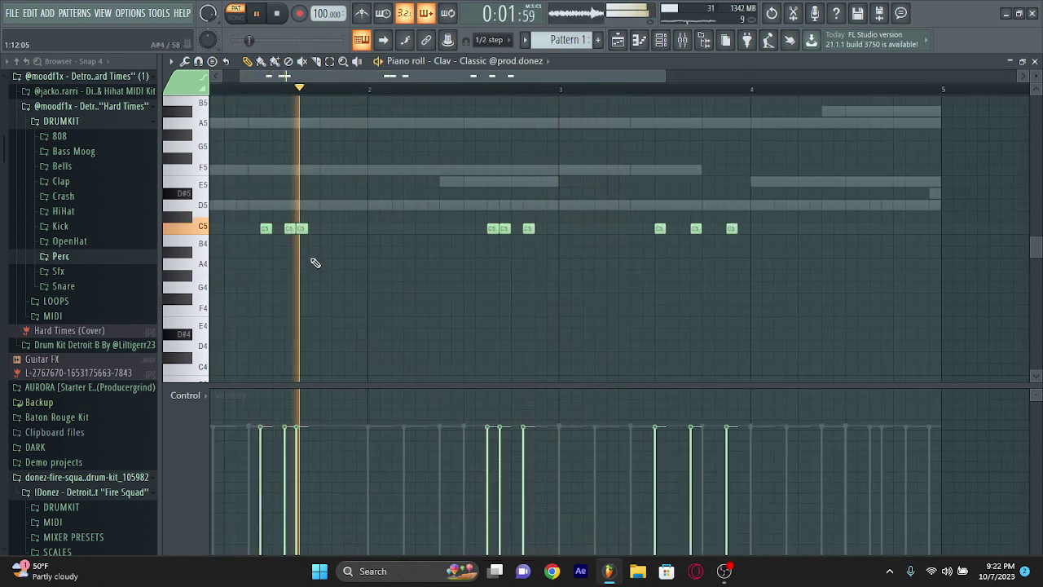
# Add C5 notes in bar 4 at steps 10, 12 and 14
pyautogui.scroll(-2, 284, 237)
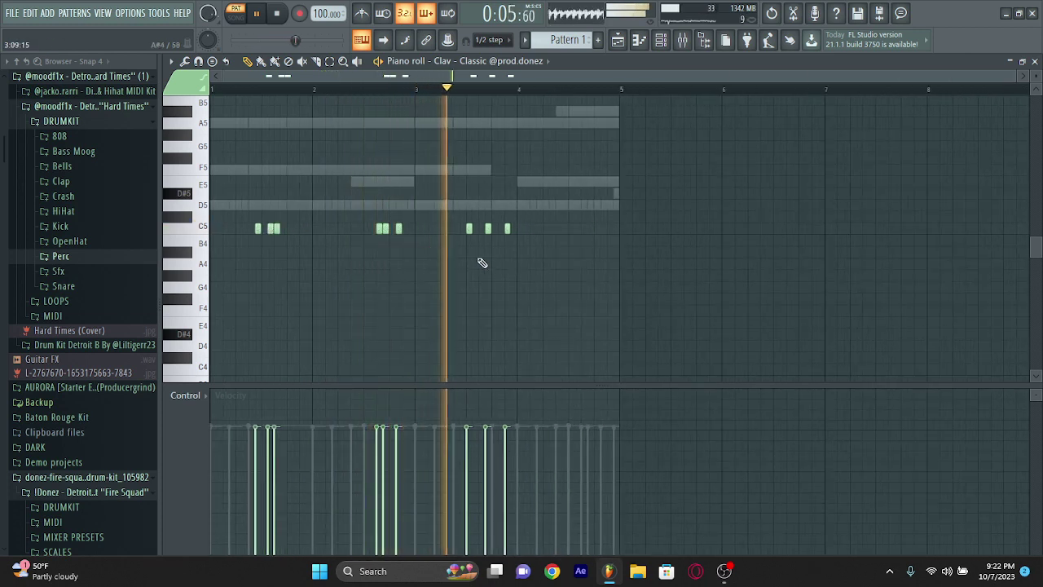
pyautogui.click(573, 229)
pyautogui.scroll(4, 572, 231)
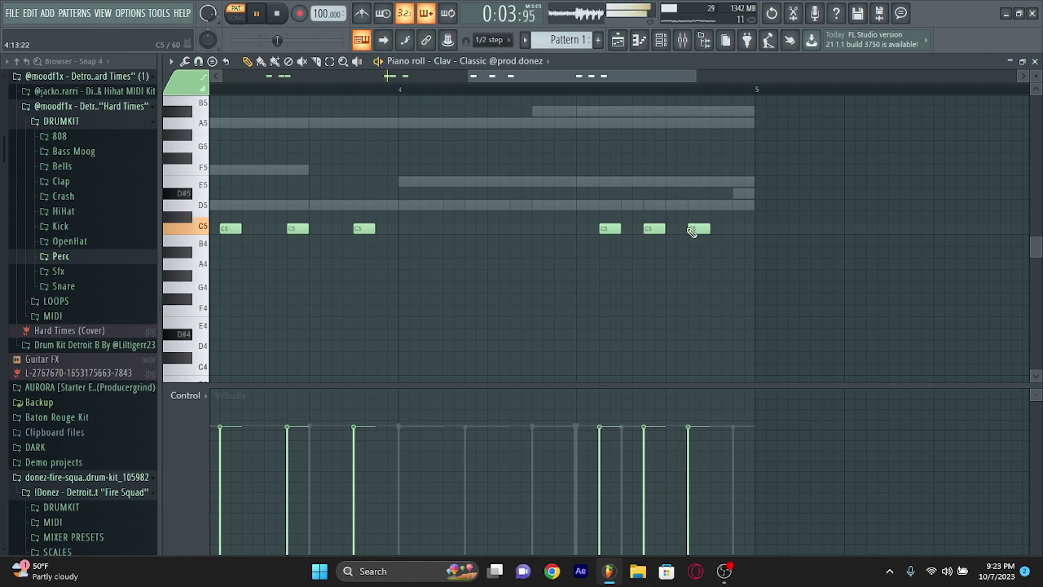
# Rework bar 4 into consecutive C5 notes at steps 9, 10 and 11 plus a final C5 note halfway through step 14
pyautogui.scroll(-5, 691, 230)
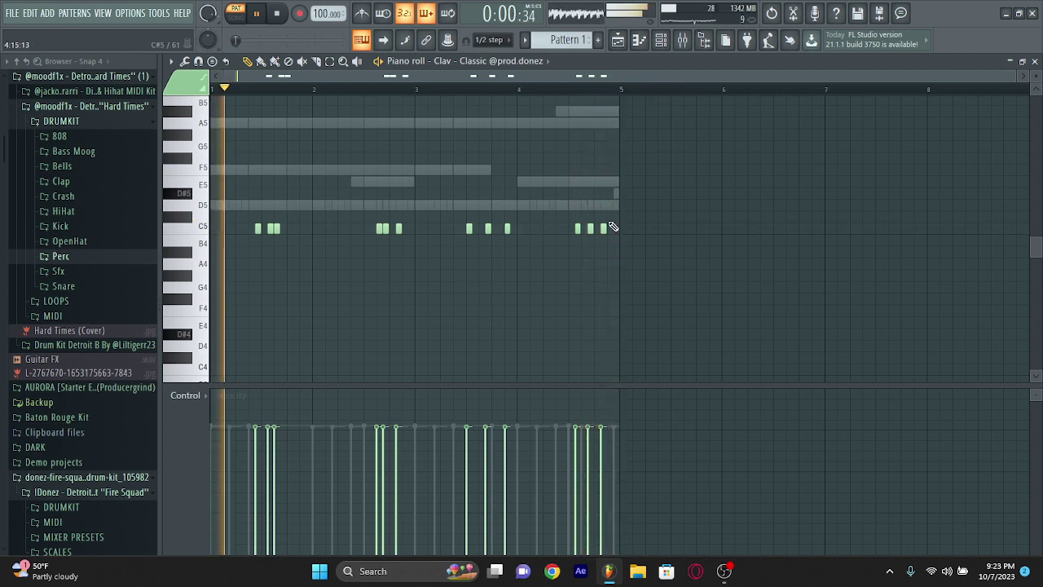
pyautogui.scroll(5, 607, 228)
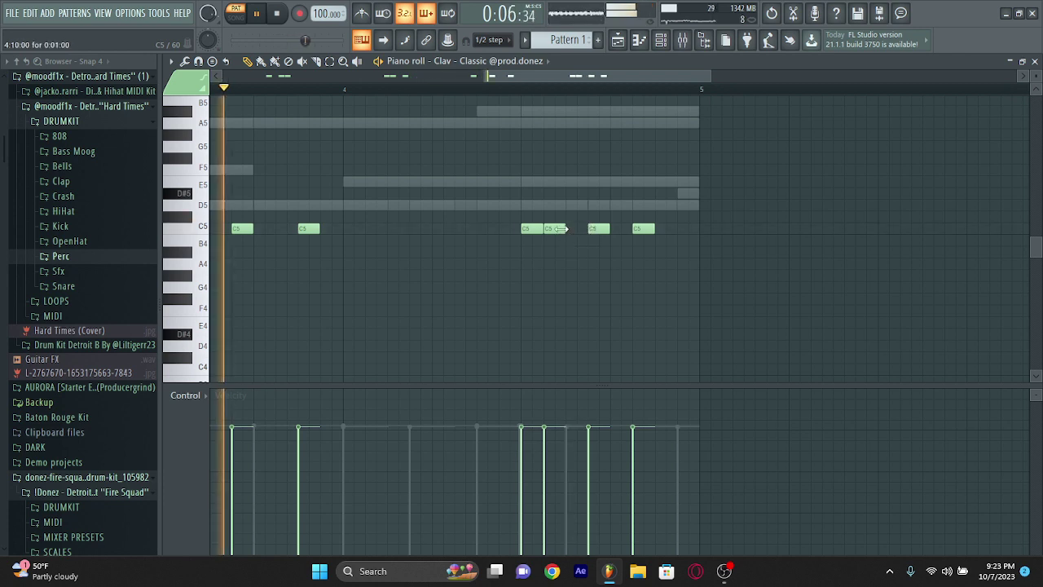
pyautogui.click(570, 228)
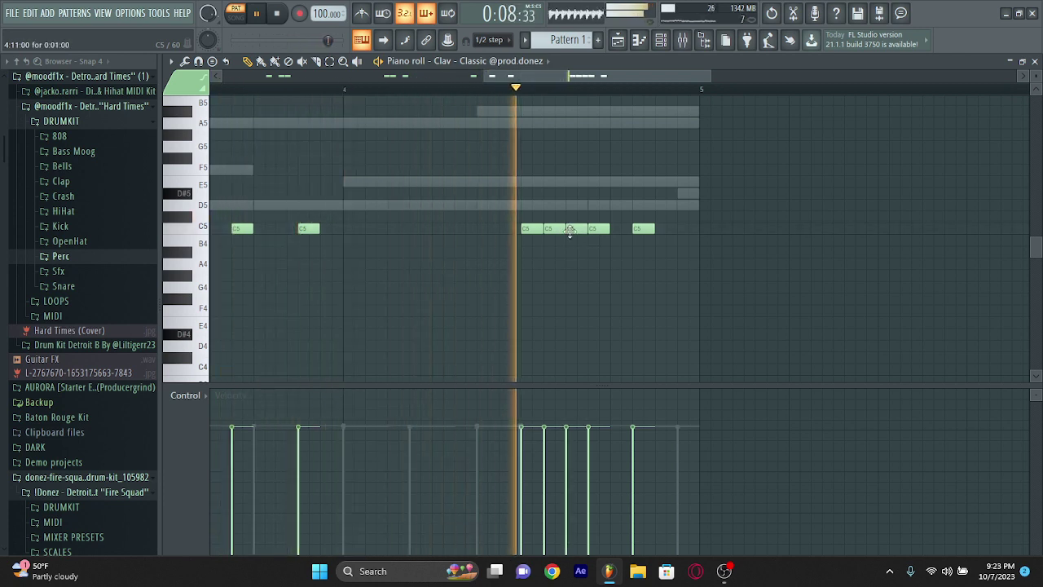
pyautogui.rightClick(599, 228)
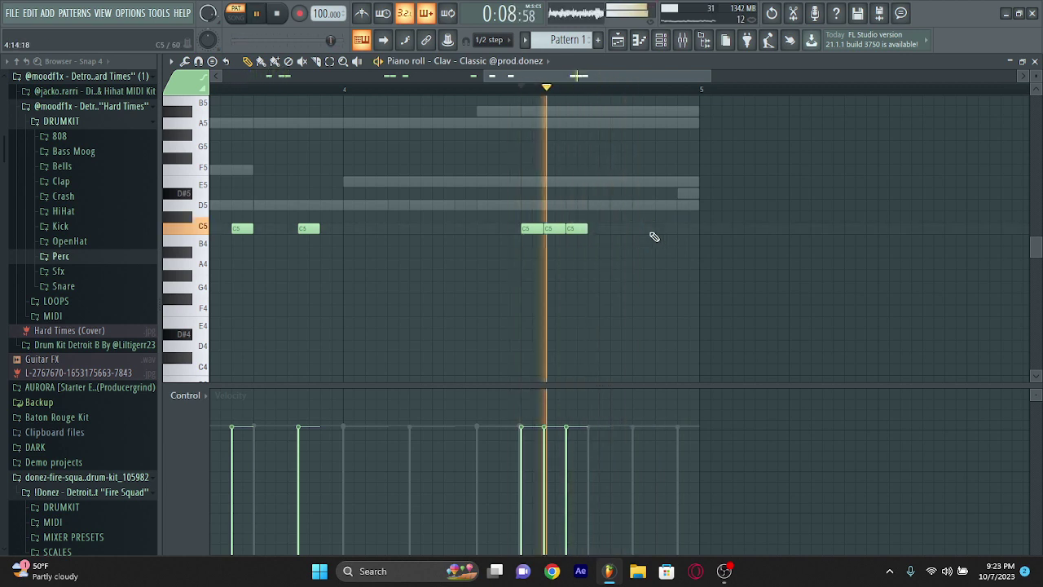
pyautogui.click(652, 230)
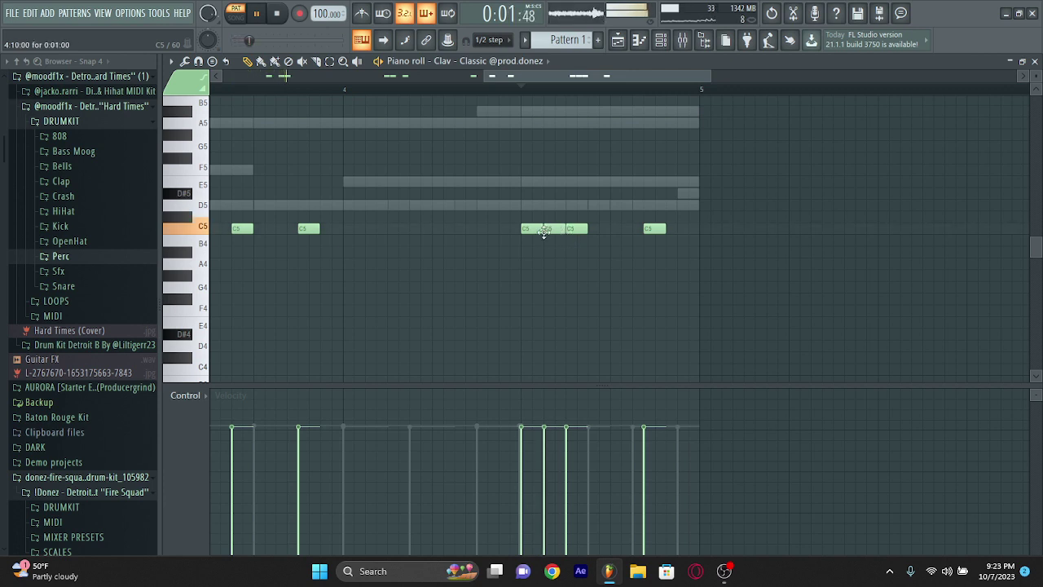
# Play the pattern and move the third of bar 4's consecutive C5 notes to step 12
pyautogui.press('space')
pyautogui.press('space')
pyautogui.press('space')
pyautogui.click(618, 229)
pyautogui.moveTo(603, 232); pyautogui.dragTo(586, 228)
pyautogui.press('space')
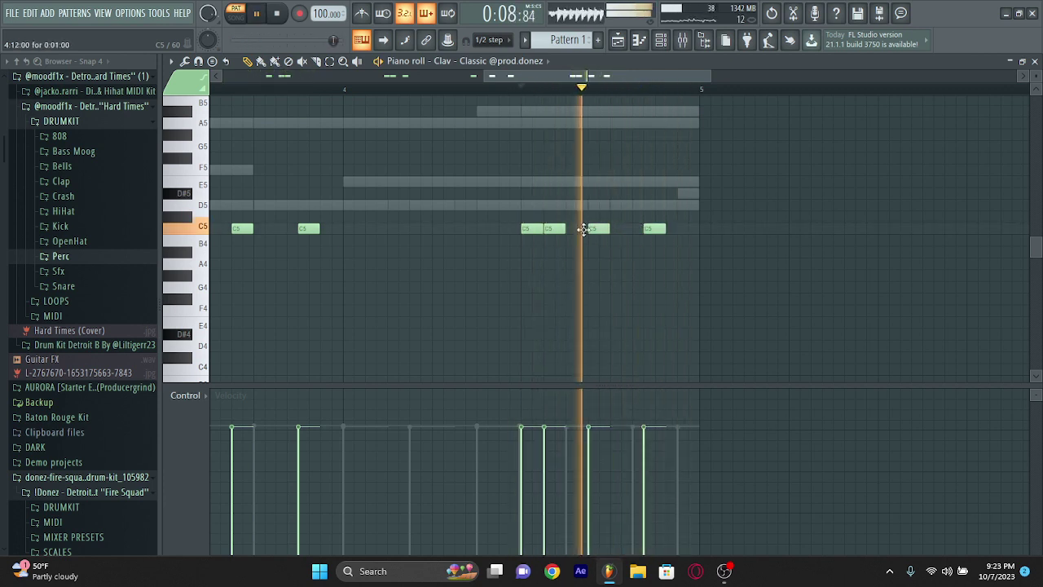
# Move the last C5 note of bar 4 to step 14 and add another C5 note at step 16
pyautogui.press('space')
pyautogui.press('space')
pyautogui.moveTo(658, 229); pyautogui.dragTo(647, 229)
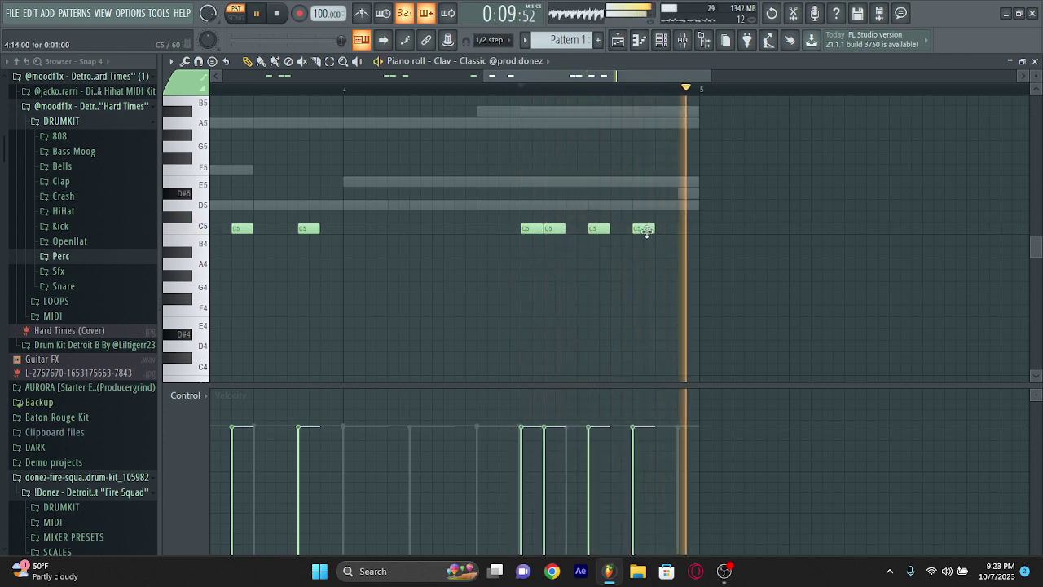
pyautogui.click(678, 229)
pyautogui.scroll(-4, 679, 228)
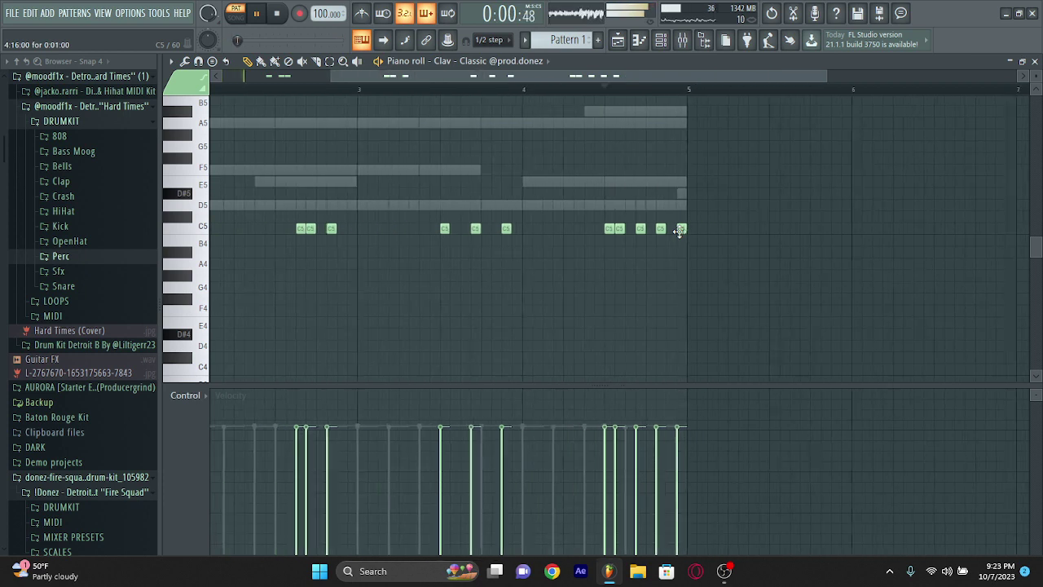
# Select the five C5 notes in bar 4 and taper their velocities downward from first to last
pyautogui.moveTo(562, 218); pyautogui.dragTo(682, 236)
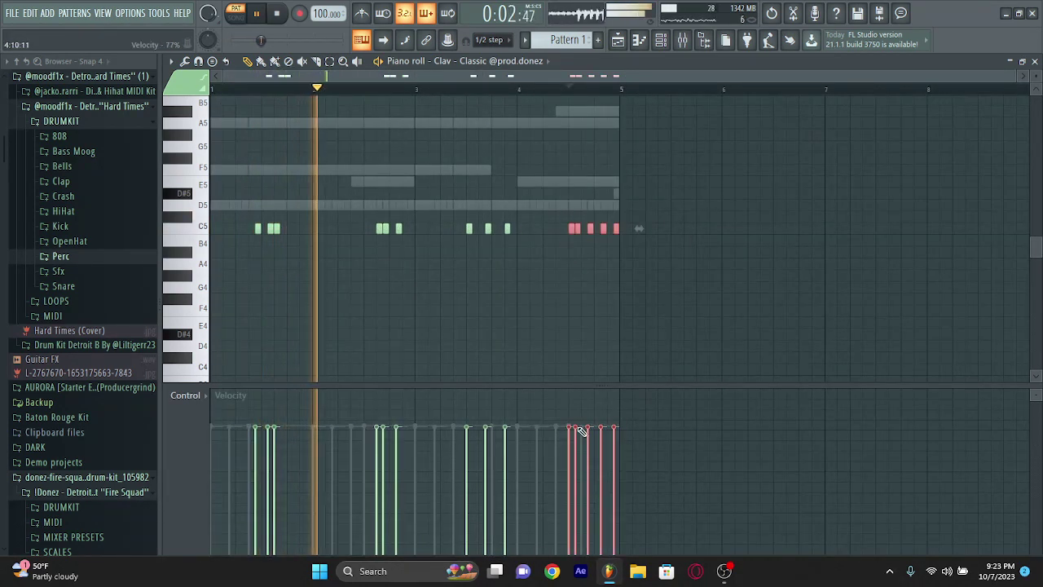
pyautogui.moveTo(570, 430); pyautogui.dragTo(624, 517)
pyautogui.click(630, 353)
# Randomize the velocities of all clave notes and slightly raise those of the last two notes in bar 4
pyautogui.hotkey('alt', 'r')
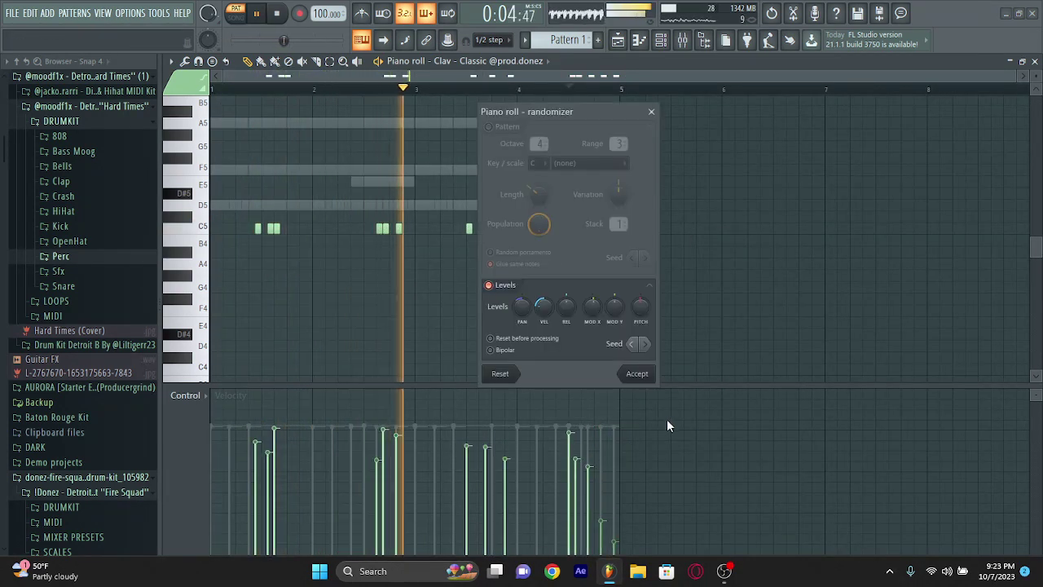
pyautogui.click(632, 371)
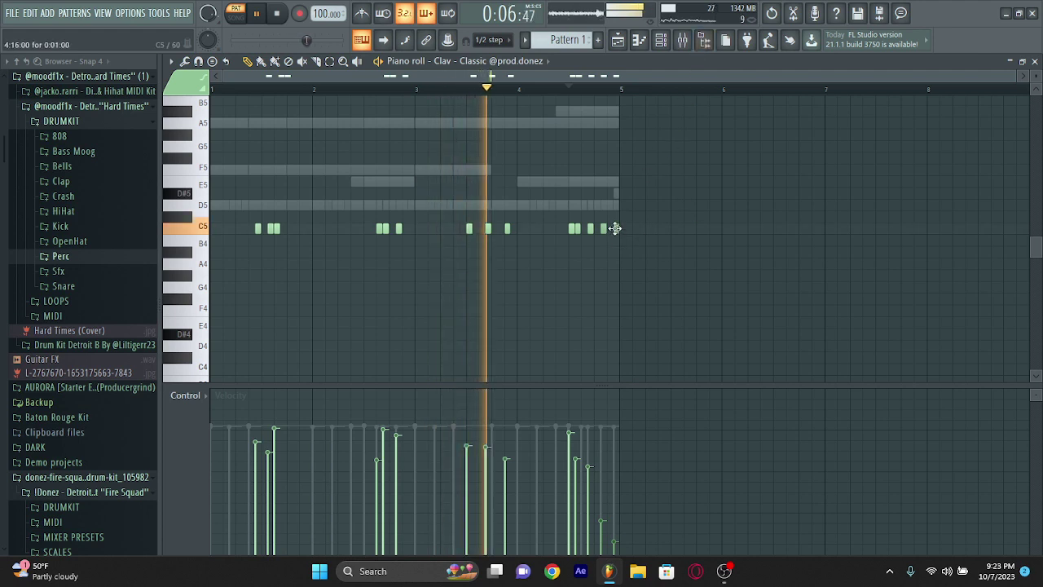
pyautogui.scroll(3, 616, 228)
pyautogui.scroll(-3, 615, 228)
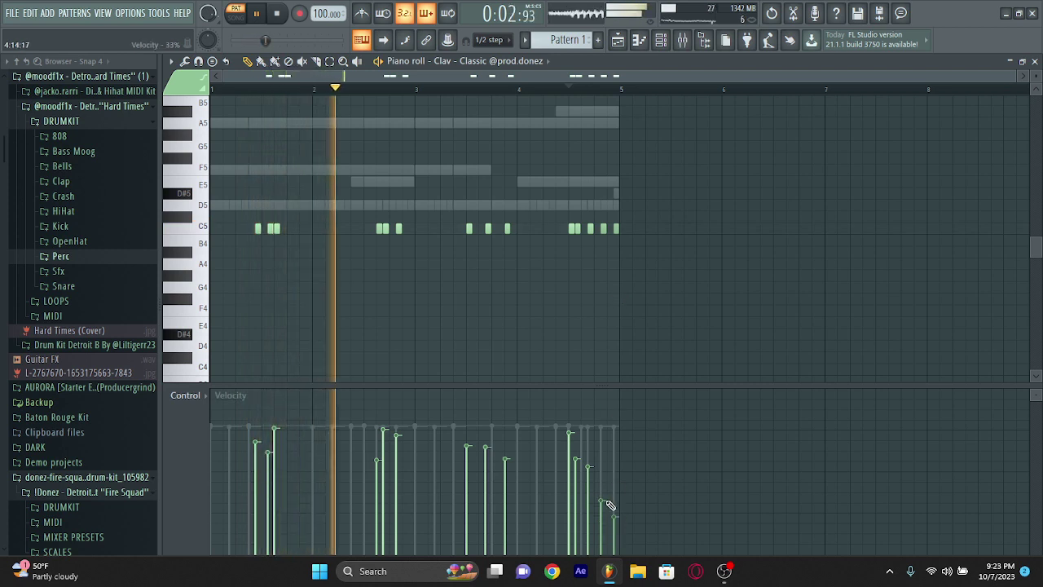
# In bar 4, delete the C5 note at step 9 and add one at step 15, with the last three velocities descending gradually
pyautogui.scroll(1, 580, 237)
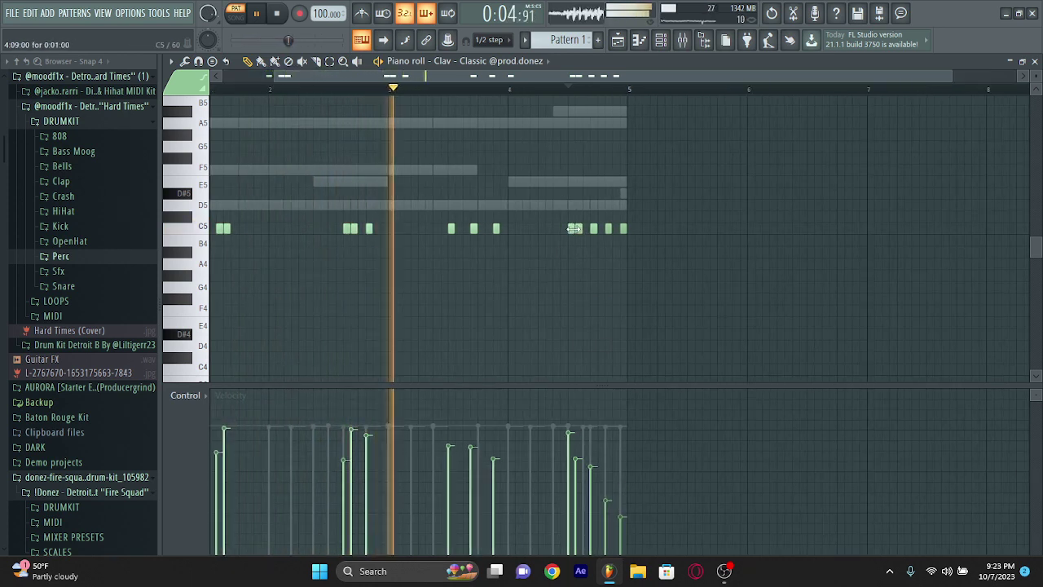
pyautogui.rightClick(575, 231)
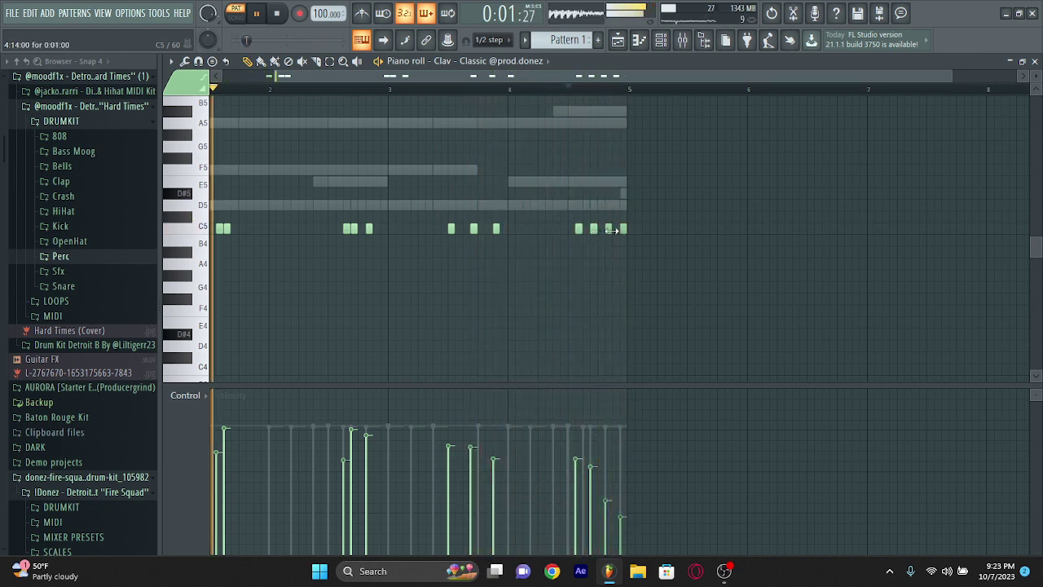
pyautogui.click(614, 229)
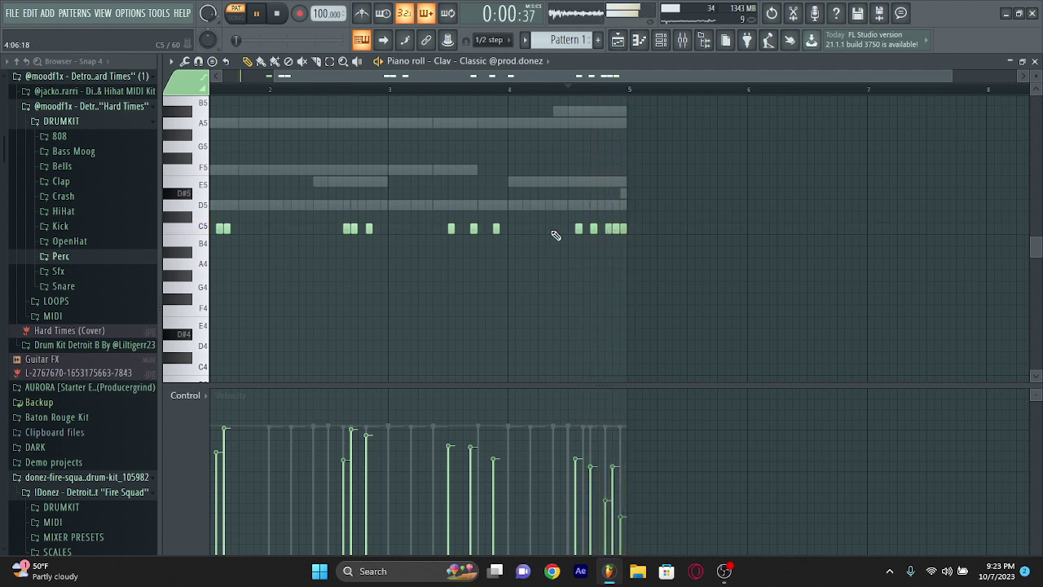
pyautogui.scroll(-1, 556, 233)
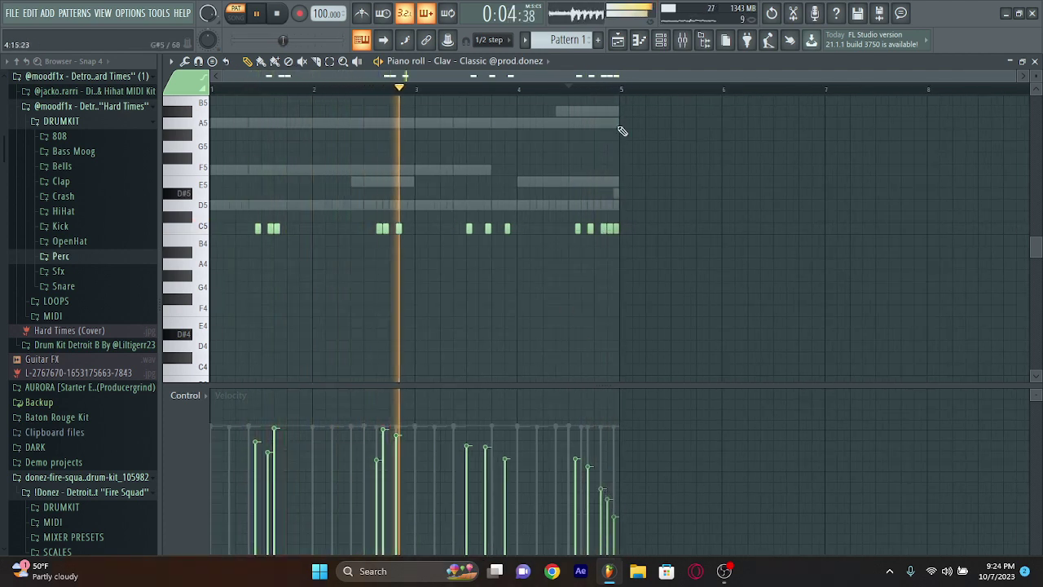
# Route the MEECH! Synth Bass (6) channel to mixer track 3 and adjust that track's stereo separation
pyautogui.click(661, 40)
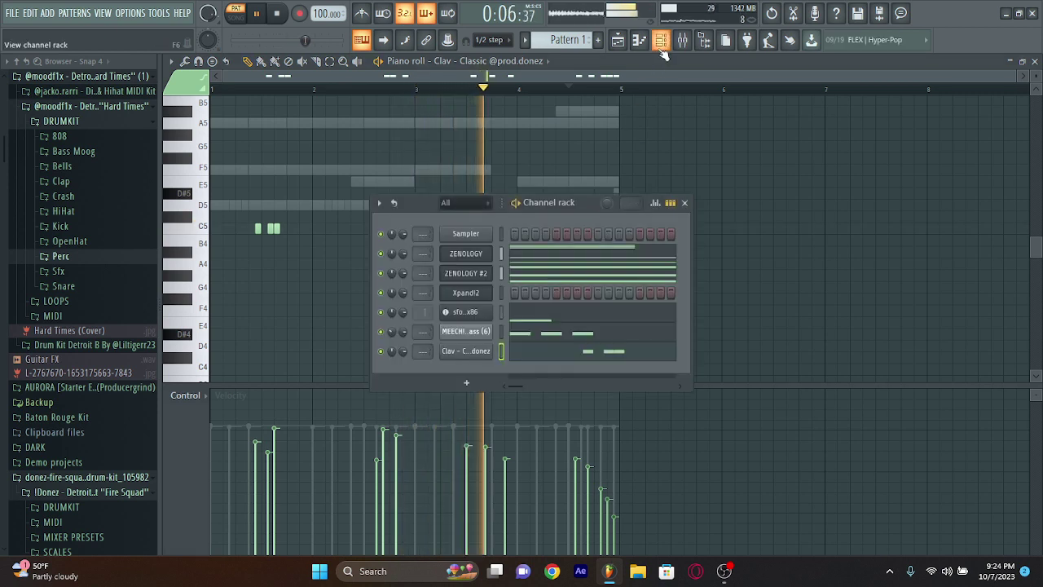
pyautogui.rightClick(466, 331)
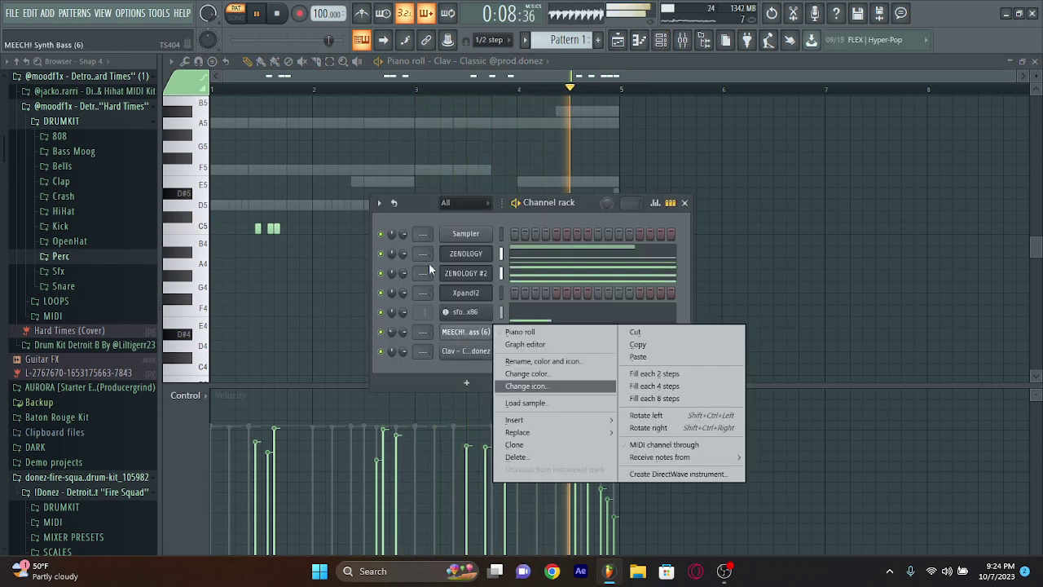
pyautogui.click(421, 332)
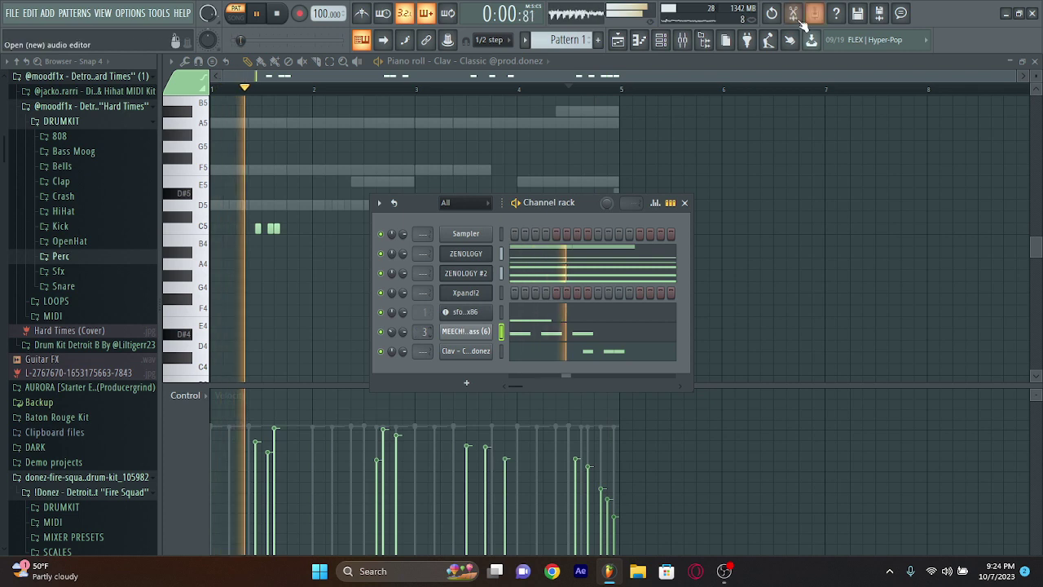
pyautogui.press('F9')
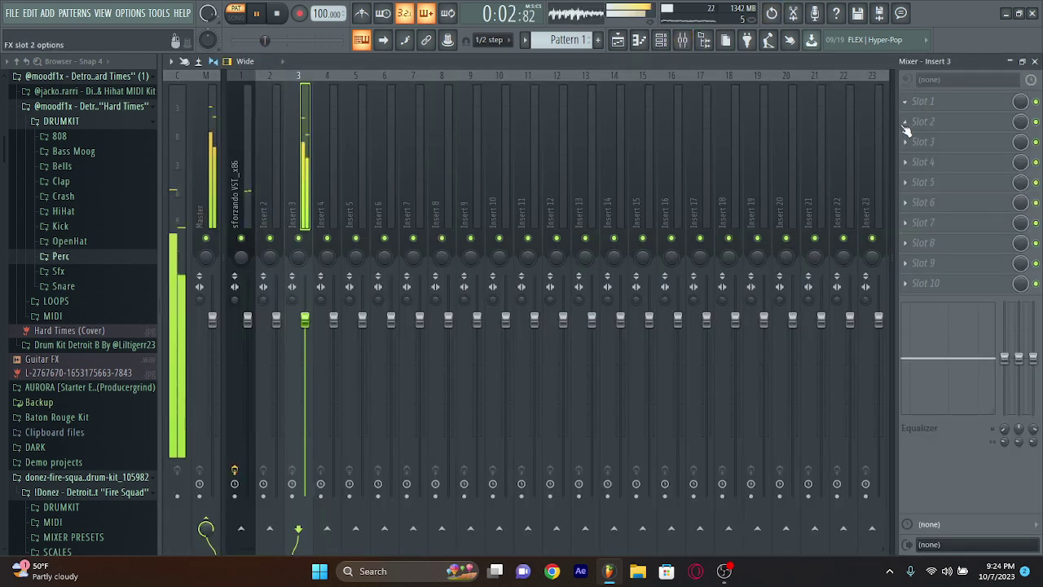
pyautogui.moveTo(291, 304); pyautogui.dragTo(292, 291)
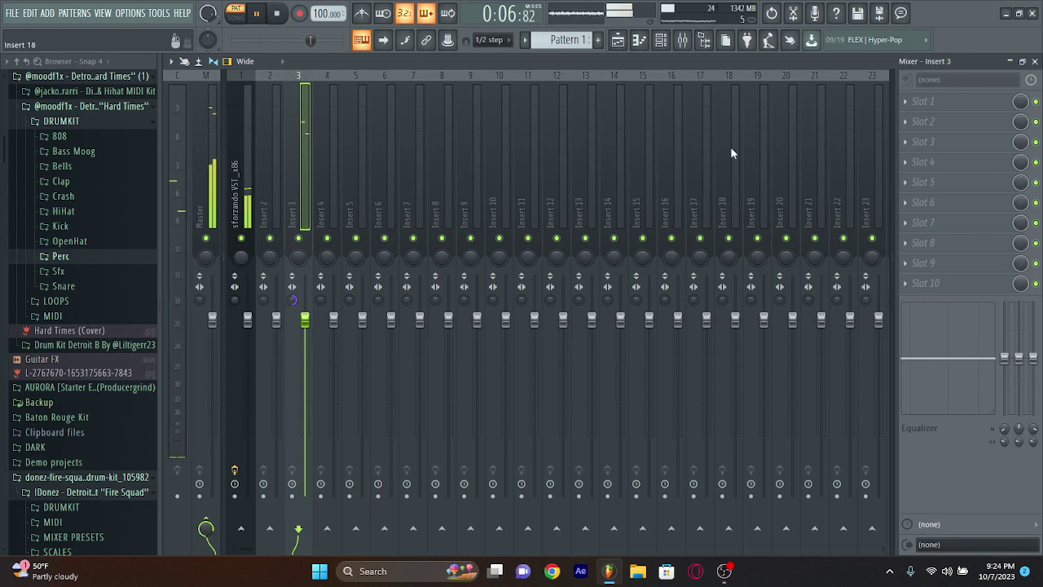
# Try the HalfTime effect in slot 2 of Insert 3 on the synth bass
pyautogui.click(919, 127)
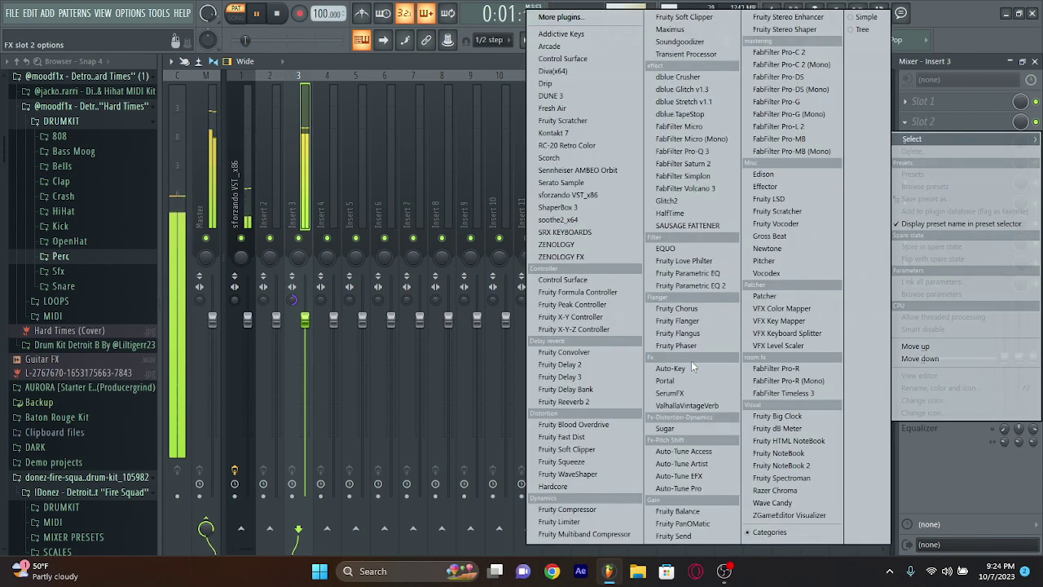
pyautogui.click(670, 212)
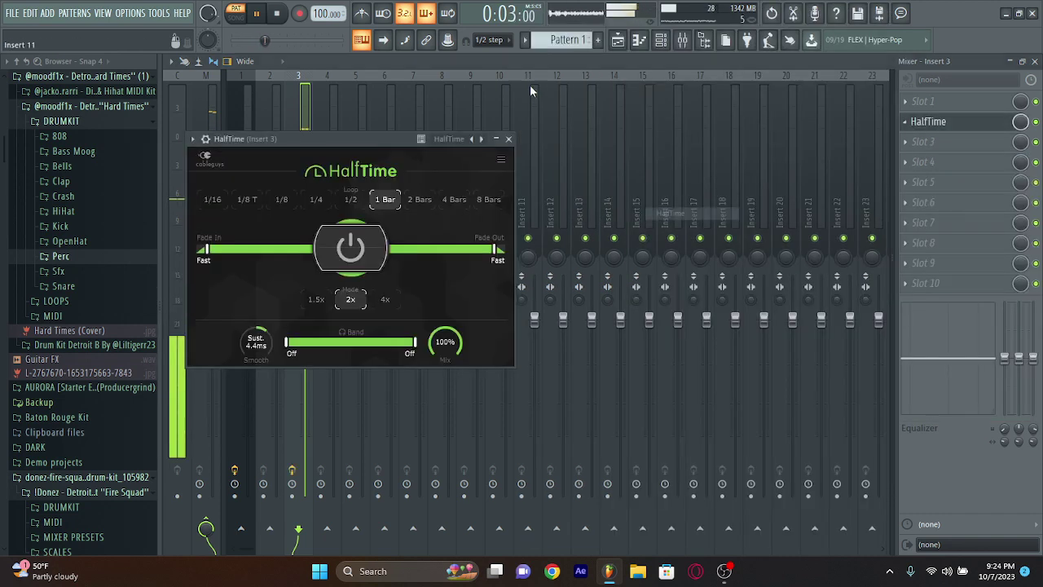
pyautogui.click(639, 40)
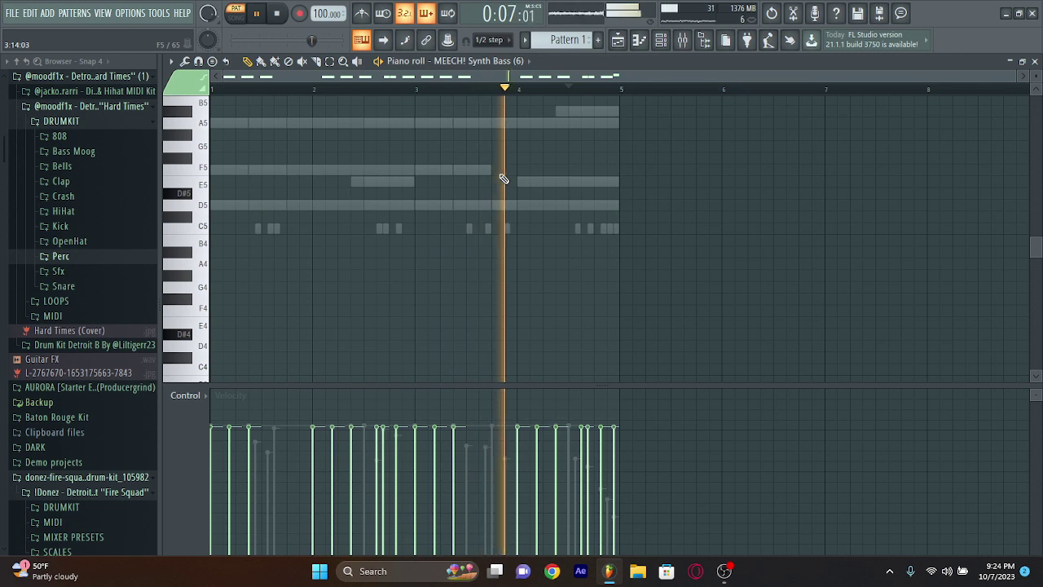
pyautogui.click(673, 41)
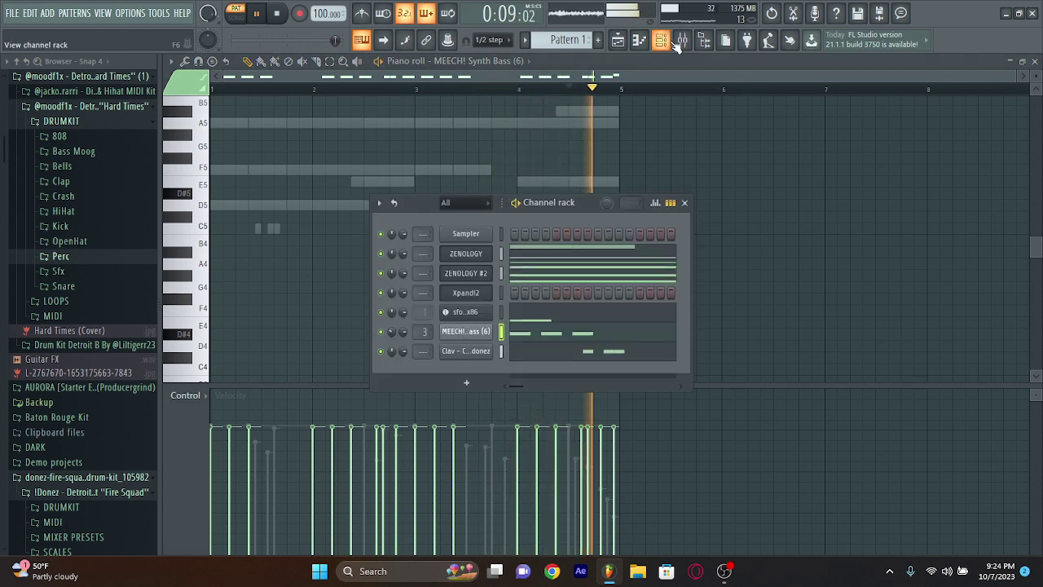
pyautogui.click(675, 45)
pyautogui.click(704, 41)
# Load SerumFX into slot 3 of Insert 3 and replace it with Portal
pyautogui.click(907, 145)
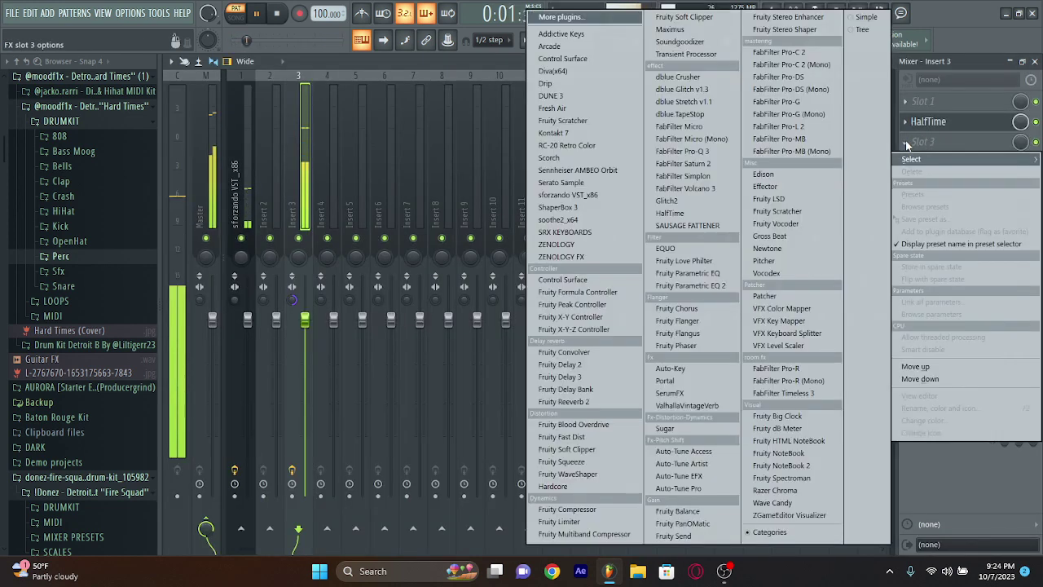
pyautogui.click(675, 392)
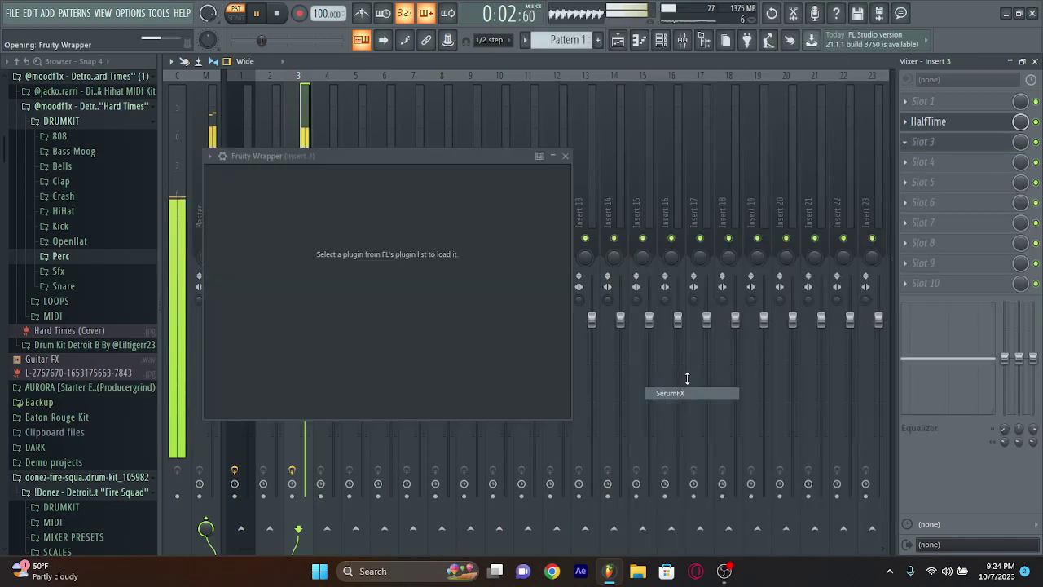
pyautogui.click(907, 142)
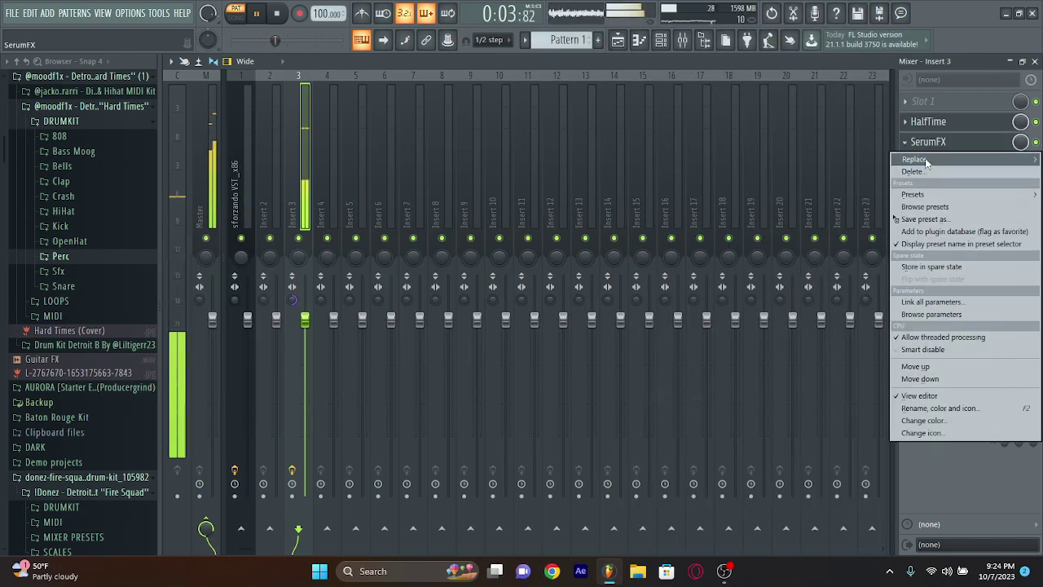
pyautogui.moveTo(914, 159)
pyautogui.click(672, 381)
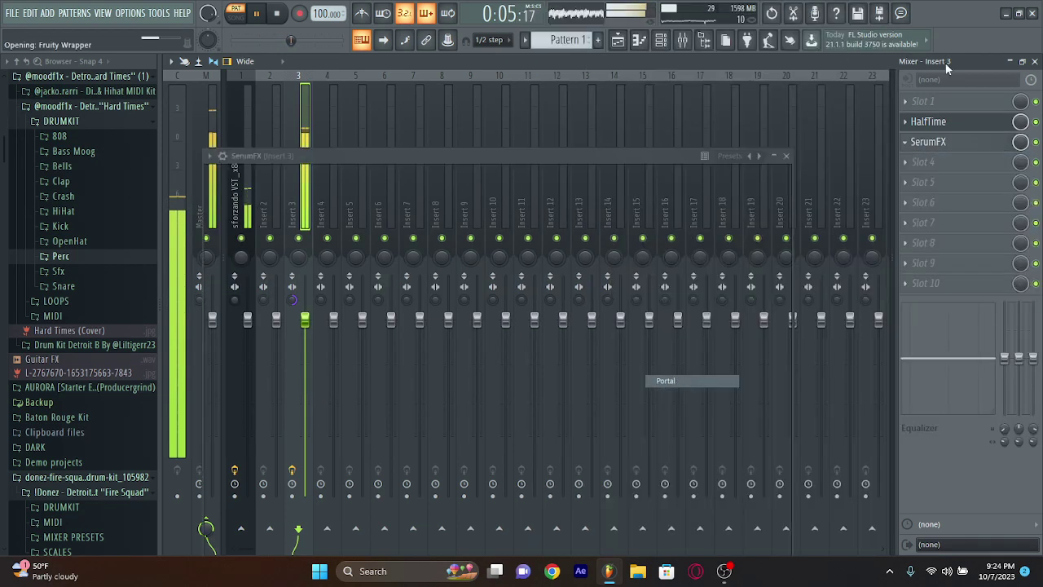
# Delete the HalfTime effect from slot 2 of Insert 3
pyautogui.click(905, 124)
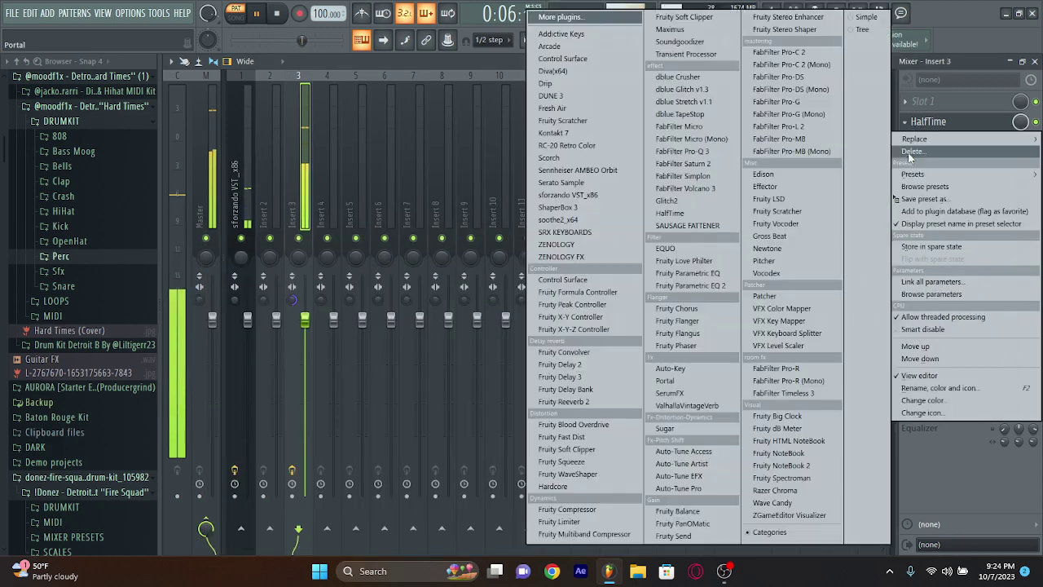
pyautogui.click(912, 152)
pyautogui.click(585, 318)
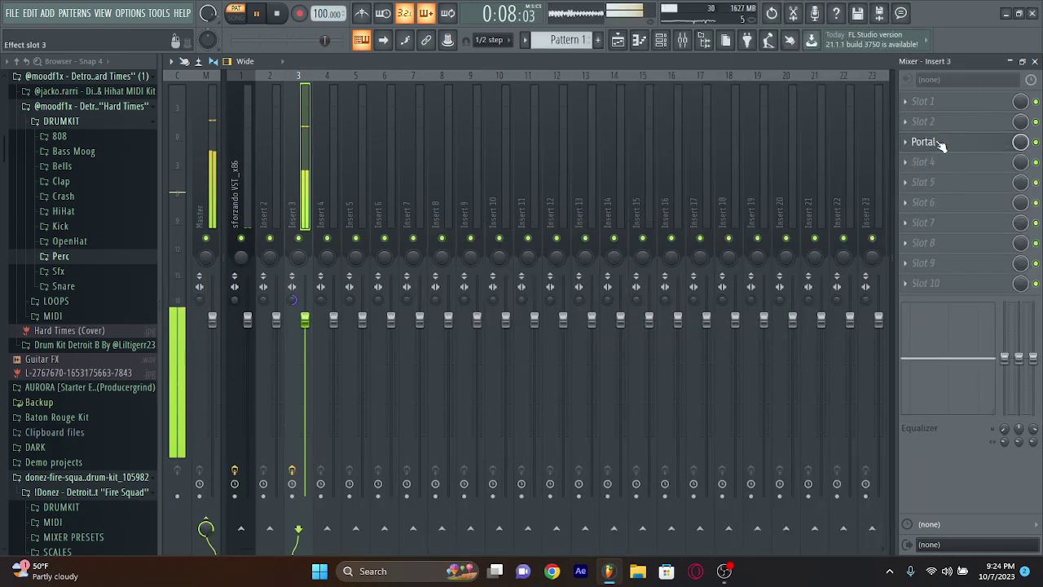
# Open Portal's preset browser and audition Pitched and Glitched, Repeater Bass and Not Even
pyautogui.click(952, 142)
pyautogui.click(747, 181)
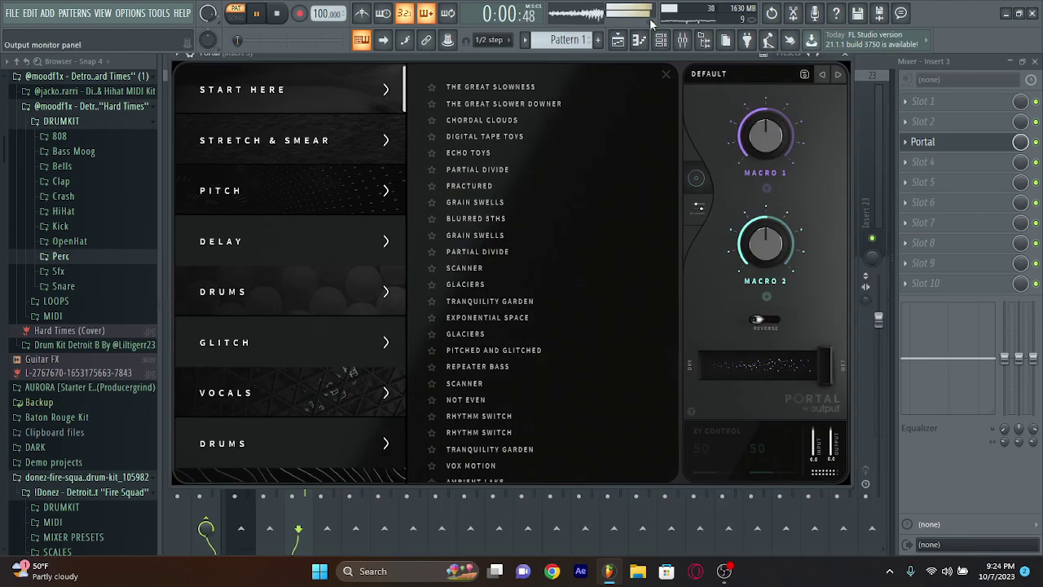
pyautogui.click(493, 342)
pyautogui.click(493, 351)
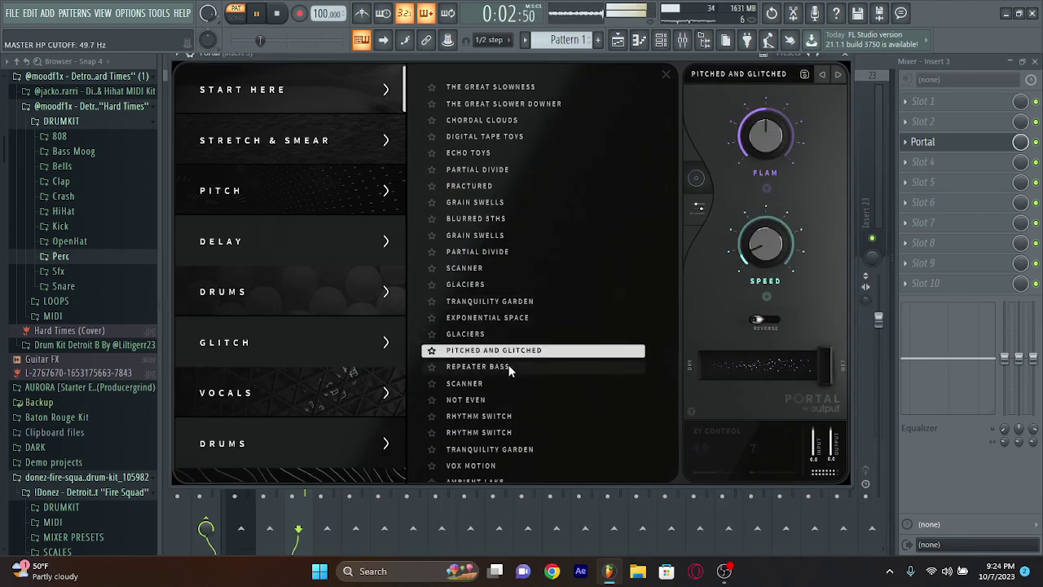
pyautogui.click(493, 367)
pyautogui.click(491, 399)
# Audition the Hills and Half-Time presets in Portal's Trails collection and load Chopped
pyautogui.scroll(-5, 361, 462)
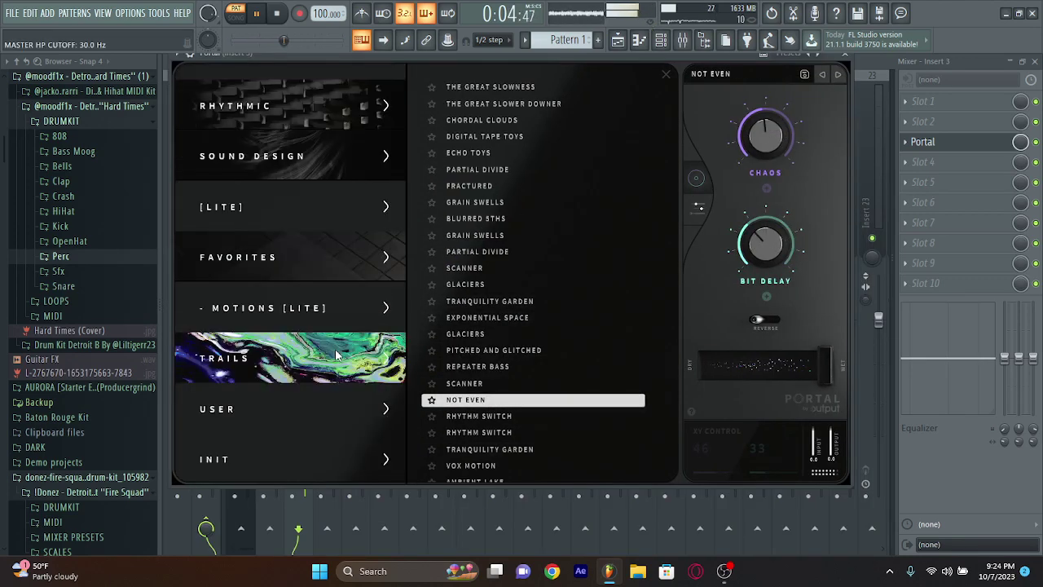
pyautogui.click(335, 350)
pyautogui.click(481, 235)
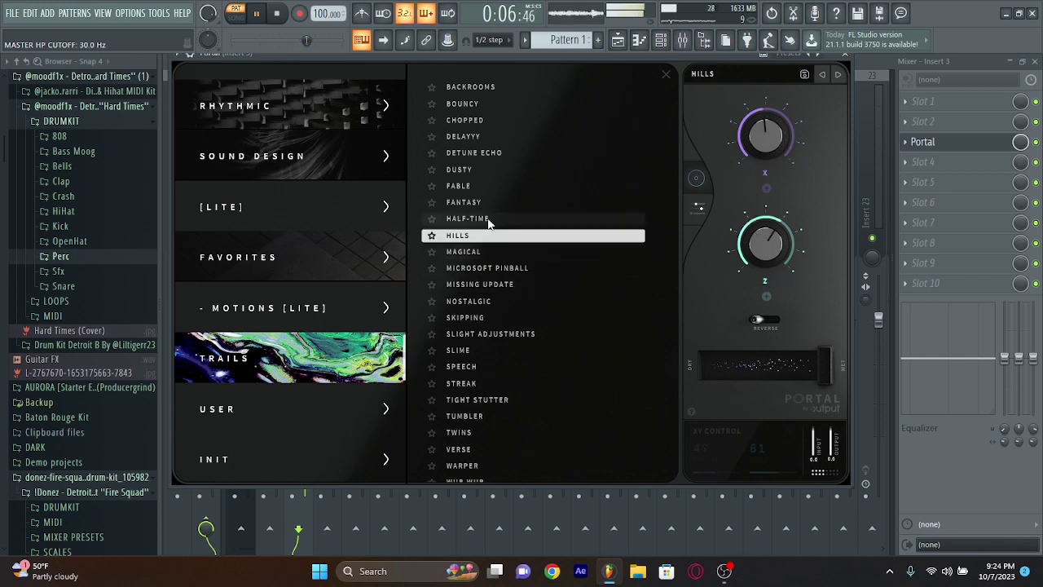
pyautogui.click(486, 219)
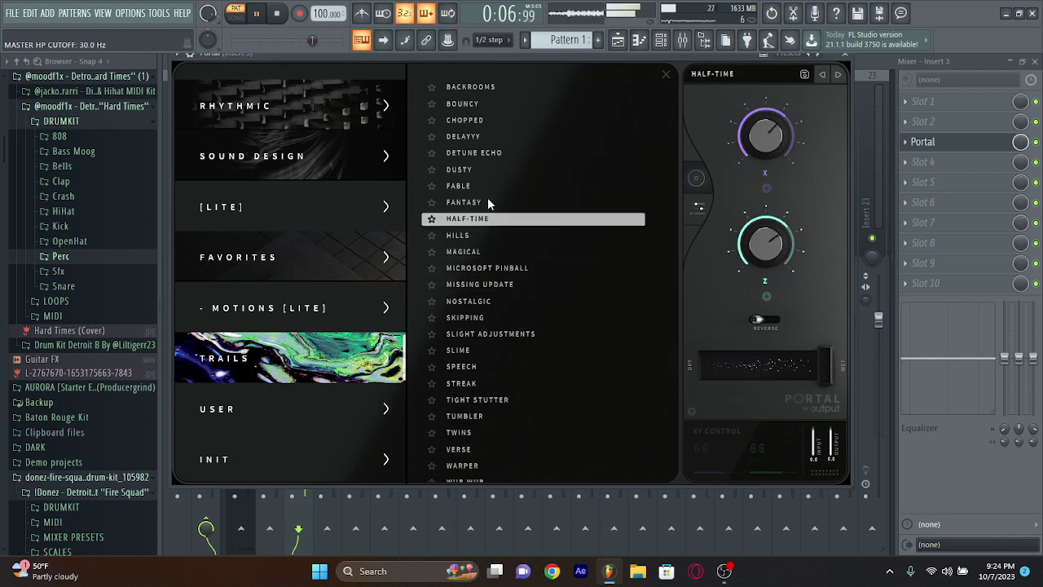
pyautogui.click(471, 120)
pyautogui.moveTo(498, 56); pyautogui.dragTo(514, 109)
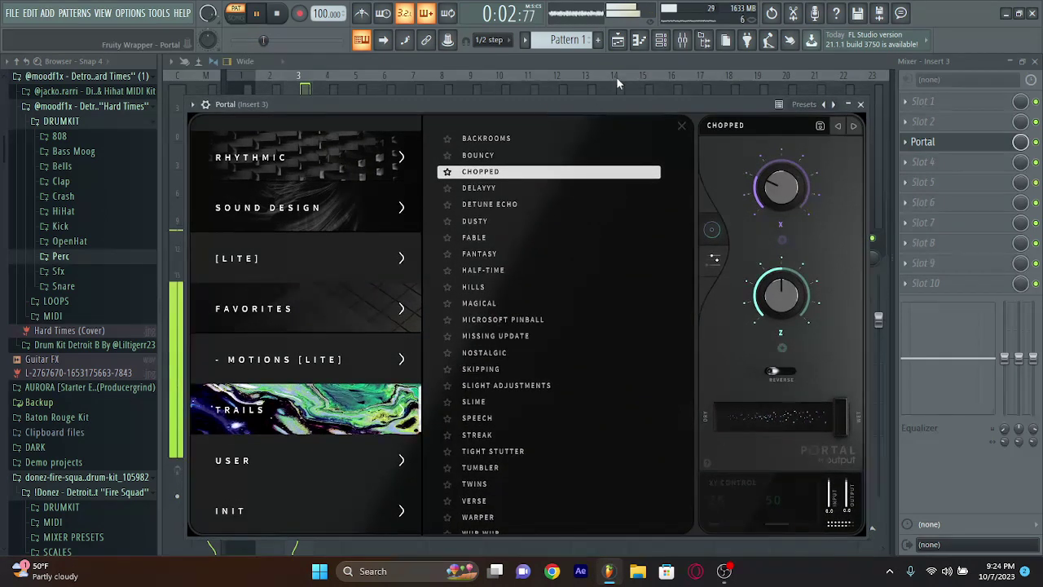
# Transpose all the MEECH! Synth Bass notes down one octave and return to the mixer
pyautogui.click(642, 45)
pyautogui.scroll(5, 473, 230)
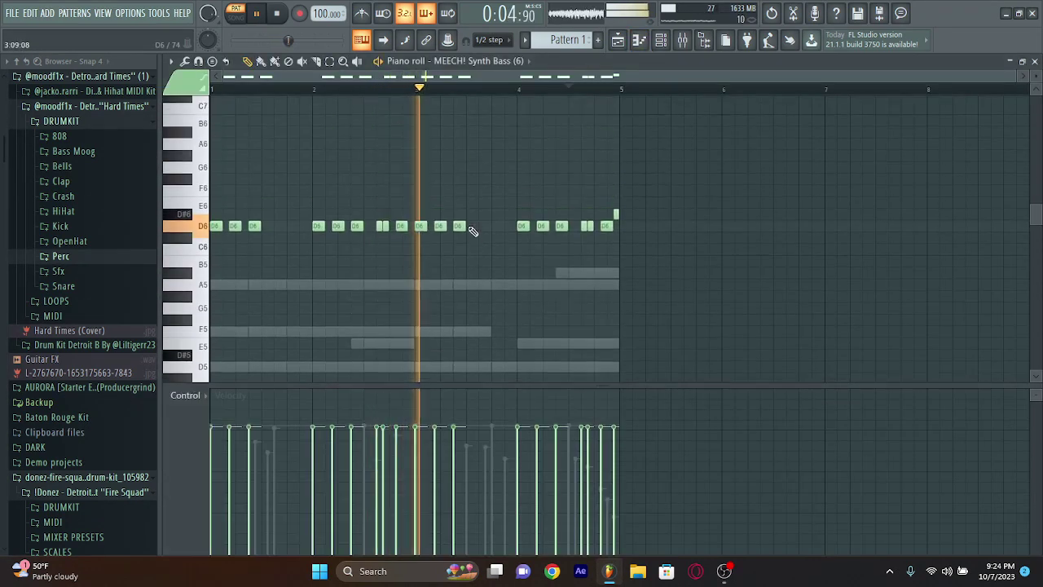
pyautogui.scroll(-4, 473, 232)
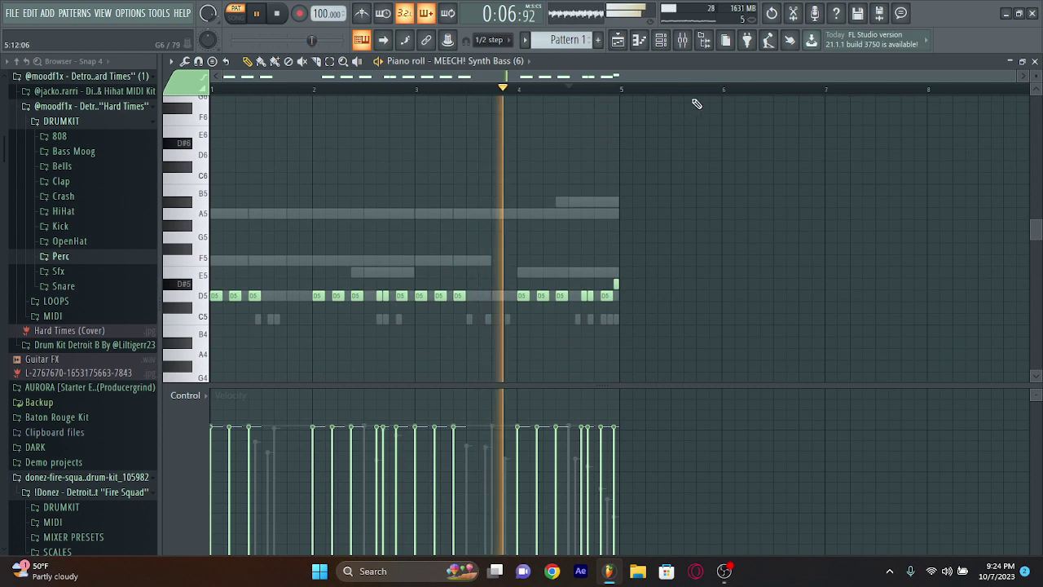
pyautogui.click(682, 43)
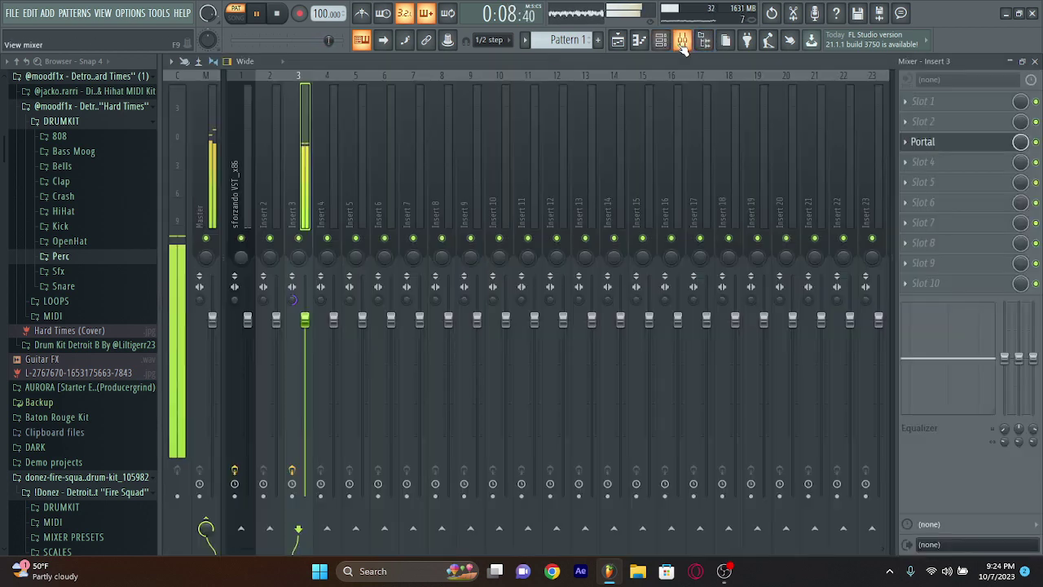
# Reopen Portal on Insert 3 and audition the Trails presets Detune Echo, Delayyy, Nostalgic, Magical, Hills, Half-Time and Fantasy
pyautogui.click(923, 141)
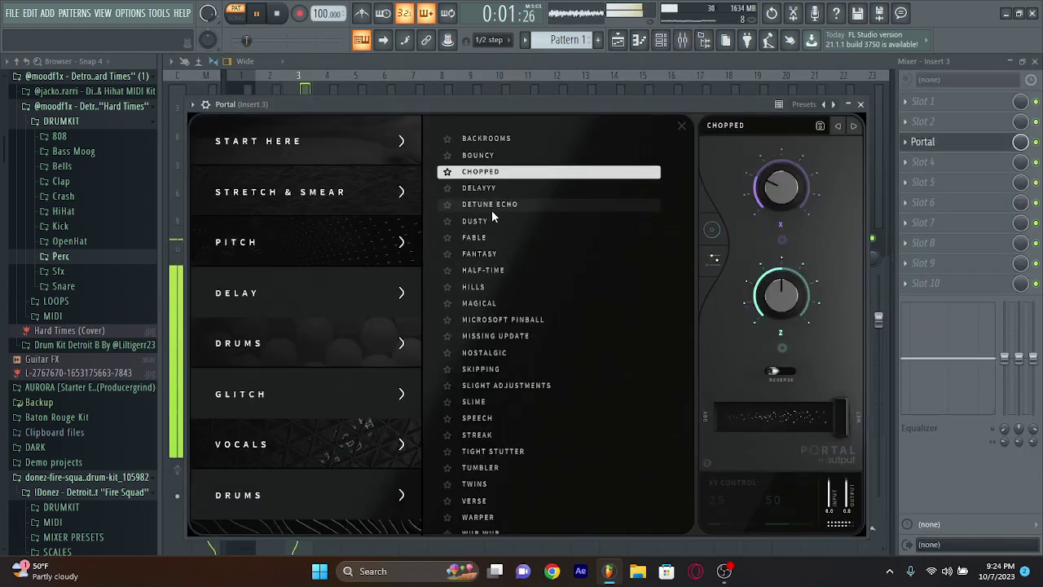
pyautogui.click(491, 204)
pyautogui.click(489, 187)
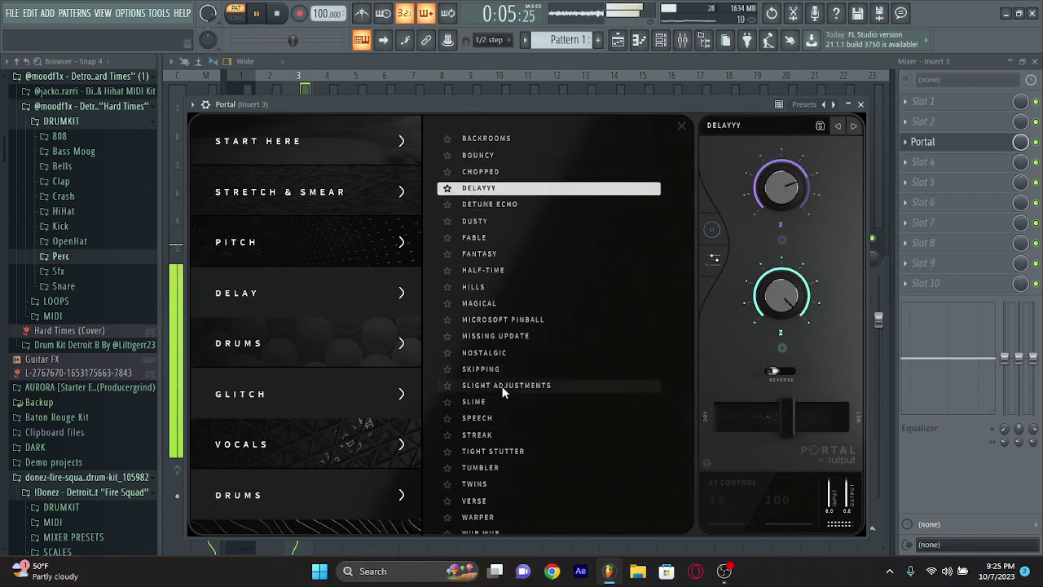
pyautogui.click(497, 354)
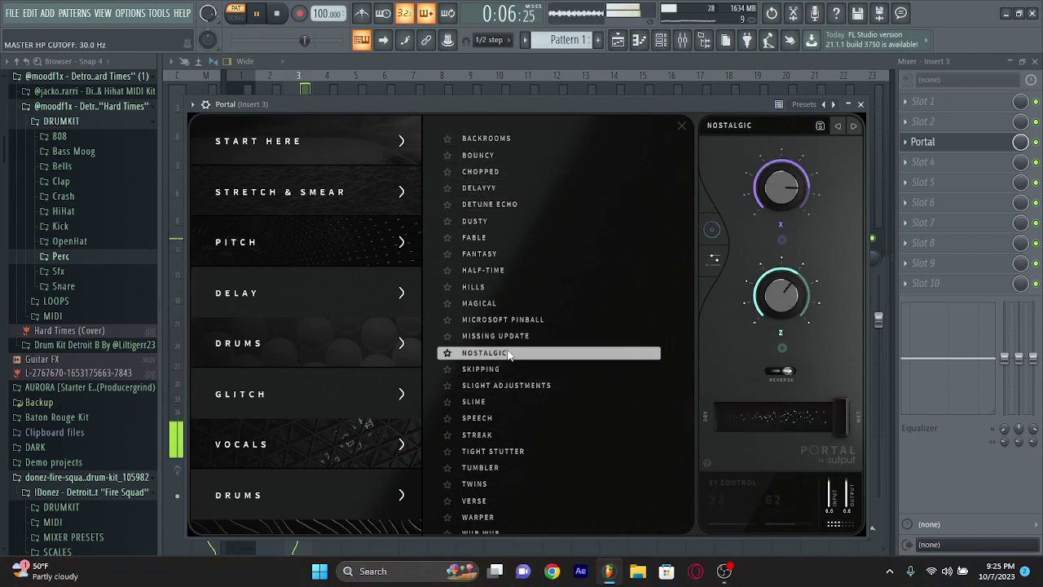
pyautogui.click(497, 303)
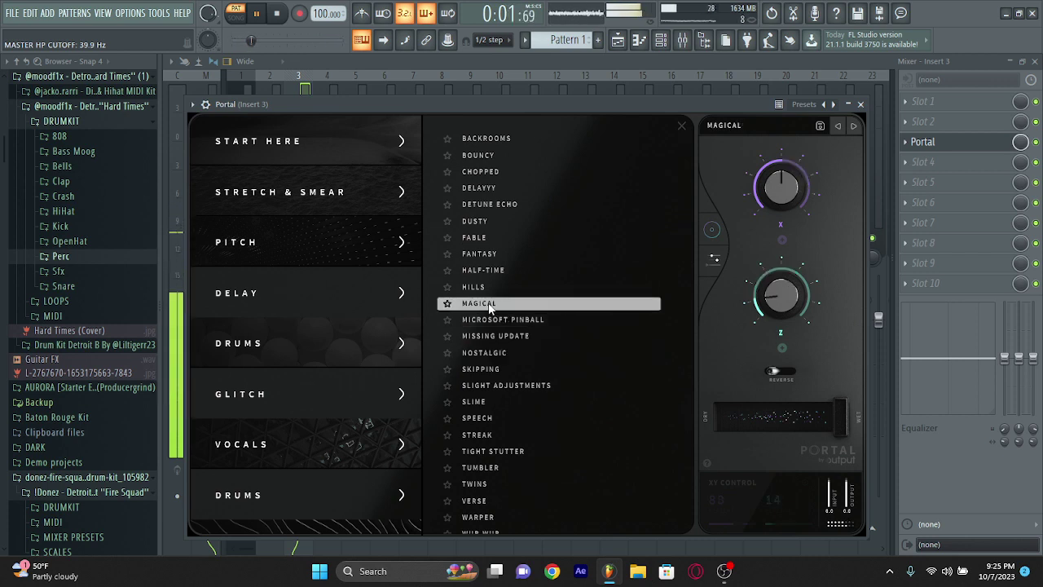
pyautogui.click(486, 290)
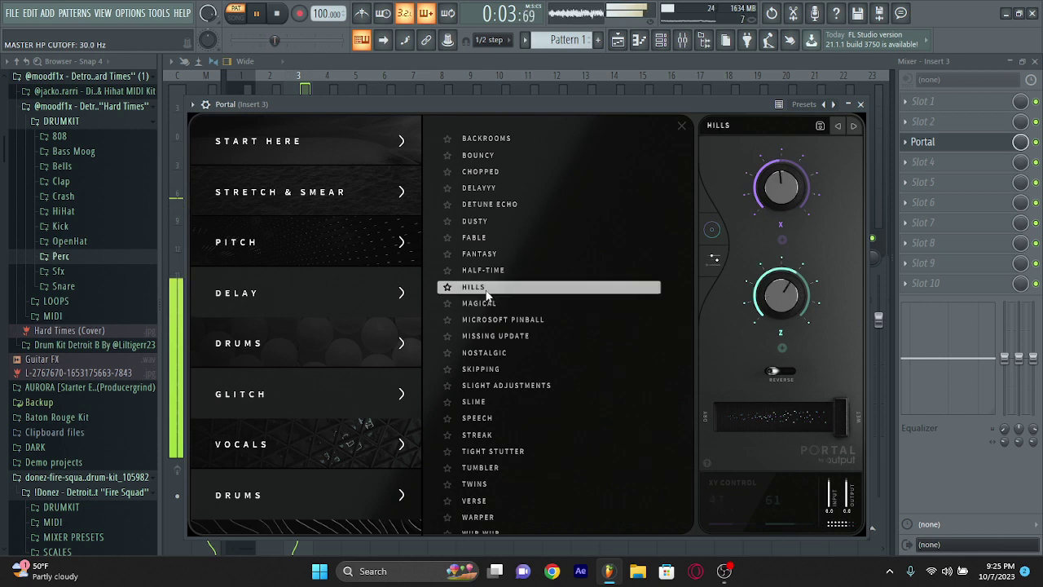
pyautogui.click(502, 271)
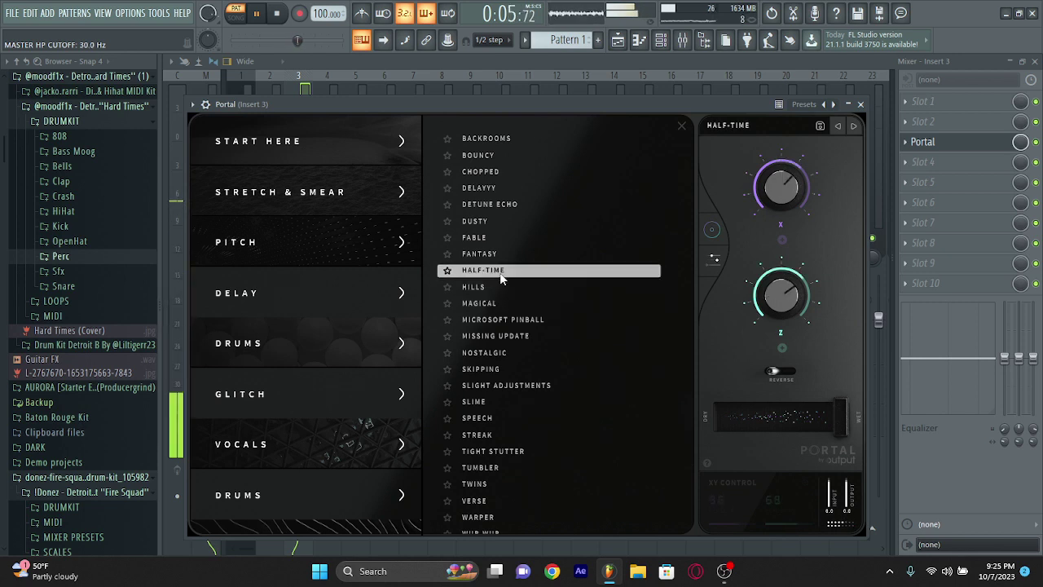
pyautogui.click(500, 261)
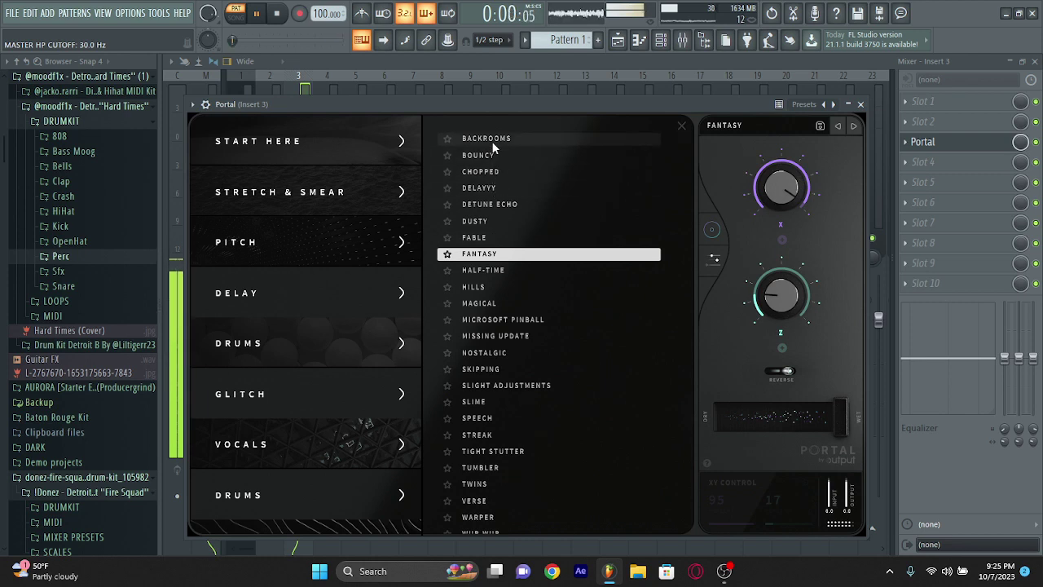
# Audition the Trails presets Wub Wub, Warper, Verse, Twins, Tumbler, Tight Stutter, Streak and Speech, ending on Streak
pyautogui.scroll(-1, 485, 399)
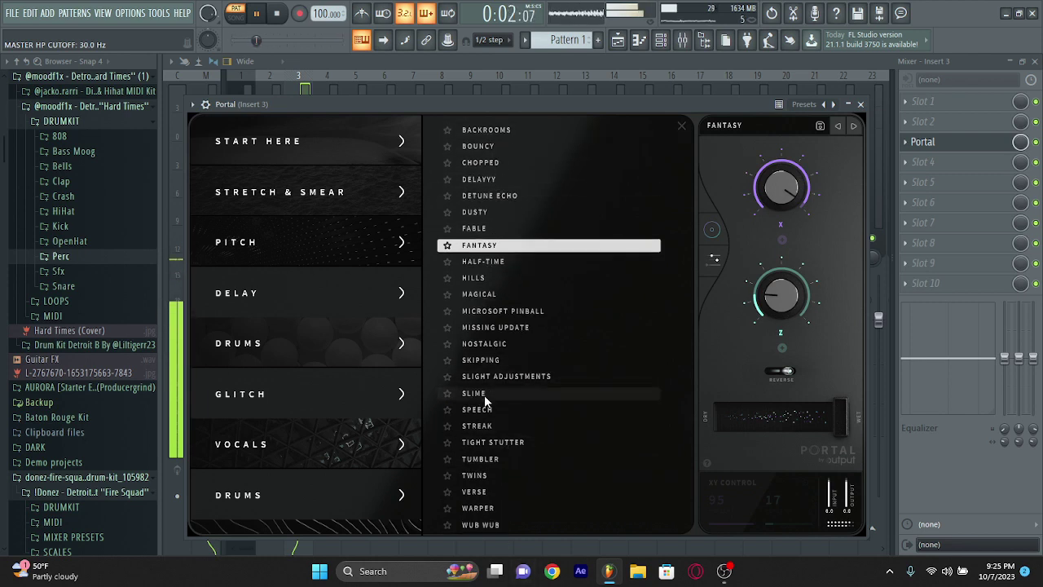
pyautogui.click(491, 530)
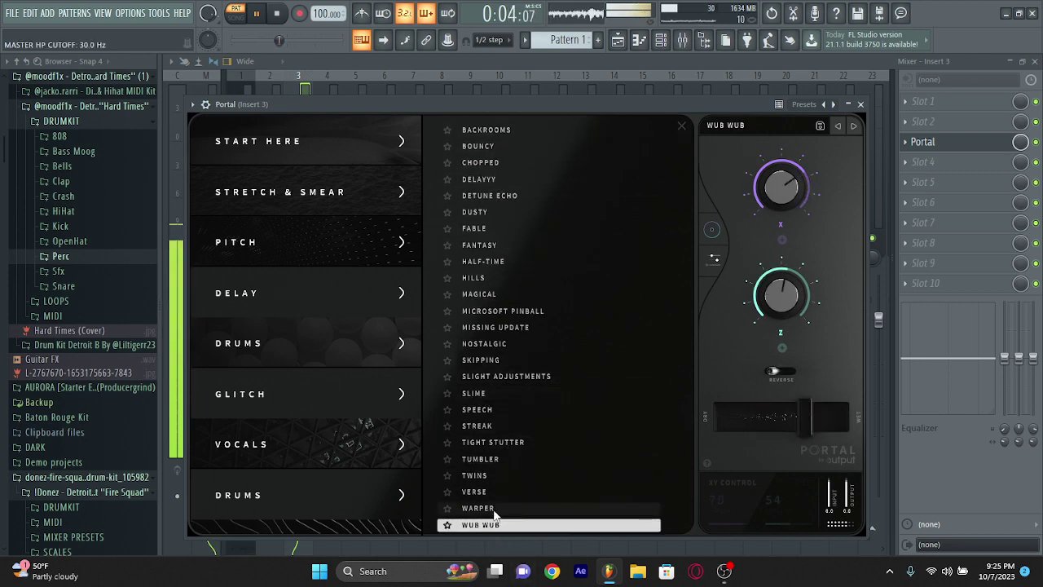
pyautogui.click(494, 510)
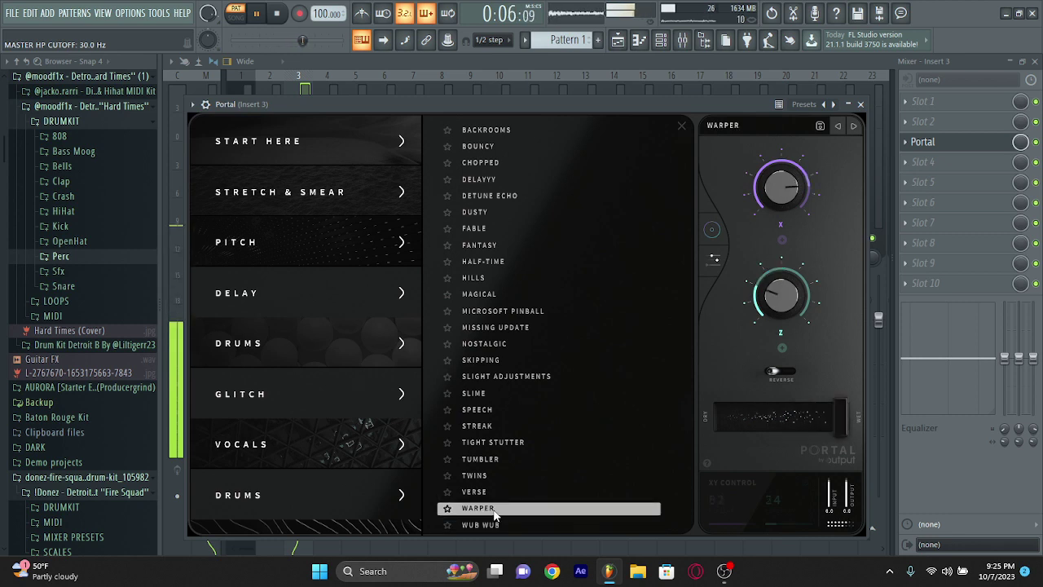
pyautogui.click(487, 492)
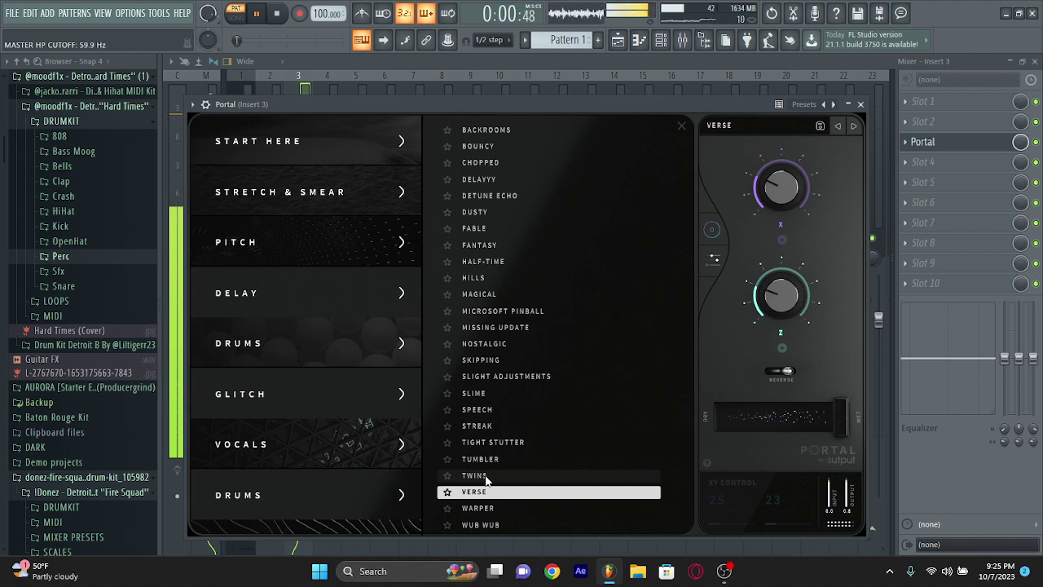
pyautogui.click(487, 477)
pyautogui.click(486, 461)
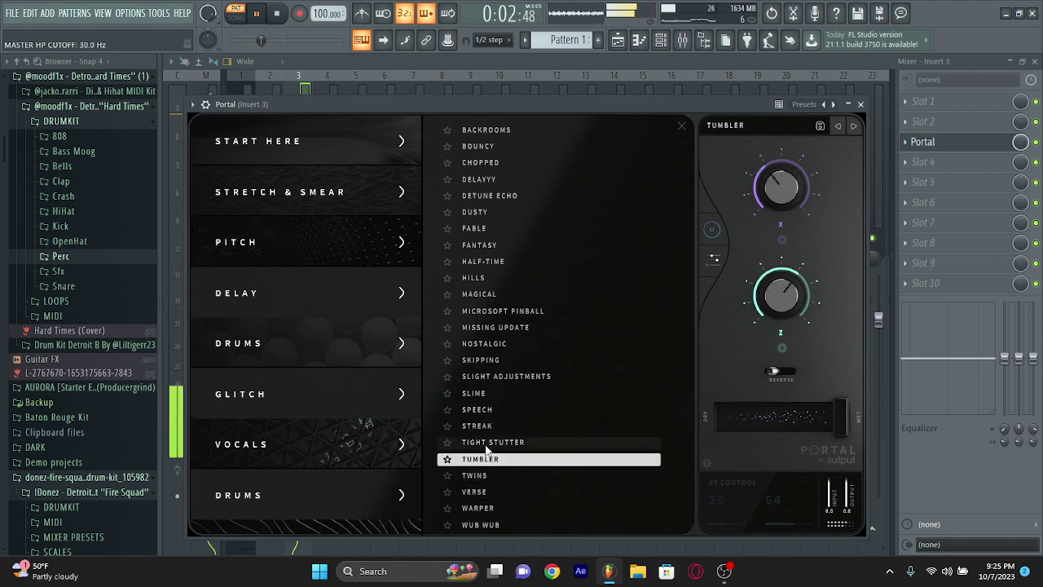
pyautogui.click(487, 445)
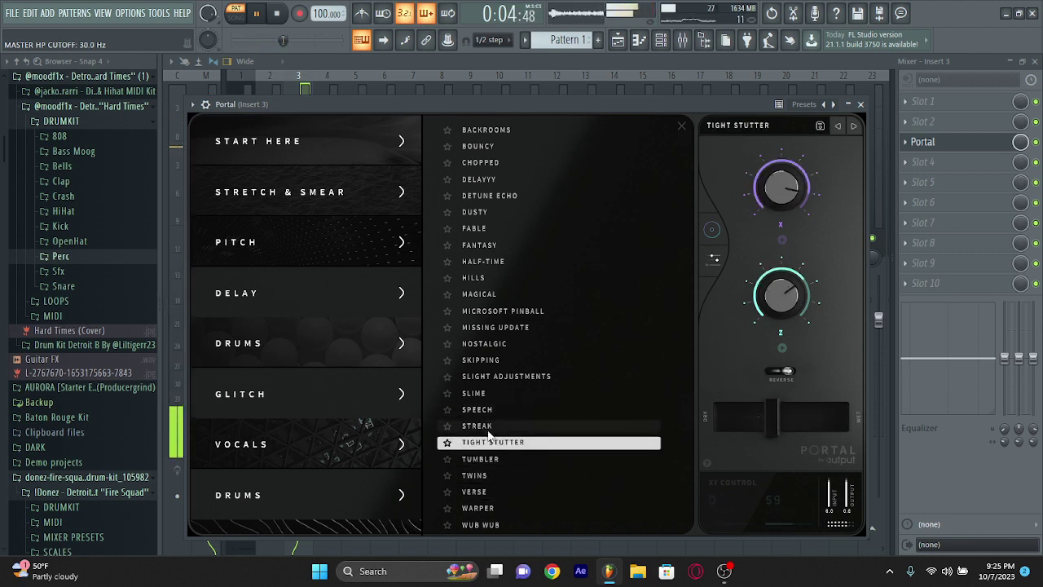
pyautogui.click(489, 425)
pyautogui.press('Up')
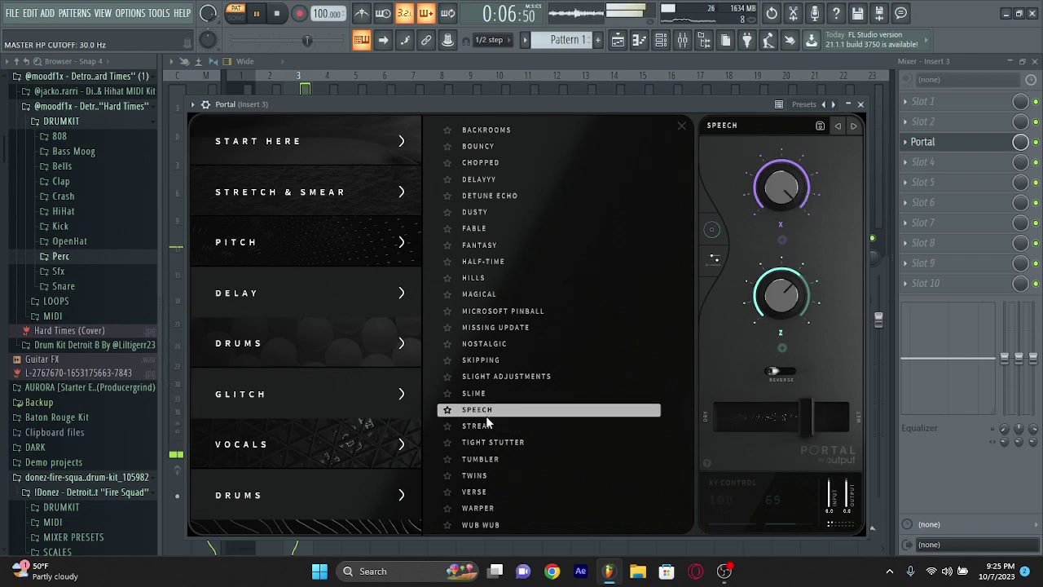
pyautogui.click(487, 425)
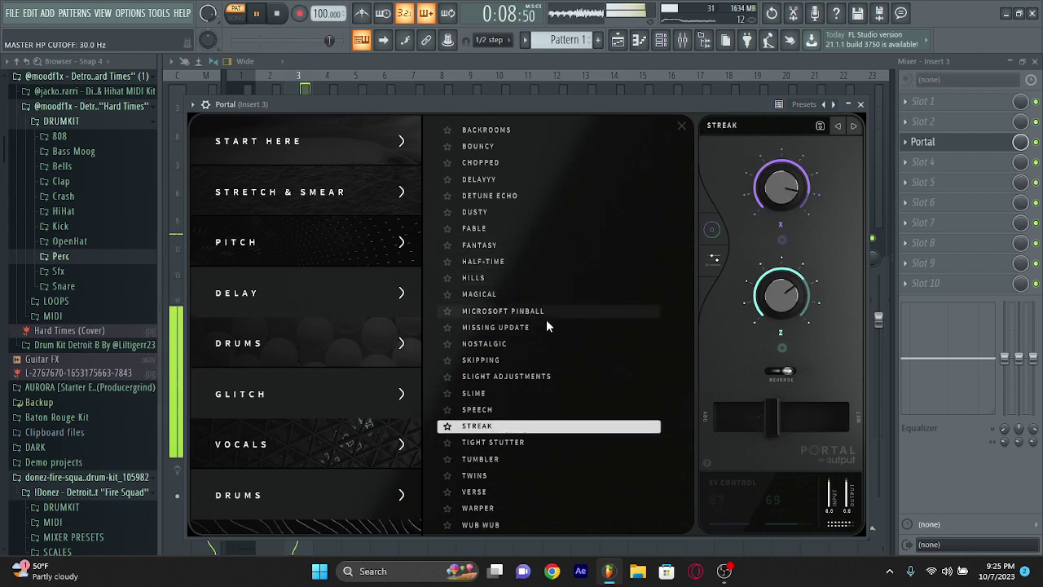
# Audition the four presets in Portal's Motions [Lite] collection, from ALLTHINGSTHRUCHRIST to LAST3HREEDROP
pyautogui.scroll(-5, 349, 348)
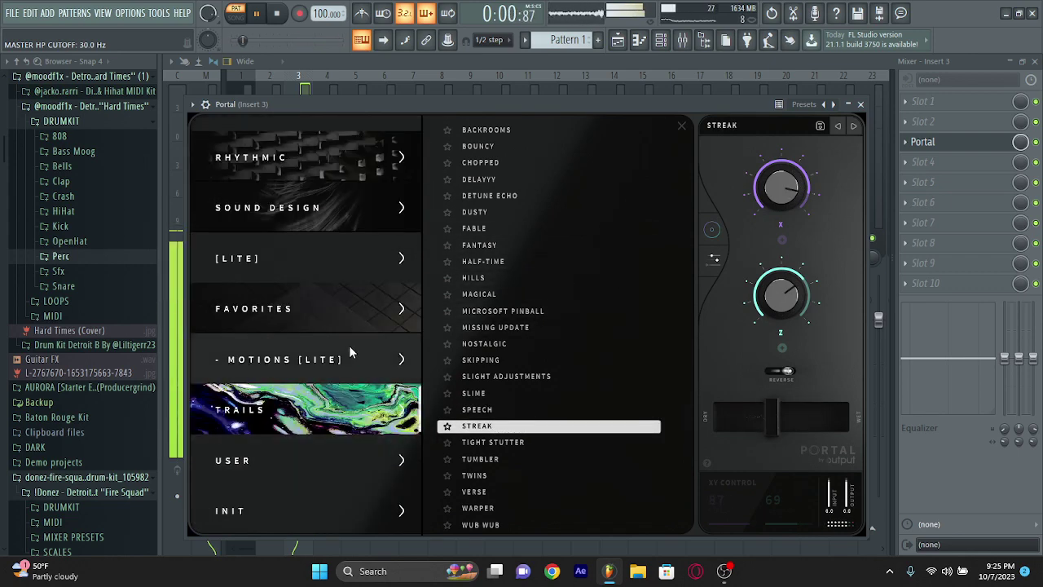
pyautogui.click(347, 367)
pyautogui.click(511, 138)
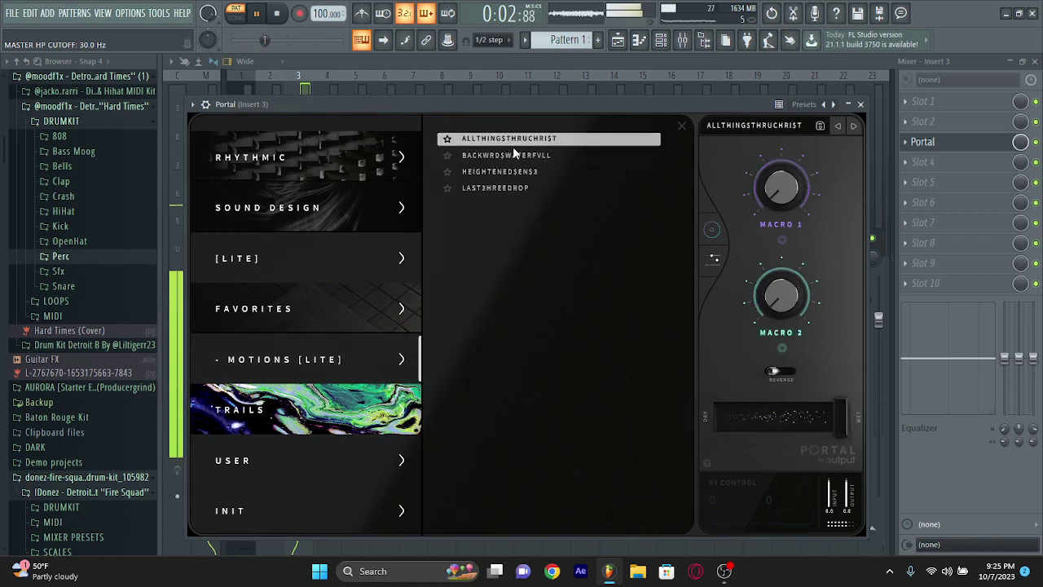
pyautogui.click(513, 155)
pyautogui.click(512, 169)
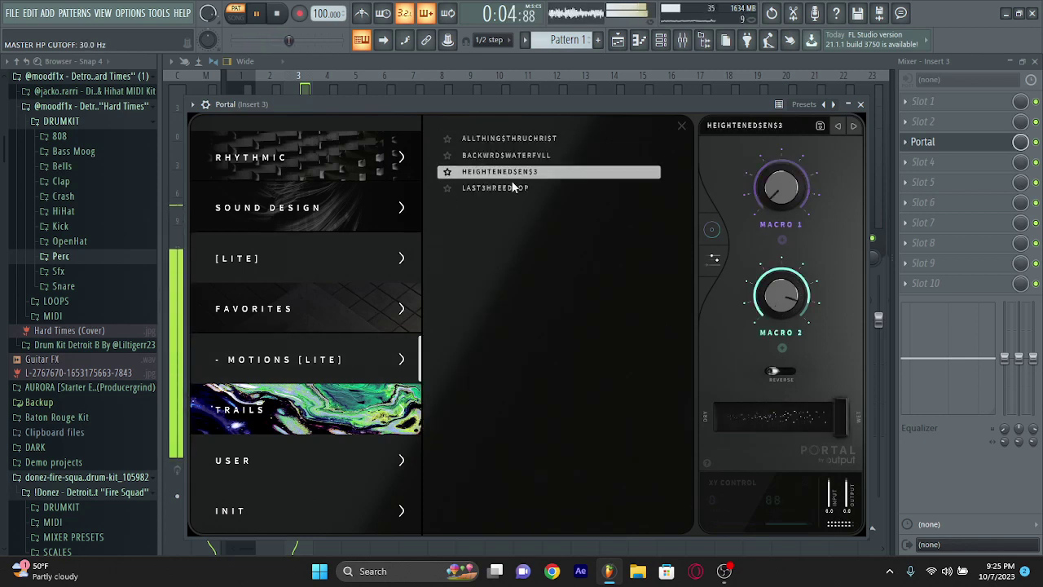
pyautogui.click(512, 188)
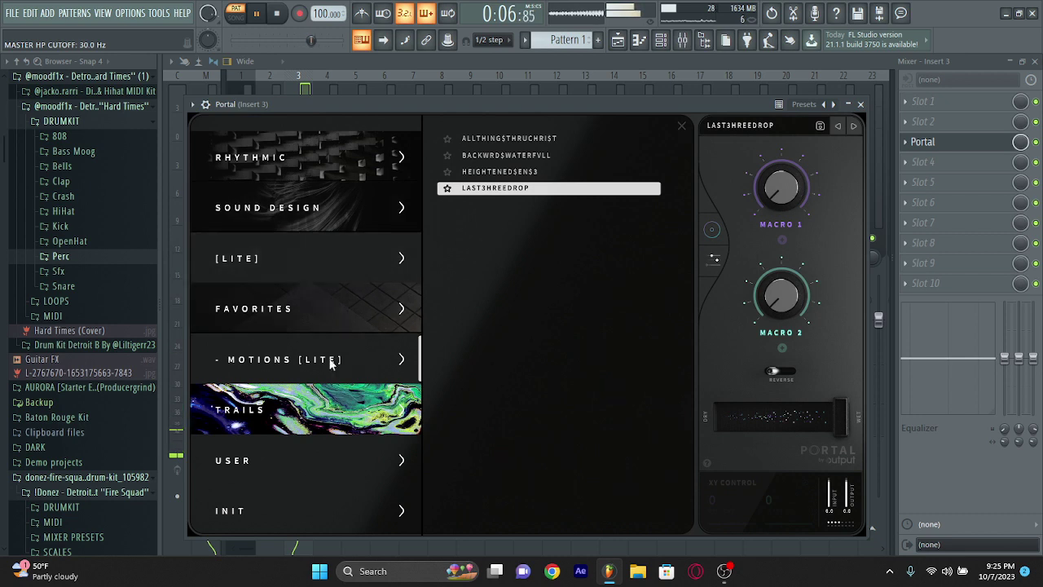
# Audition CH3RUBIM, ESTABLISH3D and GODMADEM3 in Portal's [Lite] preset collection
pyautogui.click(350, 258)
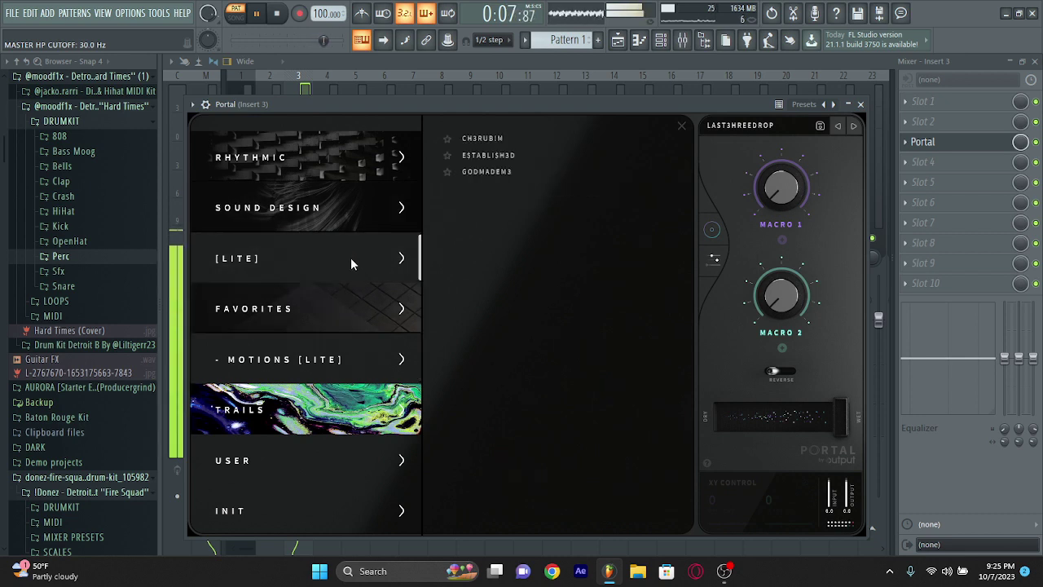
pyautogui.click(473, 140)
pyautogui.click(493, 156)
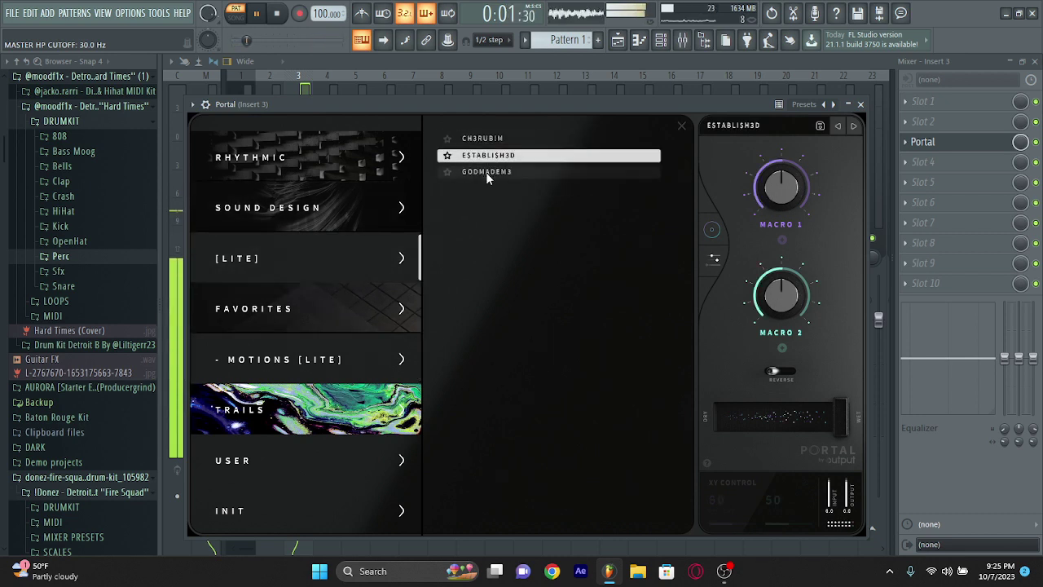
pyautogui.click(485, 172)
# Delete the Portal effect from slot 3 of Insert 3 and confirm the removal
pyautogui.rightClick(917, 144)
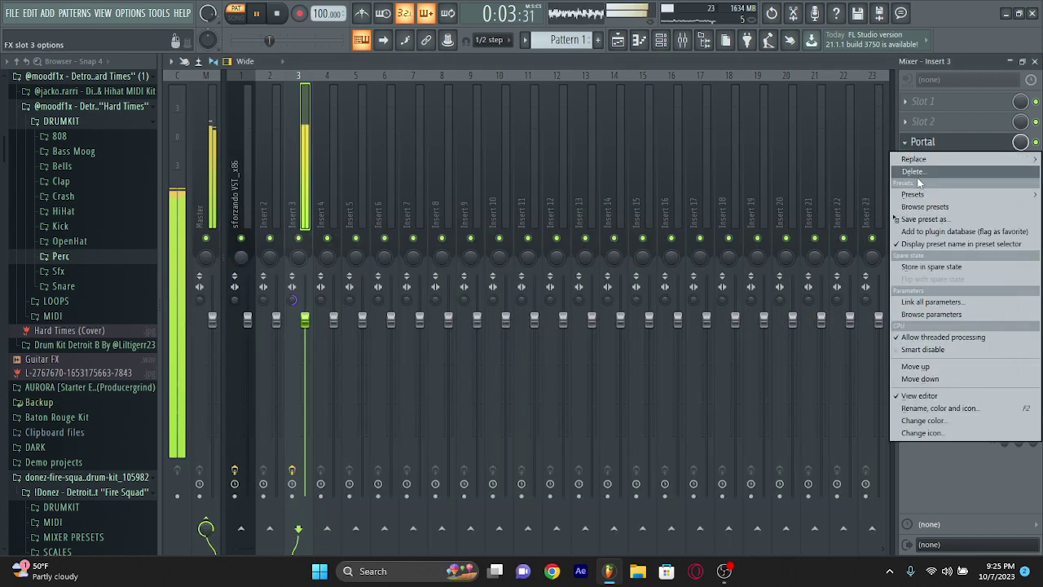
pyautogui.click(914, 175)
pyautogui.click(586, 319)
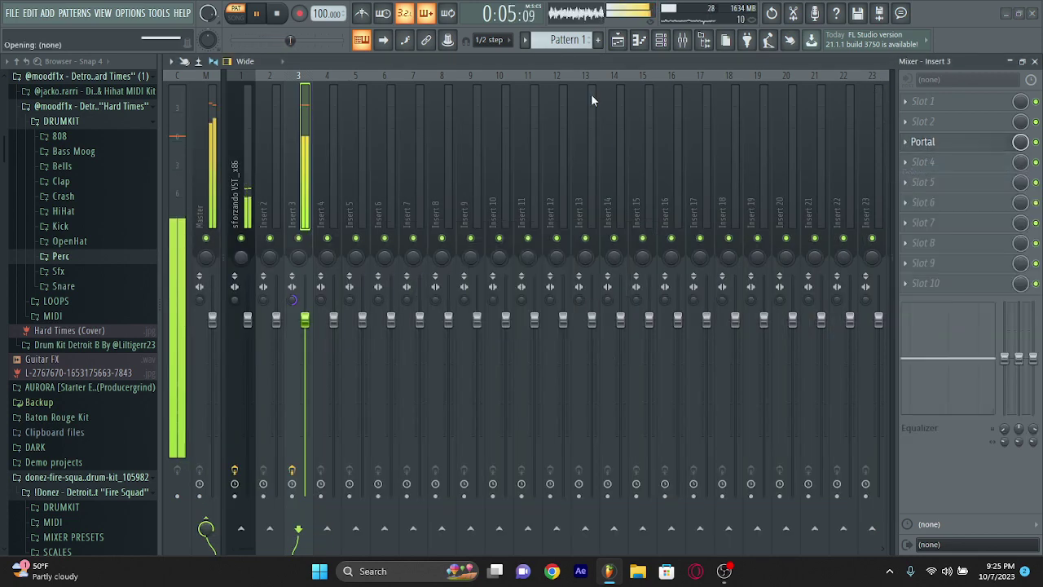
# Delete the MEECH! Synth Bass channel from the channel rack and confirm the removal
pyautogui.click(662, 41)
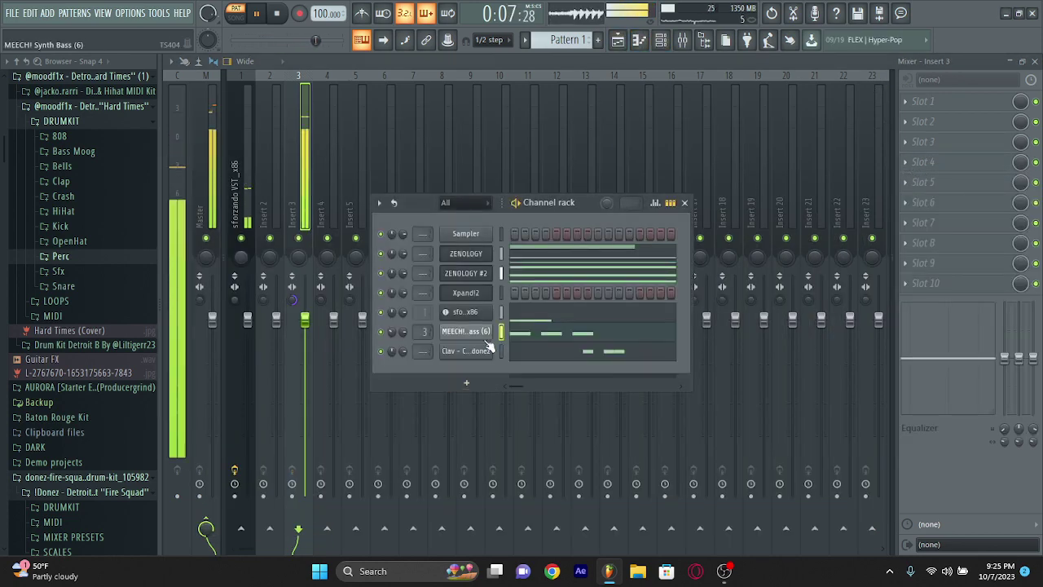
pyautogui.rightClick(446, 329)
pyautogui.click(510, 461)
pyautogui.click(585, 319)
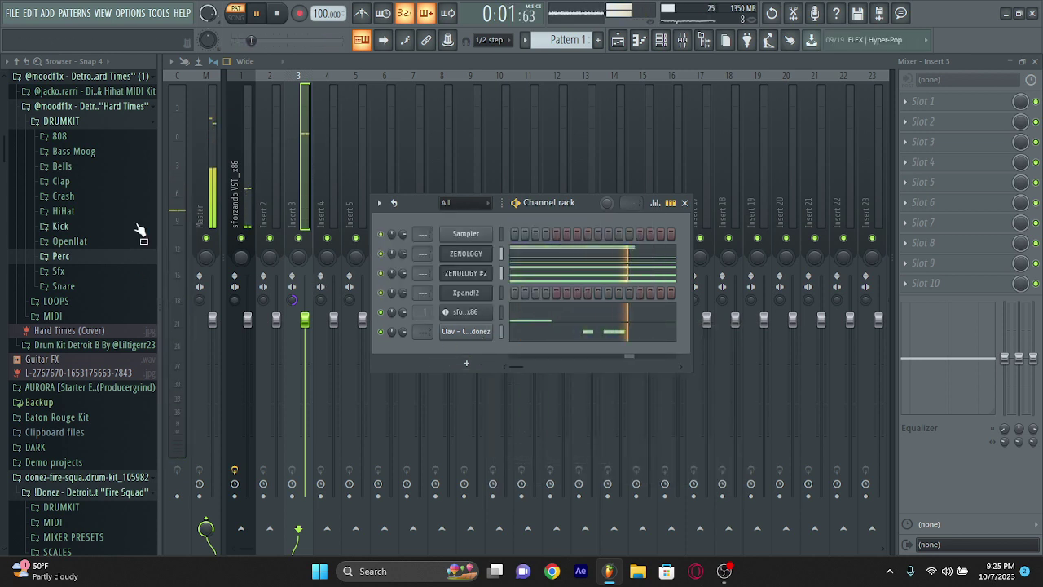
# Collapse the Hard Times kit in the browser and expand the Drum Kit Detroit folder to show its sound categories
pyautogui.scroll(3, 128, 300)
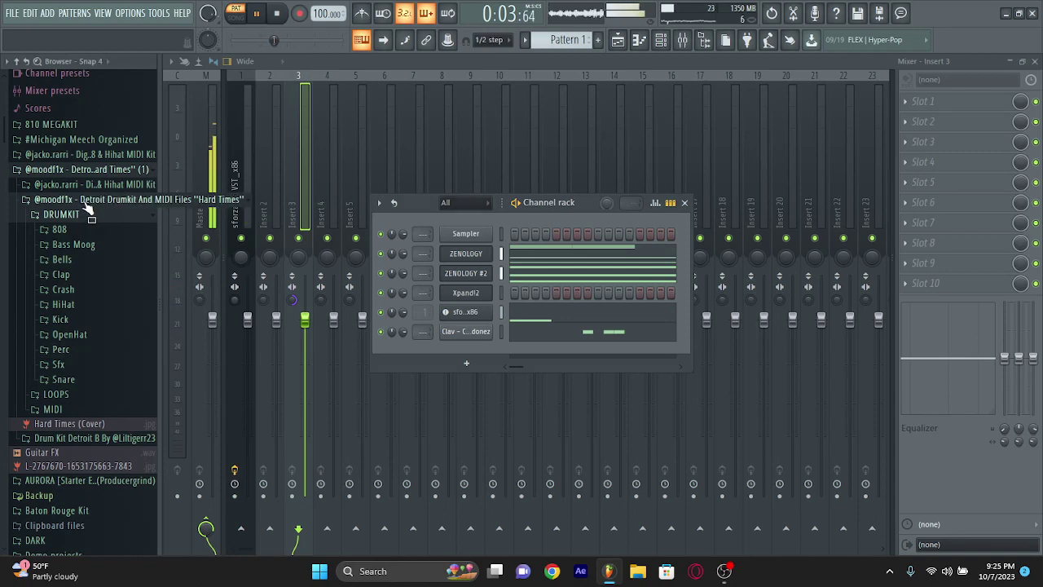
pyautogui.click(85, 203)
pyautogui.scroll(3, 98, 218)
pyautogui.scroll(-1, 97, 220)
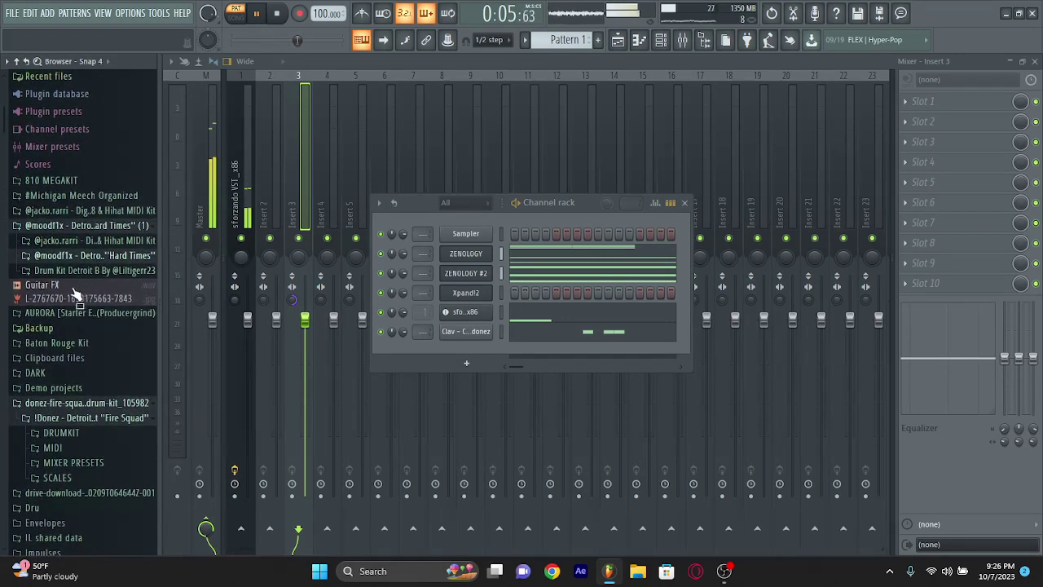
pyautogui.click(81, 272)
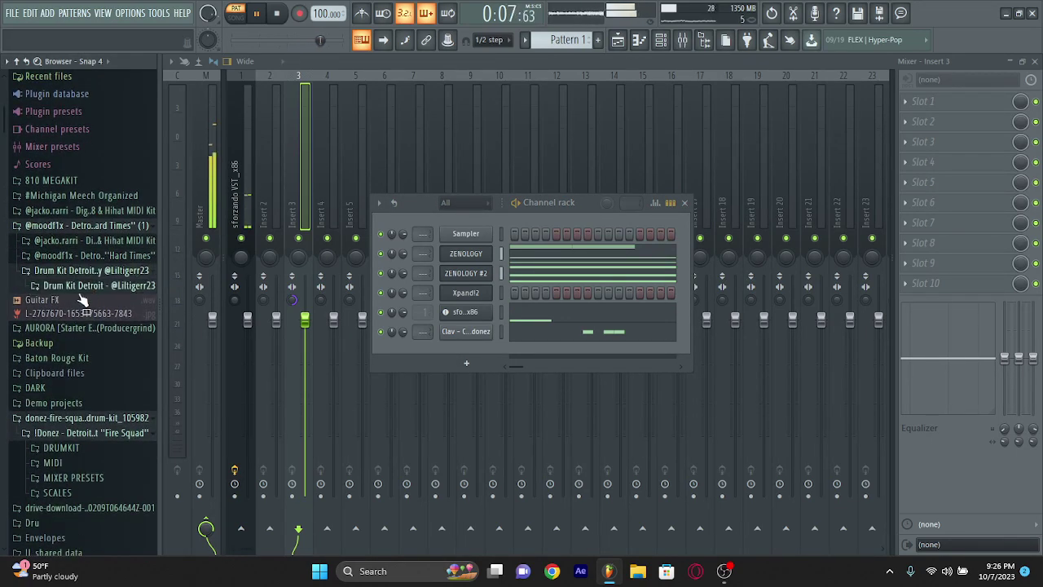
pyautogui.click(81, 287)
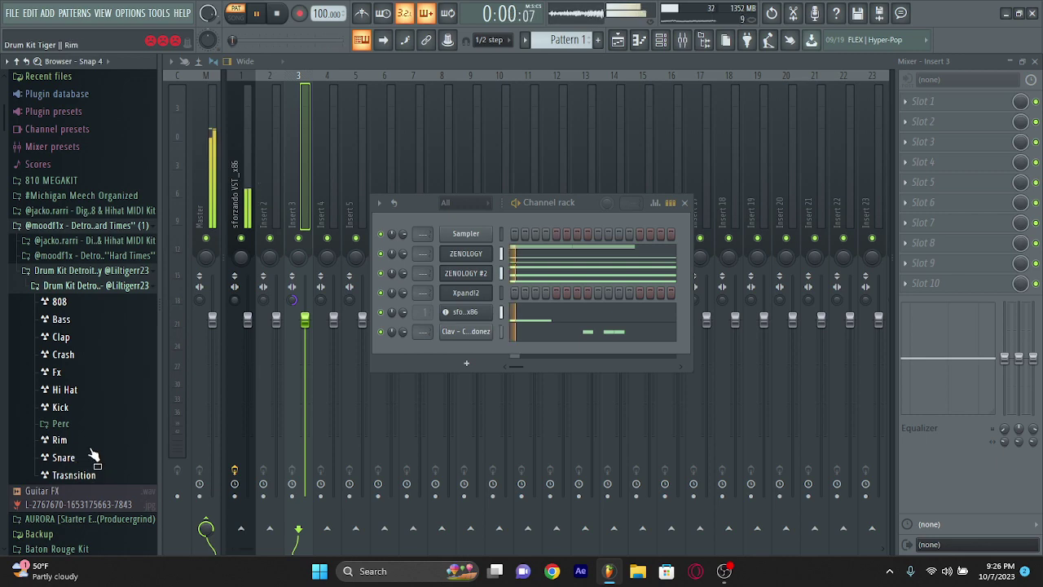
# Expand the kit's Trasnition folder and audition its riser samples, including 2k, You and Chase
pyautogui.click(74, 475)
pyautogui.scroll(-4, 102, 440)
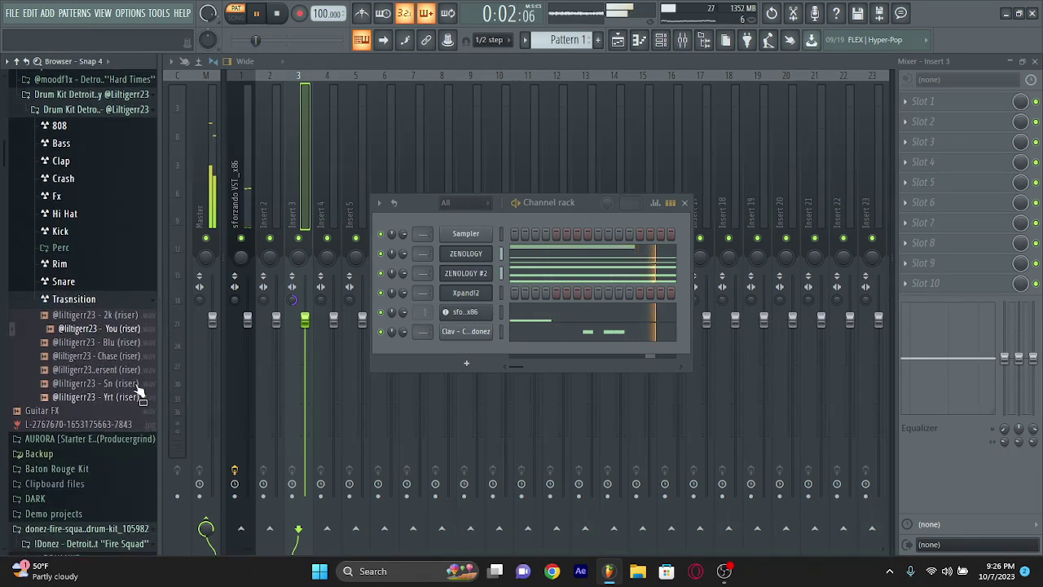
pyautogui.click(86, 313)
pyautogui.click(107, 329)
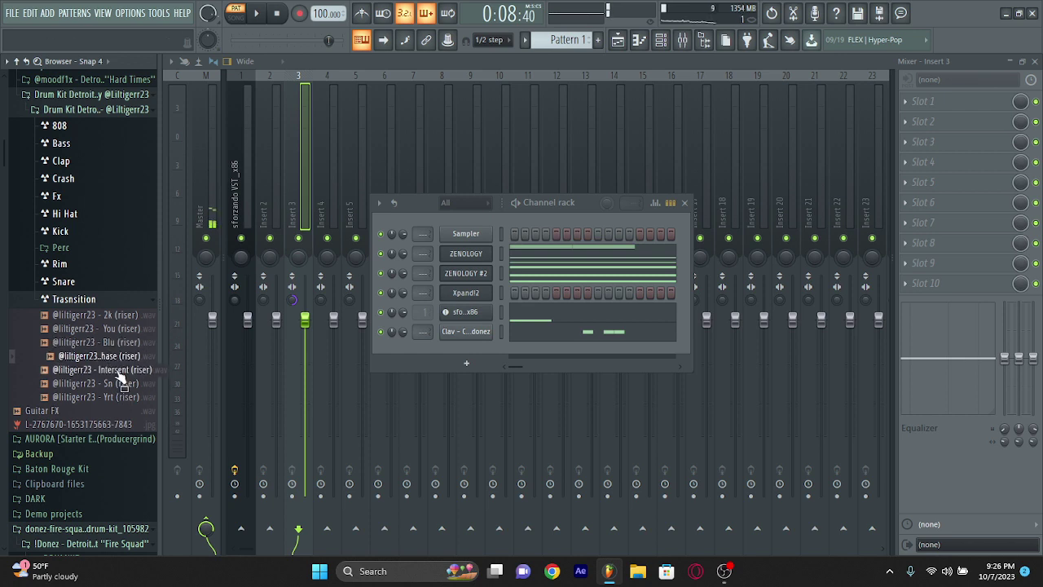
# Audition the kit's snares, add the Scam snare as a new channel in the channel rack, and collapse the Snare folder
pyautogui.click(85, 281)
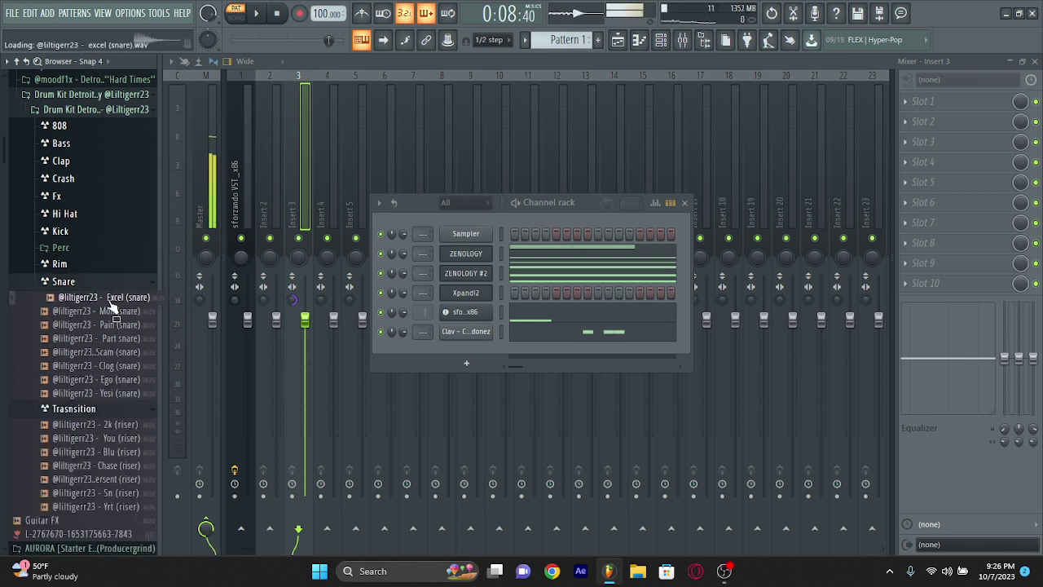
pyautogui.click(114, 324)
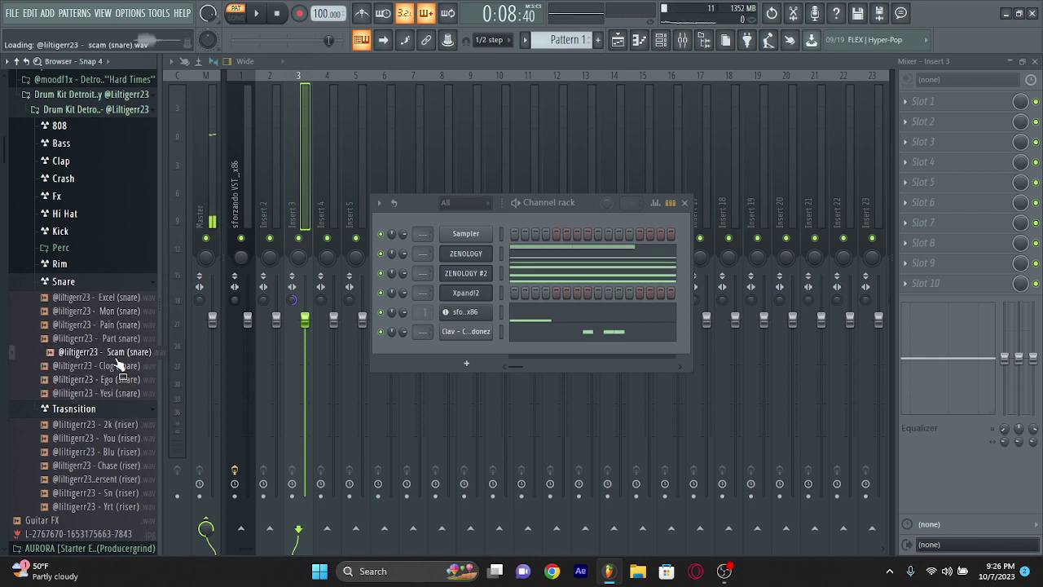
pyautogui.moveTo(420, 363); pyautogui.dragTo(457, 354)
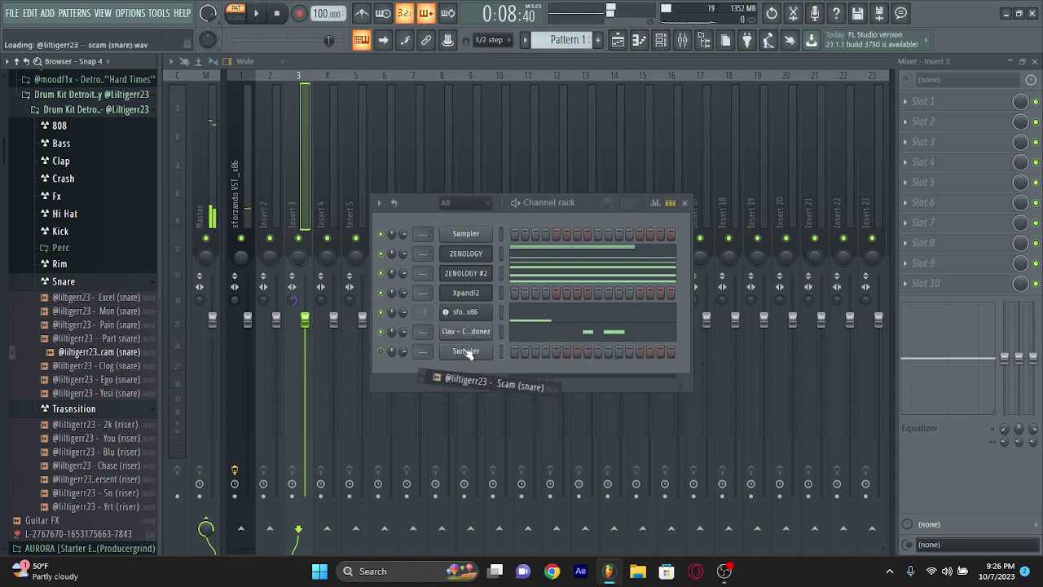
pyautogui.click(57, 281)
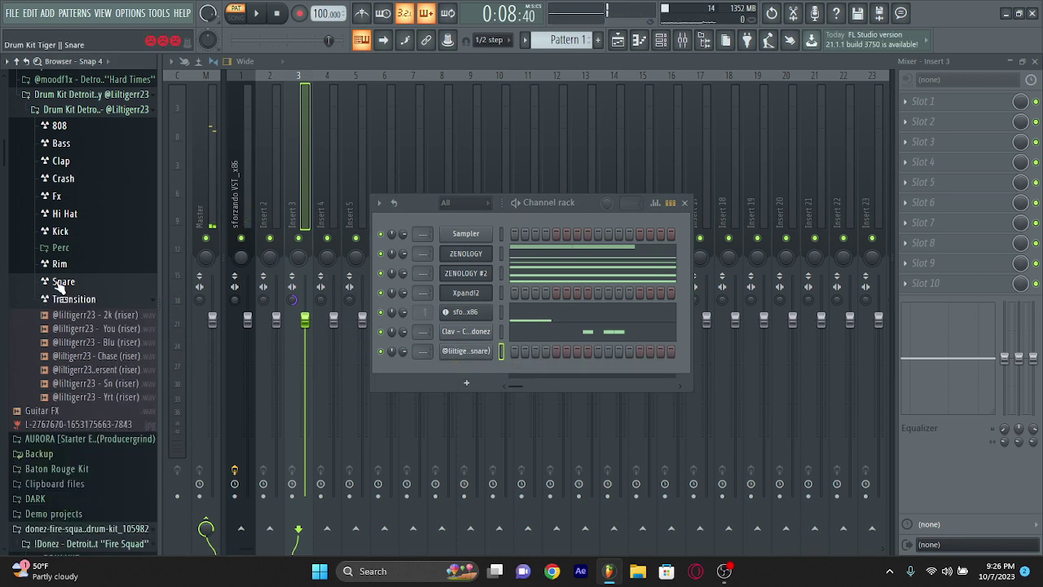
# Audition the kit's rims and percs, add the Zap perc as a new channel in the channel rack, and collapse the Perc folder
pyautogui.click(82, 264)
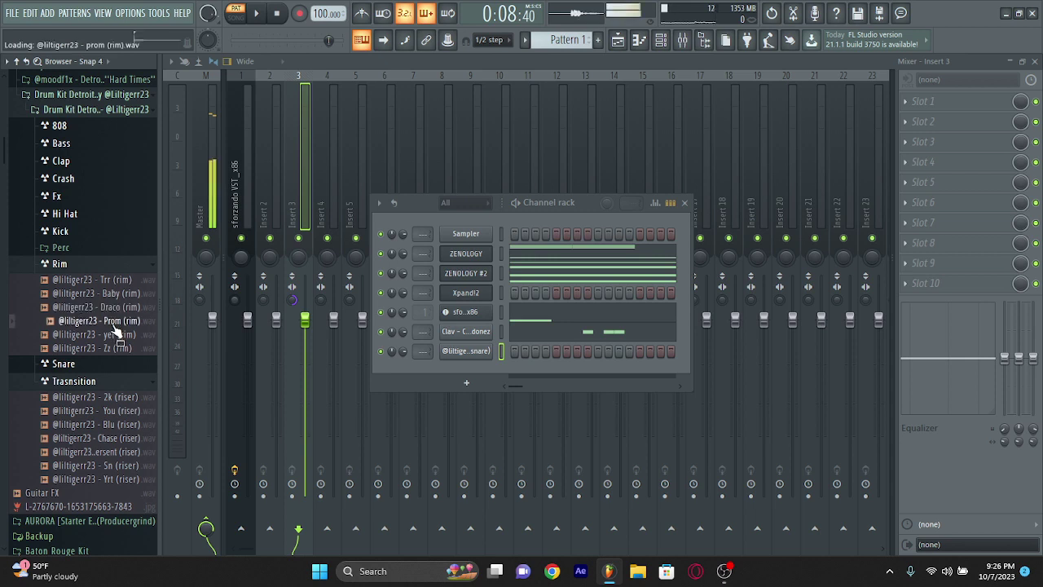
pyautogui.click(78, 265)
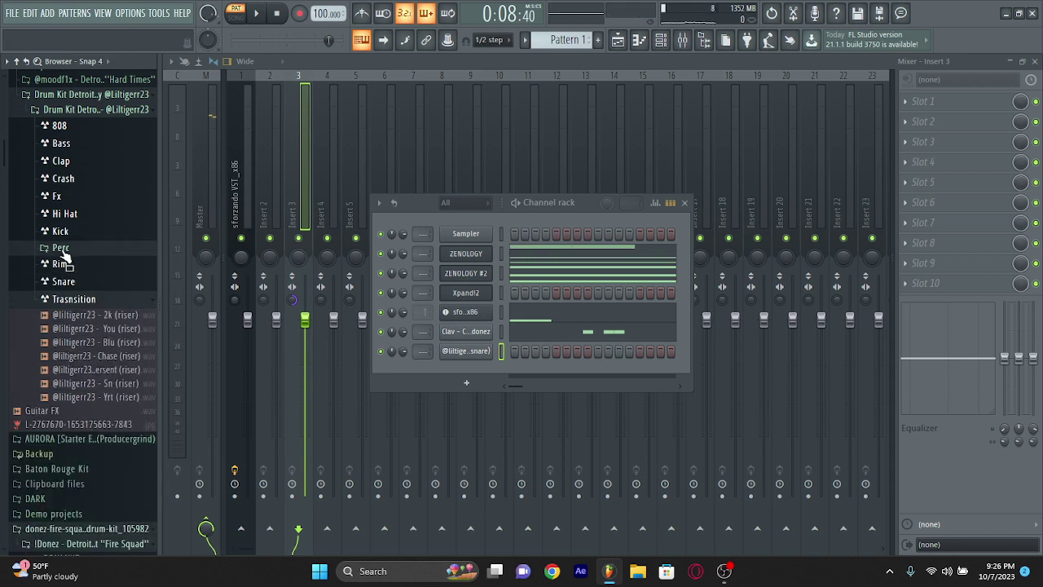
pyautogui.click(69, 247)
pyautogui.click(110, 277)
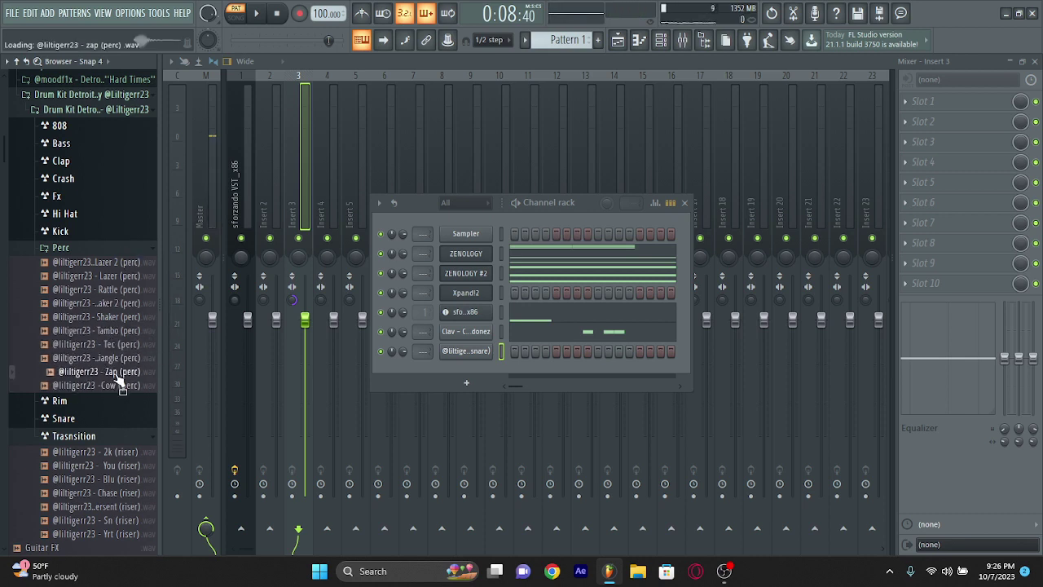
pyautogui.click(60, 248)
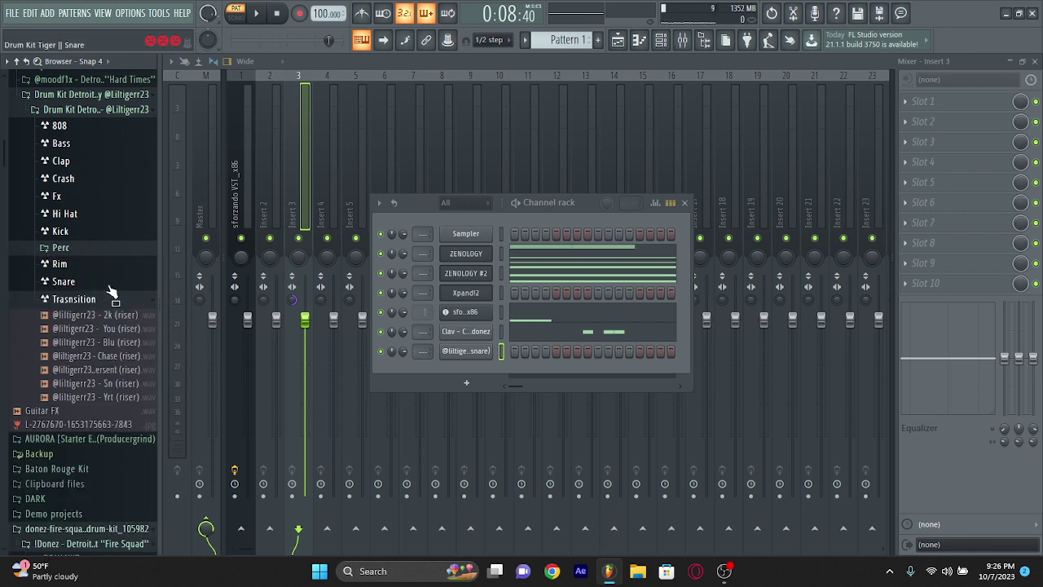
pyautogui.click(77, 249)
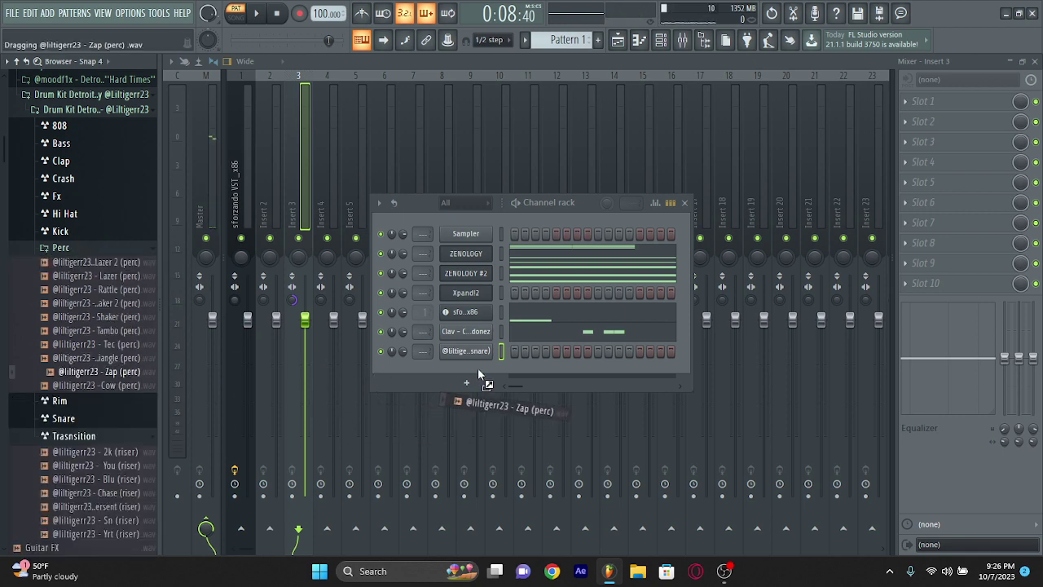
pyautogui.moveTo(479, 375); pyautogui.dragTo(479, 375)
pyautogui.click(77, 247)
# Audition the kit's kicks, including Glizy, and its hi-hats, including Fin, and collapse the Kick and Hi Hat folders
pyautogui.click(60, 230)
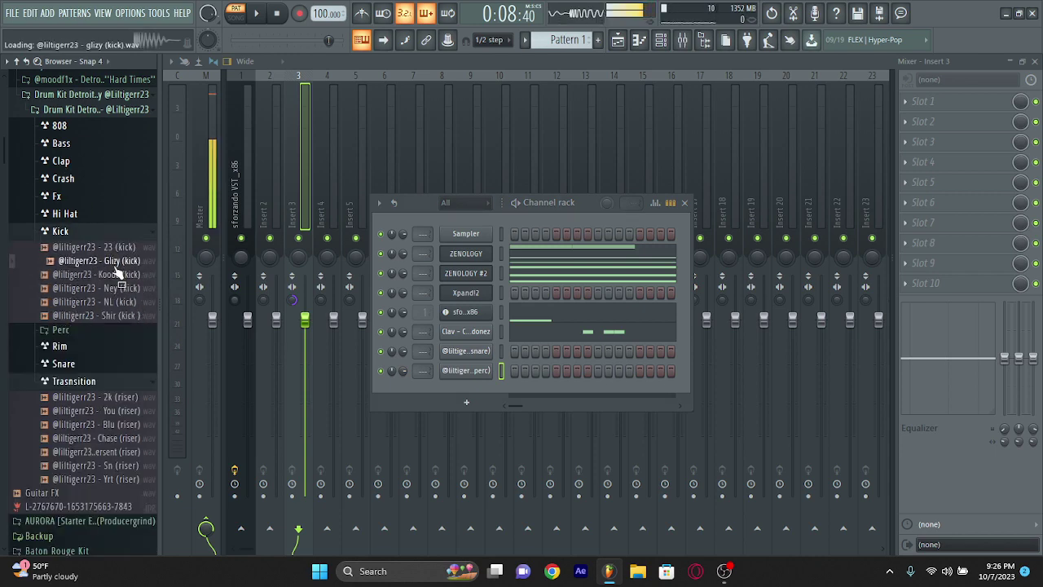
pyautogui.click(89, 232)
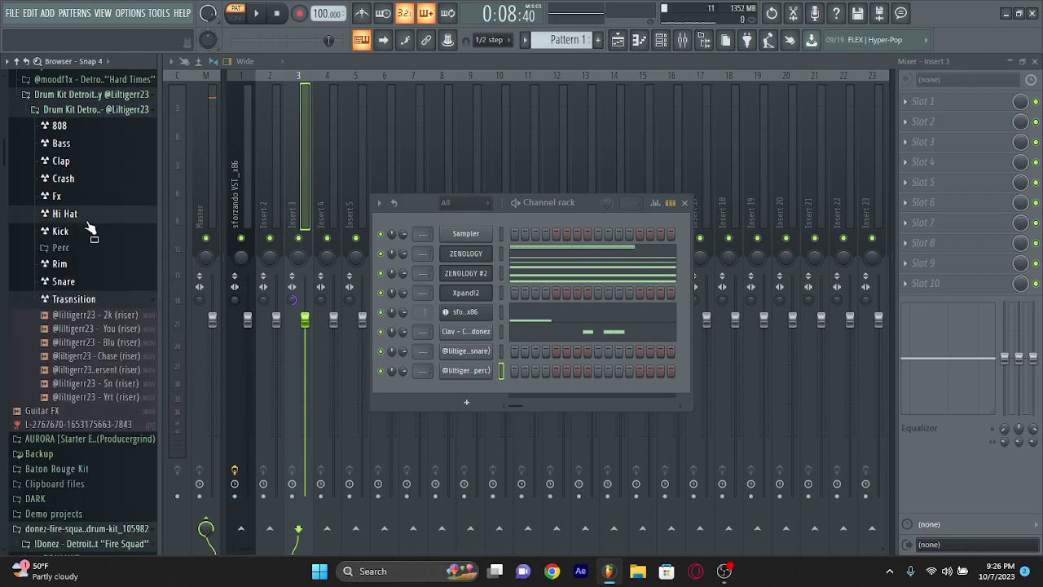
pyautogui.click(72, 214)
pyautogui.click(88, 233)
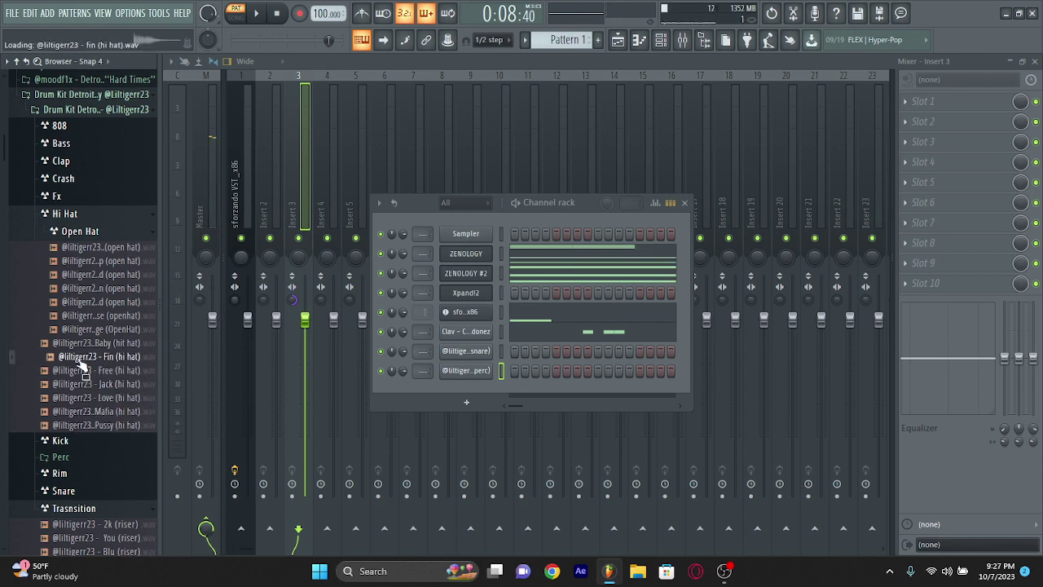
pyautogui.click(80, 231)
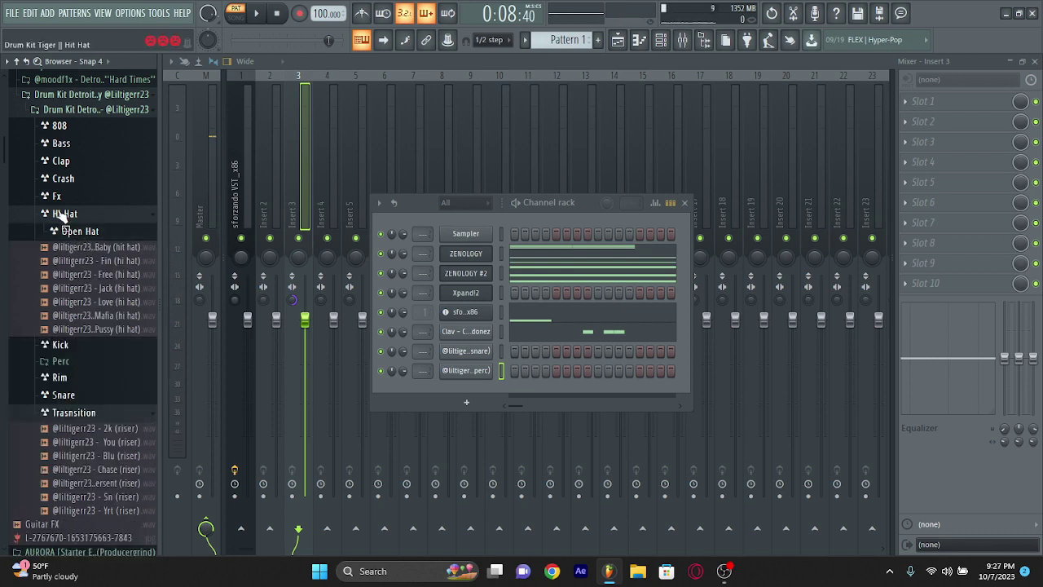
pyautogui.click(64, 213)
# Audition the kit's Fx sounds and its crashes, including Fendi, and collapse both folders
pyautogui.click(57, 196)
pyautogui.click(90, 238)
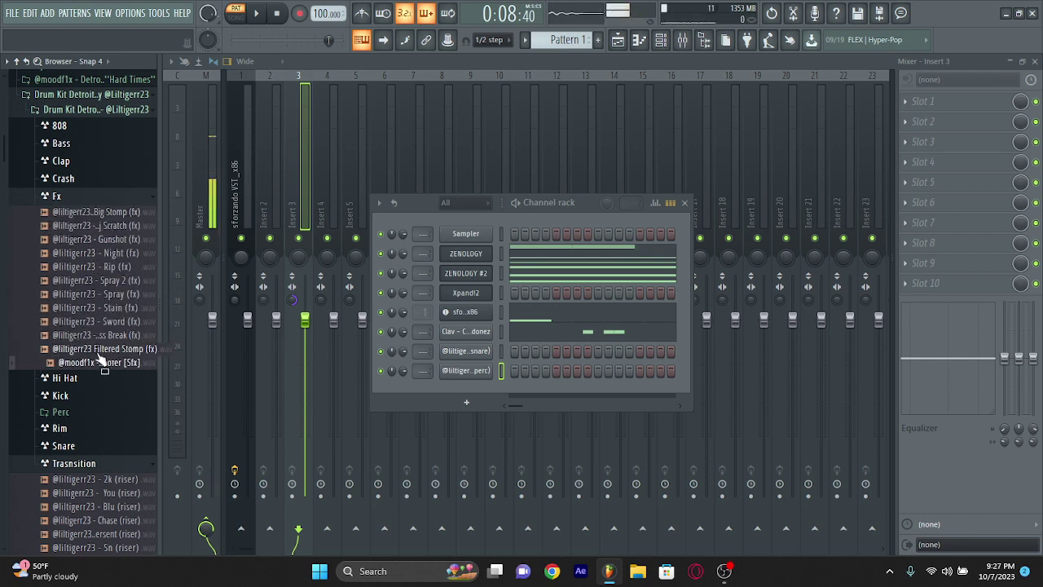
pyautogui.click(58, 197)
pyautogui.click(63, 178)
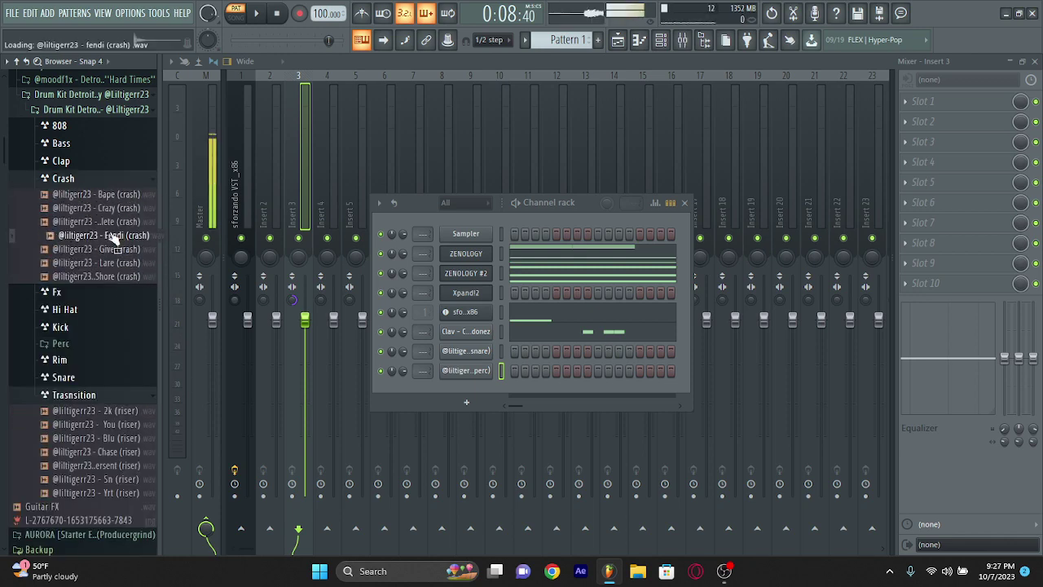
pyautogui.click(94, 178)
# Load the MIDI file from the kit's Clap folder onto the Scam snare channel and collapse the folder
pyautogui.click(61, 160)
pyautogui.click(96, 191)
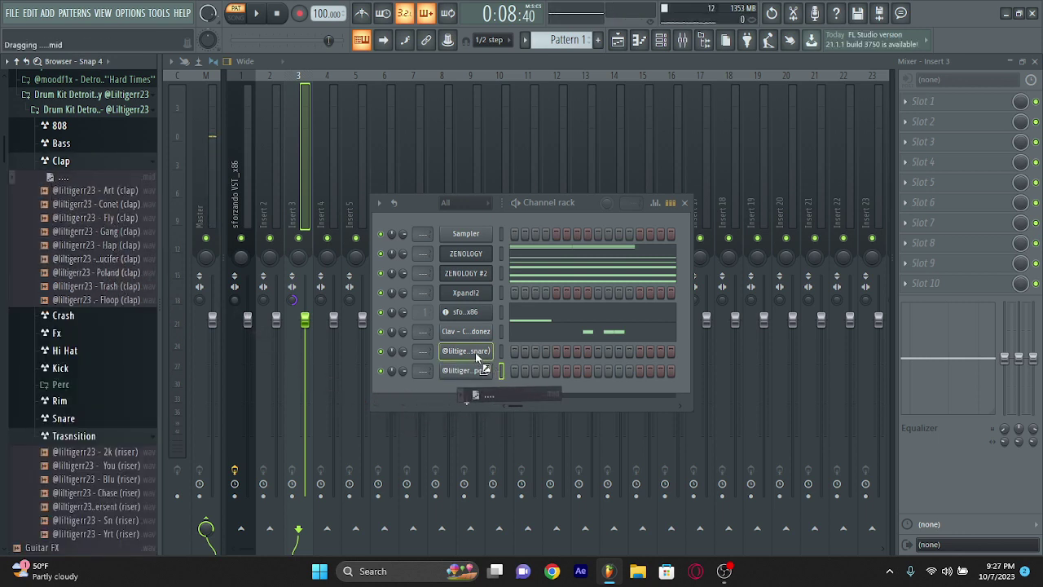
pyautogui.click(96, 167)
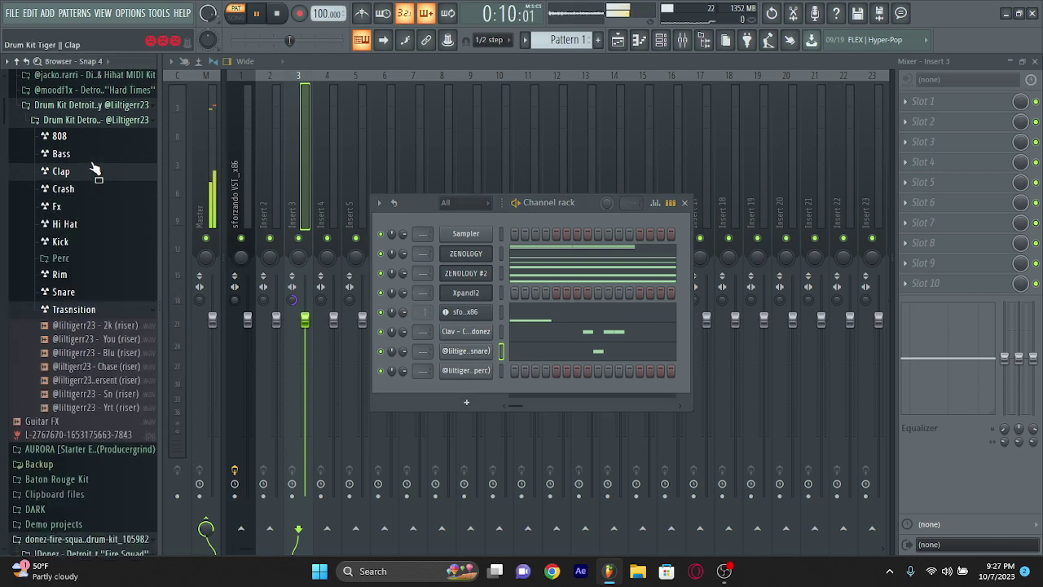
pyautogui.scroll(5, 110, 257)
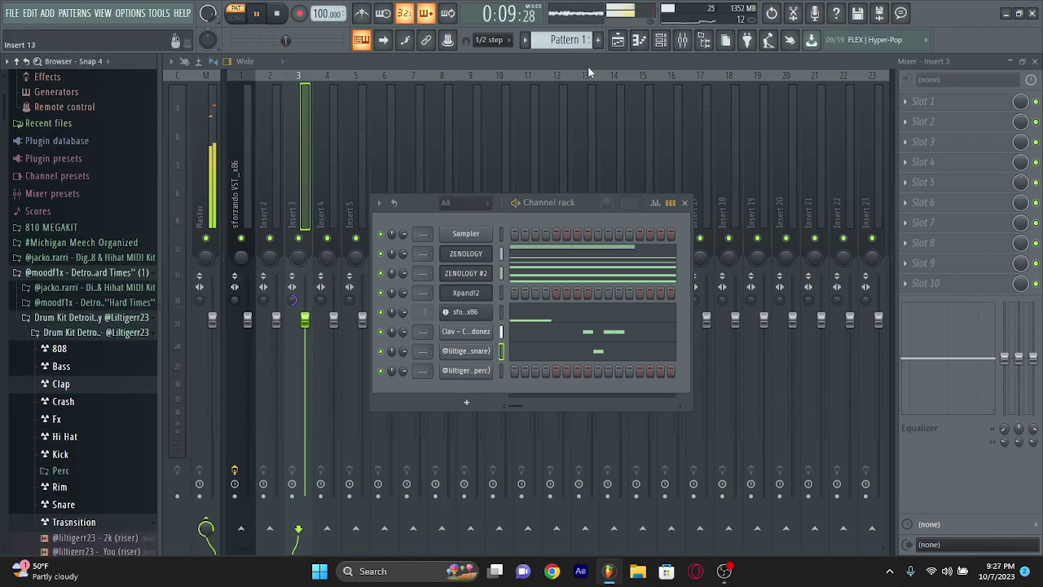
# Delete the Scam snare notes that lie beyond bar 5 in the piano roll
pyautogui.click(640, 40)
pyautogui.scroll(-2, 397, 252)
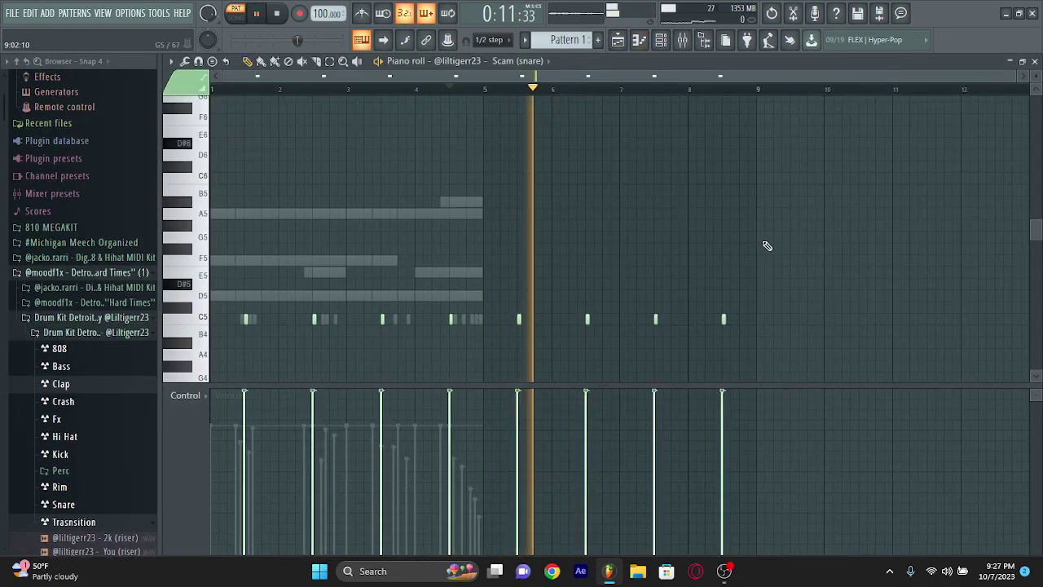
pyautogui.moveTo(767, 246); pyautogui.dragTo(507, 372)
pyautogui.press('Delete')
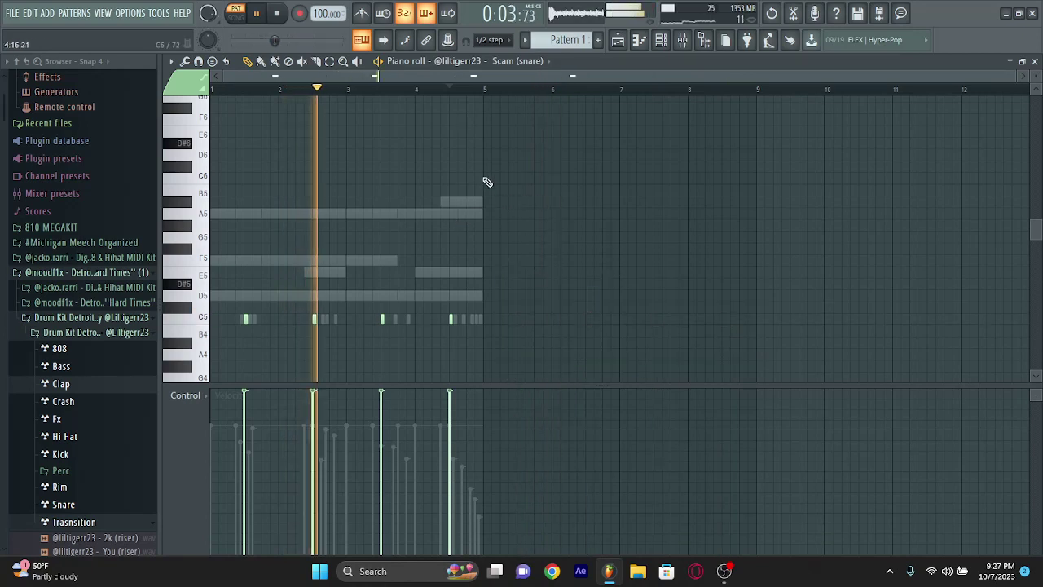
# Show the channel rack again, check the kit's Bass folder, and collapse the Drum Kit Detroit folder
pyautogui.press('F6')
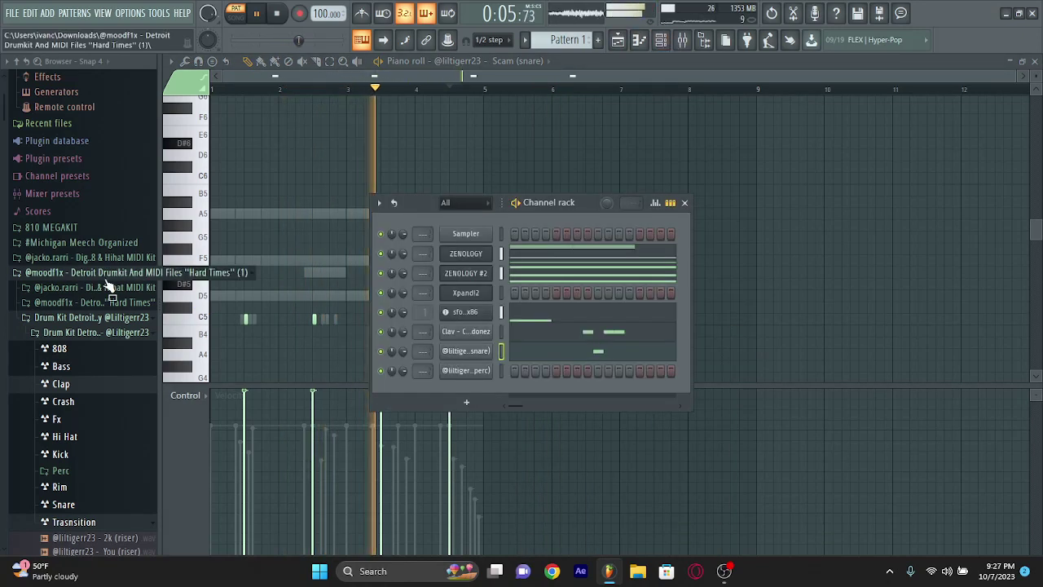
pyautogui.scroll(-5, 74, 260)
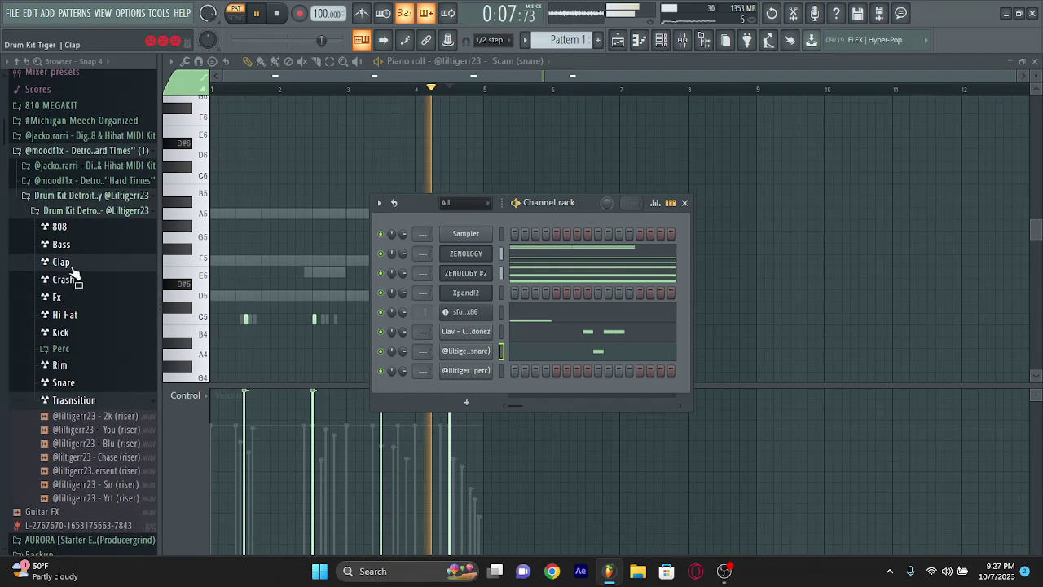
pyautogui.click(65, 245)
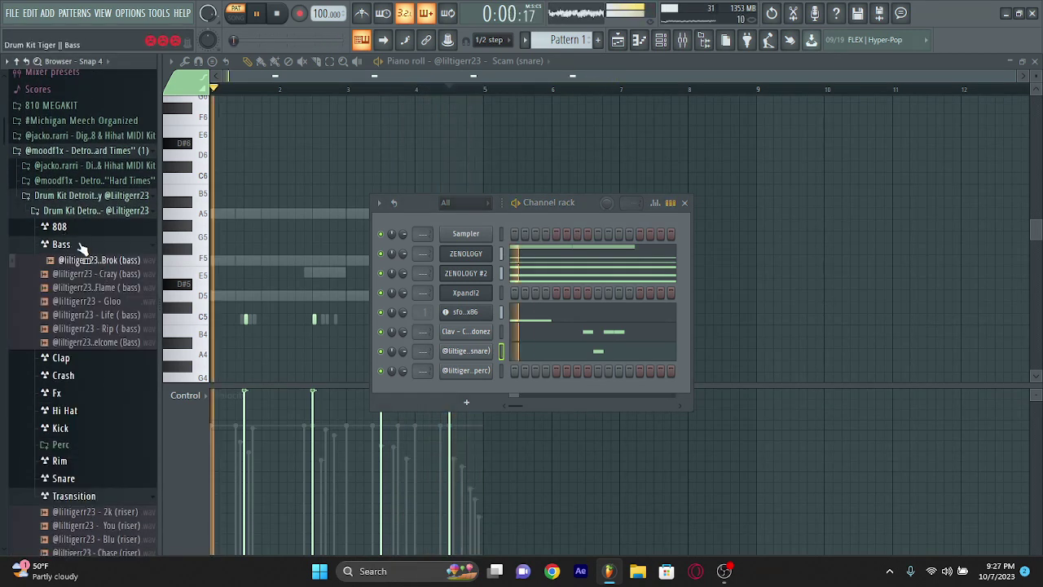
pyautogui.click(79, 244)
pyautogui.click(79, 210)
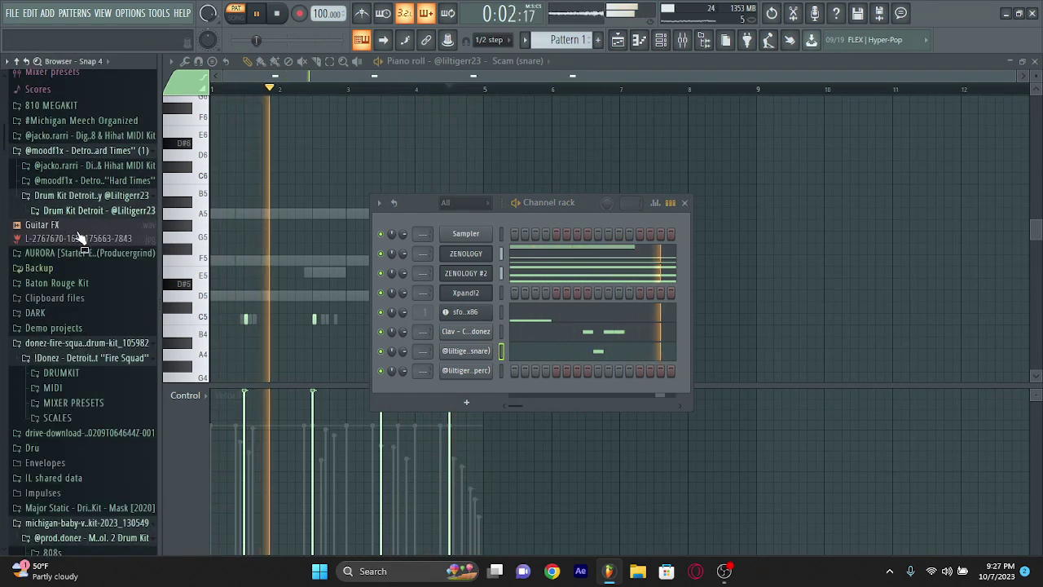
# Load !CLAP MIDI! from the Fire Squad drum kit's Clap folder onto the Scam snare channel and check its notes in the piano roll
pyautogui.scroll(-7, 77, 326)
pyautogui.click(61, 209)
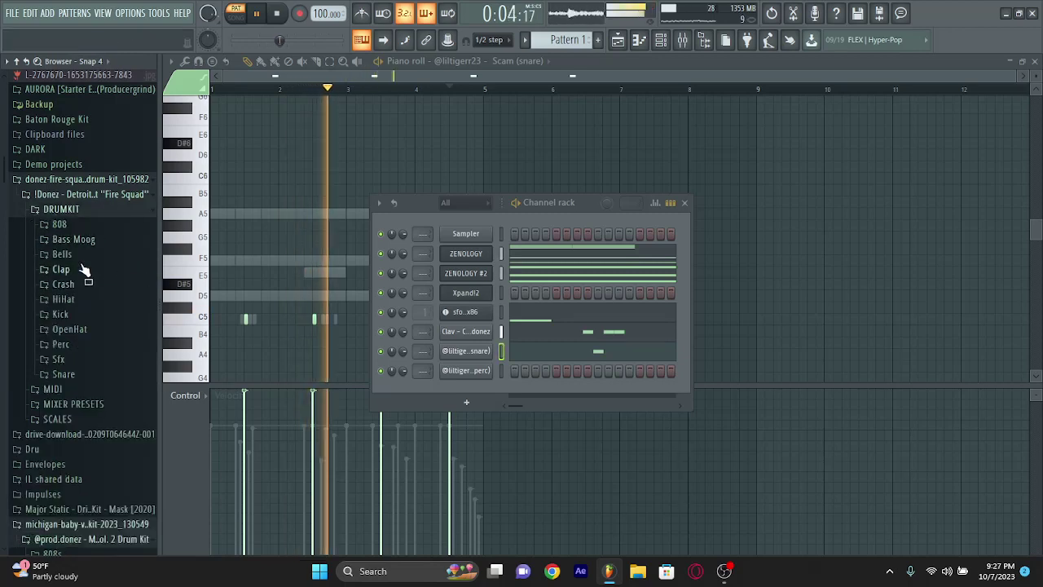
pyautogui.click(84, 270)
pyautogui.moveTo(81, 283); pyautogui.dragTo(457, 354)
pyautogui.click(640, 45)
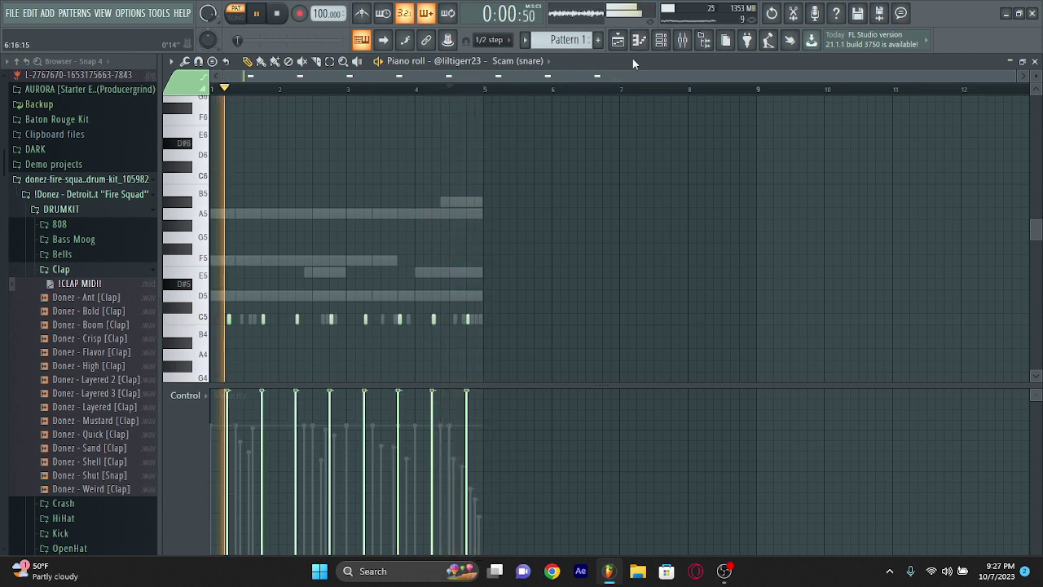
pyautogui.click(664, 45)
# Look through the Fire Squad kit's Snare folder and collapse it
pyautogui.scroll(-6, 79, 301)
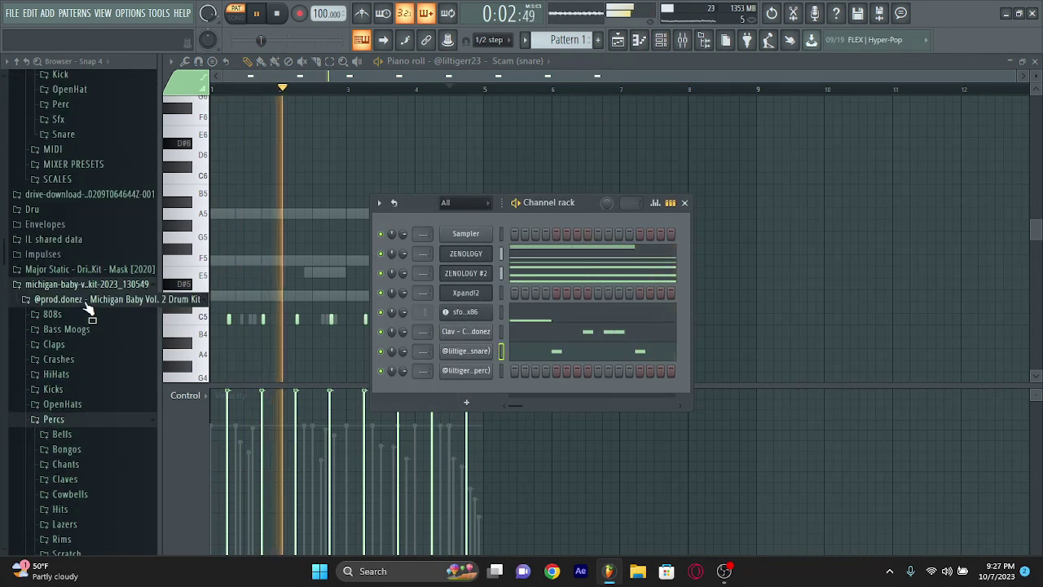
pyautogui.click(65, 307)
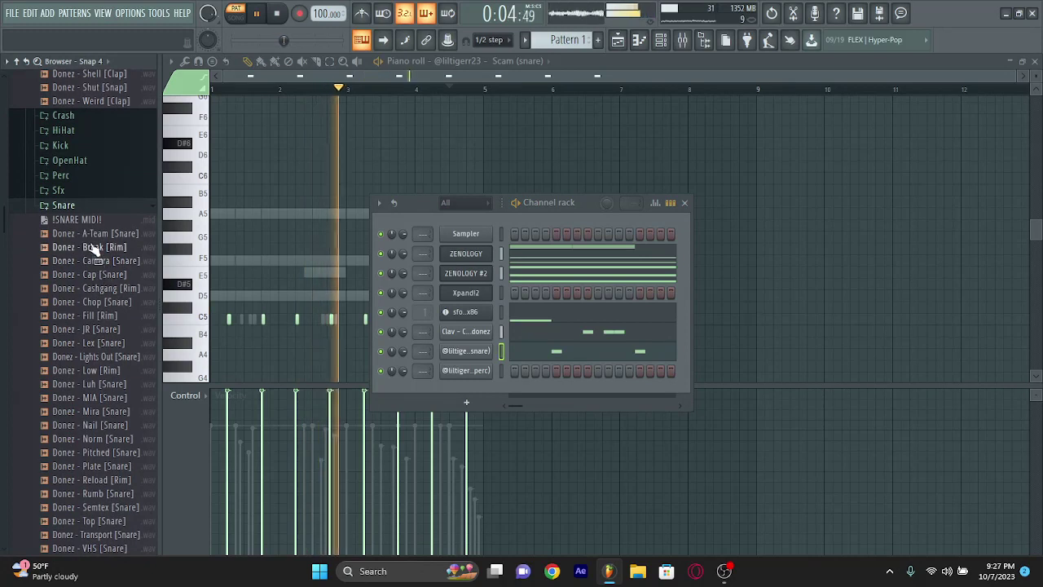
pyautogui.click(71, 205)
pyautogui.scroll(-8, 72, 206)
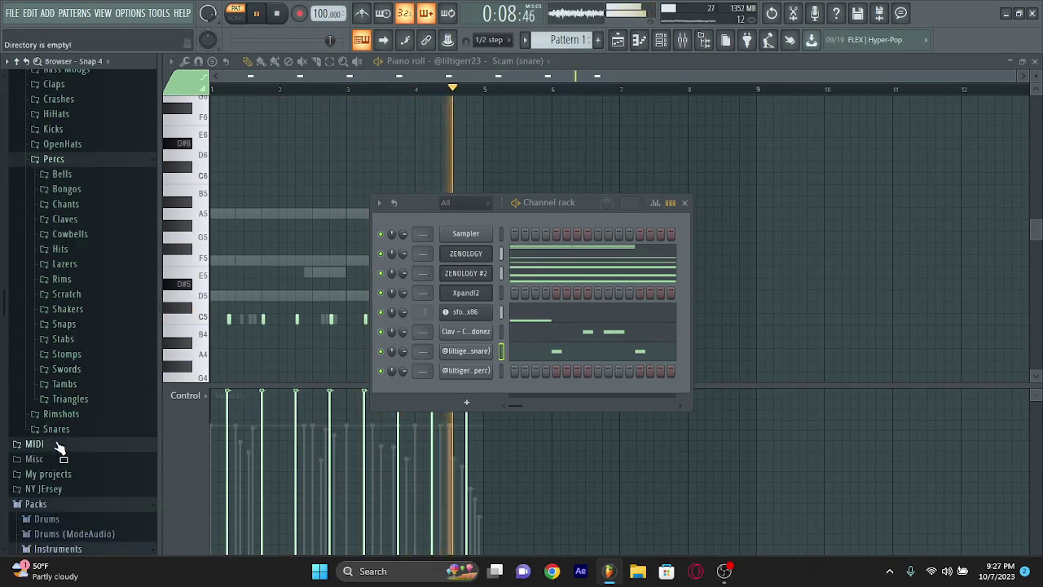
# Replace the Scam snare sample with snares from the Michigan Baby Vol. 2 kit, trying Best and Flint and settling on Donez
pyautogui.click(55, 430)
pyautogui.moveTo(81, 342); pyautogui.dragTo(479, 351)
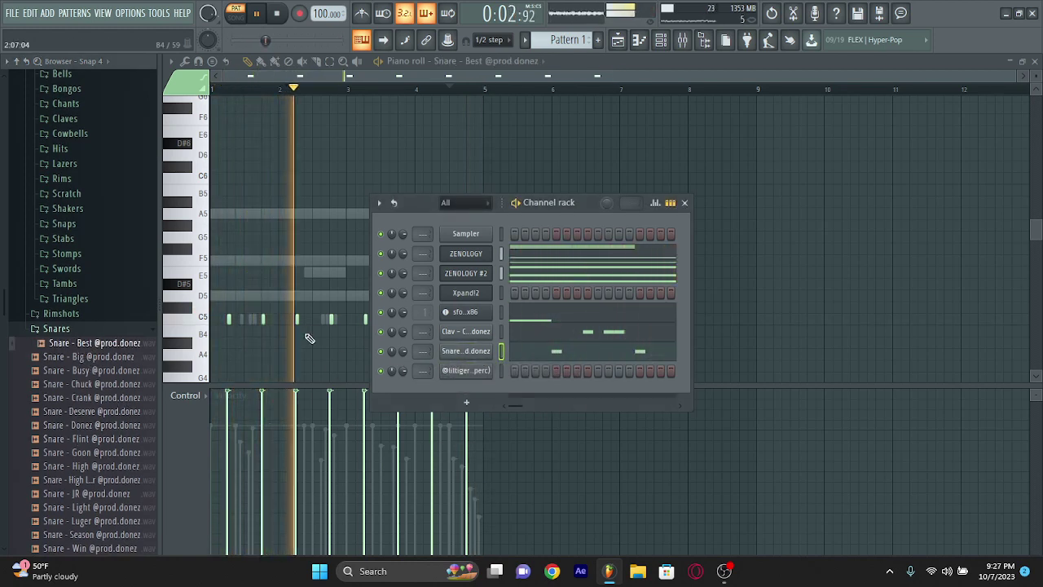
pyautogui.moveTo(89, 439); pyautogui.dragTo(479, 353)
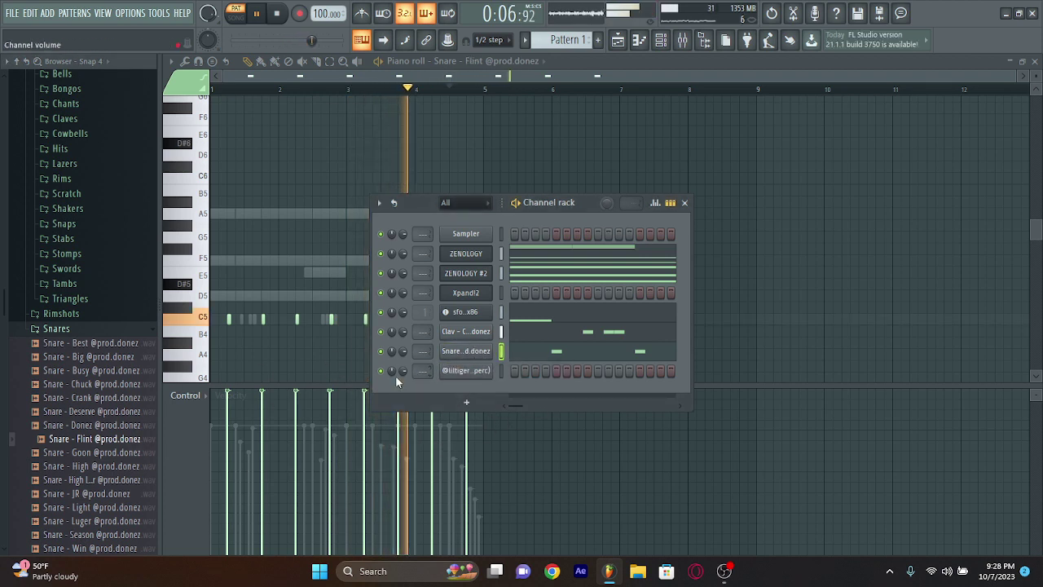
pyautogui.moveTo(98, 427); pyautogui.dragTo(481, 362)
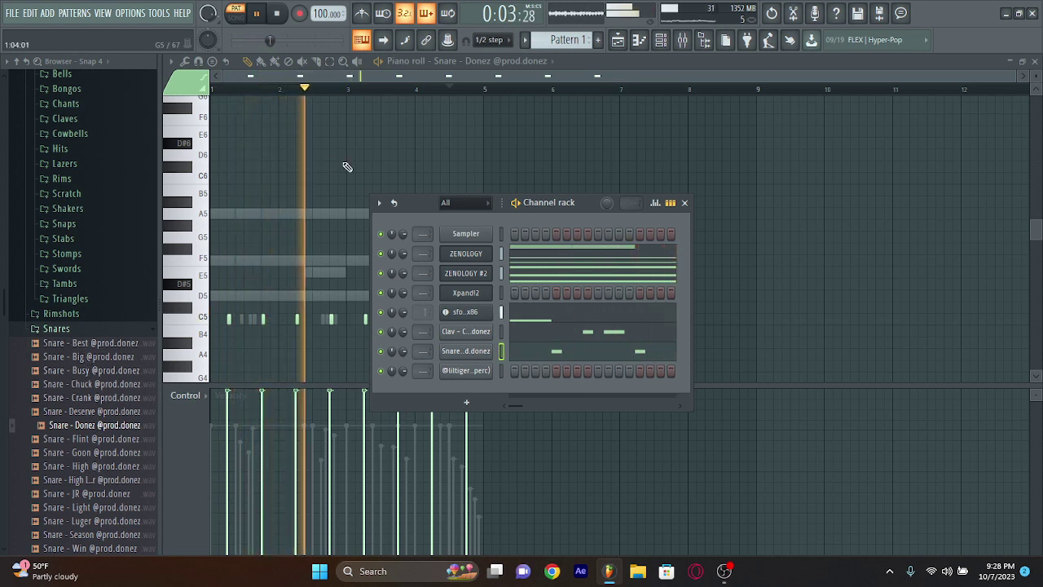
# Randomize the velocities of the Donez snare notes in the piano roll and accept the result
pyautogui.click(639, 41)
pyautogui.click(640, 42)
pyautogui.click(641, 42)
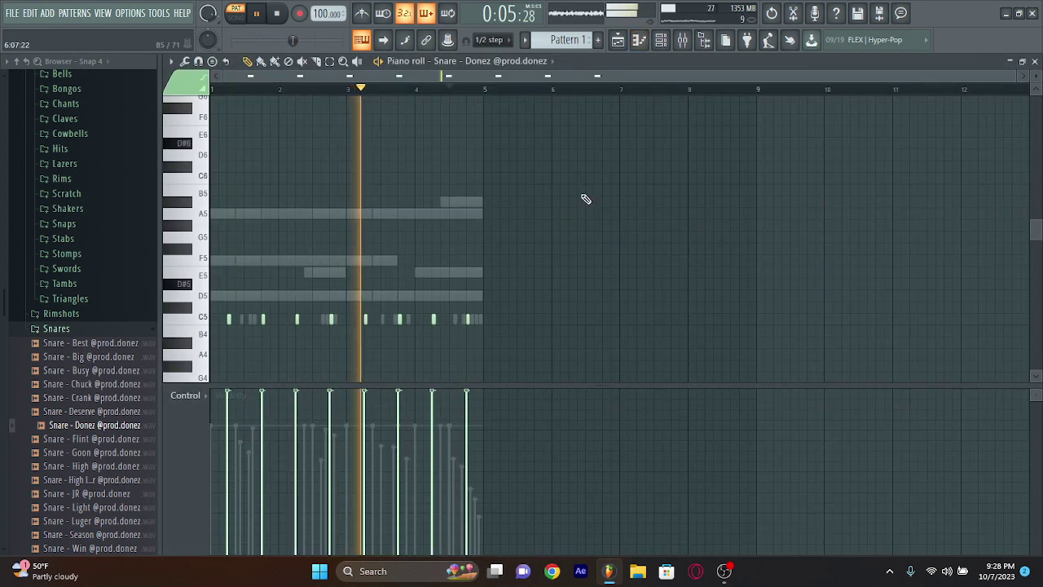
pyautogui.hotkey('alt', 'r')
pyautogui.click(647, 371)
# Draw three consecutive D5 notes early in bar 3 for the Zap perc channel and taper their velocities down to about 27%
pyautogui.click(664, 42)
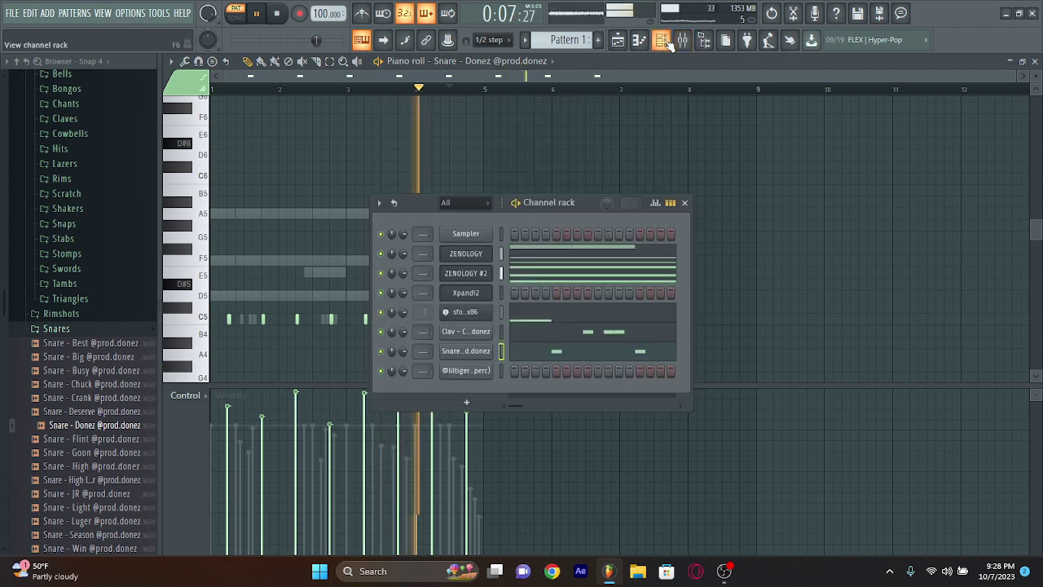
pyautogui.click(468, 372)
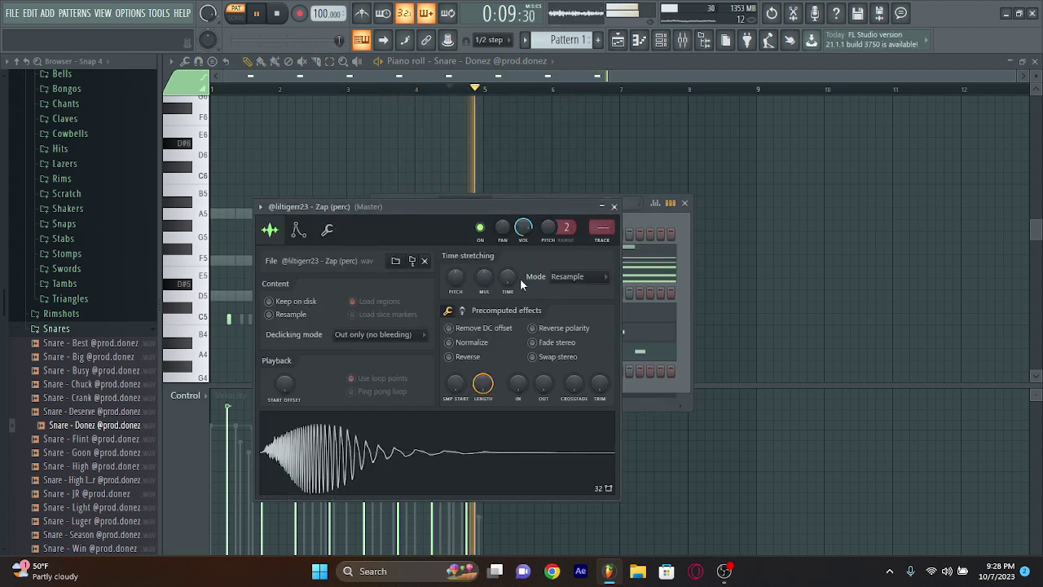
pyautogui.click(641, 43)
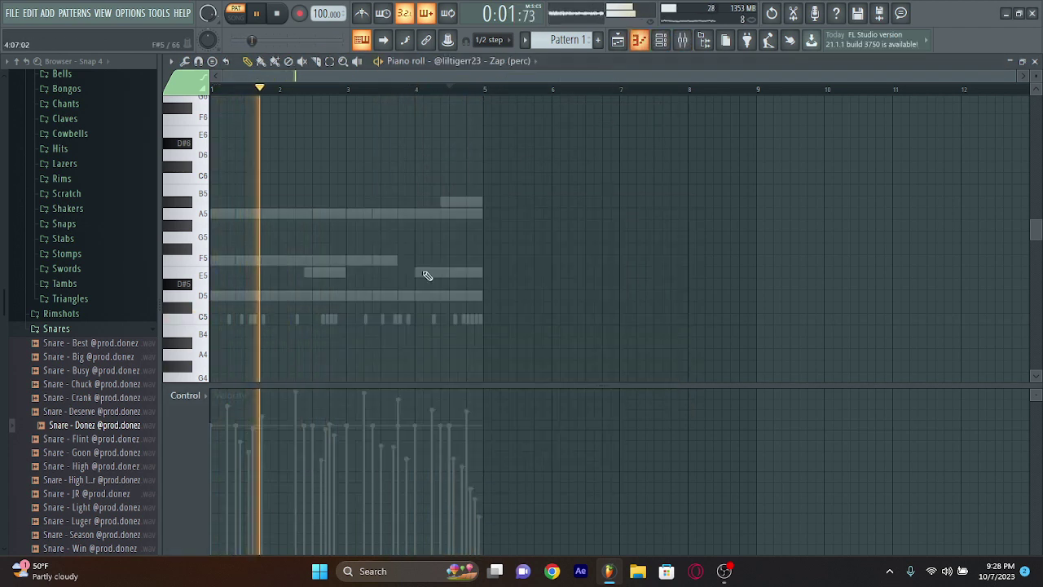
pyautogui.scroll(3, 335, 318)
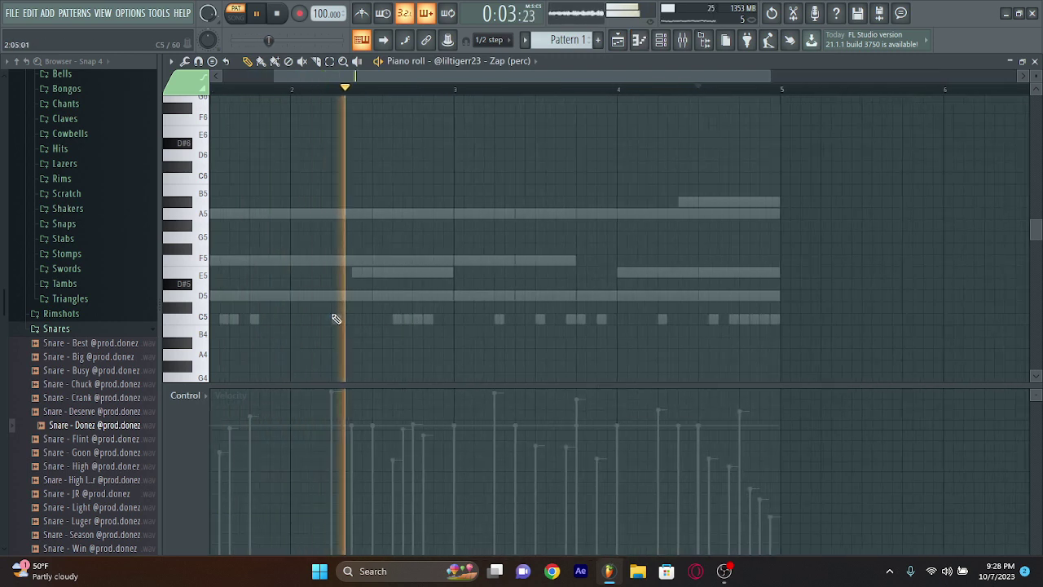
pyautogui.click(532, 296)
pyautogui.click(553, 296)
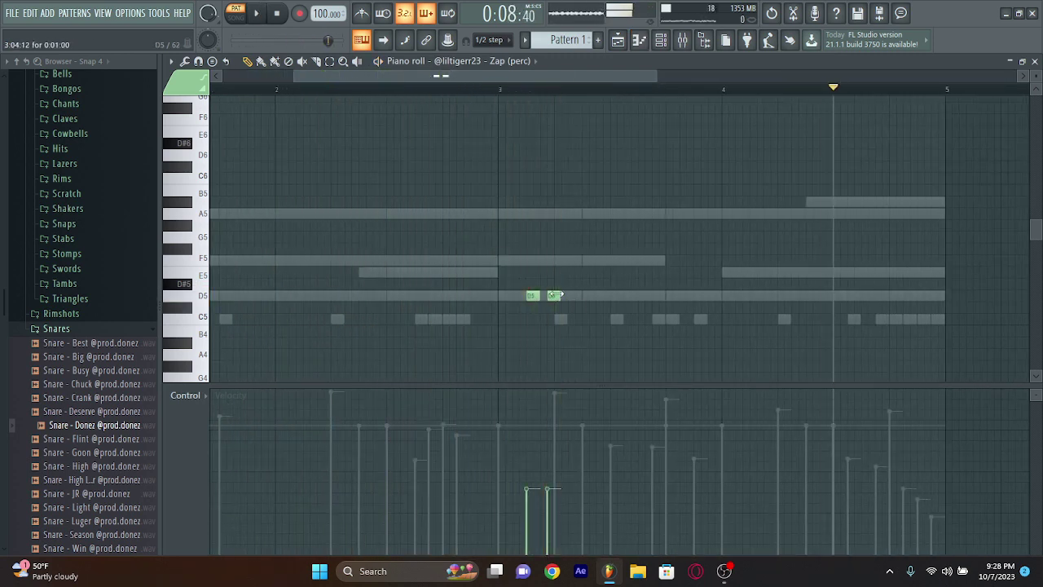
pyautogui.hotkey('ctrl', 'z')
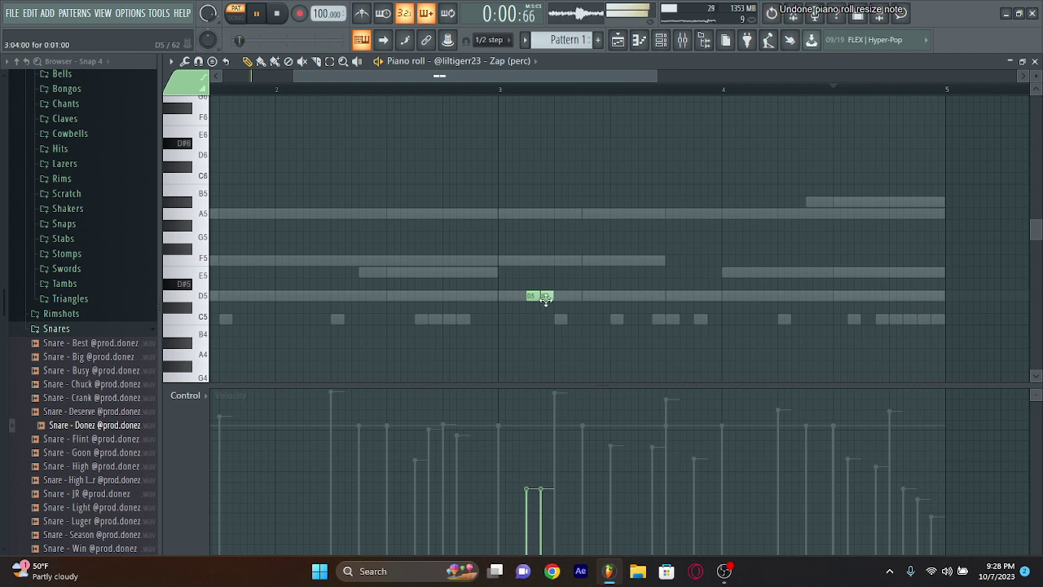
pyautogui.click(516, 296)
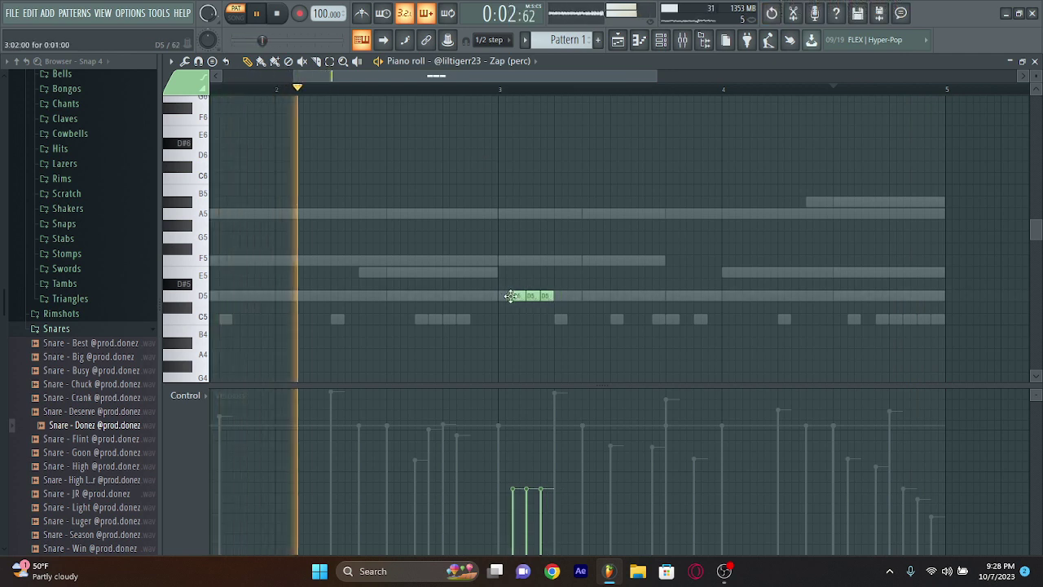
pyautogui.moveTo(515, 500); pyautogui.dragTo(540, 510)
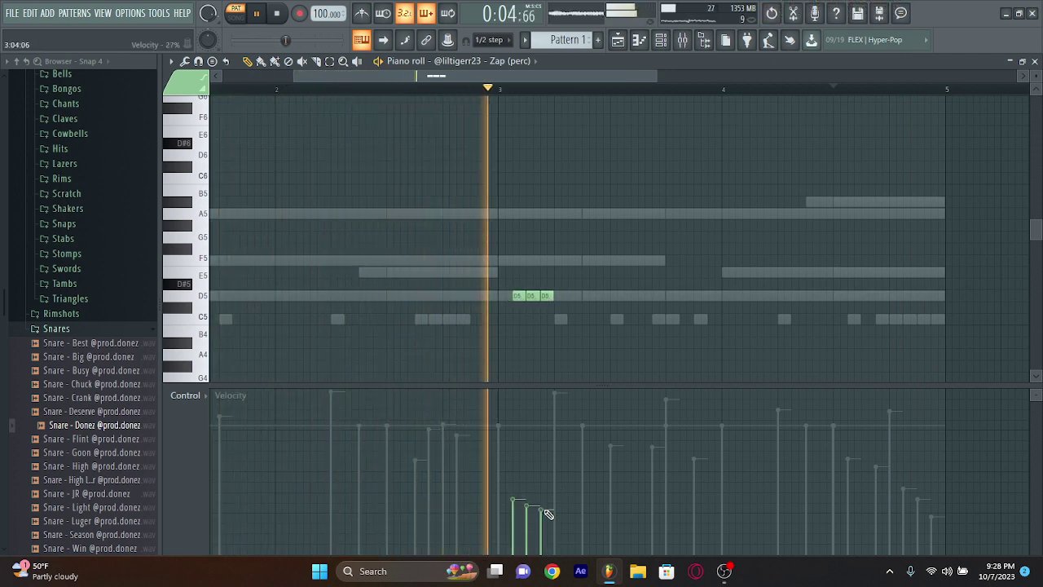
# Add a single D5 Zap note early in bar 4 and a pair of adjacent D5 notes near that bar's middle
pyautogui.click(725, 295)
pyautogui.click(758, 295)
pyautogui.moveTo(757, 295); pyautogui.dragTo(736, 295)
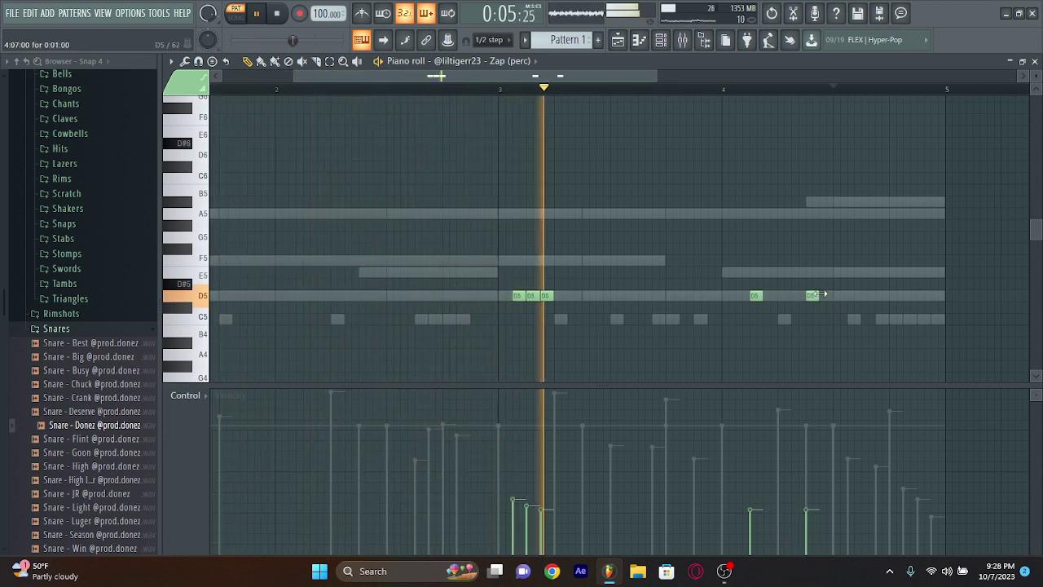
pyautogui.click(823, 295)
pyautogui.keyDown('ctrl'); pyautogui.scroll(-2, 820, 301); pyautogui.keyUp('ctrl')
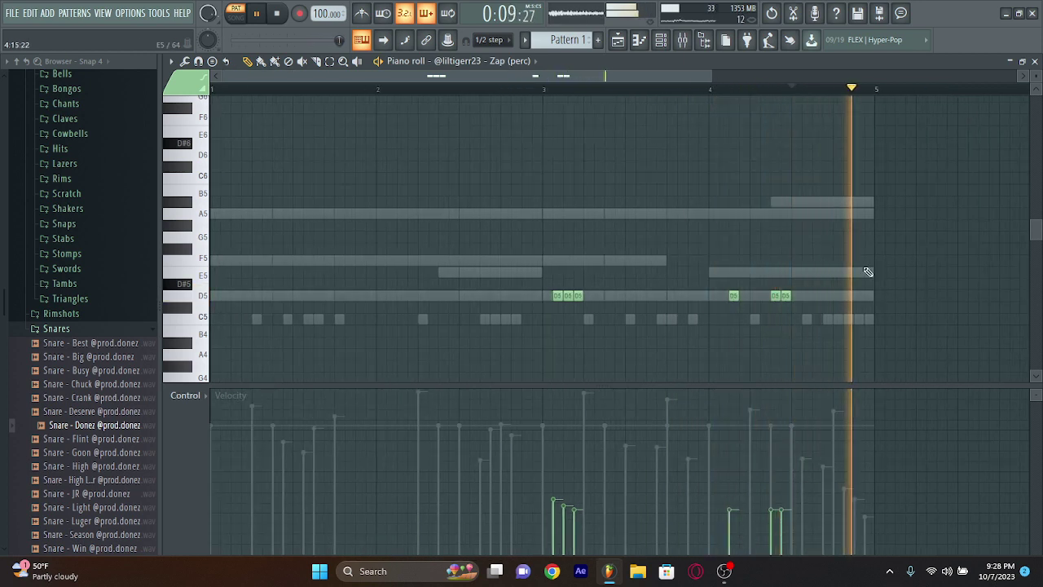
# Add three spaced D5 Zap notes across the first half of bar 2
pyautogui.click(379, 297)
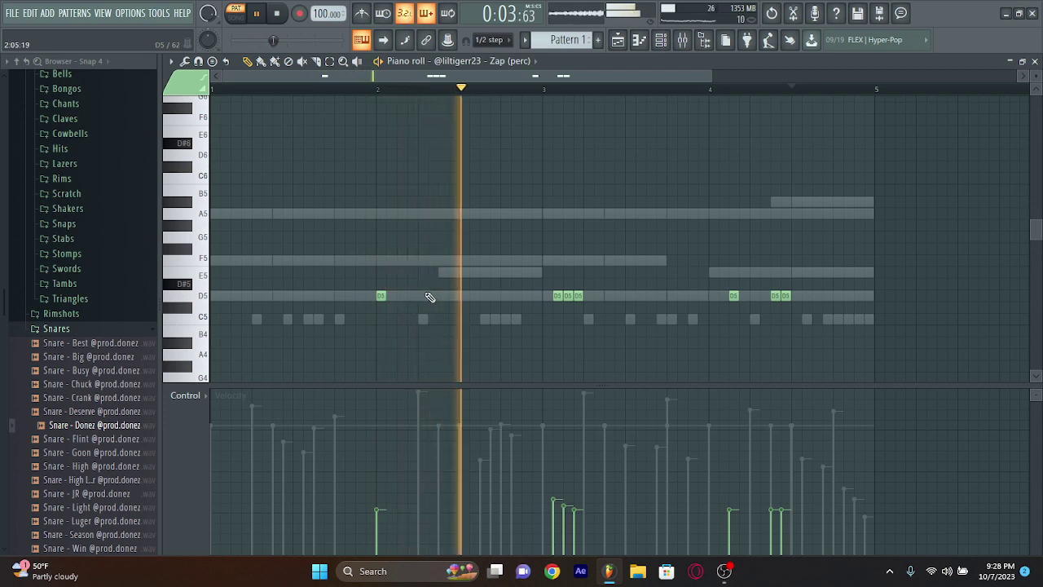
pyautogui.click(440, 296)
pyautogui.press('space')
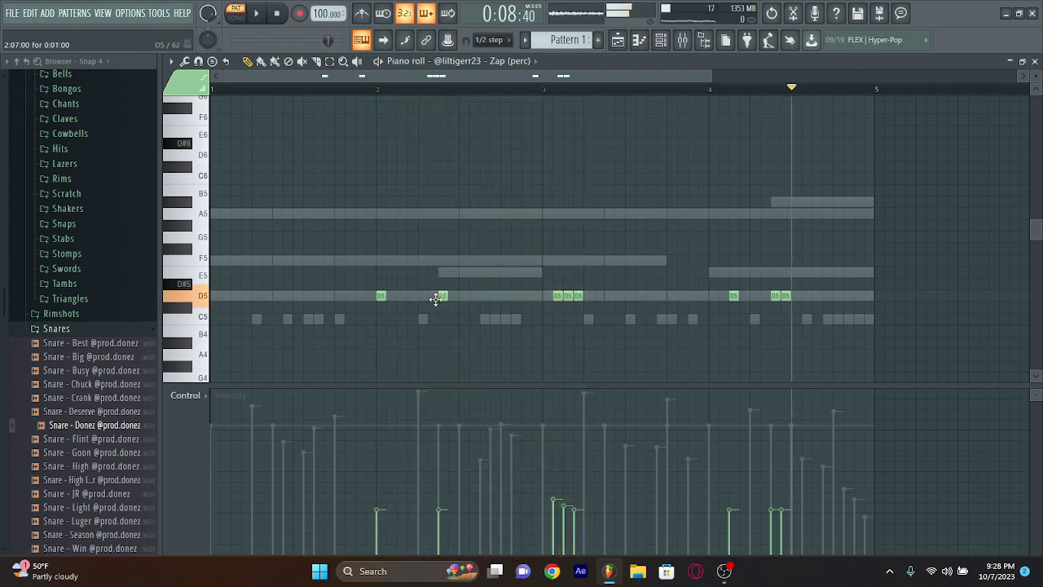
pyautogui.click(431, 297)
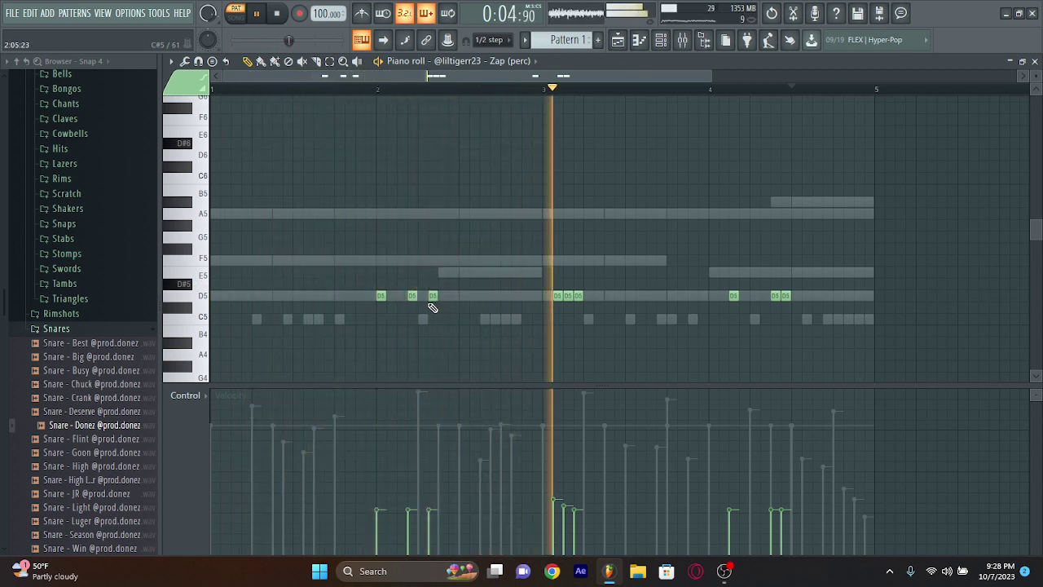
pyautogui.scroll(-3, 431, 309)
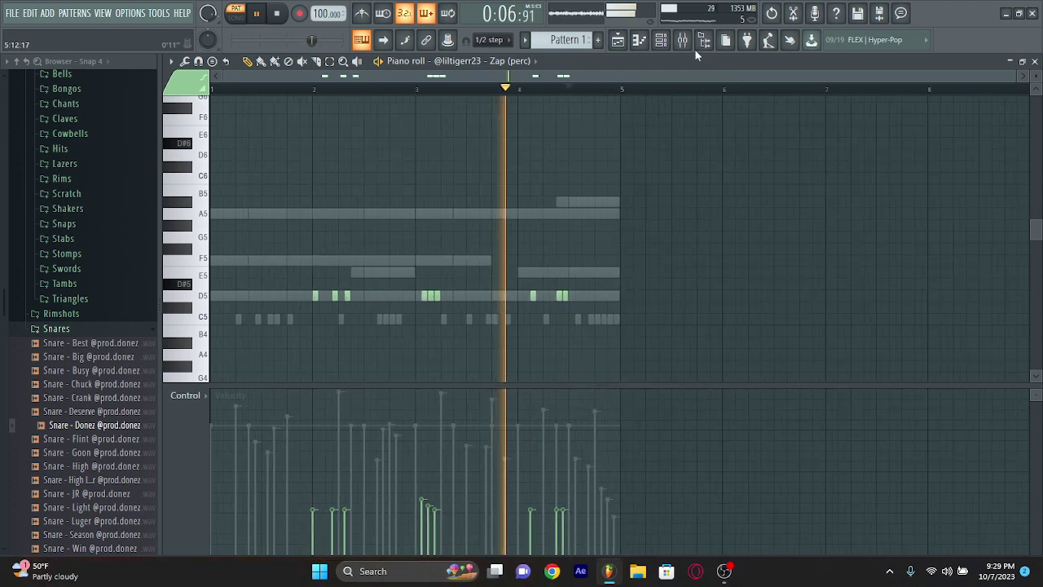
# Collapse the Snares folder and look through the kit's Rimshots folder for another sample
pyautogui.press('F6')
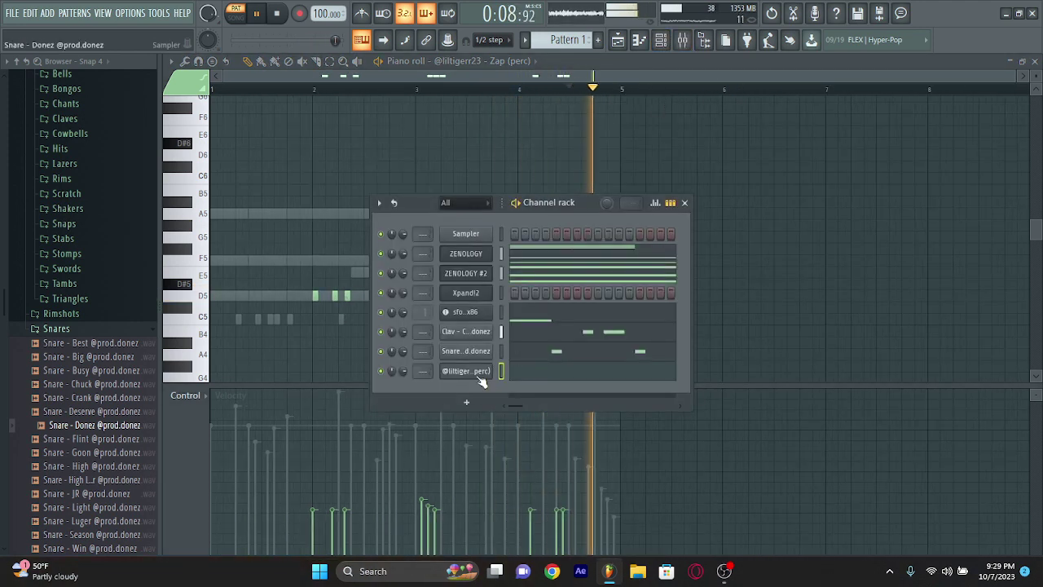
pyautogui.click(98, 329)
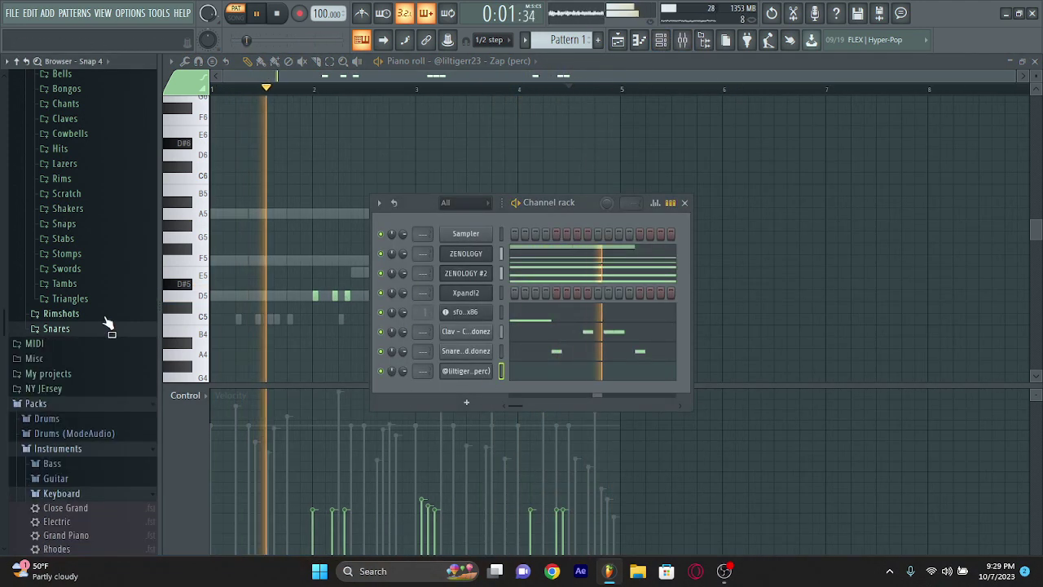
pyautogui.click(96, 317)
pyautogui.click(85, 316)
pyautogui.click(77, 314)
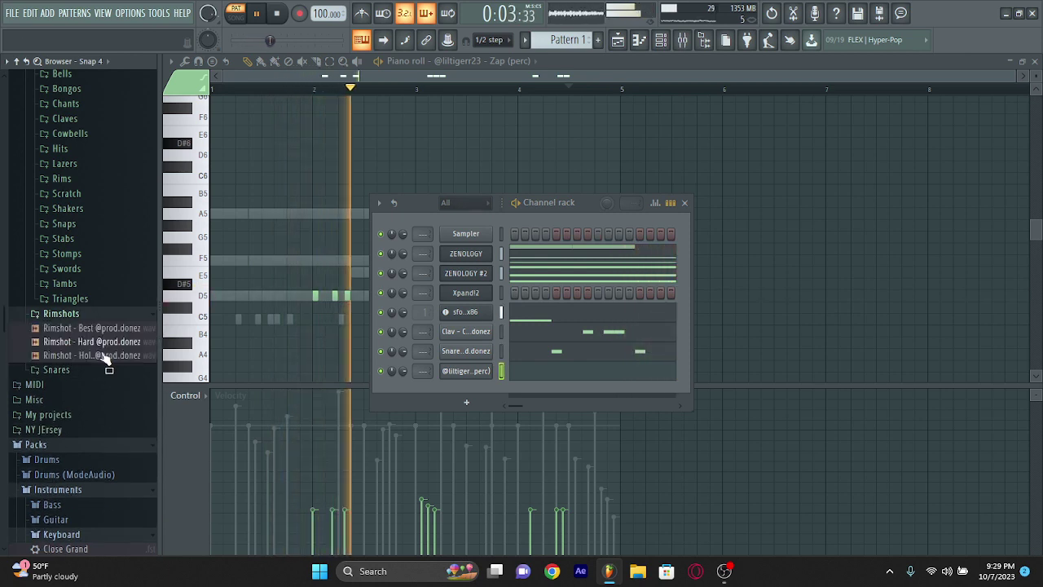
pyautogui.click(69, 313)
# Add the Triangle - Trap sample from the Triangles folder as a new channel and fill each 8 steps
pyautogui.click(65, 300)
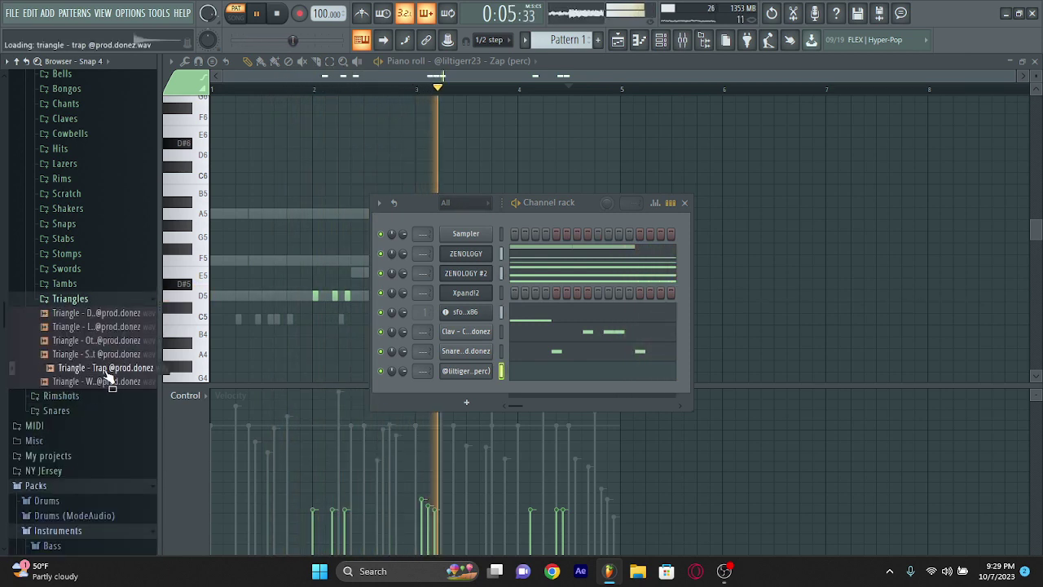
pyautogui.moveTo(437, 382); pyautogui.dragTo(440, 390)
pyautogui.rightClick(440, 390)
pyautogui.click(693, 453)
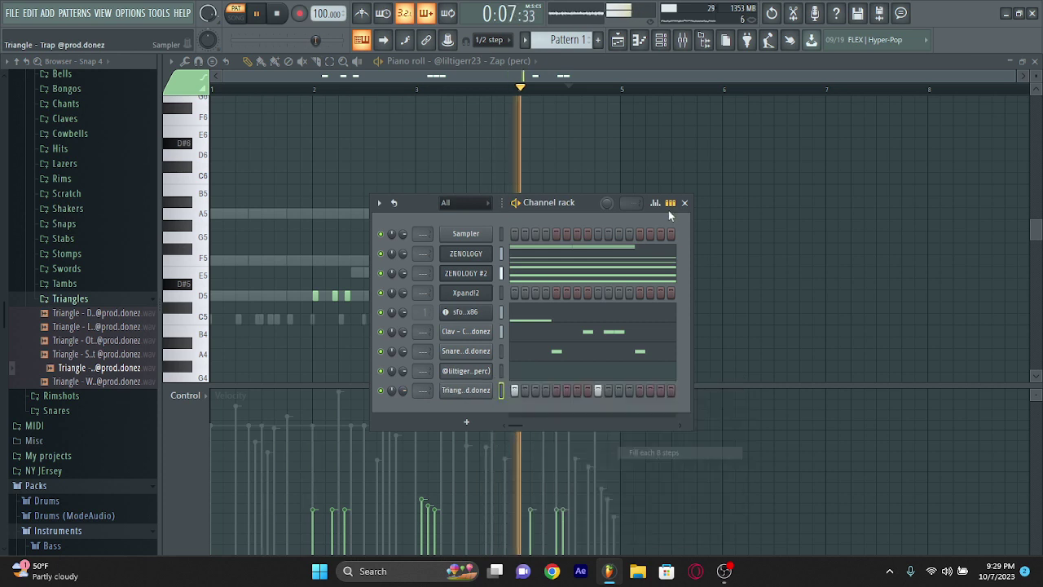
# Redraw the C5 note in the middle of bar 1 in the Triangle - Trap piano roll
pyautogui.click(638, 41)
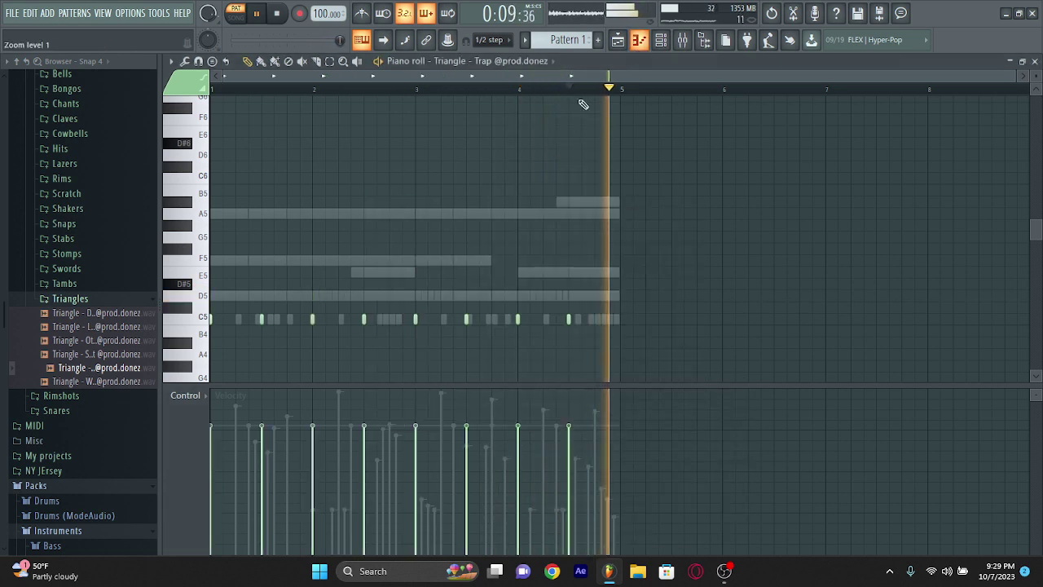
pyautogui.moveTo(359, 315); pyautogui.dragTo(379, 332)
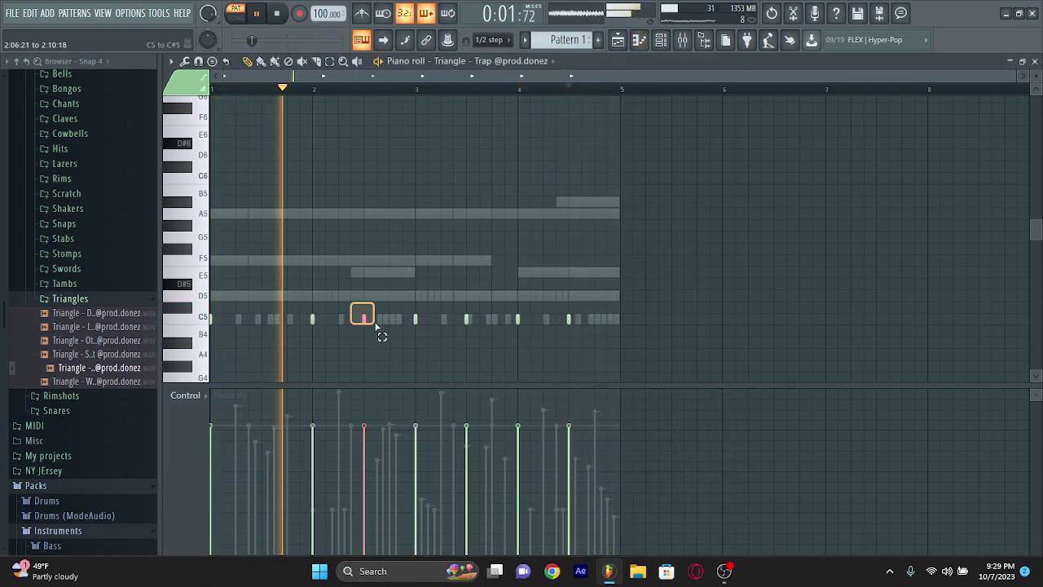
pyautogui.hotkey('ctrl', 'z')
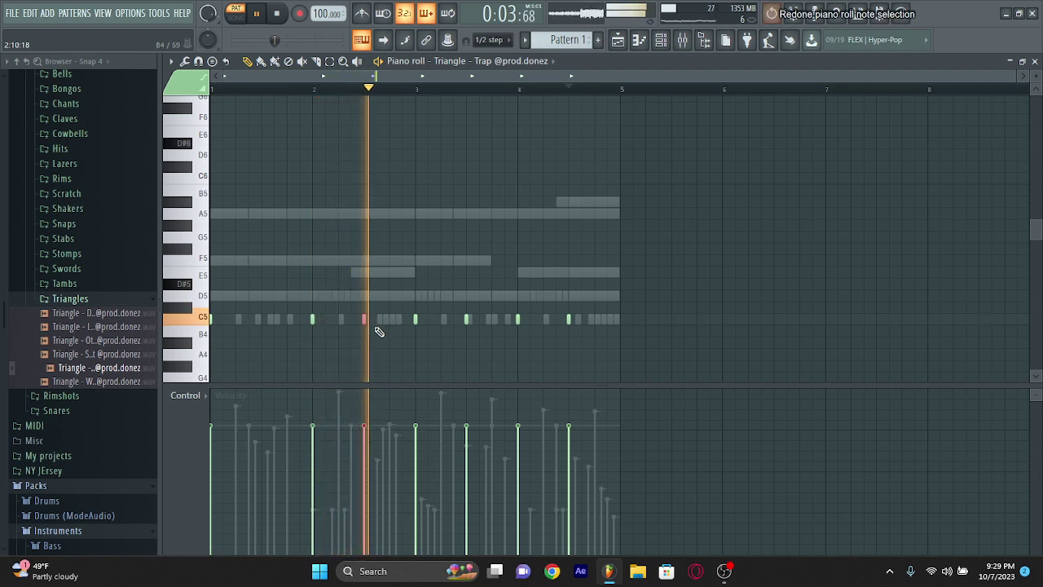
pyautogui.click(260, 319)
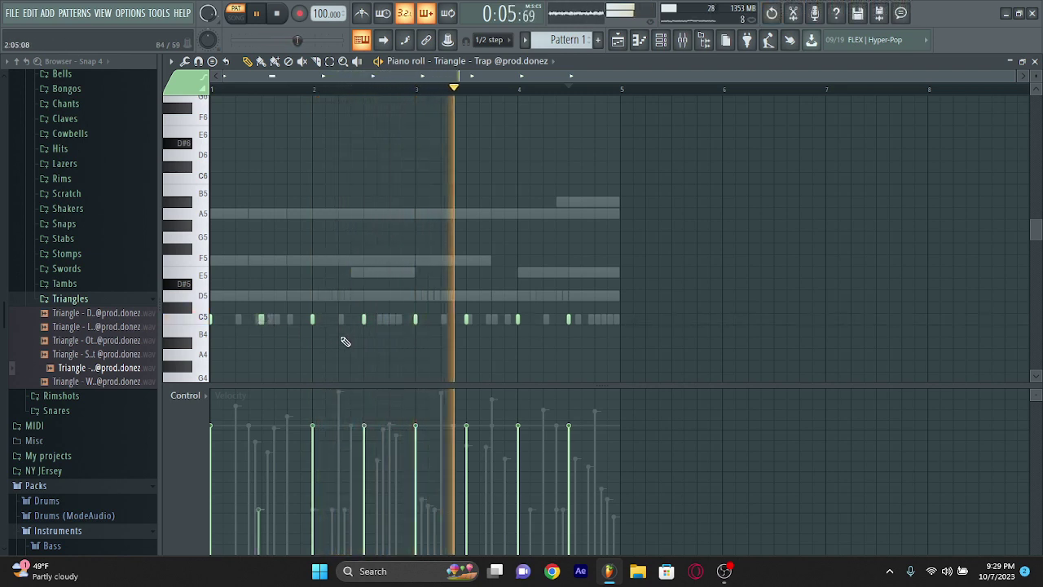
# Check the Triangle channel in the channel rack and look through the Triangles, Rimshots and Tambs sample folders
pyautogui.click(660, 43)
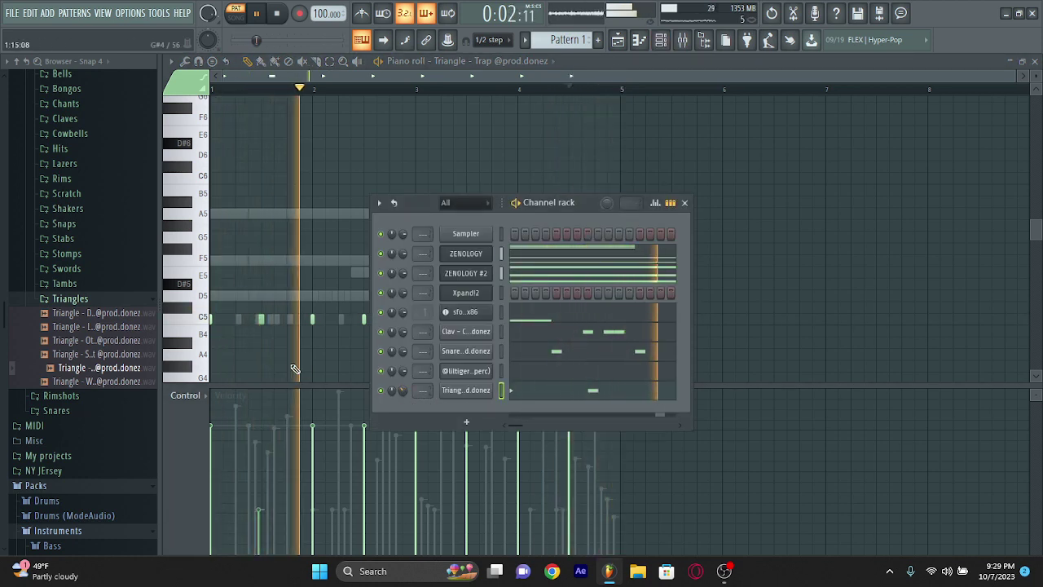
pyautogui.press('F6')
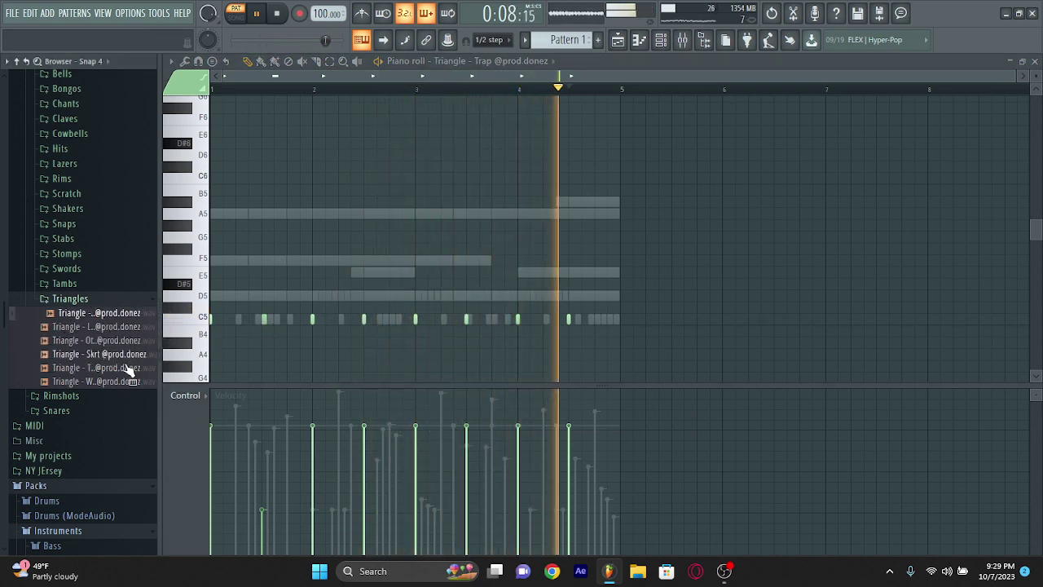
pyautogui.click(109, 299)
pyautogui.click(91, 314)
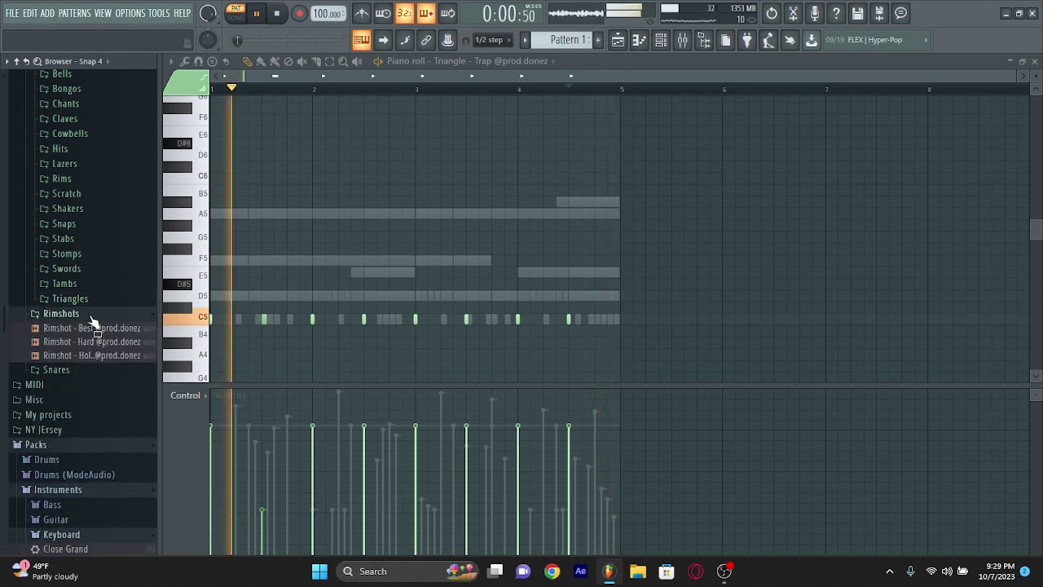
pyautogui.click(92, 317)
pyautogui.doubleClick(92, 330)
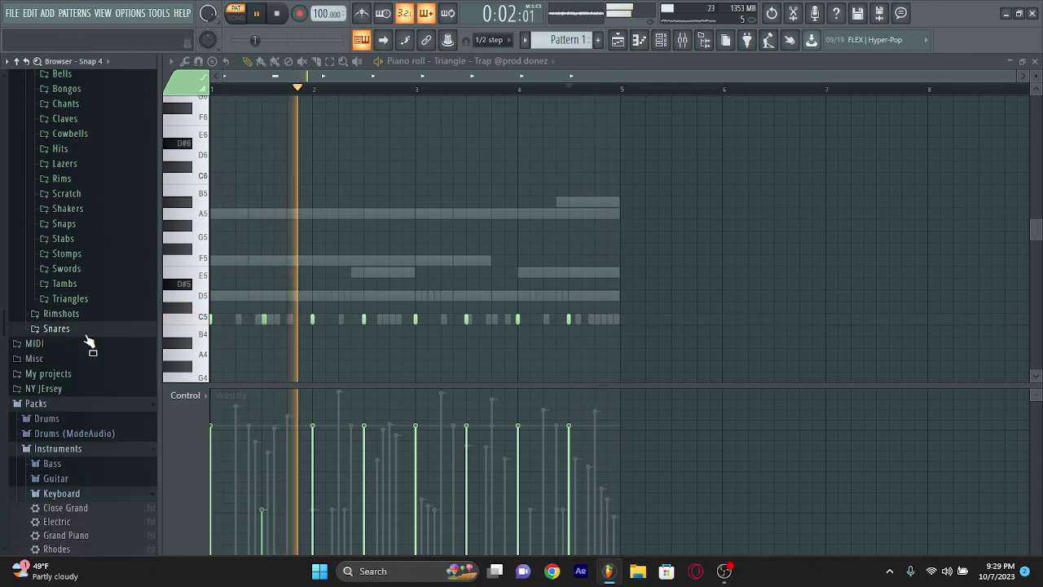
pyautogui.click(103, 285)
pyautogui.click(97, 285)
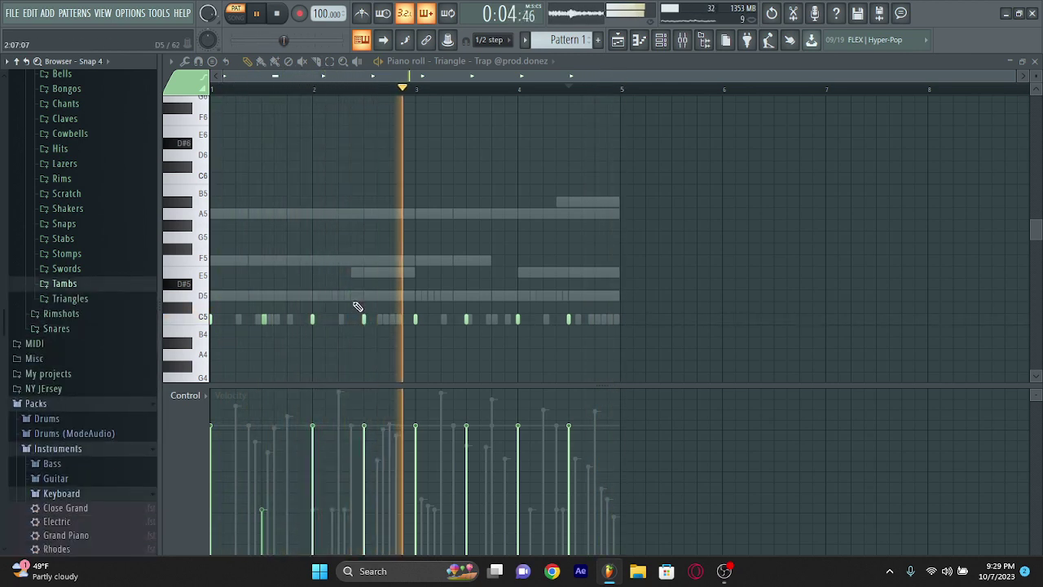
# Randomize the velocities of the Triangle - Trap notes and accept the result
pyautogui.hotkey('alt', 'r')
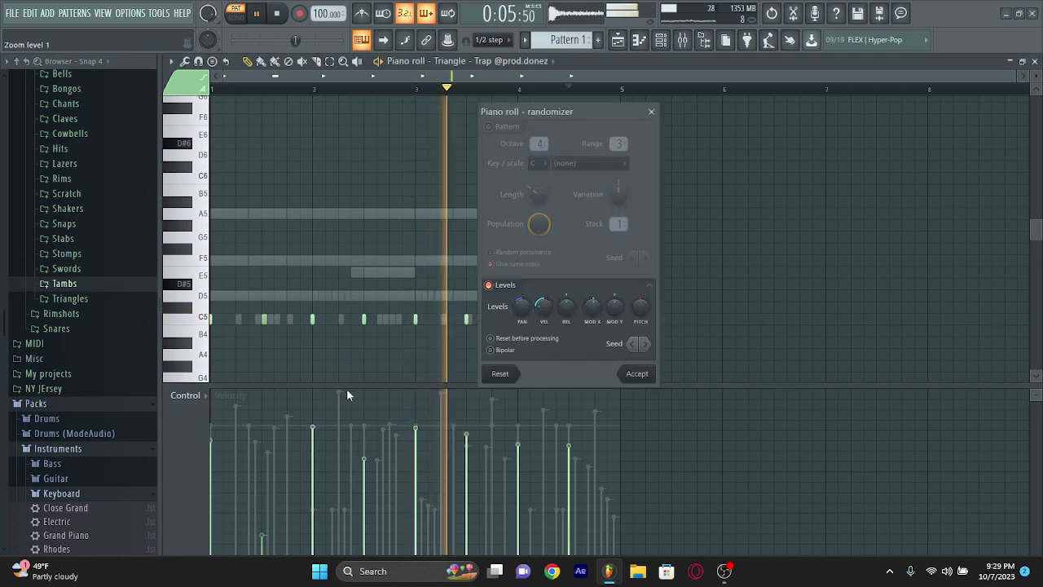
pyautogui.click(638, 376)
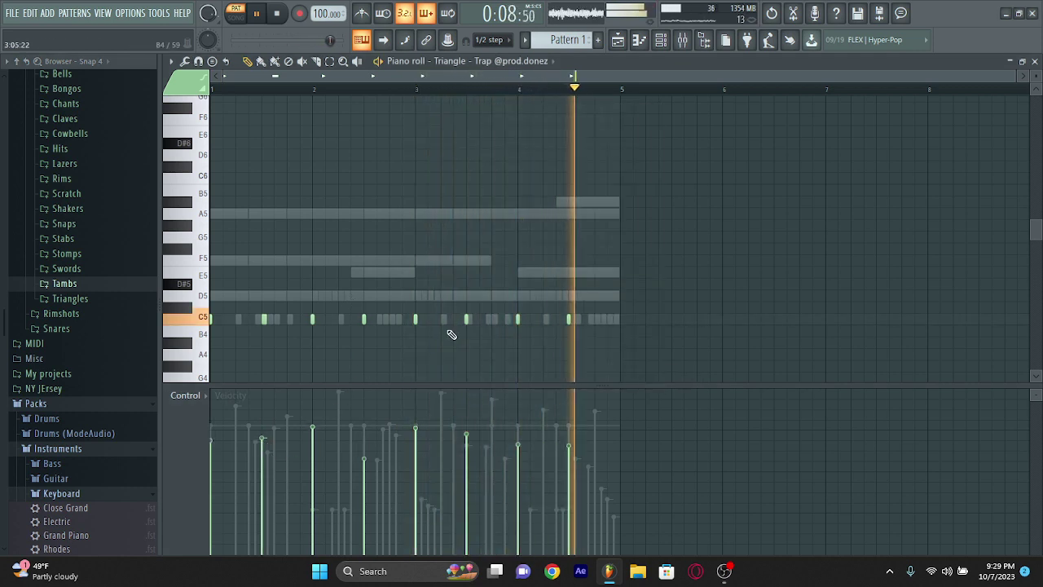
# Bring up the channel rack and audition the one-shots in the YEAT sample folder, including the Choir samples
pyautogui.click(661, 40)
pyautogui.scroll(-3, 92, 383)
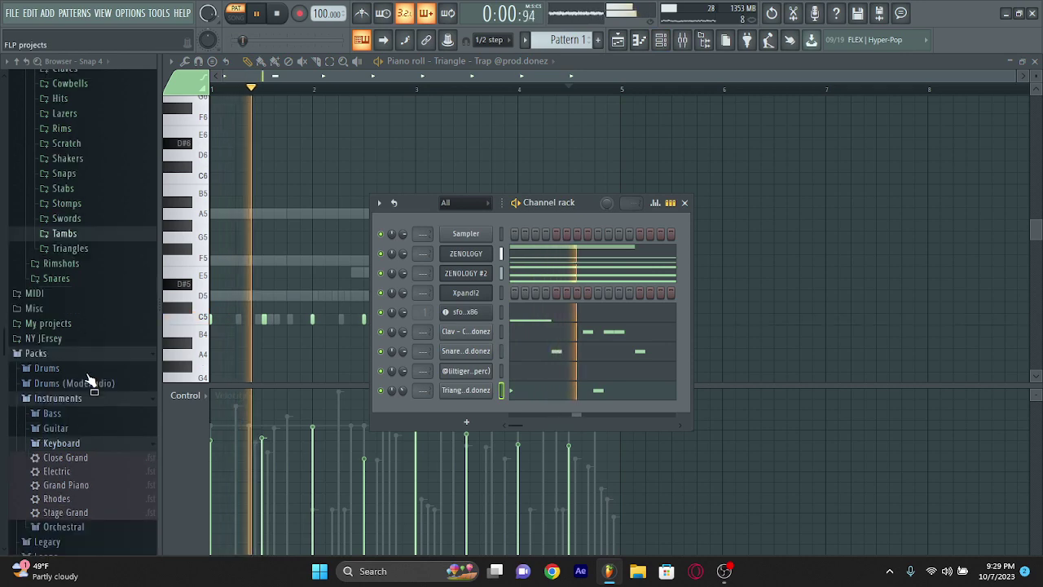
pyautogui.scroll(-10, 92, 383)
pyautogui.scroll(-4, 90, 402)
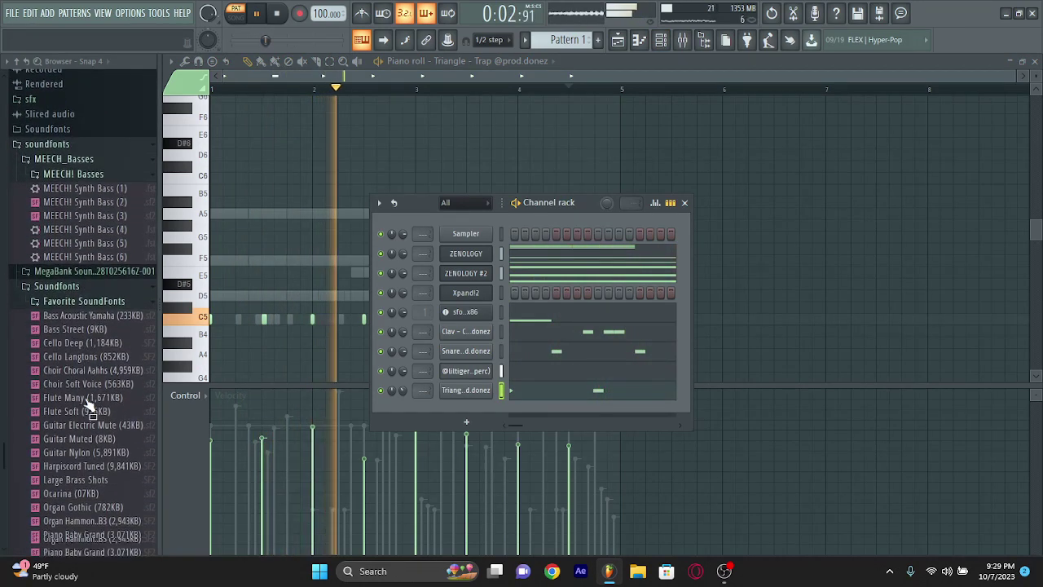
pyautogui.scroll(-8, 90, 403)
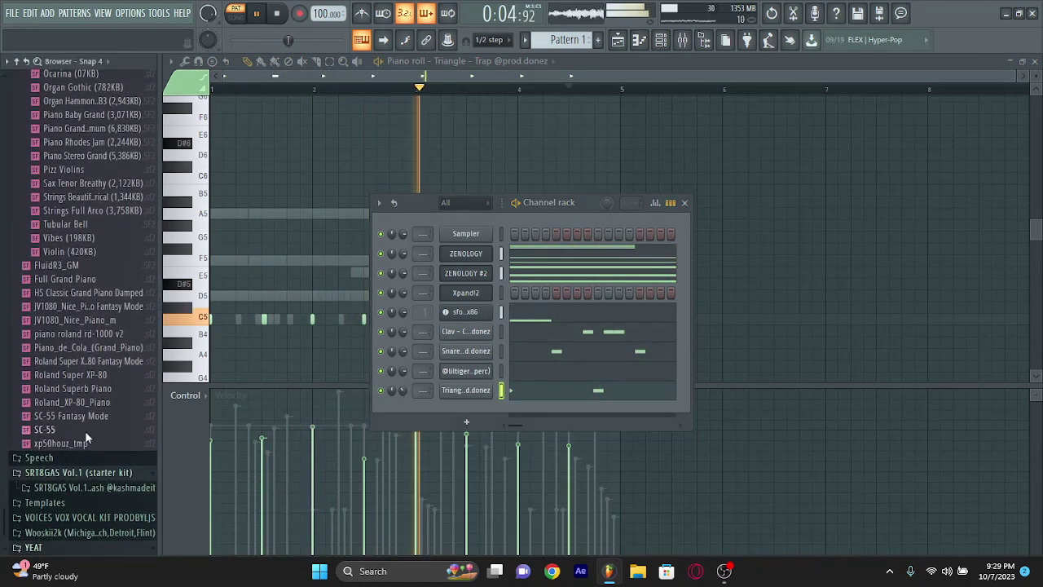
pyautogui.click(32, 548)
pyautogui.scroll(-5, 71, 527)
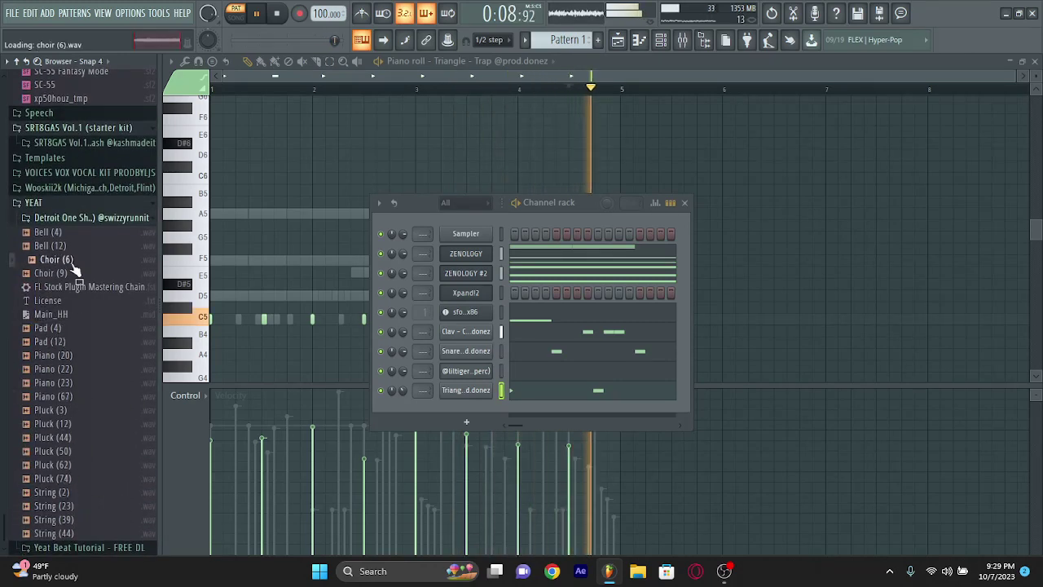
pyautogui.click(43, 232)
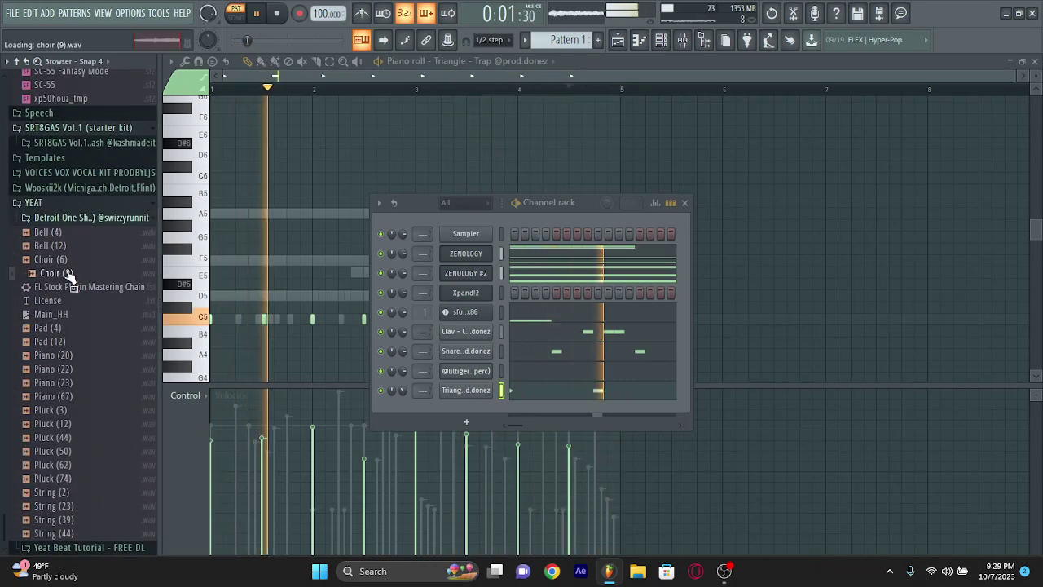
pyautogui.click(82, 217)
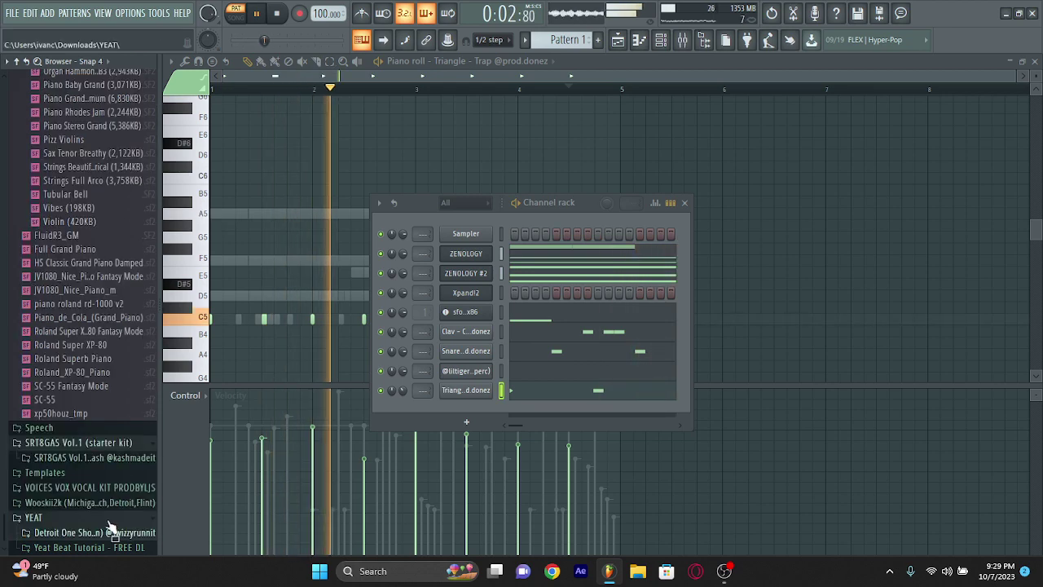
# Look through the Yeat Beat Tutorial - FREE DL folder's samples and its MIDI and DRUMKIT subfolders
pyautogui.click(76, 555)
pyautogui.click(90, 356)
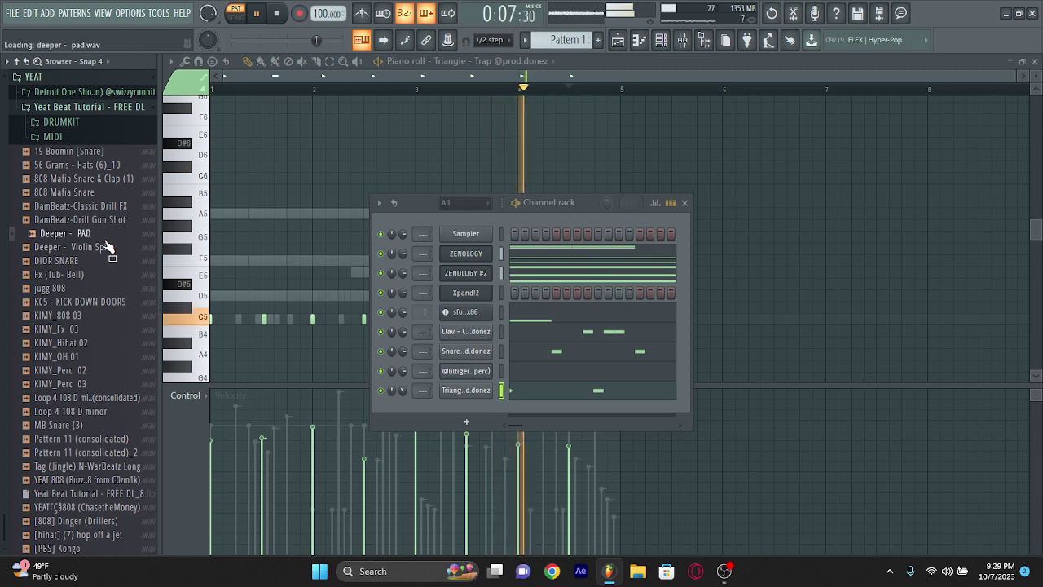
pyautogui.click(107, 138)
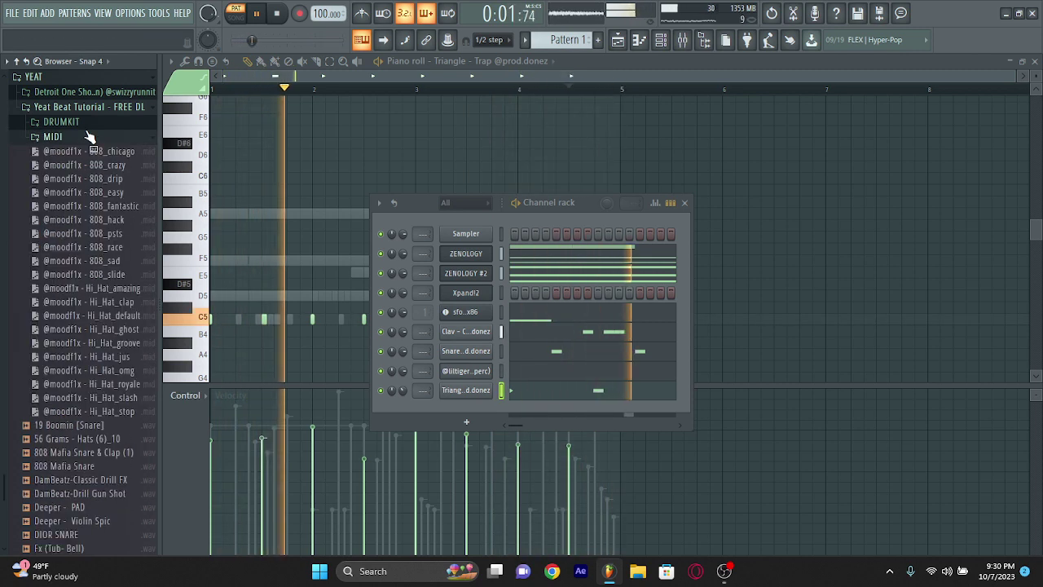
pyautogui.click(90, 136)
pyautogui.click(81, 123)
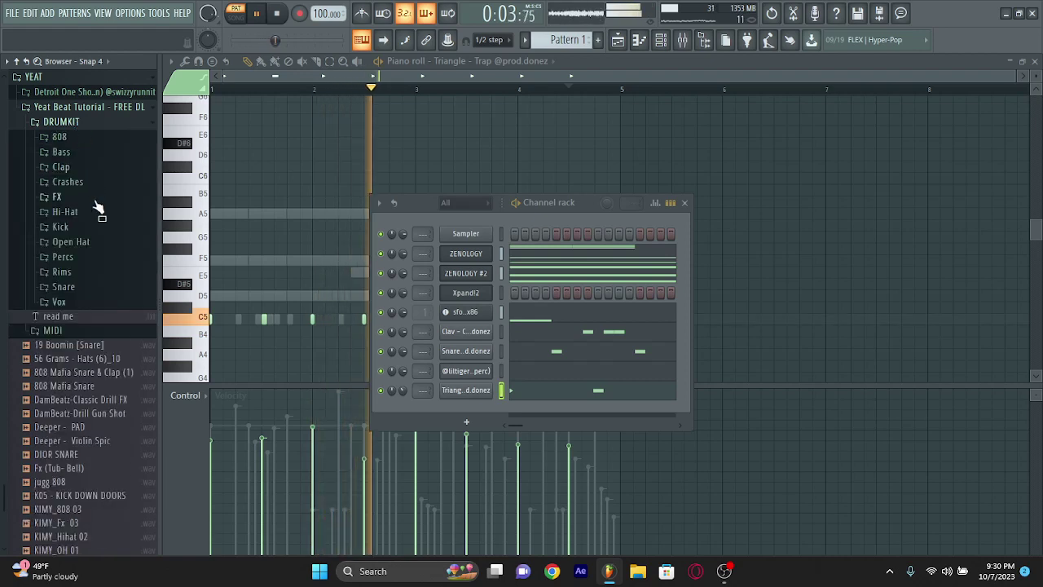
# Check the DRUMKIT's Rims and Percs folders and audition the clock, hat, reverse, rim and roll percs
pyautogui.click(61, 271)
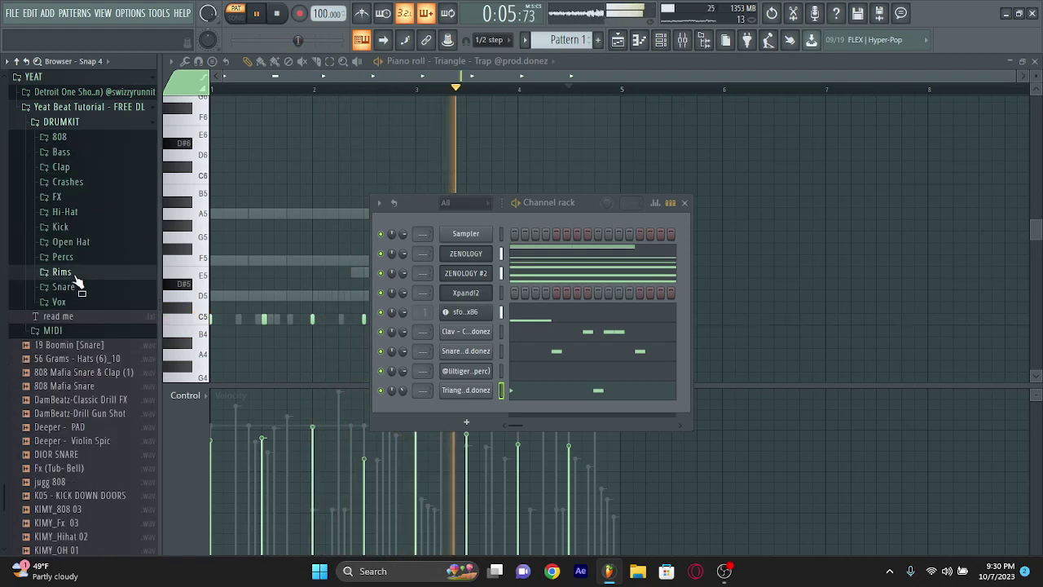
pyautogui.click(61, 272)
pyautogui.click(62, 271)
pyautogui.click(63, 256)
pyautogui.click(96, 271)
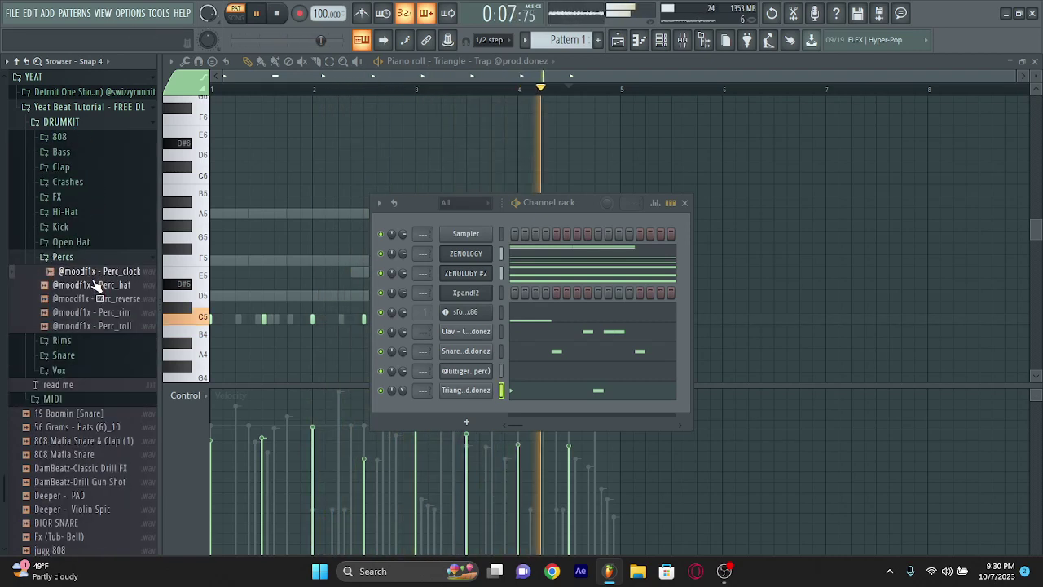
pyautogui.click(91, 284)
pyautogui.click(90, 298)
pyautogui.click(86, 312)
pyautogui.click(82, 325)
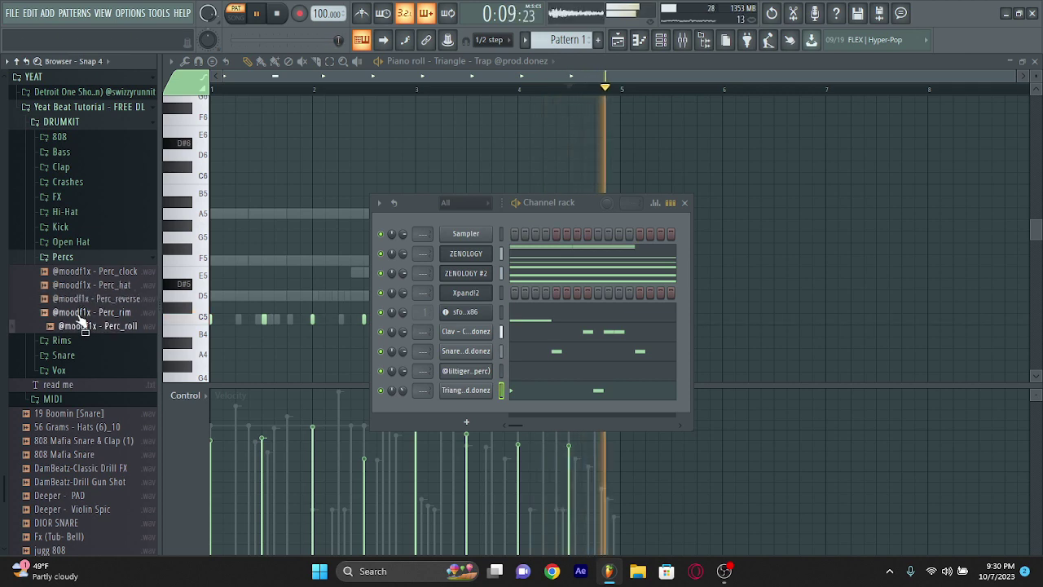
pyautogui.click(63, 257)
# Browse back through the sample kits and audition claps in the Fire Squad drum kit's Clap folder
pyautogui.scroll(15, 139, 261)
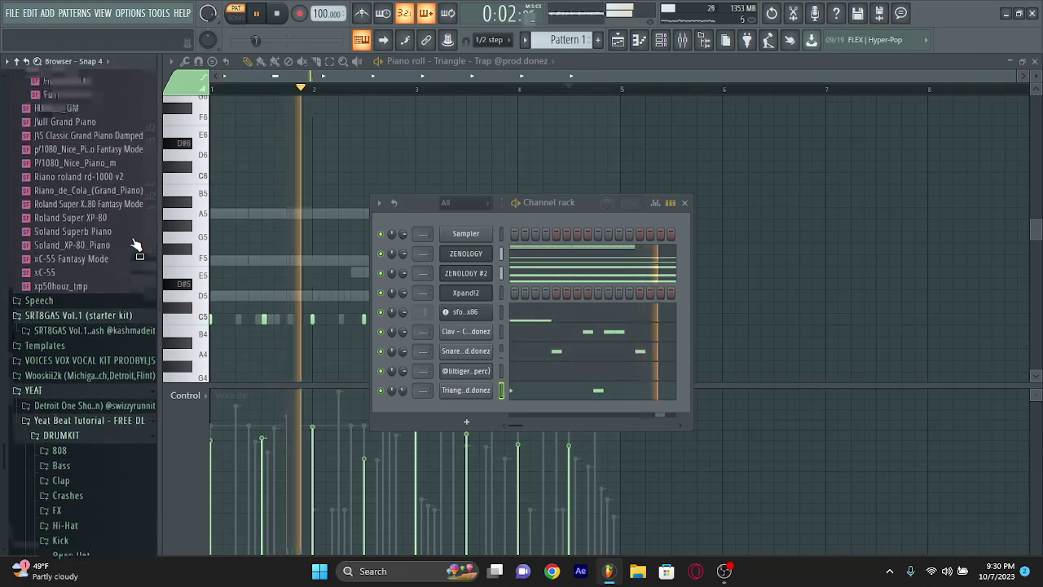
pyautogui.scroll(4, 146, 302)
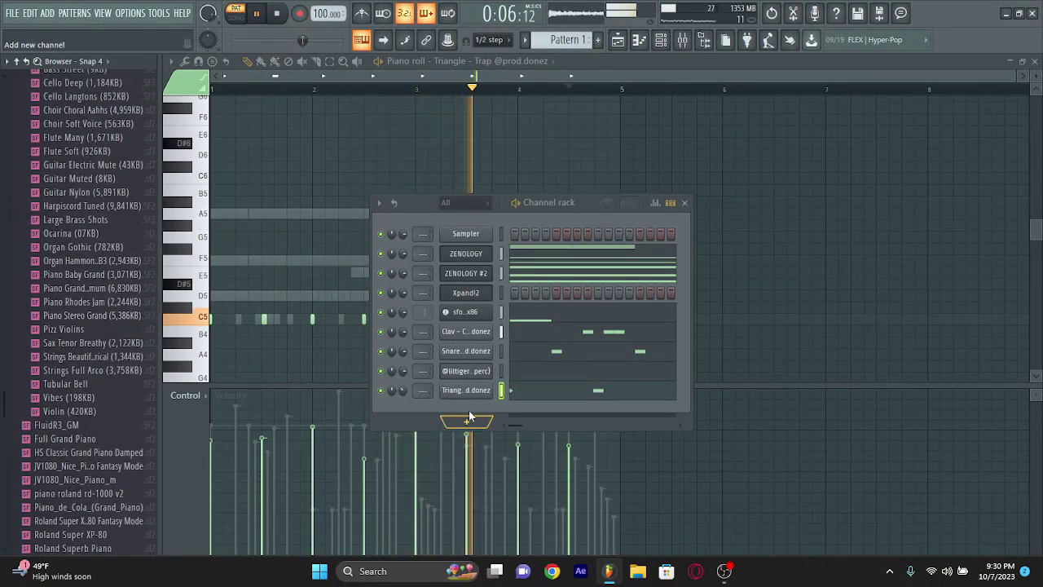
pyautogui.scroll(15, 121, 284)
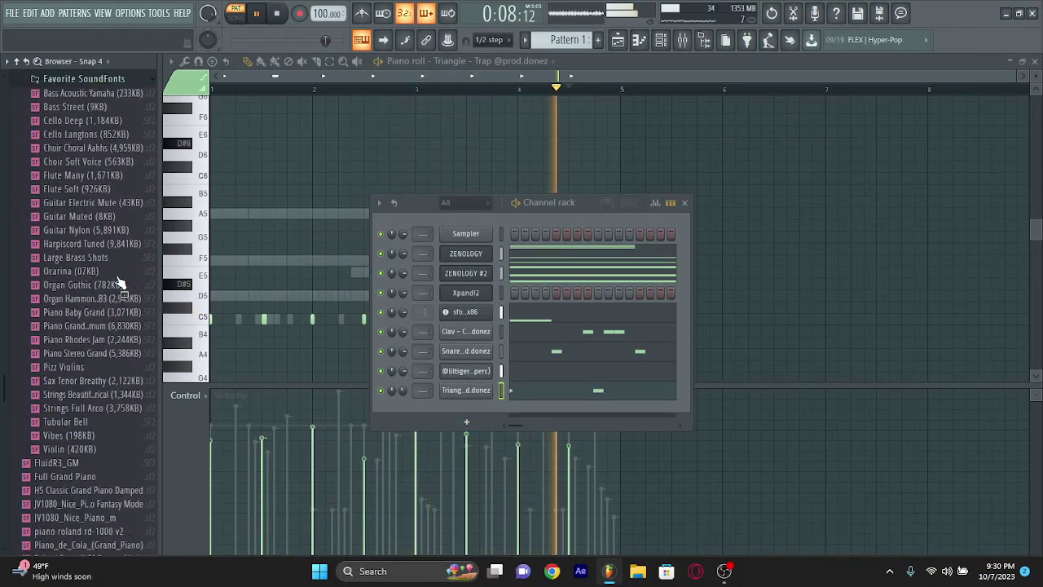
pyautogui.scroll(5, 102, 361)
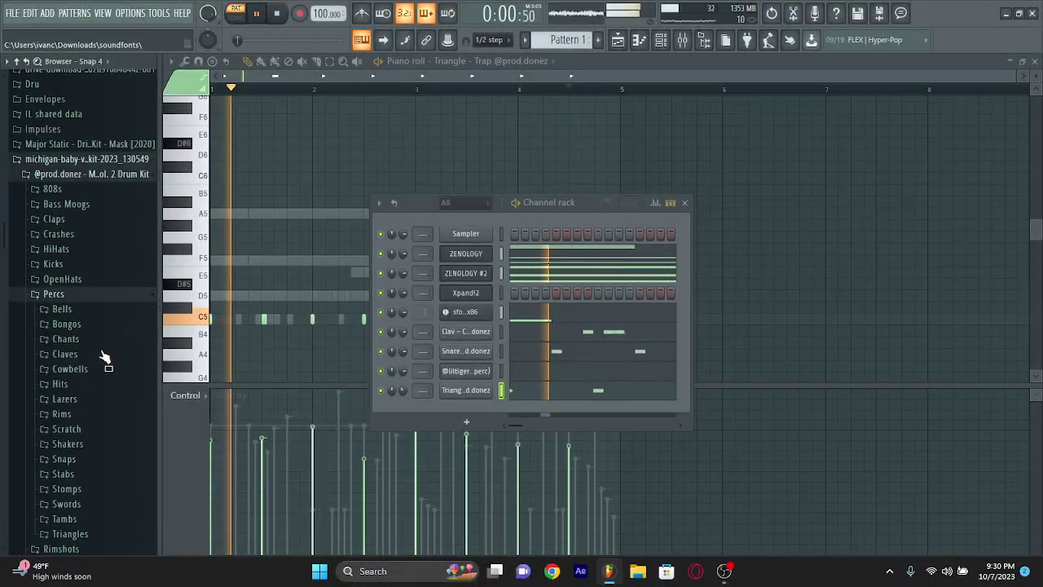
pyautogui.scroll(-3, 97, 375)
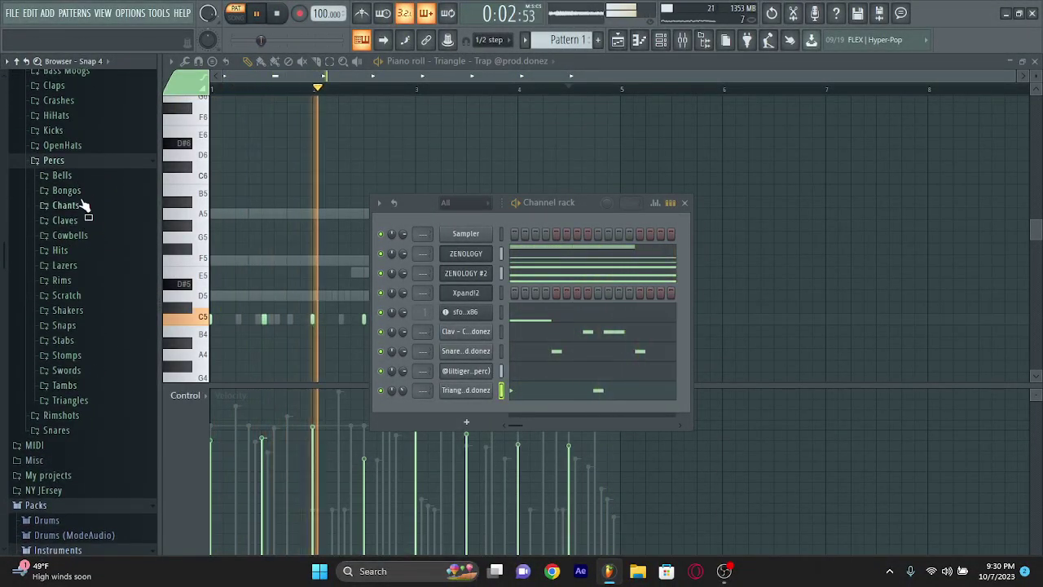
pyautogui.scroll(3, 107, 350)
pyautogui.scroll(-1, 101, 419)
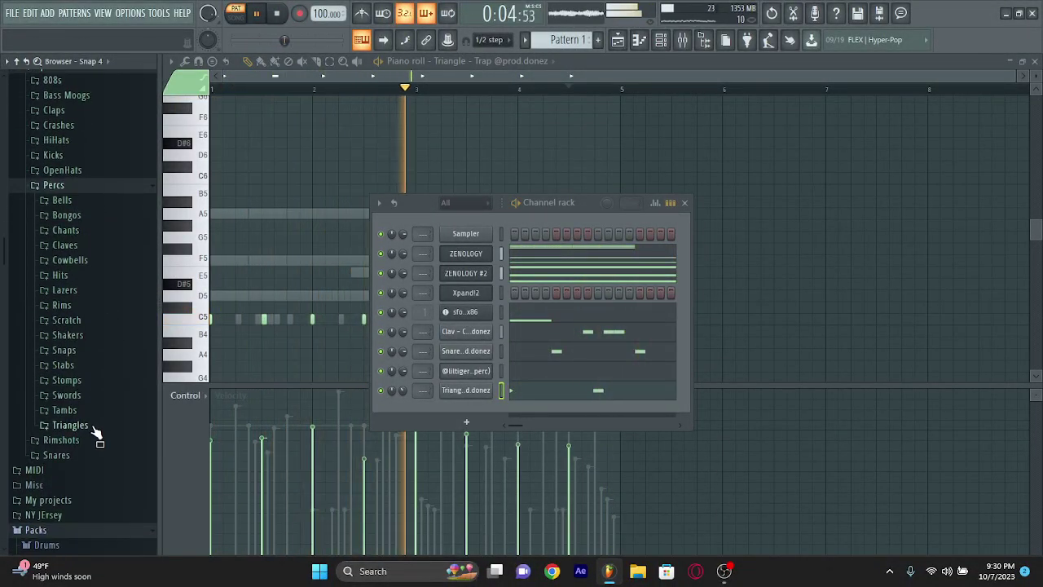
pyautogui.scroll(8, 98, 423)
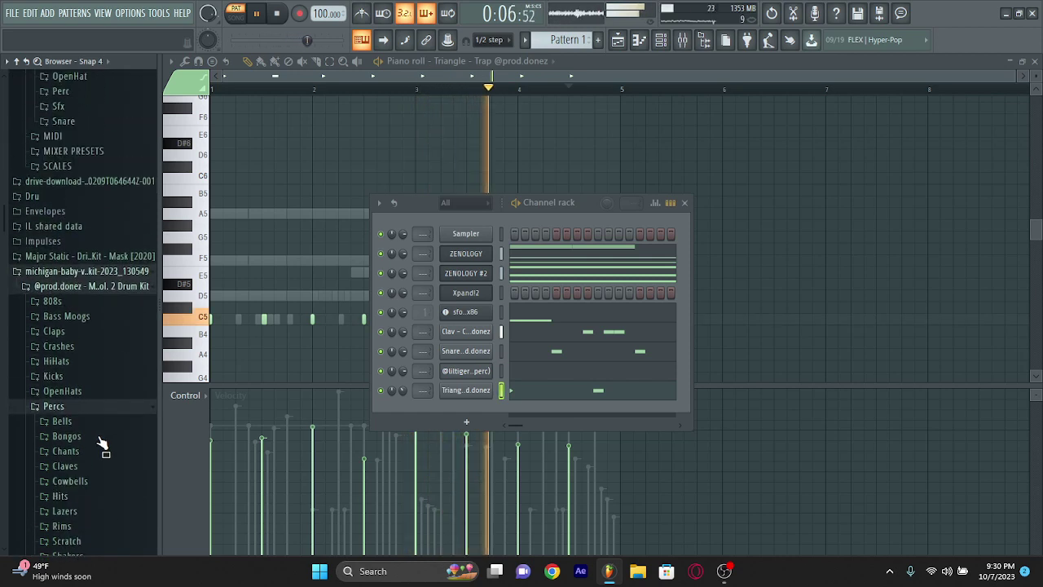
pyautogui.scroll(10, 112, 407)
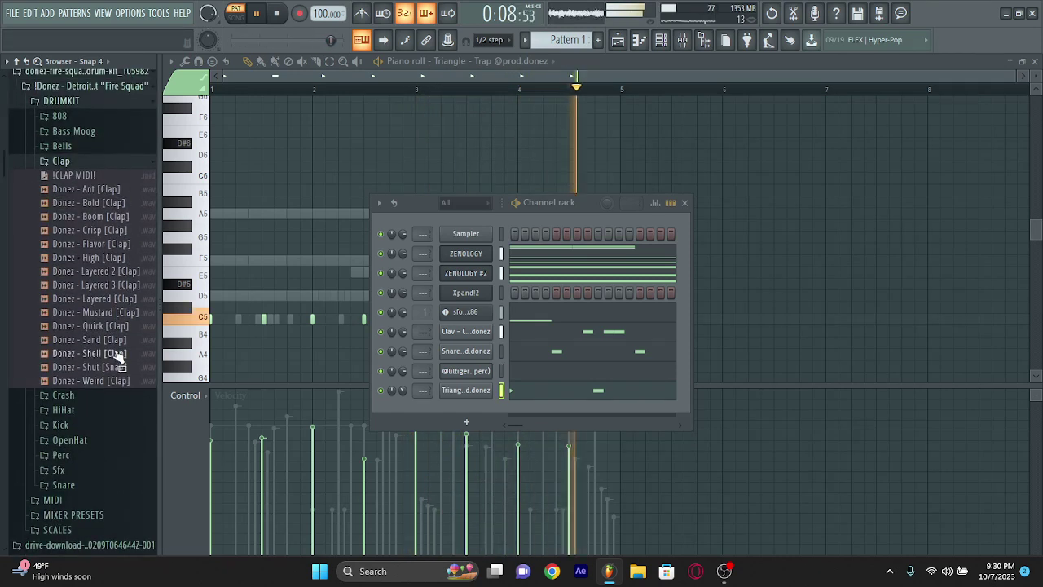
pyautogui.click(116, 352)
pyautogui.click(102, 263)
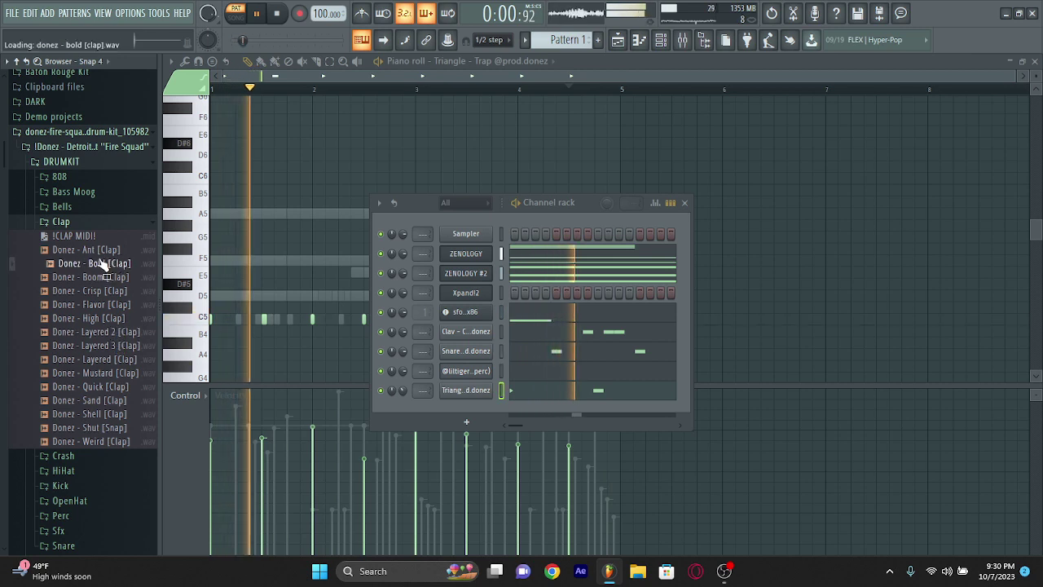
pyautogui.scroll(3, 102, 265)
pyautogui.click(97, 310)
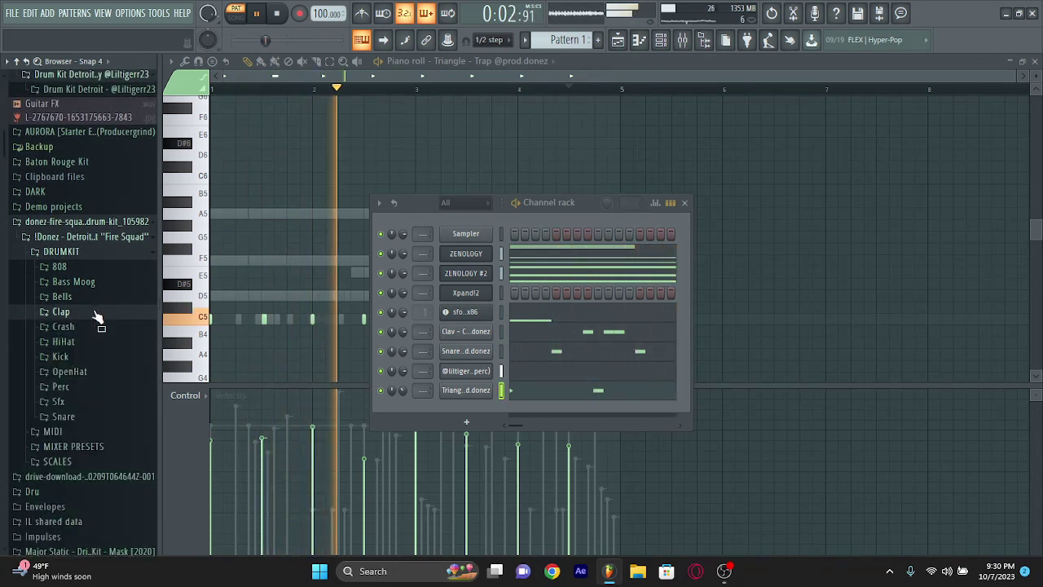
# Check the sample settings of the Zap (perc) channel
pyautogui.scroll(-1, 96, 318)
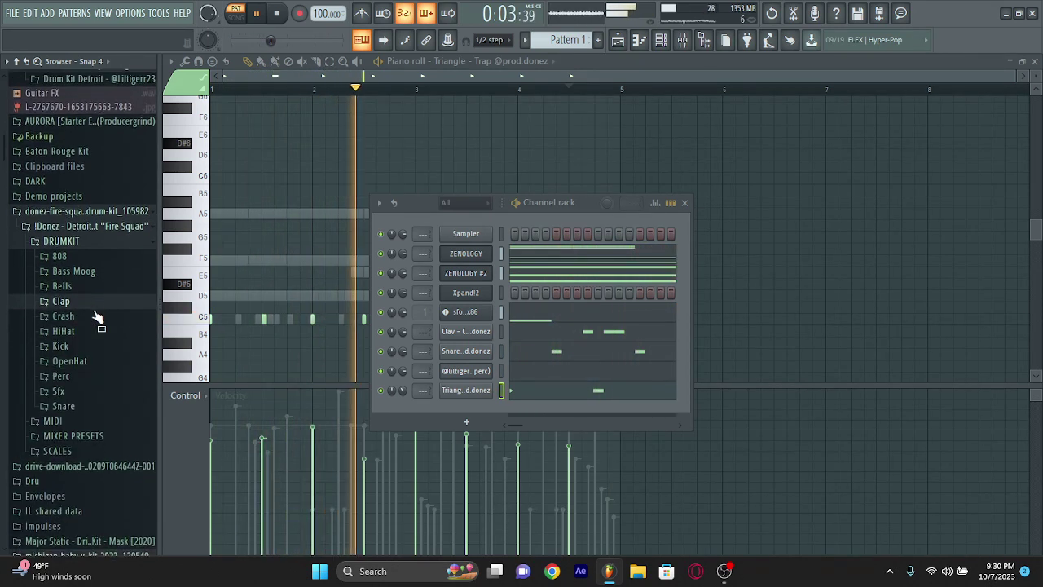
pyautogui.click(472, 373)
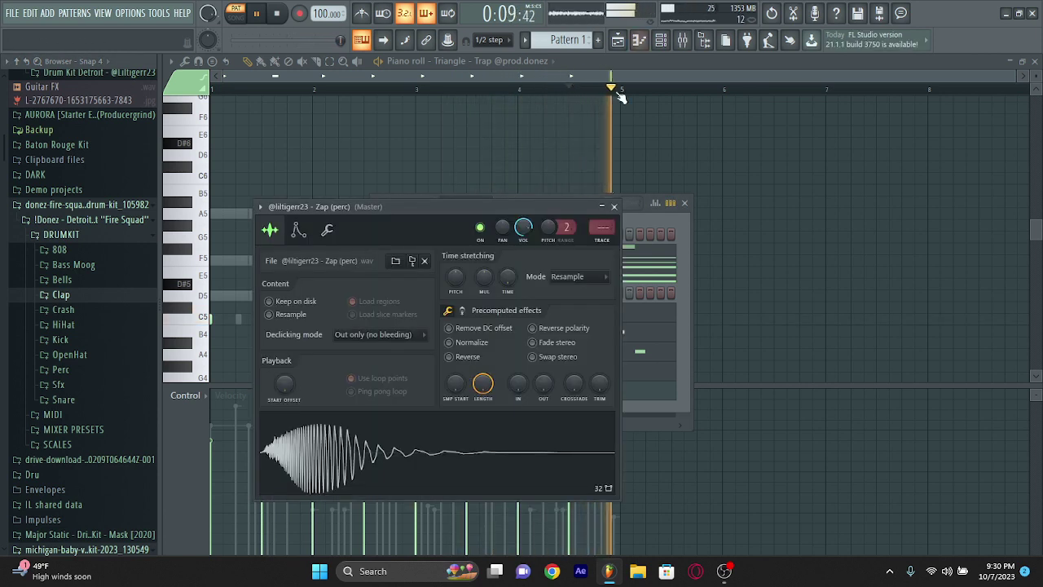
pyautogui.click(614, 206)
# Open the 810 MEGAKIT's Vol.3 drumkit and audition samples in its Bankroll - Snare folder
pyautogui.scroll(8, 79, 222)
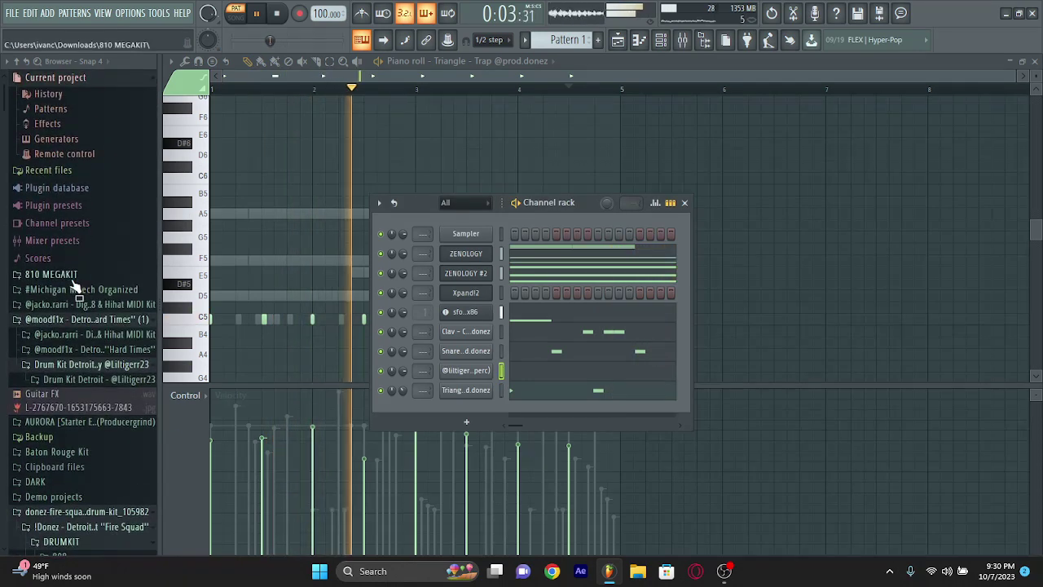
pyautogui.click(85, 318)
pyautogui.scroll(-4, 98, 302)
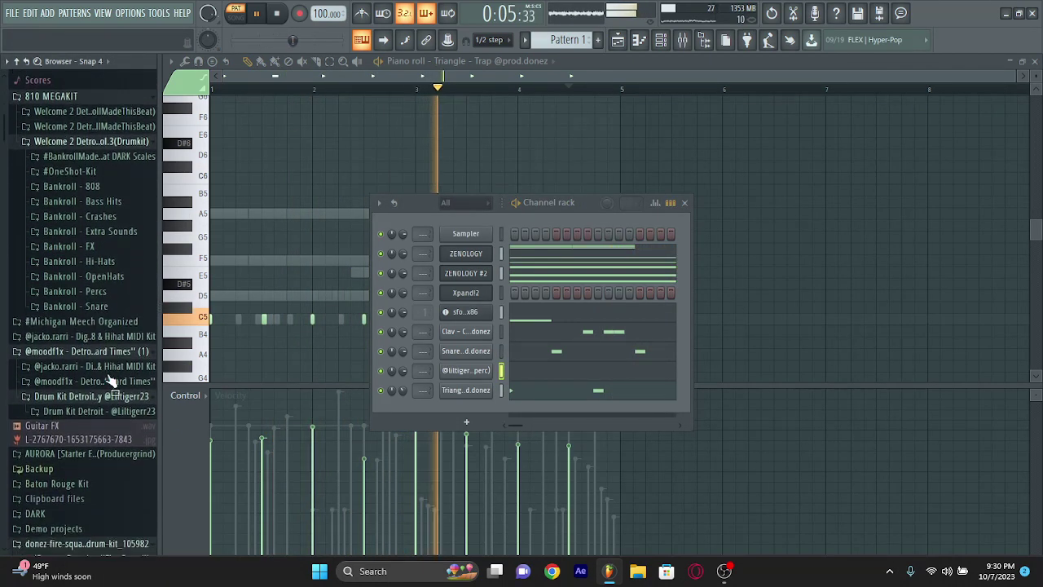
pyautogui.click(112, 285)
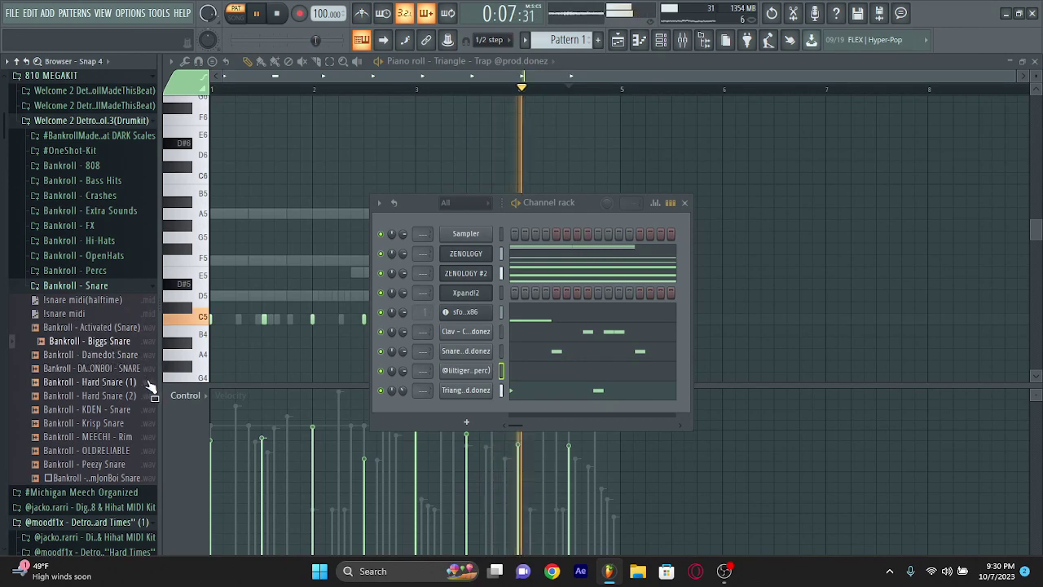
pyautogui.click(114, 279)
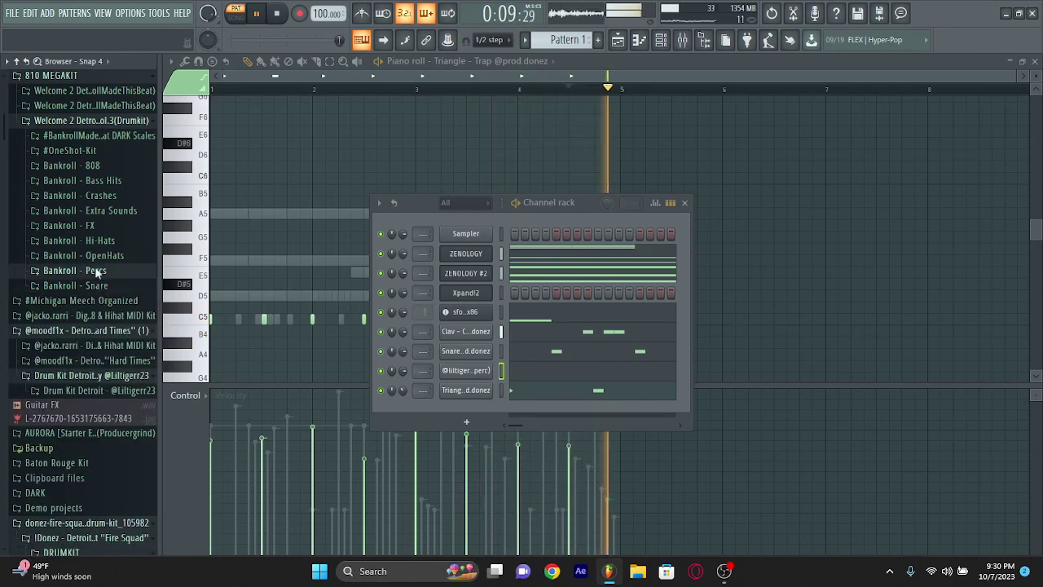
# Audition the clav, cowbell, flex, laser and perc samples in the Bankroll - Percs folder
pyautogui.click(95, 270)
pyautogui.click(106, 257)
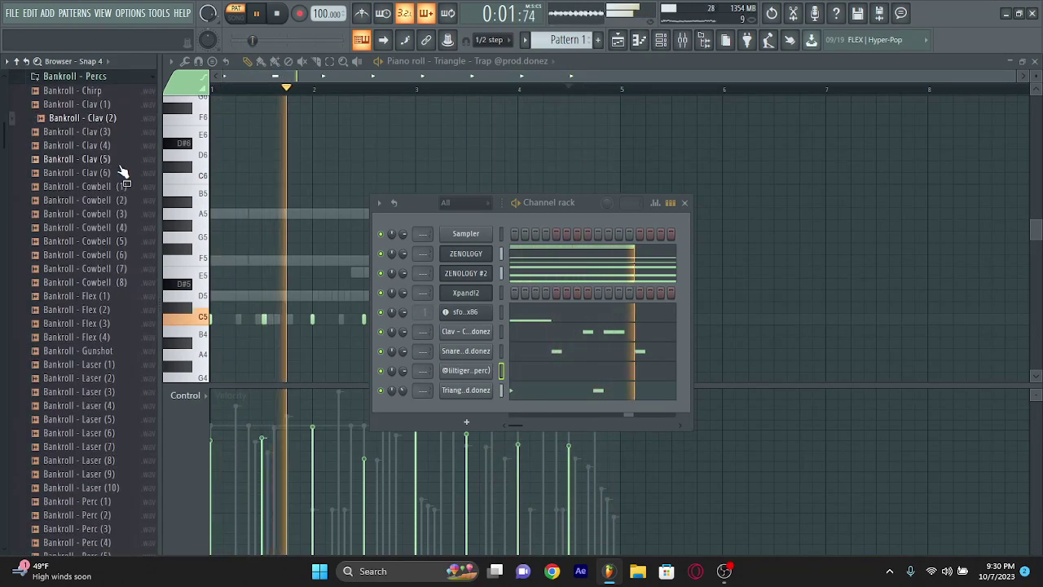
pyautogui.click(110, 187)
pyautogui.click(106, 201)
pyautogui.click(107, 214)
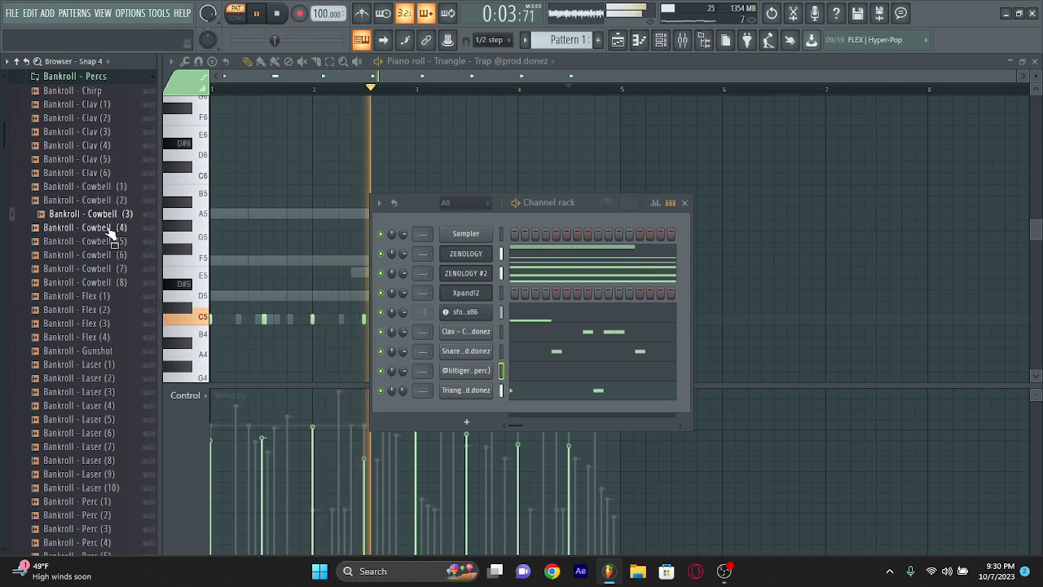
pyautogui.click(108, 240)
pyautogui.click(106, 298)
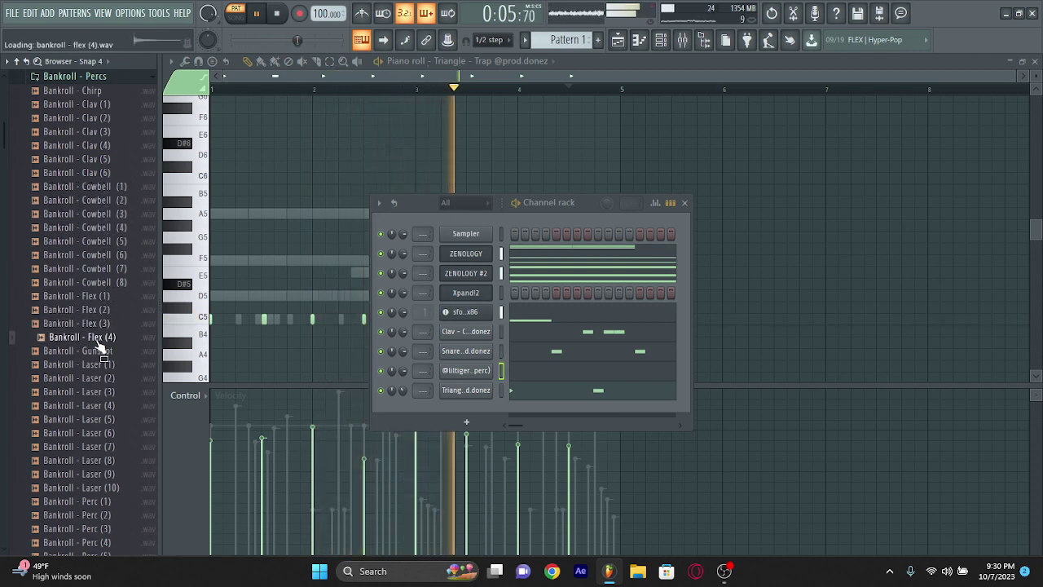
pyautogui.scroll(-3, 104, 358)
pyautogui.press('Down')
pyautogui.press('Down')
pyautogui.press('Down')
pyautogui.press('Down')
pyautogui.press('Down')
pyautogui.press('Down')
pyautogui.press('Down')
pyautogui.press('Down')
pyautogui.scroll(-8, 111, 361)
pyautogui.press('Down')
pyautogui.press('Down')
pyautogui.press('Down')
pyautogui.press('Down')
pyautogui.press('Down')
pyautogui.press('Down')
pyautogui.press('Down')
pyautogui.press('Down')
pyautogui.press('Down')
pyautogui.press('Down')
pyautogui.press('Down')
pyautogui.press('Down')
pyautogui.press('Down')
pyautogui.press('Down')
pyautogui.press('Down')
pyautogui.press('Down')
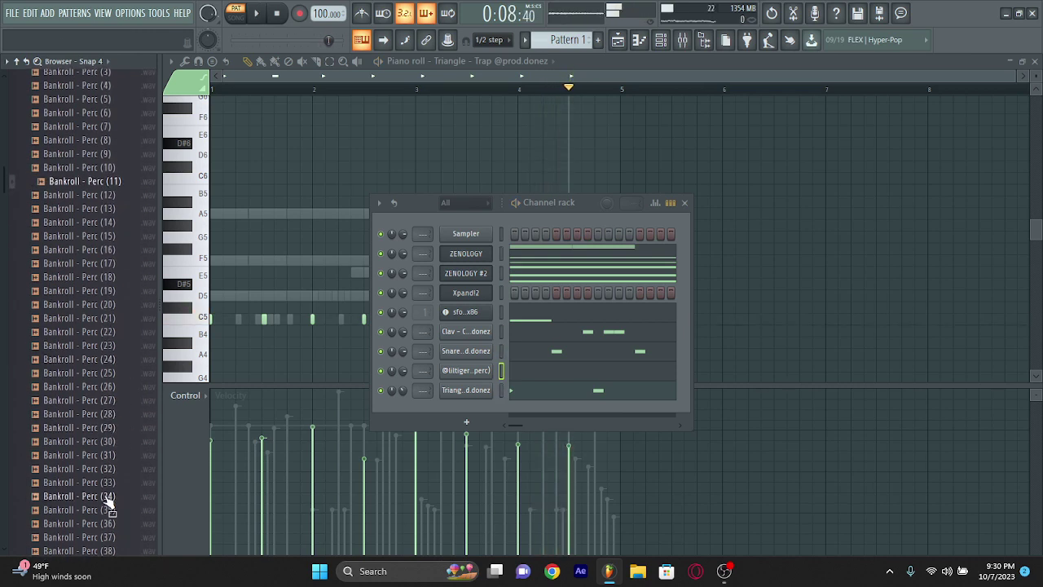
pyautogui.scroll(-3, 118, 440)
pyautogui.scroll(20, 102, 342)
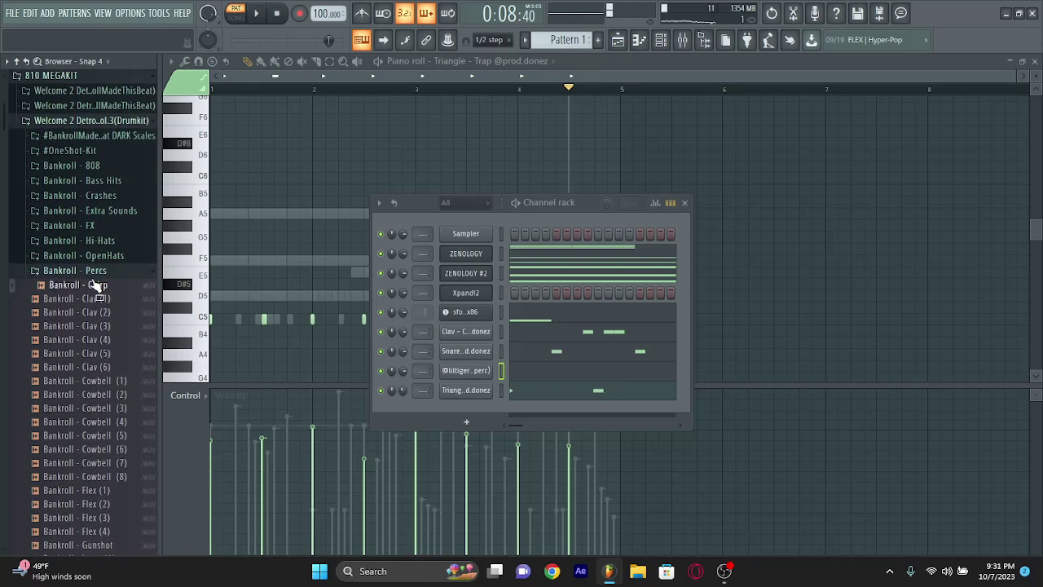
# Add the Bankroll - Hi Hat (1) sample from the Bankroll - Hi-Hats folder as a new channel below the triangle
pyautogui.click(89, 270)
pyautogui.click(91, 240)
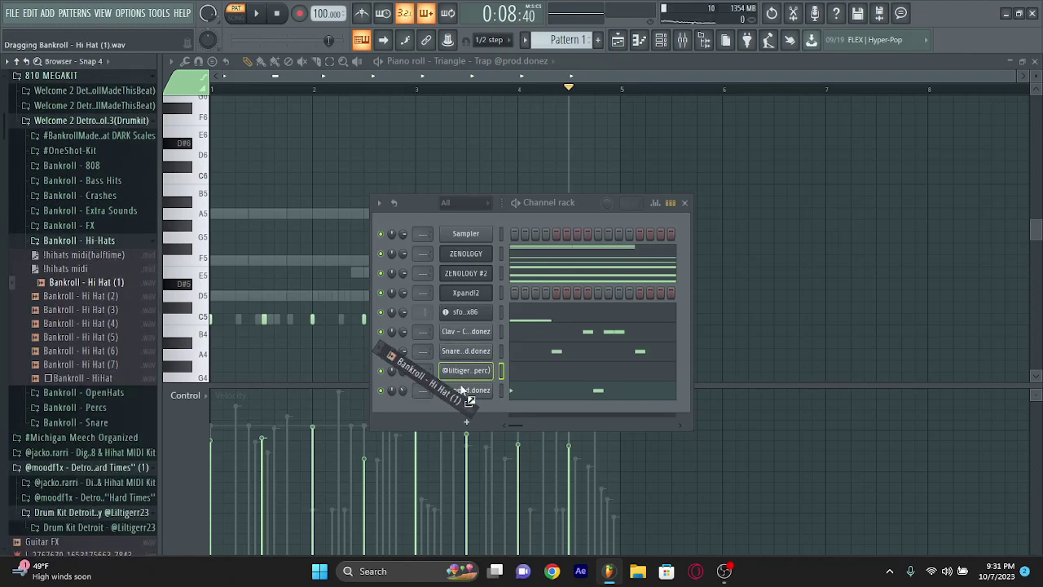
pyautogui.moveTo(455, 405); pyautogui.dragTo(457, 407)
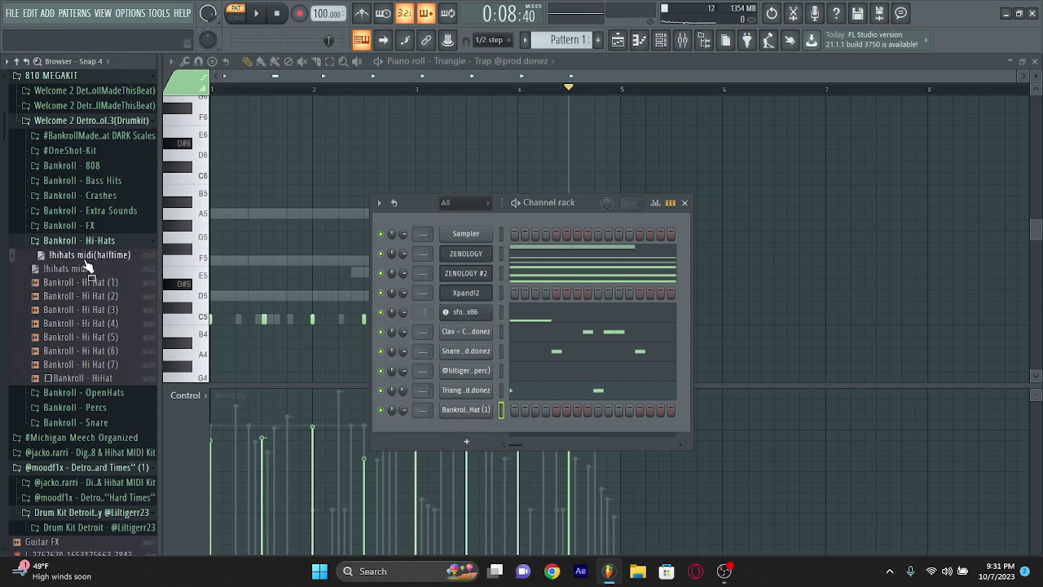
# Load the !hihats midi(halftime) pattern into the Bankroll - Hi Hat (1) channel and play it soloed
pyautogui.moveTo(477, 415); pyautogui.dragTo(477, 416)
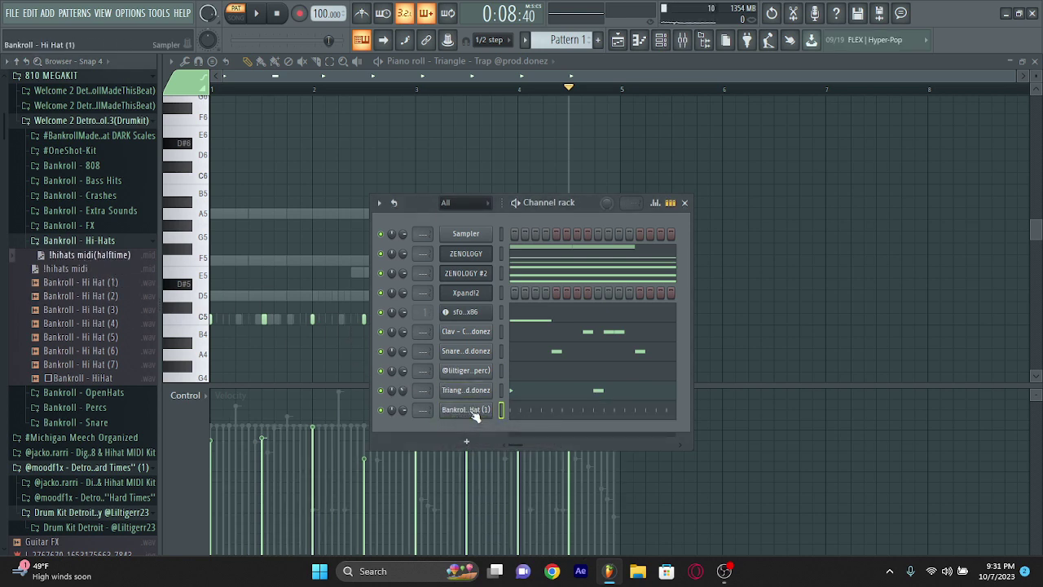
pyautogui.rightClick(388, 409)
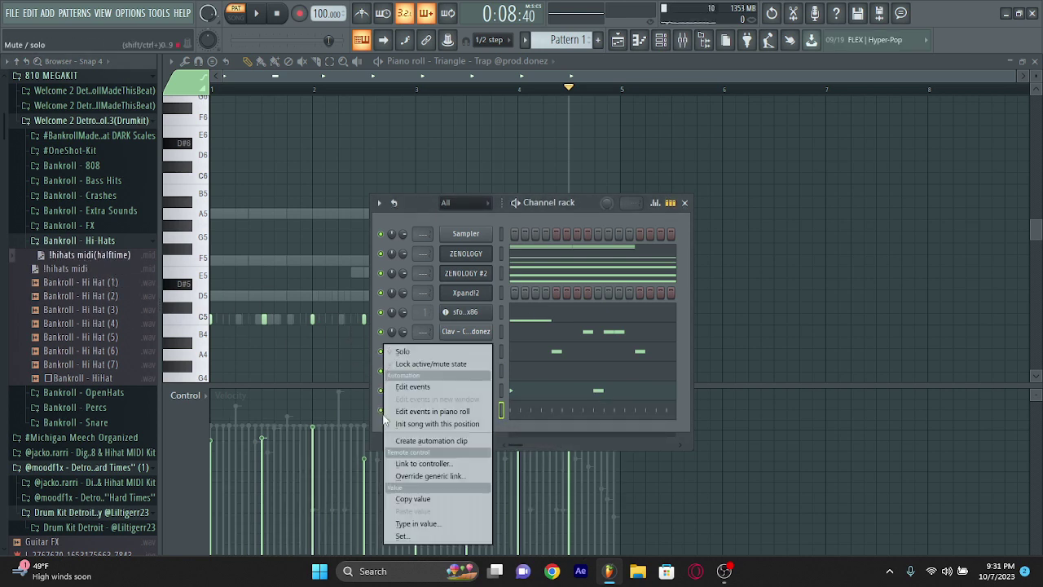
pyautogui.click(402, 352)
pyautogui.press('space')
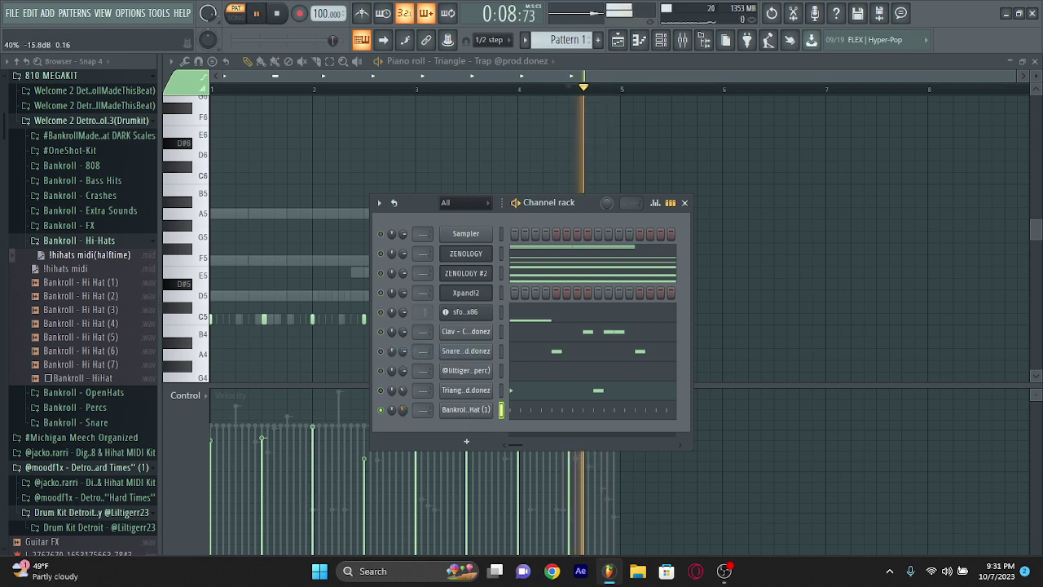
pyautogui.press('space')
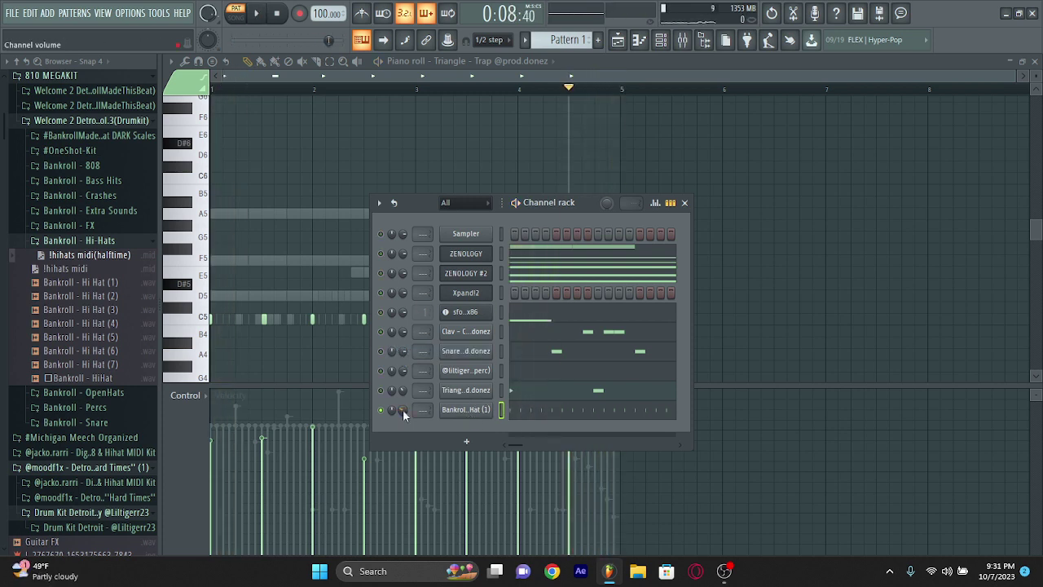
# Turn off the channel solo during playback and lower the system volume to 50
pyautogui.click(684, 203)
pyautogui.press('space')
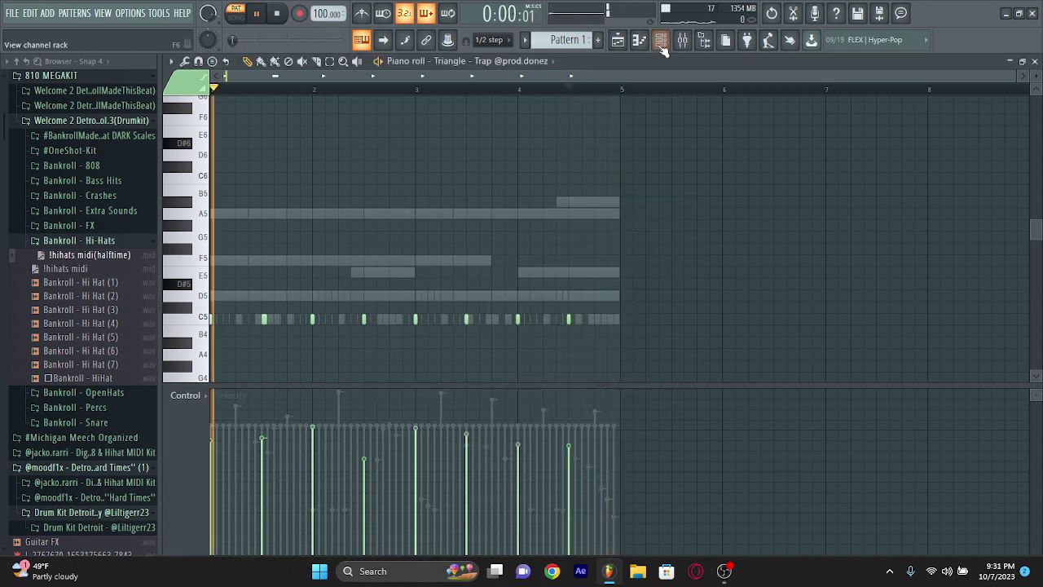
pyautogui.press('F6')
pyautogui.rightClick(380, 351)
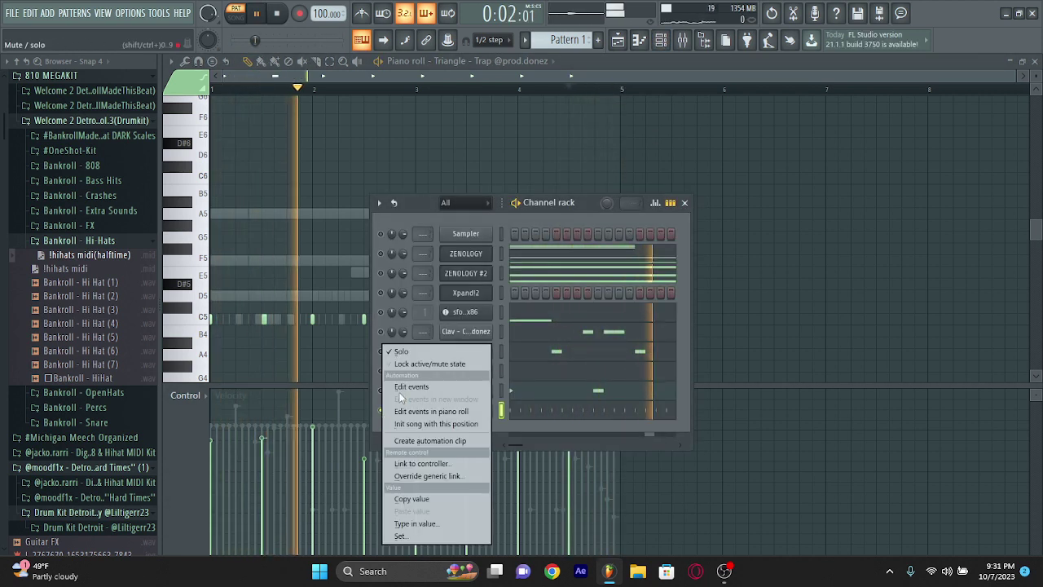
pyautogui.press('XF86AudioLowerVolume')
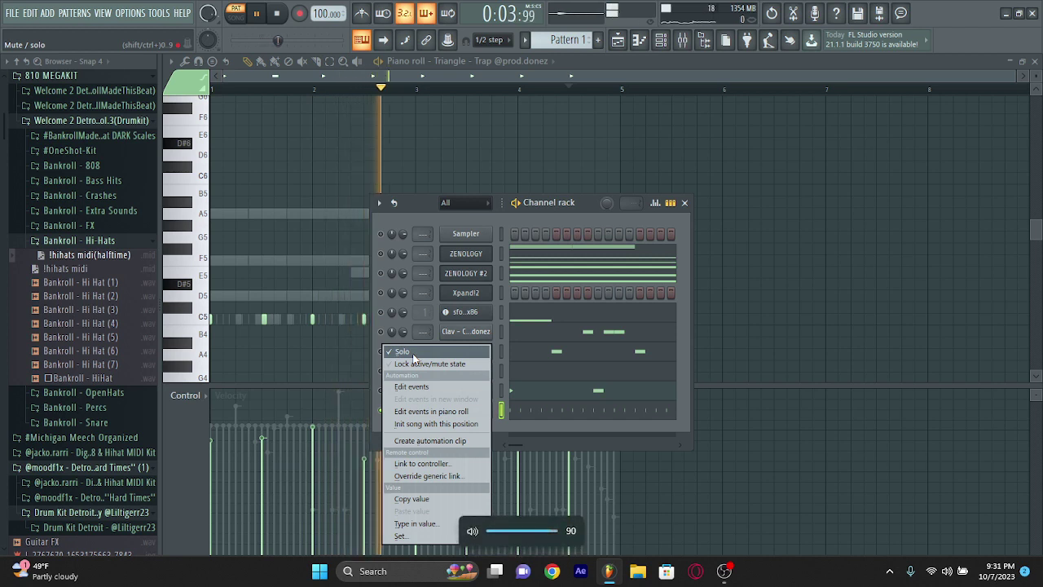
pyautogui.click(413, 356)
pyautogui.press('XF86AudioLowerVolume')
pyautogui.press('XF86AudioLowerVolume')
pyautogui.press('XF86AudioLowerVolume')
pyautogui.press('XF86AudioLowerVolume')
pyautogui.press('XF86AudioLowerVolume')
pyautogui.press('XF86AudioLowerVolume')
pyautogui.press('XF86AudioLowerVolume')
pyautogui.press('XF86AudioLowerVolume')
pyautogui.press('XF86AudioLowerVolume')
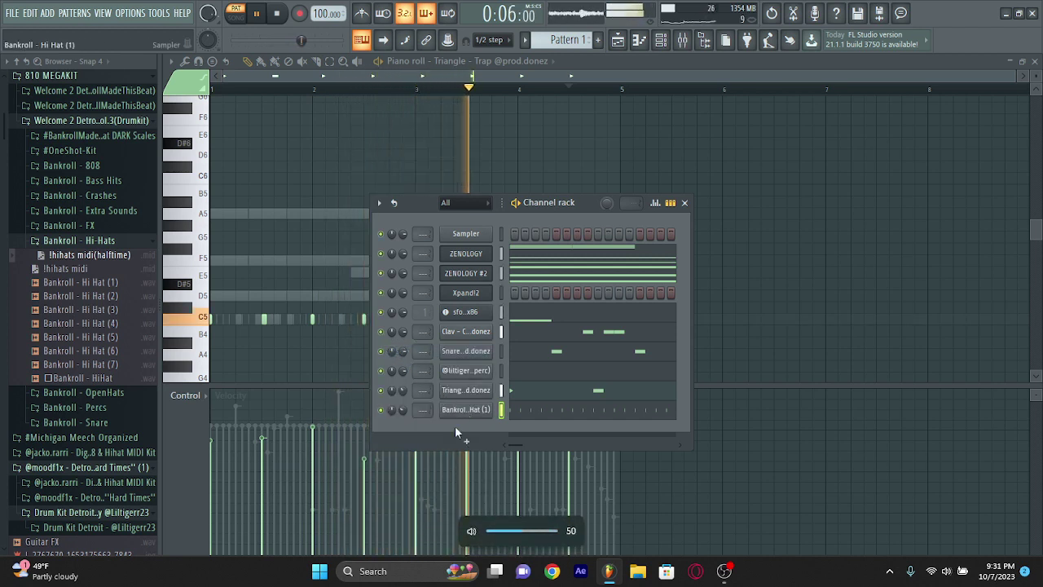
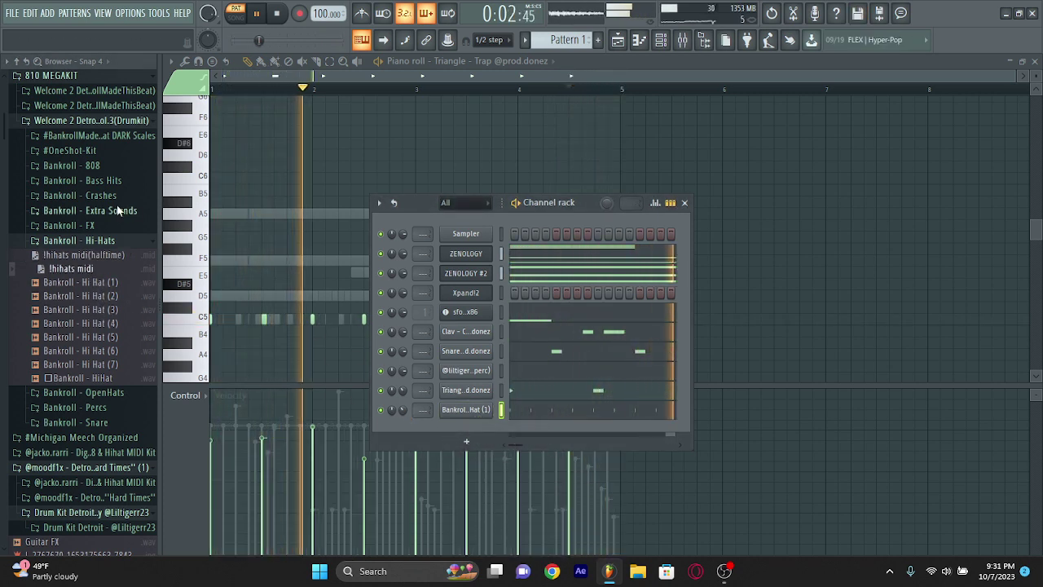
# Load the !hihats midi(halftime) pattern into the hi-hat channel again and audition the other samples in the Bankroll - Hi-Hats folder
pyautogui.moveTo(86, 254); pyautogui.dragTo(464, 413)
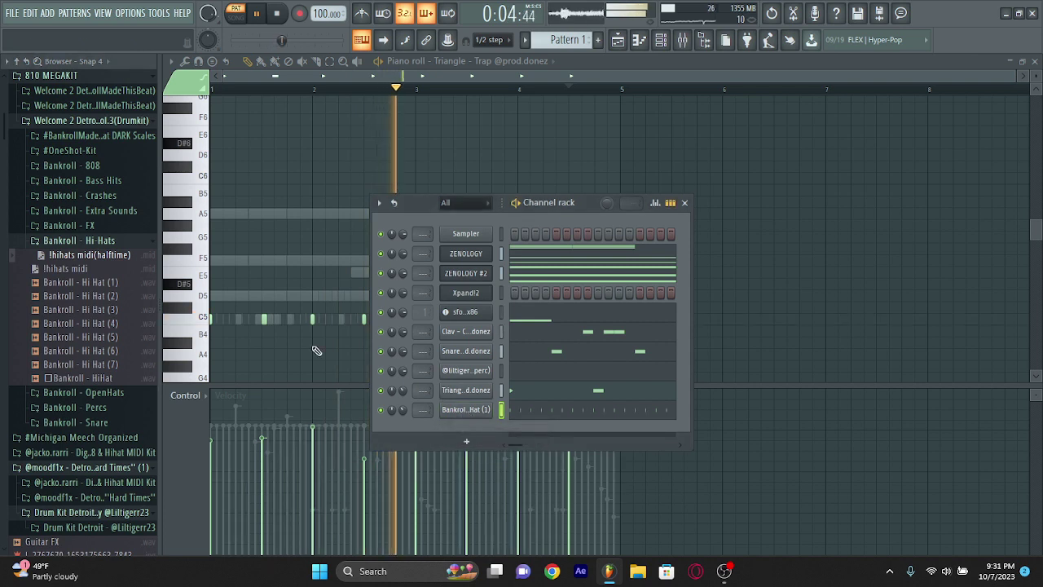
pyautogui.click(122, 294)
pyautogui.click(122, 310)
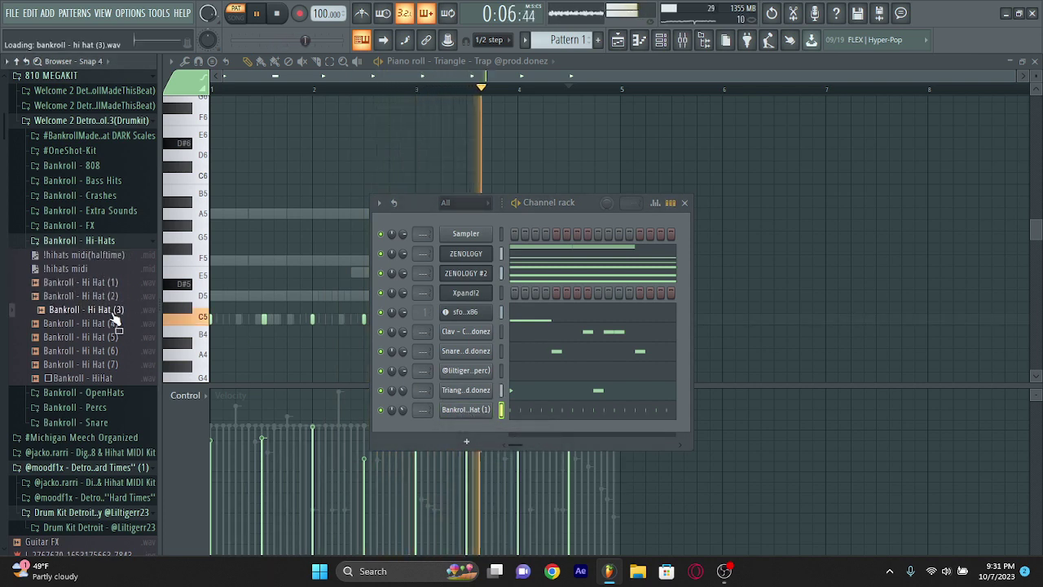
pyautogui.click(112, 324)
pyautogui.click(109, 337)
pyautogui.click(99, 379)
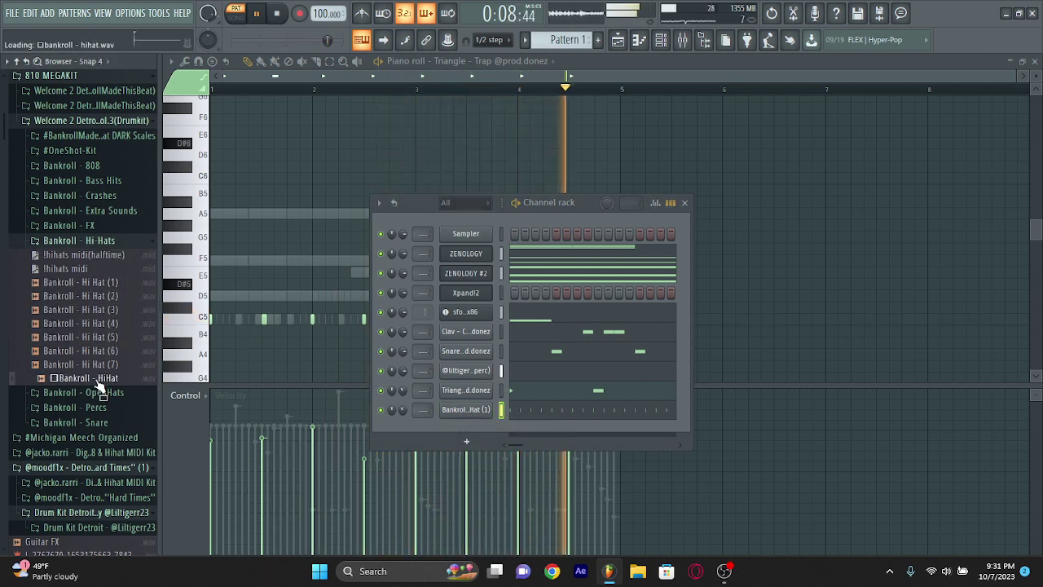
pyautogui.click(74, 365)
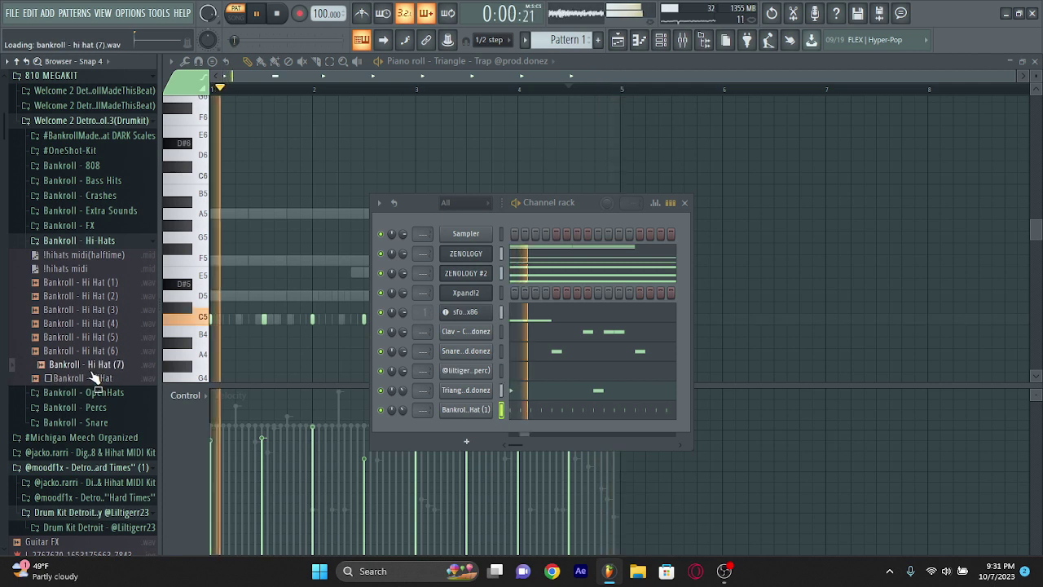
# Move the Bankroll - Hi Hat (1) notes up to D5 and randomize their velocity levels
pyautogui.click(684, 202)
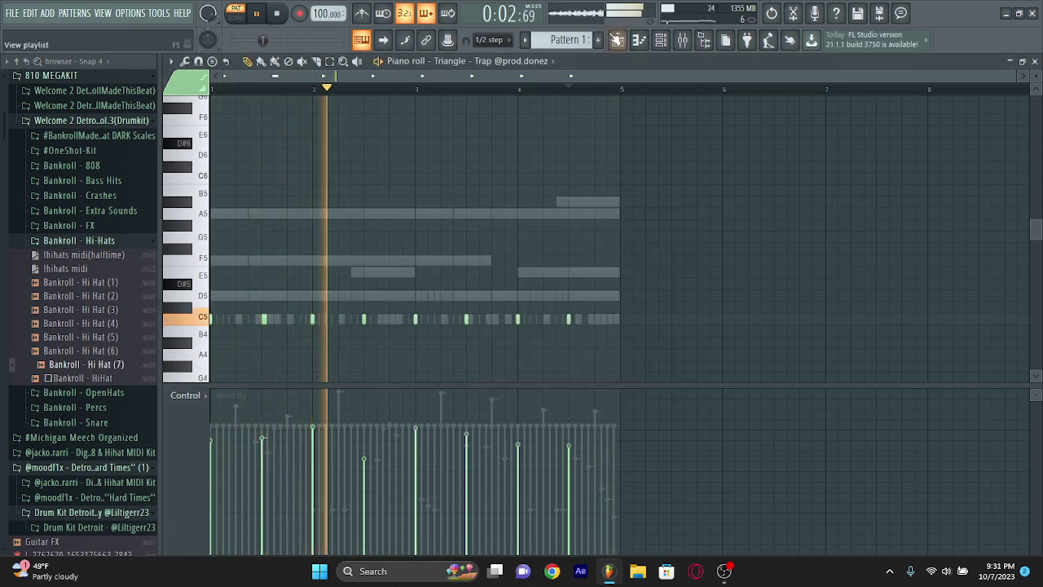
pyautogui.click(518, 62)
pyautogui.click(480, 200)
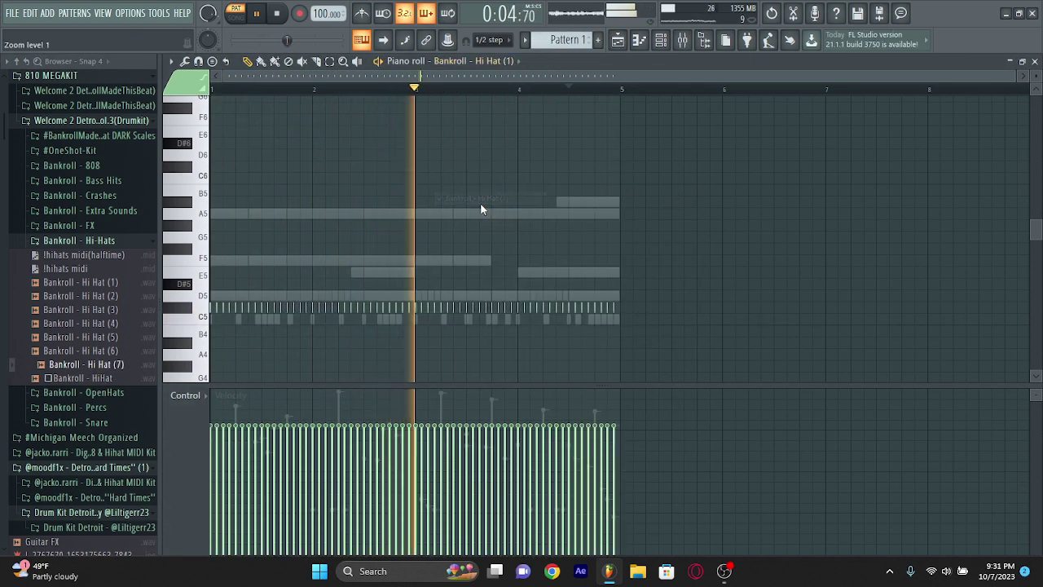
pyautogui.hotkey('alt', 'r')
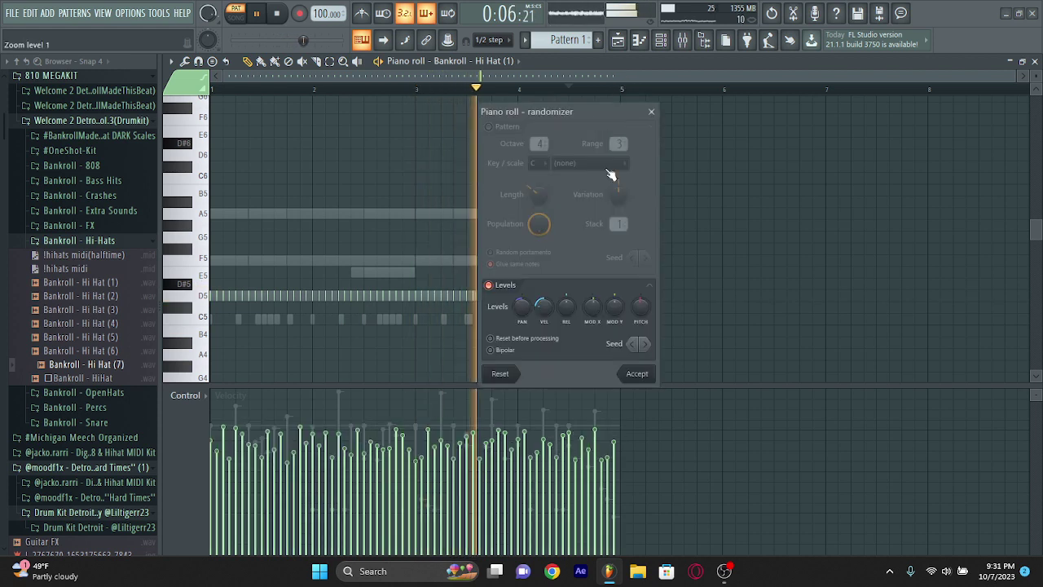
pyautogui.click(633, 373)
# Browse the Bankroll - Extra Sounds samples, and add Bankroll - Crash (2) from the Crashes folder as a new channel with a hit on the first step
pyautogui.click(662, 41)
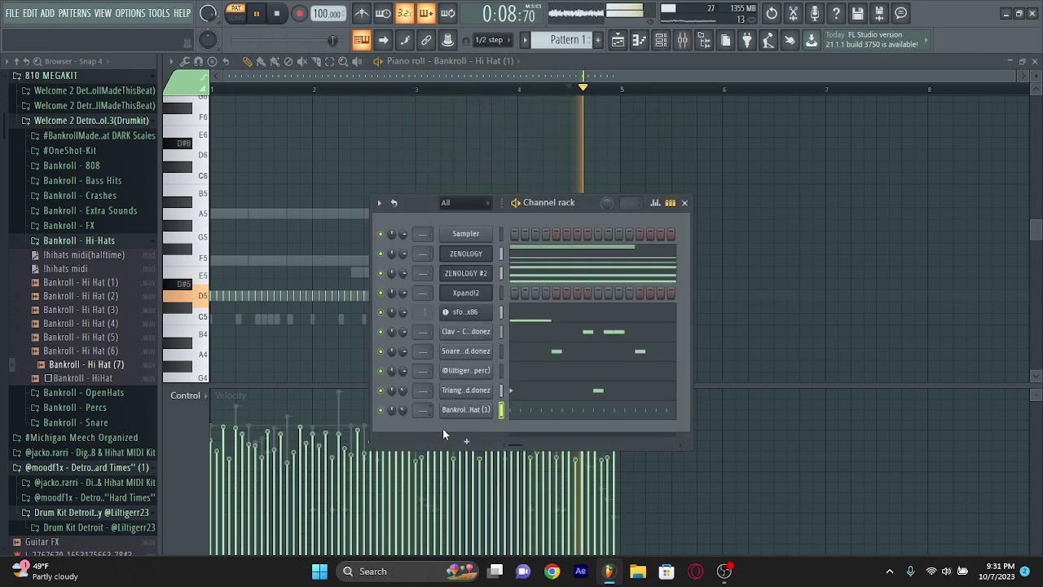
pyautogui.scroll(3, 121, 391)
pyautogui.click(98, 302)
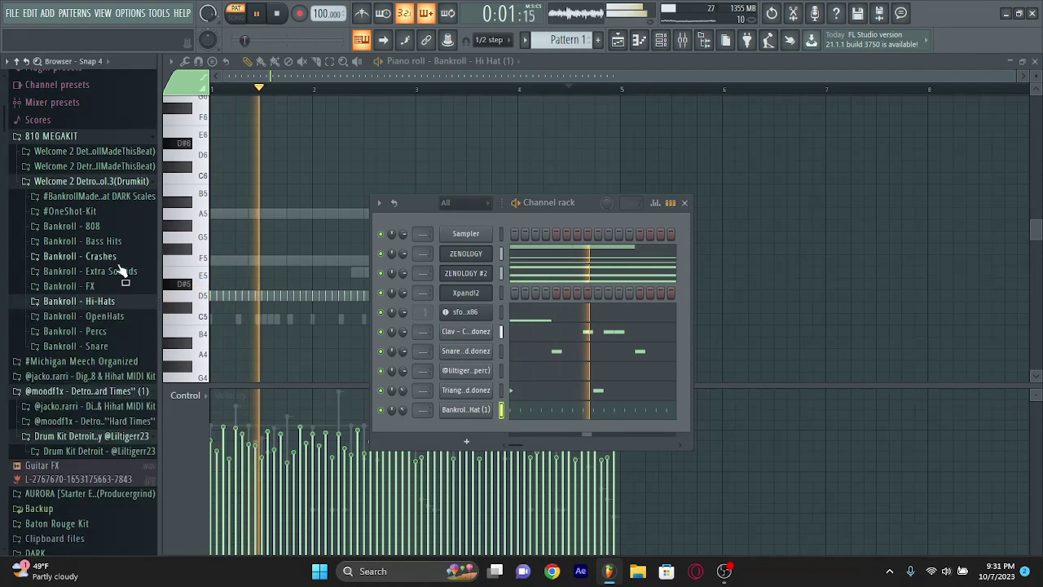
pyautogui.click(110, 274)
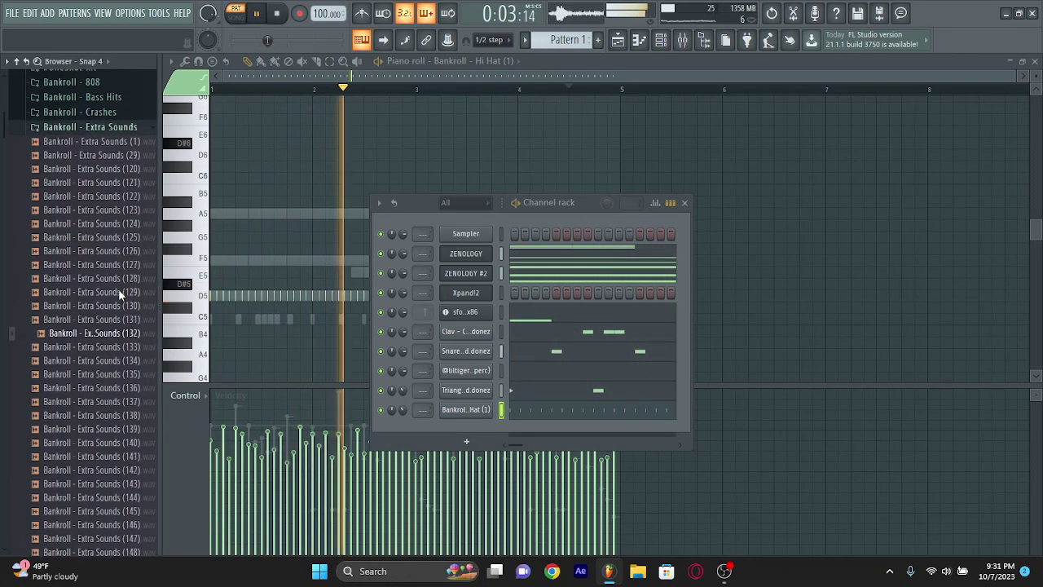
pyautogui.click(98, 128)
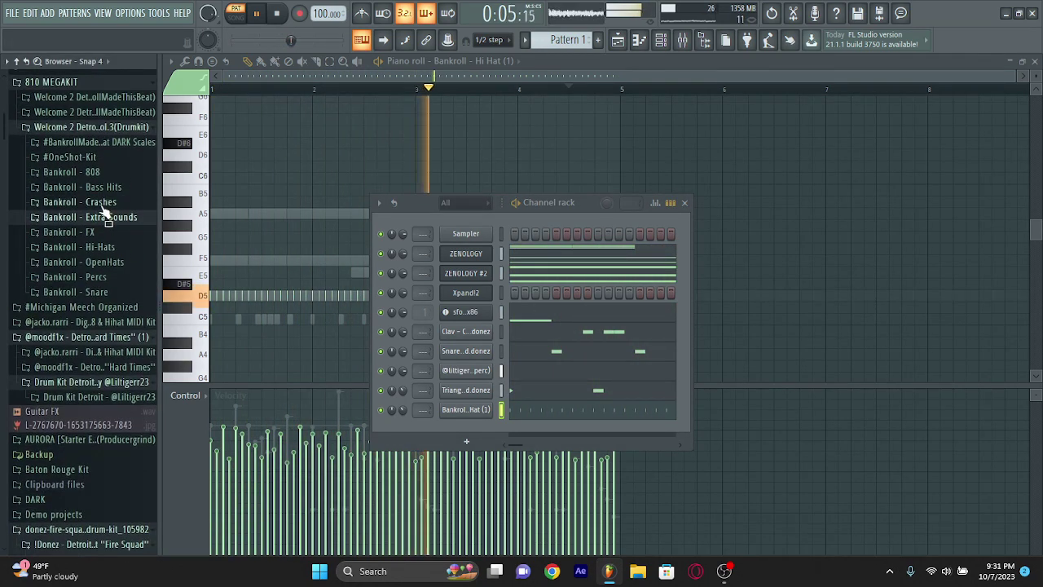
pyautogui.click(106, 203)
pyautogui.click(93, 220)
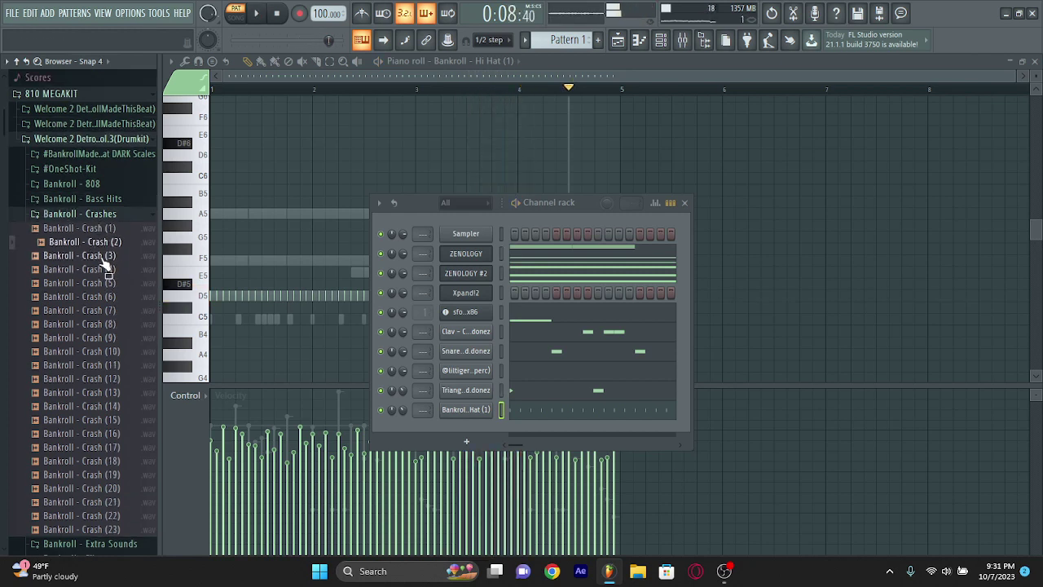
pyautogui.moveTo(419, 436); pyautogui.dragTo(499, 436)
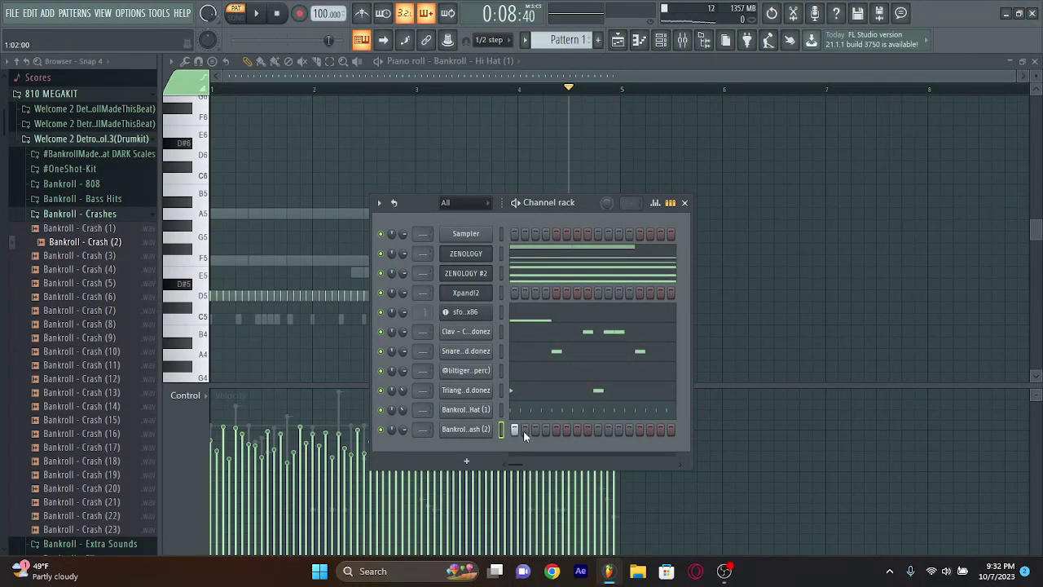
# Set the Bankroll - Crash (2) time stretching mode to Stretch with a fade-out, and lower its note's velocity
pyautogui.click(489, 428)
pyautogui.click(482, 194)
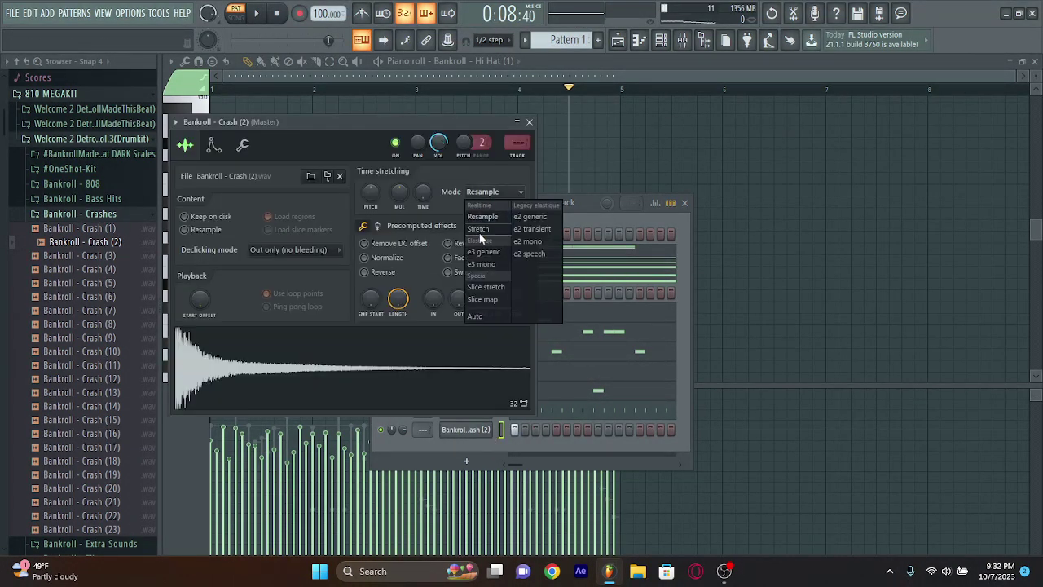
pyautogui.click(480, 228)
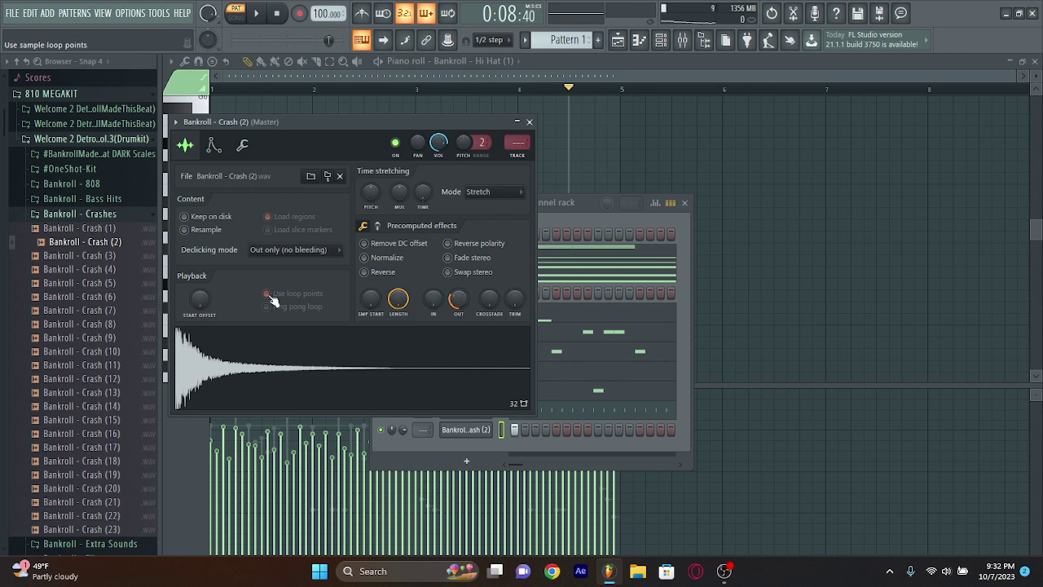
pyautogui.click(641, 44)
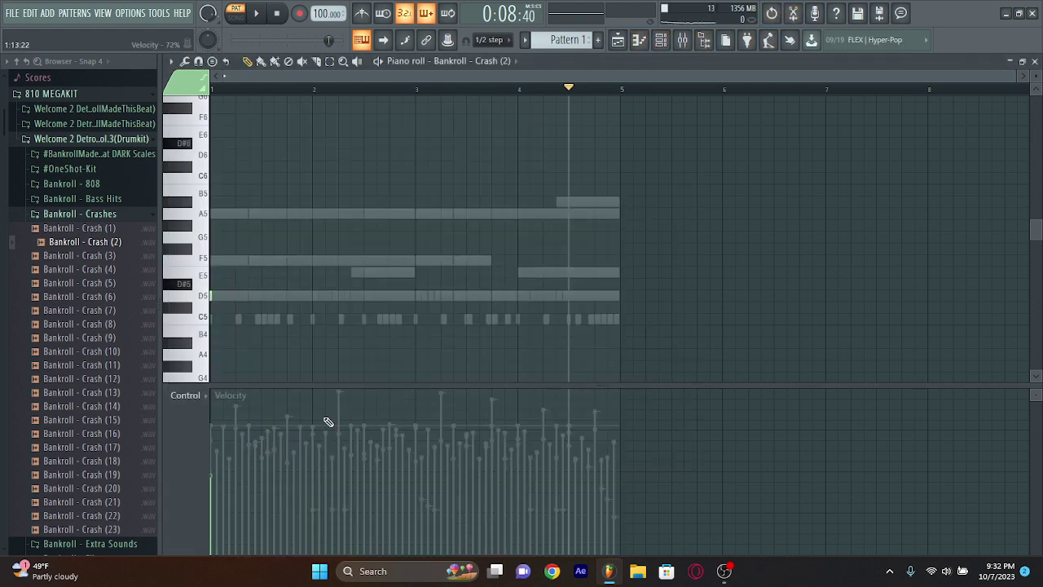
# Play the pattern, remove the fade-out from the Bankroll - Crash (2) sample and raise its note's velocity slightly
pyautogui.click(665, 44)
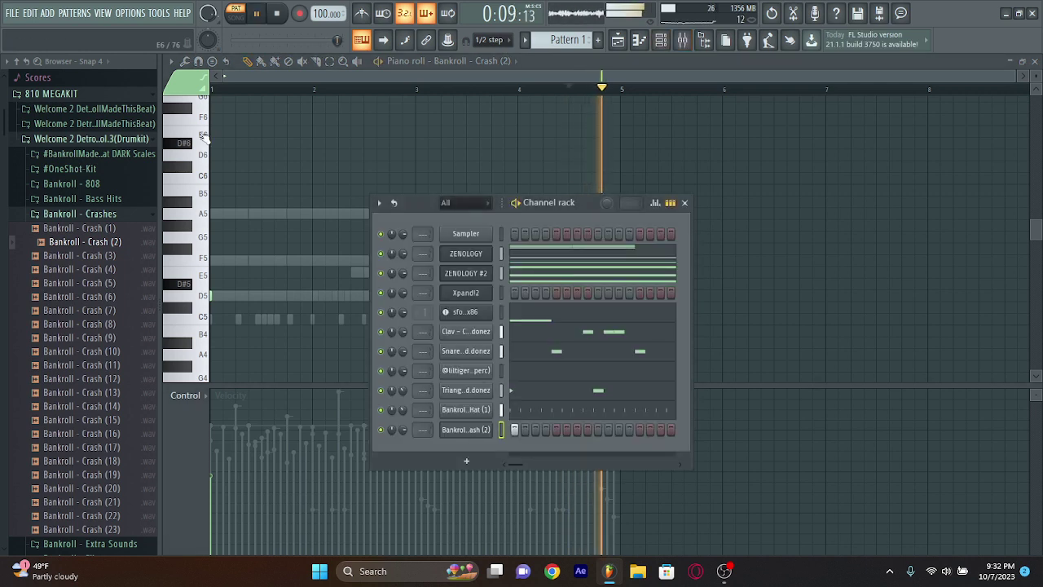
pyautogui.click(114, 214)
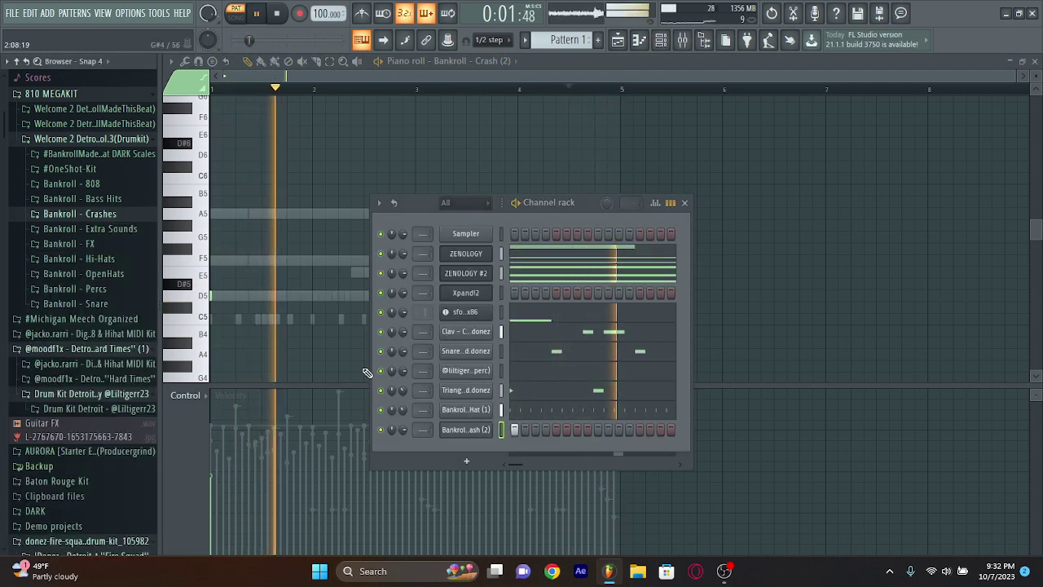
pyautogui.press('space')
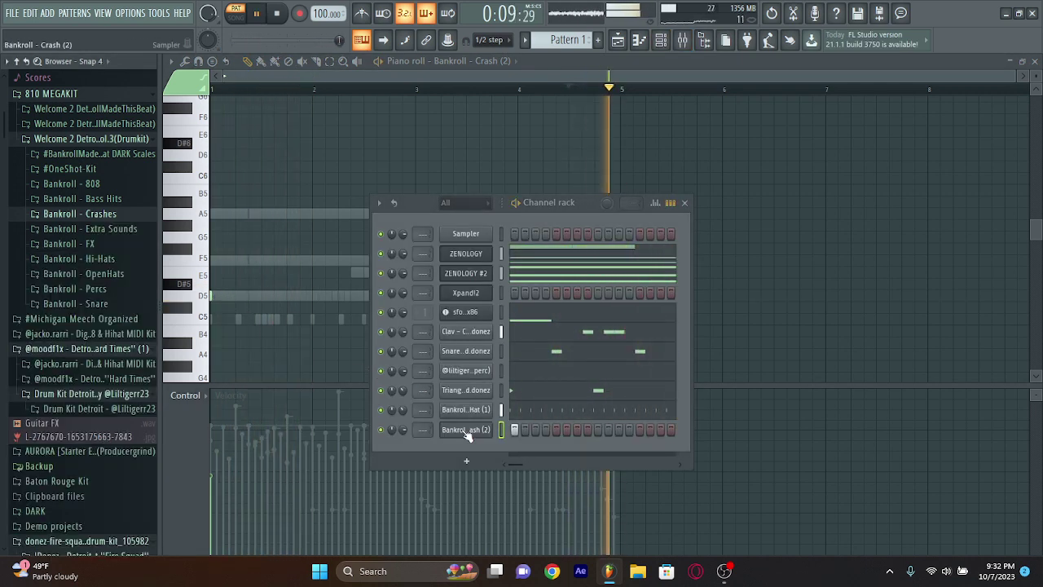
pyautogui.rightClick(468, 436)
pyautogui.click(528, 467)
pyautogui.click(465, 434)
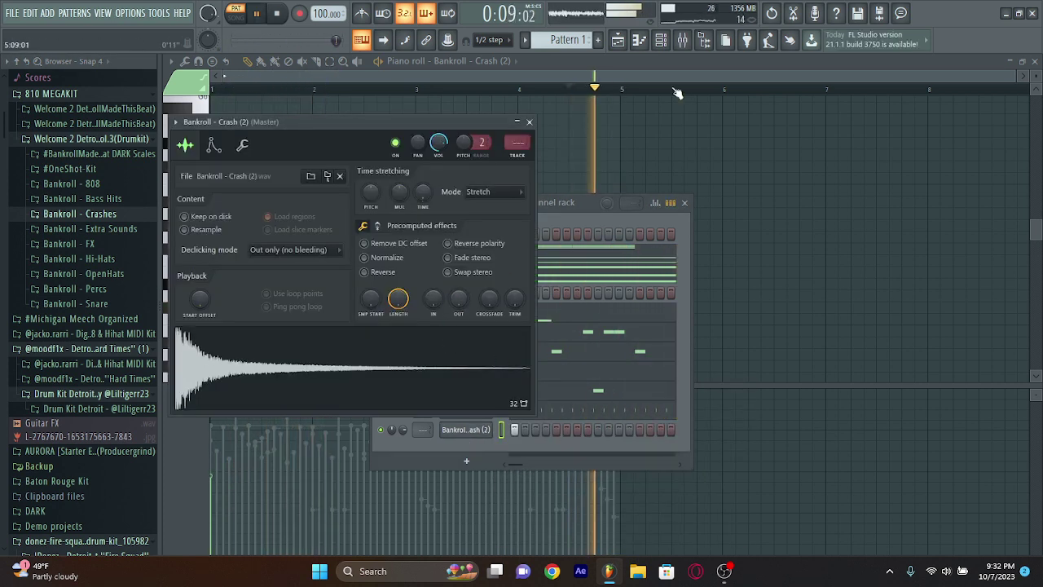
pyautogui.press('F6')
pyautogui.press('F6')
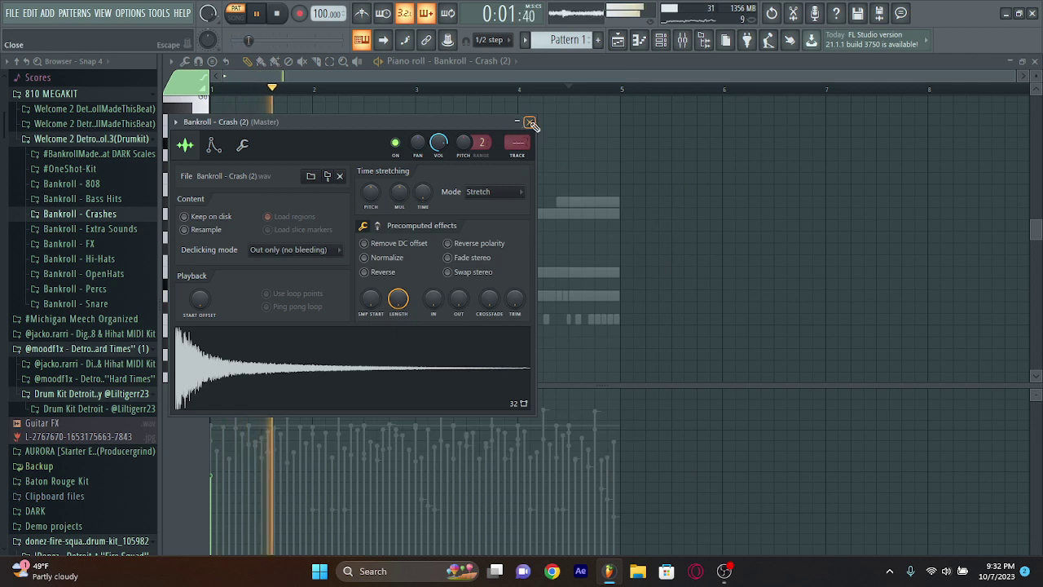
pyautogui.click(530, 122)
pyautogui.press('space')
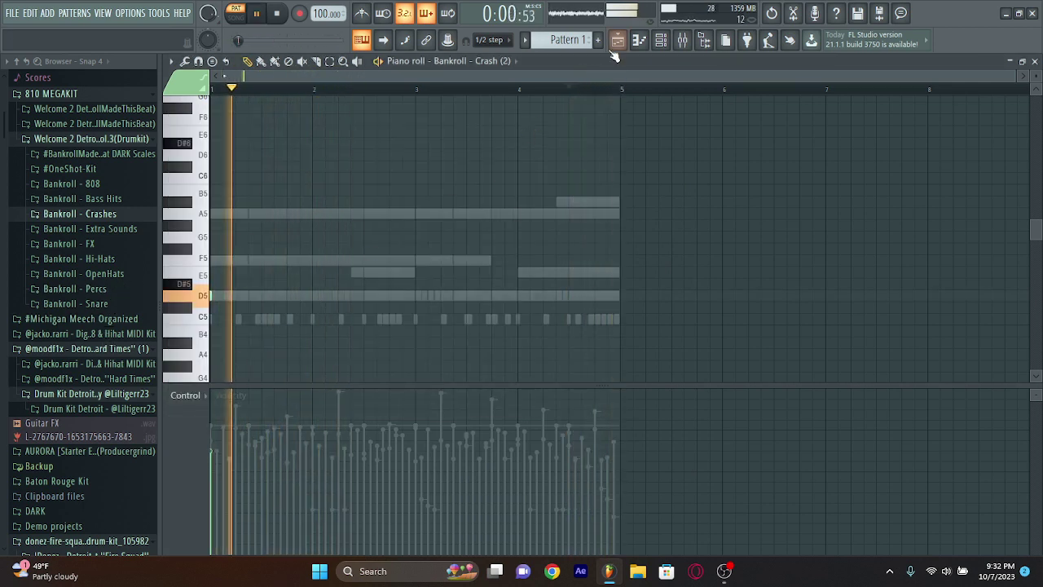
# Stop playback, browse the donez-fire-squad drum kit's OpenHat samples, and preview Donez - Alert [OpenHat]
pyautogui.click(663, 42)
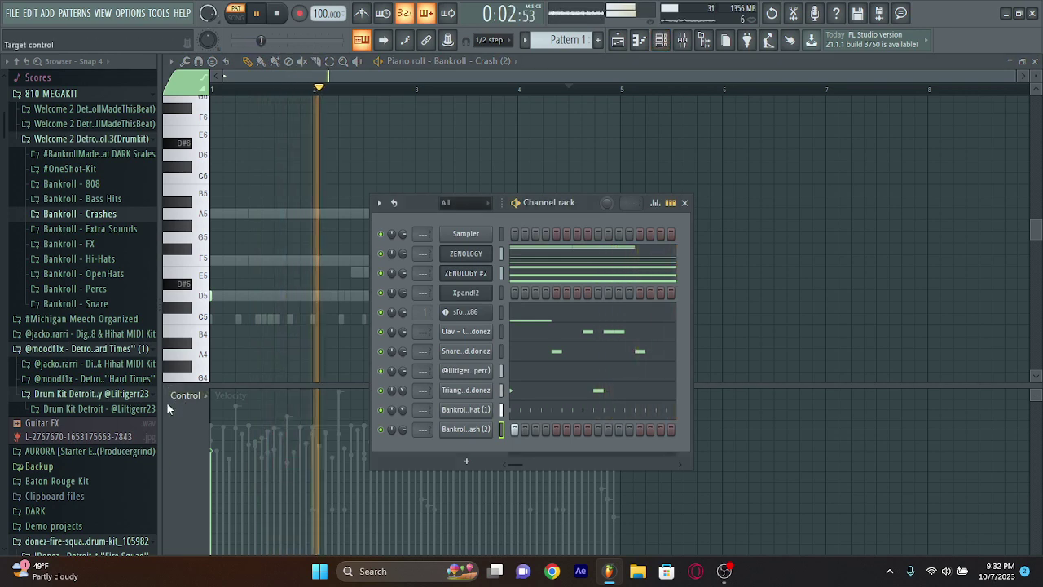
pyautogui.scroll(-3, 132, 382)
pyautogui.scroll(1, 98, 310)
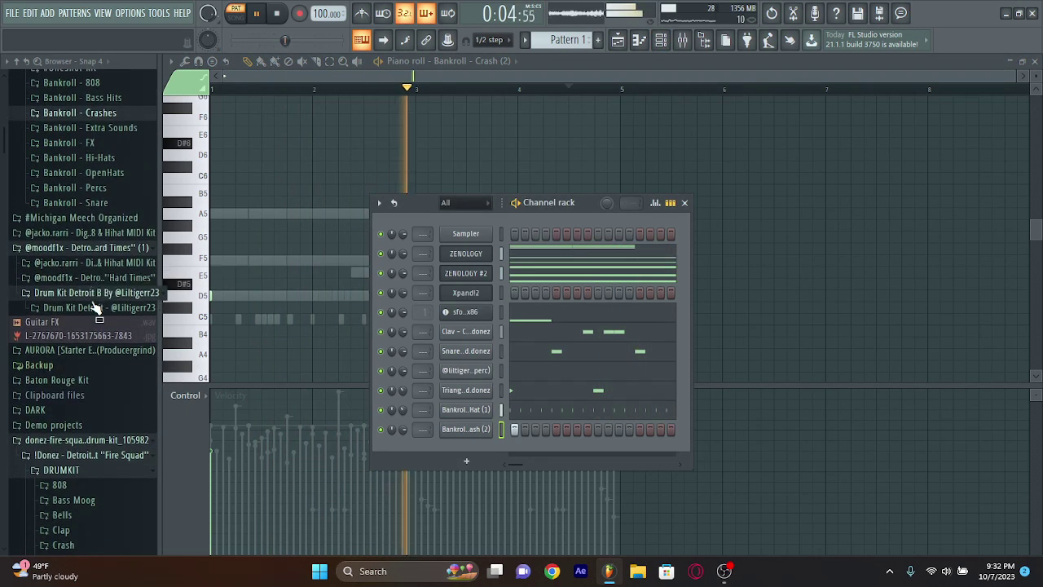
pyautogui.press('space')
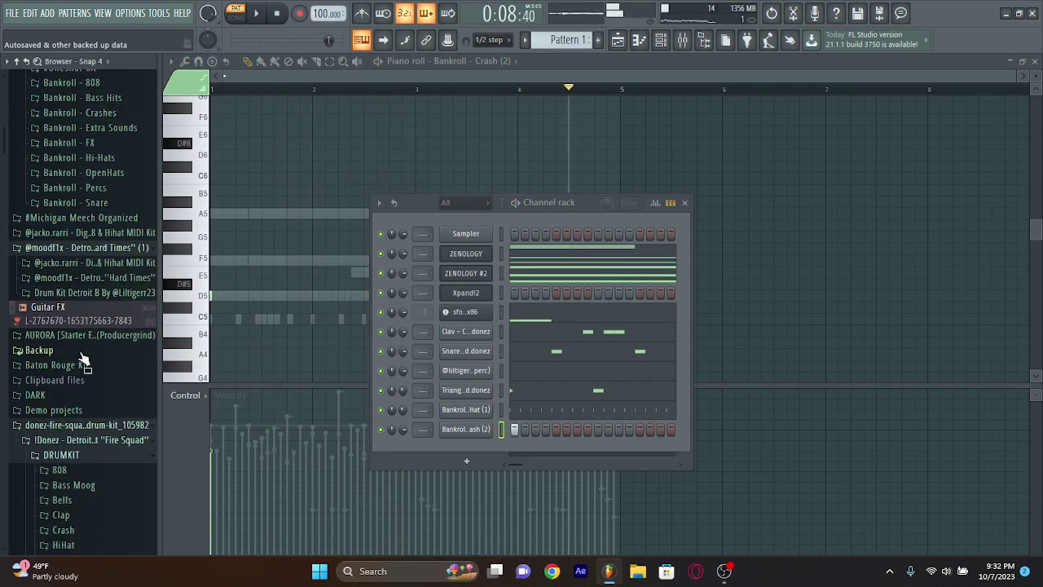
pyautogui.scroll(-4, 86, 379)
pyautogui.click(81, 393)
pyautogui.click(111, 425)
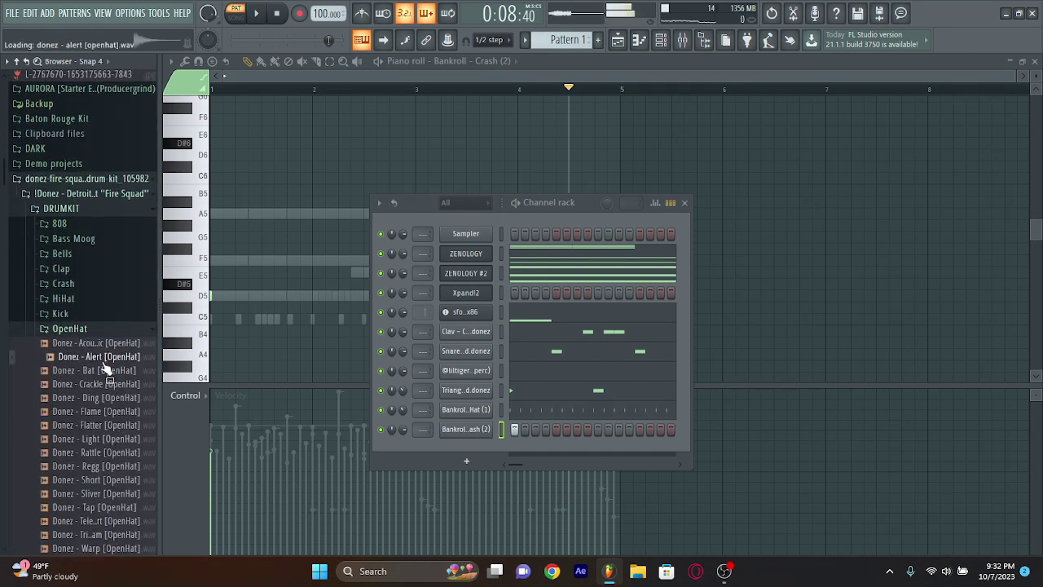
pyautogui.click(84, 327)
pyautogui.press('space')
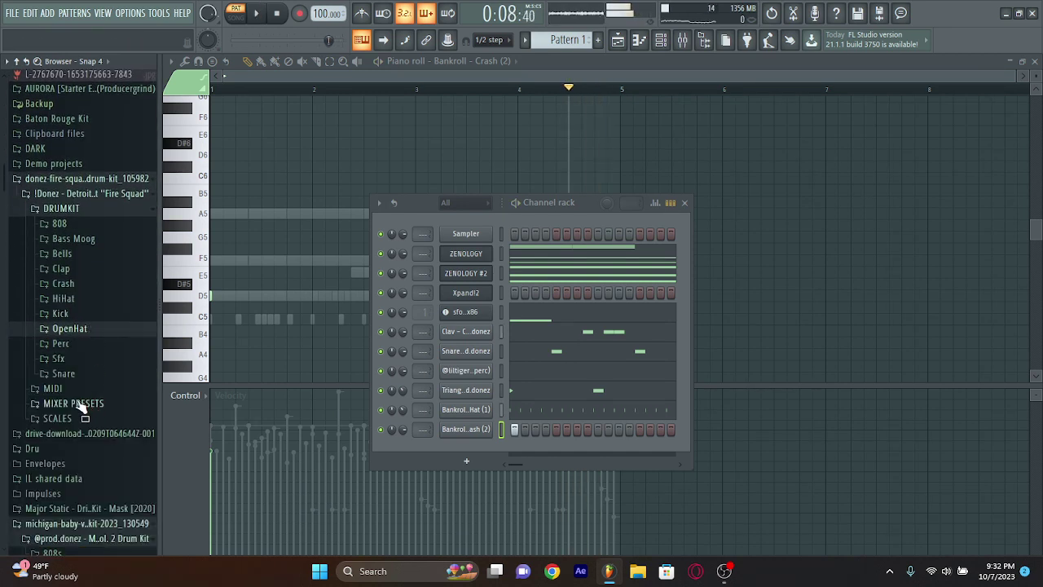
# Browse the michigan-baby drum kit's Percs folders, previewing samples from Hits, Cowbells, Lazers and Bongos
pyautogui.scroll(-8, 63, 388)
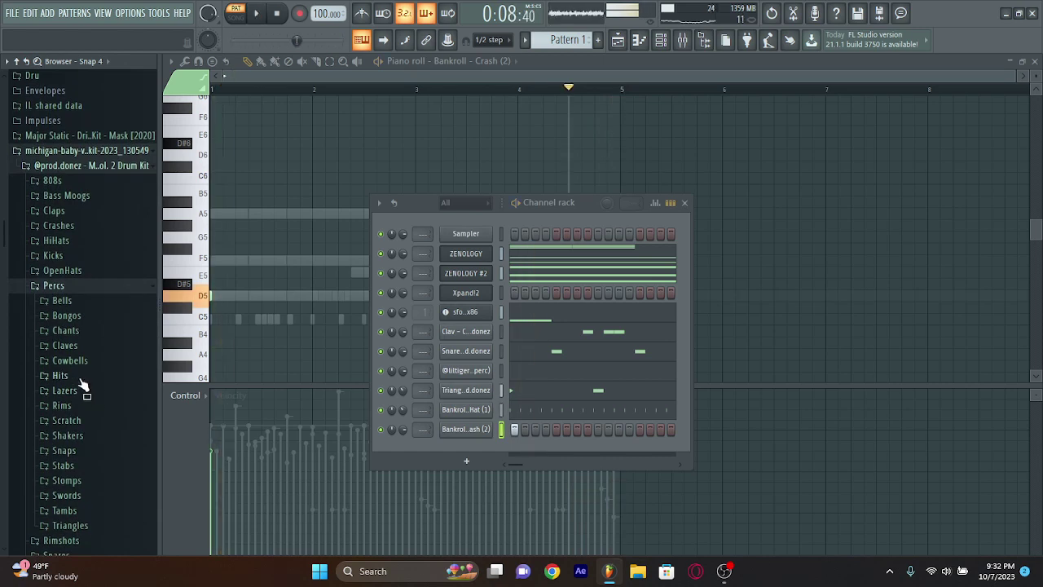
pyautogui.click(60, 375)
pyautogui.click(96, 403)
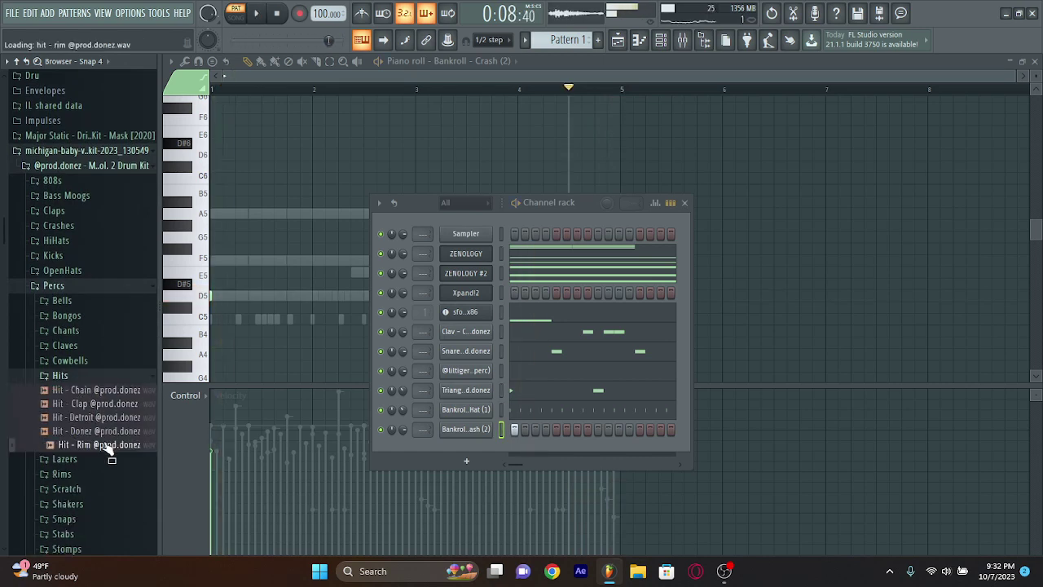
pyautogui.click(83, 373)
pyautogui.click(68, 360)
pyautogui.click(121, 405)
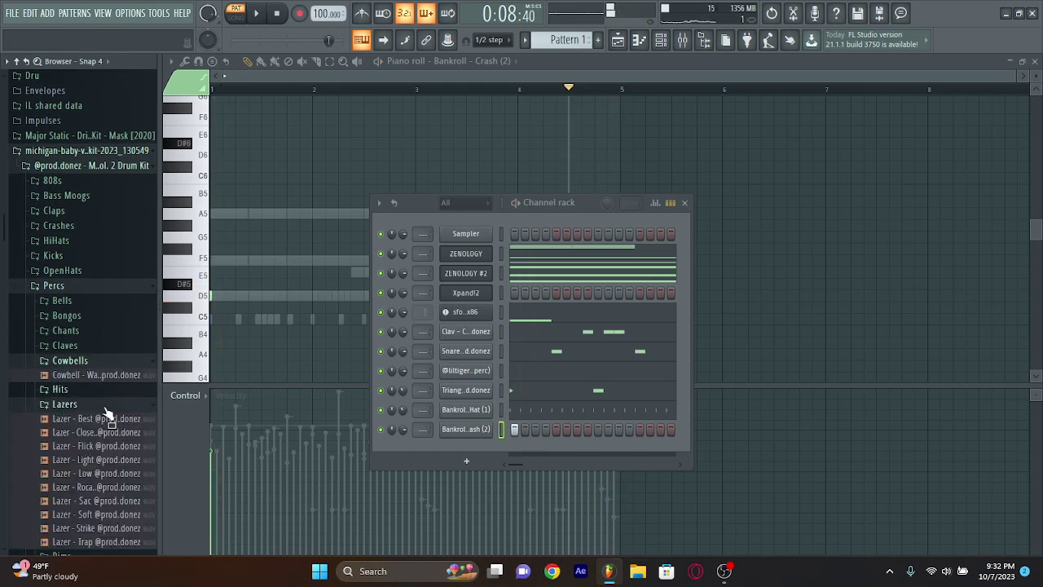
pyautogui.click(66, 404)
pyautogui.click(60, 389)
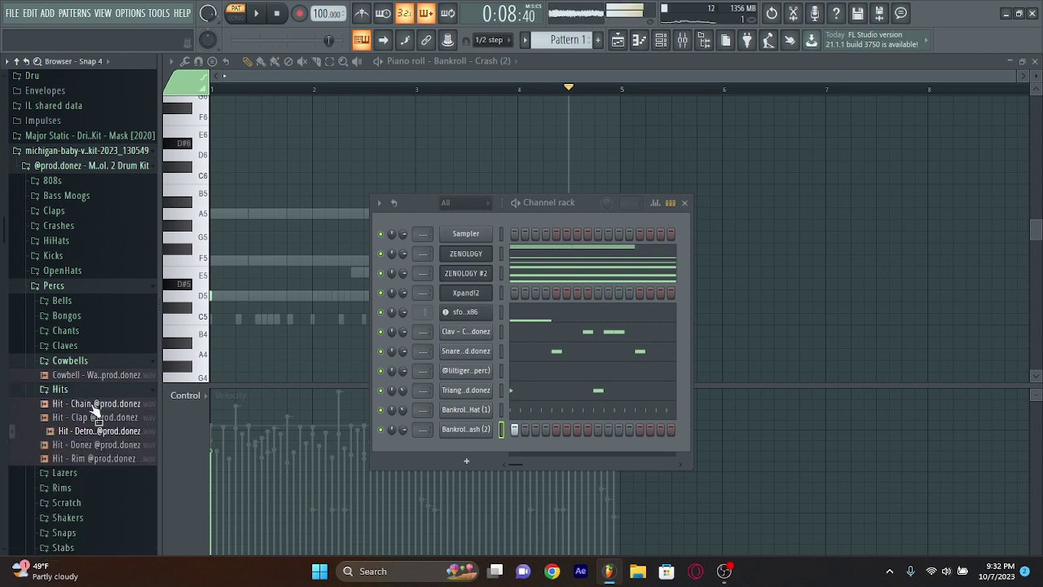
pyautogui.click(72, 393)
pyautogui.click(67, 315)
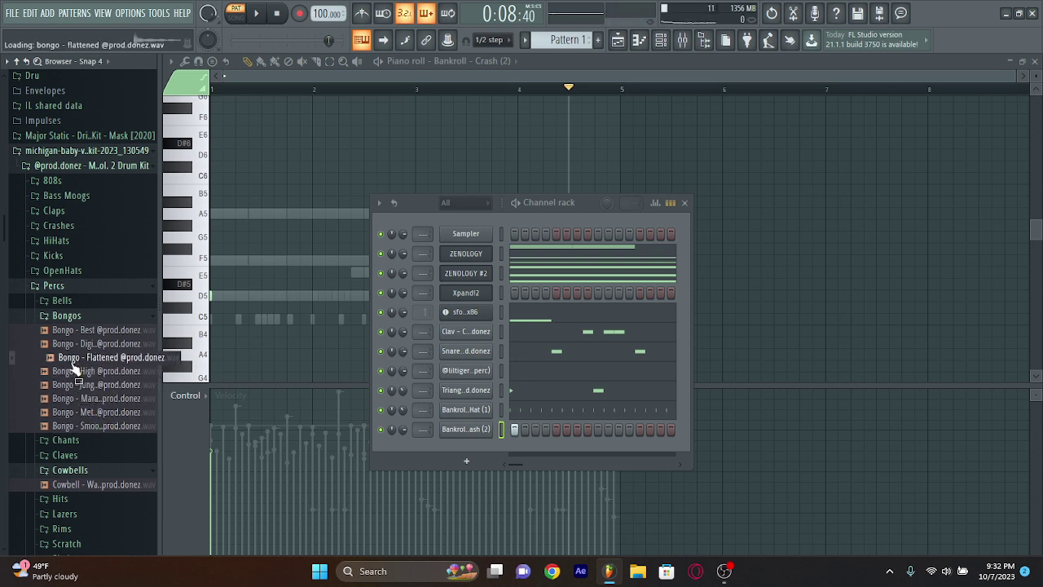
pyautogui.click(54, 319)
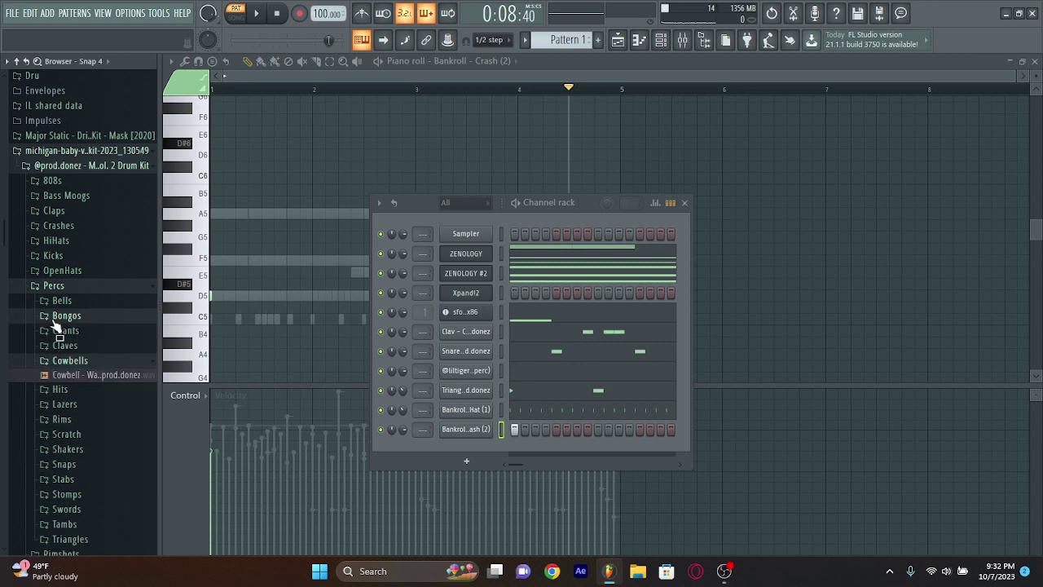
# Browse the Triangles, Swords and Tambs percs, and add Tamb - Metro as a new channel with a D5 note in bar 4
pyautogui.scroll(-5, 82, 383)
pyautogui.click(72, 340)
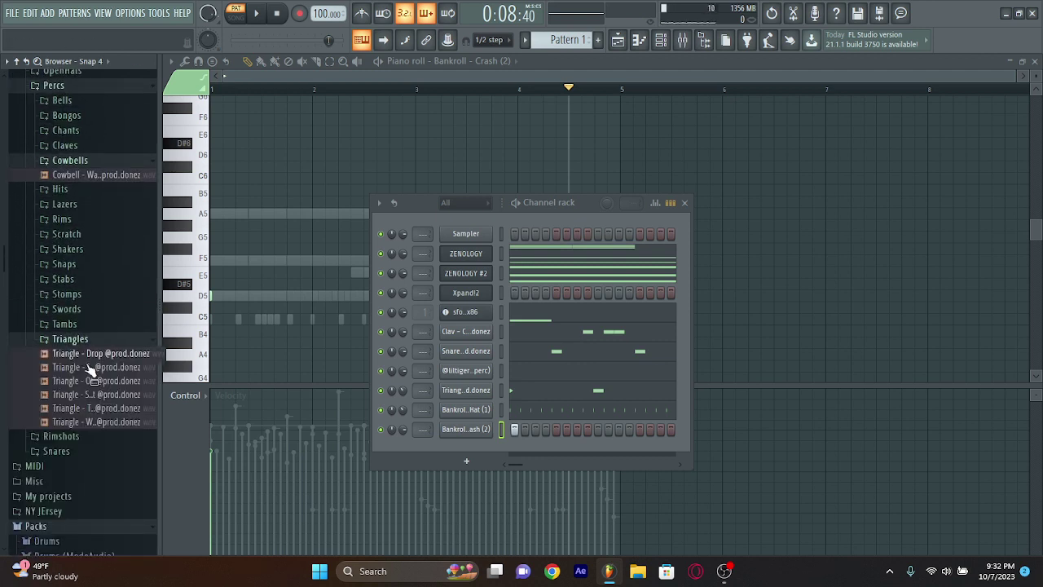
pyautogui.click(70, 339)
pyautogui.click(71, 310)
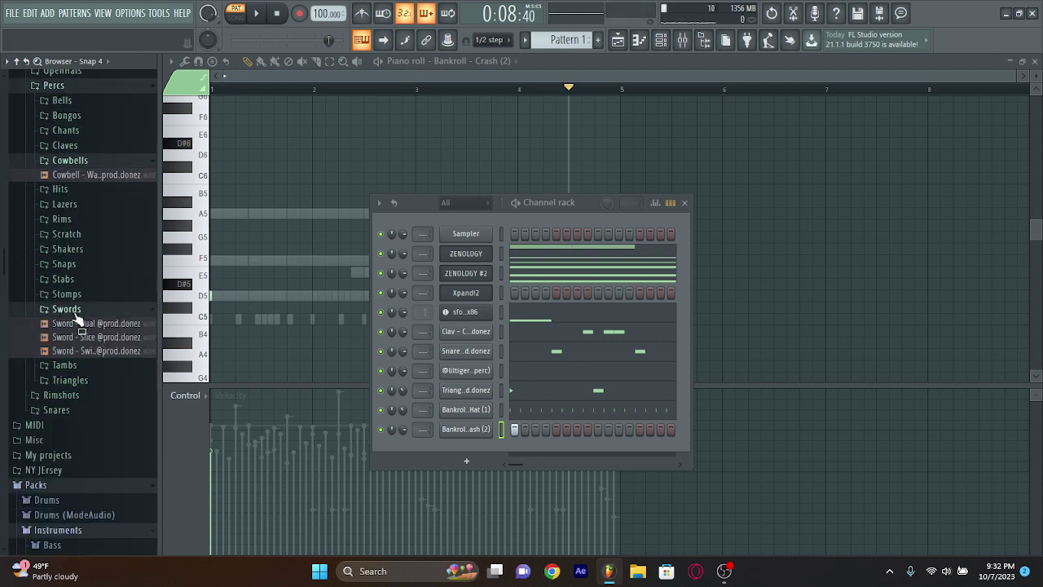
pyautogui.click(69, 309)
pyautogui.click(65, 323)
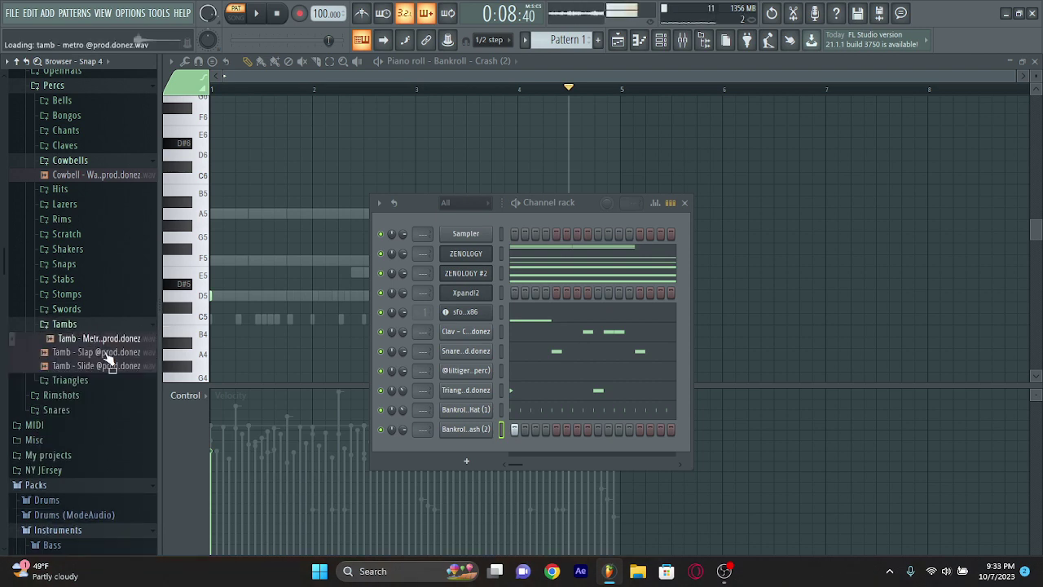
pyautogui.moveTo(447, 450); pyautogui.dragTo(457, 453)
pyautogui.click(641, 37)
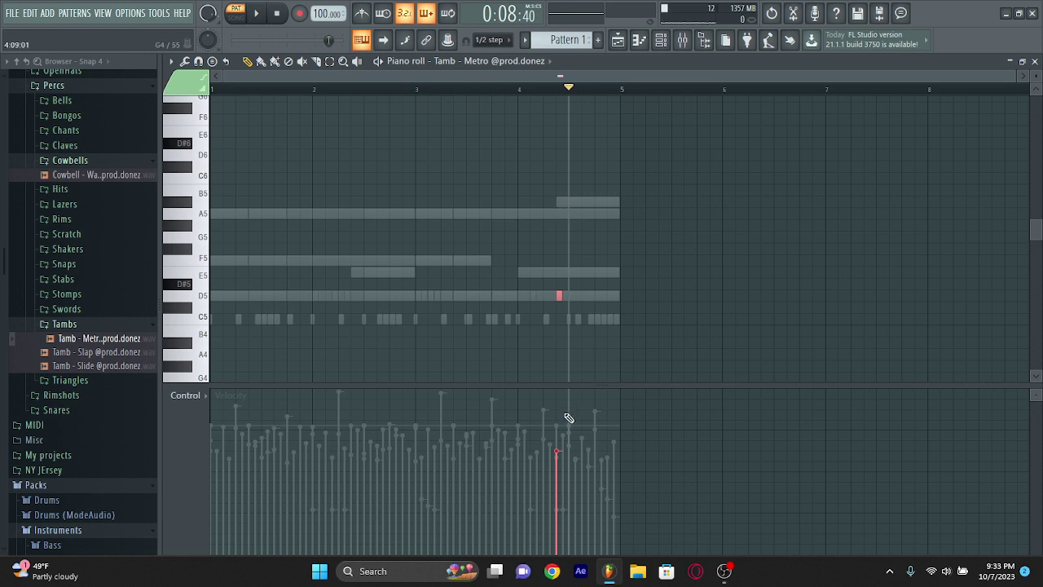
# Raise the Tamb - Metro note's velocity slightly and move the note a little earlier in bar 4 while playing the pattern
pyautogui.click(551, 86)
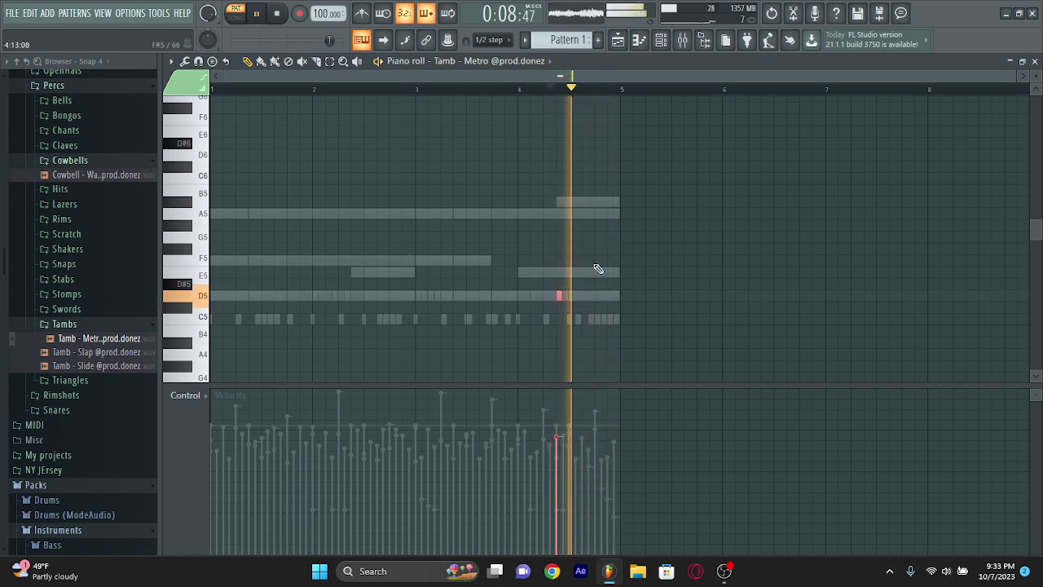
pyautogui.press('space')
pyautogui.click(484, 84)
pyautogui.press('space')
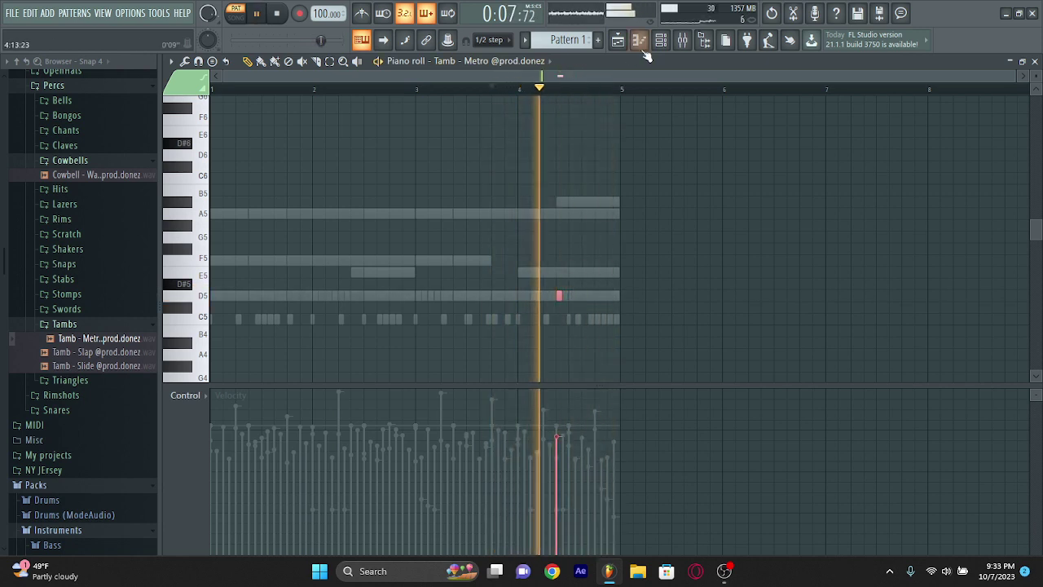
pyautogui.press('space')
pyautogui.press('space')
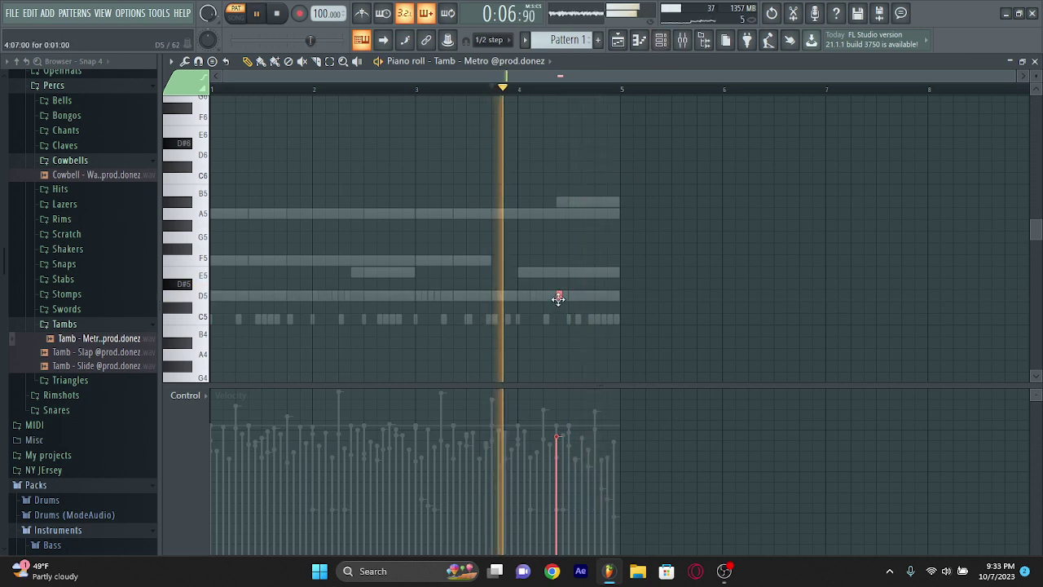
pyautogui.moveTo(557, 296); pyautogui.dragTo(545, 300)
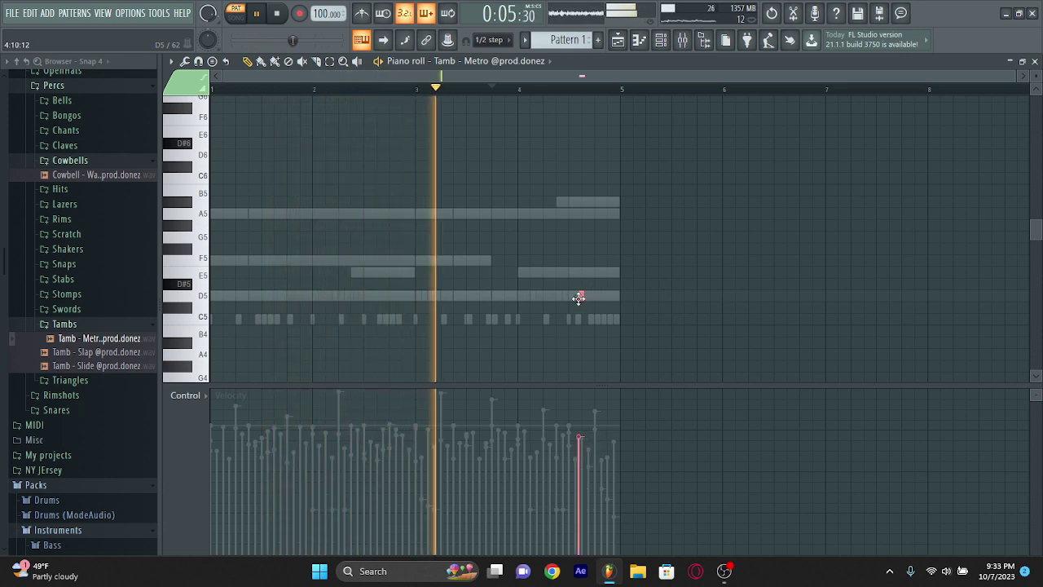
pyautogui.moveTo(581, 299); pyautogui.dragTo(552, 298)
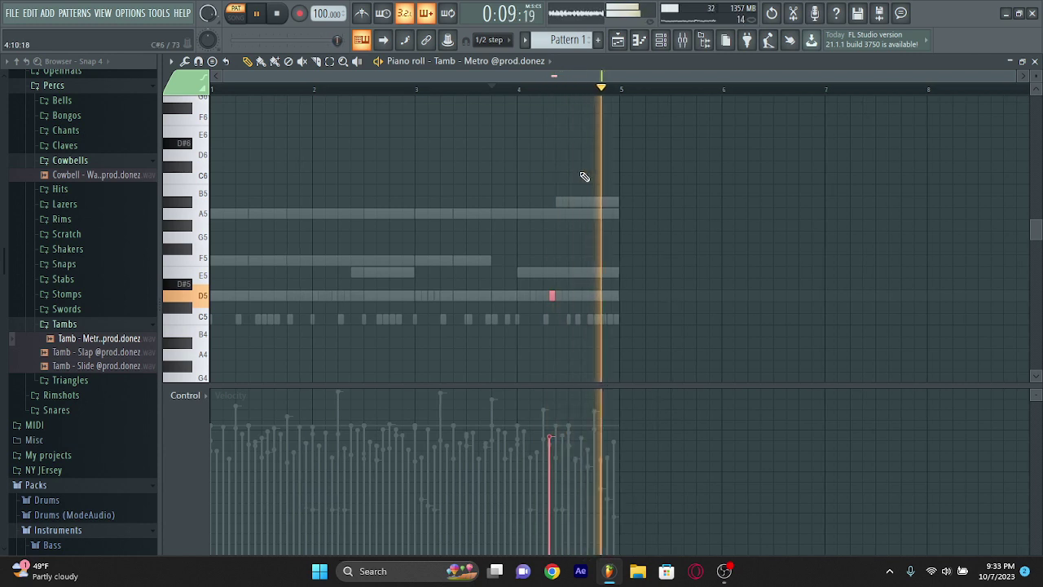
# Show the channel rack and return to the 810 MEGAKIT folder in the sample browser
pyautogui.press('F6')
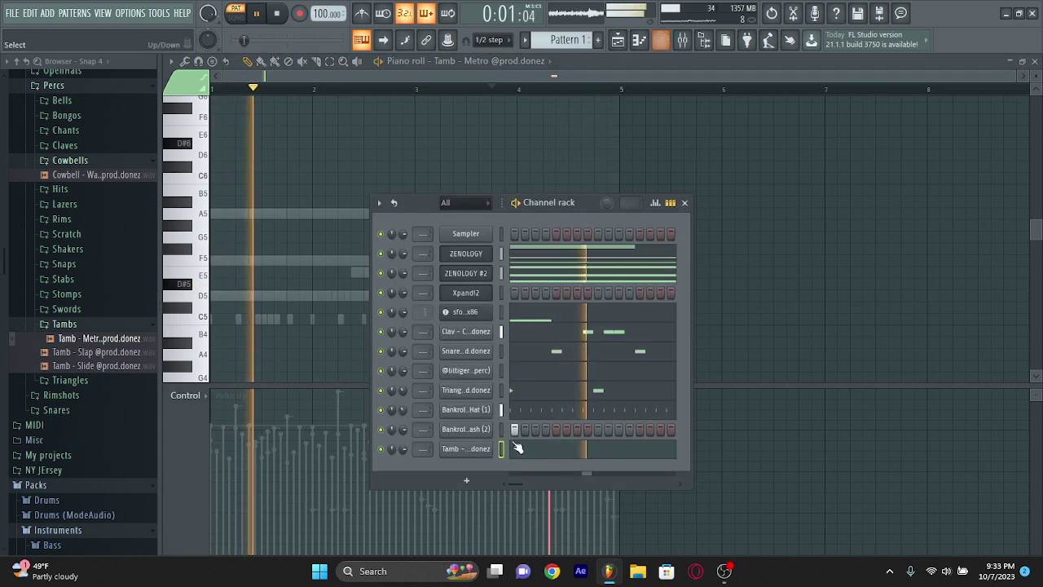
pyautogui.rightClick(460, 450)
pyautogui.click(447, 466)
pyautogui.scroll(8, 98, 392)
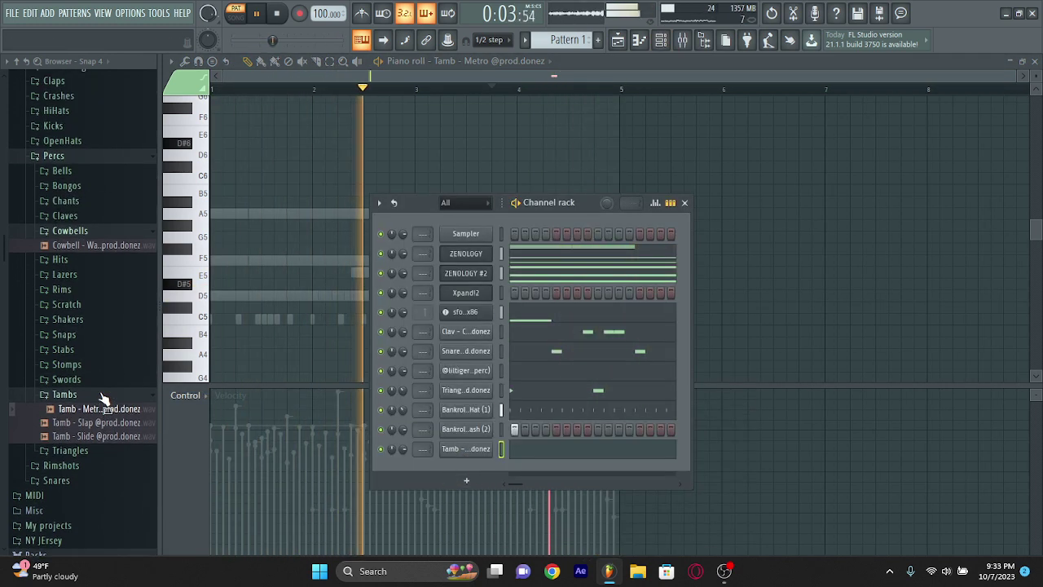
pyautogui.scroll(8, 65, 367)
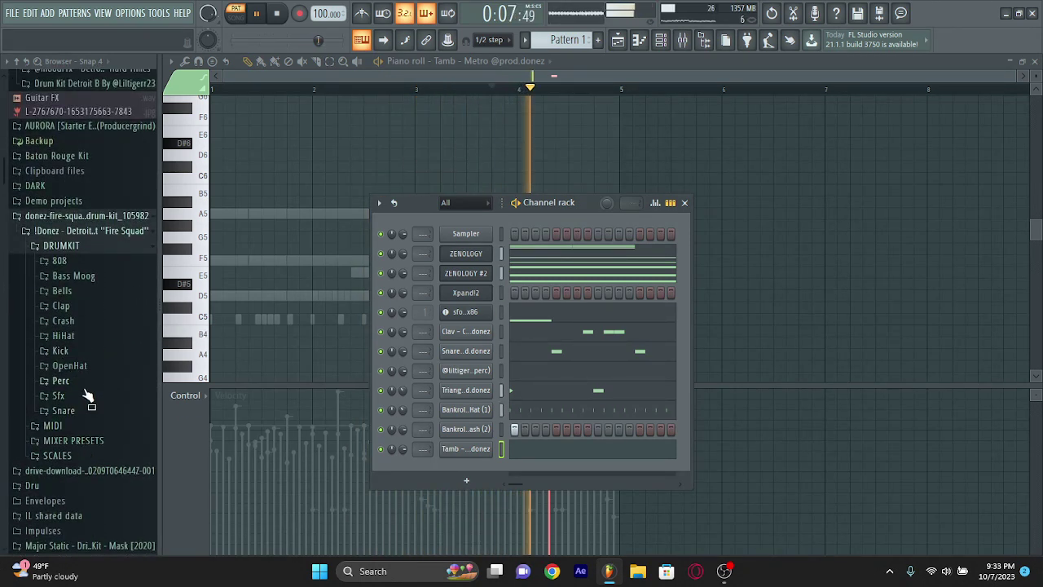
pyautogui.scroll(10, 87, 424)
pyautogui.scroll(5, 86, 368)
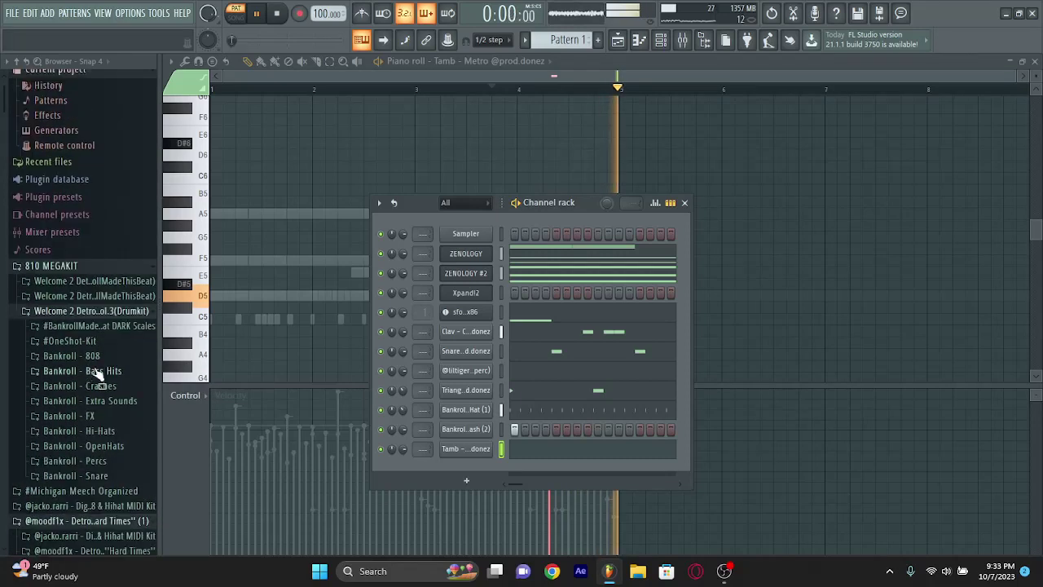
# Look through the Welcome 2 Detroit drum kits in the 810 MEGAKIT folder, including the Vol.2 kit's #Detroit OneShotsKit
pyautogui.click(79, 306)
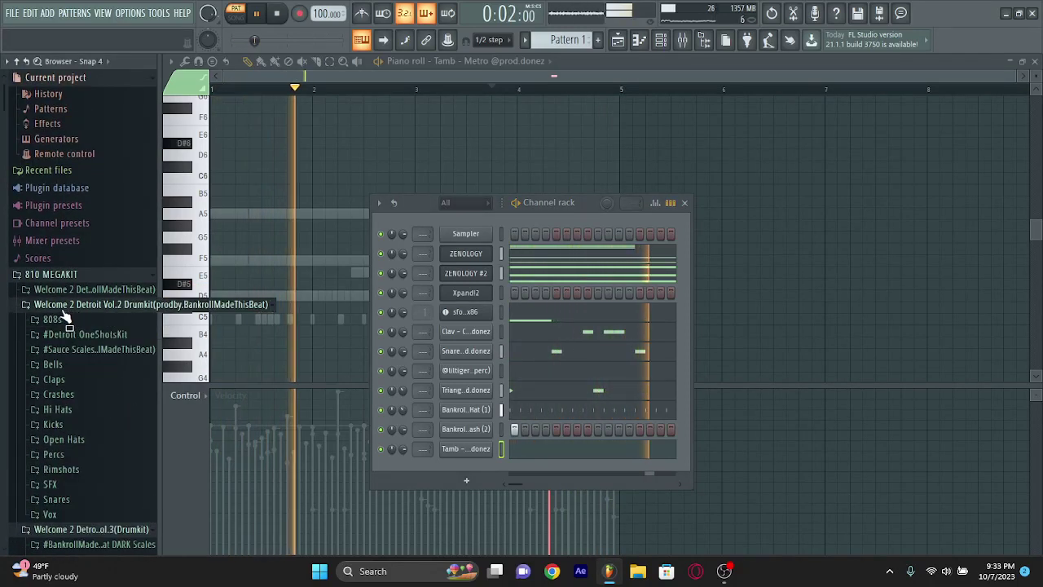
pyautogui.click(74, 304)
pyautogui.click(71, 318)
pyautogui.click(70, 291)
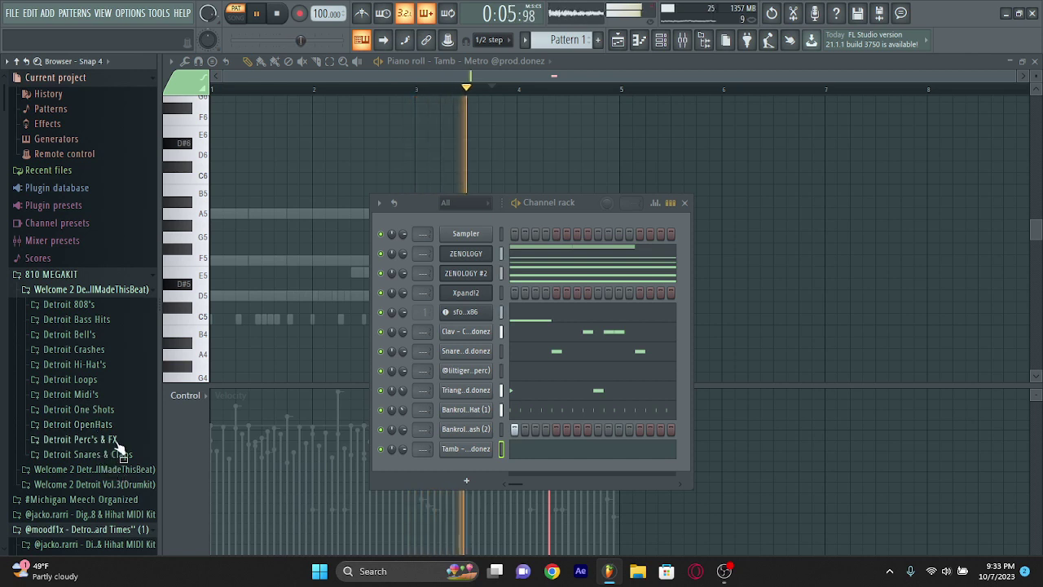
pyautogui.click(81, 291)
pyautogui.click(96, 305)
pyautogui.click(102, 335)
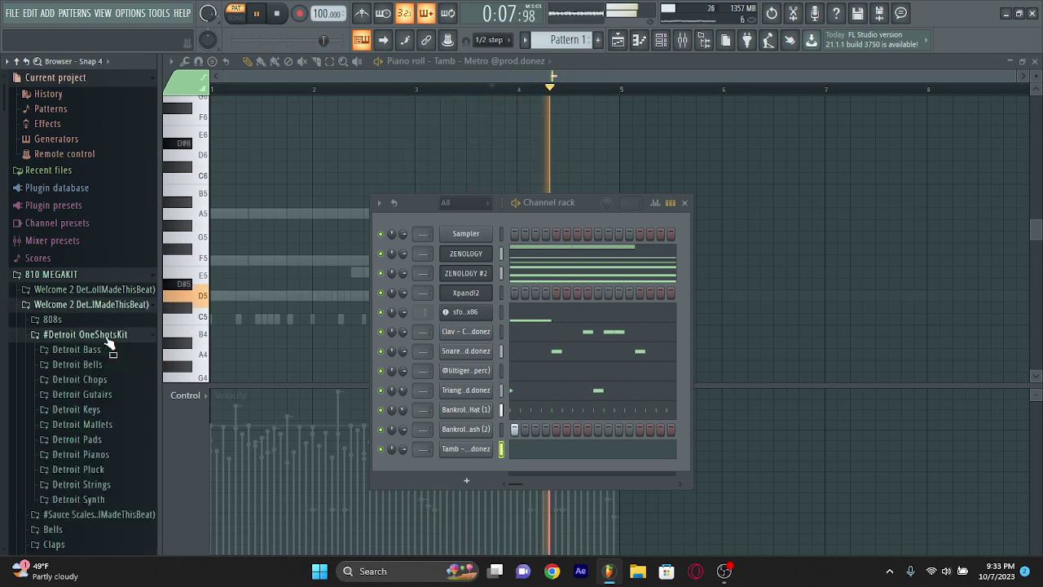
pyautogui.click(104, 335)
pyautogui.click(104, 350)
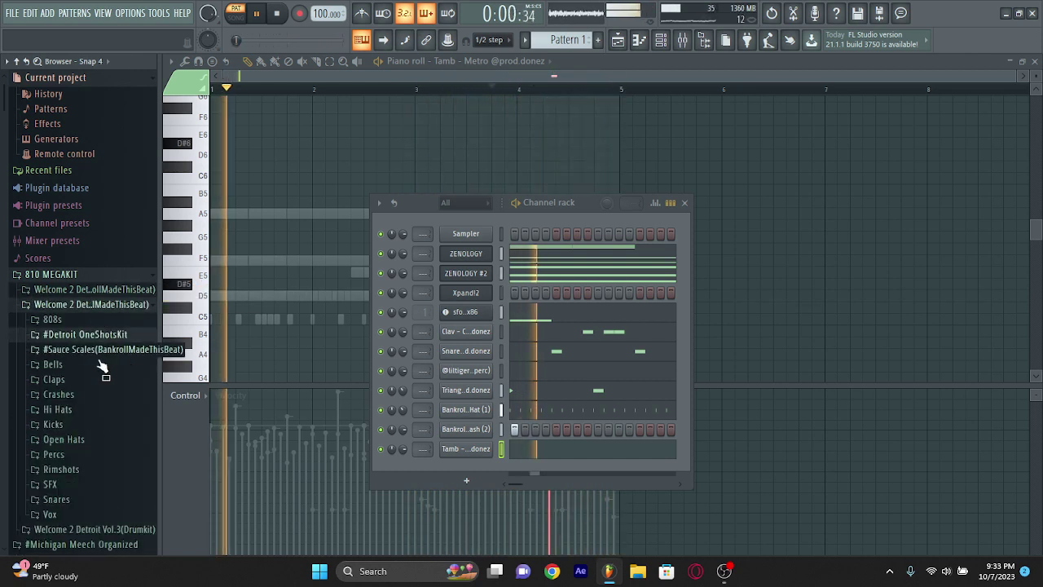
# Stop playback and examine the Welcome 2 Detroit Vol.2 kit's sample folders, down to Vox
pyautogui.scroll(-2, 94, 350)
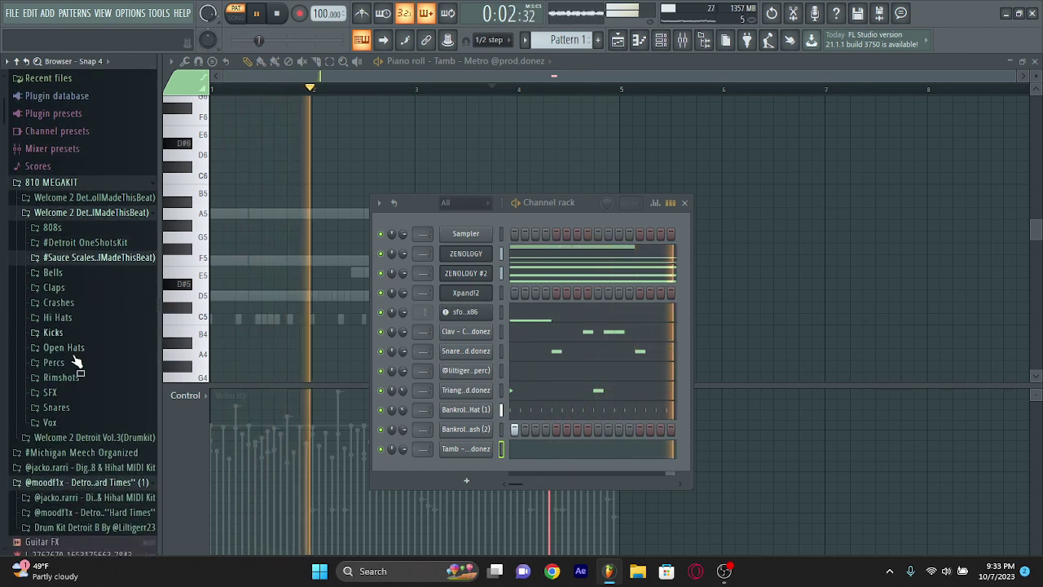
pyautogui.click(73, 424)
pyautogui.moveTo(73, 425); pyautogui.dragTo(85, 397)
pyautogui.press('space')
pyautogui.scroll(-3, 86, 419)
pyautogui.moveTo(84, 391)
pyautogui.mouseDown()
pyautogui.moveTo(84, 400)
pyautogui.moveTo(82, 378)
pyautogui.mouseUp()
pyautogui.moveTo(81, 362); pyautogui.dragTo(82, 351)
pyautogui.moveTo(80, 335); pyautogui.dragTo(82, 262)
pyautogui.click(80, 253)
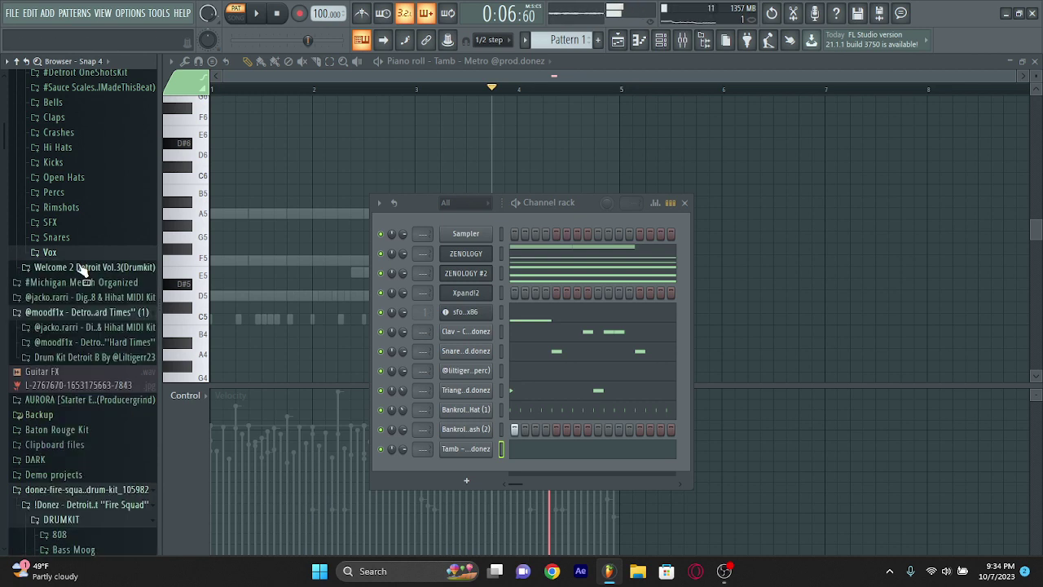
# Browse the Welcome 2 Detroit Vol.3 kit, #Michigan Meech Organized and the Digital 808 & Hihat MIDI Kit for usable sounds
pyautogui.click(90, 266)
pyautogui.click(92, 299)
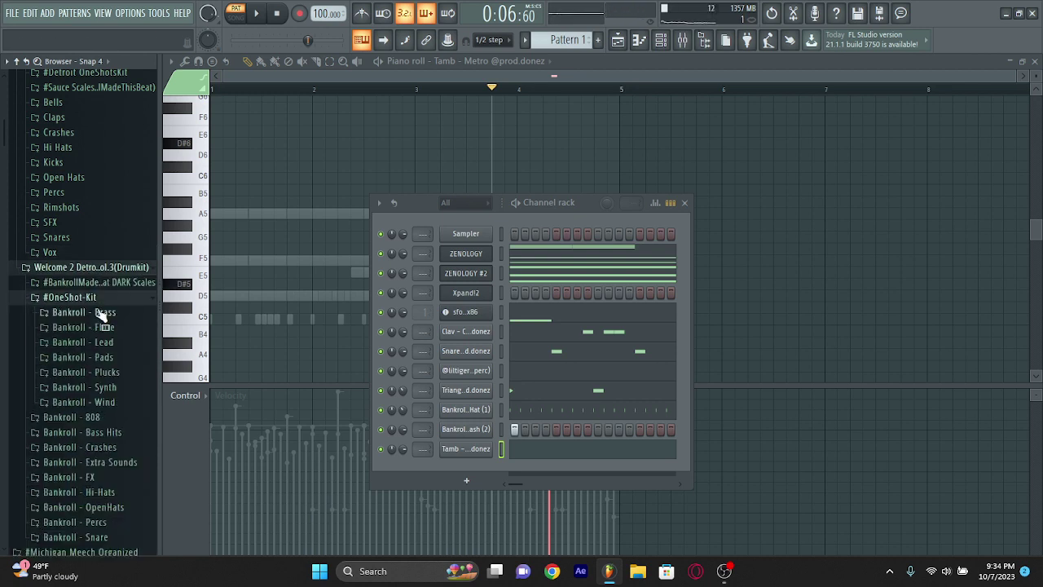
pyautogui.scroll(-3, 114, 409)
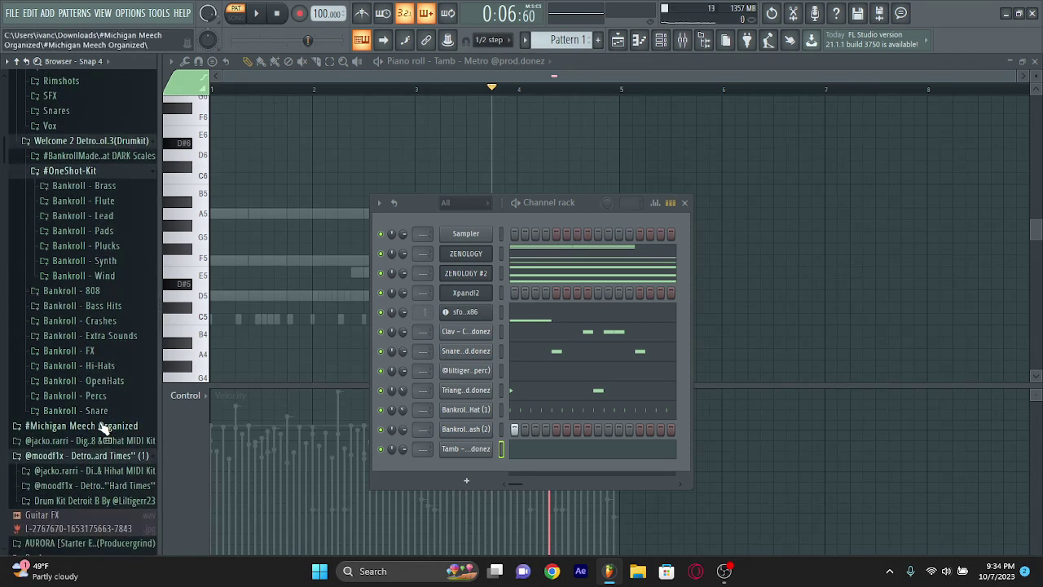
pyautogui.scroll(-3, 103, 429)
pyautogui.click(103, 338)
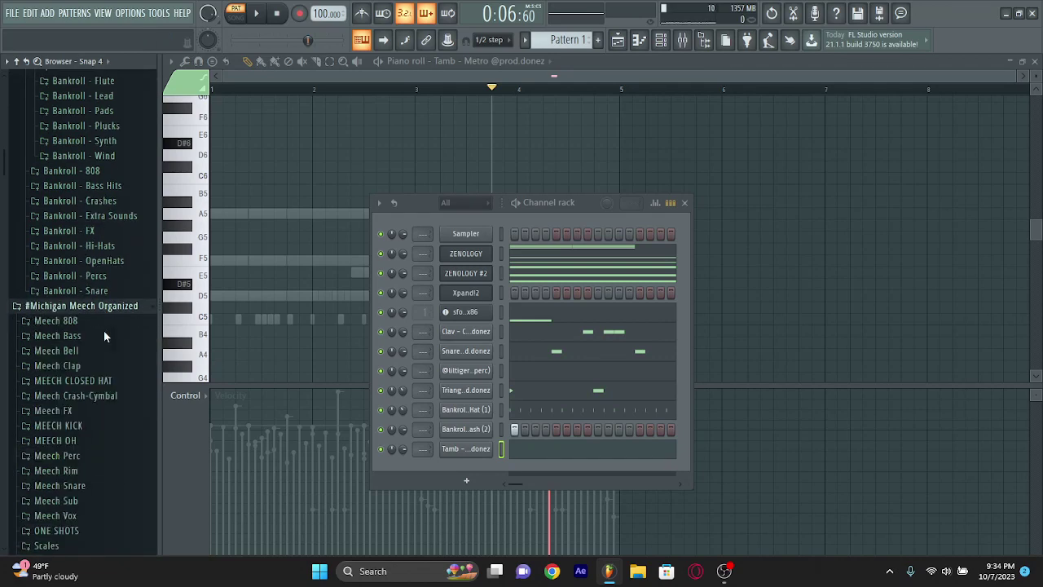
pyautogui.scroll(-4, 93, 326)
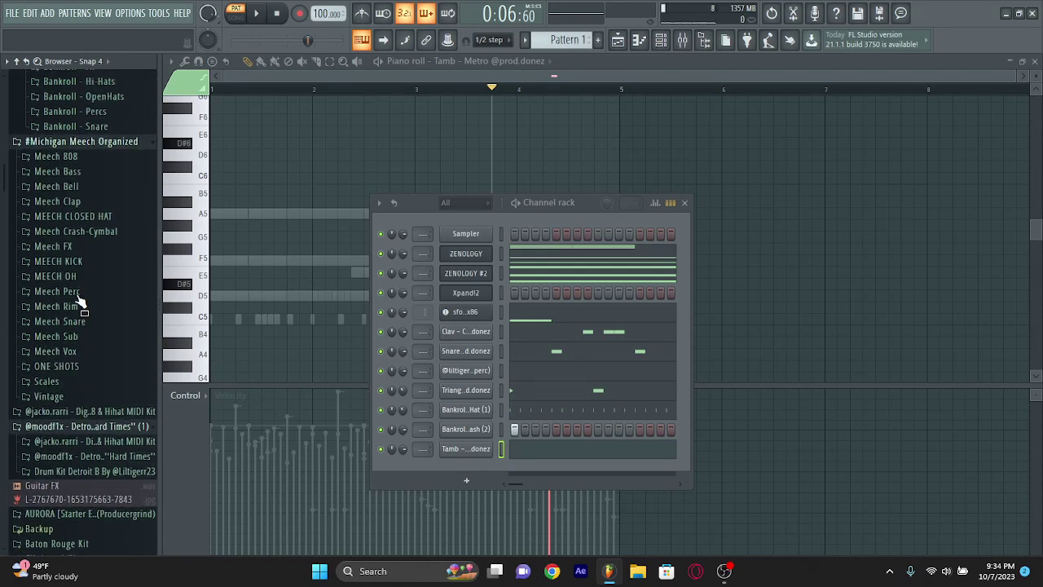
pyautogui.click(89, 171)
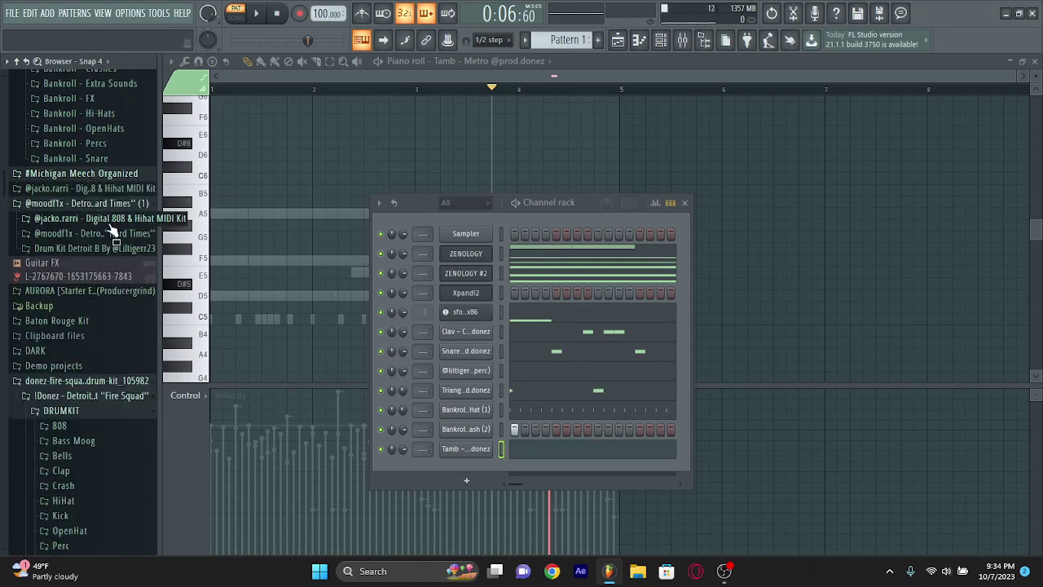
pyautogui.click(109, 222)
pyautogui.scroll(-1, 81, 277)
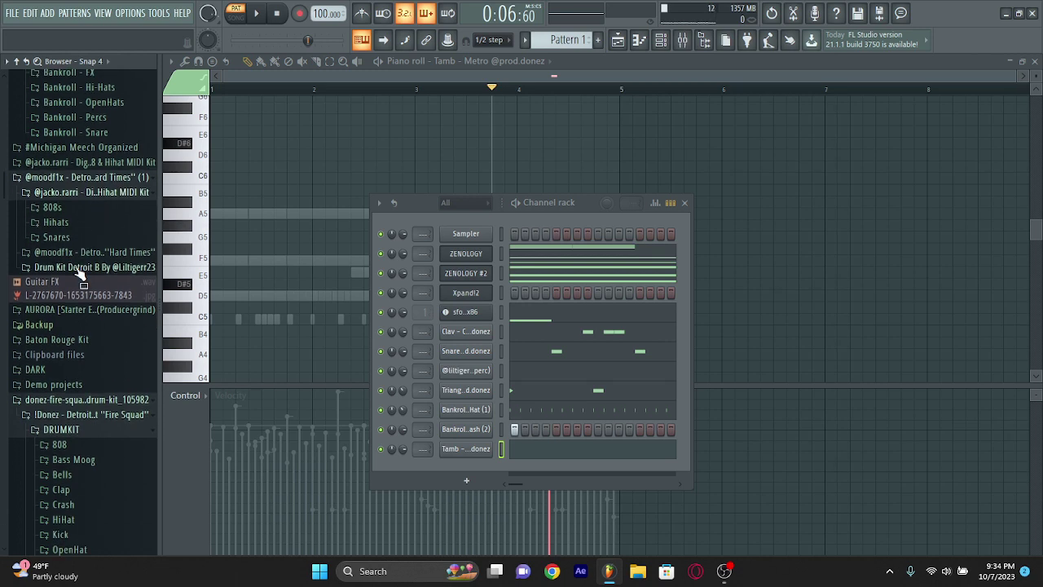
pyautogui.scroll(-2, 79, 274)
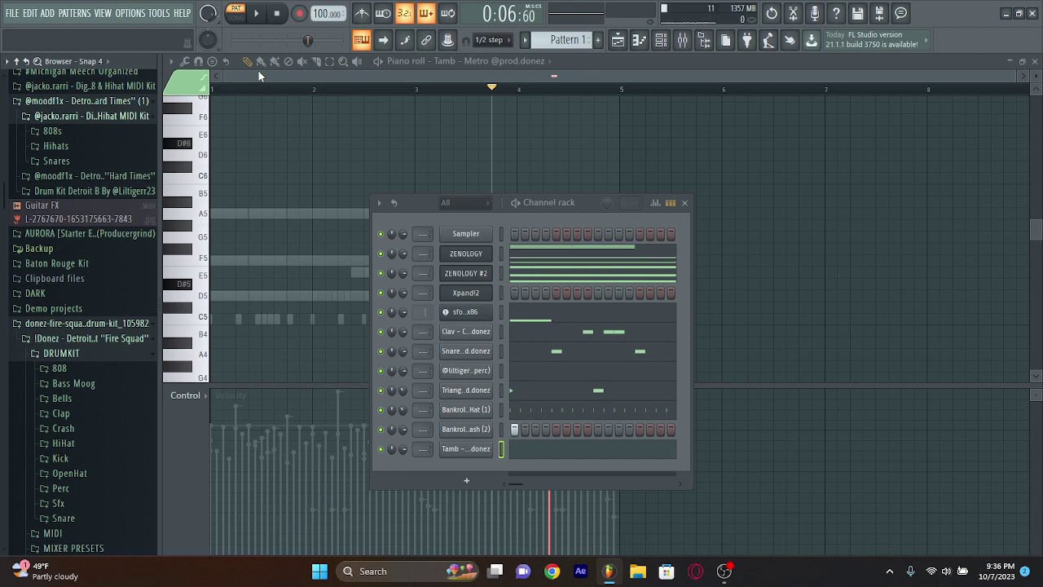
# Play the pattern, then stop it and audition the Donez - All In [808] sample from the Fire Squad drum kit
pyautogui.press('space')
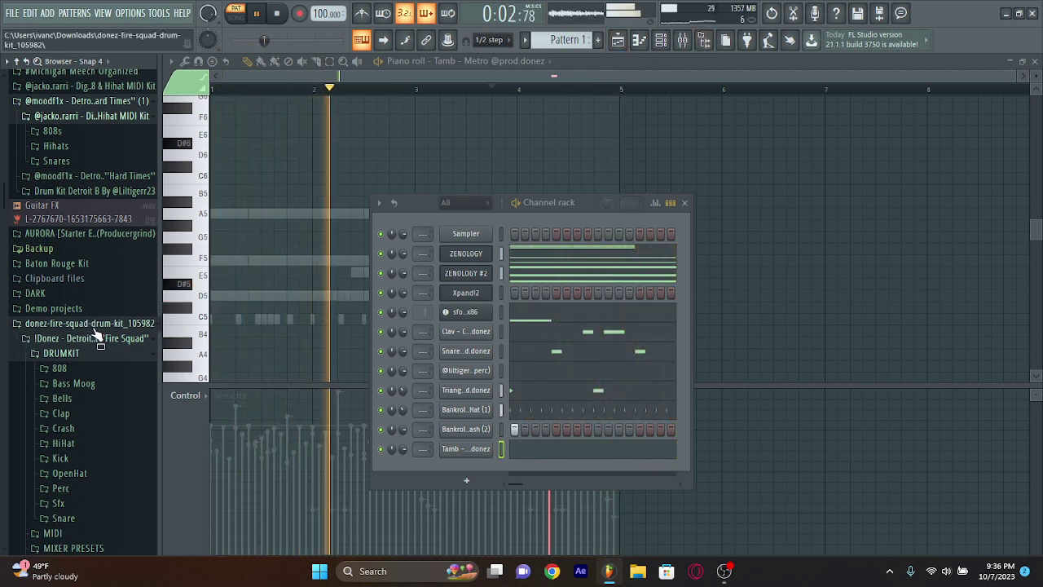
pyautogui.scroll(-4, 92, 289)
pyautogui.click(60, 213)
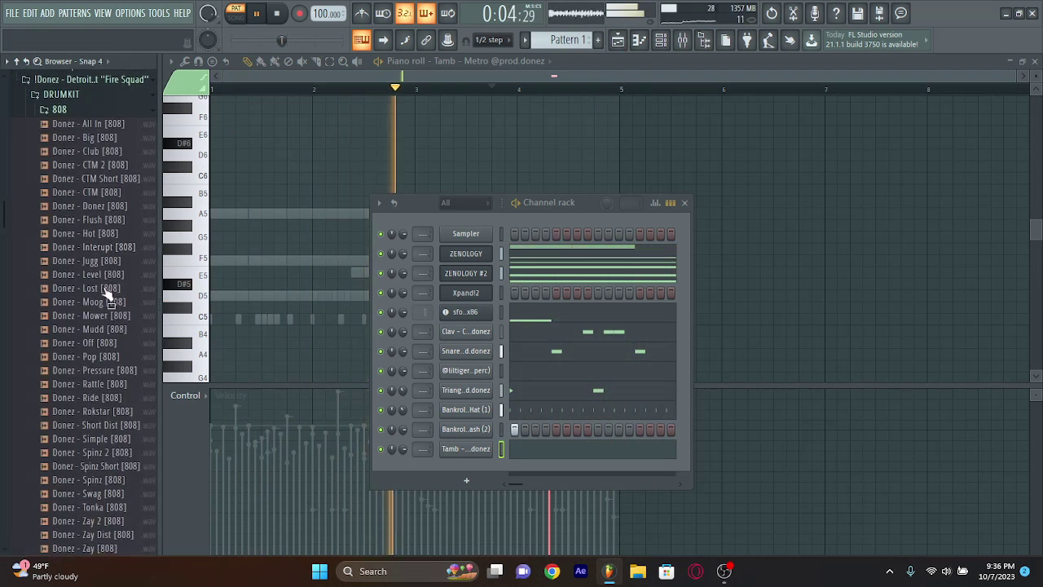
pyautogui.click(90, 126)
pyautogui.press('space')
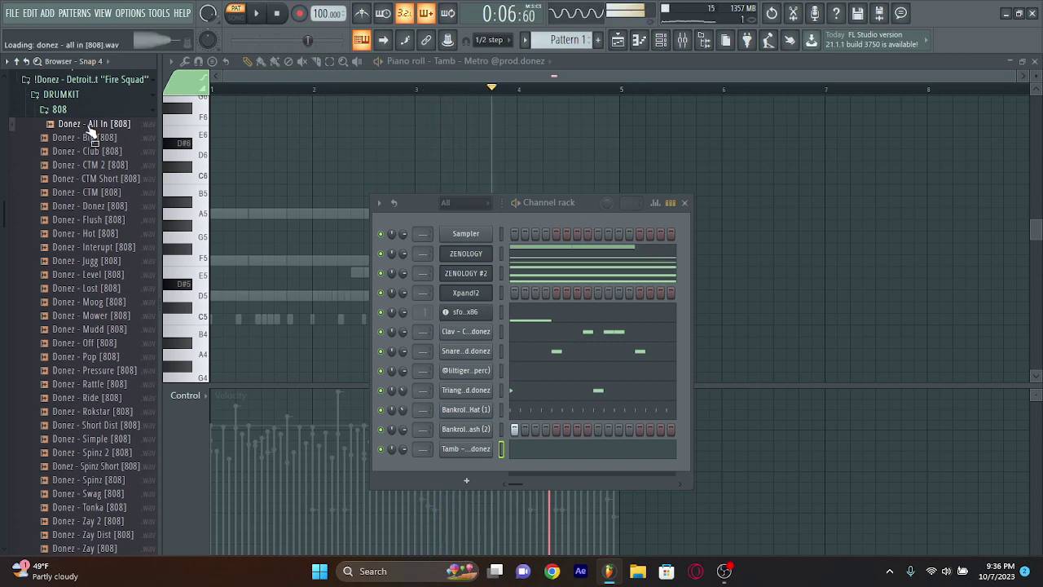
# Audition samples in the Vol. 2 Drum Kit's Kicks folder and add Kick - Bold as a new channel
pyautogui.scroll(-10, 103, 306)
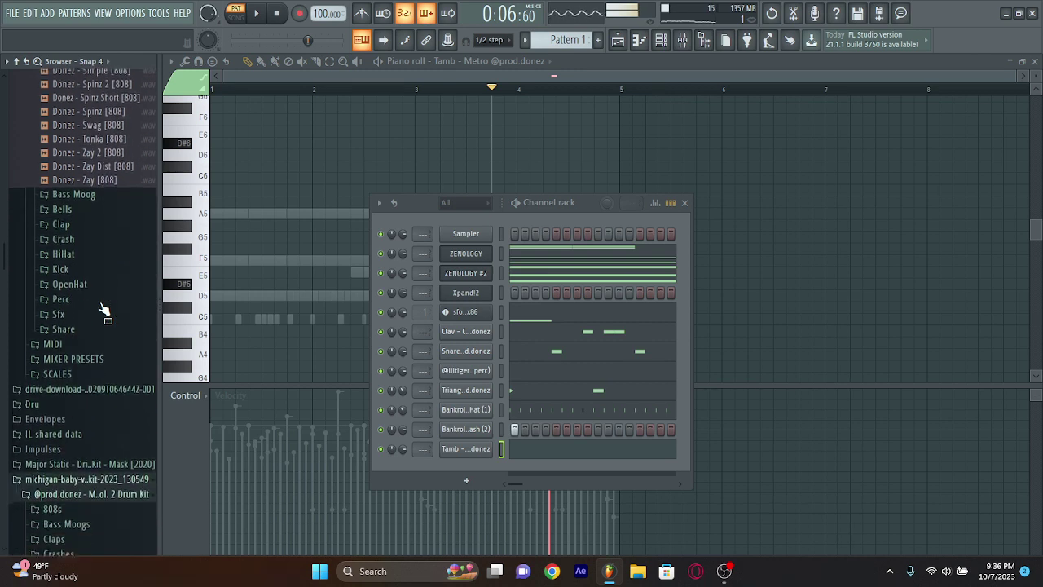
pyautogui.scroll(-5, 92, 342)
pyautogui.click(82, 334)
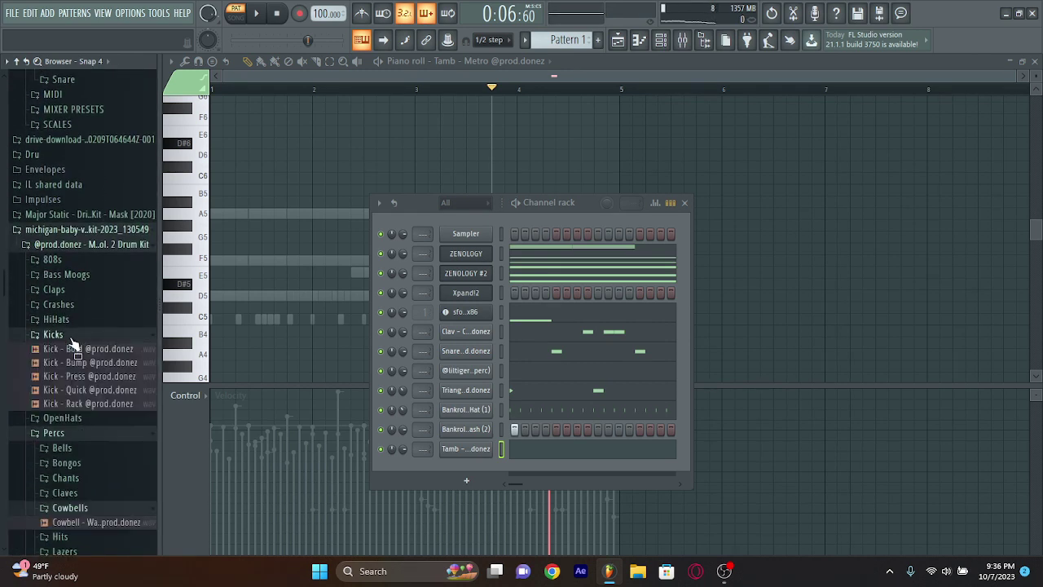
pyautogui.click(103, 362)
pyautogui.moveTo(90, 348); pyautogui.dragTo(454, 462)
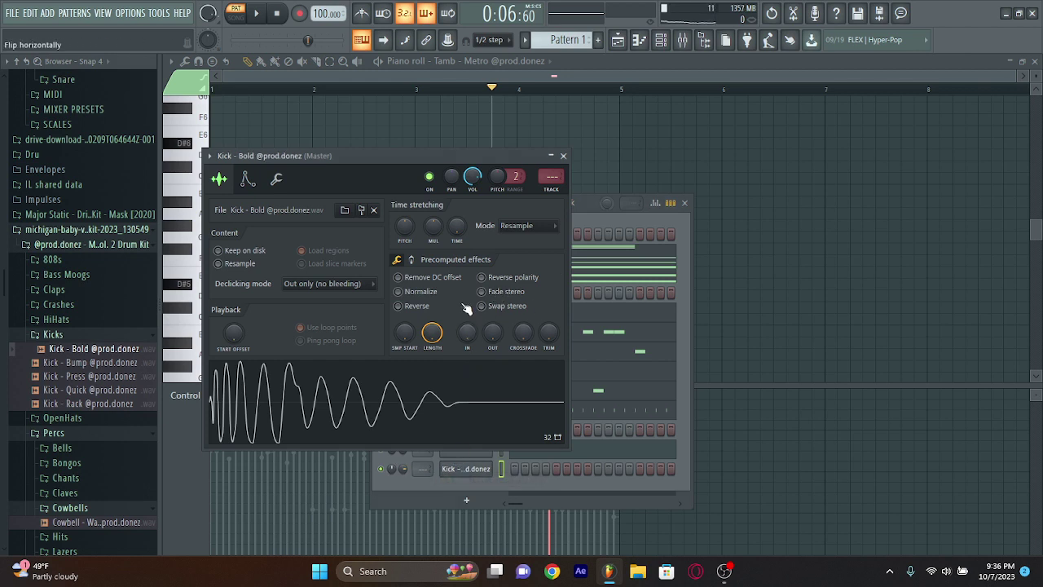
# Enable Reverse polarity with a quick fade out on the Kick - Bold sample and set its time stretching mode to Stretch
pyautogui.click(513, 278)
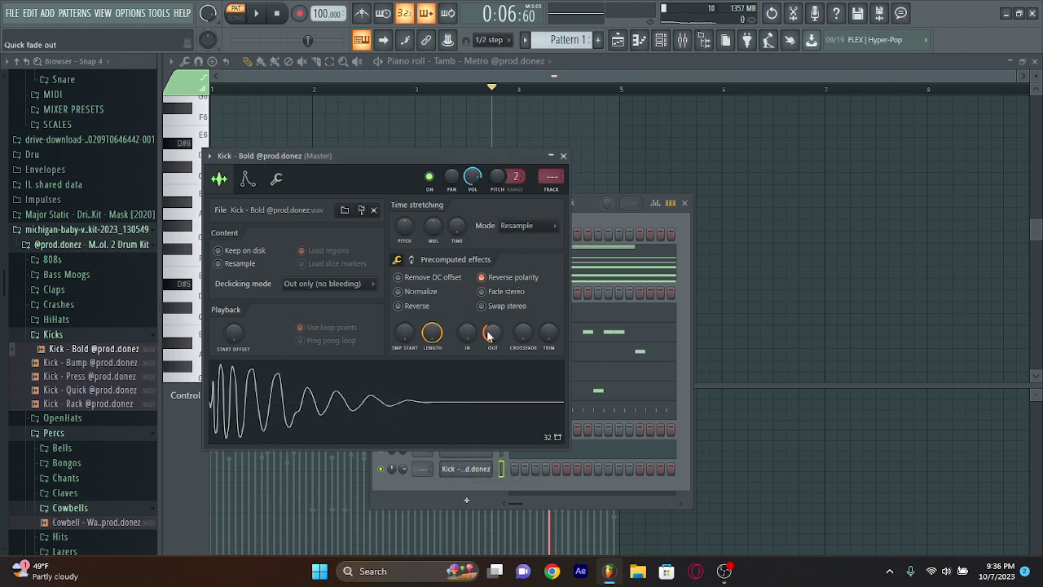
pyautogui.click(248, 180)
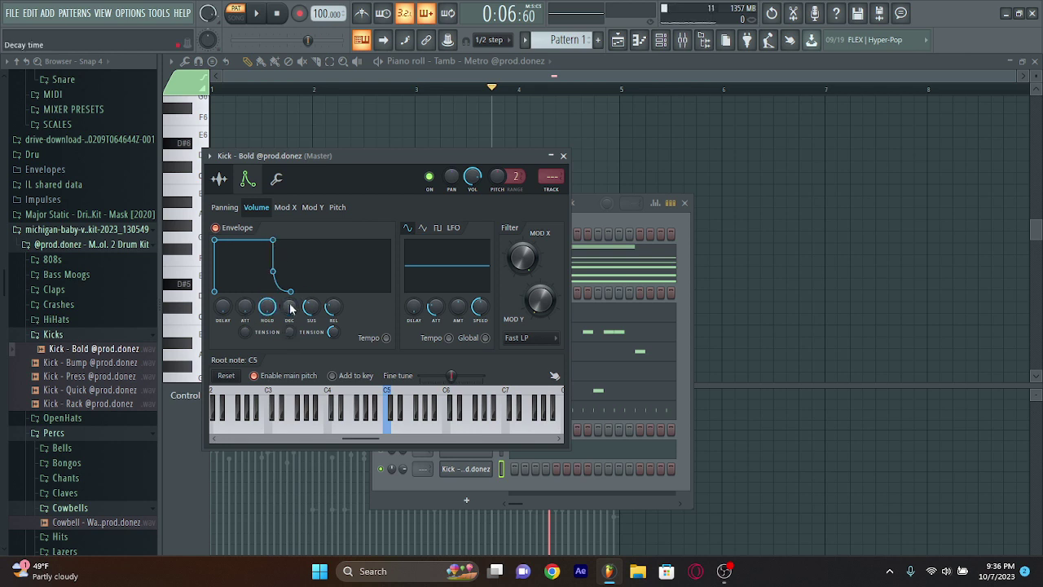
pyautogui.click(220, 180)
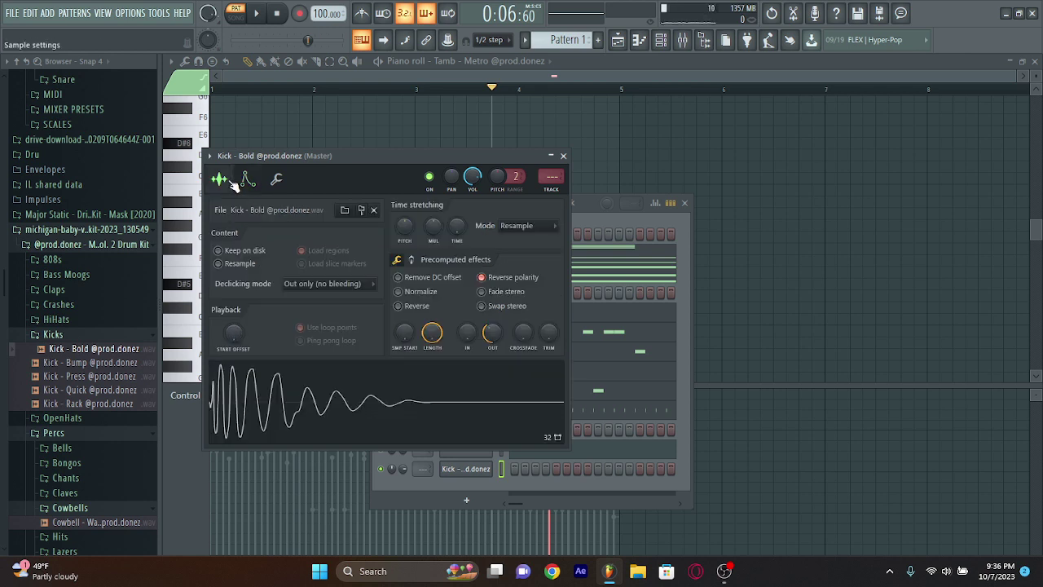
pyautogui.click(534, 228)
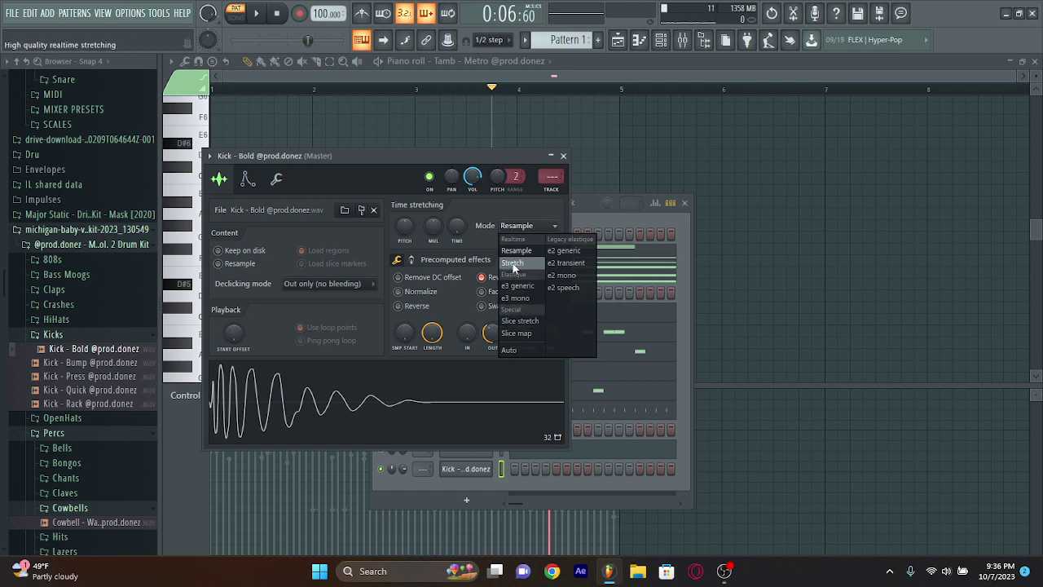
pyautogui.click(513, 264)
# In the piano roll of Kick - Bold, place C5 notes on steps 1 and 4 of bar 1
pyautogui.click(632, 46)
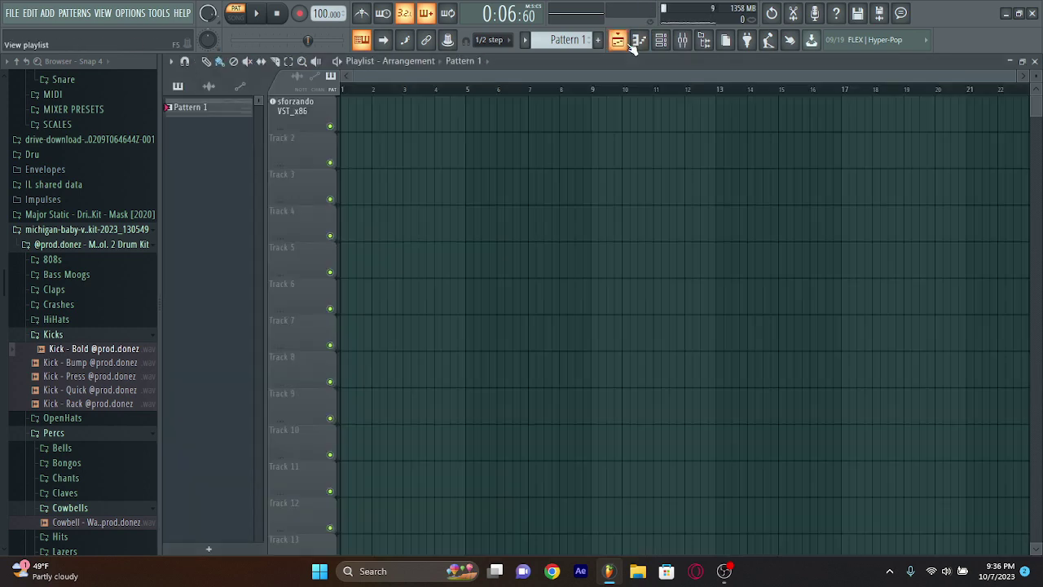
pyautogui.click(640, 42)
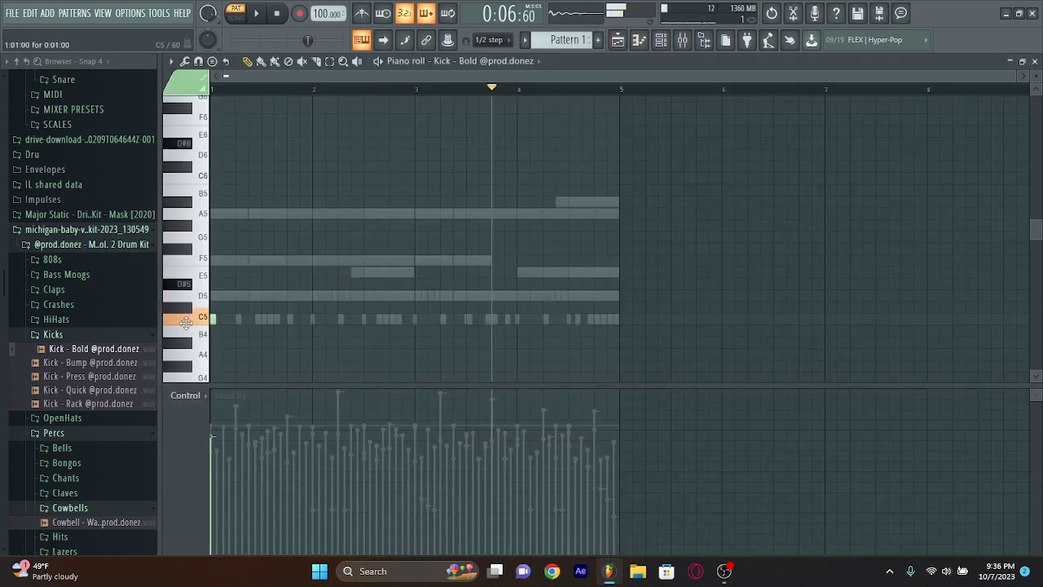
pyautogui.press('space')
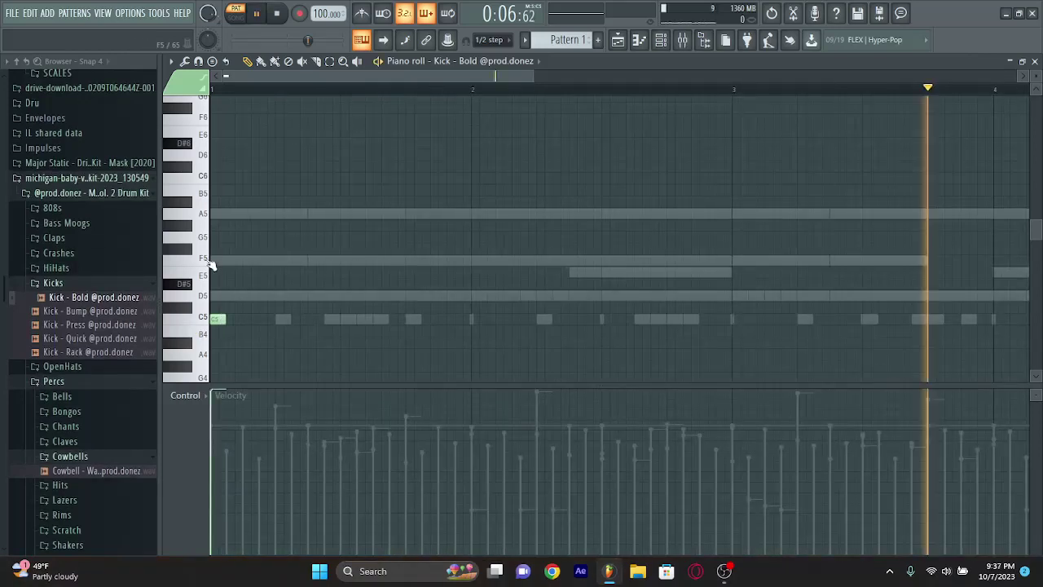
pyautogui.click(282, 319)
pyautogui.moveTo(282, 319); pyautogui.dragTo(265, 318)
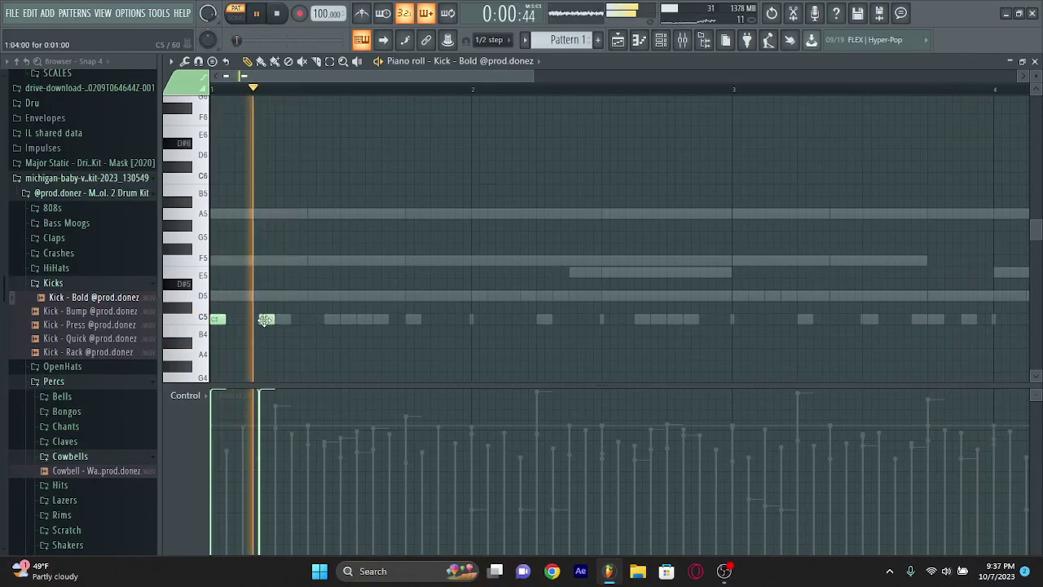
# Add C5 kick notes on steps 7 and 10 of bar 1, adjusting their timing against playback
pyautogui.press('space')
pyautogui.press('space')
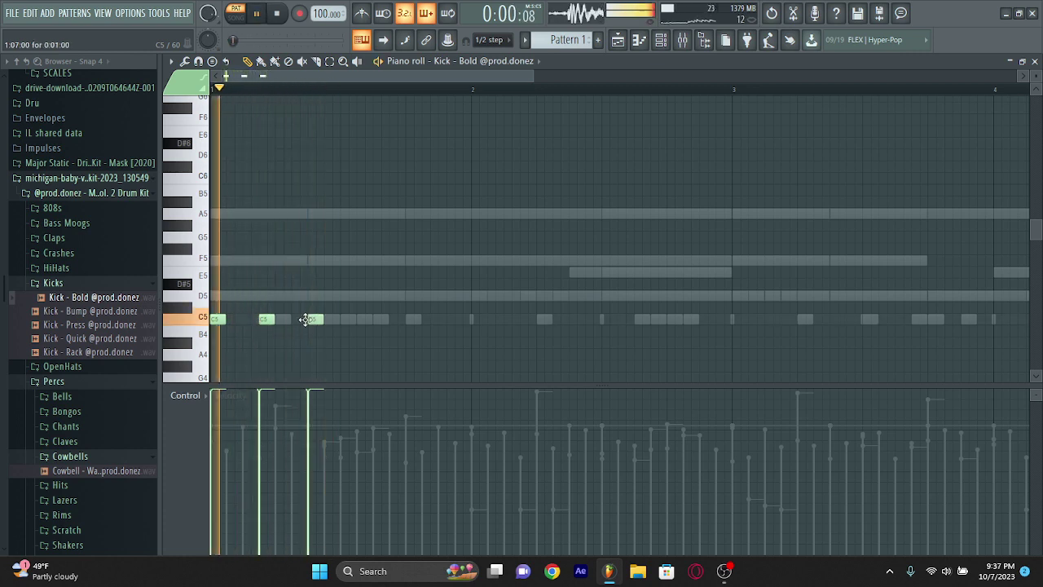
pyautogui.click(293, 319)
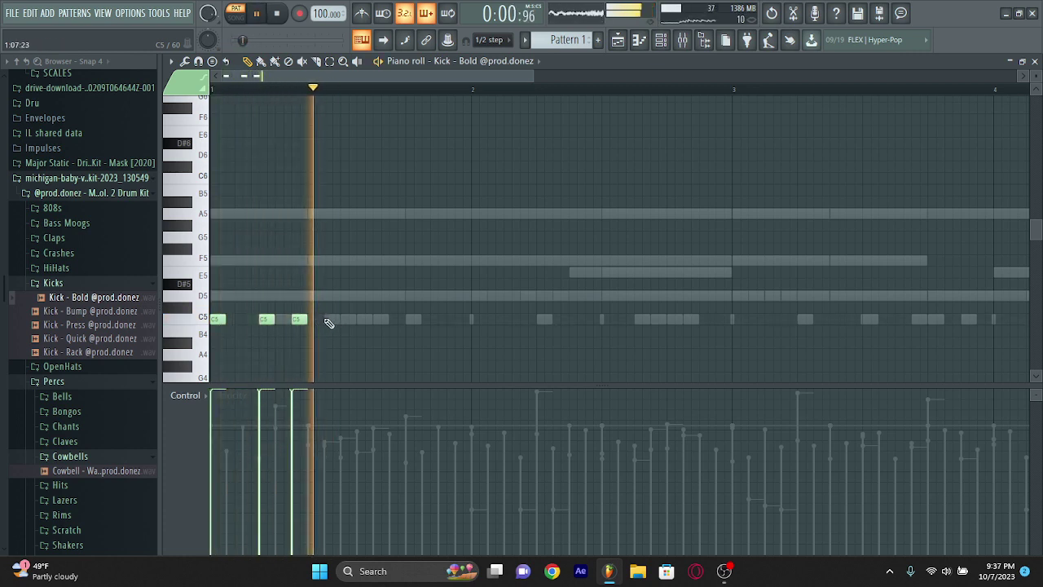
pyautogui.click(326, 319)
pyautogui.press('space')
pyautogui.press('space')
pyautogui.moveTo(298, 319); pyautogui.dragTo(349, 319)
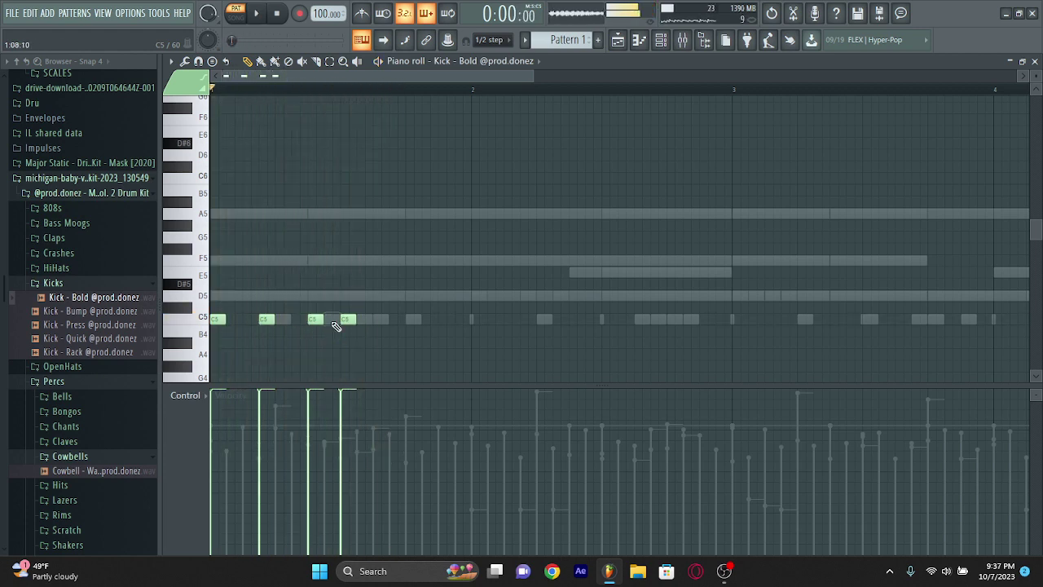
pyautogui.click(378, 319)
pyautogui.press('space')
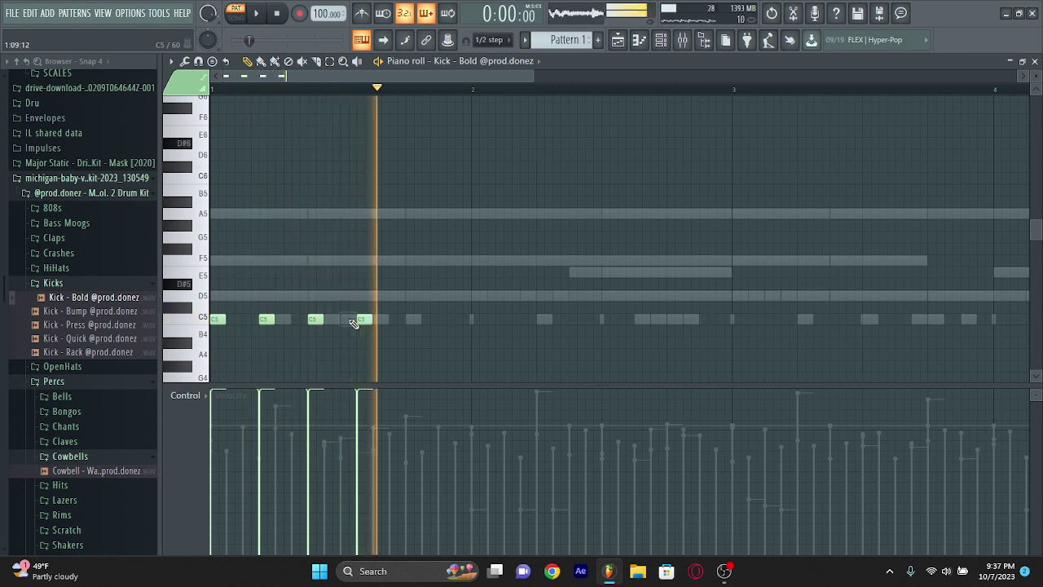
# Move the fourth kick note to step 11 of bar 1 and add another C5 note on step 12
pyautogui.moveTo(356, 320); pyautogui.dragTo(389, 333)
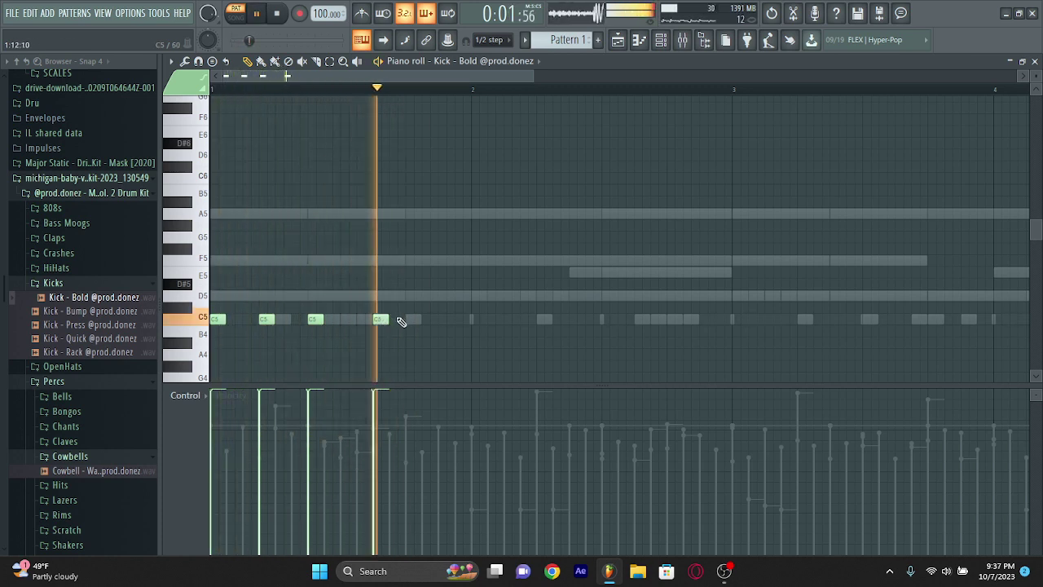
pyautogui.click(399, 330)
pyautogui.press('space')
pyautogui.press('space')
pyautogui.click(393, 318)
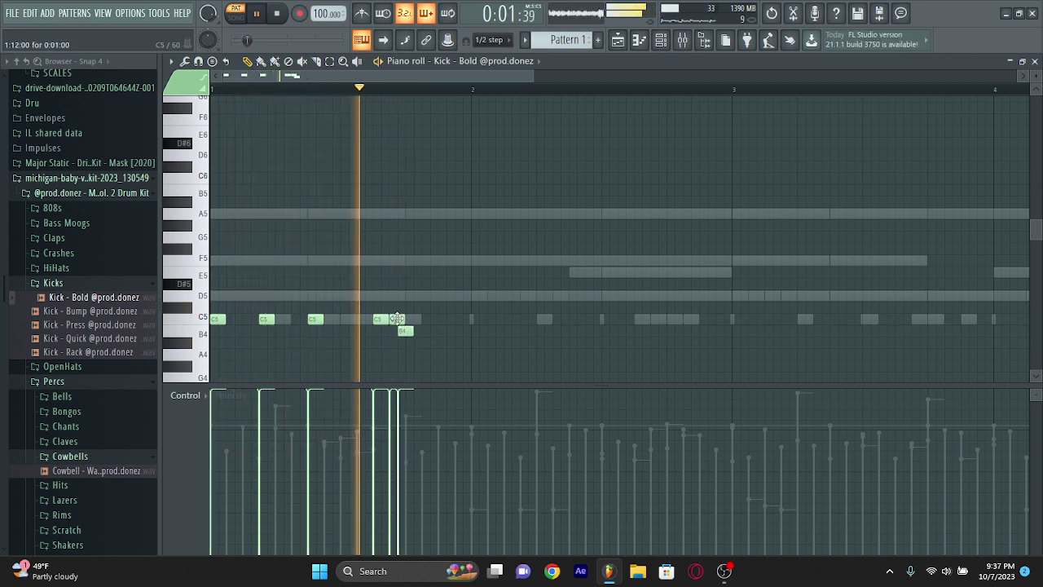
pyautogui.rightClick(404, 330)
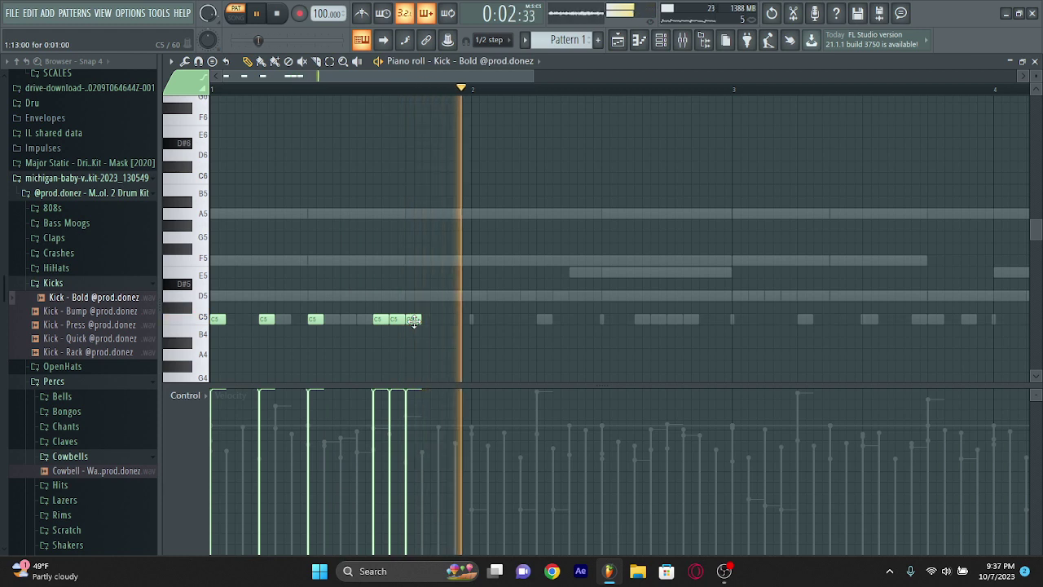
# Place a C5 kick note on step 15 of bar 1 and remove the extra note from step 16
pyautogui.click(437, 323)
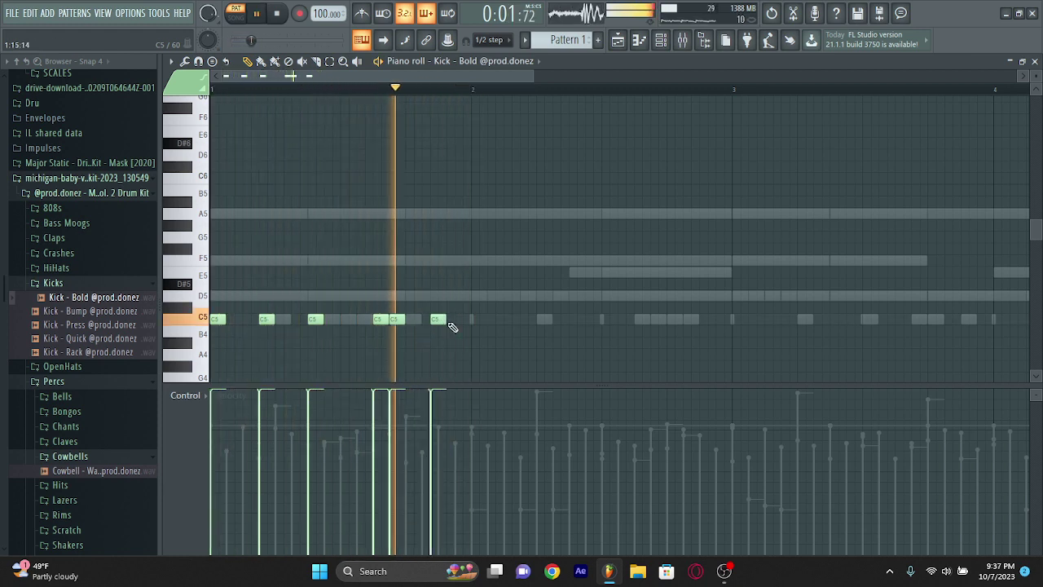
pyautogui.click(459, 320)
pyautogui.press('space')
pyautogui.moveTo(438, 323); pyautogui.dragTo(446, 322)
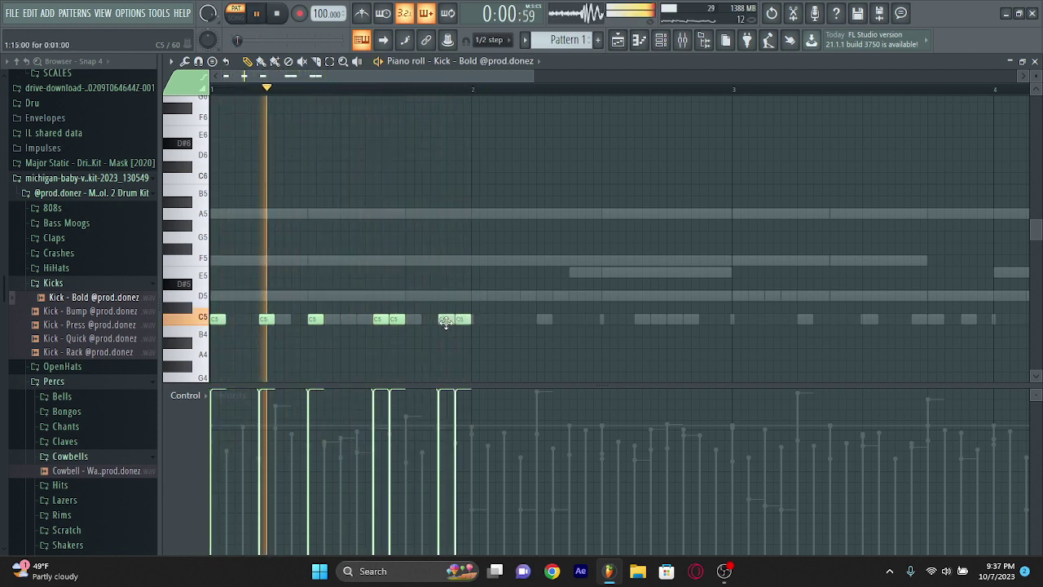
pyautogui.rightClick(461, 318)
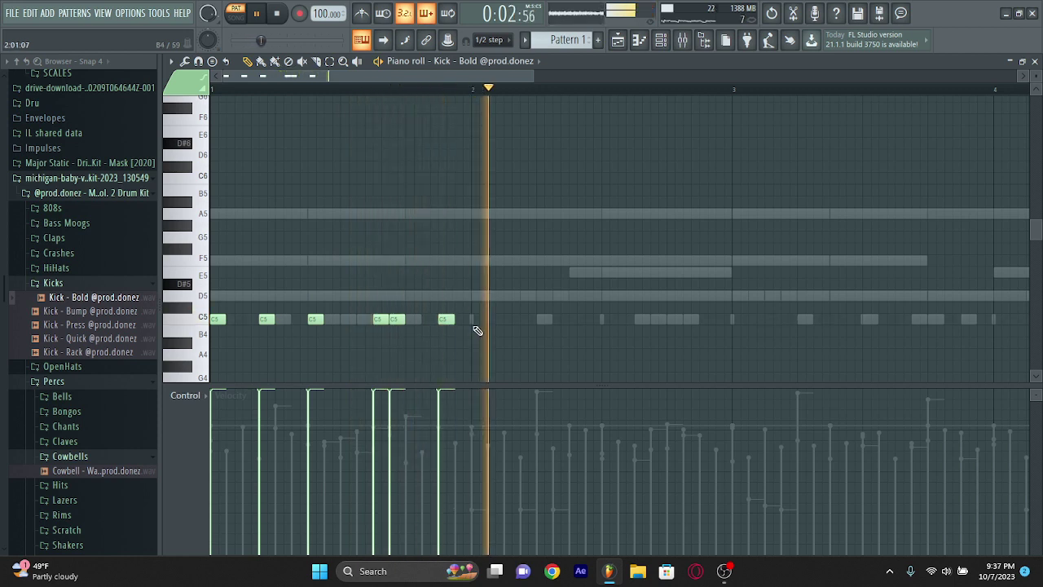
# Duplicate the bar 1 kick pattern so the copy starts at bar 2, and deselect the notes
pyautogui.hotkey('ctrl', 'b')
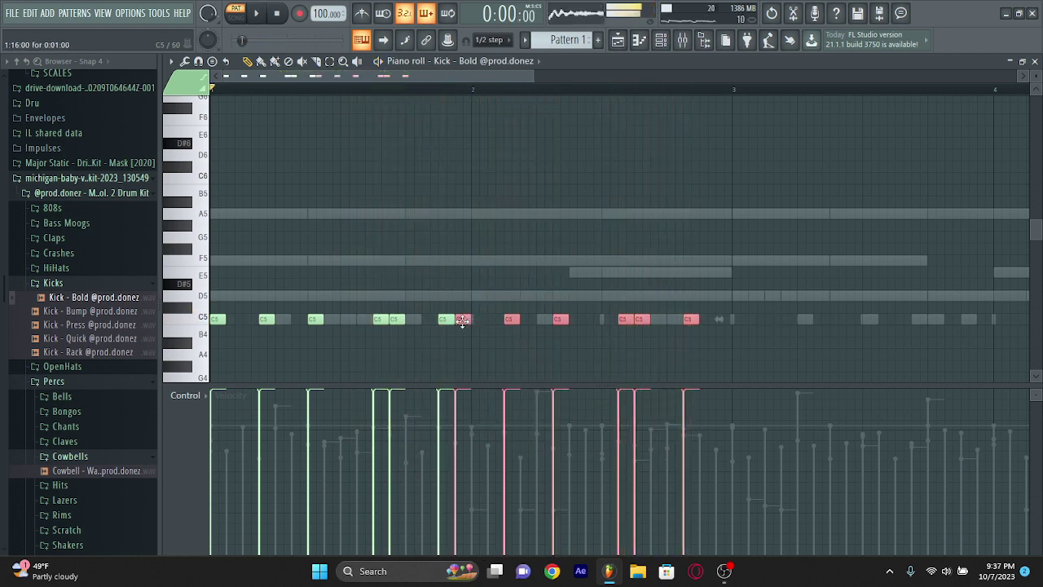
pyautogui.scroll(-3, 484, 326)
pyautogui.hotkey('ctrl', 'd')
pyautogui.scroll(-1, 497, 340)
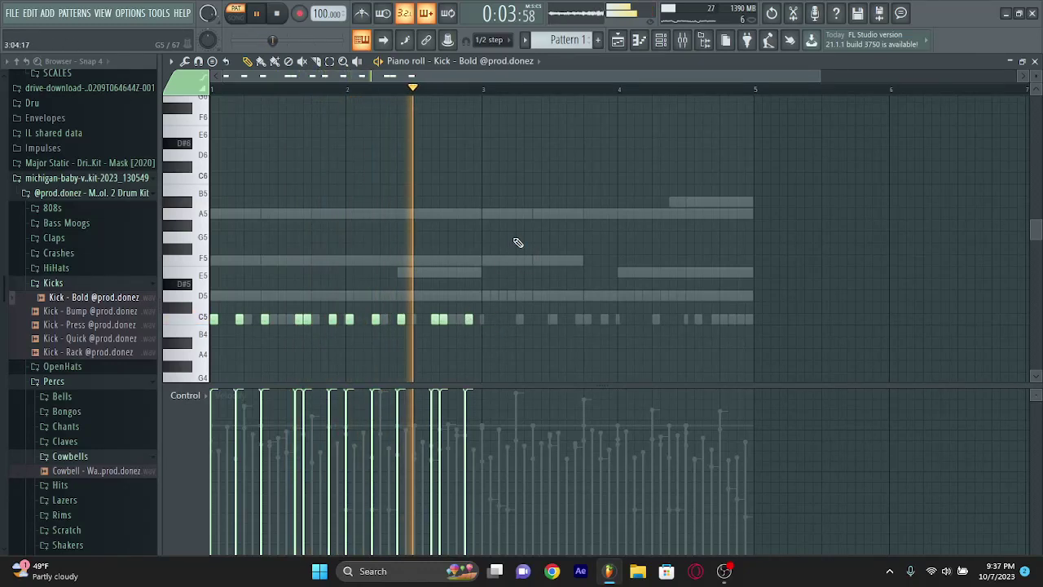
# Duplicate the two-bar kick pattern to start at bar 3 and add a C5 note on step 16 of bar 2
pyautogui.hotkey('ctrl', 'b')
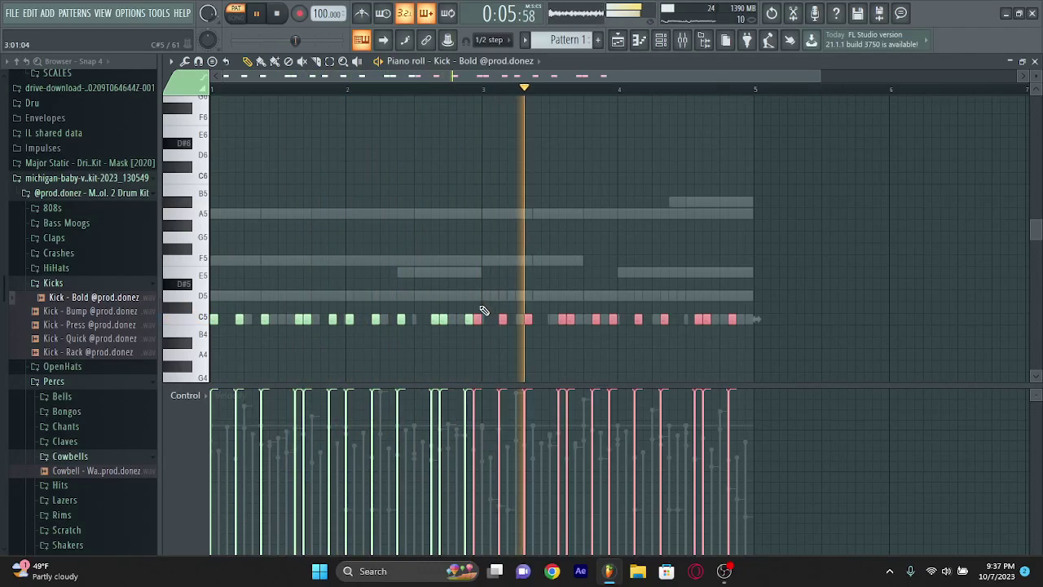
pyautogui.moveTo(475, 318); pyautogui.dragTo(483, 320)
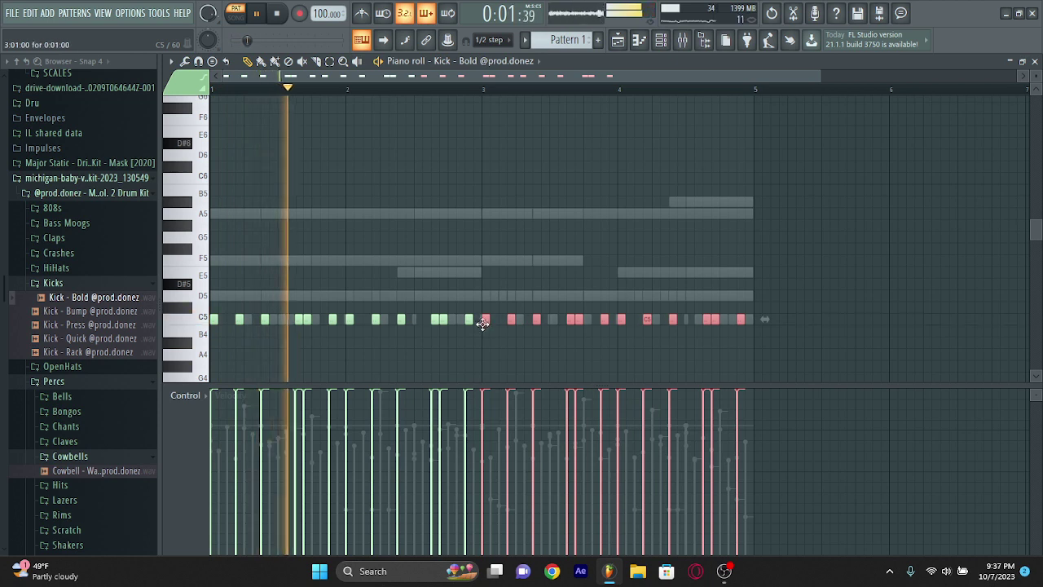
pyautogui.click(469, 318)
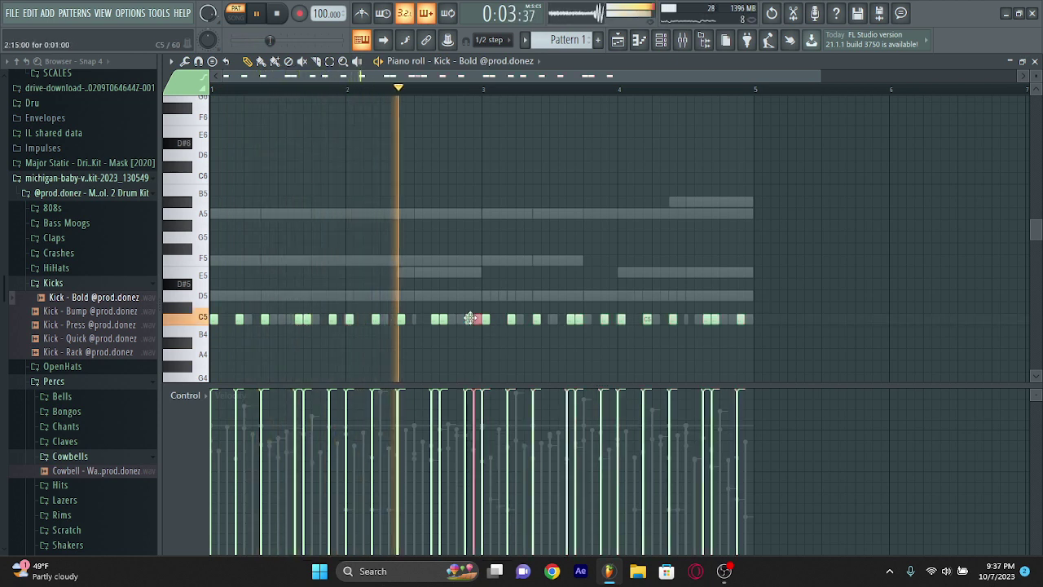
pyautogui.scroll(-2, 499, 357)
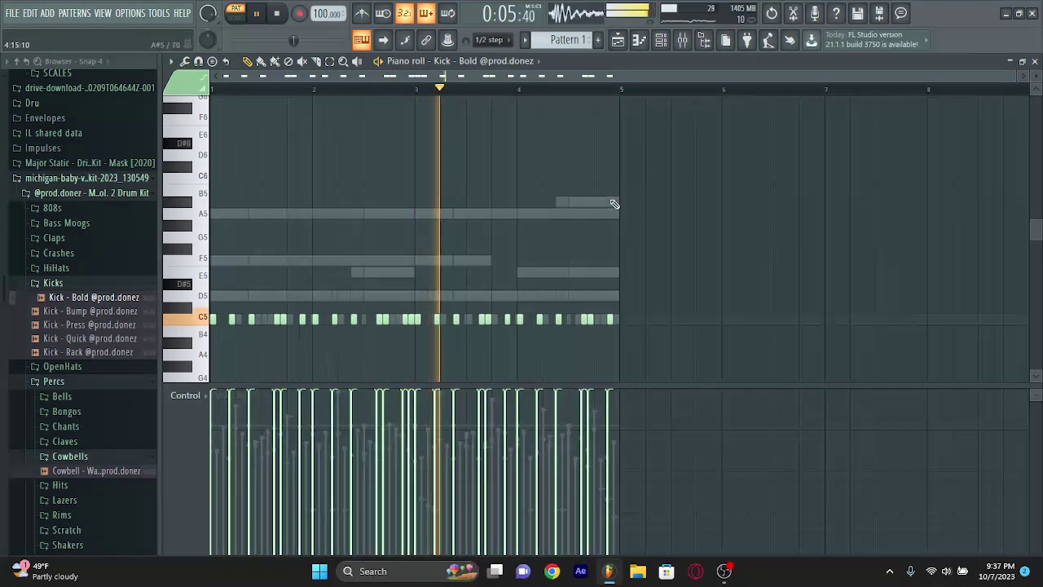
# Try the Kick - Bump, Kick - Quick and Kick - Rack samples in the kick channel and return to Kick - Bold
pyautogui.click(661, 41)
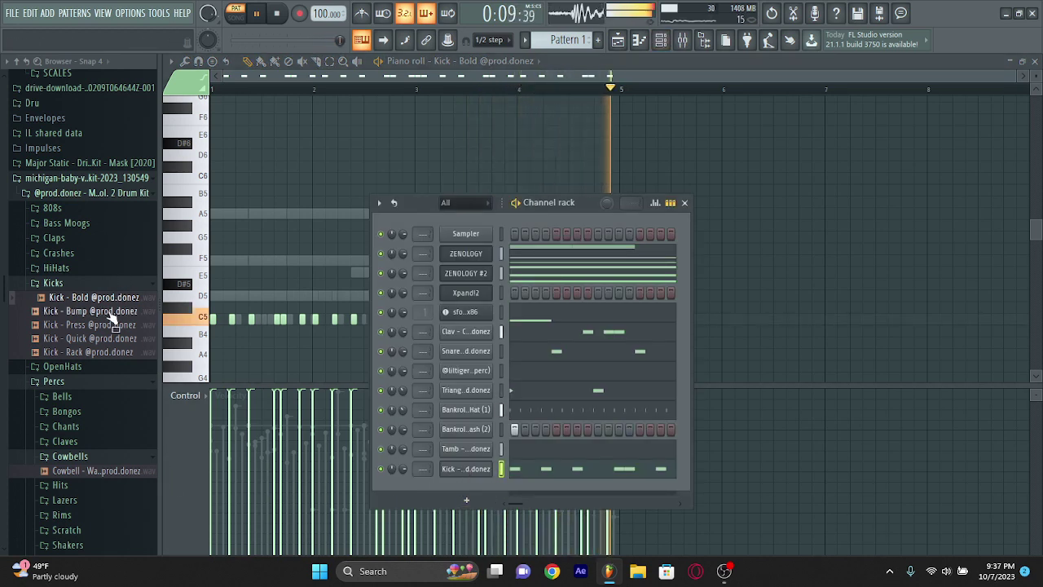
pyautogui.moveTo(114, 318); pyautogui.dragTo(466, 469)
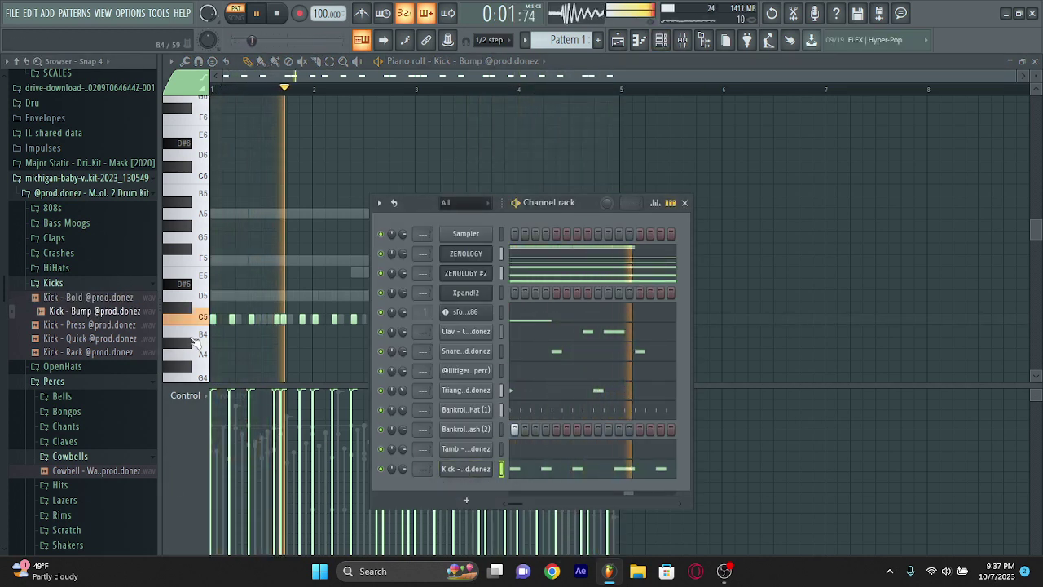
pyautogui.moveTo(89, 324); pyautogui.dragTo(465, 470)
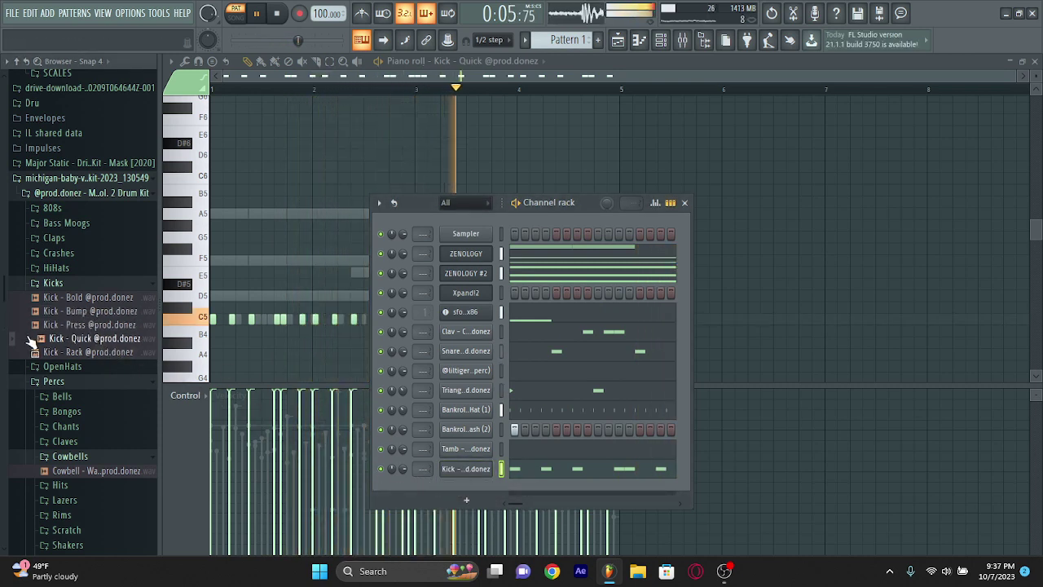
pyautogui.moveTo(37, 352); pyautogui.dragTo(465, 470)
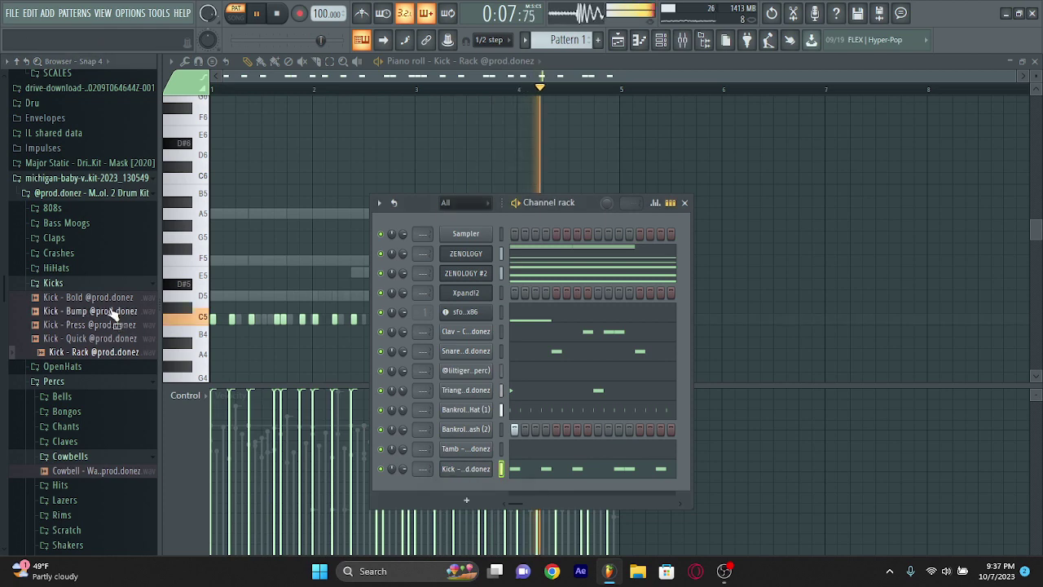
pyautogui.moveTo(88, 297); pyautogui.dragTo(466, 470)
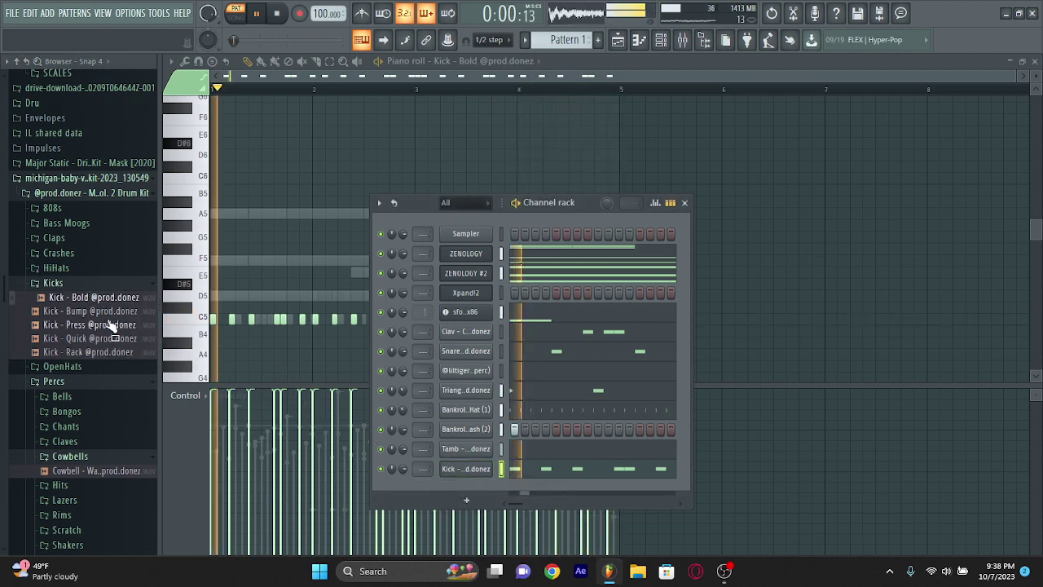
# Add Donez - Spinz 2 [808] from the Fire Squad kit's 808 folder as a new channel and paste the kick pattern into it
pyautogui.scroll(15, 110, 326)
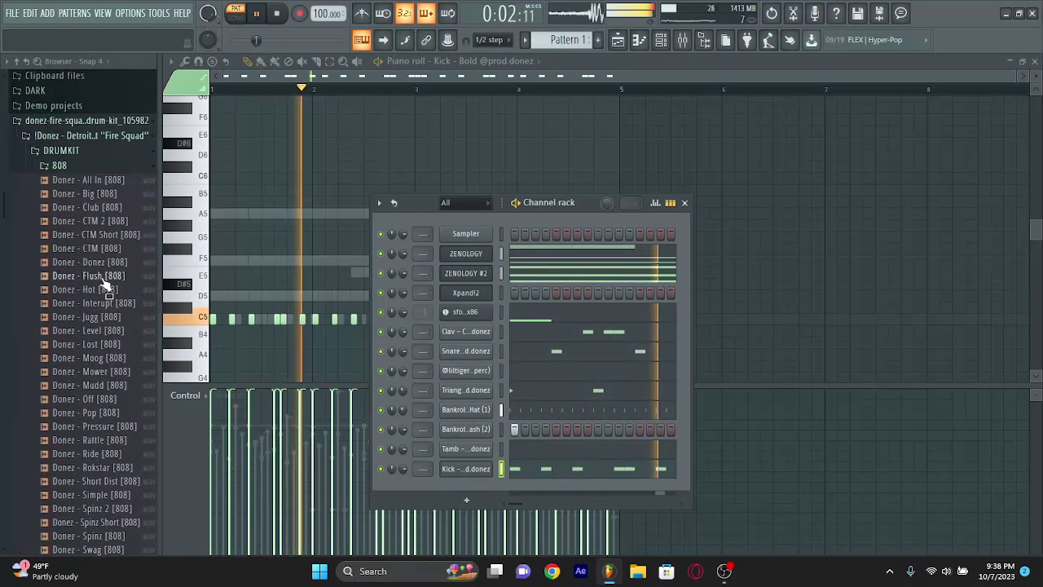
pyautogui.scroll(1, 104, 284)
pyautogui.scroll(-10, 105, 284)
pyautogui.scroll(4, 104, 283)
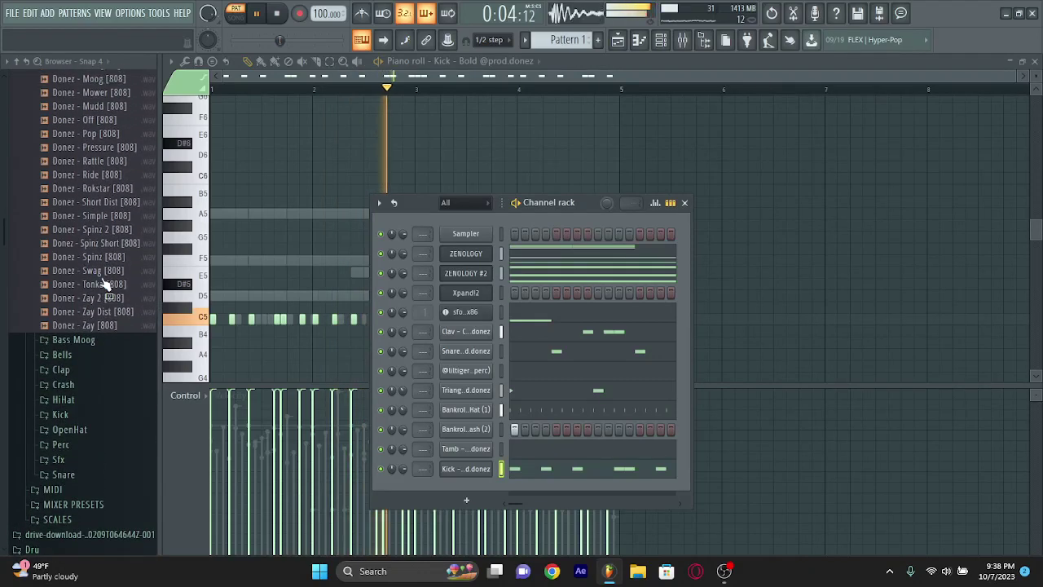
pyautogui.scroll(5, 107, 280)
pyautogui.scroll(-1, 125, 373)
pyautogui.click(107, 433)
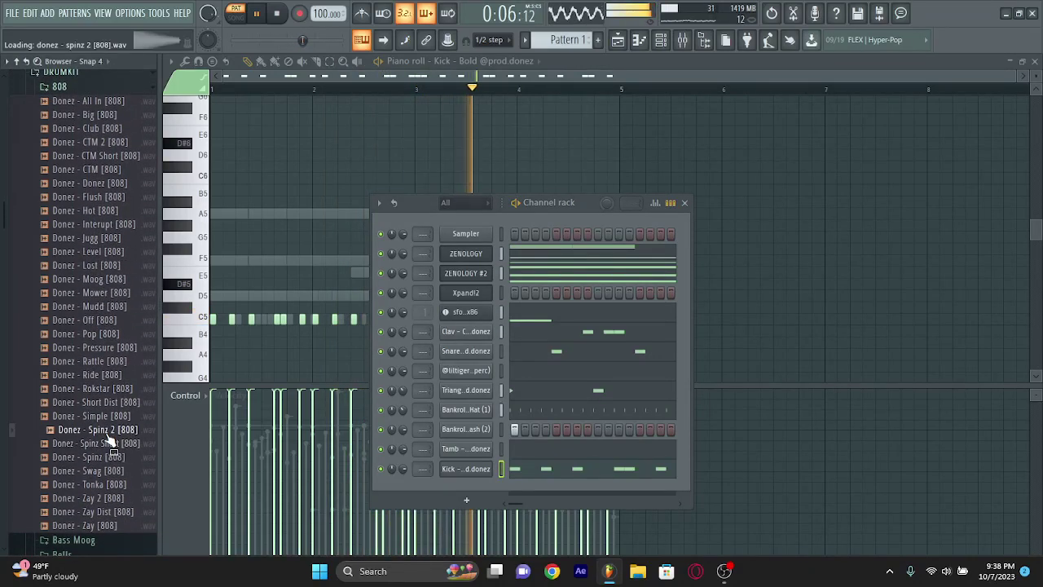
pyautogui.moveTo(108, 440); pyautogui.dragTo(491, 486)
pyautogui.hotkey('ctrl', 'v')
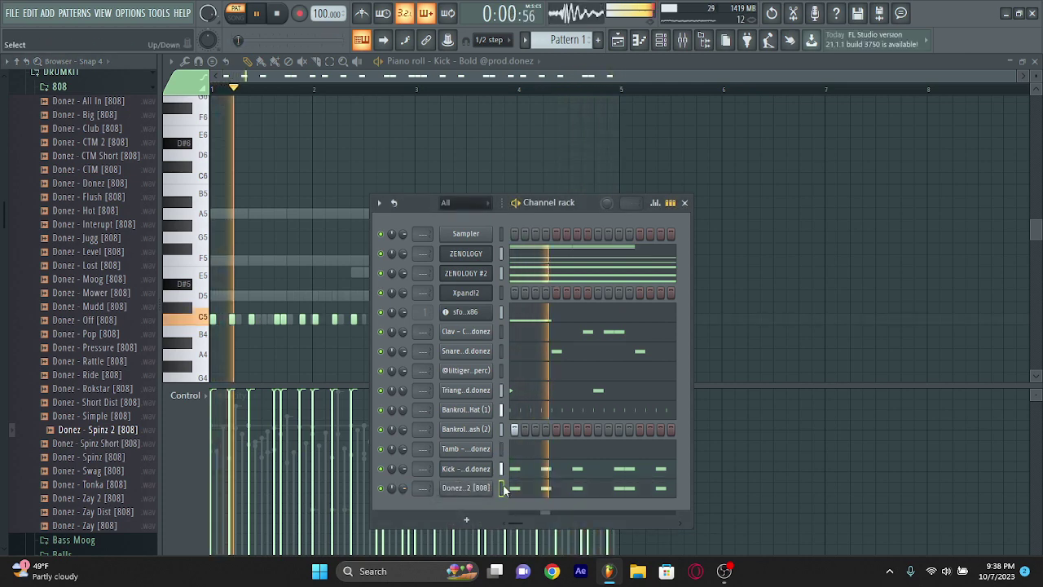
# Set the time stretching mode of the Donez - Spinz 2 [808] sample to Stretch
pyautogui.click(466, 487)
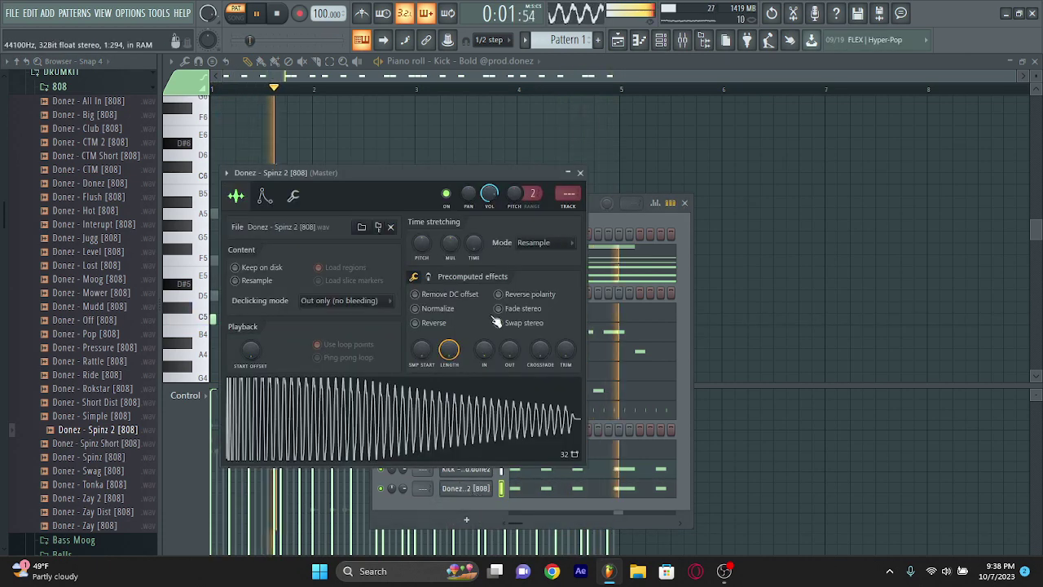
pyautogui.click(533, 244)
pyautogui.click(529, 280)
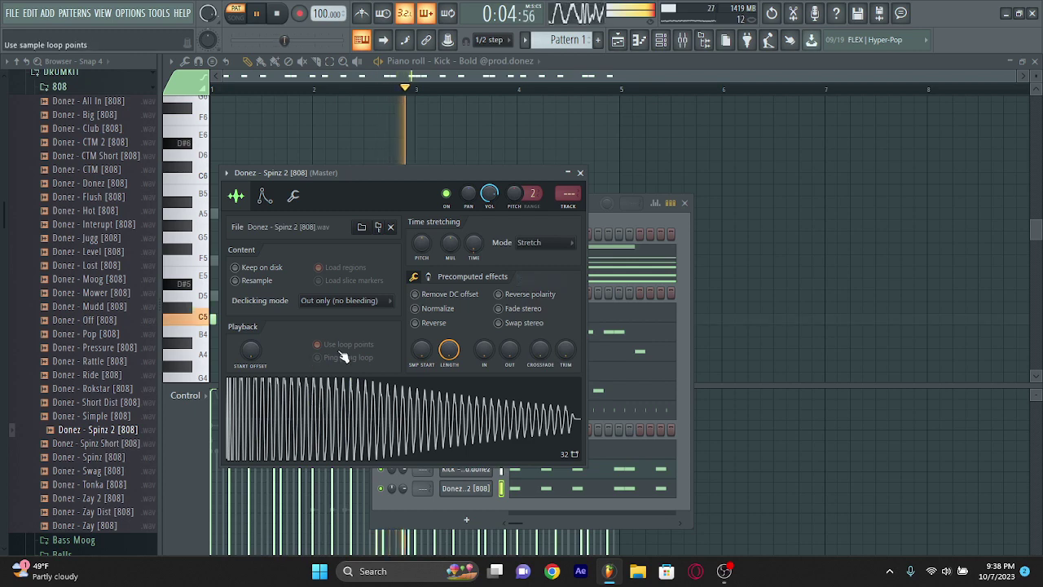
pyautogui.moveTo(515, 351)
pyautogui.mouseDown()
pyautogui.moveTo(515, 318)
pyautogui.moveTo(515, 350)
pyautogui.mouseUp()
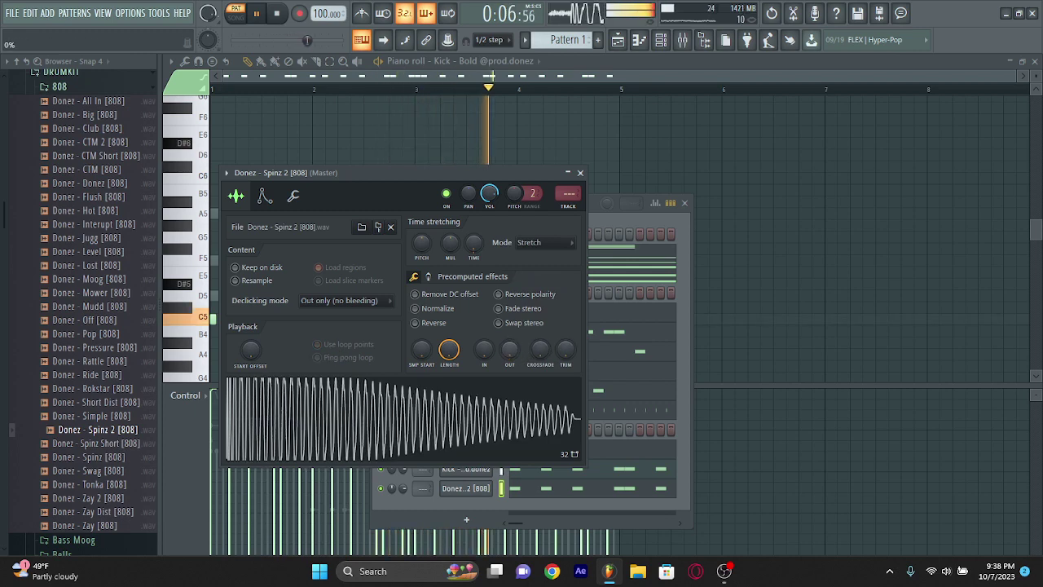
# Enable the 808's volume envelope with maximum hold and zero attack, decay, sustain and release
pyautogui.click(263, 197)
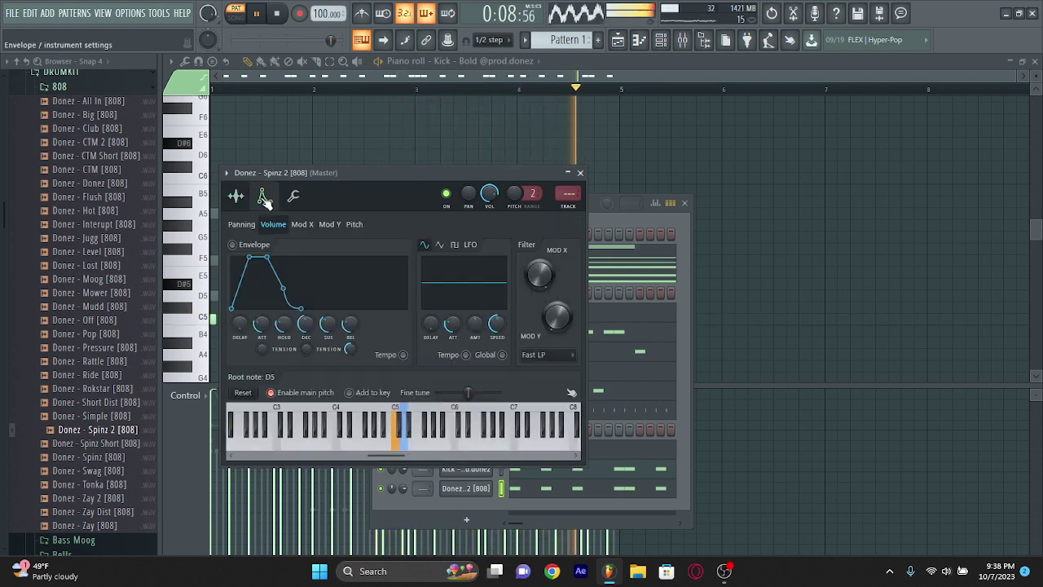
pyautogui.scroll(10, 276, 327)
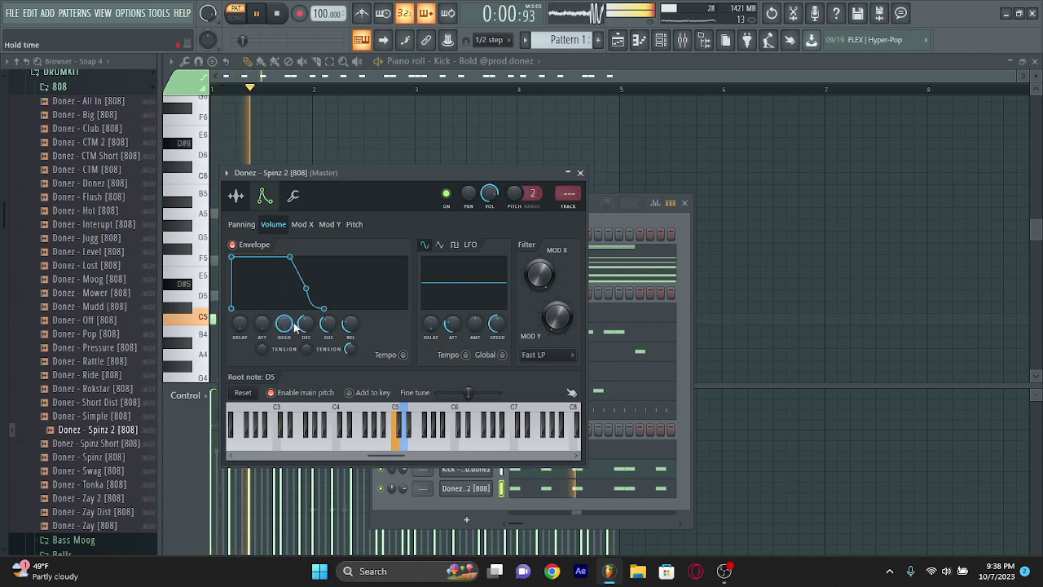
pyautogui.scroll(-10, 306, 324)
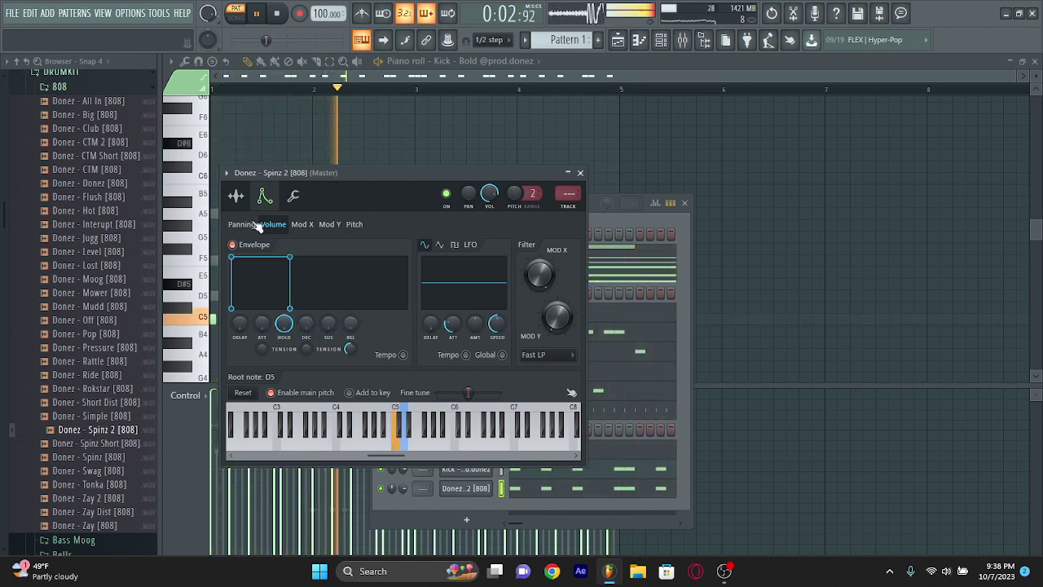
# Shorten the 808 sample's tail with a precomputed fade out and close its channel settings
pyautogui.click(236, 195)
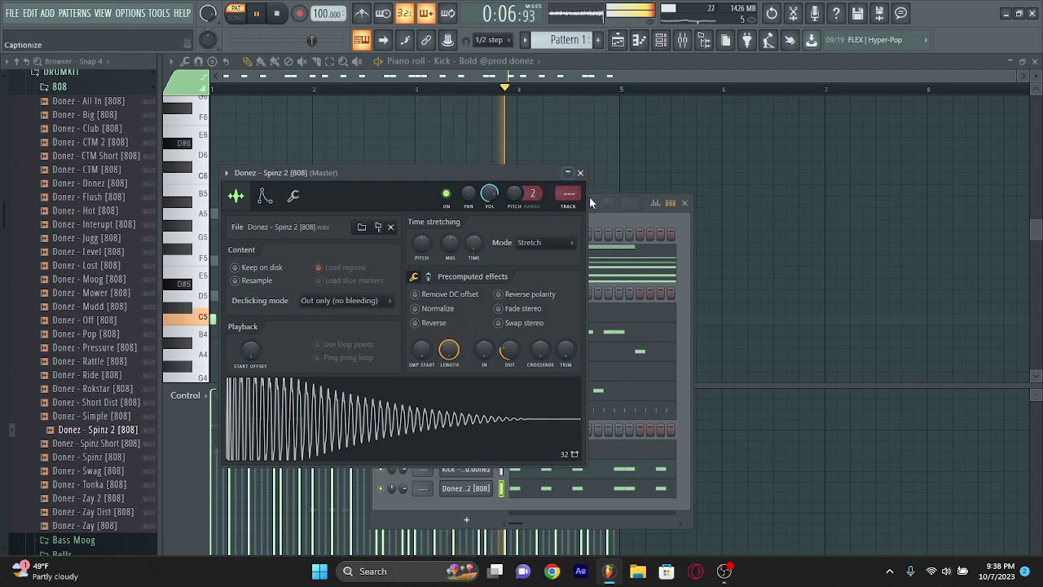
pyautogui.click(264, 196)
pyautogui.click(236, 196)
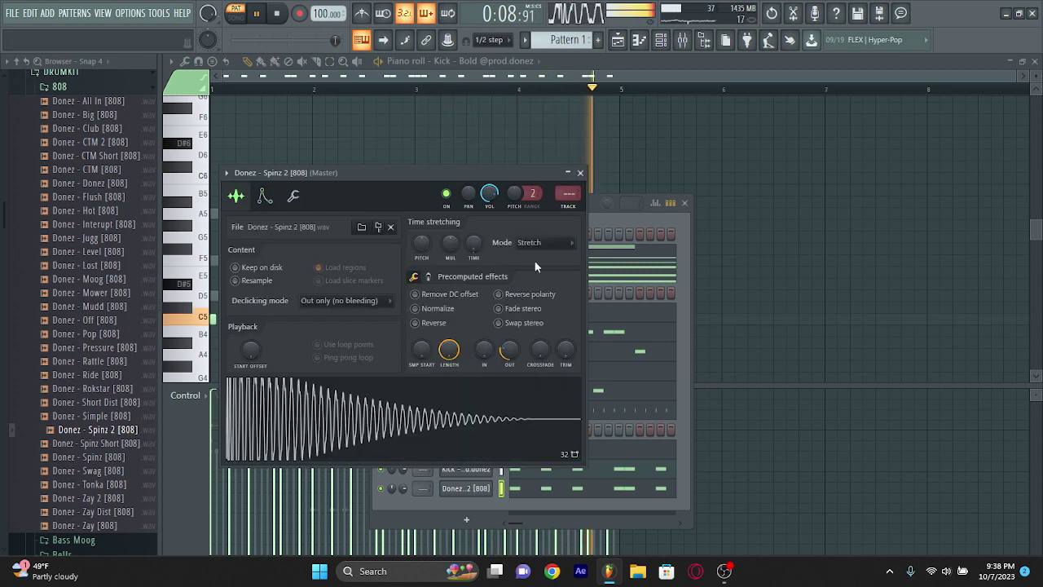
pyautogui.click(580, 173)
# Enable Cut itself on the Donez - Spinz 2 [808] channel and assign it to a new instrument track
pyautogui.rightClick(471, 488)
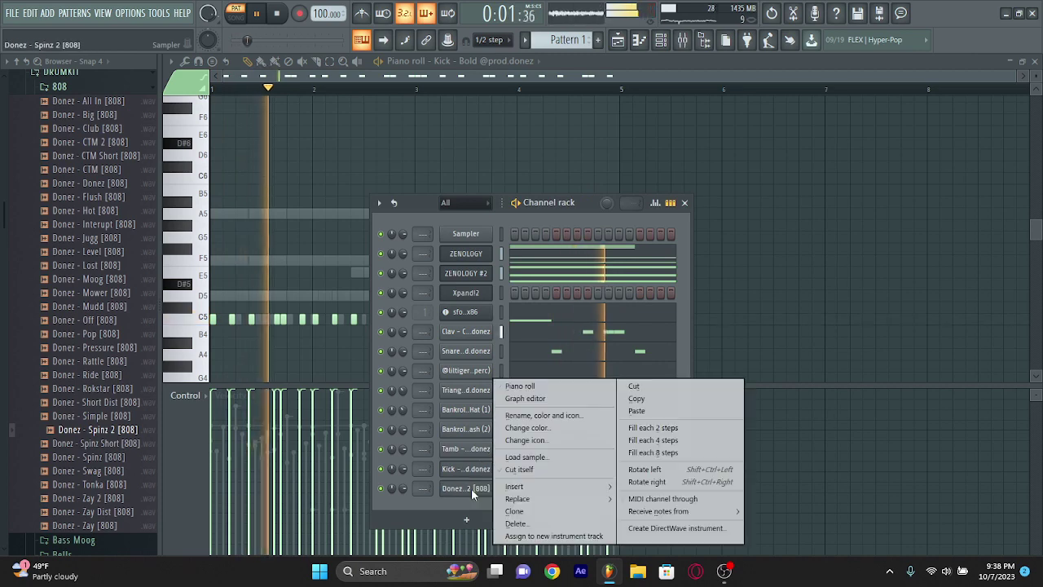
pyautogui.click(511, 471)
pyautogui.rightClick(467, 494)
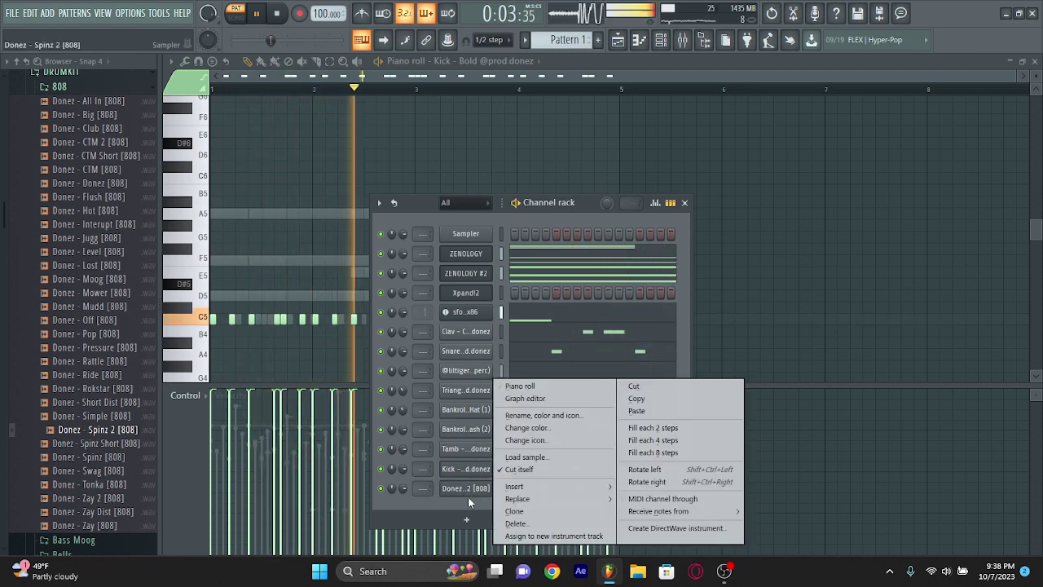
pyautogui.click(522, 537)
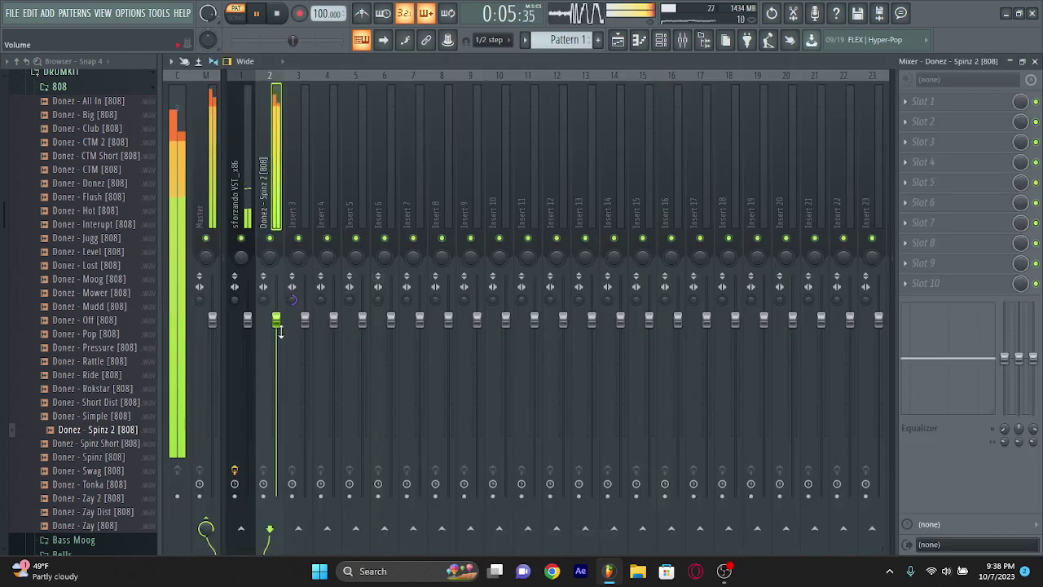
# Add Fruity Soft Clipper to slot 10 of the Master track
pyautogui.click(916, 122)
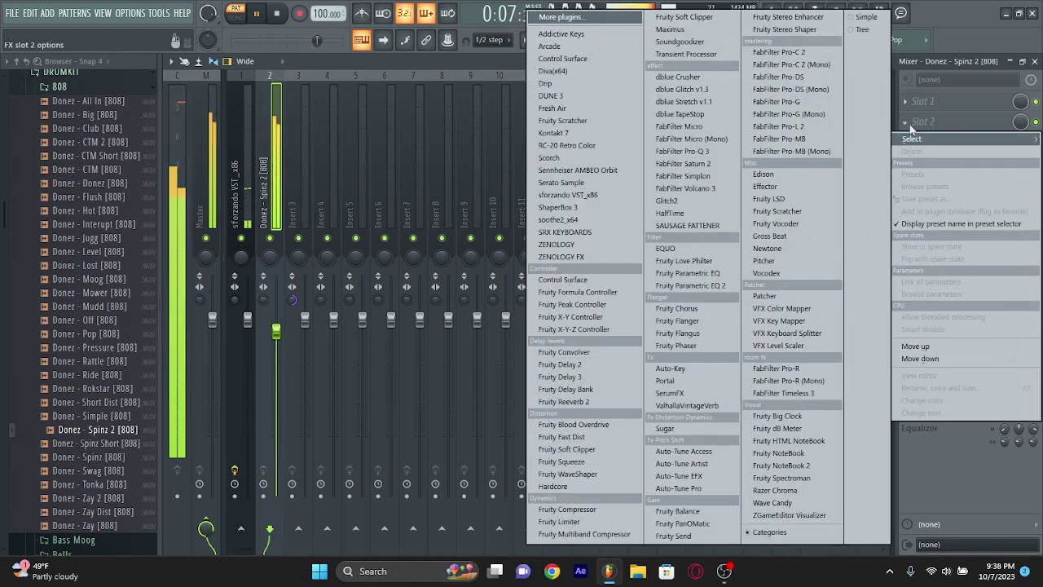
pyautogui.click(915, 126)
pyautogui.click(208, 192)
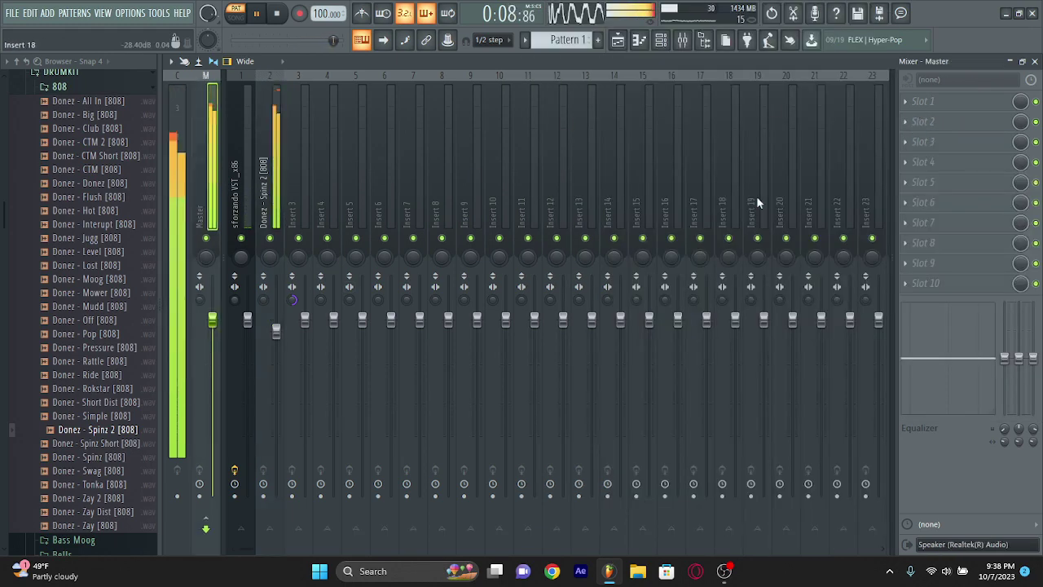
pyautogui.click(929, 287)
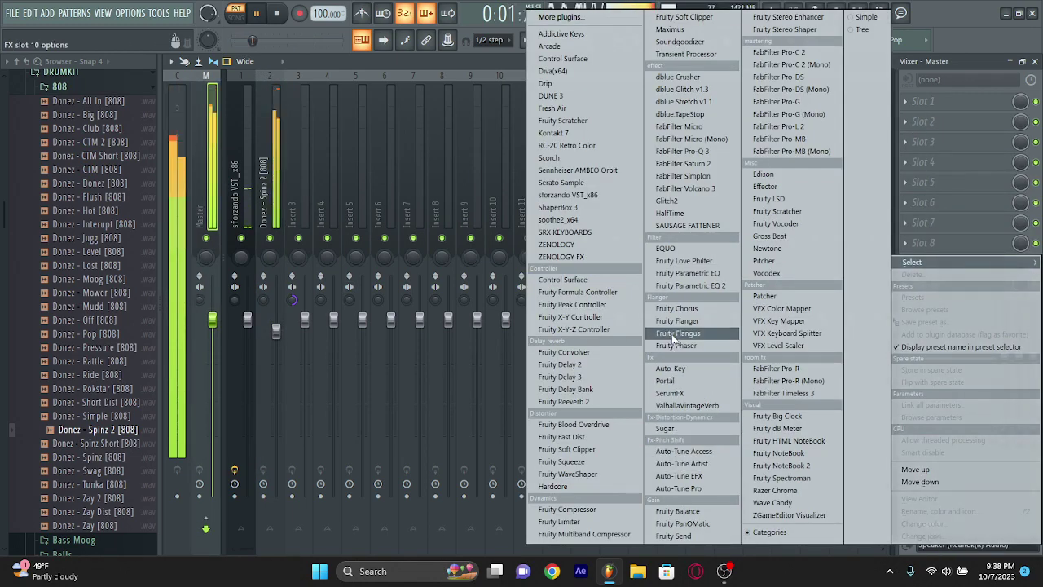
pyautogui.click(566, 448)
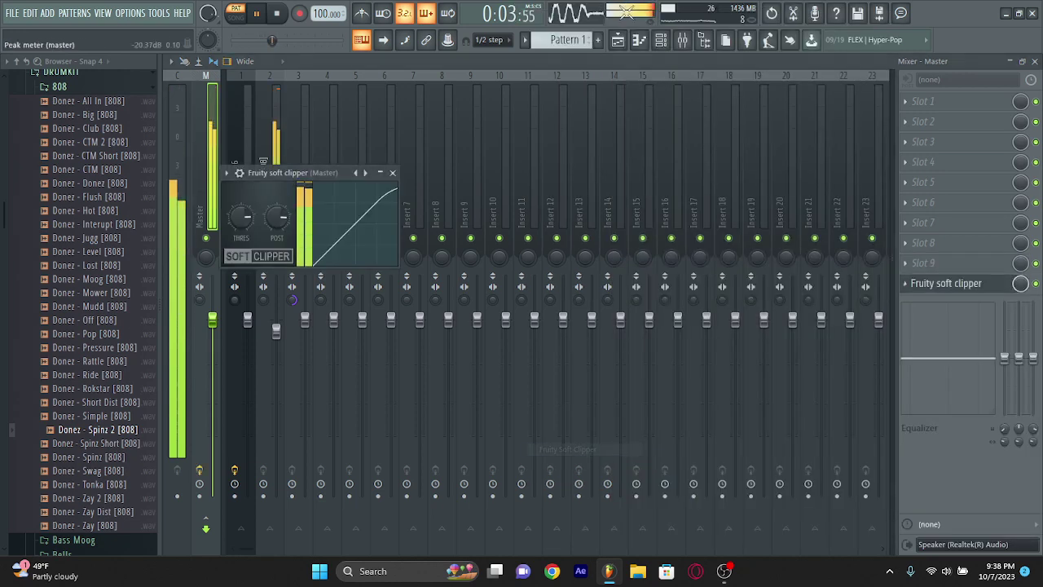
# Transpose all notes of the Donez - Spinz 2 [808] channel up two semitones to D5
pyautogui.press('F7')
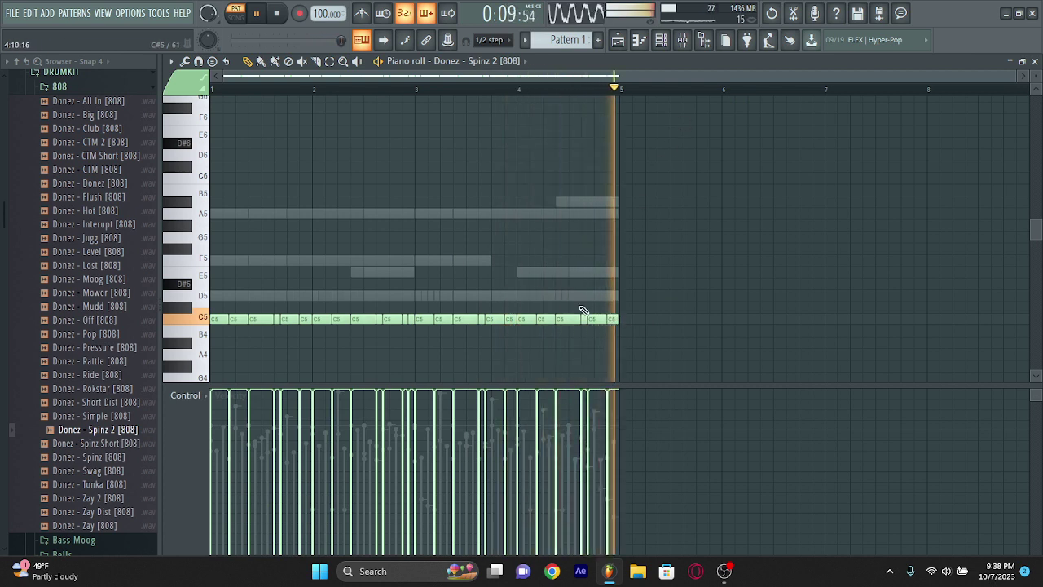
pyautogui.hotkey('shift', 'Up')
pyautogui.hotkey('shift', 'Up')
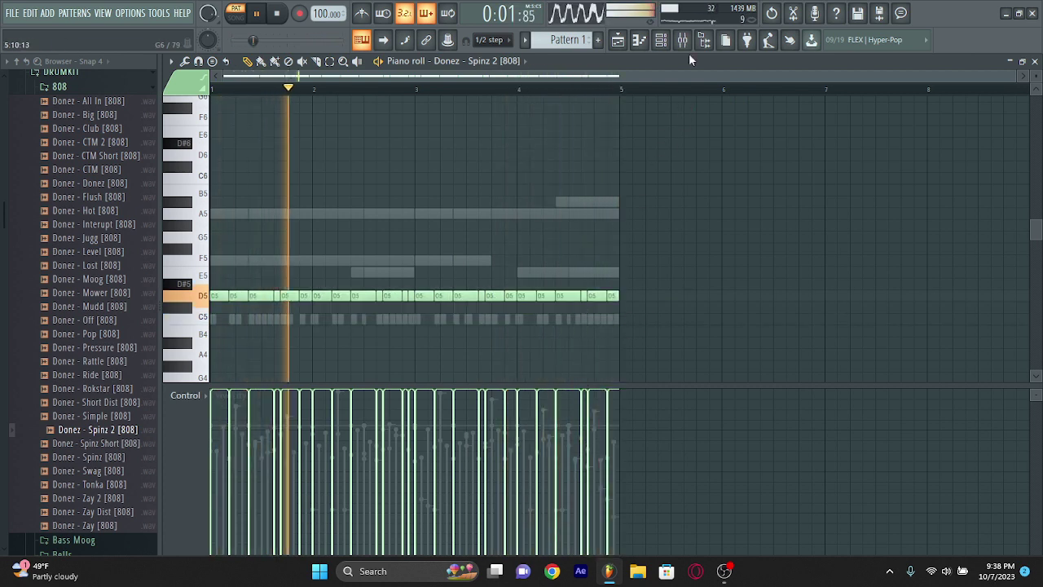
# Mute the kick channel and lower the volume of the Donez - Spinz 2 [808] mixer track
pyautogui.press('F6')
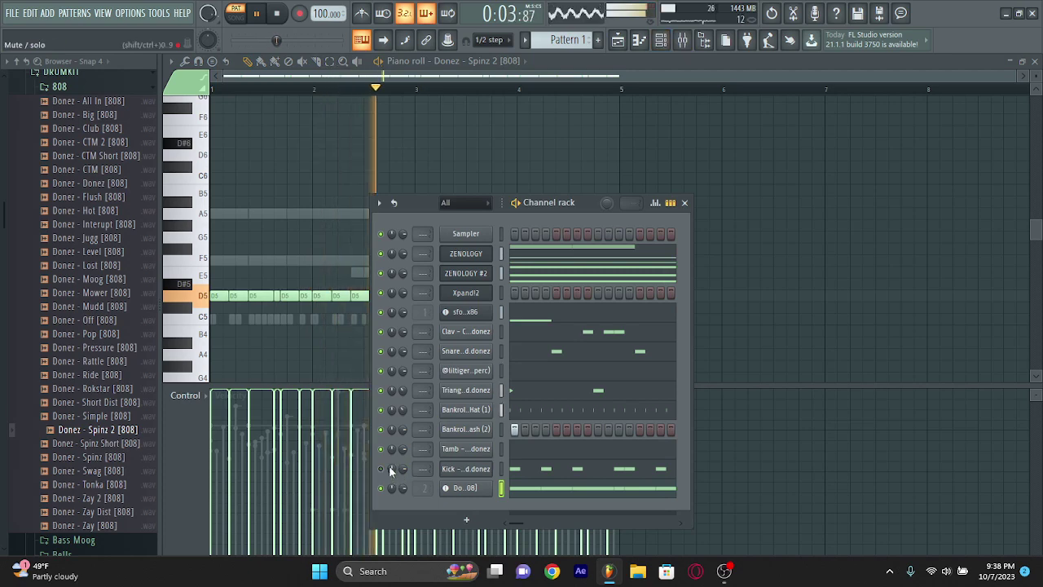
pyautogui.click(682, 44)
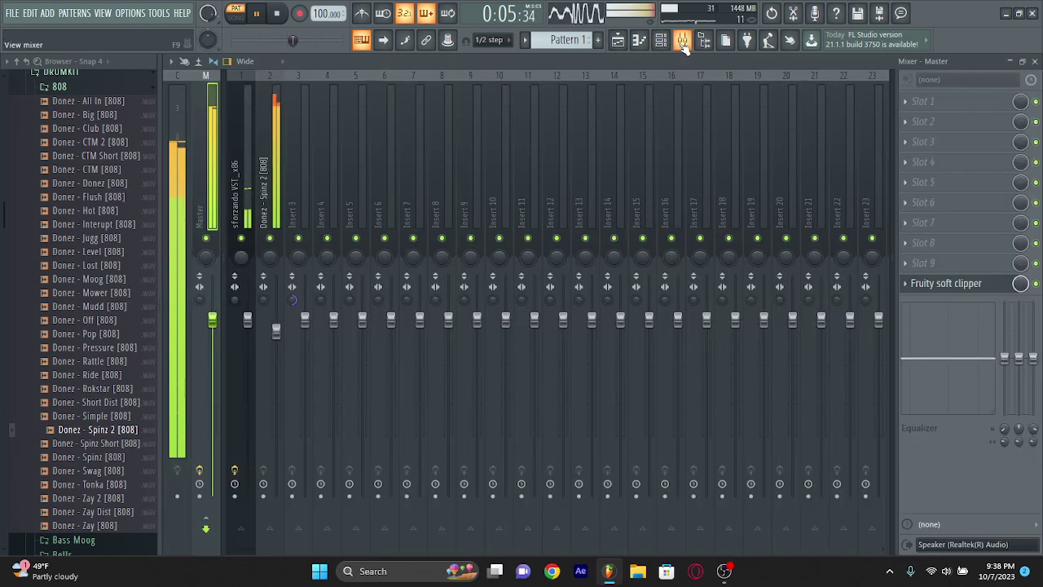
pyautogui.click(281, 158)
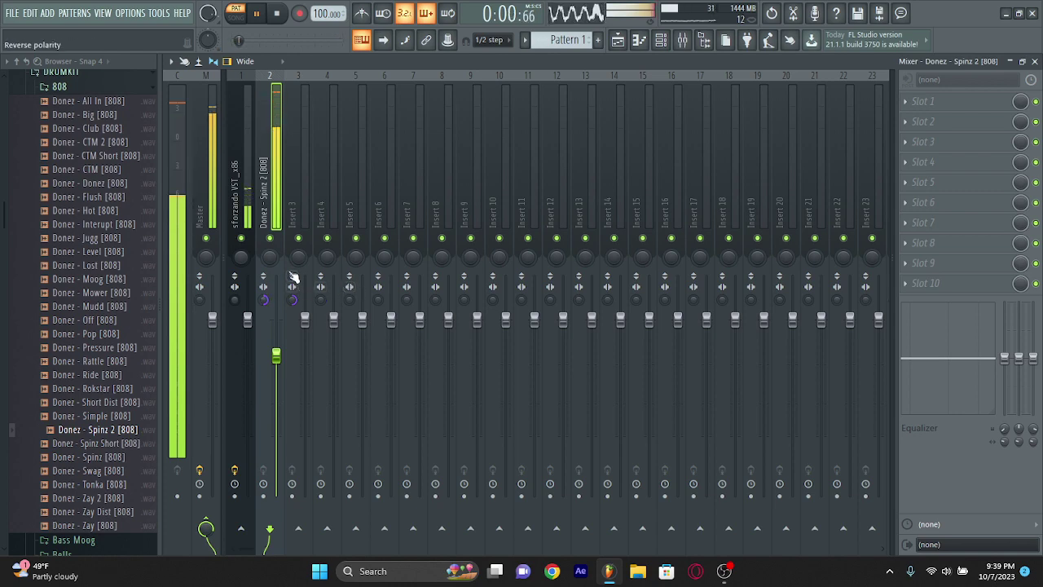
# Delete the unused Sampler channel and select all remaining channels
pyautogui.click(661, 40)
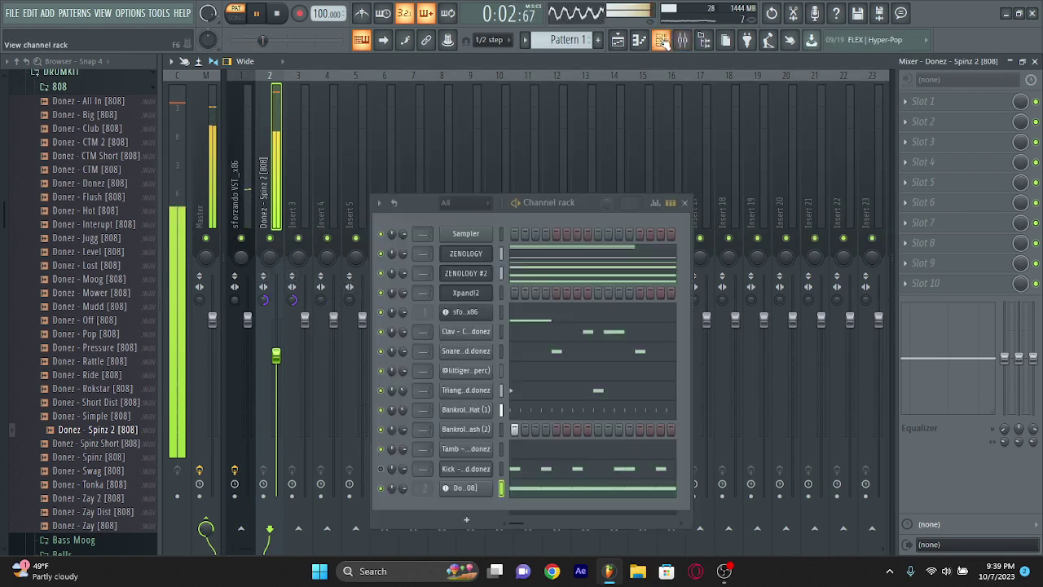
pyautogui.rightClick(485, 234)
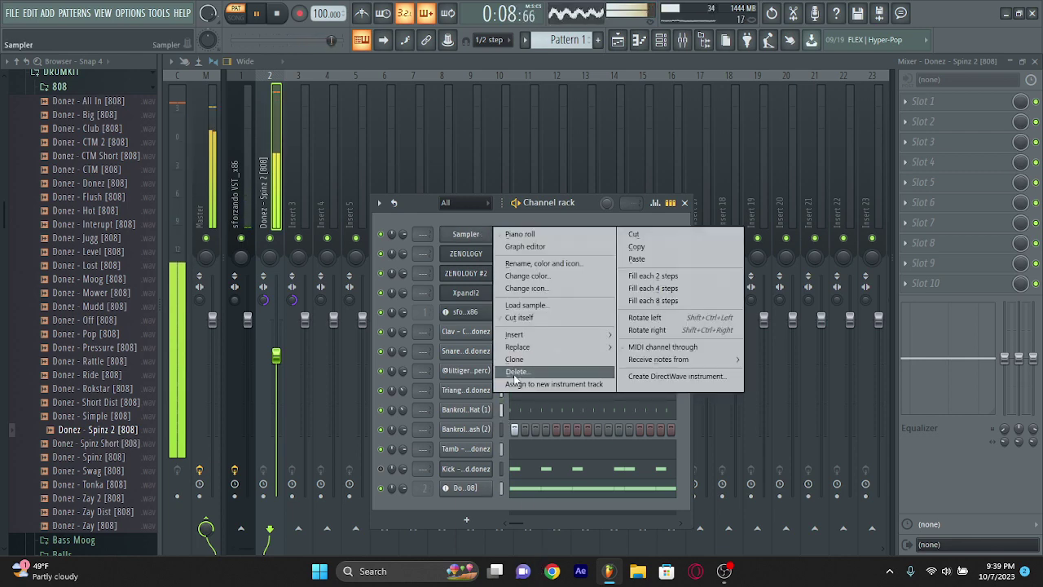
pyautogui.click(517, 428)
pyautogui.click(601, 321)
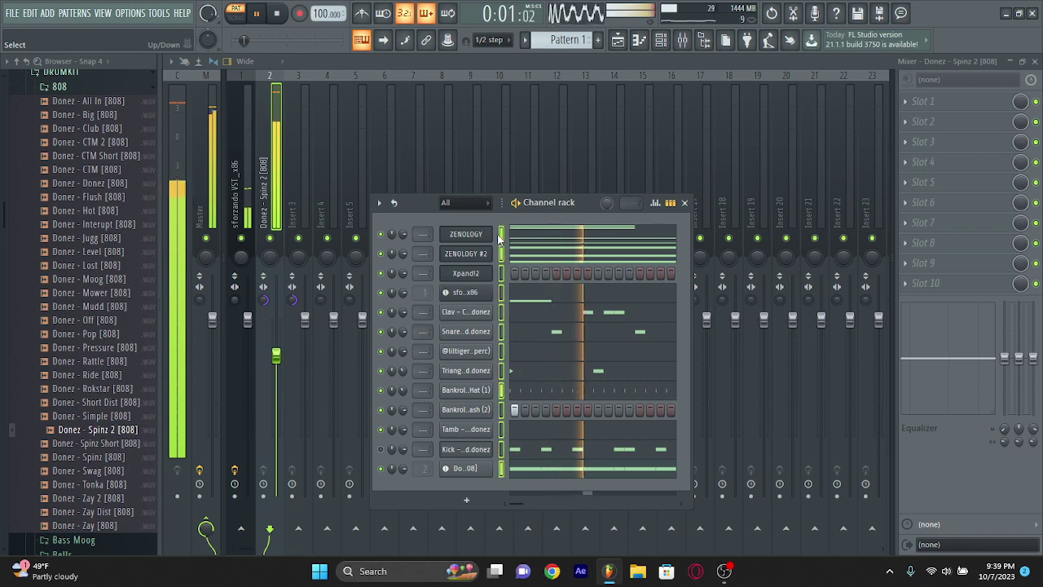
# Route the selected channels to consecutive mixer tracks starting from track 1
pyautogui.click(295, 184)
pyautogui.rightClick(295, 184)
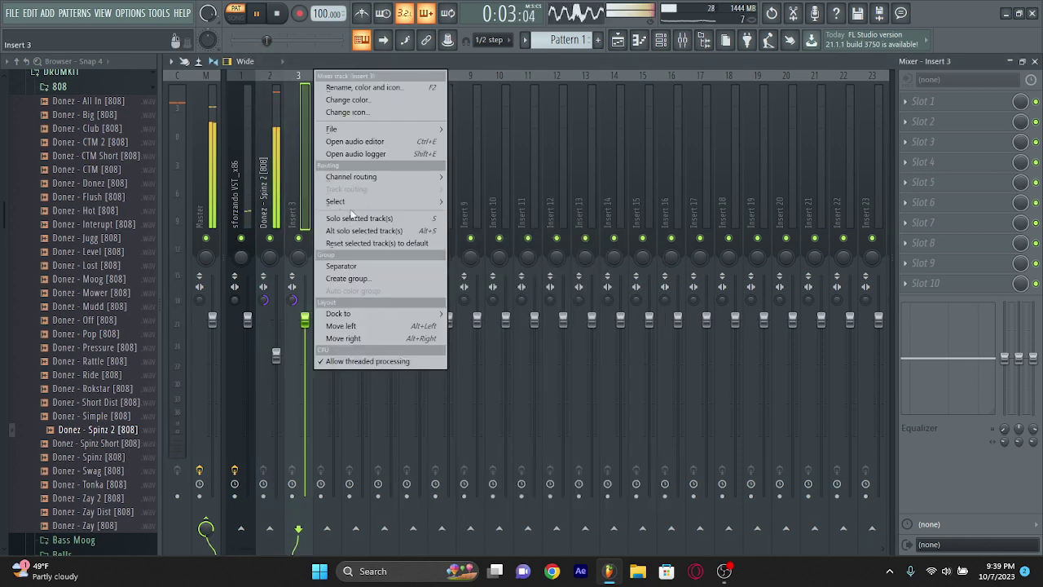
pyautogui.click(241, 140)
pyautogui.rightClick(241, 140)
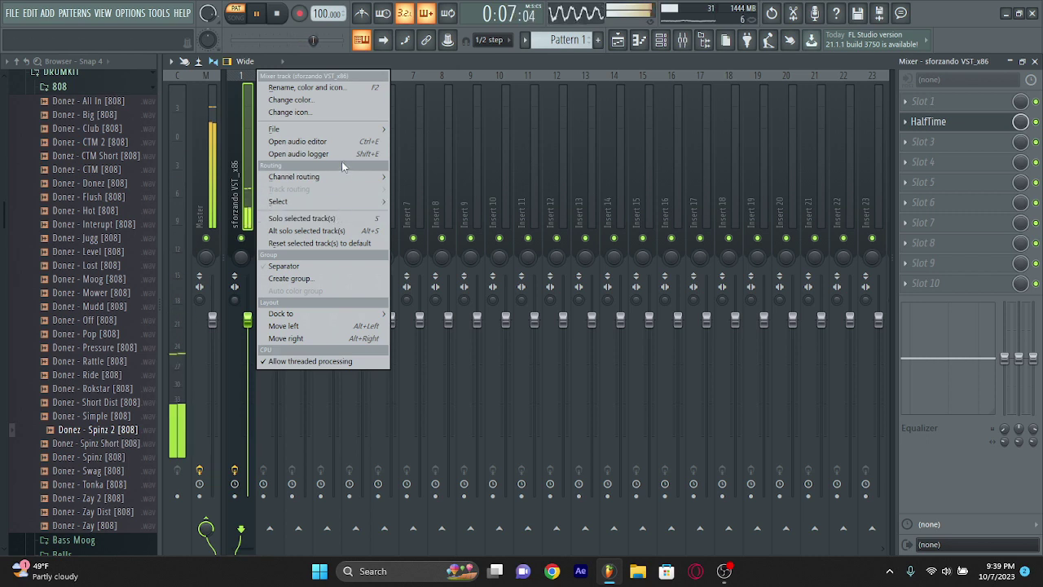
pyautogui.moveTo(338, 178)
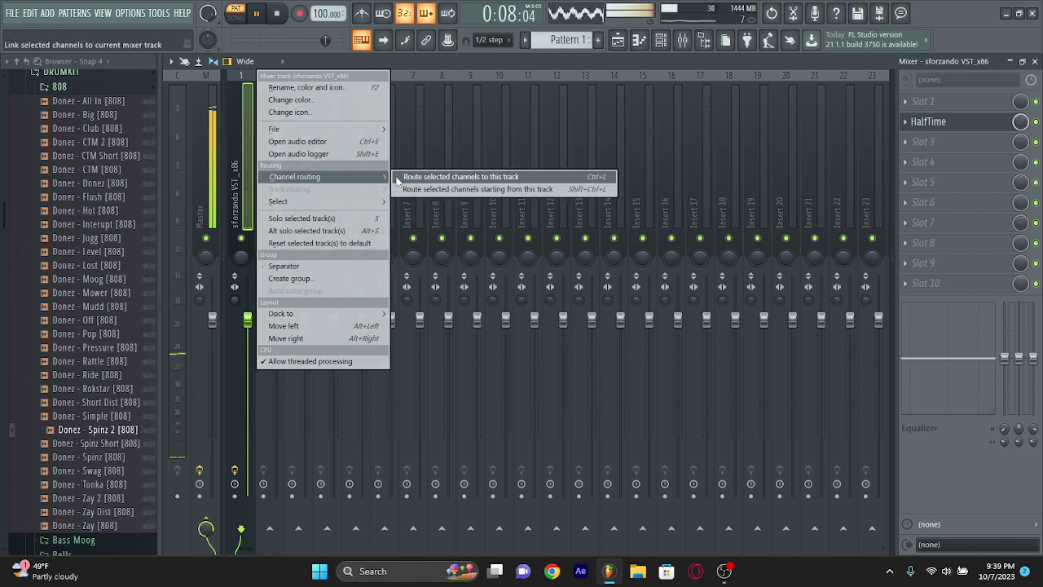
pyautogui.click(464, 189)
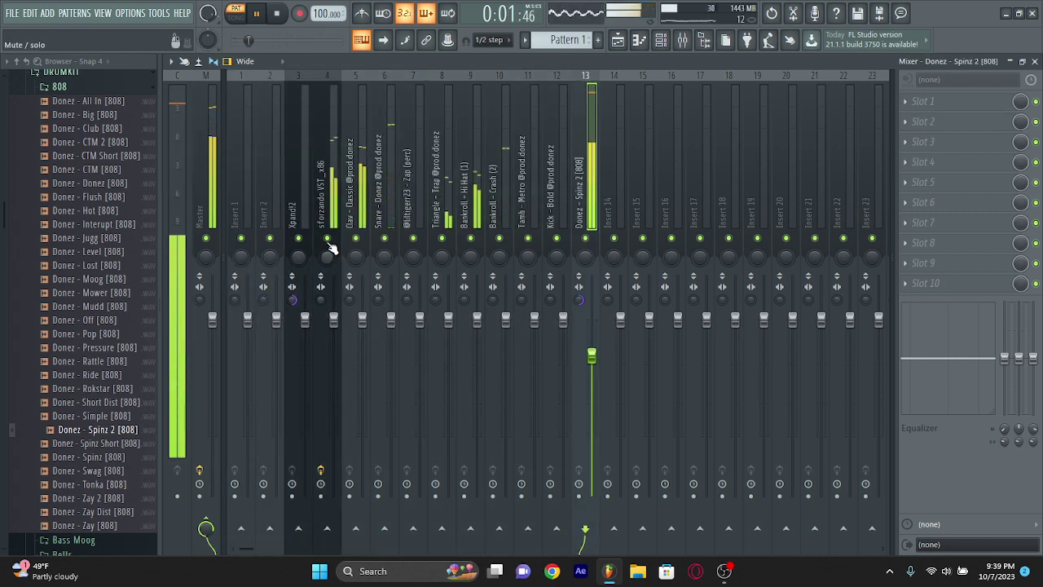
# Solo the sforzando VST_x86 and Clav mixer tracks and compare the track assignments in the channel rack
pyautogui.rightClick(327, 238)
pyautogui.click(355, 224)
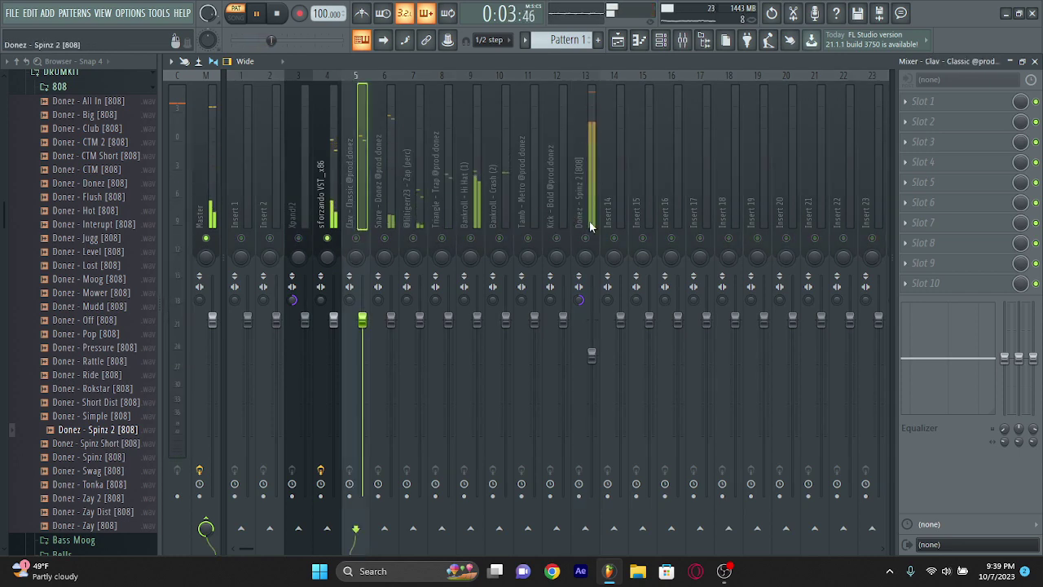
pyautogui.rightClick(337, 242)
pyautogui.click(330, 188)
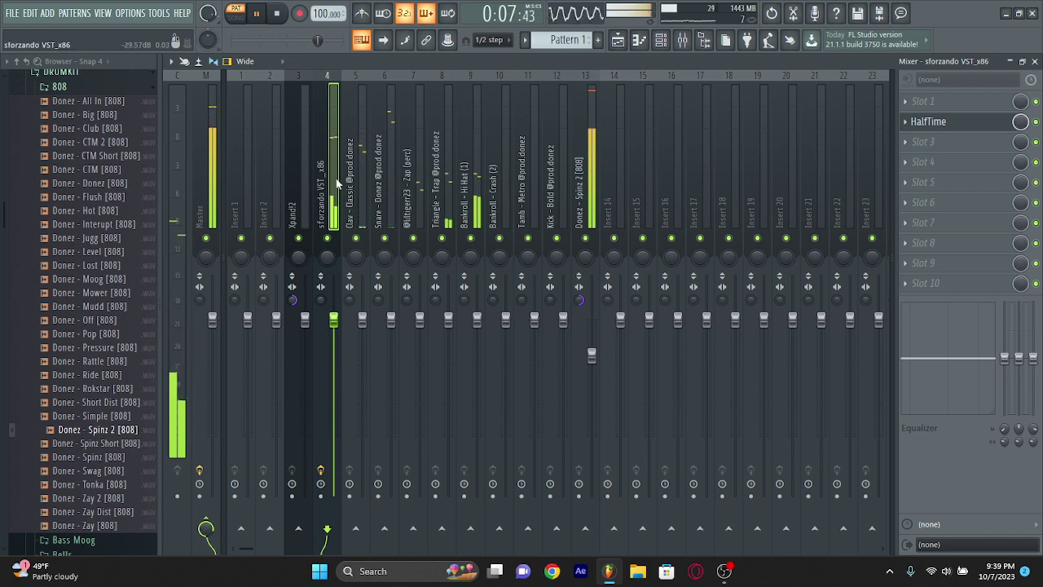
pyautogui.click(298, 230)
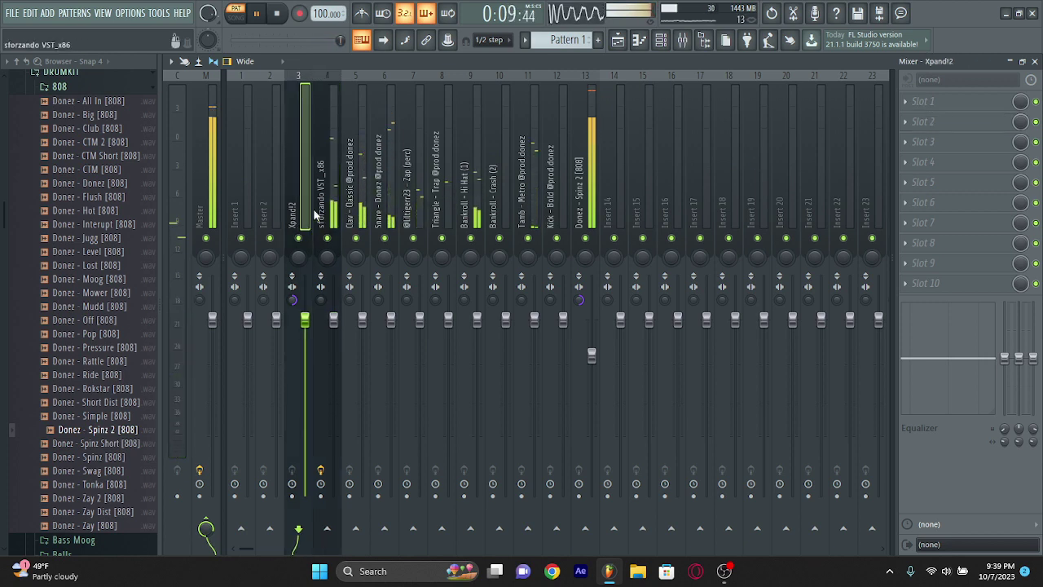
pyautogui.rightClick(356, 240)
pyautogui.click(662, 40)
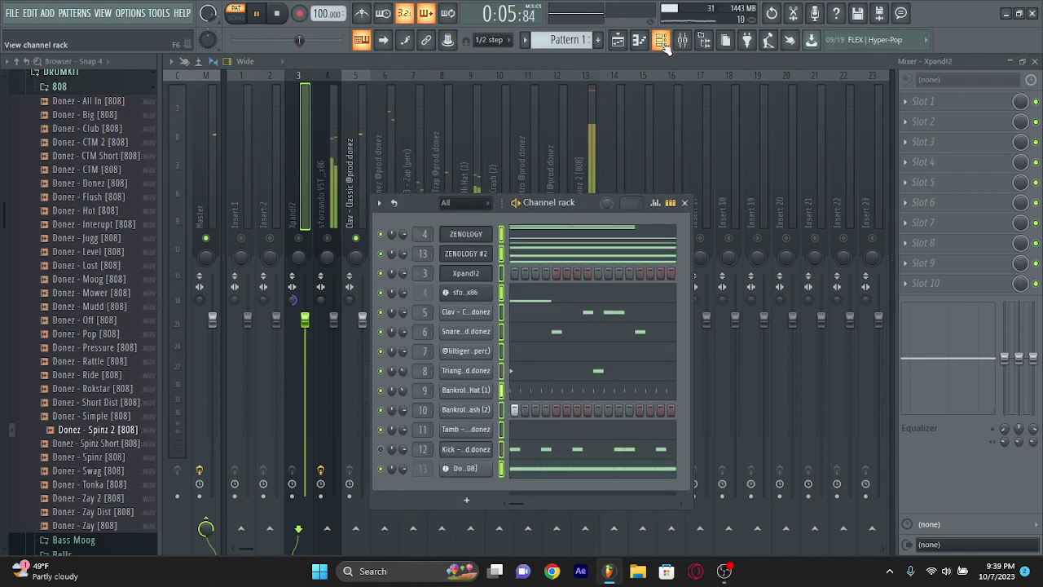
pyautogui.click(662, 44)
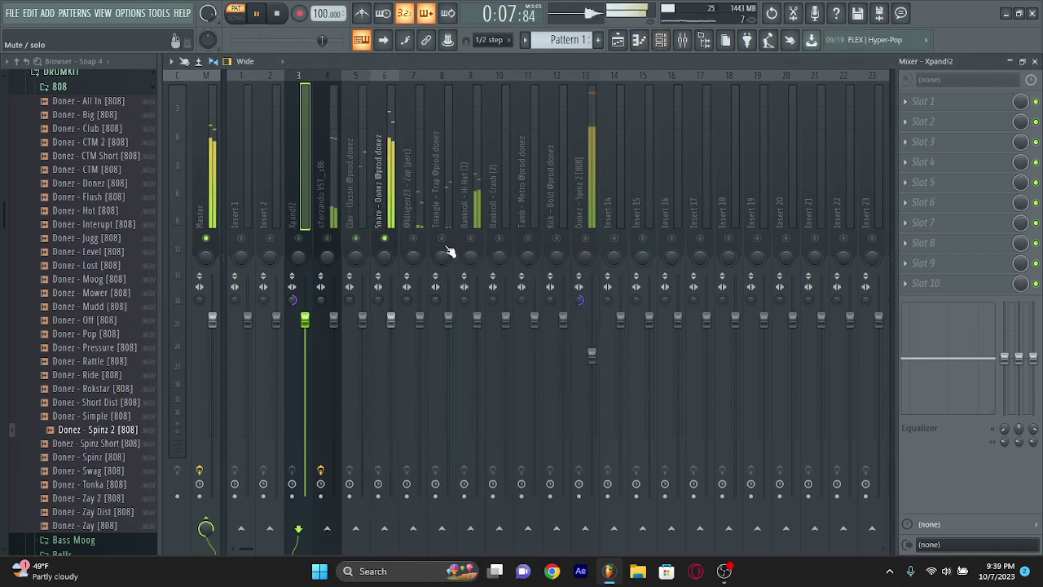
# Solo the Zap and Triangle tracks in turn, restore full playback and go through mixer tracks 1 to 8
pyautogui.rightClick(413, 238)
pyautogui.rightClick(441, 239)
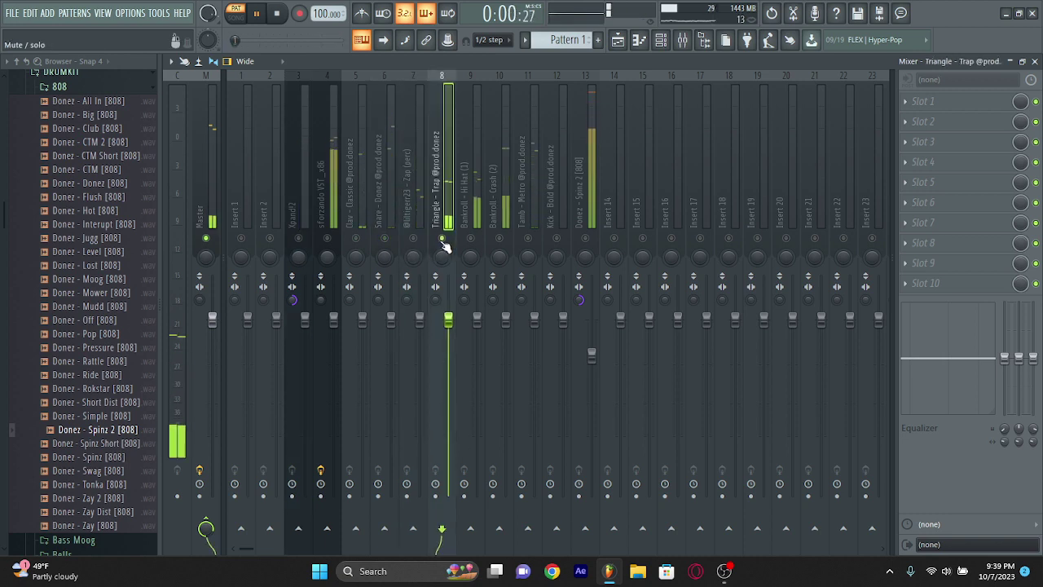
pyautogui.rightClick(442, 239)
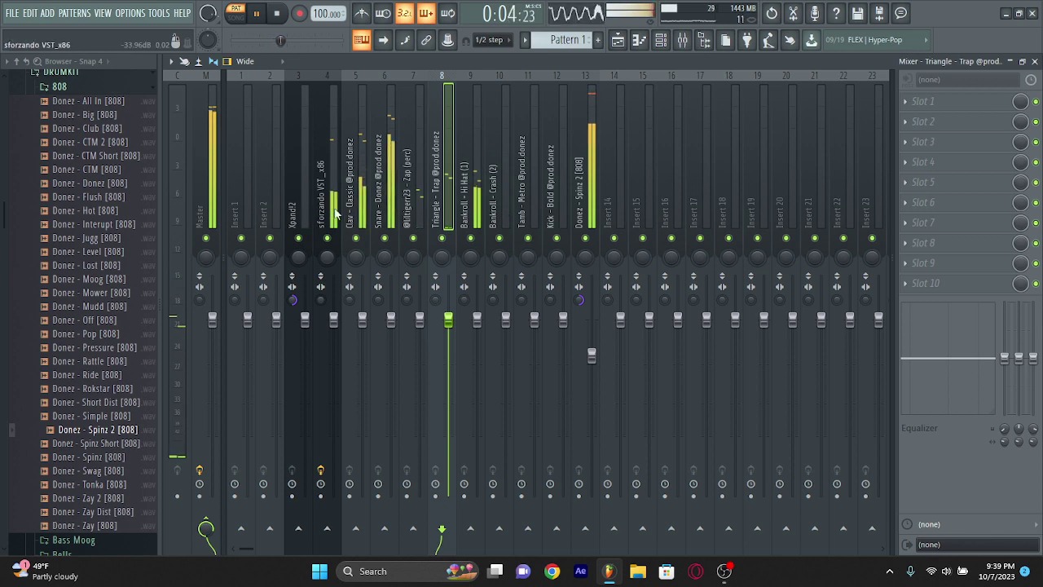
pyautogui.click(245, 208)
pyautogui.click(272, 216)
pyautogui.click(300, 217)
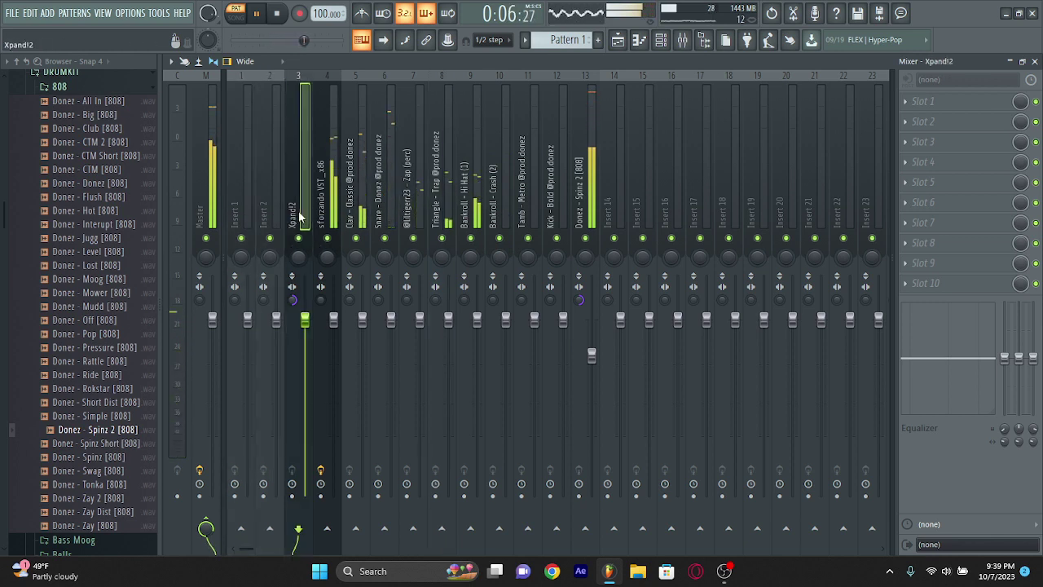
pyautogui.click(328, 218)
pyautogui.click(356, 220)
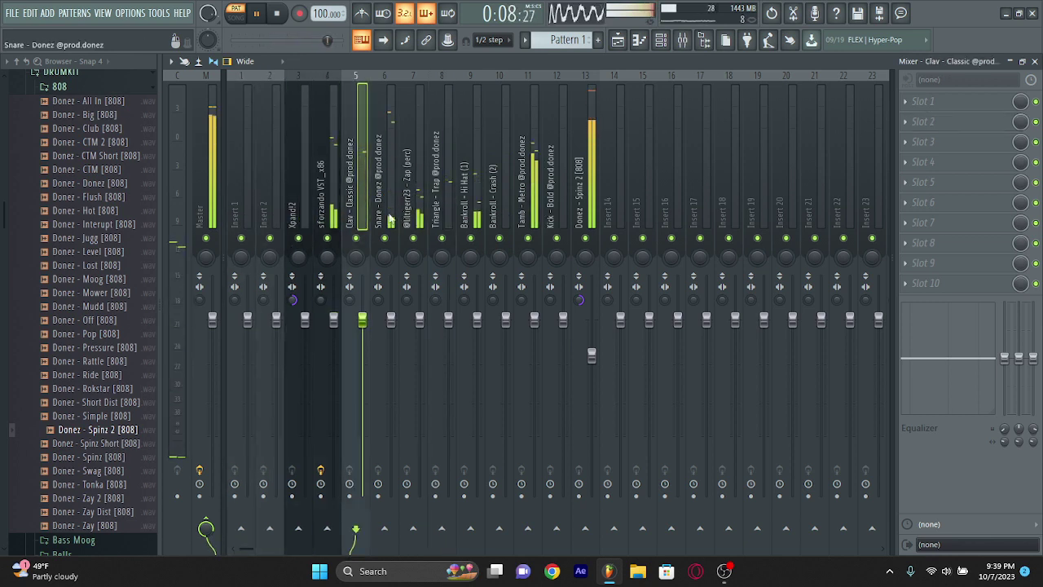
pyautogui.click(409, 220)
pyautogui.click(436, 220)
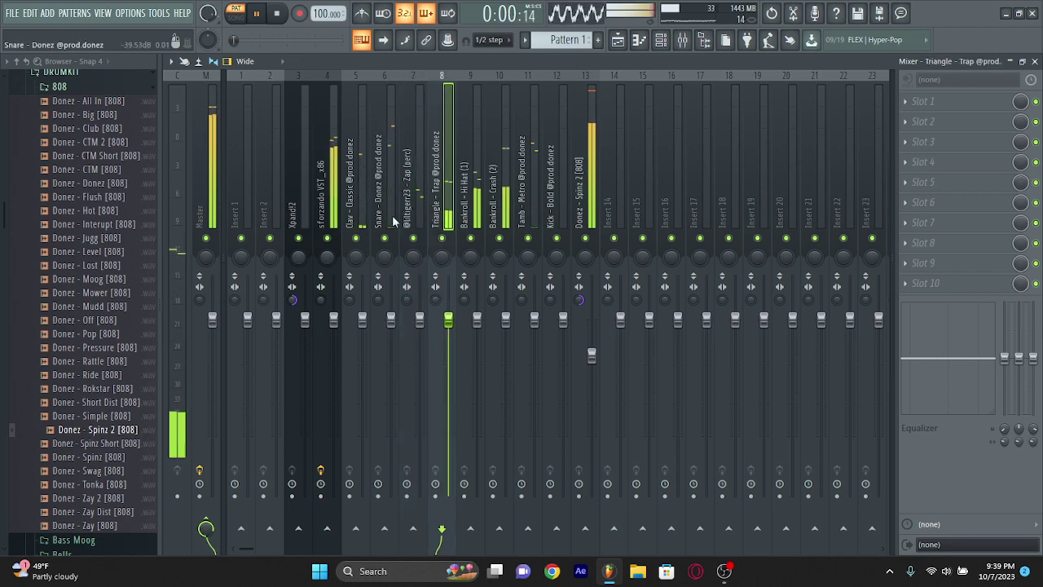
# Solo the sforzando VST_x86 track and reassign ZENOLOGY to mixer track 1 and ZENOLOGY #2 to mixer track 2
pyautogui.rightClick(334, 244)
pyautogui.click(332, 246)
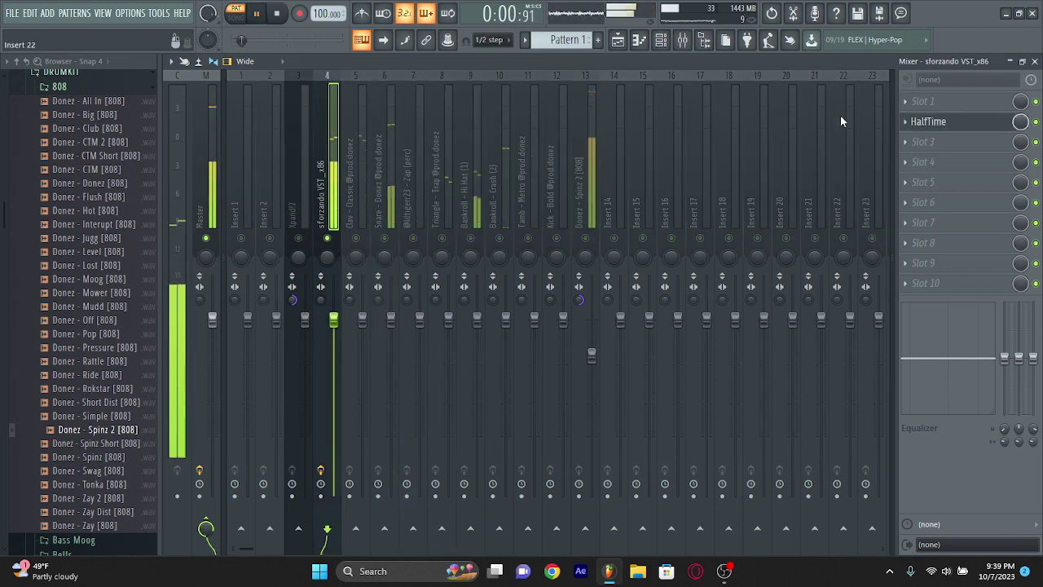
pyautogui.click(665, 46)
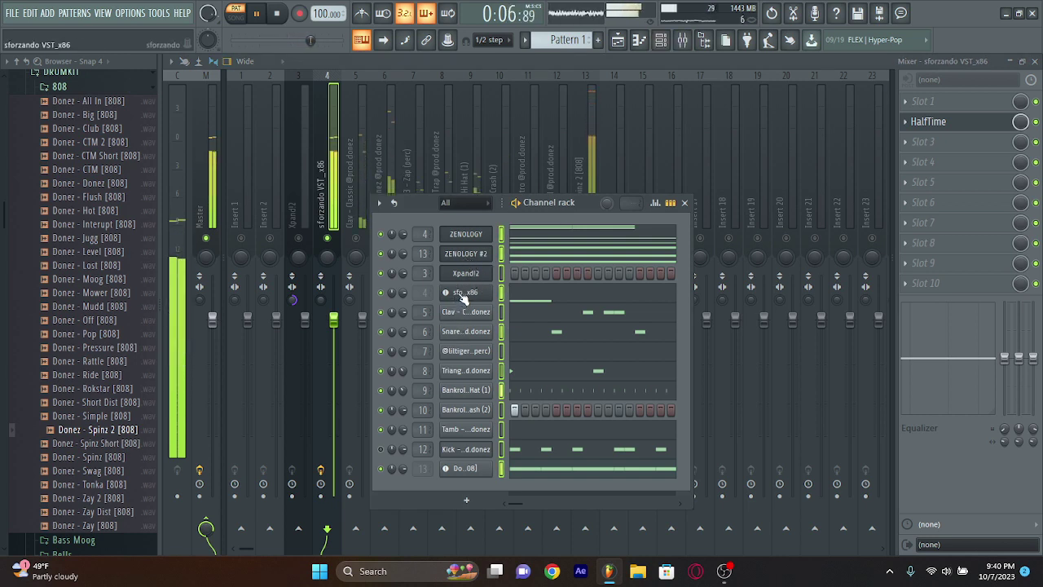
pyautogui.scroll(-2, 424, 234)
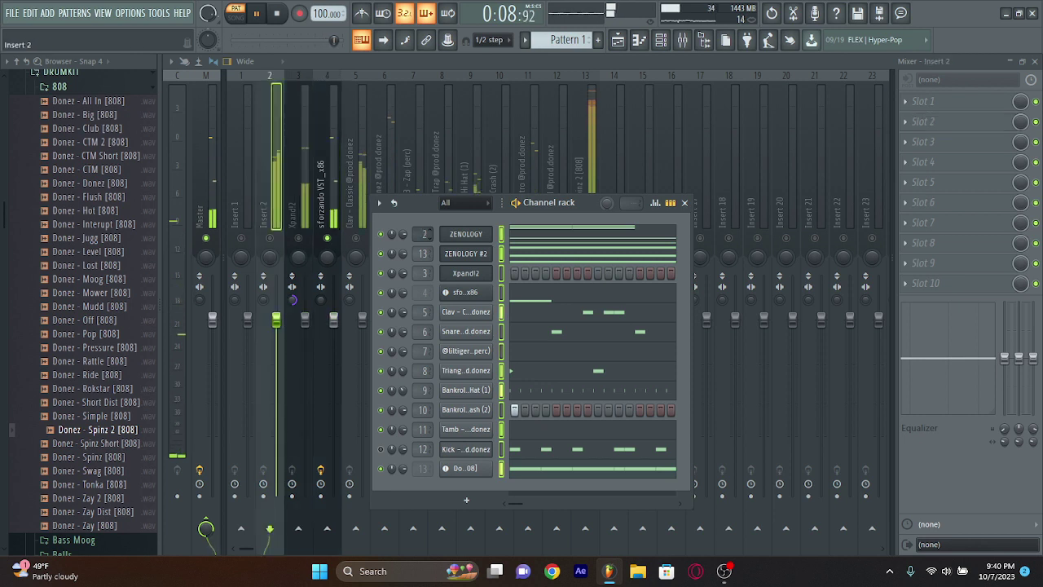
pyautogui.scroll(-1, 424, 234)
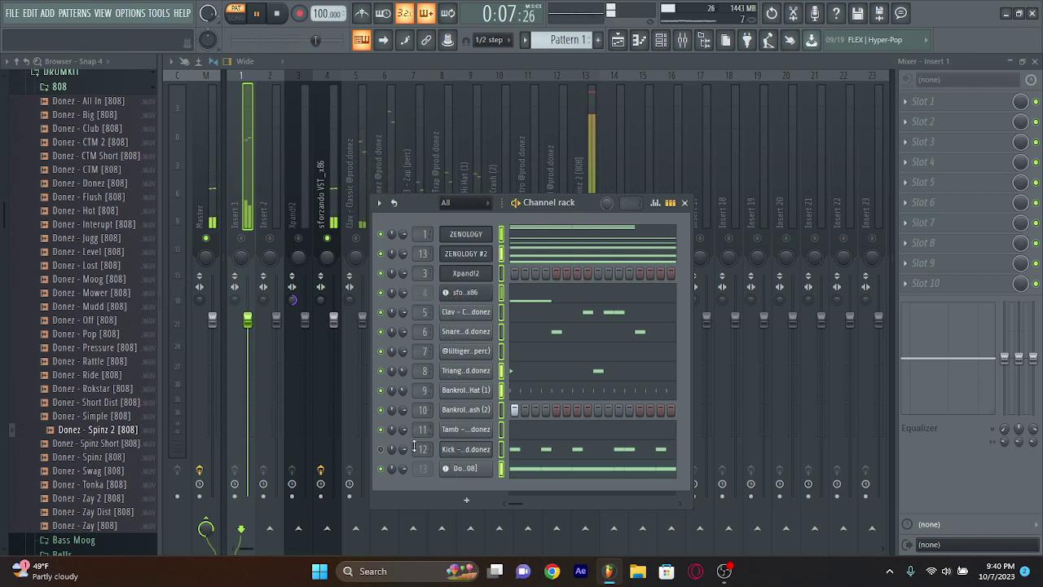
pyautogui.scroll(1, 423, 254)
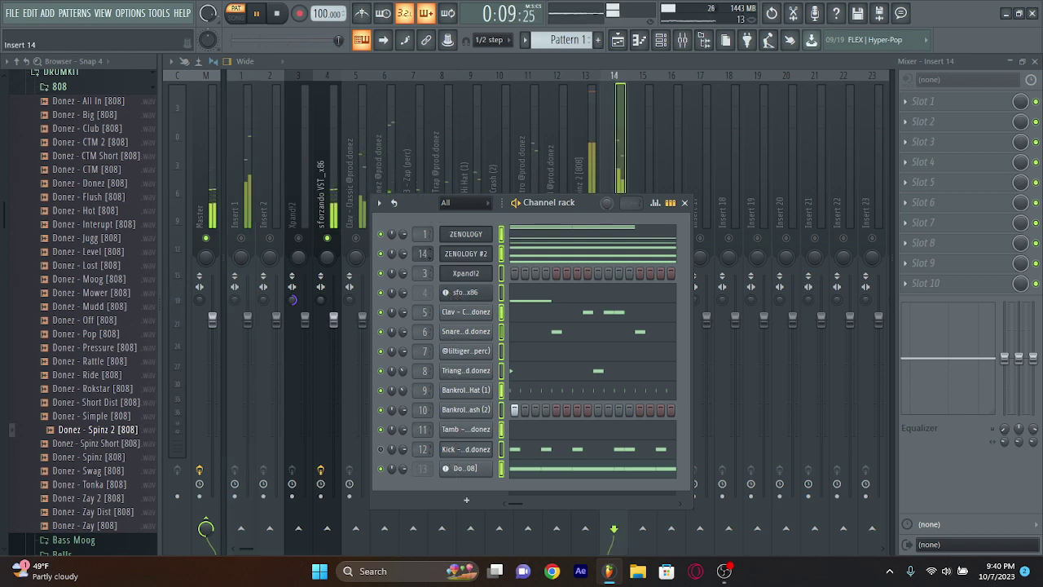
pyautogui.scroll(-14, 424, 253)
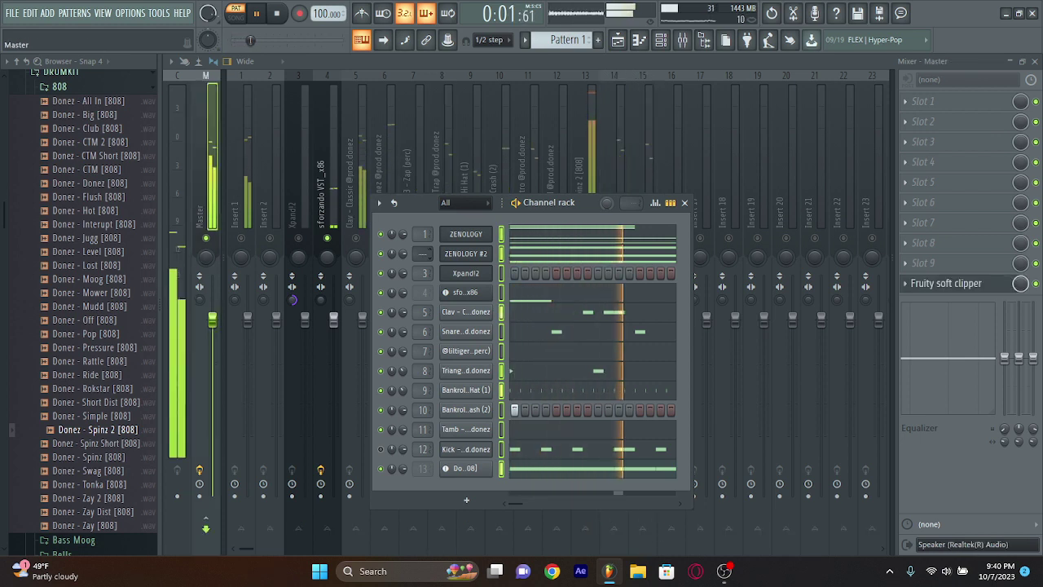
pyautogui.scroll(2, 423, 253)
pyautogui.scroll(-1, 424, 253)
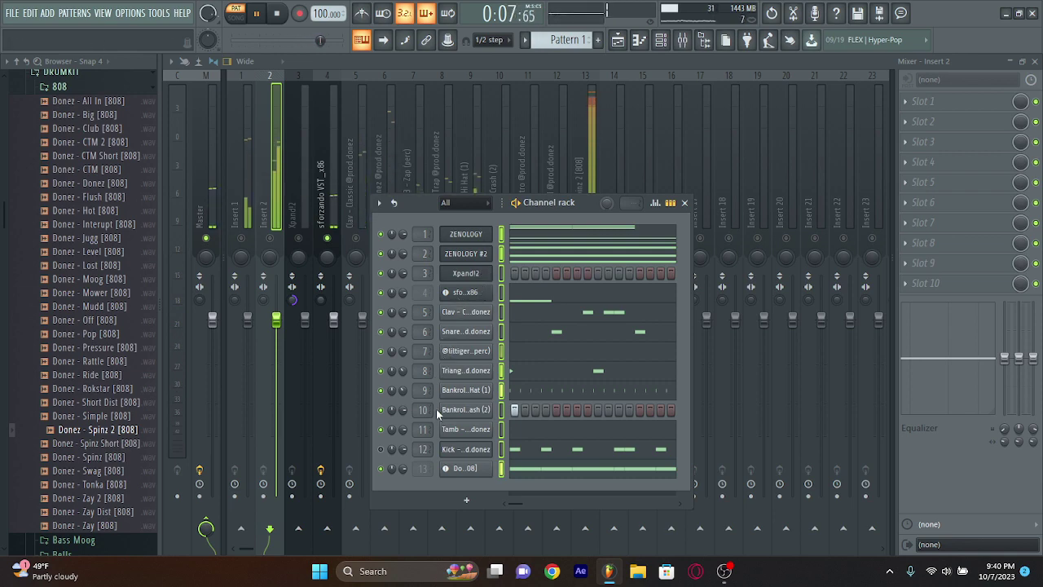
# Select the Xpand!2 mixer track and turn off solo so that all tracks play
pyautogui.click(302, 226)
pyautogui.rightClick(302, 225)
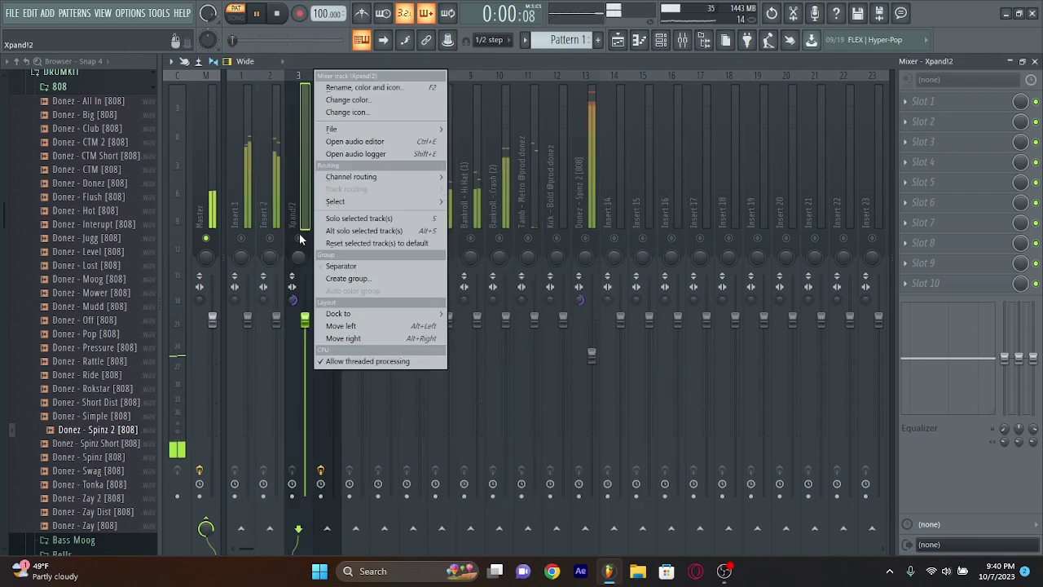
pyautogui.click(302, 240)
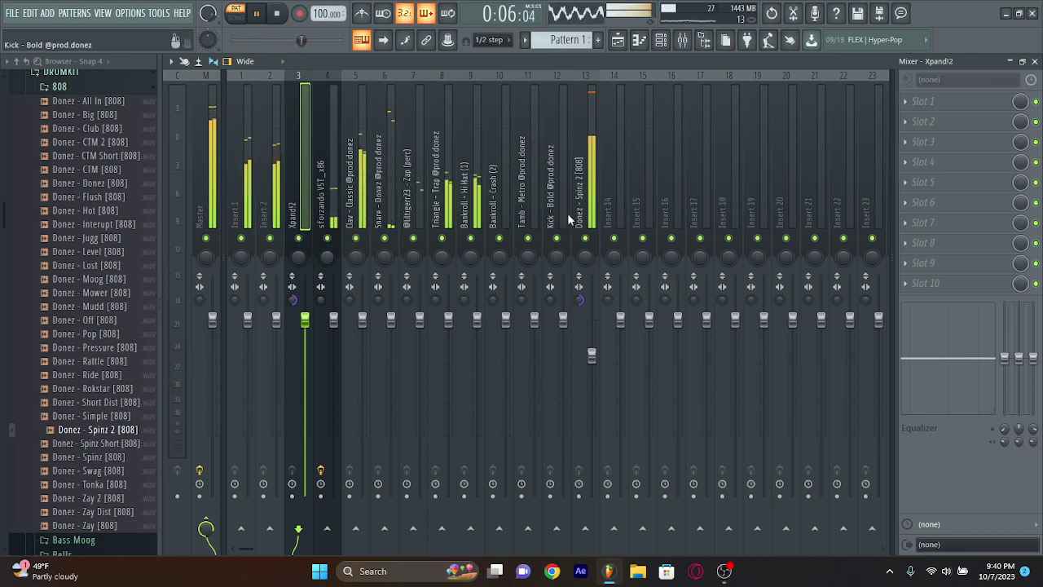
# Lower the low-shelf EQ band to -18 dB on the Insert 1 and Insert 2 mixer tracks
pyautogui.click(594, 187)
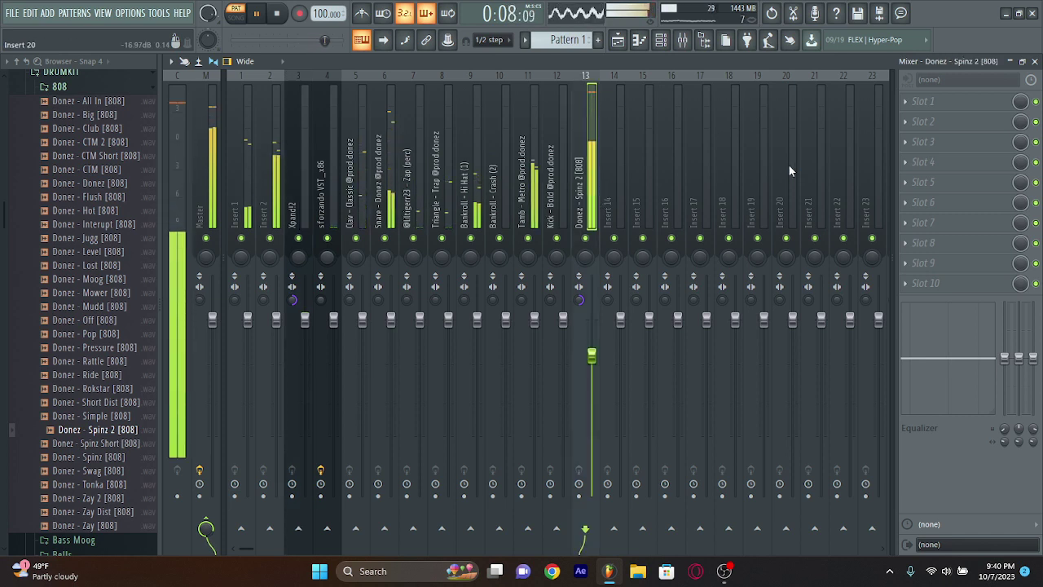
pyautogui.click(247, 187)
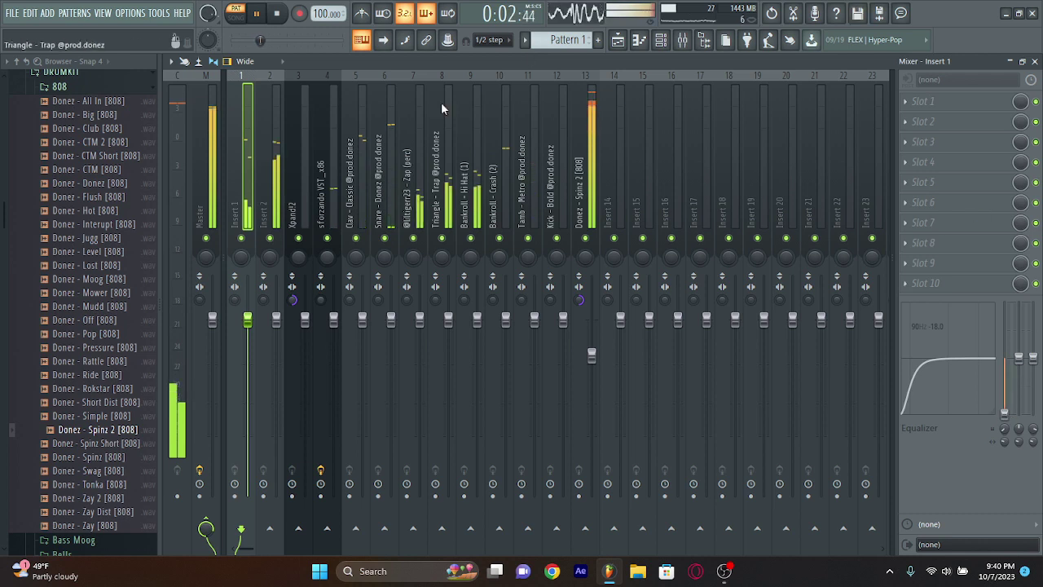
pyautogui.click(261, 178)
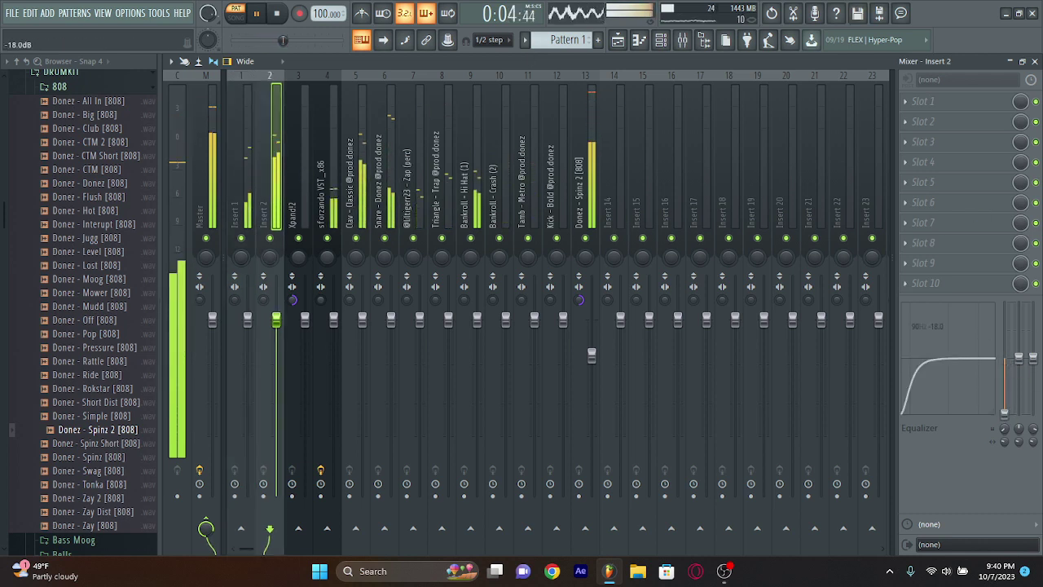
# Go through the Xpand!2, sforzando VST_x86, Clav and Snare mixer tracks to check their equalizers
pyautogui.click(302, 194)
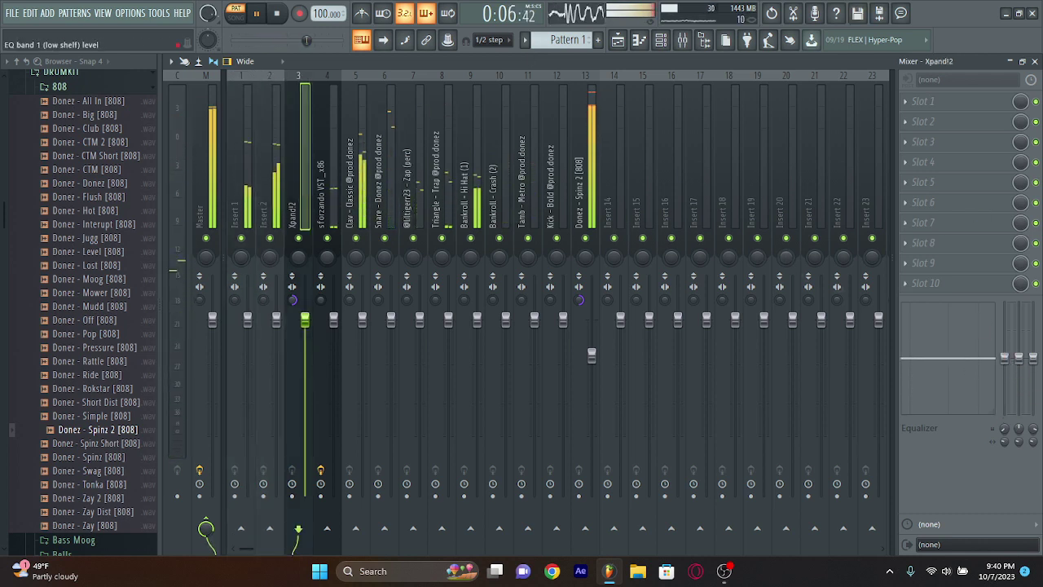
pyautogui.click(334, 174)
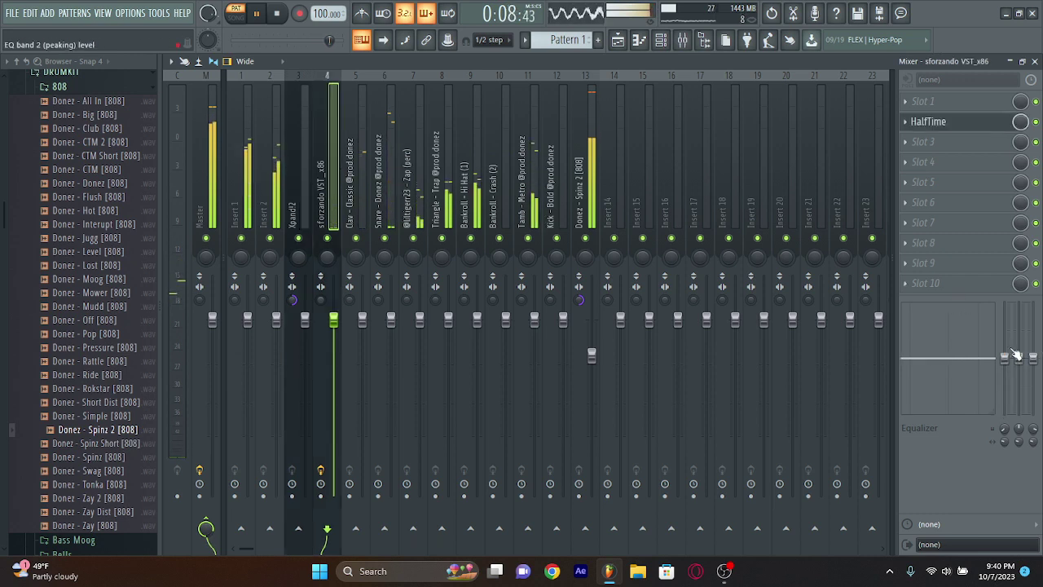
pyautogui.click(359, 163)
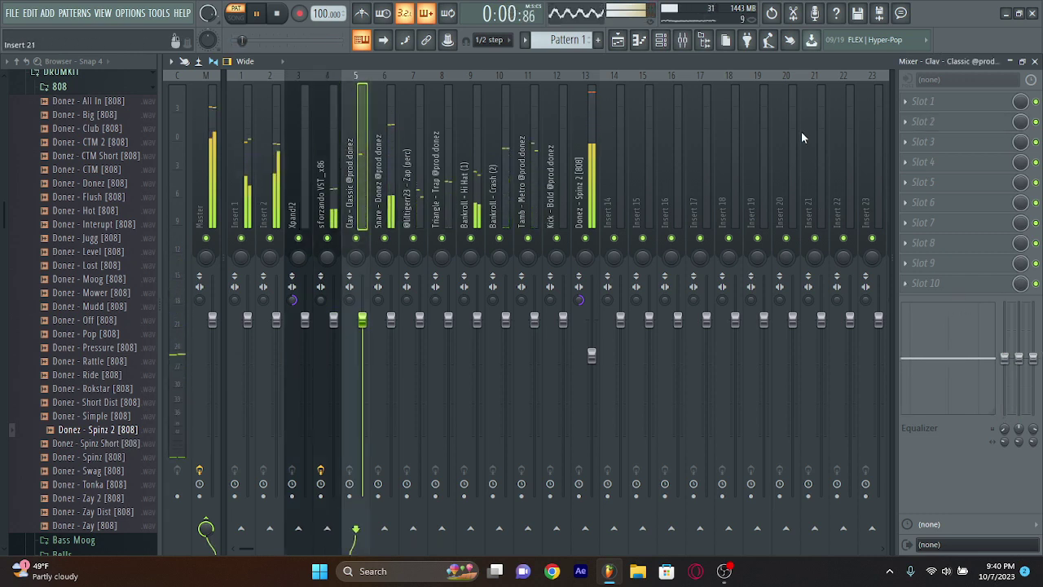
pyautogui.click(400, 212)
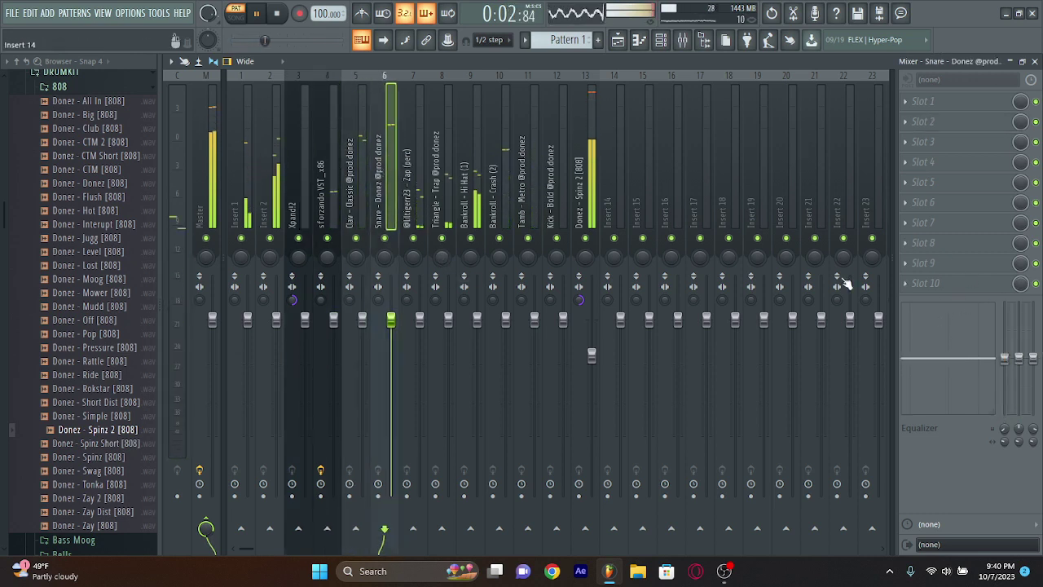
# Lower the low-shelf EQ band to -18 dB on the Zap, Tamb and Crash mixer tracks and finish on the Master track
pyautogui.click(414, 173)
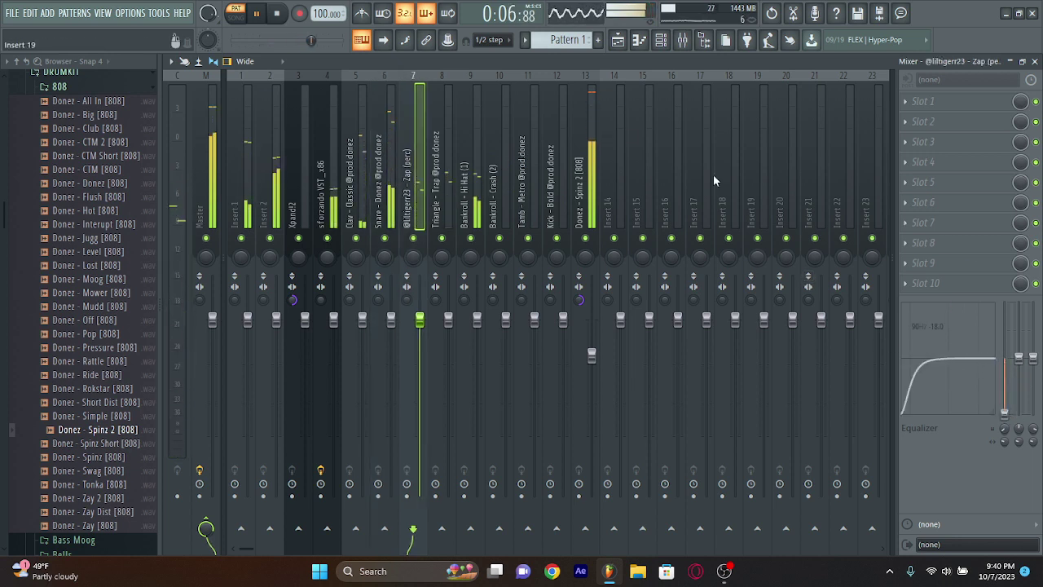
pyautogui.click(471, 190)
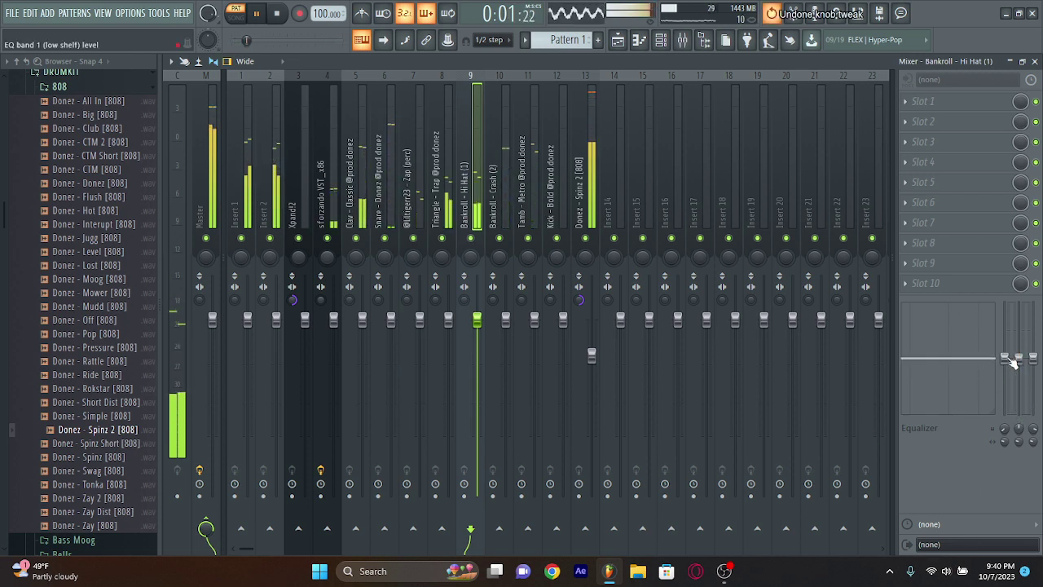
pyautogui.click(434, 225)
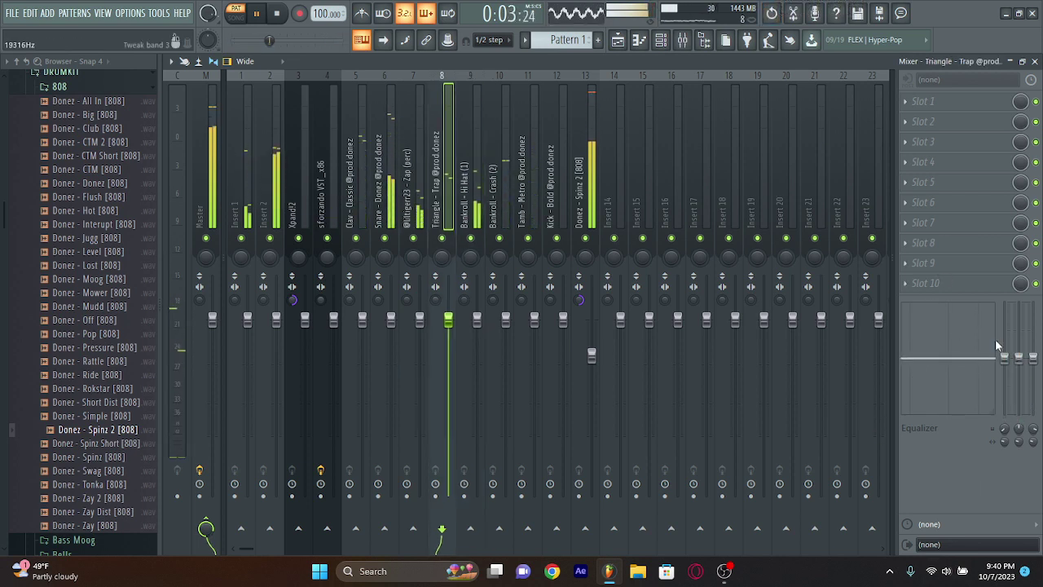
pyautogui.click(519, 170)
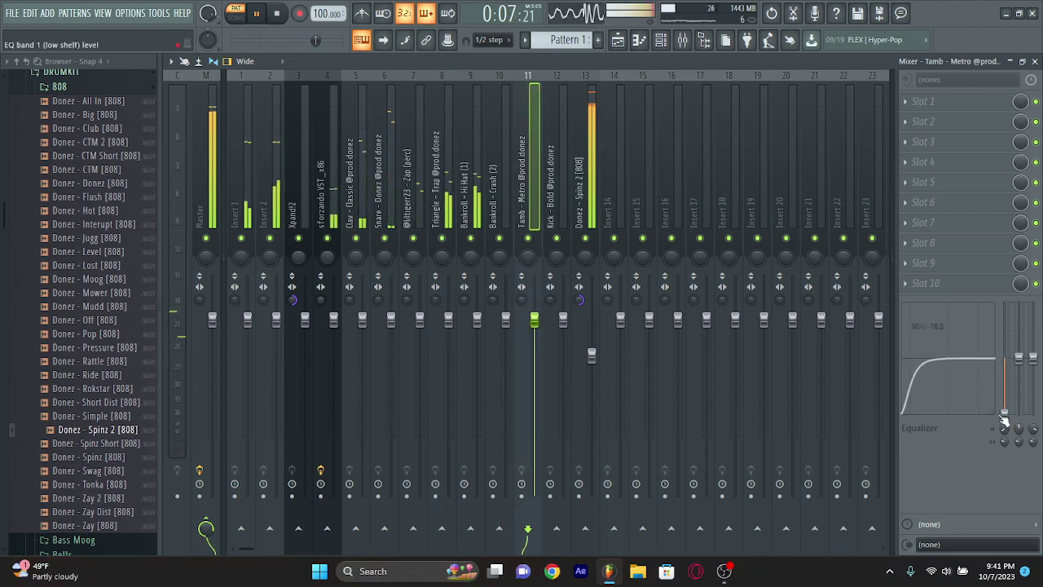
pyautogui.click(559, 198)
pyautogui.click(499, 191)
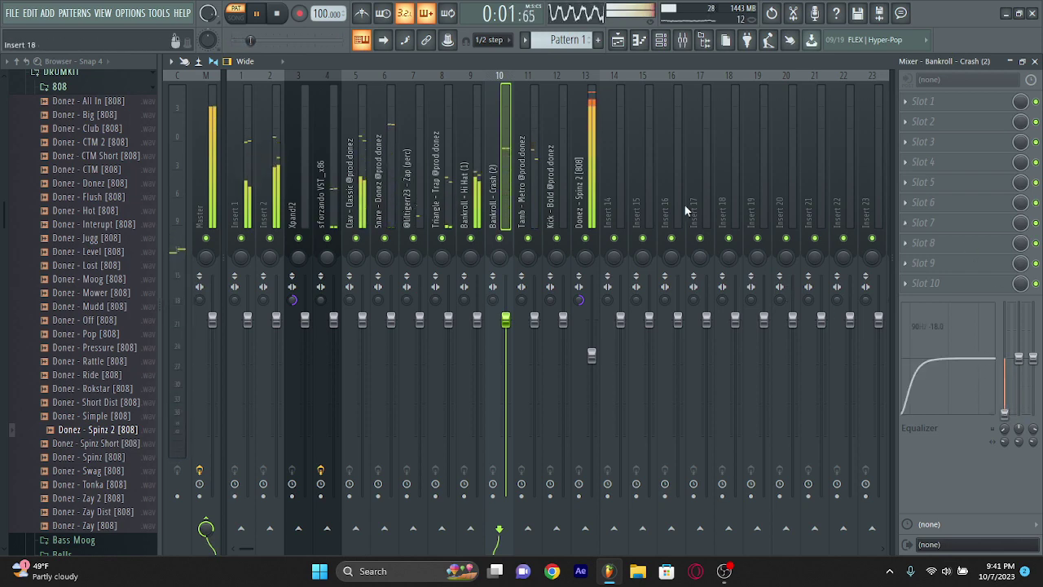
pyautogui.click(210, 212)
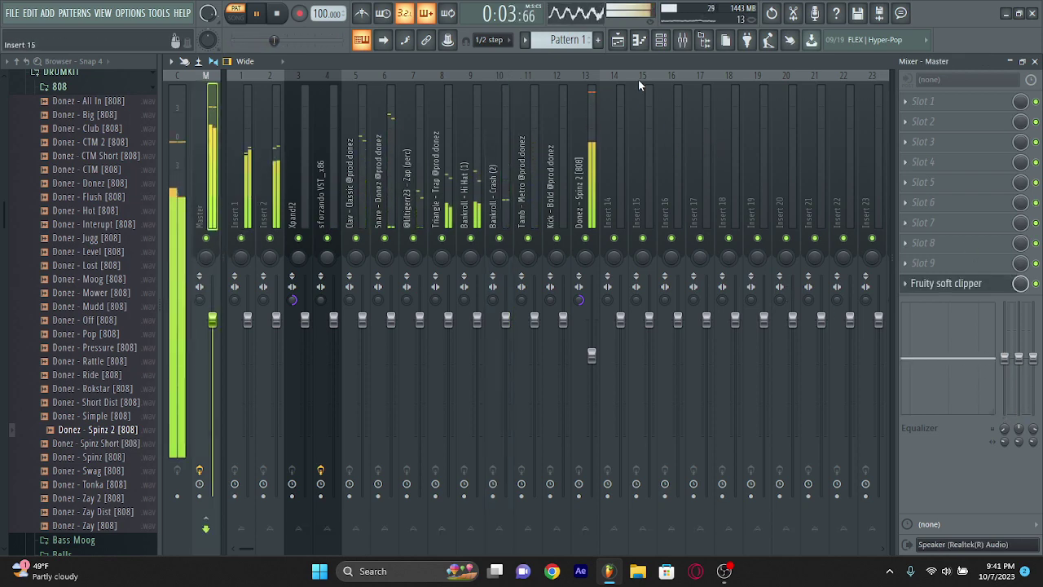
# Start saving the project as an FL Studio song file named "flint knocck D minor 100BPM"
pyautogui.click(638, 41)
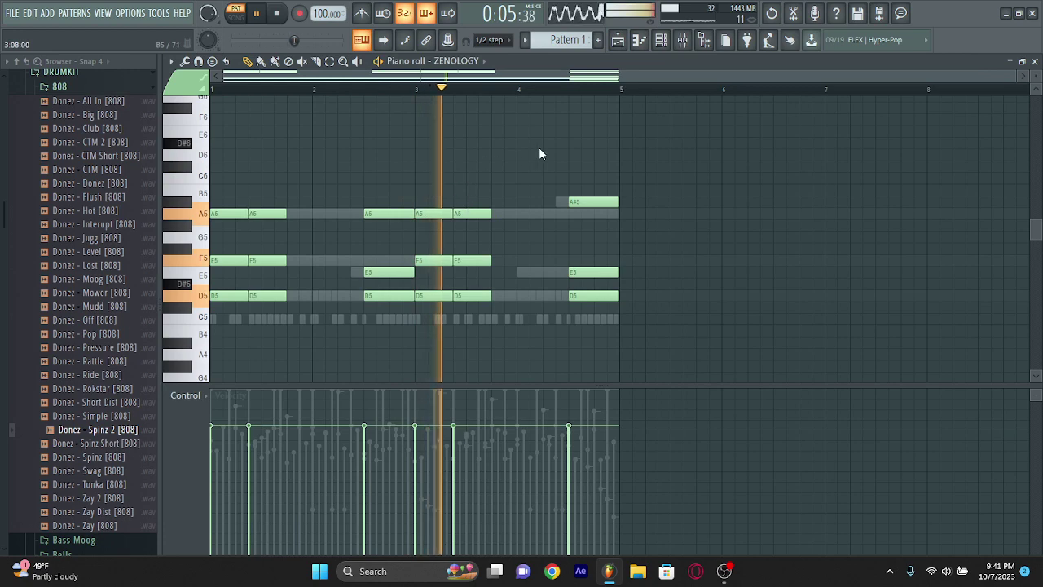
pyautogui.hotkey('ctrl', 's')
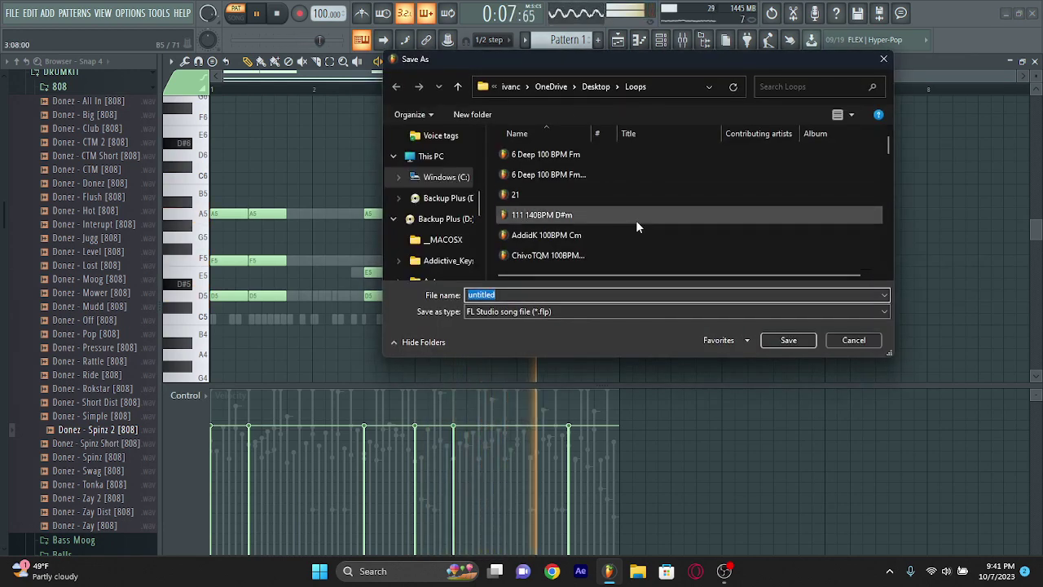
pyautogui.write('flint knocck')
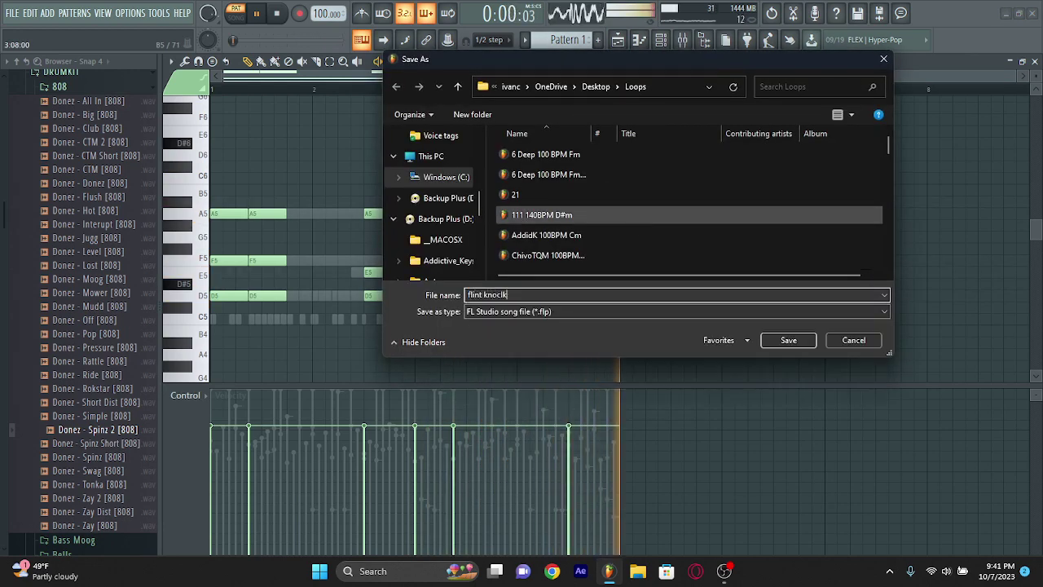
pyautogui.write(' D mino')
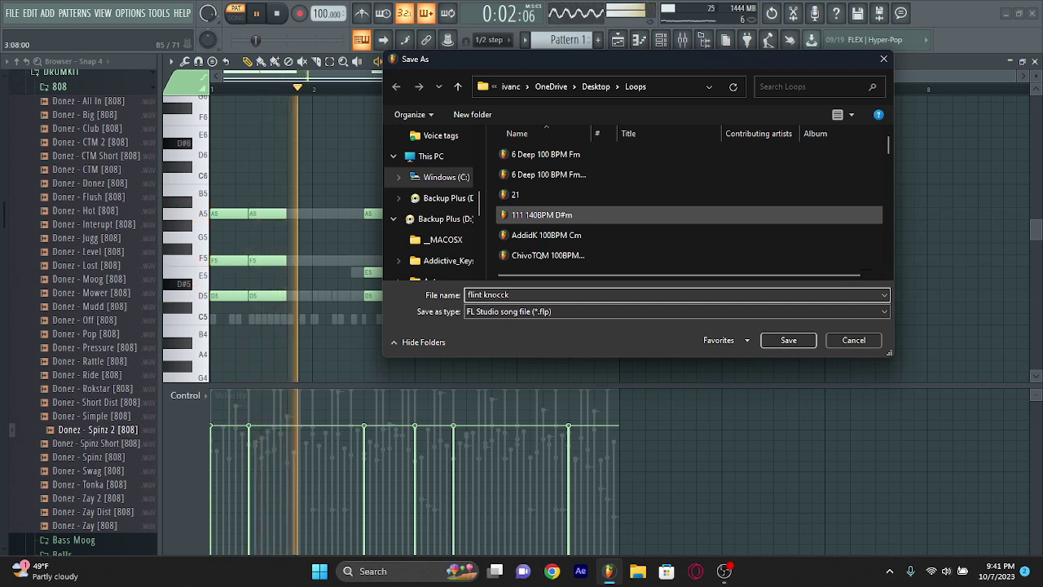
pyautogui.write('r 100BPM')
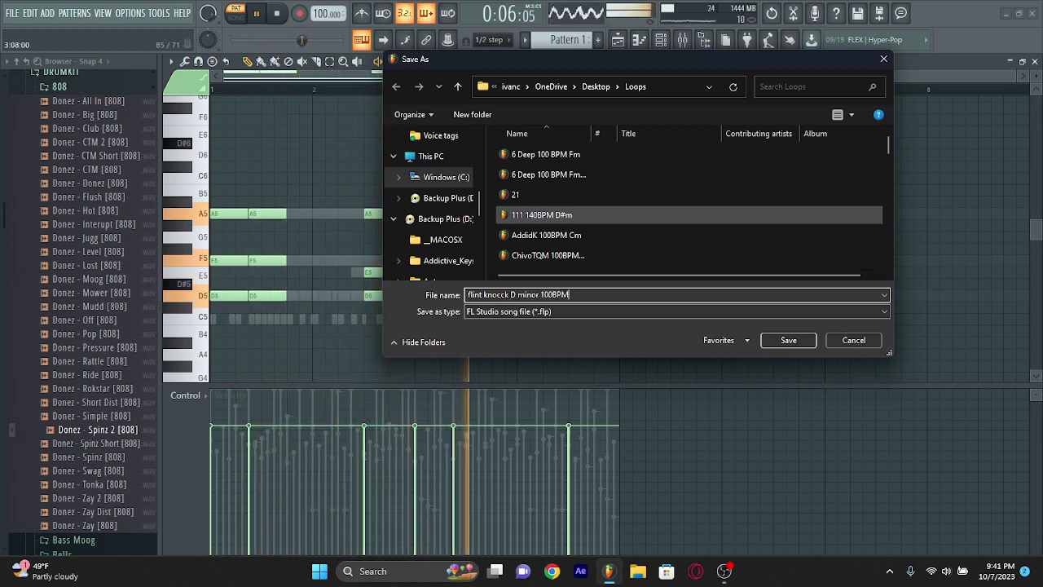
pyautogui.click(603, 86)
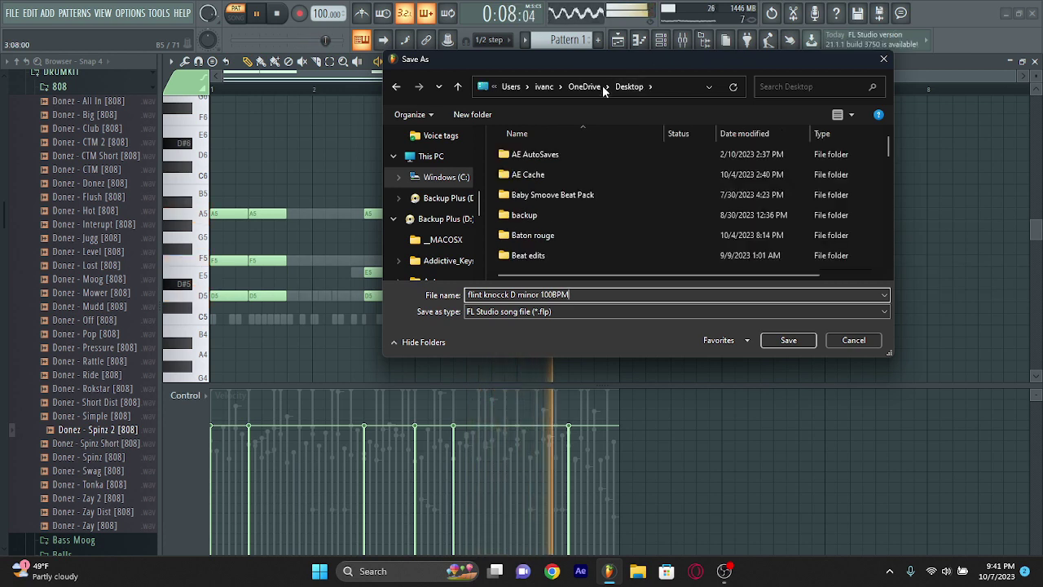
pyautogui.scroll(-1, 545, 184)
pyautogui.doubleClick(536, 196)
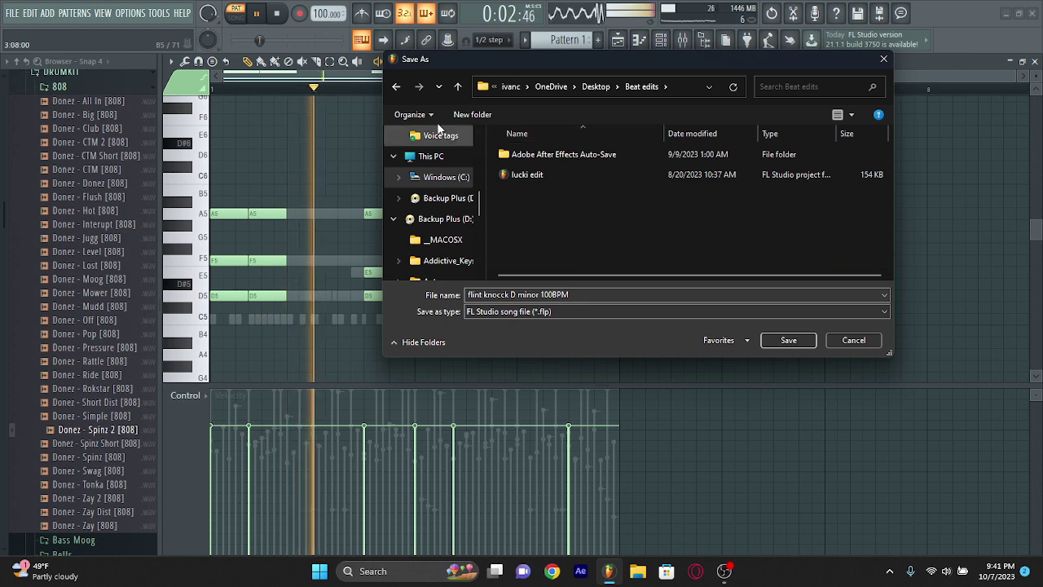
# Save the project in the "this von" folder on the Desktop
pyautogui.click(596, 87)
pyautogui.scroll(-2, 570, 196)
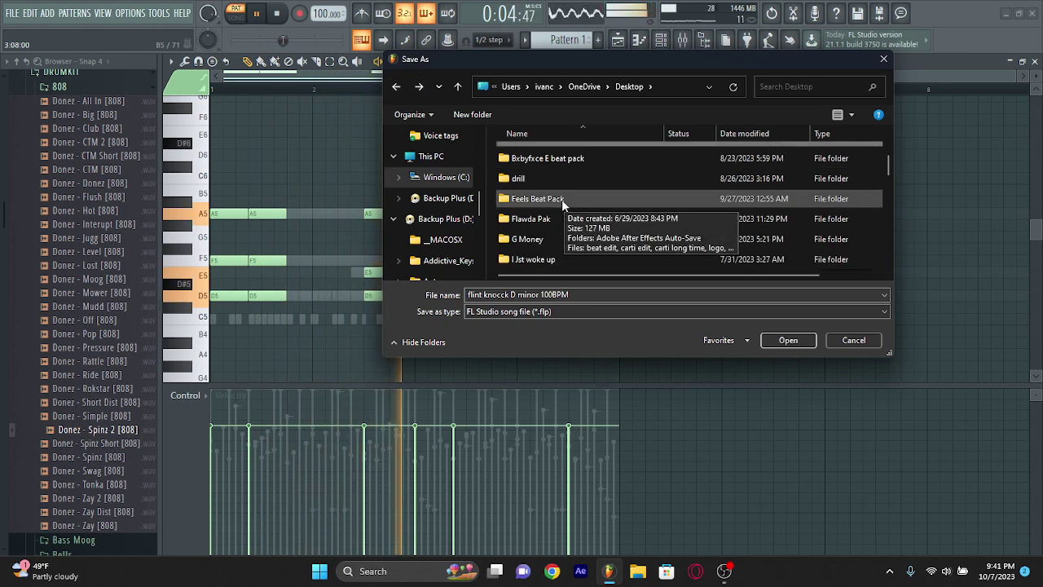
pyautogui.scroll(-1, 561, 209)
pyautogui.scroll(-1, 554, 220)
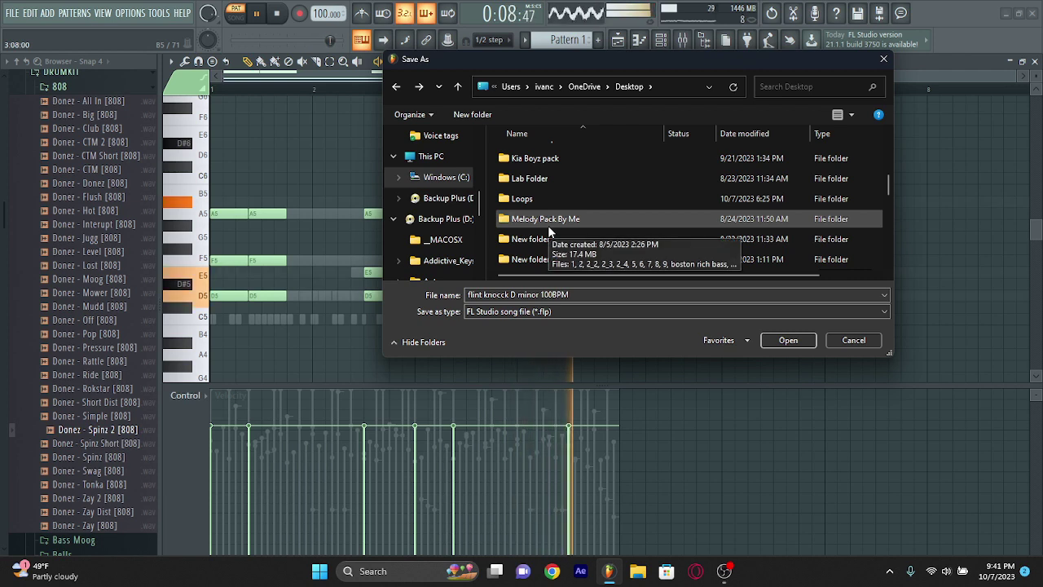
pyautogui.scroll(-3, 547, 228)
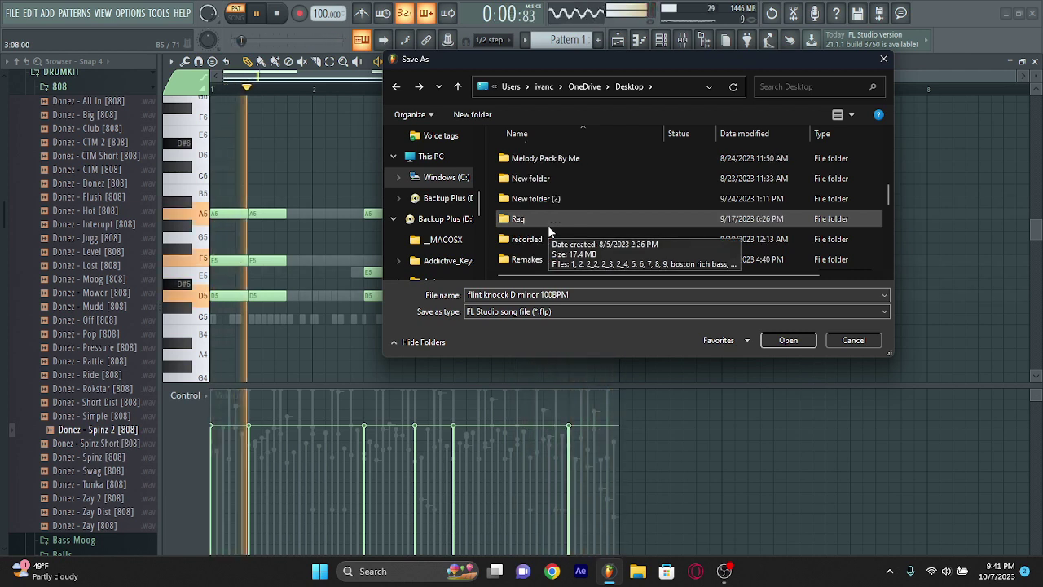
pyautogui.doubleClick(525, 259)
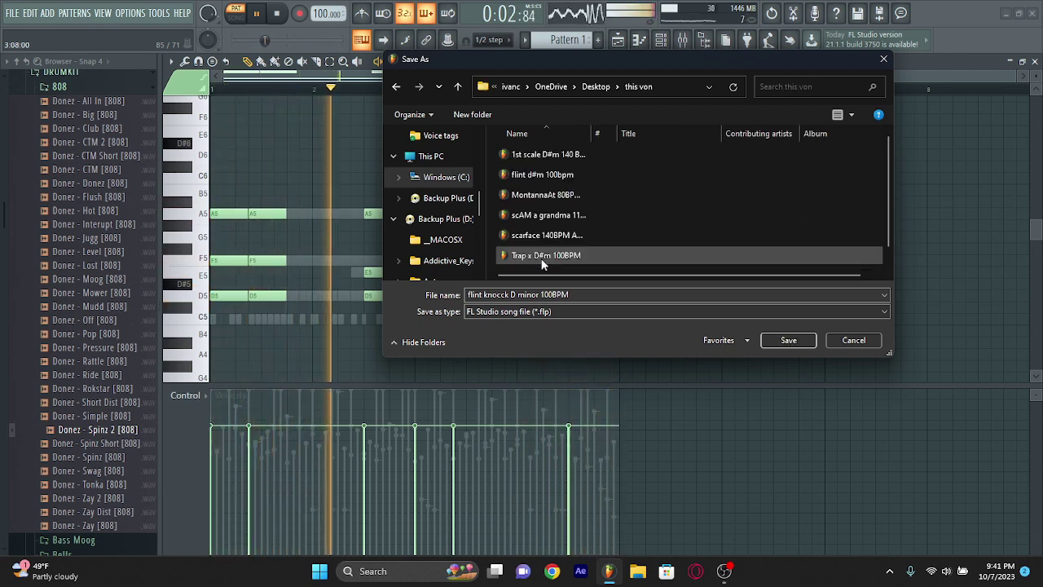
pyautogui.click(787, 344)
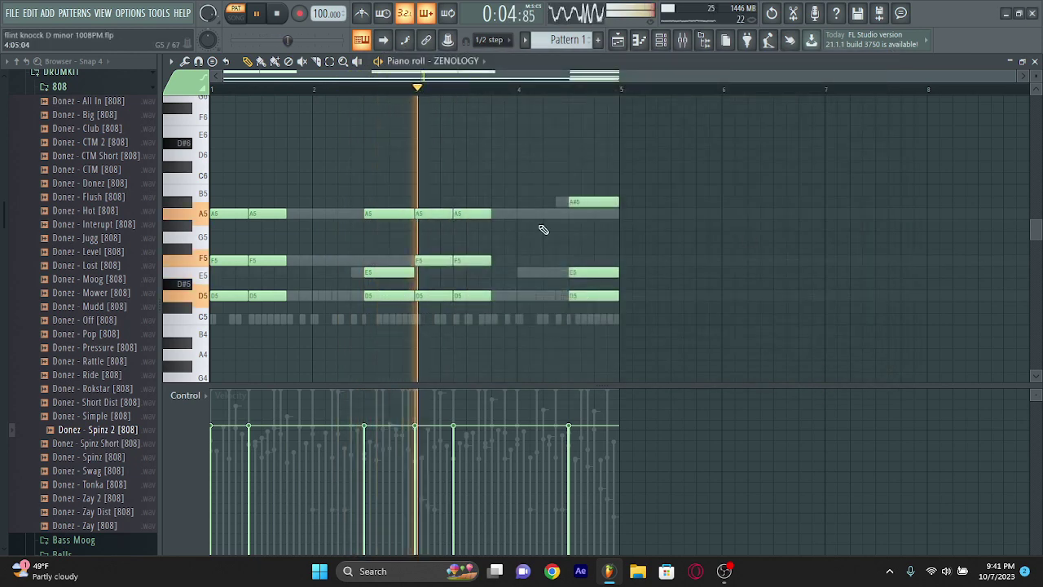
# Show the Playlist and split Pattern 1 by channel into separate patterns
pyautogui.click(618, 39)
pyautogui.rightClick(215, 115)
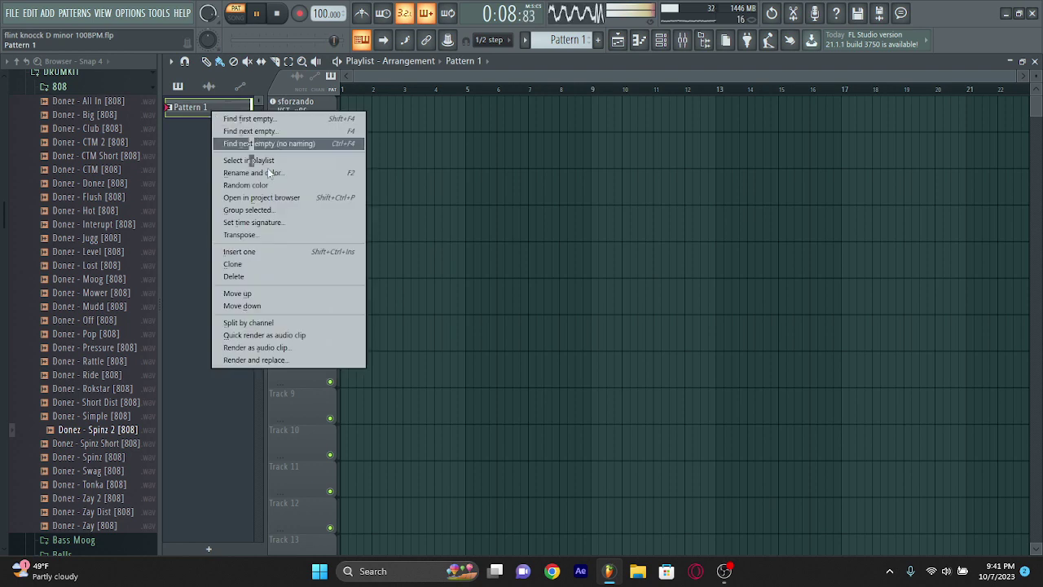
pyautogui.click(247, 323)
pyautogui.click(617, 40)
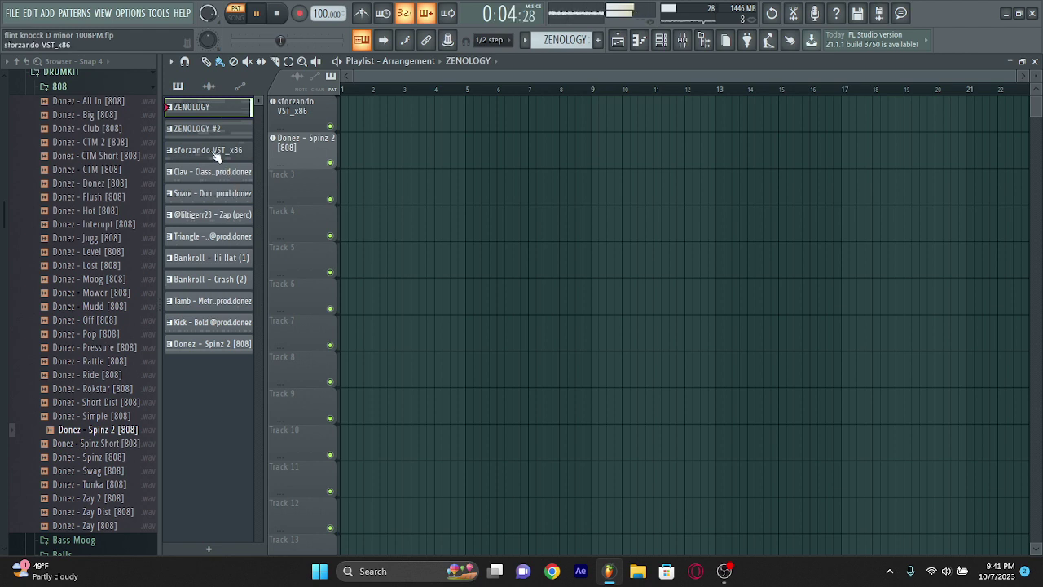
# Place ZENOLOGY, ZENOLOGY #2 and sforzando VST_x86 at bar 1 on tracks 1 to 3, play in song mode and duplicate the clips to bar 5
pyautogui.moveTo(209, 135); pyautogui.dragTo(391, 118)
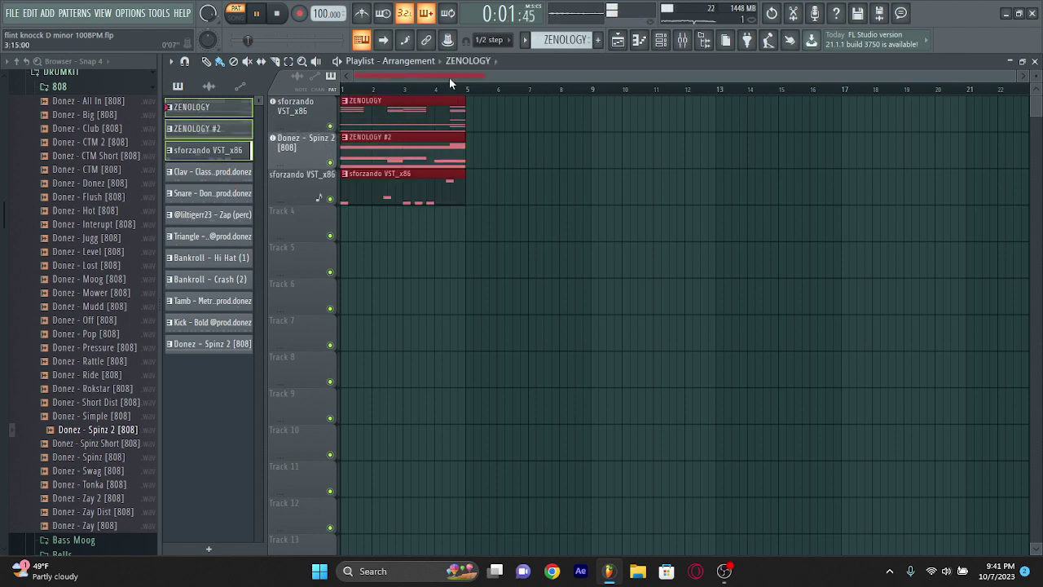
pyautogui.press('l')
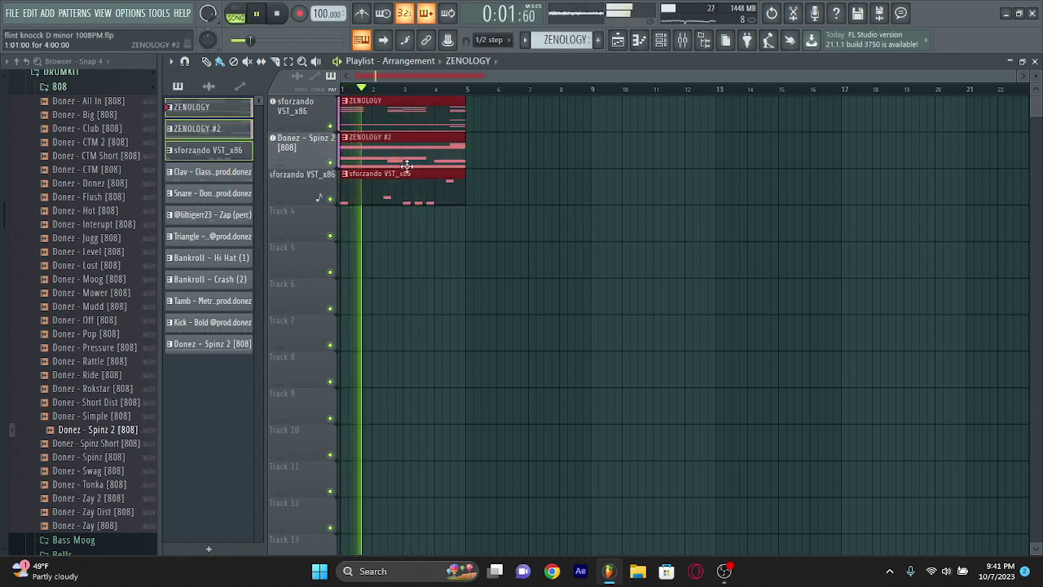
pyautogui.hotkey('ctrl', 'b')
pyautogui.click(415, 244)
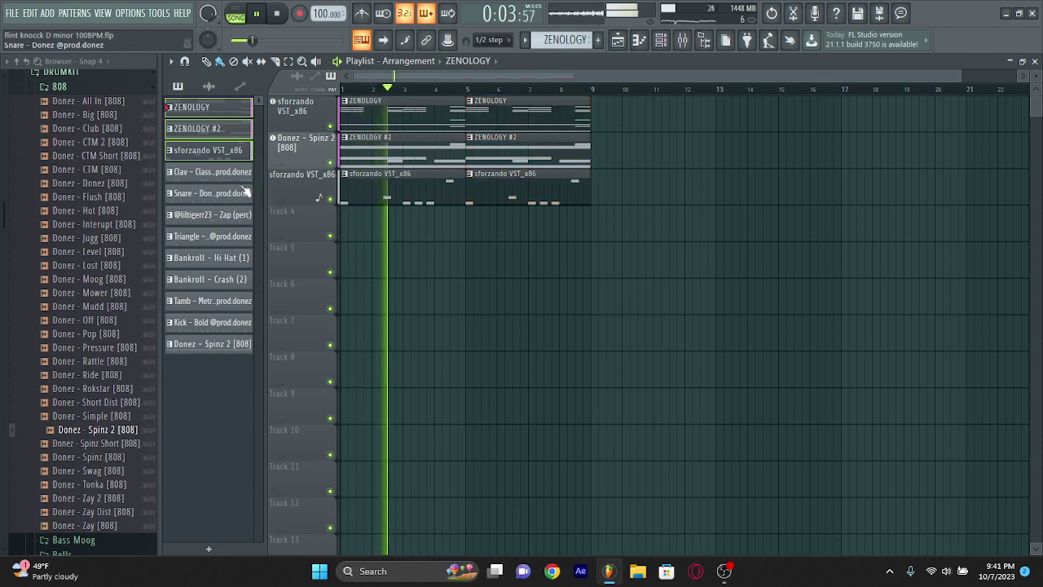
# Place the Clav - Classic pattern on Track 4, aligned to the start of bar 5
pyautogui.moveTo(210, 172); pyautogui.dragTo(466, 229)
pyautogui.scroll(4, 465, 229)
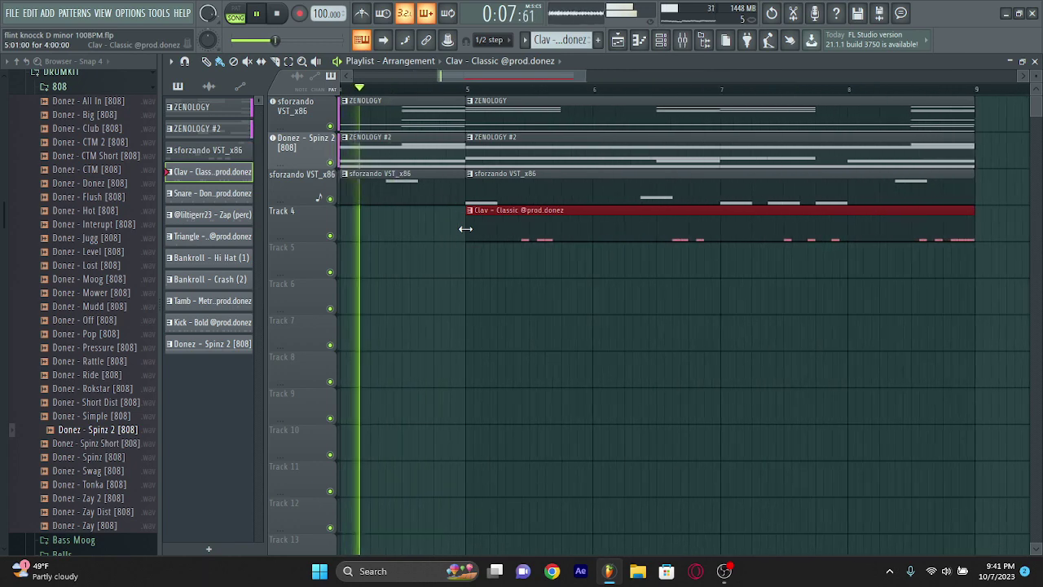
pyautogui.scroll(-4, 465, 229)
# Select the patterns from ZENOLOGY to Bankroll - Hi Hat (1) and place them together at bar 9 on tracks 1 to 8
pyautogui.click(210, 107)
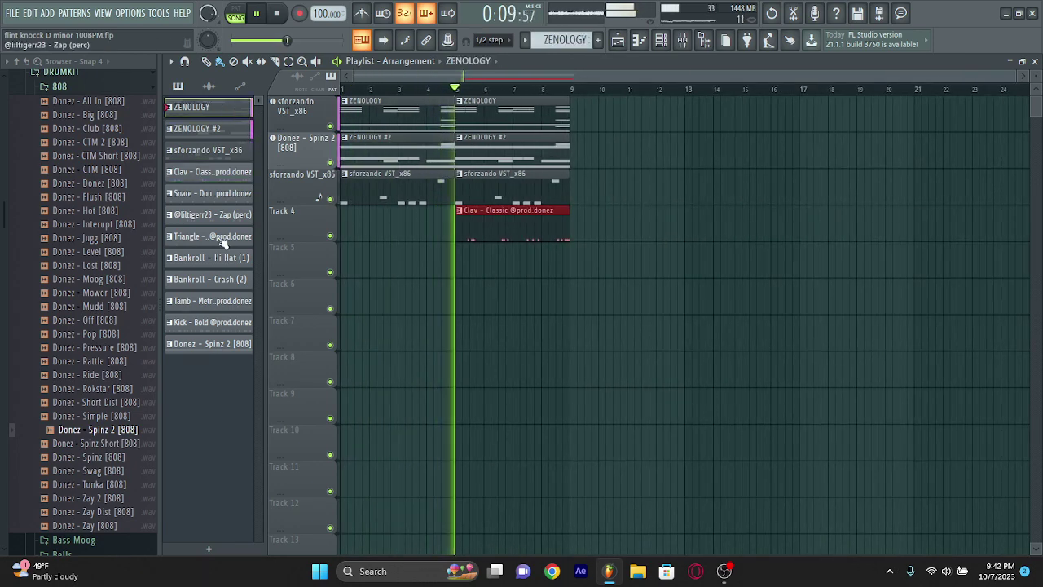
pyautogui.click(218, 257)
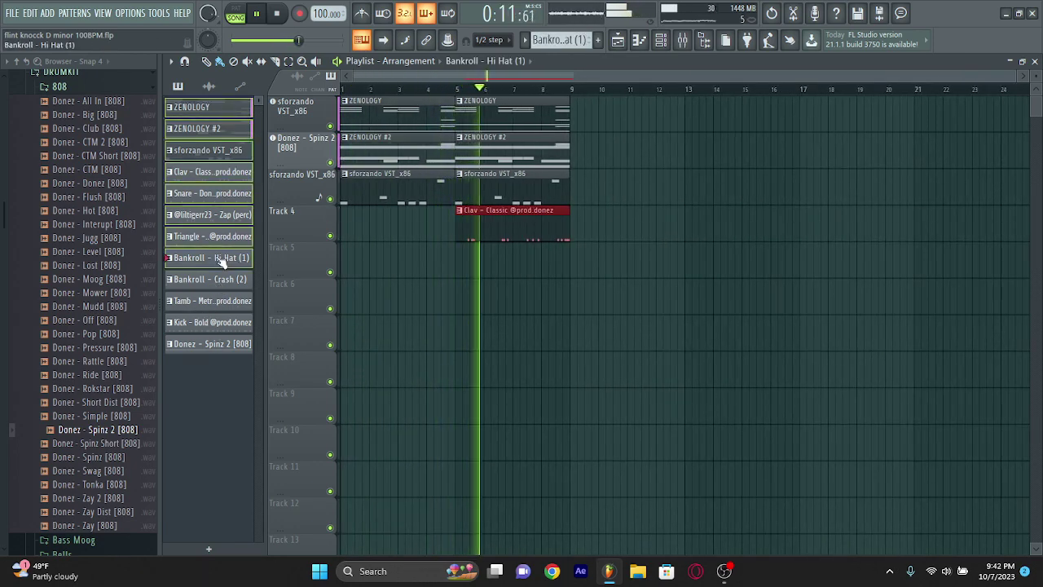
pyautogui.moveTo(204, 107); pyautogui.dragTo(575, 106)
pyautogui.scroll(3, 603, 118)
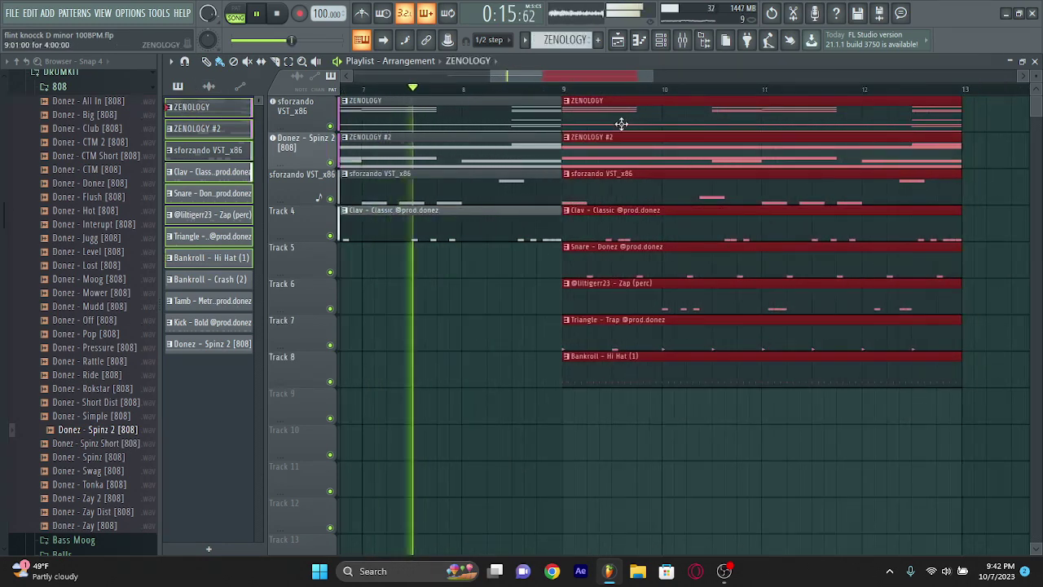
pyautogui.scroll(-4, 621, 123)
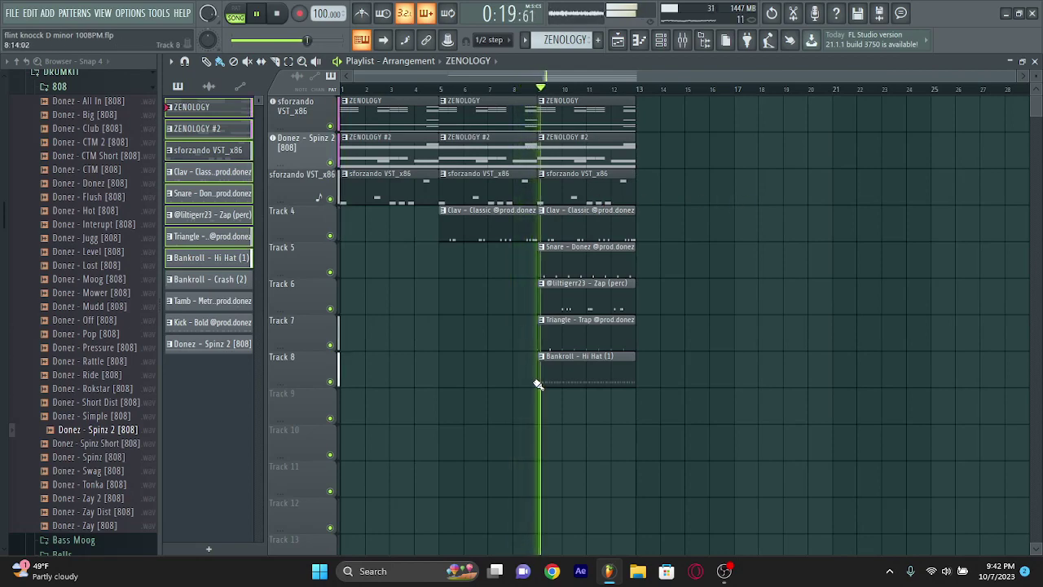
# Trim the clip starts in the bar 9 section: hi-hat to bar 10, triangle to bar 11, zap just before bar 11, snare to bar 12
pyautogui.moveTo(538, 384); pyautogui.dragTo(586, 386)
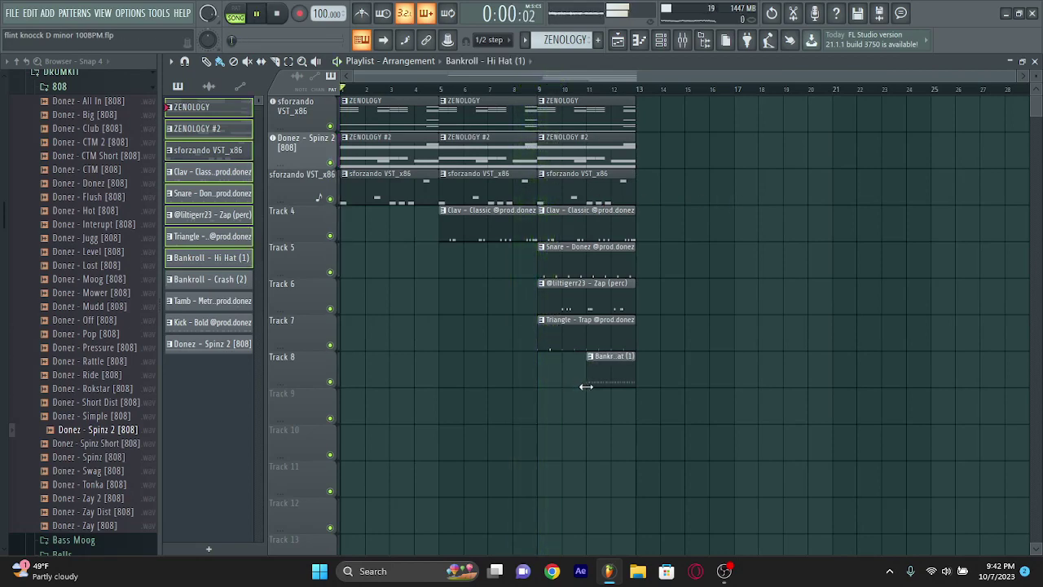
pyautogui.keyDown('ctrl'); pyautogui.scroll(4, 586, 386); pyautogui.keyUp('ctrl')
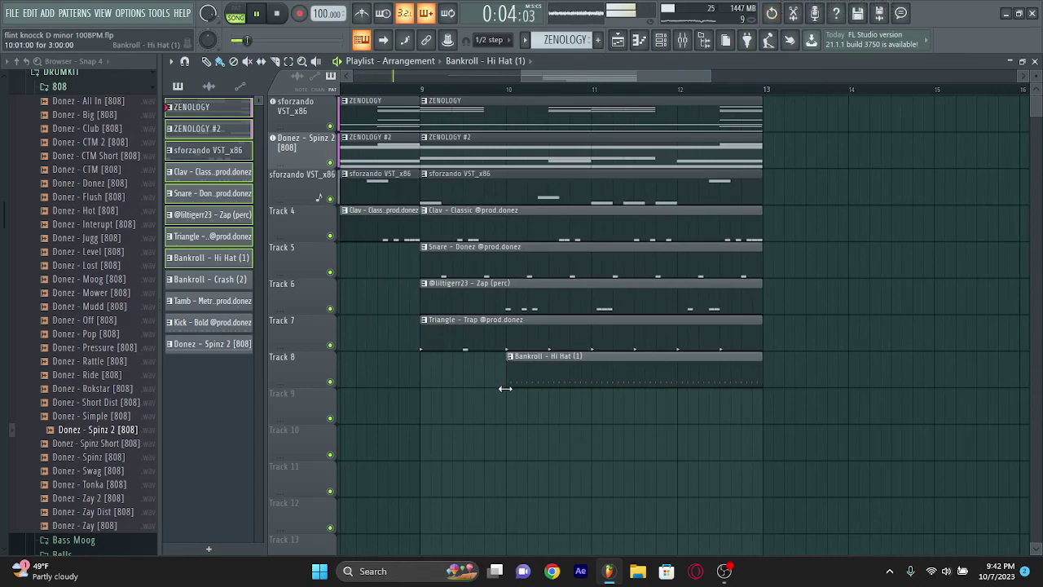
pyautogui.keyDown('ctrl'); pyautogui.scroll(-2, 505, 389); pyautogui.keyUp('ctrl')
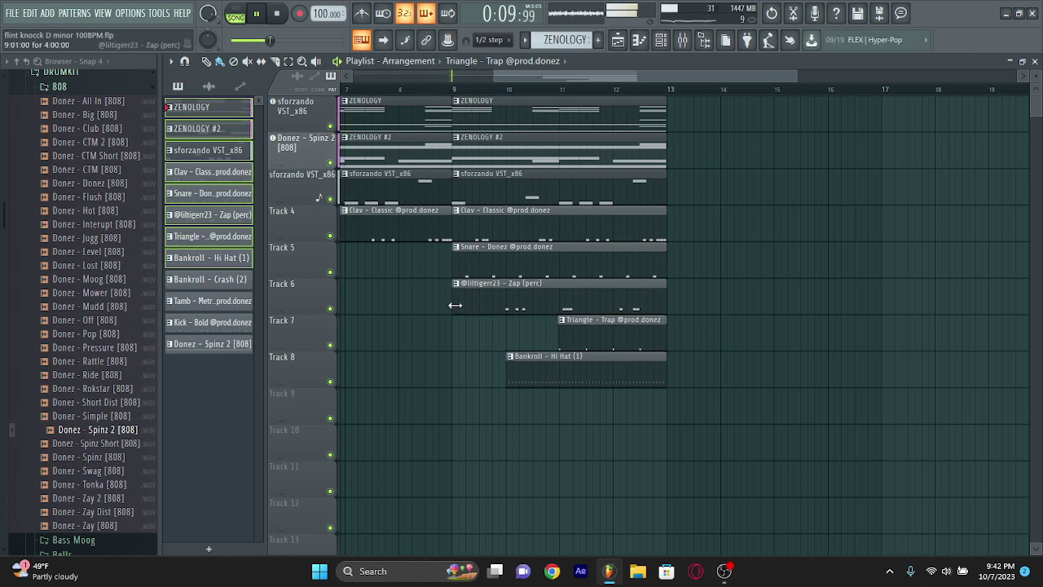
pyautogui.moveTo(454, 298); pyautogui.dragTo(553, 309)
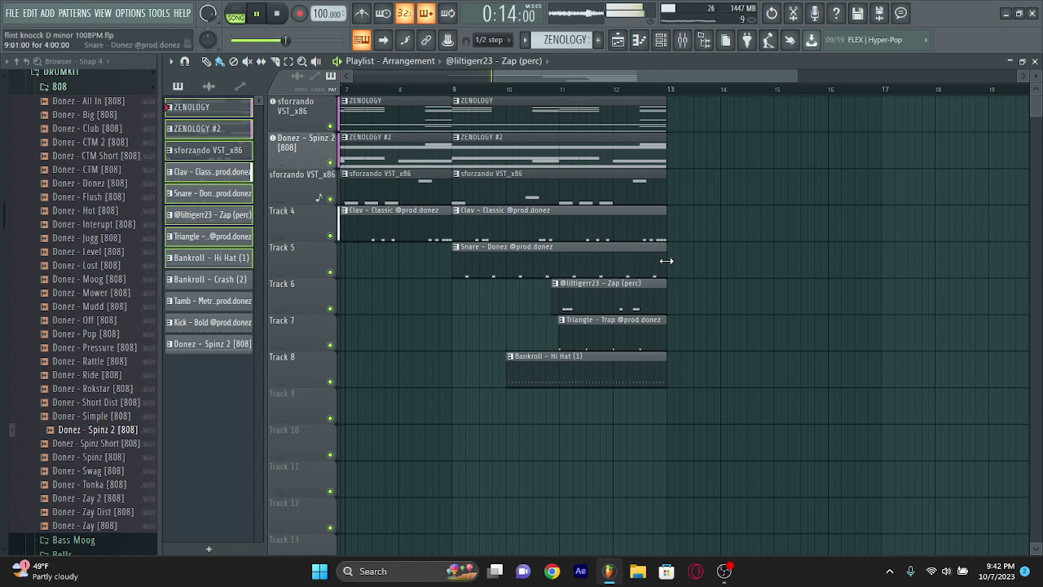
pyautogui.moveTo(454, 268); pyautogui.dragTo(615, 270)
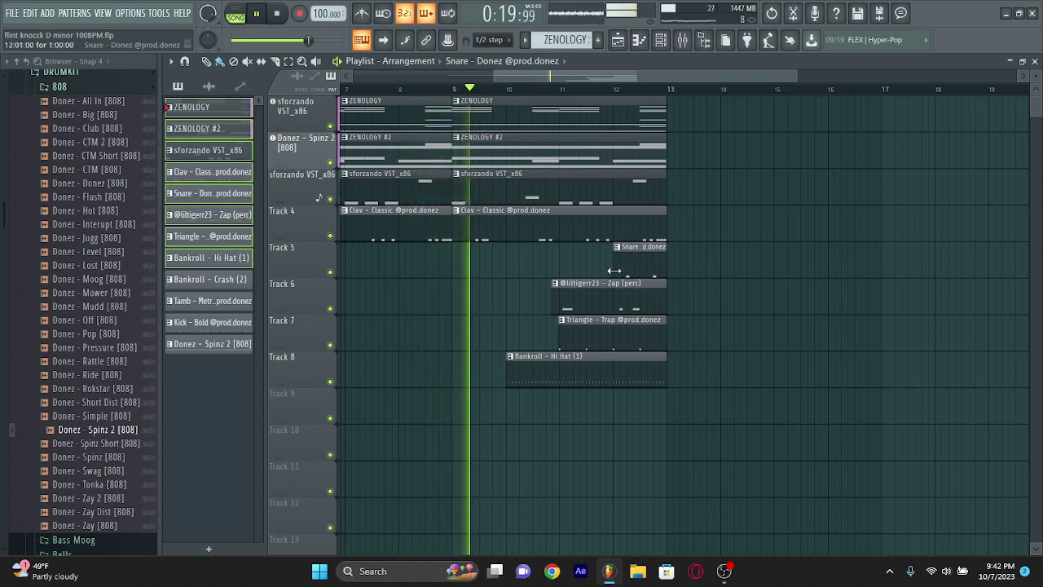
# Delete the Clav - Classic clip at bar 5 on Track 4 and the shortened snare clip at bar 12 on Track 5
pyautogui.scroll(-2, 487, 229)
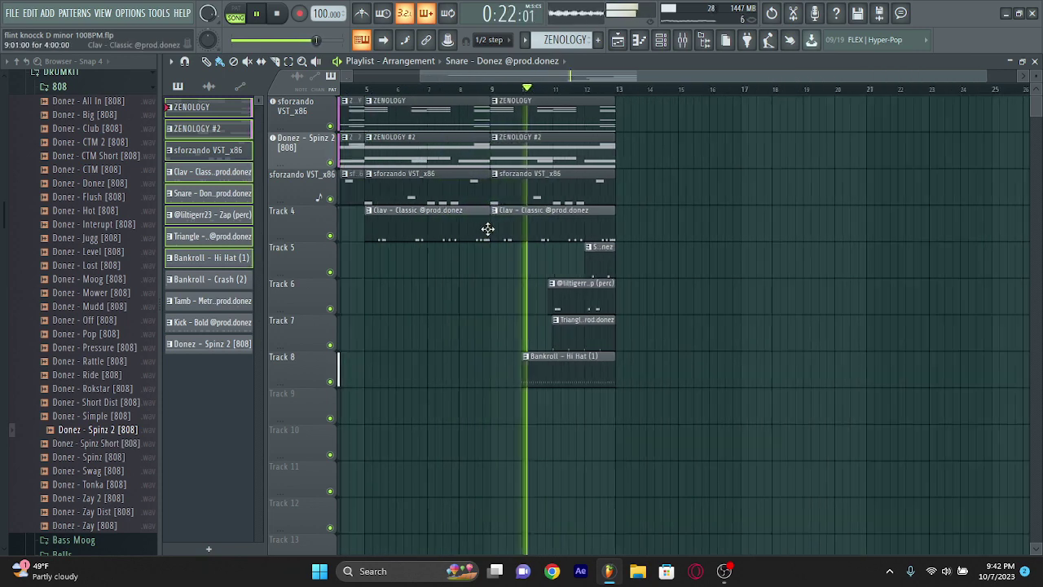
pyautogui.rightClick(496, 242)
pyautogui.scroll(2, 552, 252)
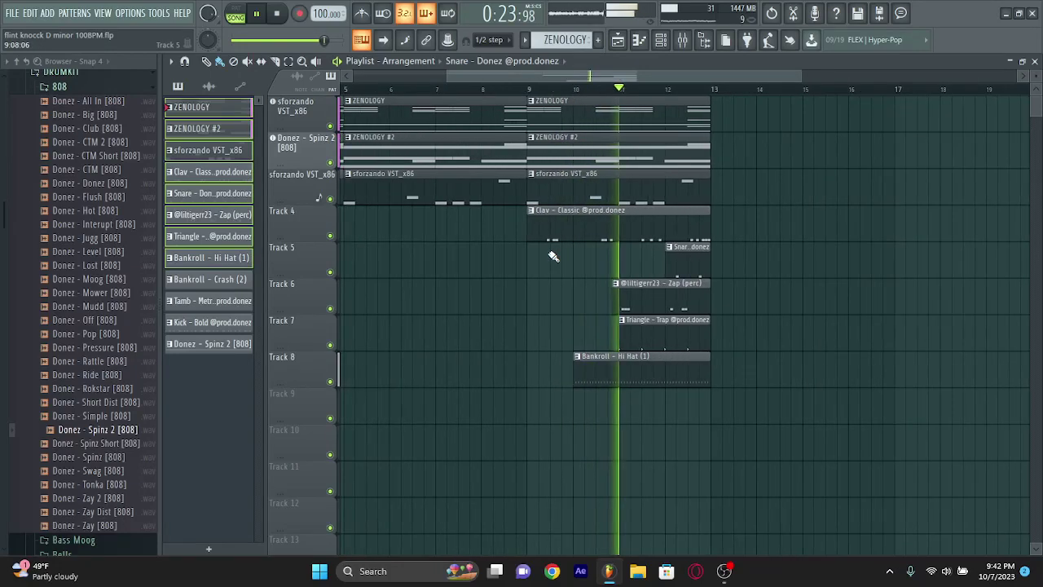
pyautogui.scroll(-1, 619, 265)
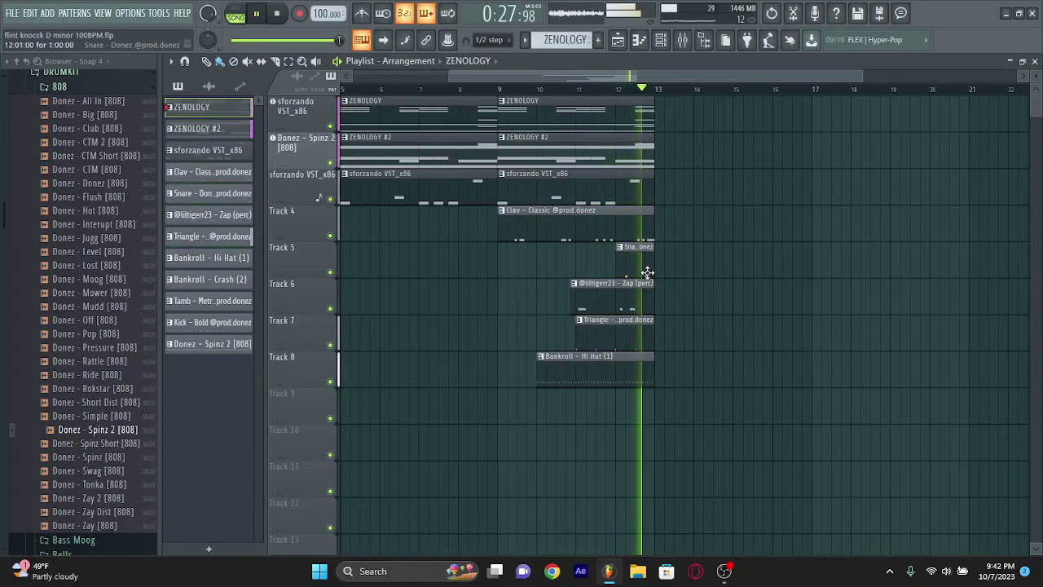
pyautogui.rightClick(646, 272)
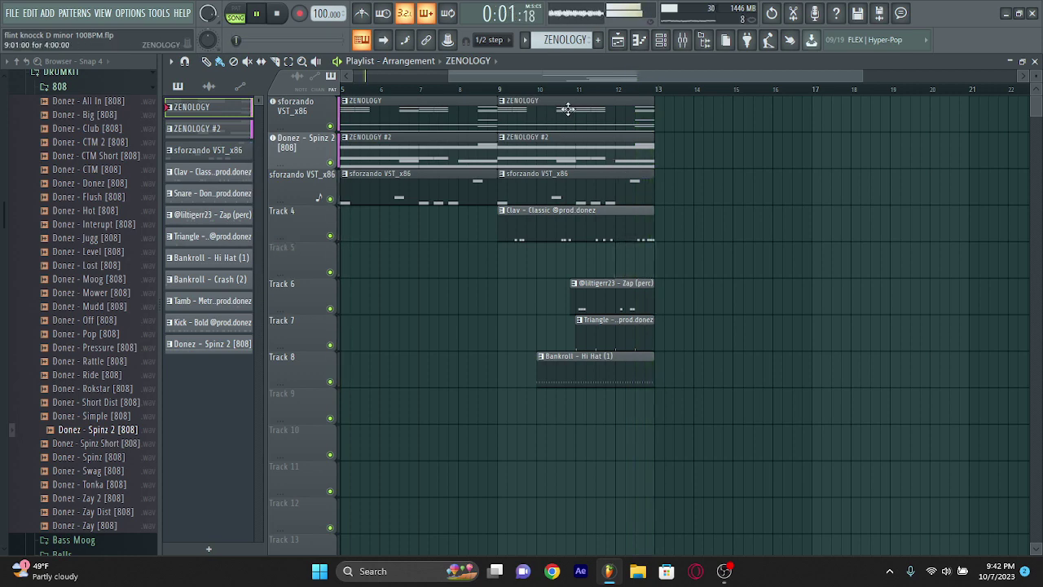
# Place all twelve patterns together at bar 13 on tracks 1 to 12 and remove the Kick - Bold clip from Track 11
pyautogui.scroll(3, 644, 259)
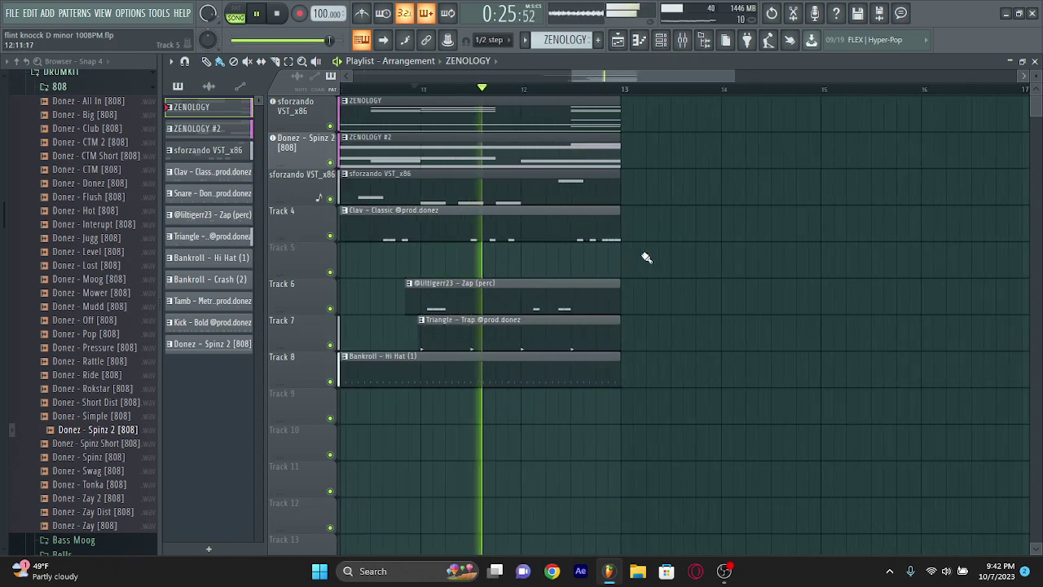
pyautogui.scroll(-2, 603, 303)
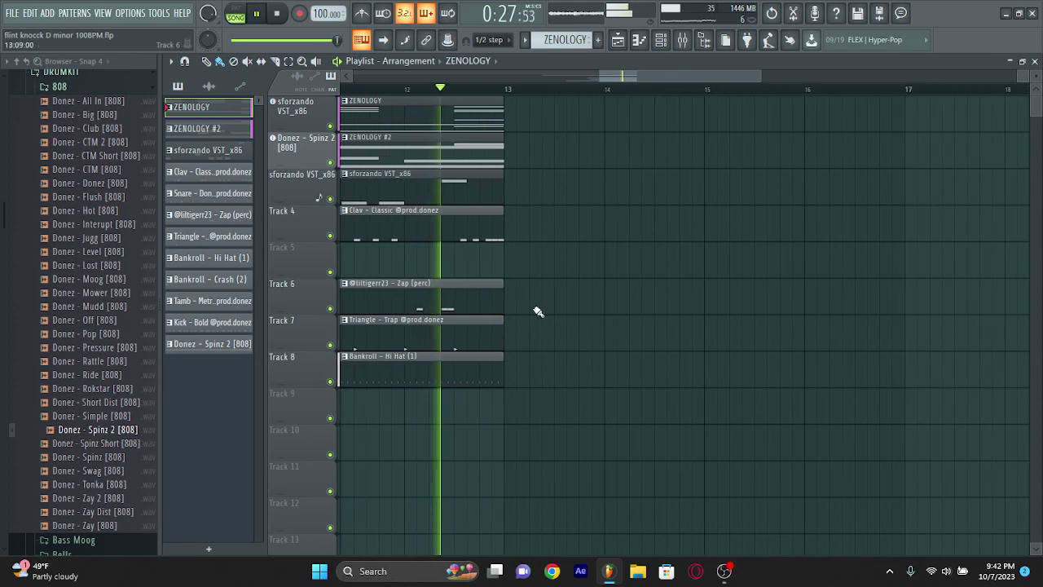
pyautogui.scroll(-2, 537, 311)
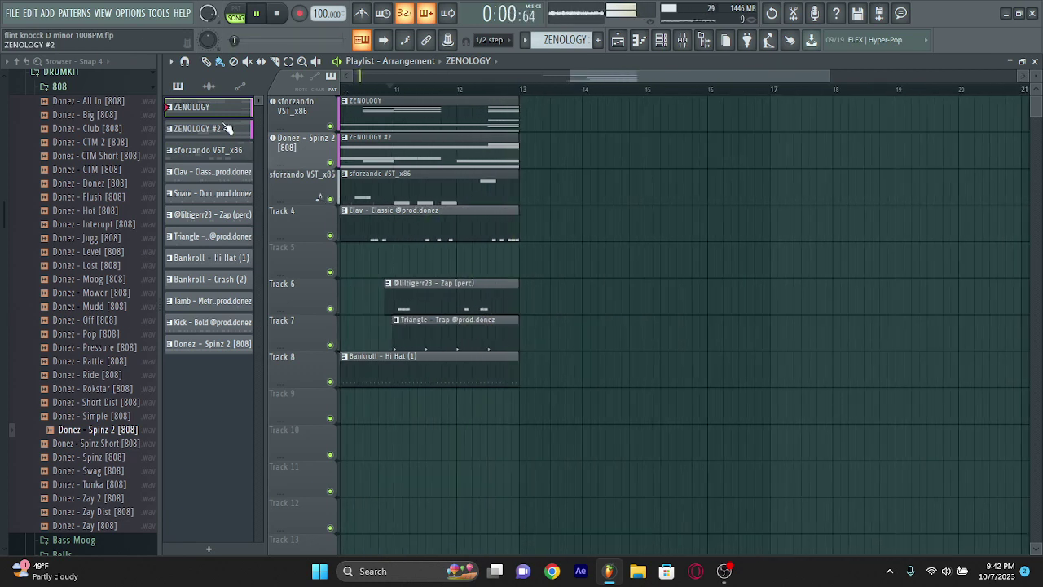
pyautogui.click(221, 343)
pyautogui.moveTo(214, 116); pyautogui.dragTo(565, 131)
pyautogui.scroll(-5, 567, 163)
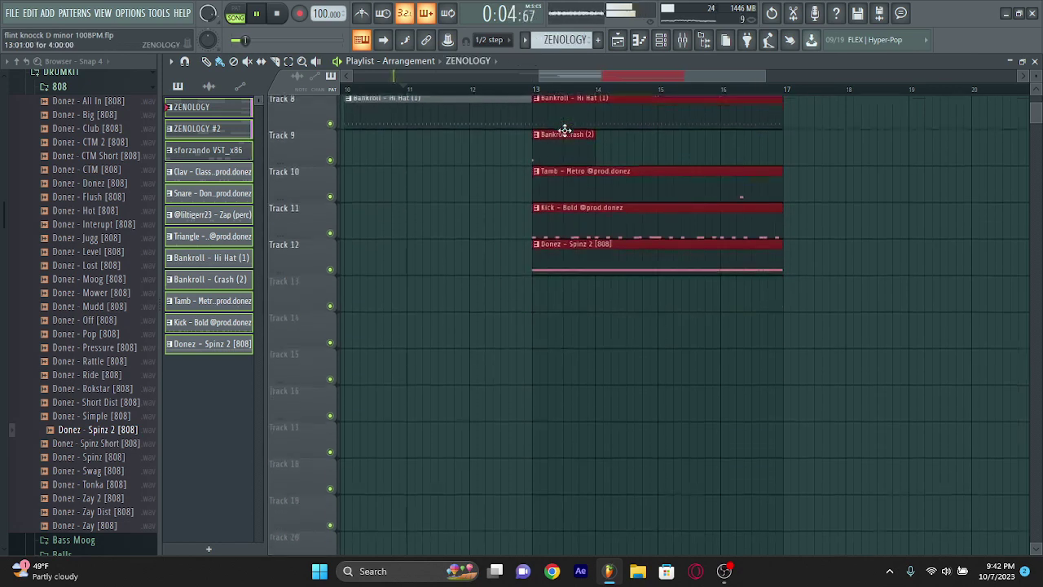
pyautogui.scroll(5, 587, 215)
pyautogui.scroll(-4, 586, 214)
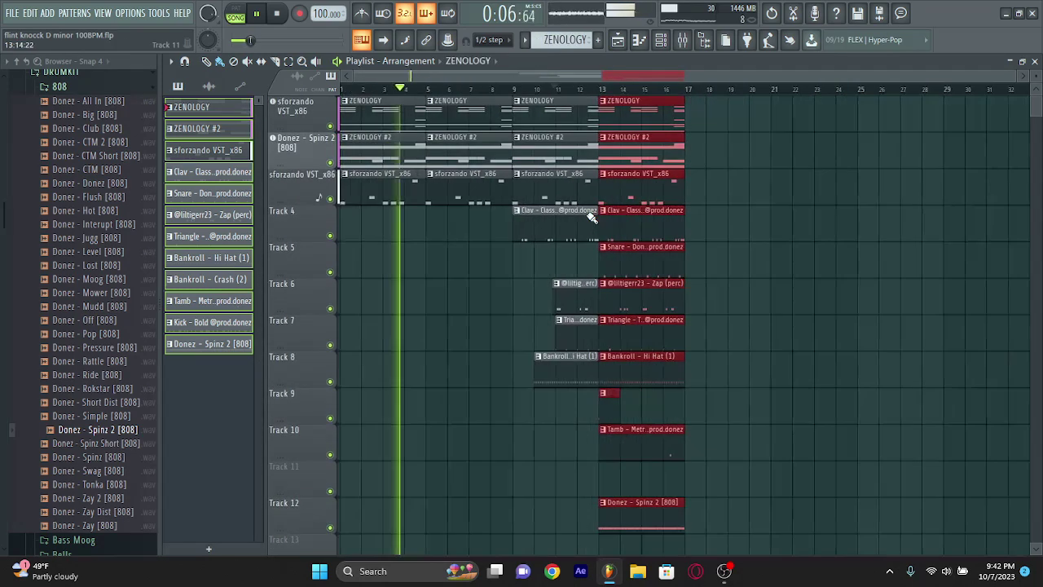
pyautogui.scroll(3, 608, 200)
pyautogui.click(805, 221)
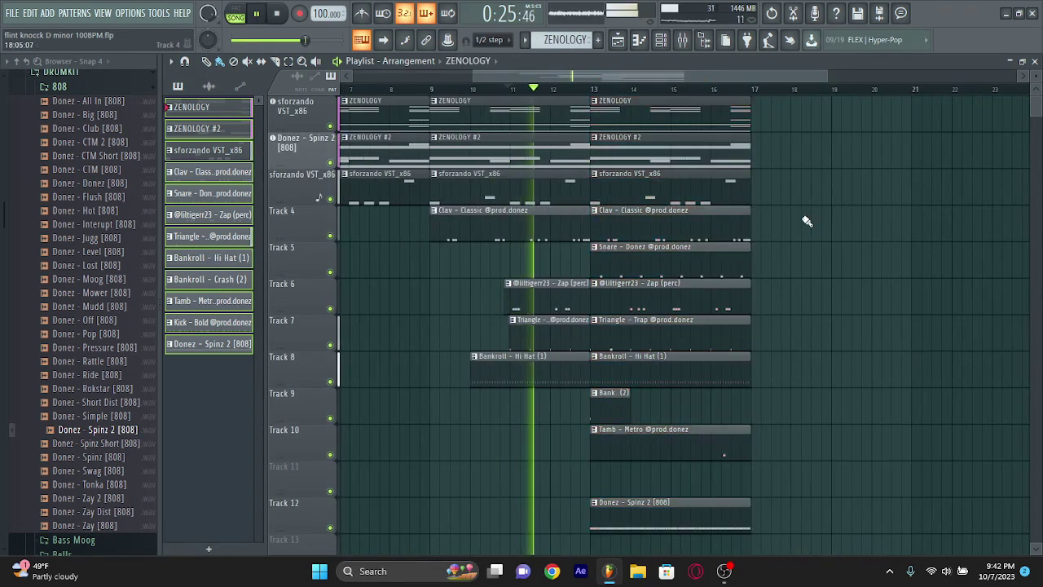
# Select the bar 13 clips except the crash and duplicate them three times to fill up to bar 29
pyautogui.scroll(2, 738, 266)
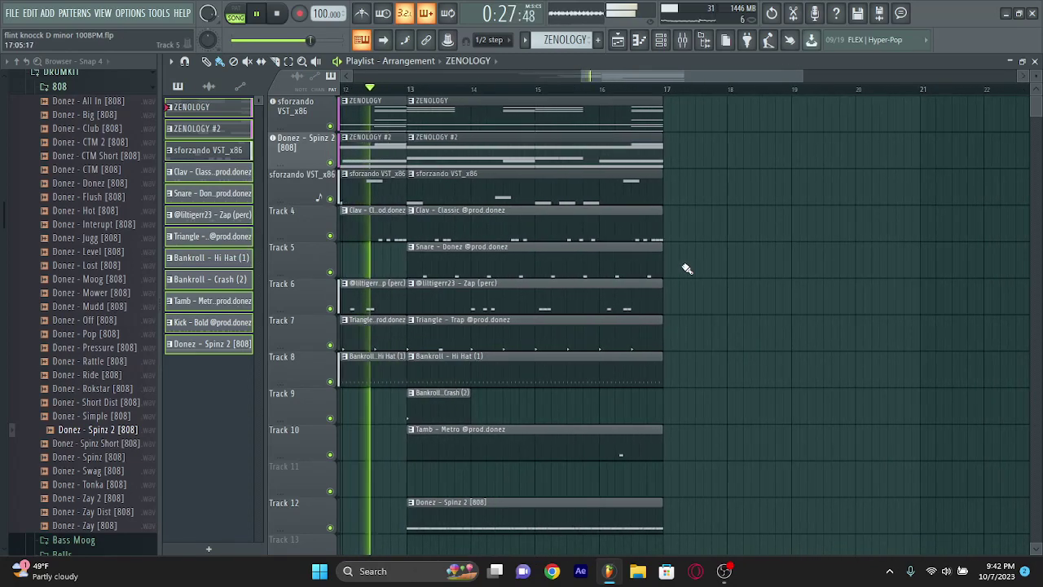
pyautogui.scroll(-5, 716, 324)
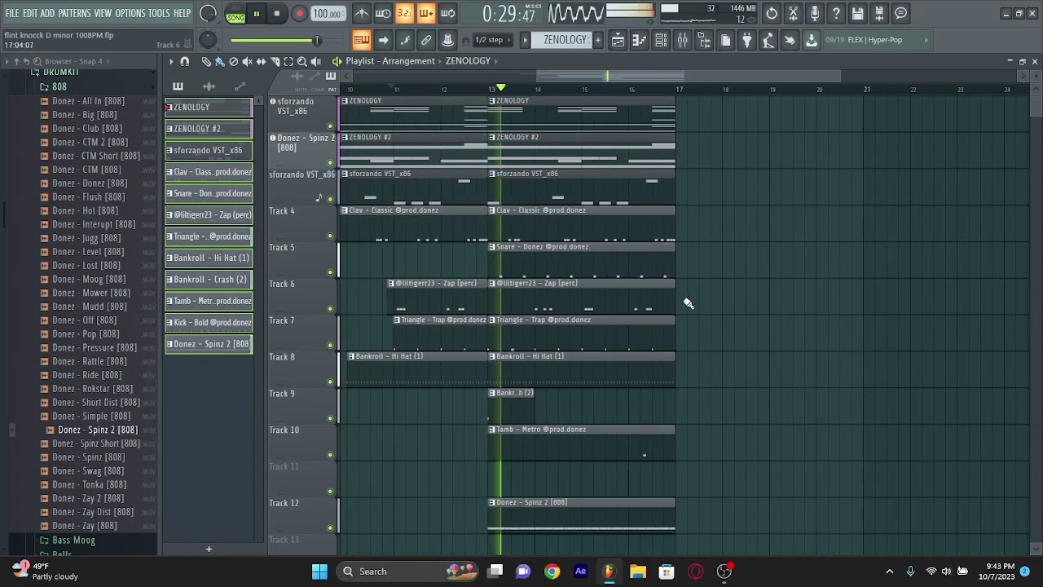
pyautogui.hscroll(2, 687, 299)
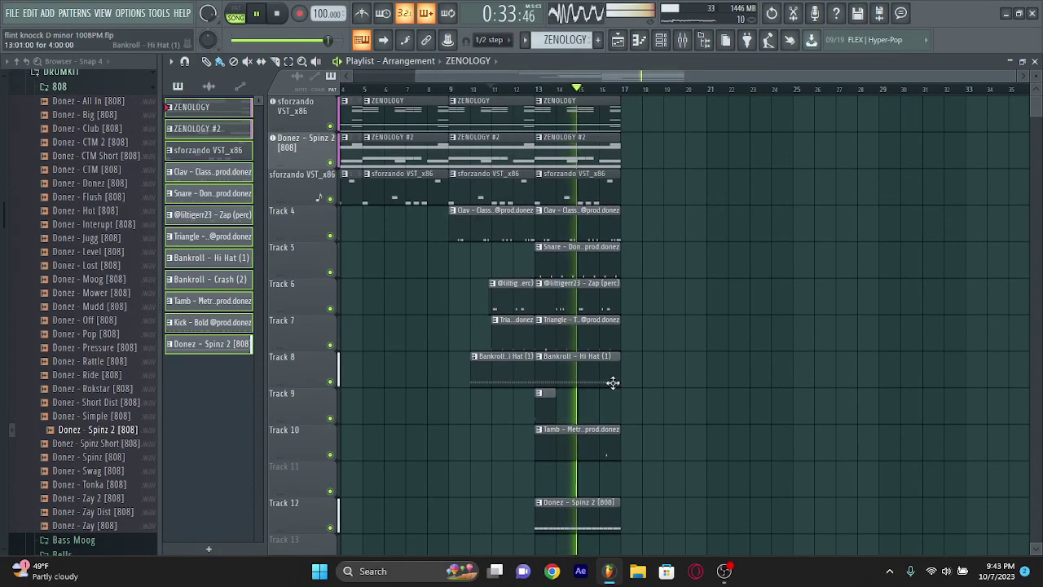
pyautogui.moveTo(609, 142); pyautogui.dragTo(575, 583)
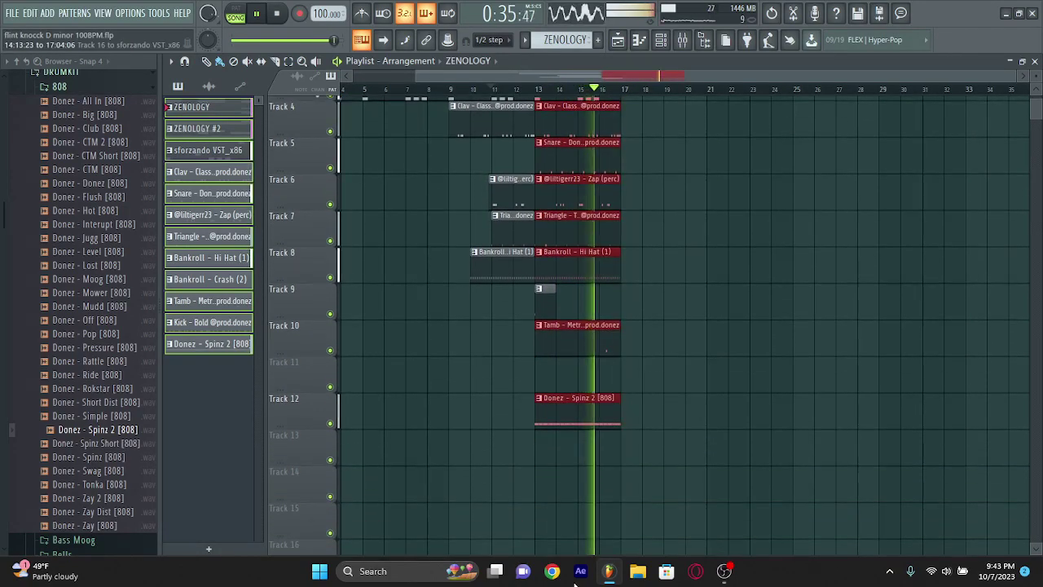
pyautogui.hotkey('ctrl', 'b')
pyautogui.hotkey('ctrl', 'b')
pyautogui.hotkey('ctrl', 'b')
# Delete the Tamb - Metro copies at bars 17, 21 and 25 on Track 10
pyautogui.moveTo(658, 345); pyautogui.dragTo(745, 334)
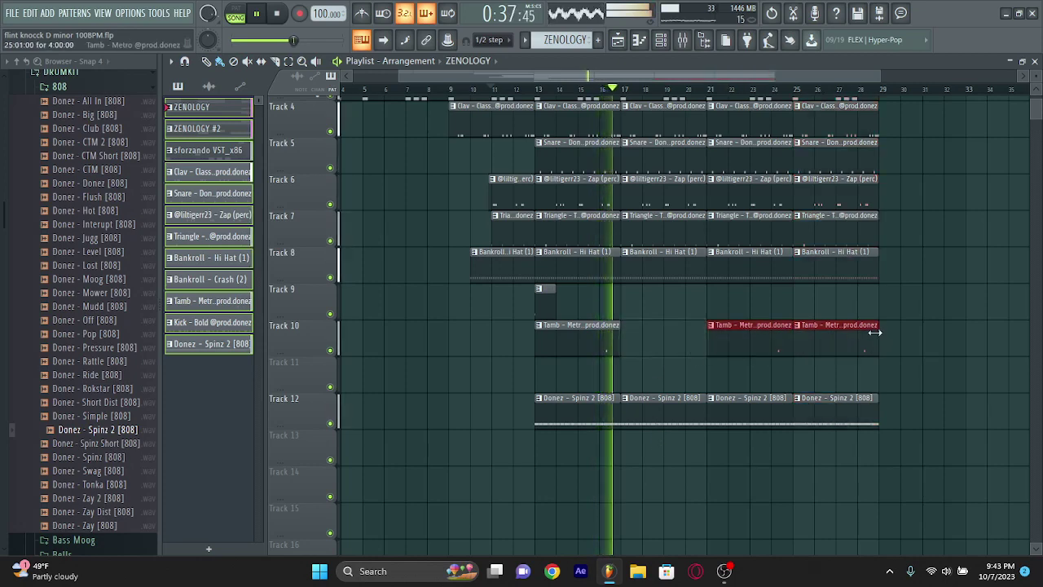
pyautogui.scroll(-1, 814, 330)
pyautogui.scroll(1, 876, 334)
pyautogui.press('Delete')
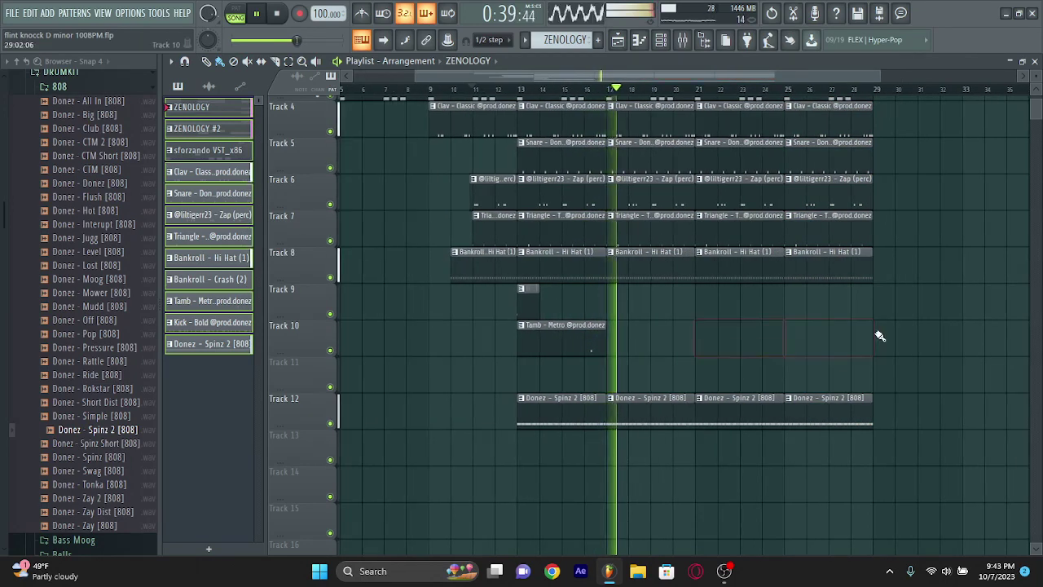
# Delete the Donez - Spinz 2 [808] clip on Track 12 and the hi-hat clip on Track 8 at bar 21
pyautogui.scroll(2, 710, 269)
pyautogui.scroll(3, 711, 269)
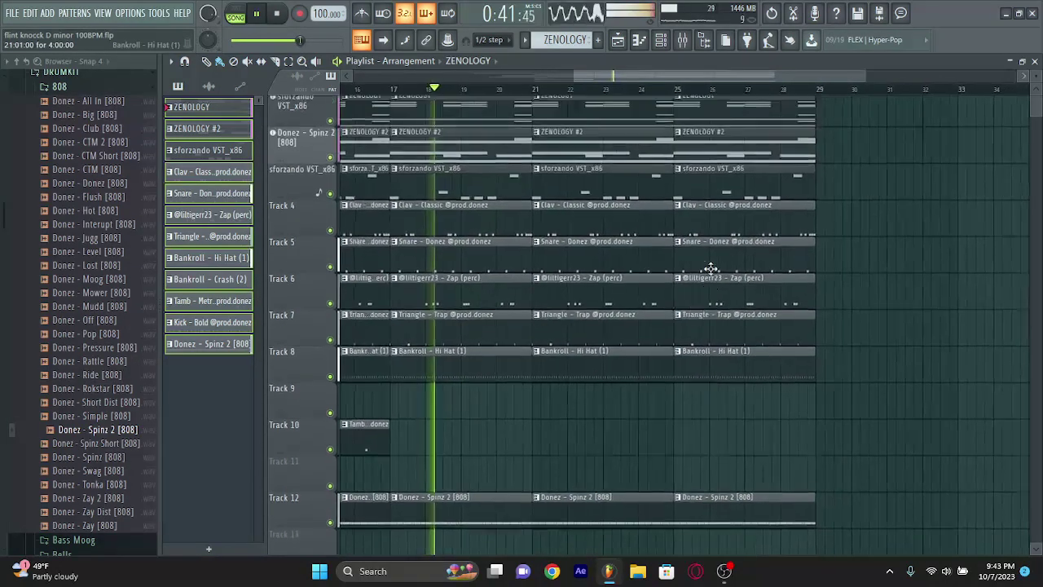
pyautogui.scroll(-2, 541, 375)
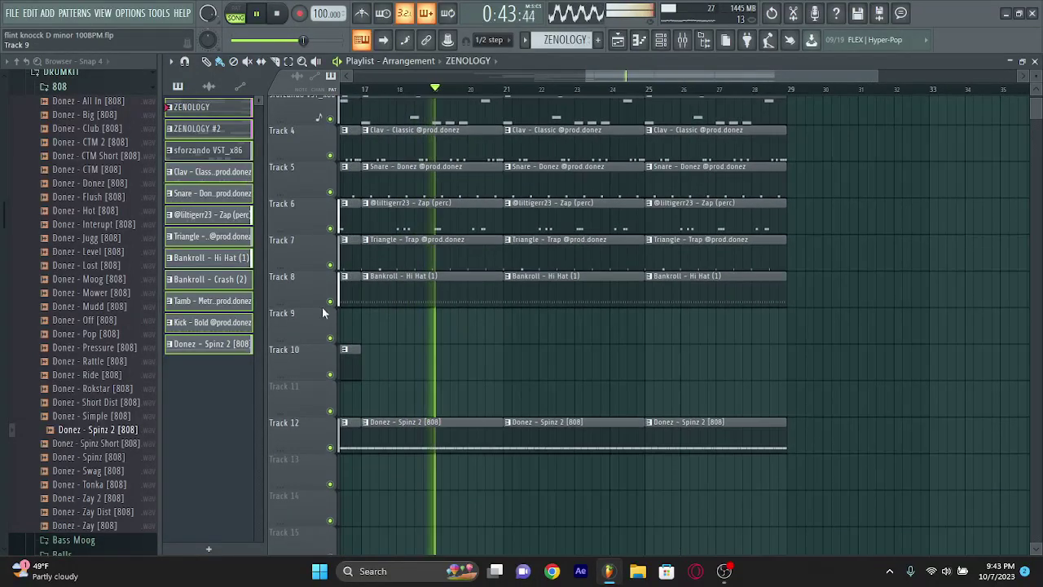
pyautogui.rightClick(532, 431)
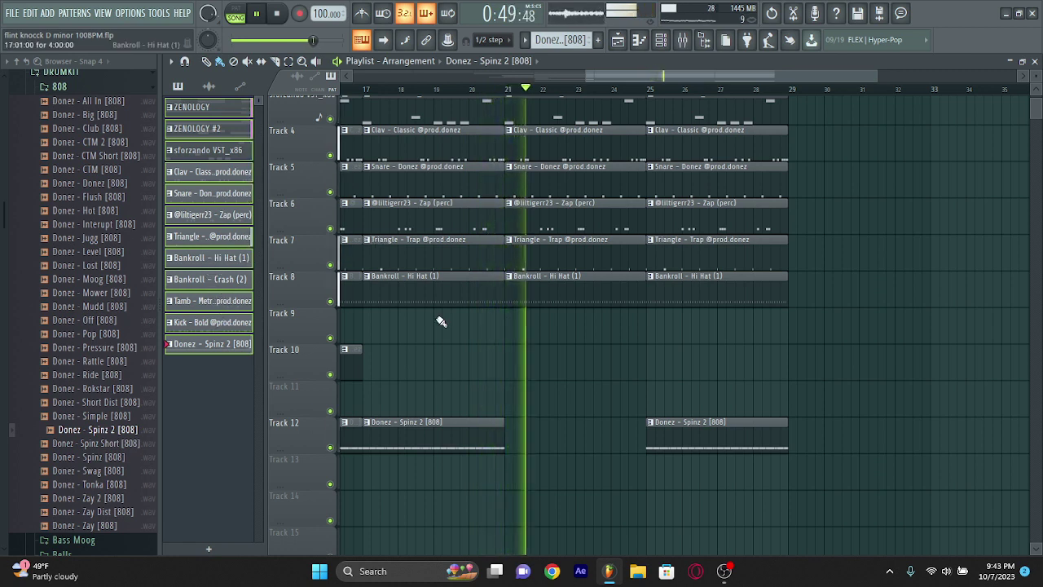
pyautogui.rightClick(611, 181)
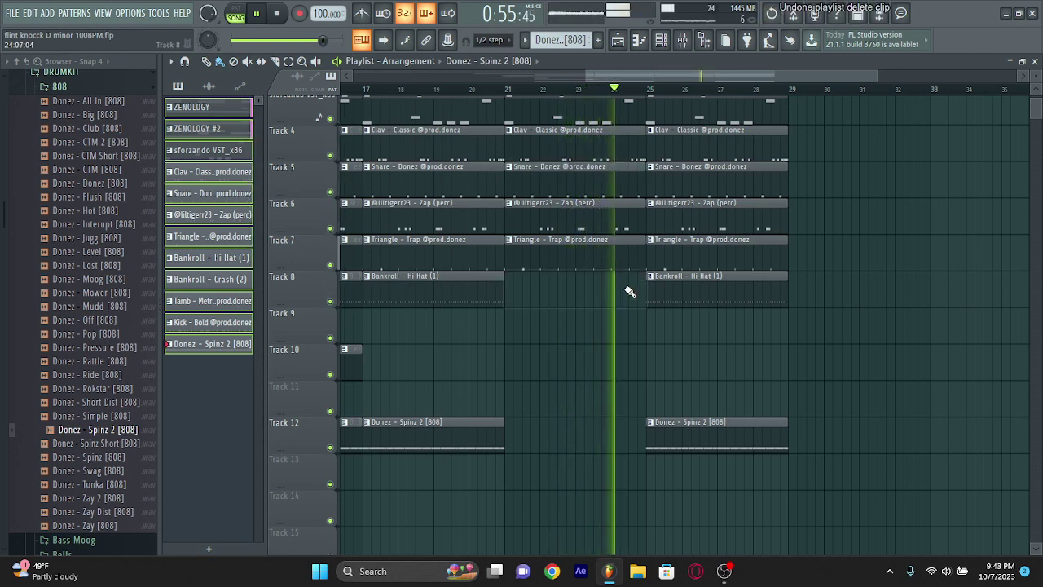
# Shorten the bar 25 hi-hat clip on Track 8 so it ends at bar 28
pyautogui.hscroll(3, 628, 291)
pyautogui.scroll(2, 628, 295)
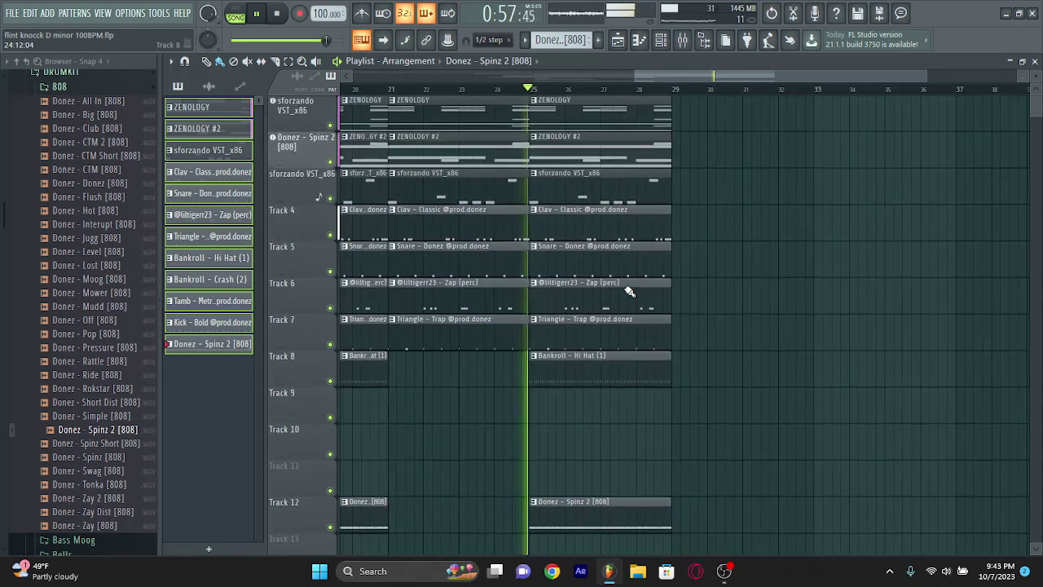
pyautogui.scroll(-4, 585, 262)
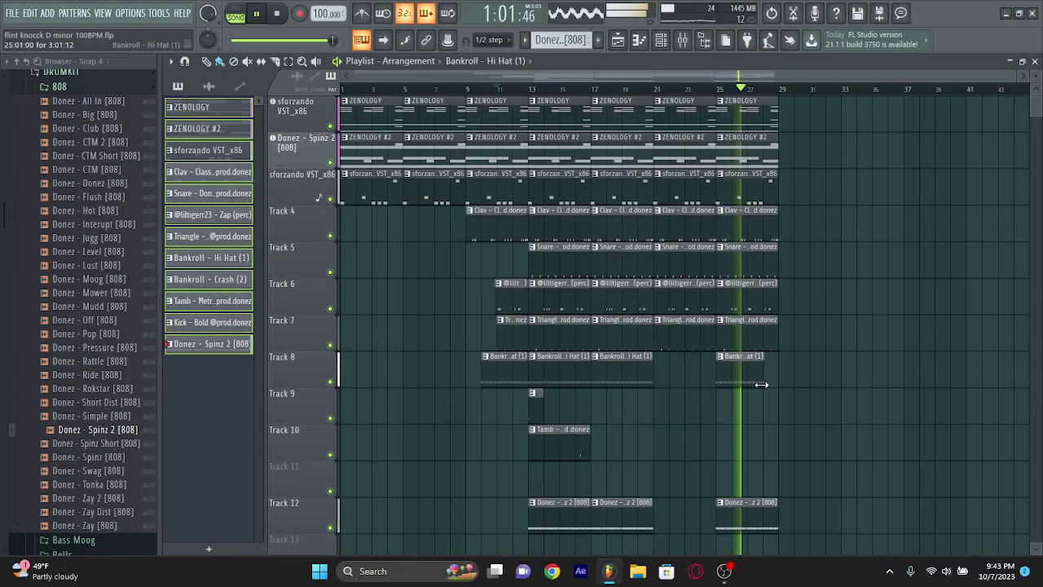
pyautogui.scroll(6, 759, 388)
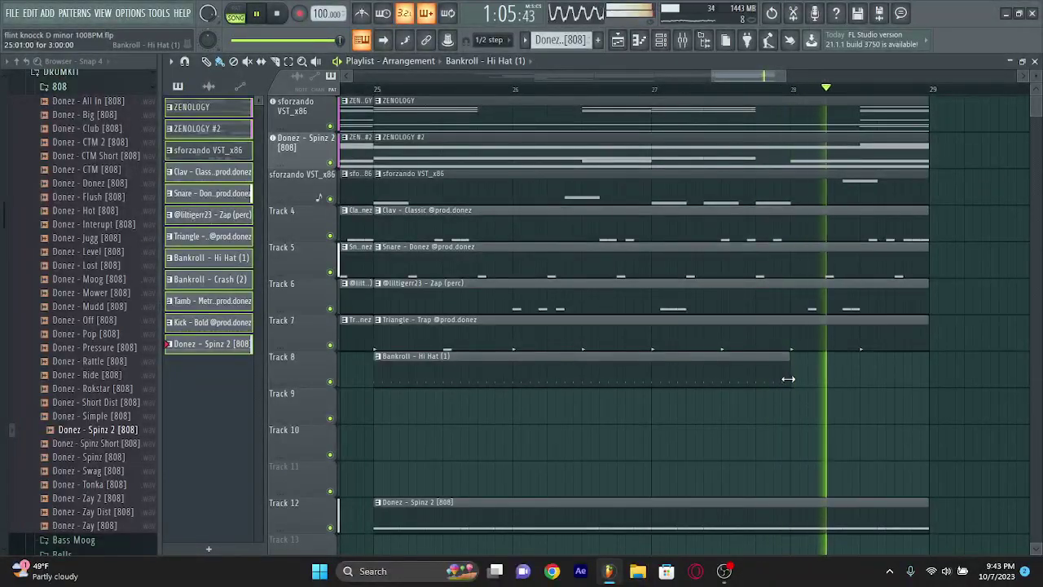
pyautogui.scroll(-5, 788, 379)
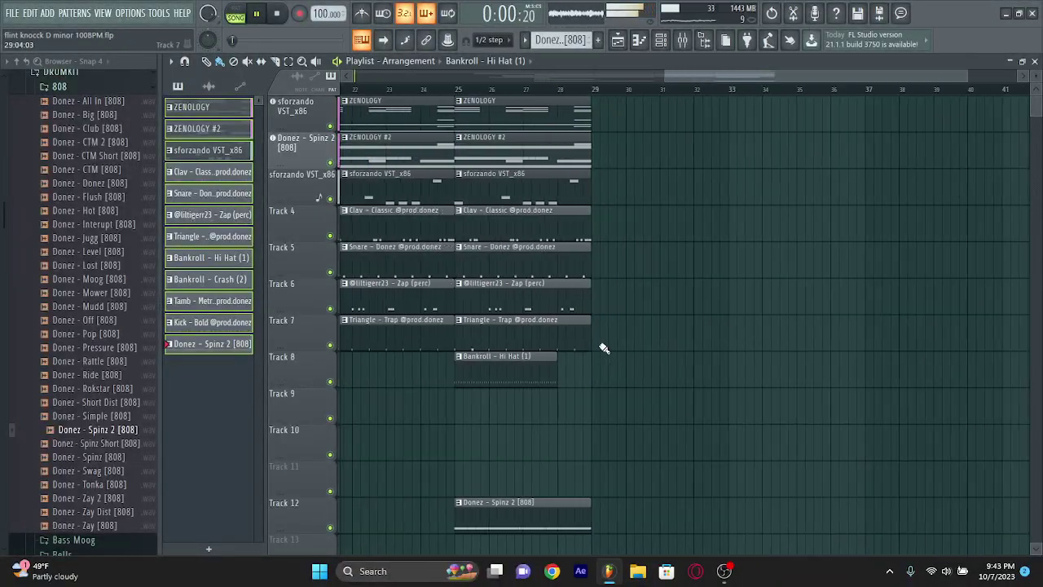
# Place all twelve selected patterns together at bar 29 on tracks 1 to 12
pyautogui.scroll(-3, 603, 348)
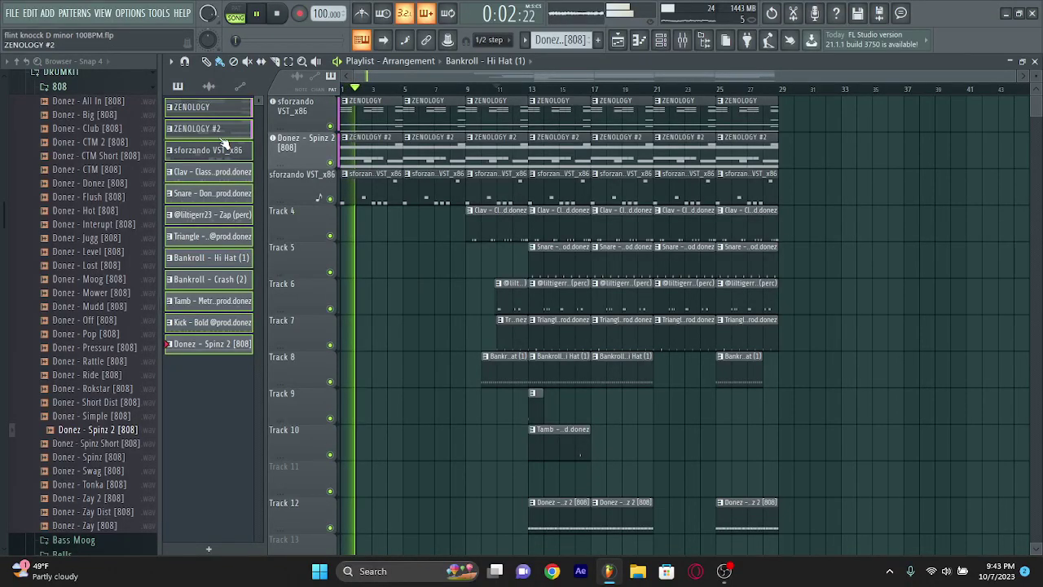
pyautogui.hotkey('ctrl', 'b')
pyautogui.scroll(3, 789, 114)
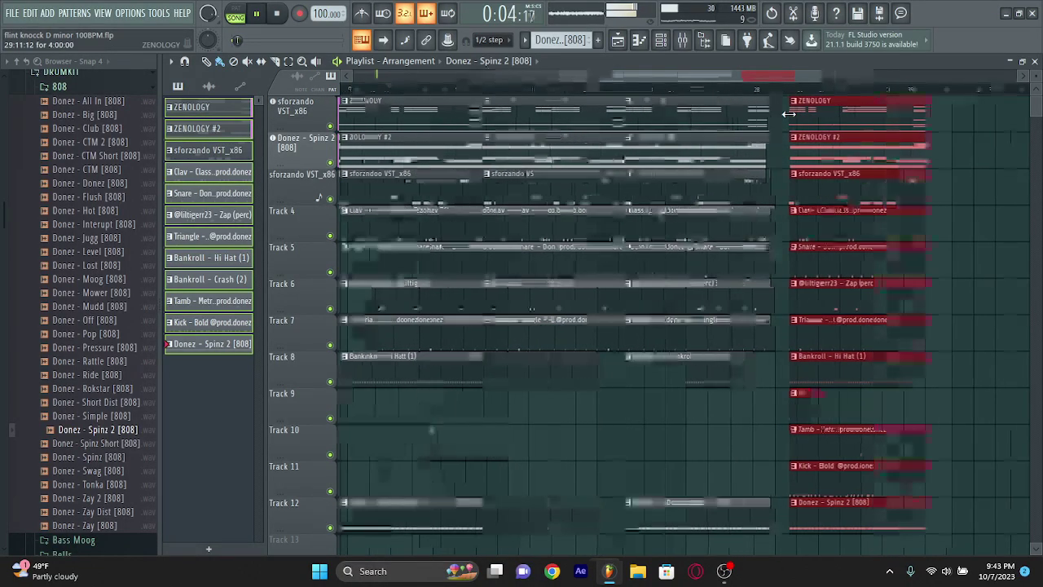
pyautogui.click(802, 121)
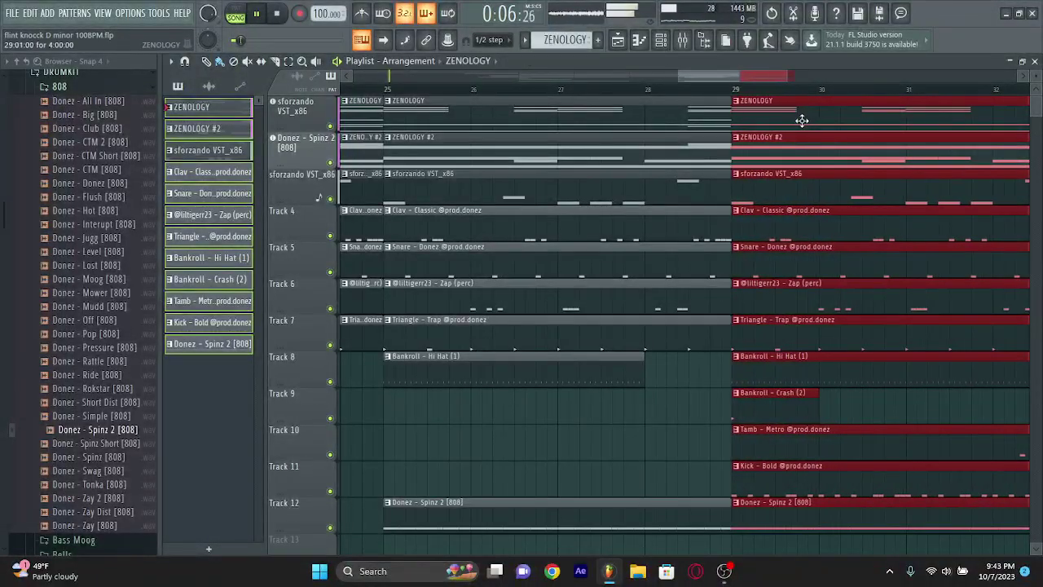
# Delete the Donez - Spinz 2 [808] clip at bar 29 on Track 12 and clear the section's selection
pyautogui.scroll(-3, 788, 226)
pyautogui.scroll(-1, 787, 251)
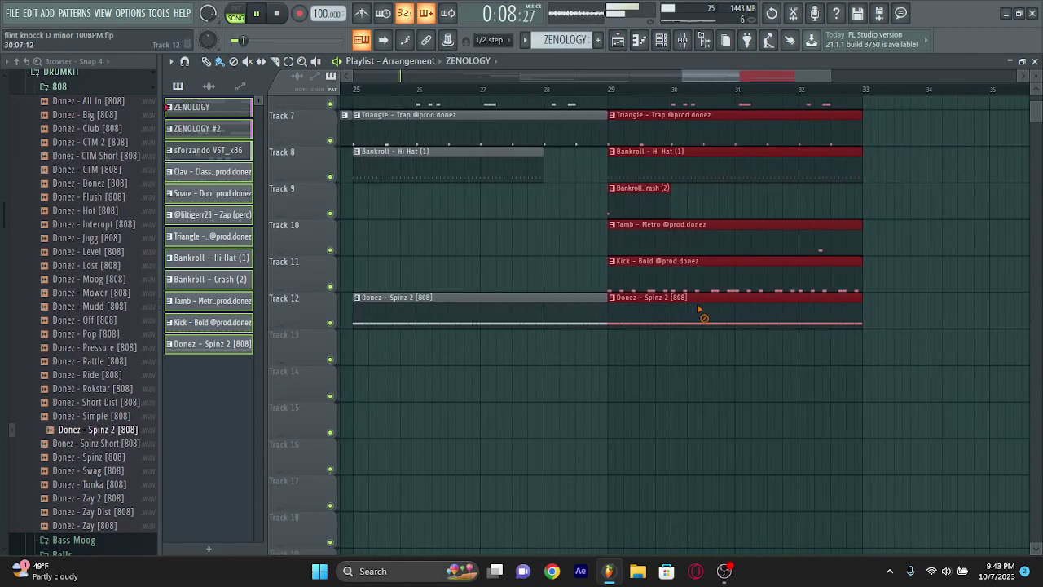
pyautogui.scroll(-2, 698, 307)
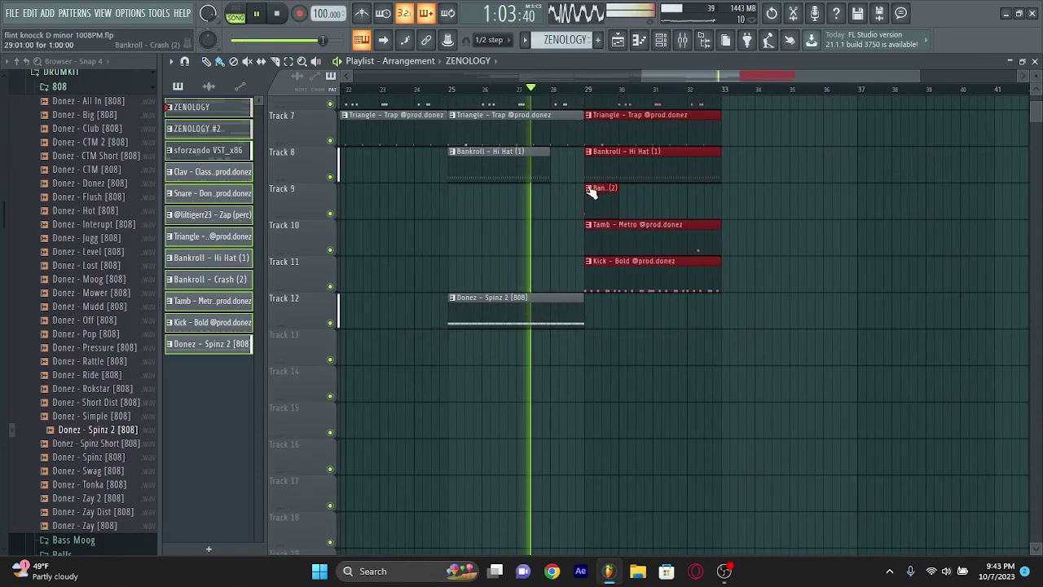
pyautogui.scroll(3, 591, 192)
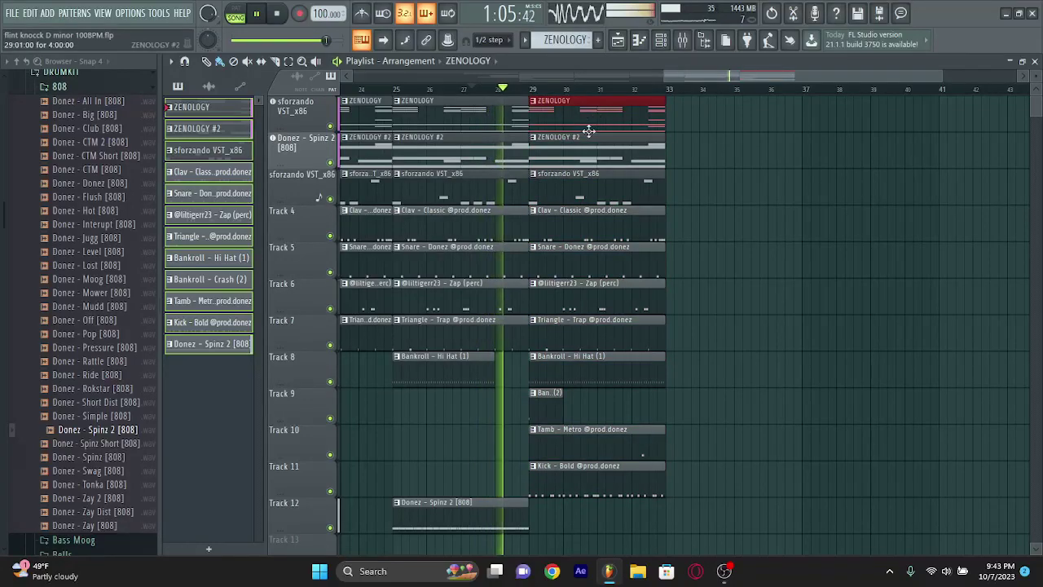
# Delete the ZENOLOGY clip at bar 29 on the first track
pyautogui.rightClick(597, 118)
pyautogui.scroll(2, 591, 113)
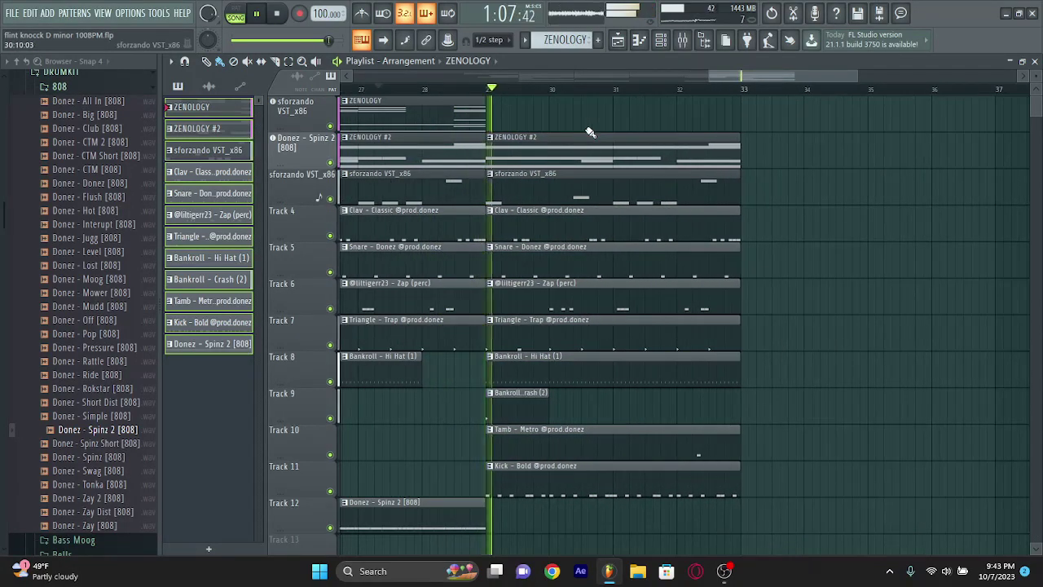
pyautogui.hscroll(3, 487, 241)
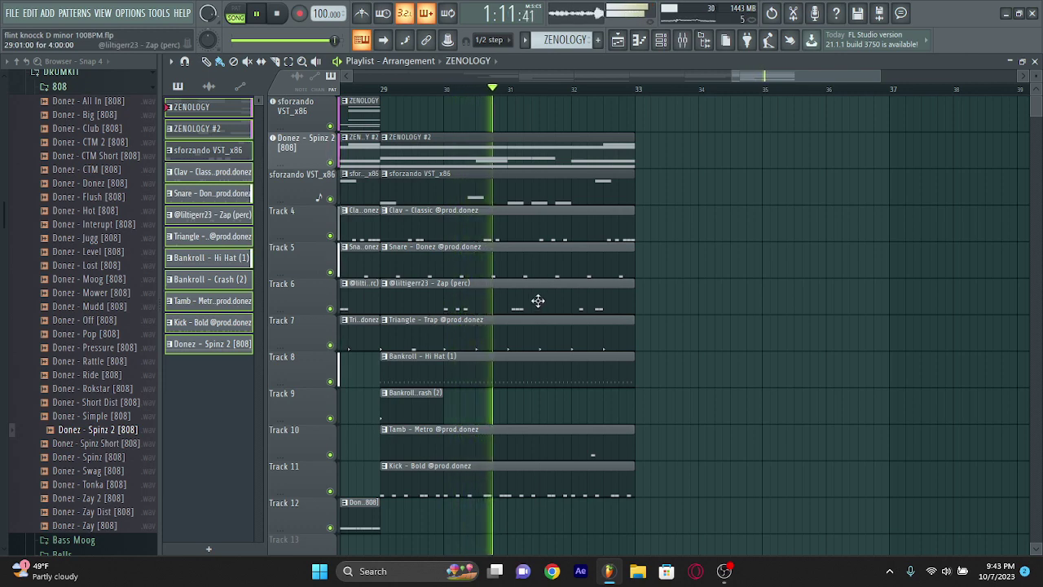
# Place all twelve selected patterns together at bar 33 on tracks 1 to 12 and clear their selection
pyautogui.scroll(-2, 537, 299)
pyautogui.hotkey('ctrl', 'b')
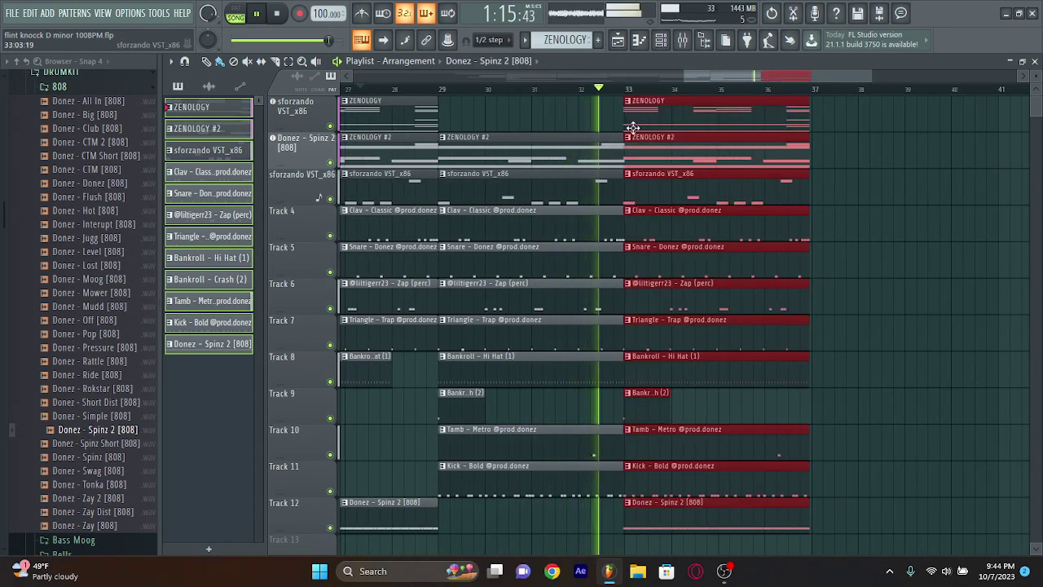
pyautogui.click(633, 129)
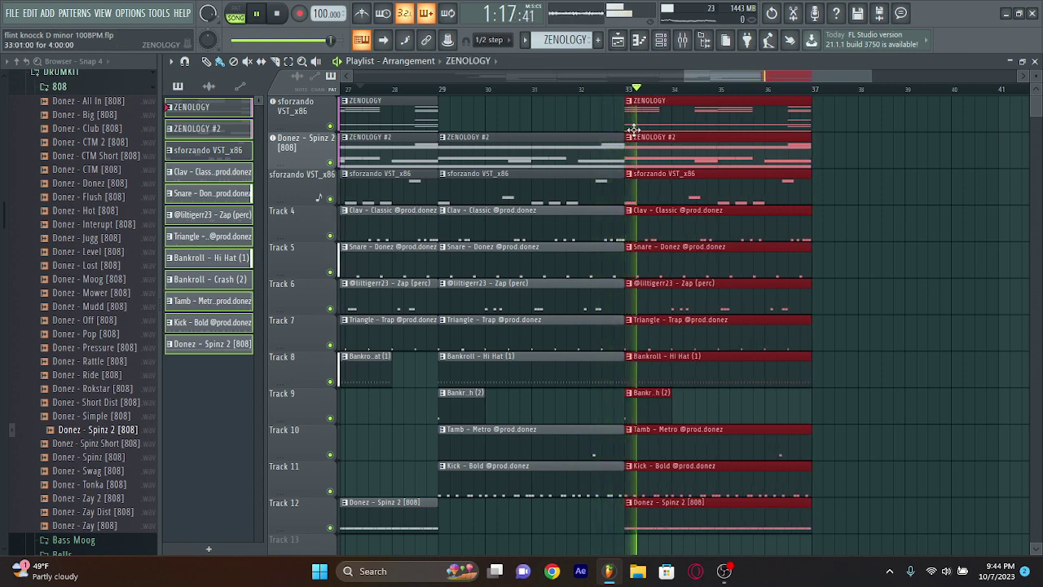
pyautogui.scroll(2, 656, 122)
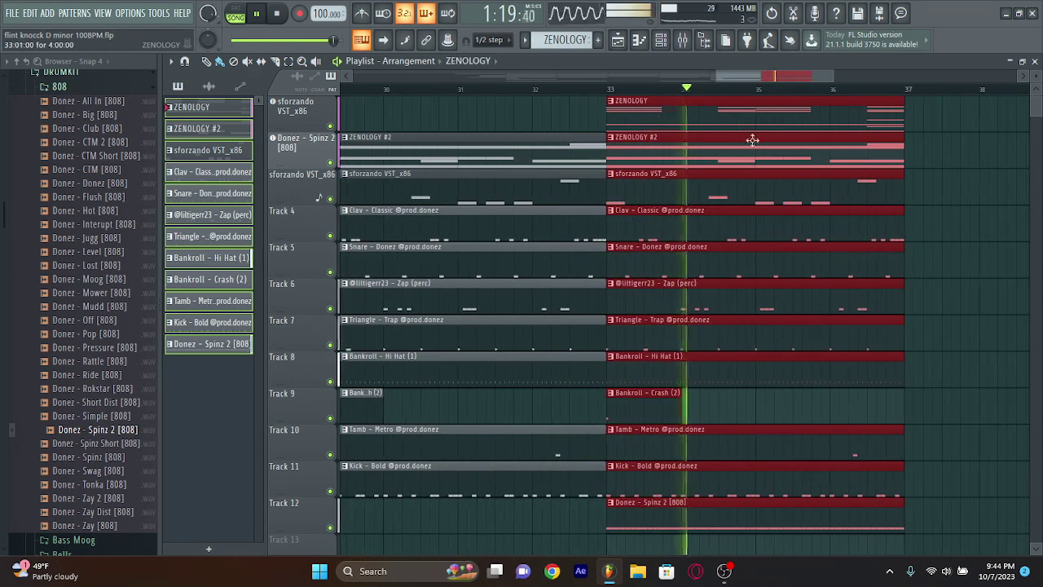
pyautogui.click(865, 187)
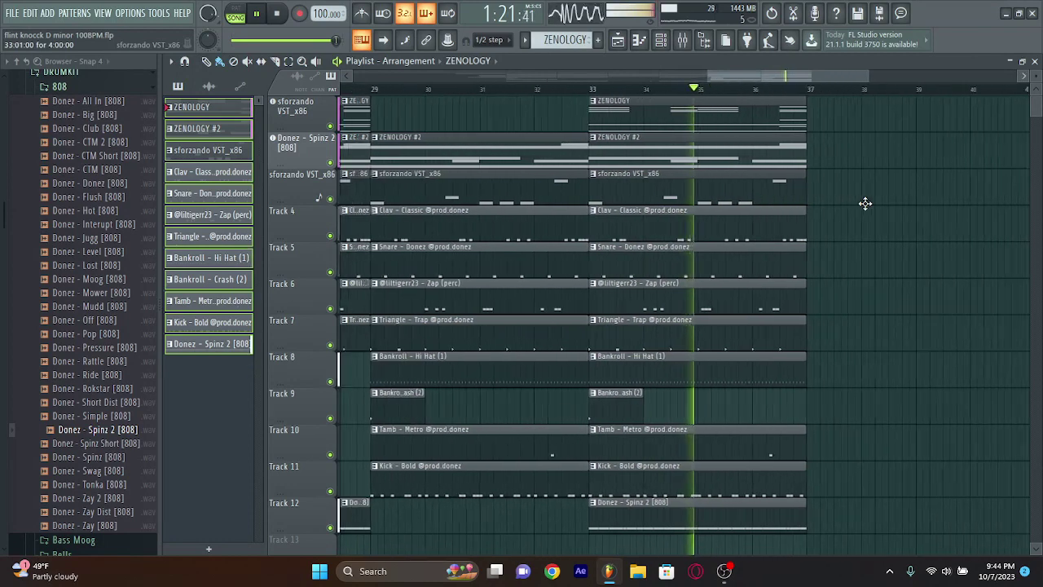
# Duplicate the full bar 33 section on tracks 1 to 12 to bar 37 and clear the selection
pyautogui.scroll(-3, 866, 203)
pyautogui.scroll(-3, 819, 186)
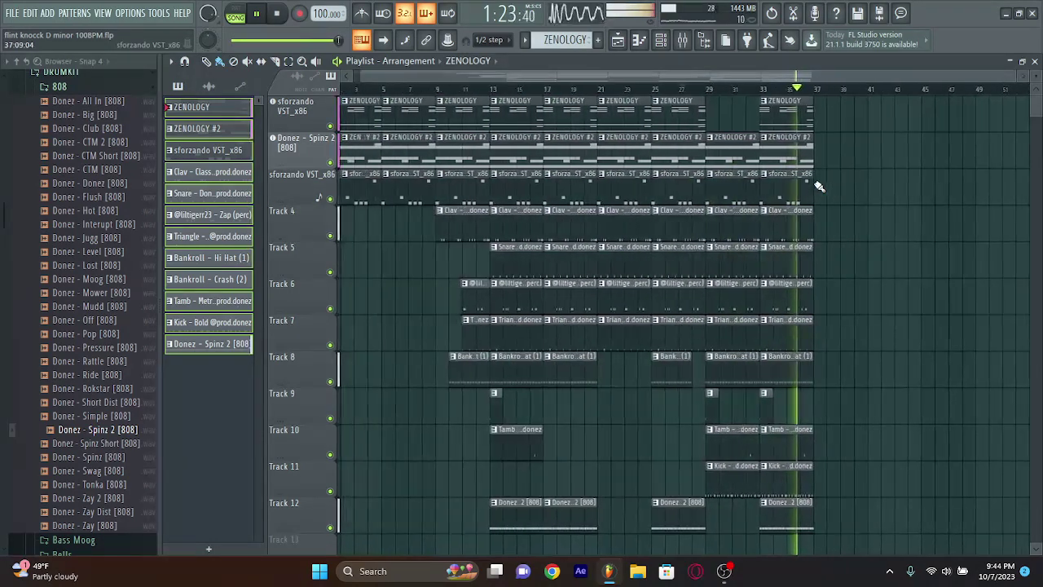
pyautogui.moveTo(768, 125); pyautogui.dragTo(775, 509)
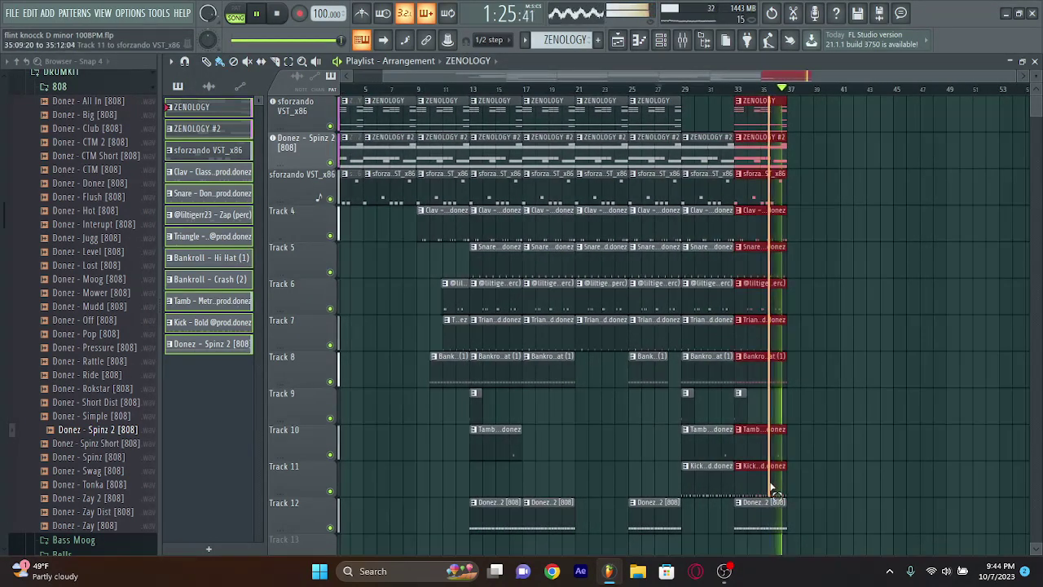
pyautogui.hotkey('ctrl', 'b')
pyautogui.scroll(6, 815, 317)
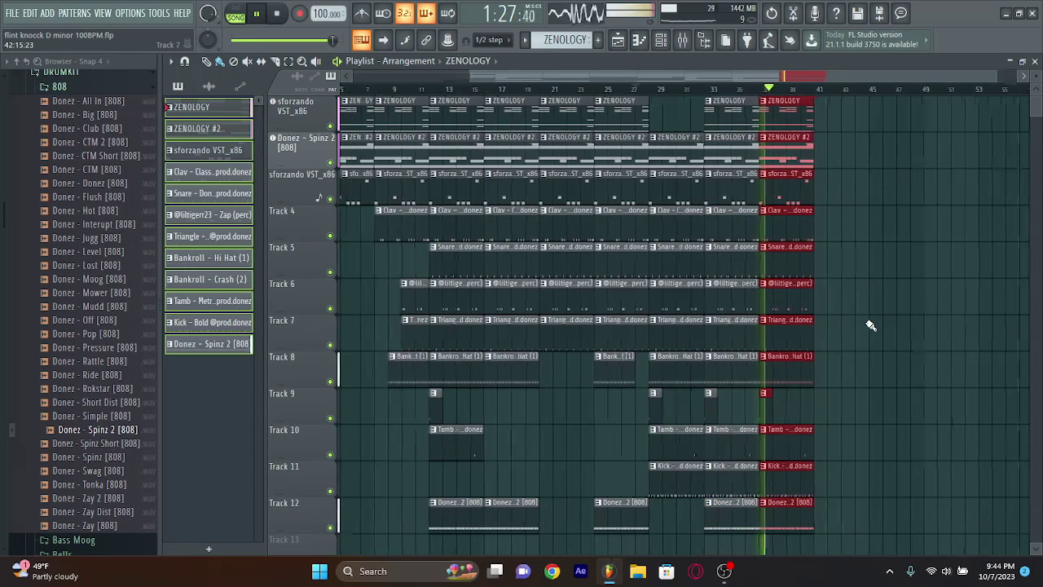
pyautogui.scroll(-5, 611, 306)
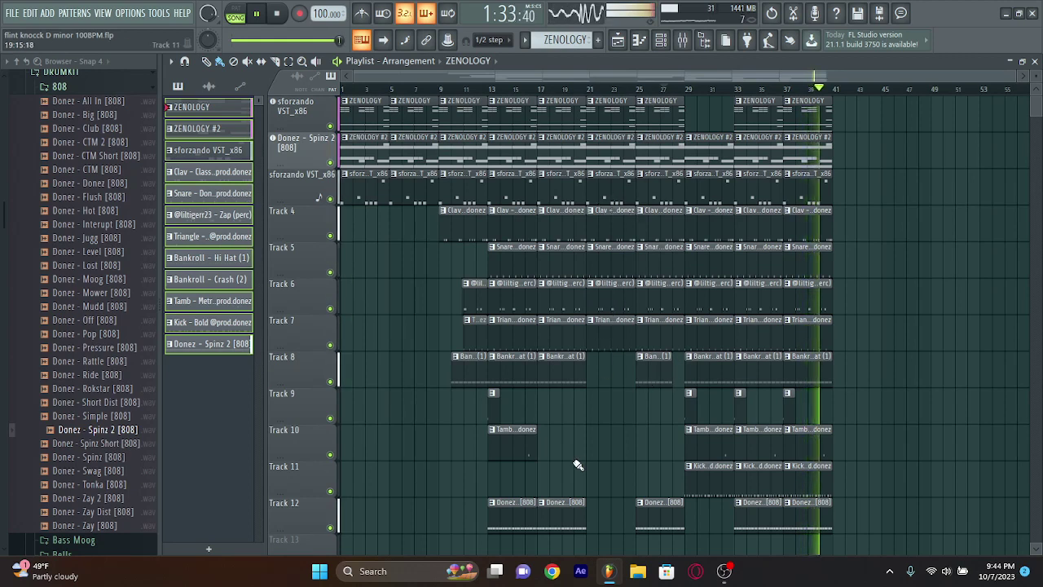
# Delete the Bankroll - Crash (2) clips at bars 33 and 37 on Track 9
pyautogui.moveTo(481, 416); pyautogui.dragTo(694, 408)
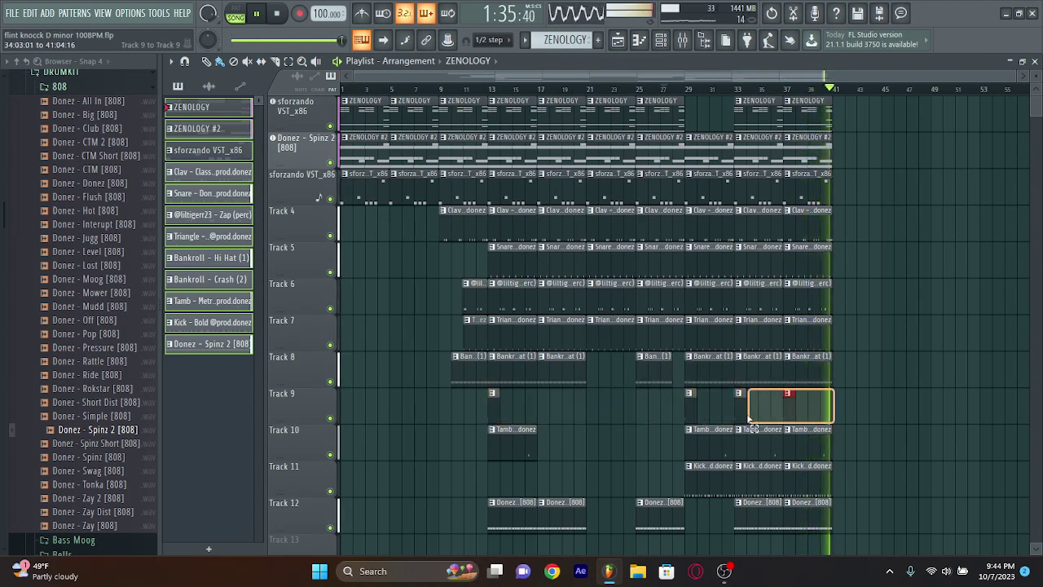
pyautogui.press('Delete')
pyautogui.scroll(4, 717, 403)
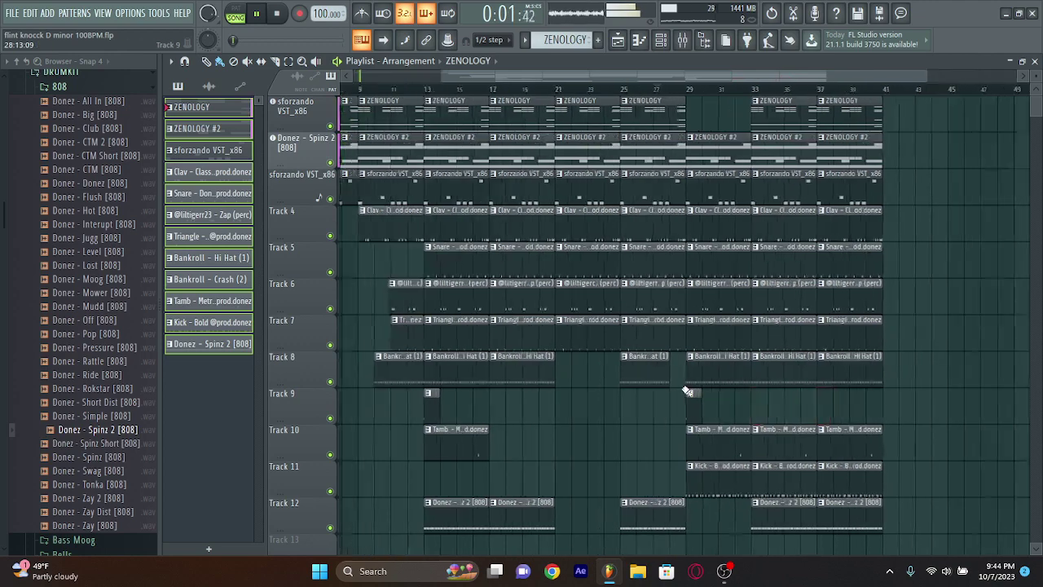
pyautogui.scroll(-3, 687, 392)
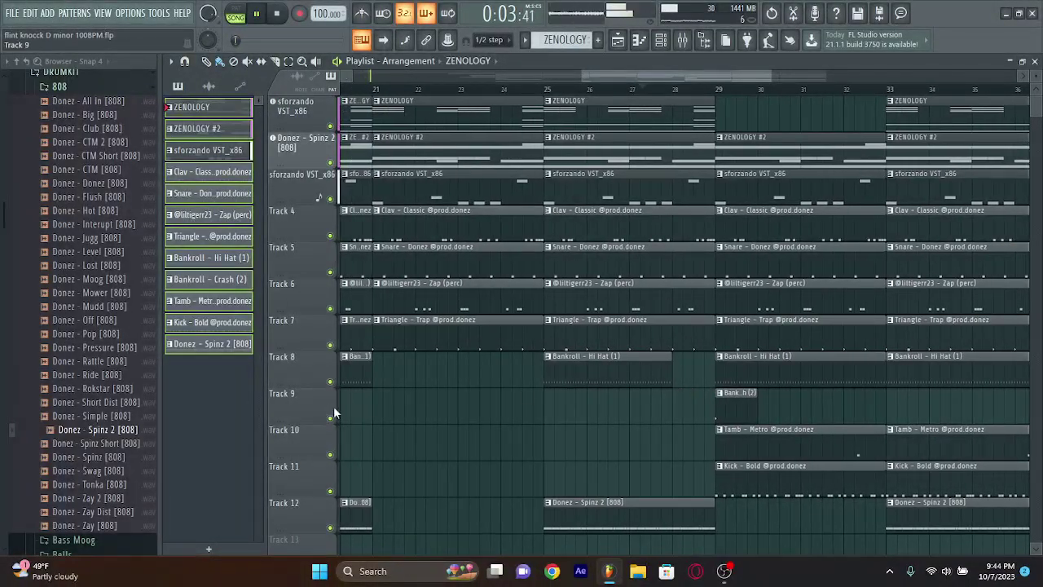
pyautogui.scroll(-3, 530, 348)
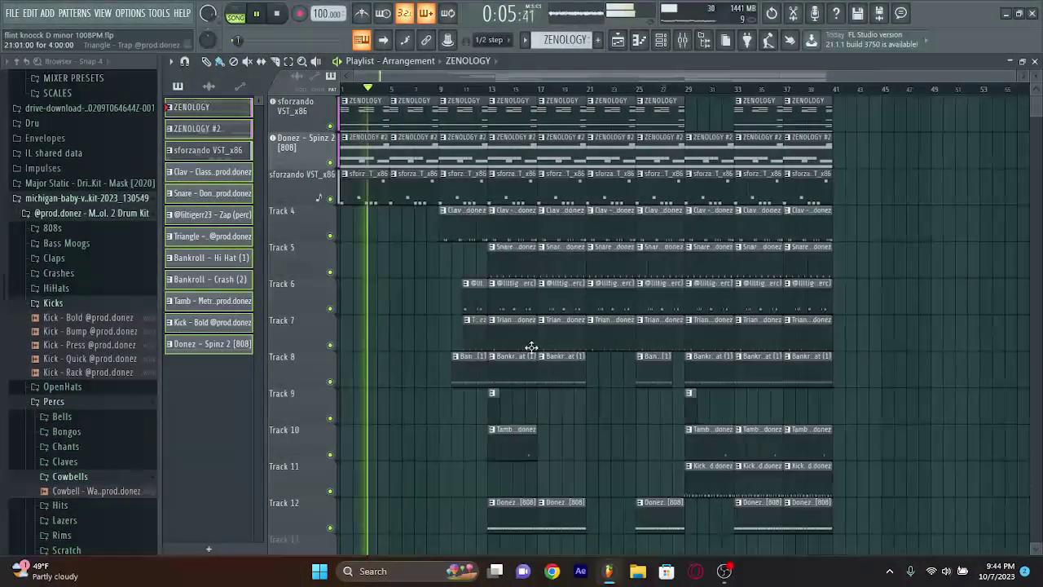
# Delete the ZENOLOGY, ZENOLOGY #2 and sforzando VST_x86 clips at bar 5 on the first three tracks
pyautogui.click(325, 295)
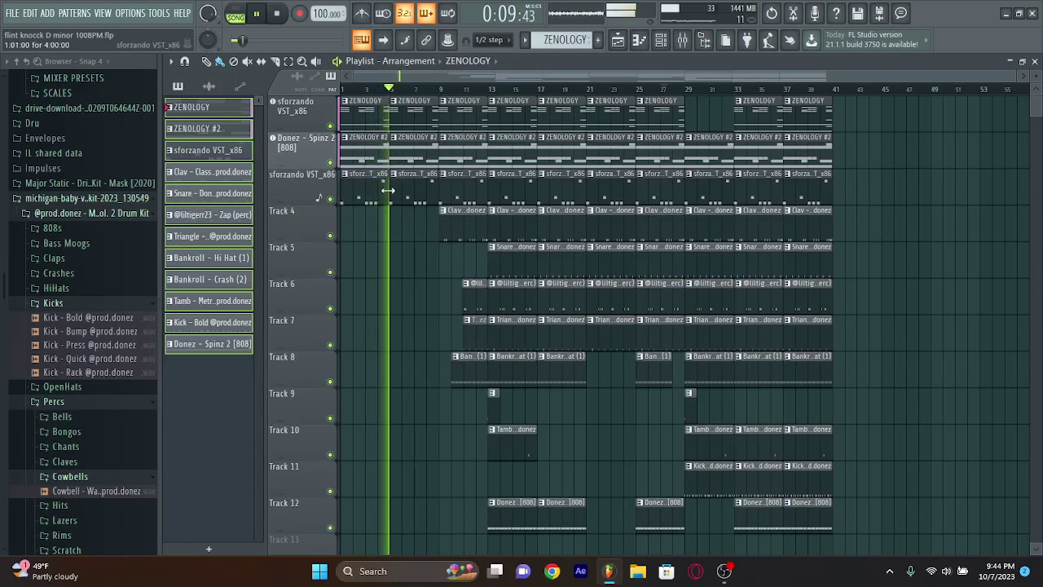
pyautogui.scroll(2, 388, 190)
pyautogui.moveTo(424, 97); pyautogui.dragTo(419, 235)
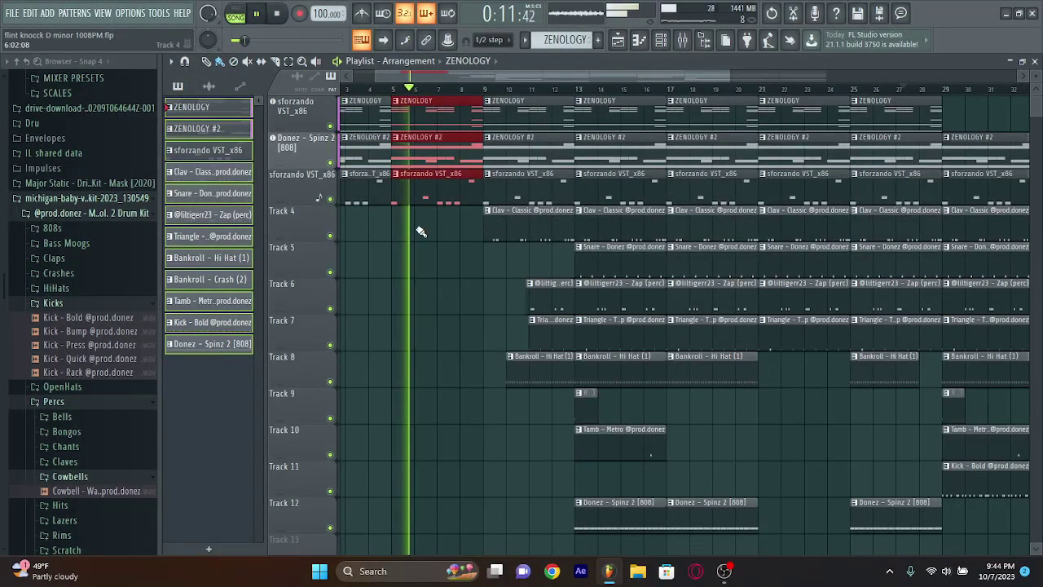
# Move all clips from bar 9 onward earlier so they start at bar 5, and clear the selection
pyautogui.scroll(-3, 420, 232)
pyautogui.moveTo(431, 96); pyautogui.dragTo(880, 547)
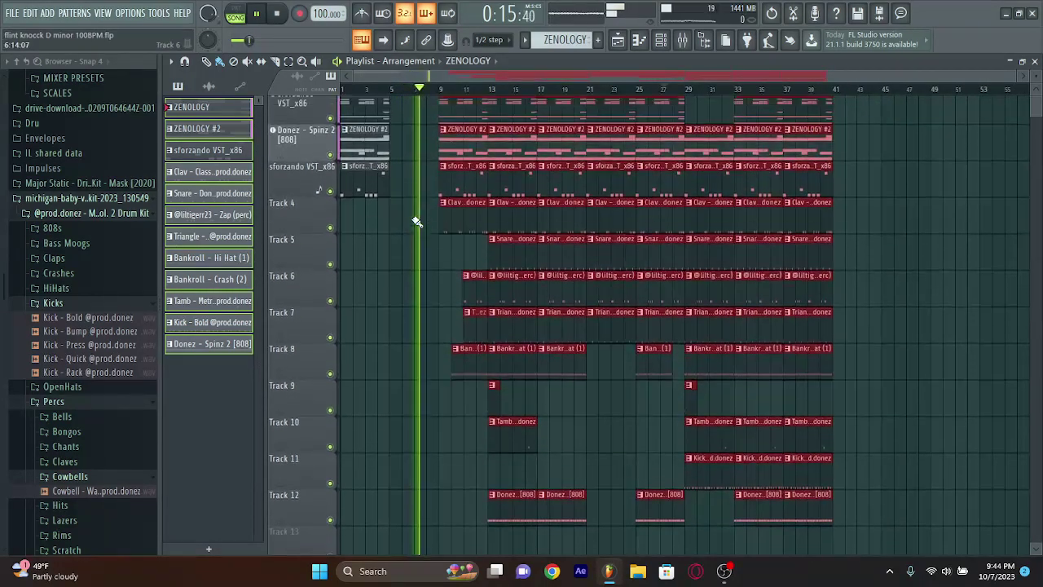
pyautogui.moveTo(444, 135); pyautogui.dragTo(407, 122)
pyautogui.scroll(2, 387, 115)
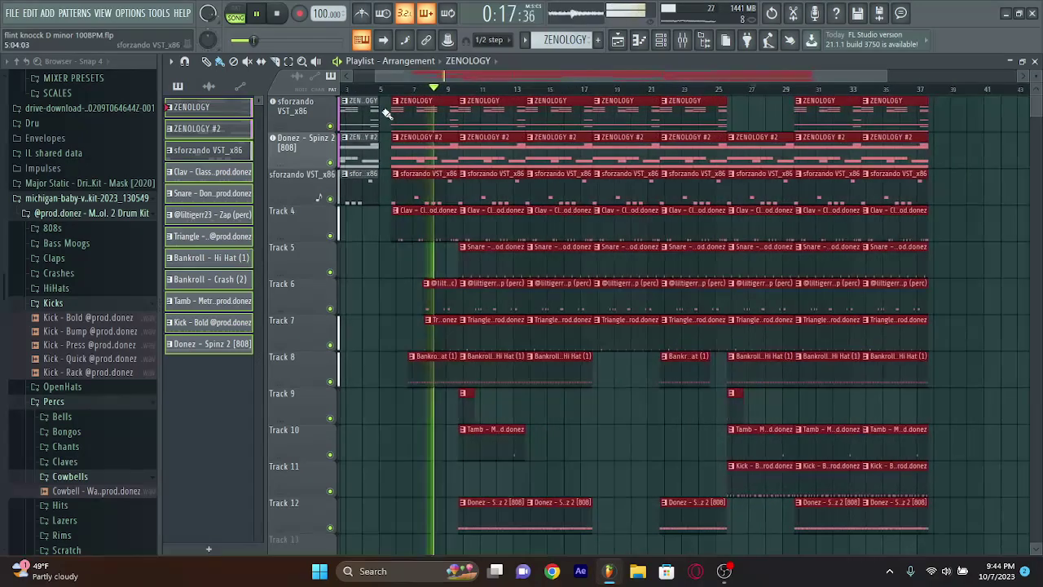
pyautogui.scroll(4, 387, 114)
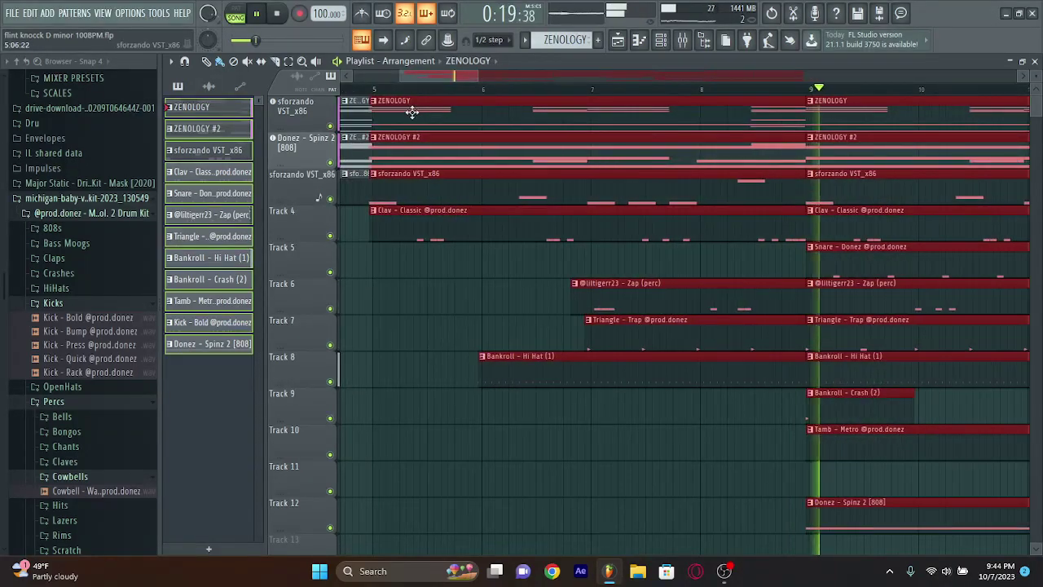
pyautogui.moveTo(411, 111); pyautogui.dragTo(418, 117)
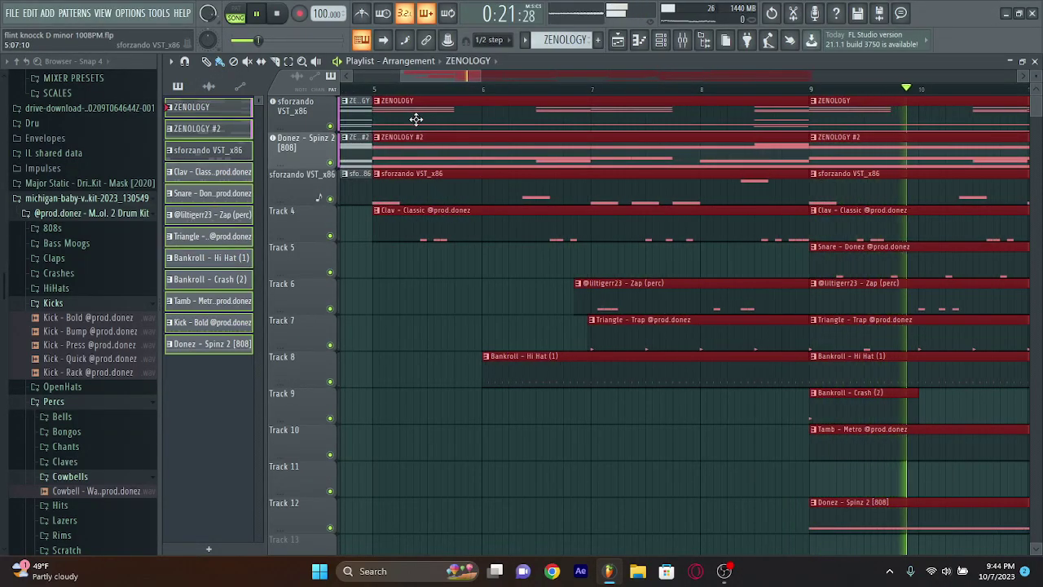
pyautogui.scroll(-4, 416, 117)
pyautogui.click(425, 257)
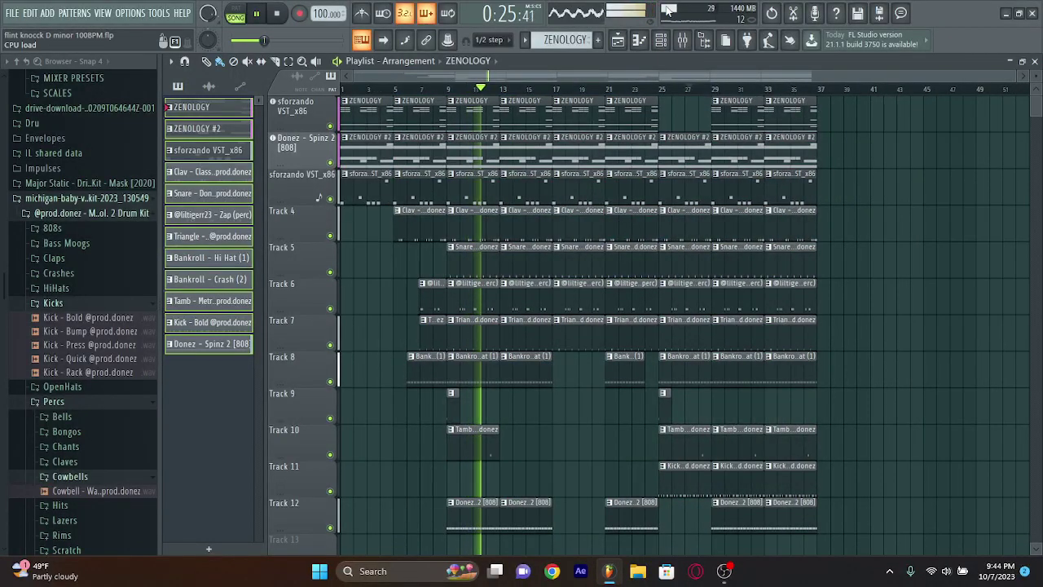
# Check the channel levels in the Mixer during playback and return to the Playlist
pyautogui.click(683, 40)
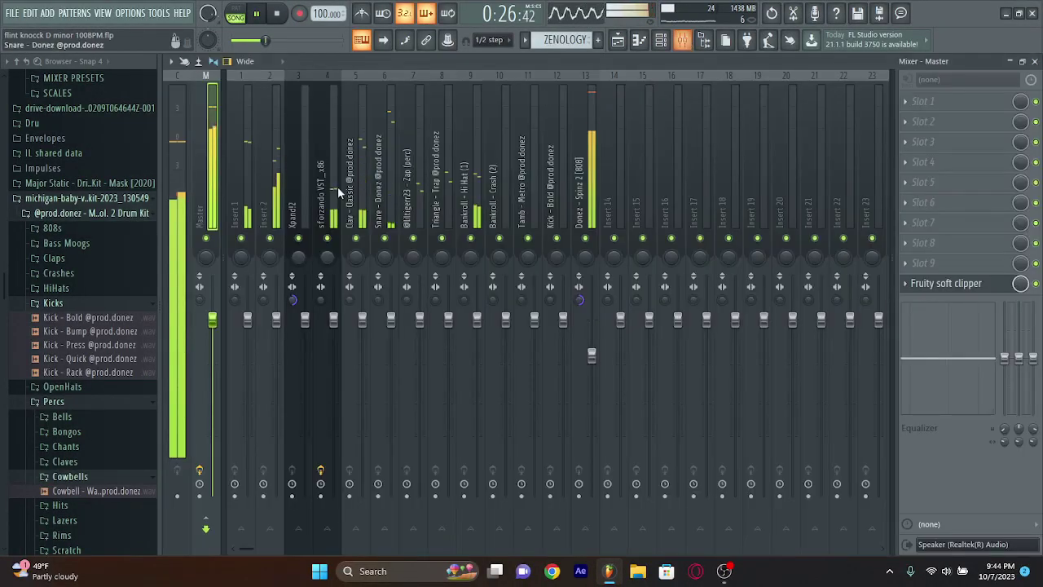
pyautogui.click(597, 153)
pyautogui.click(620, 41)
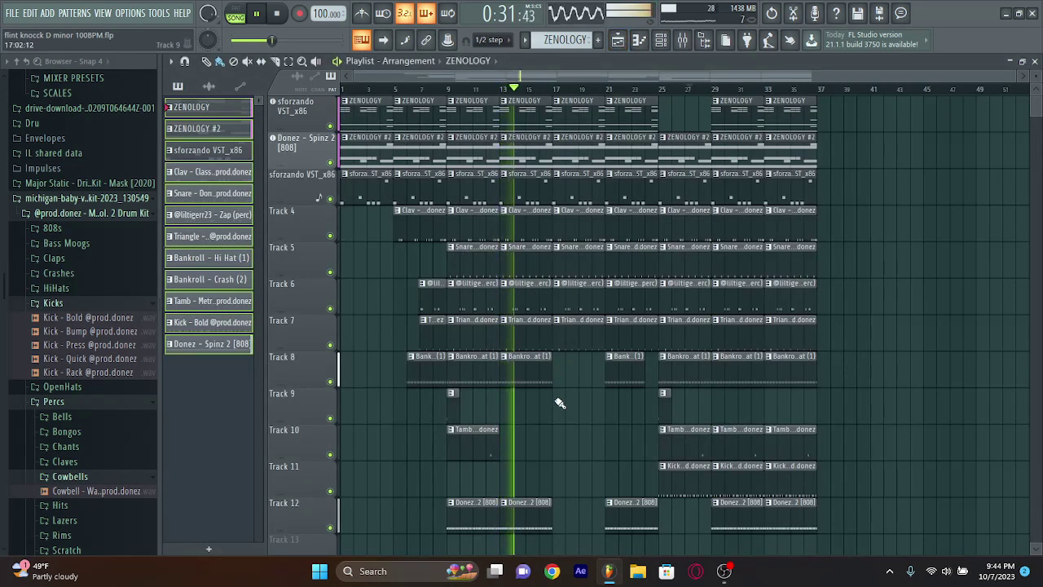
# Shorten the bar 13 ZENOLOGY clip on the first track to a length of 3:08:00, ending halfway through bar 16
pyautogui.scroll(3, 564, 334)
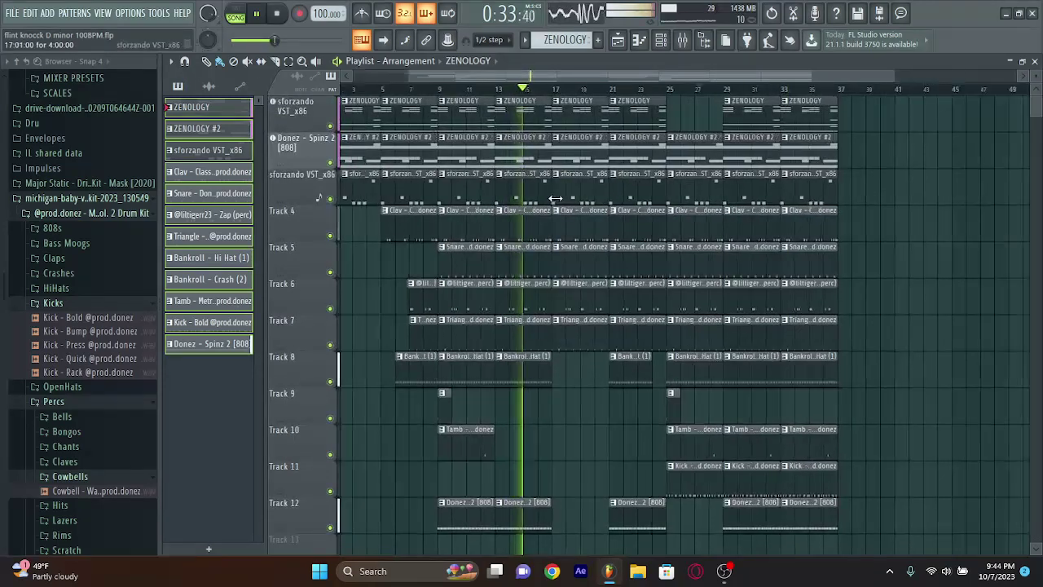
pyautogui.scroll(2, 555, 198)
pyautogui.scroll(2, 554, 198)
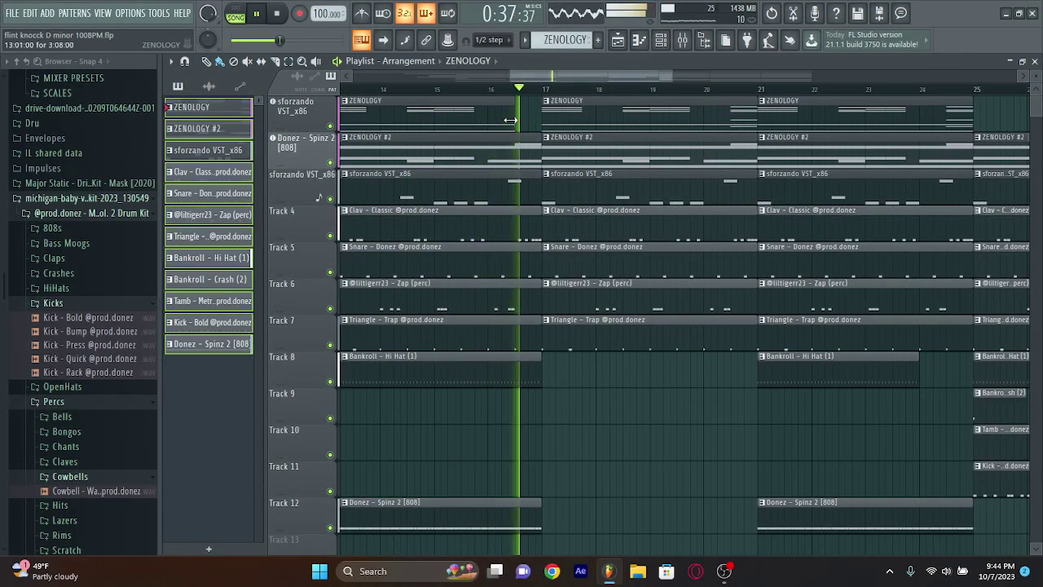
pyautogui.scroll(2, 510, 119)
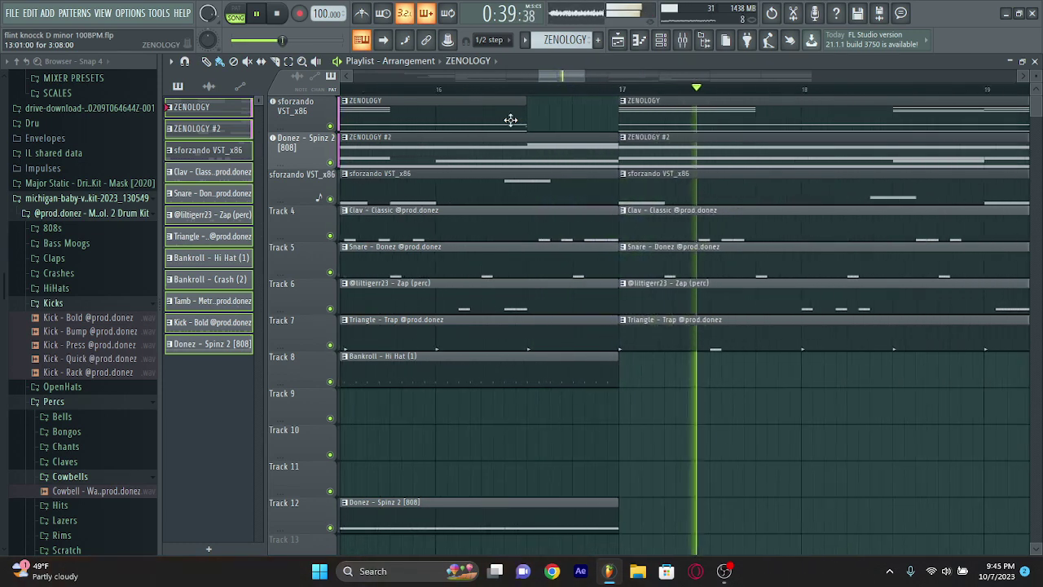
pyautogui.scroll(2, 533, 121)
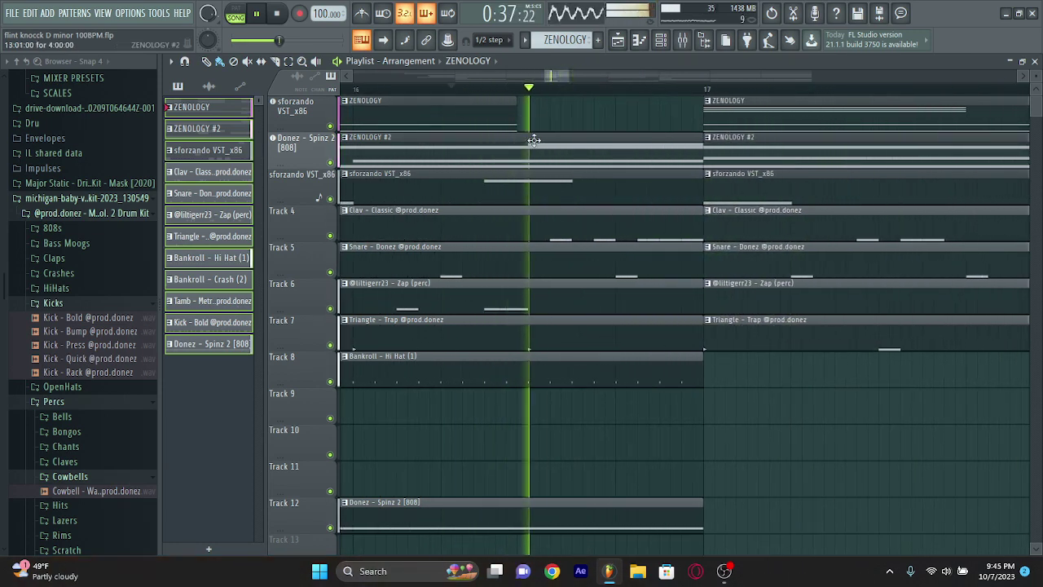
# Shorten the bar 21 ZENOLOGY #2 clip on the second track so it ends at bar 24
pyautogui.scroll(-3, 534, 140)
pyautogui.scroll(-4, 538, 135)
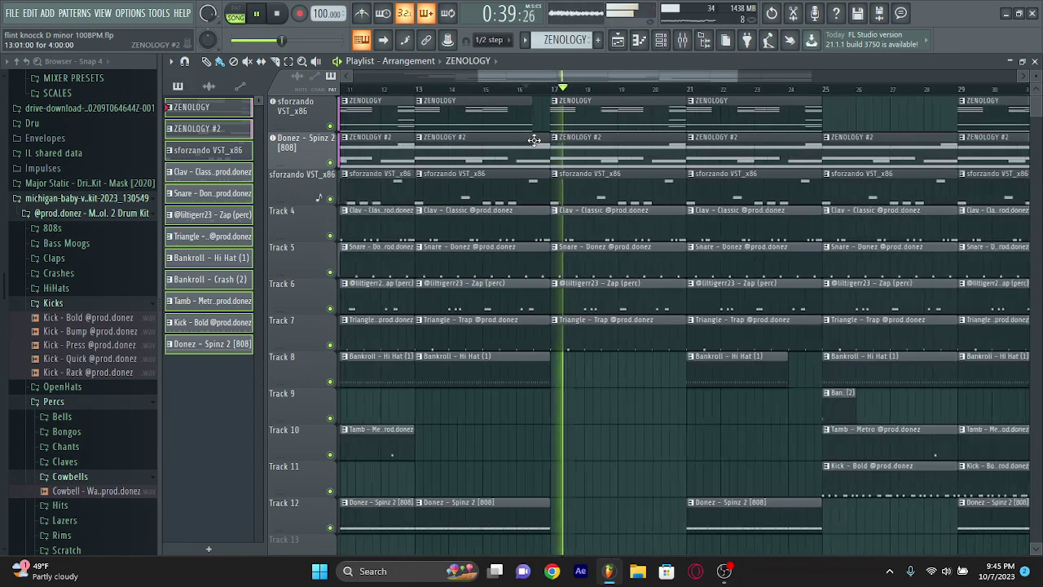
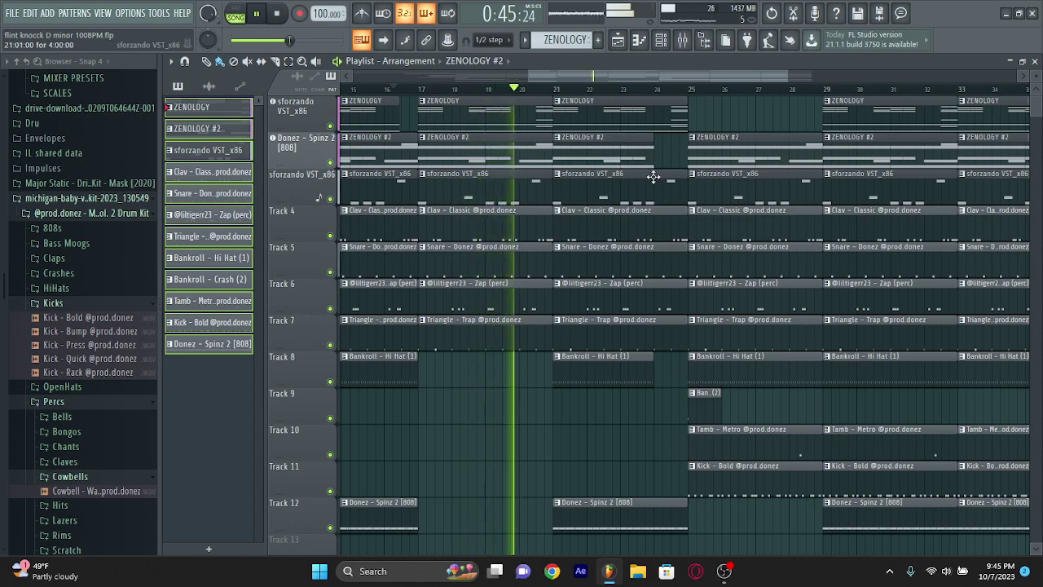
pyautogui.hscroll(3, 654, 177)
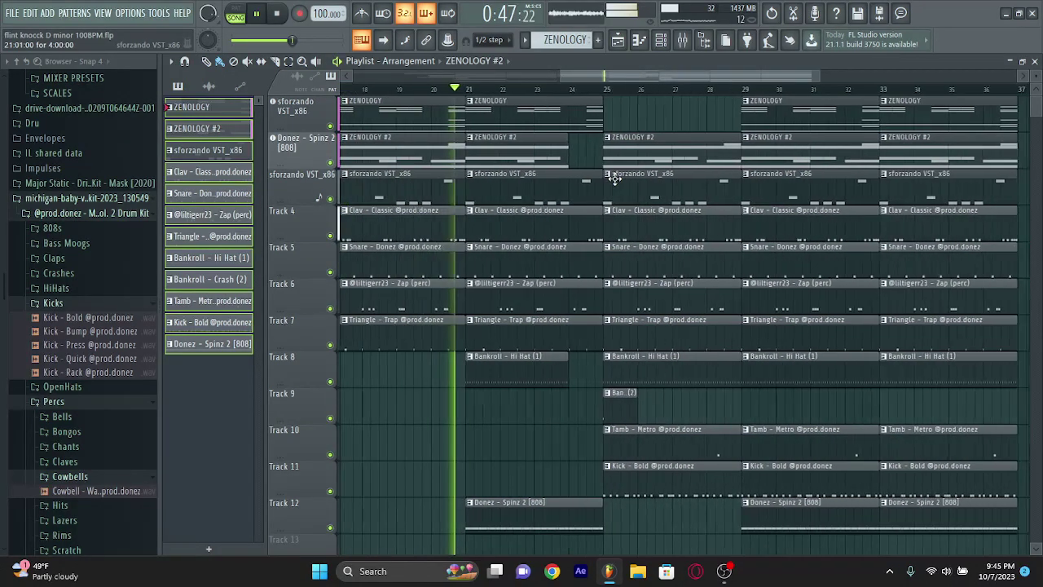
pyautogui.scroll(-1, 557, 156)
pyautogui.scroll(2, 565, 187)
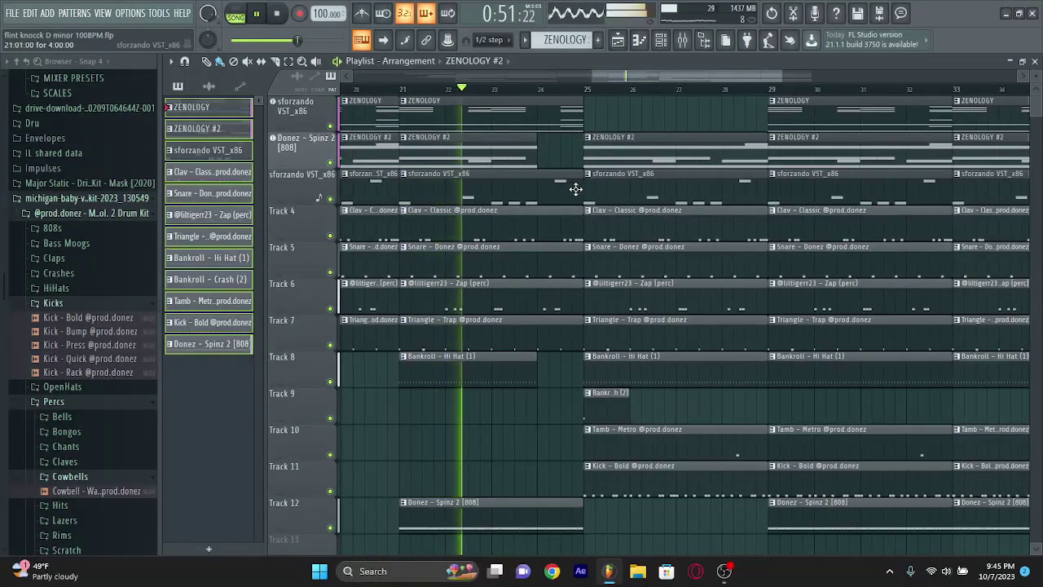
# Delete the Clav - Classic clip at bar 21 on Track 4 and save the project
pyautogui.scroll(-6, 536, 177)
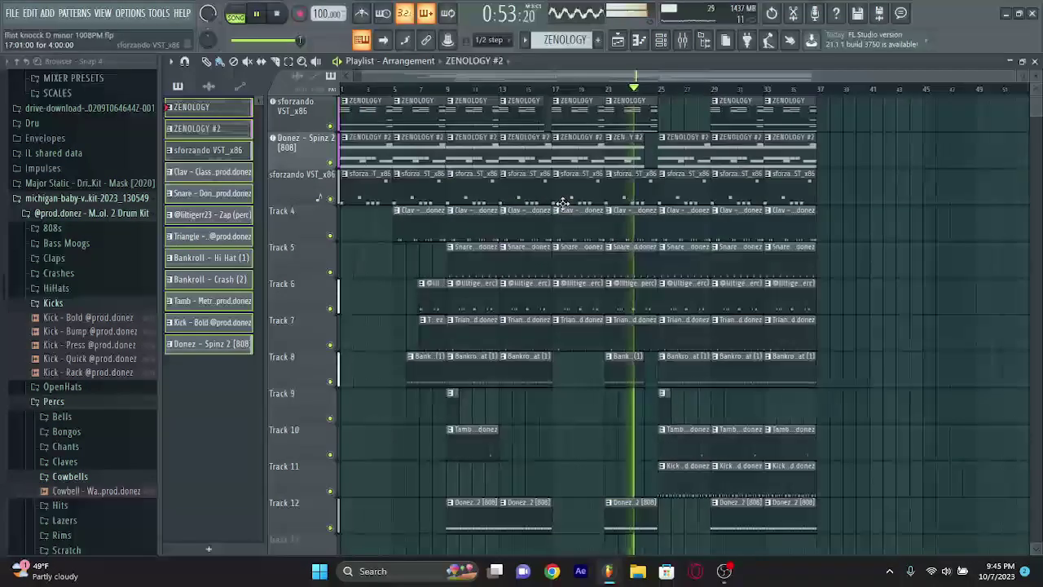
pyautogui.rightClick(588, 228)
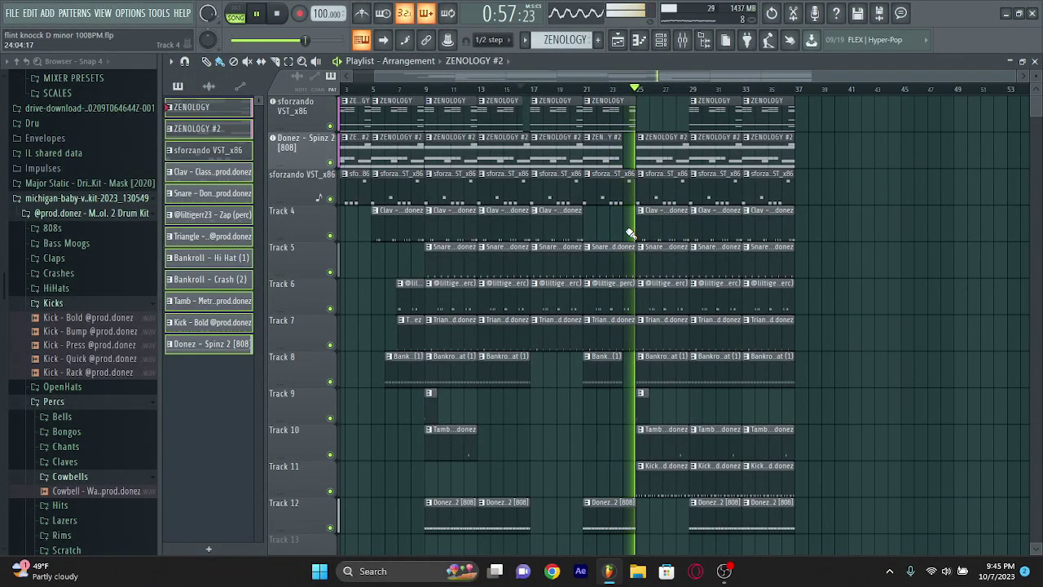
pyautogui.scroll(5, 636, 234)
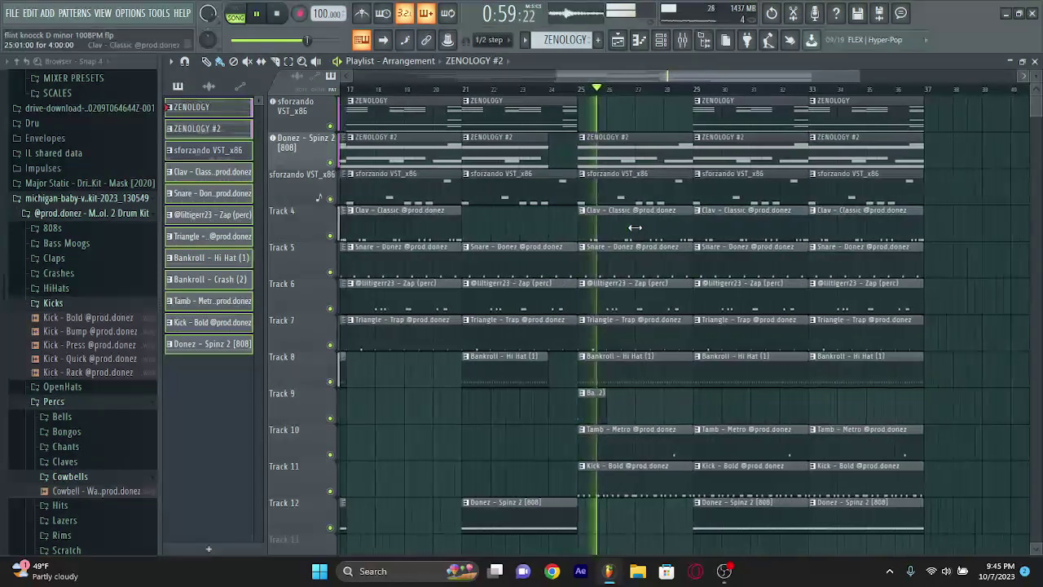
pyautogui.hotkey('ctrl', 's')
pyautogui.scroll(-5, 635, 227)
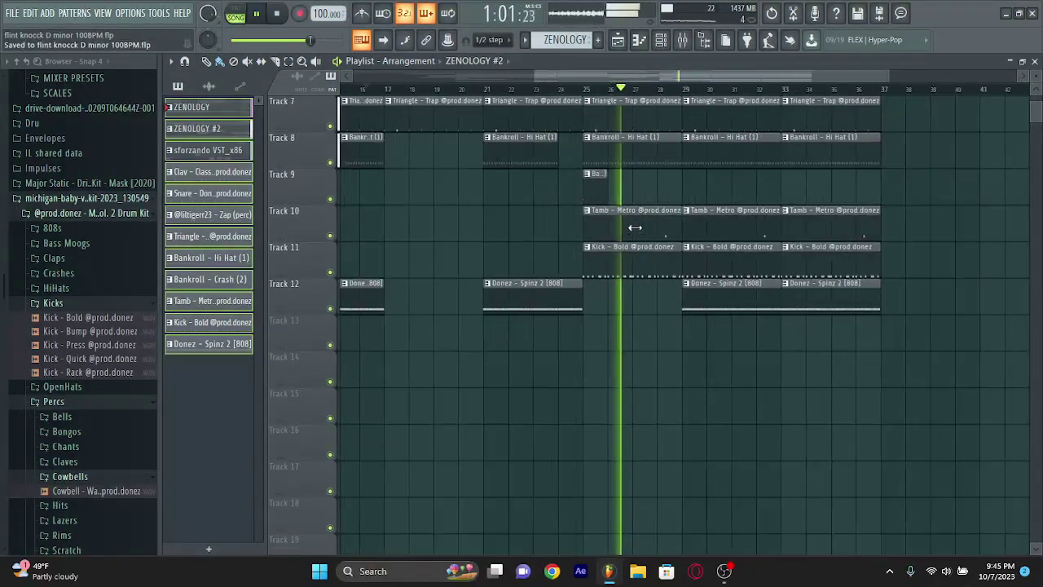
# Duplicate all clips from bars 9 to 36 so the copy starts at bar 37
pyautogui.scroll(-5, 635, 228)
pyautogui.scroll(5, 635, 228)
pyautogui.moveTo(801, 119); pyautogui.dragTo(461, 548)
pyautogui.hotkey('ctrl', 'b')
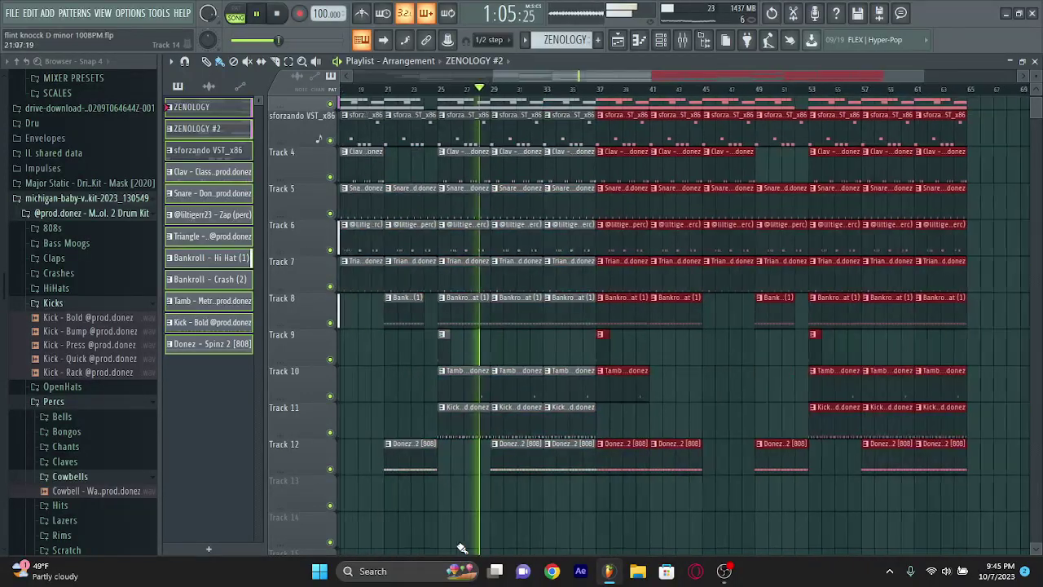
# Delete the duplicated clips in bars 45 to 48 and move all following clips back to start at bar 45
pyautogui.scroll(1, 713, 240)
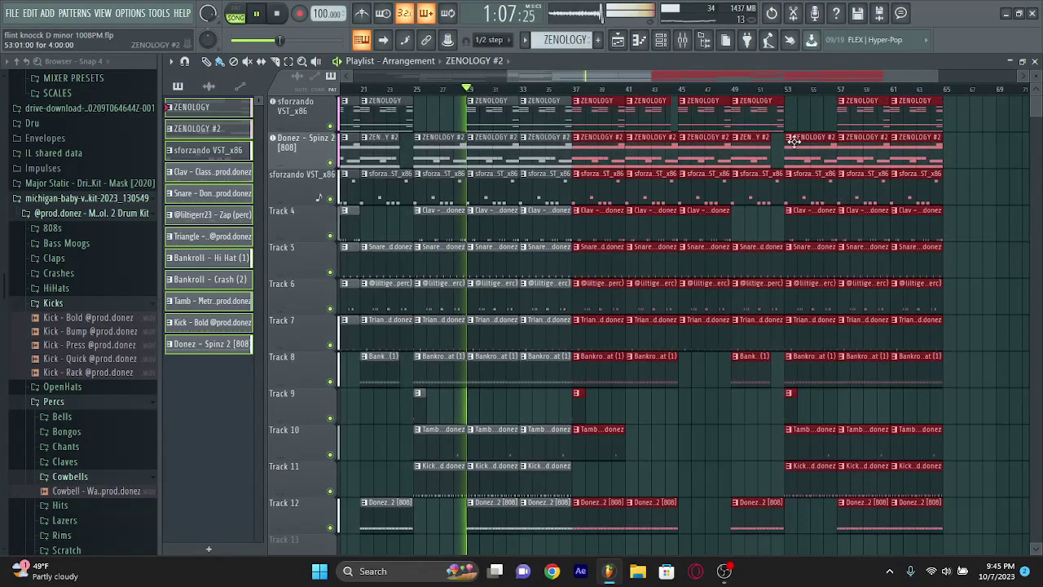
pyautogui.click(797, 144)
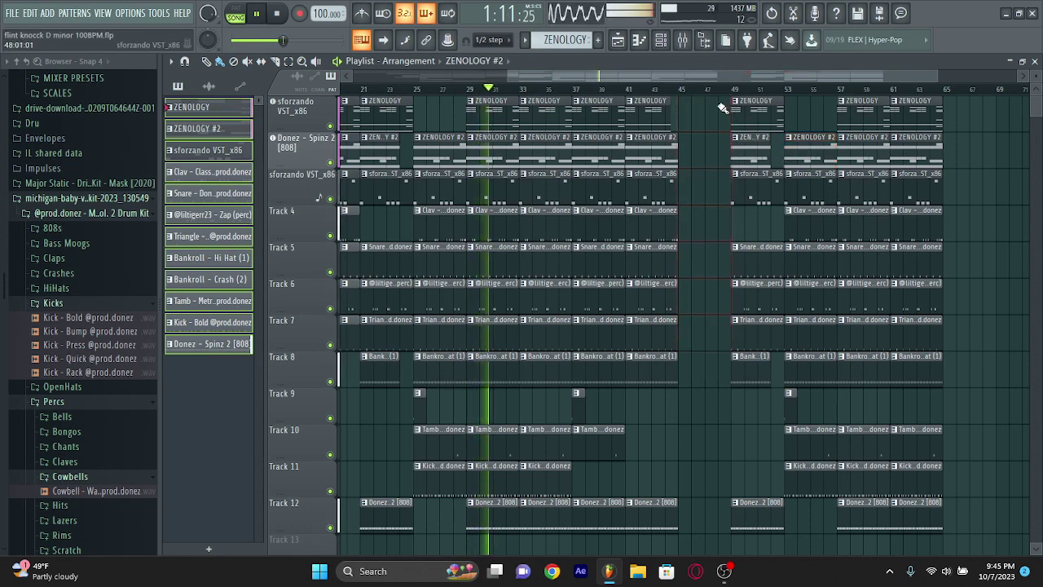
pyautogui.moveTo(723, 108); pyautogui.dragTo(958, 507)
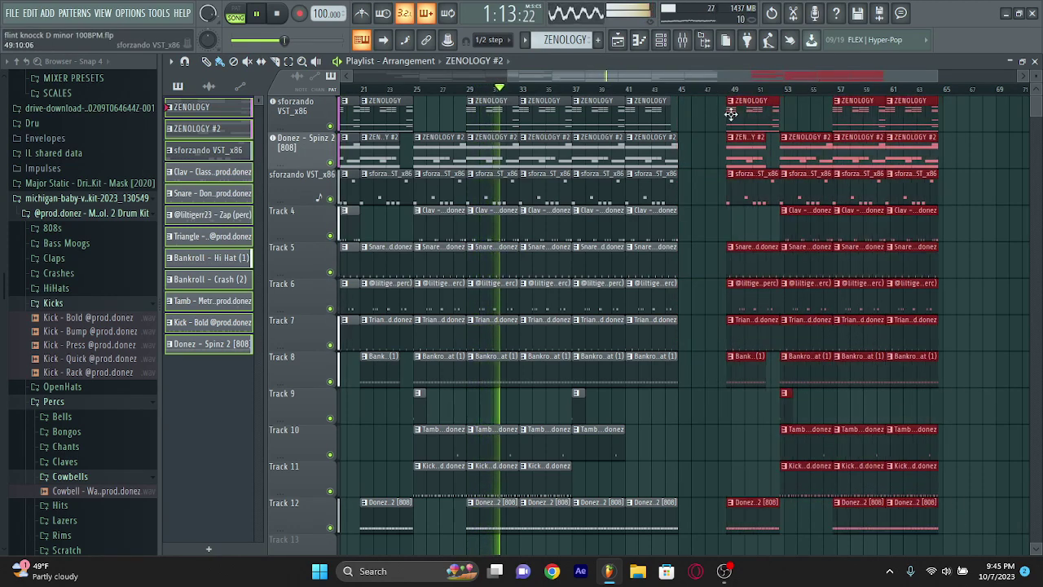
pyautogui.moveTo(731, 114); pyautogui.dragTo(664, 121)
pyautogui.scroll(5, 692, 131)
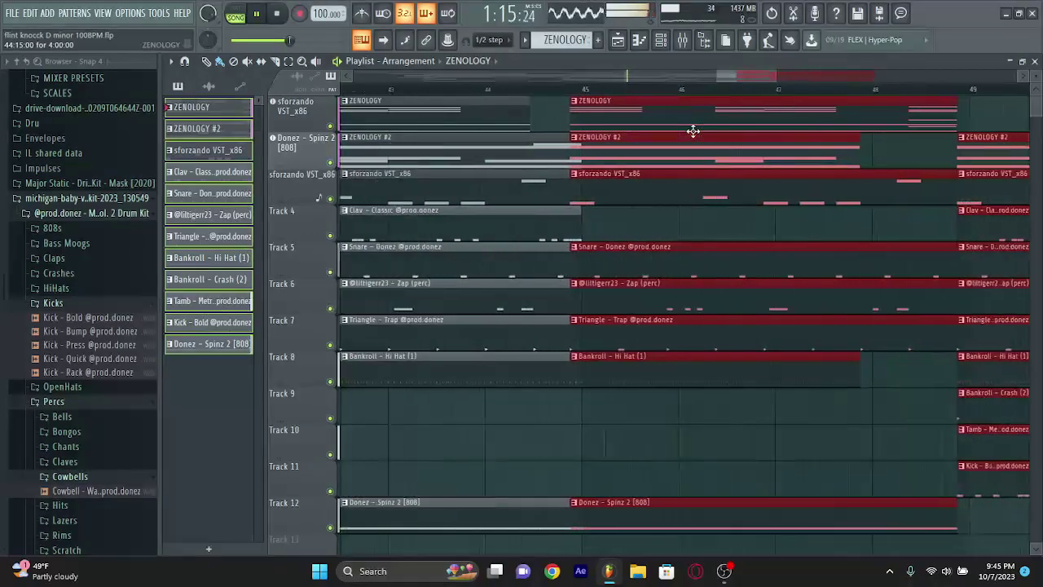
pyautogui.moveTo(600, 161); pyautogui.dragTo(616, 171)
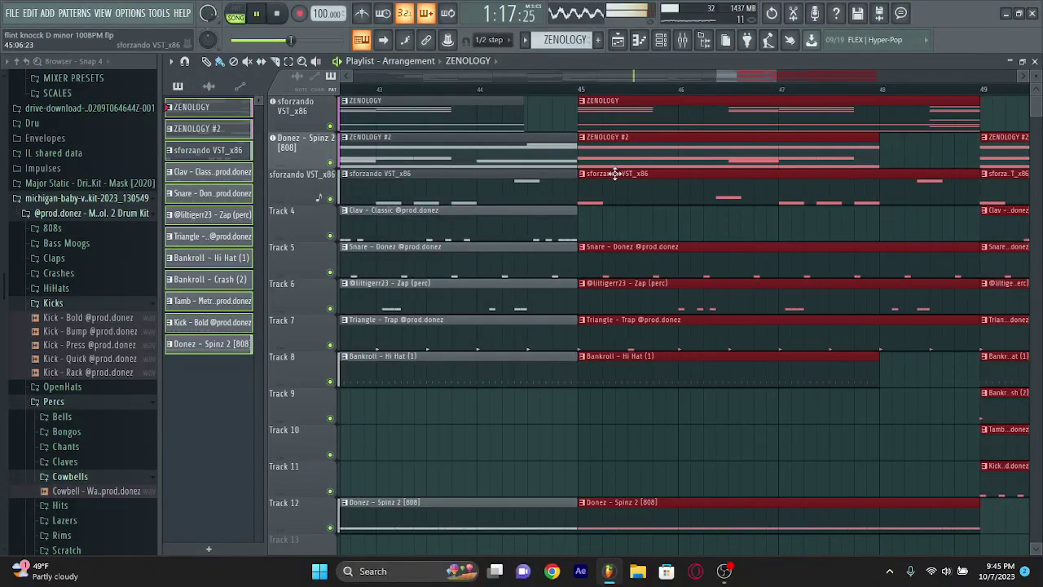
pyautogui.scroll(-6, 744, 434)
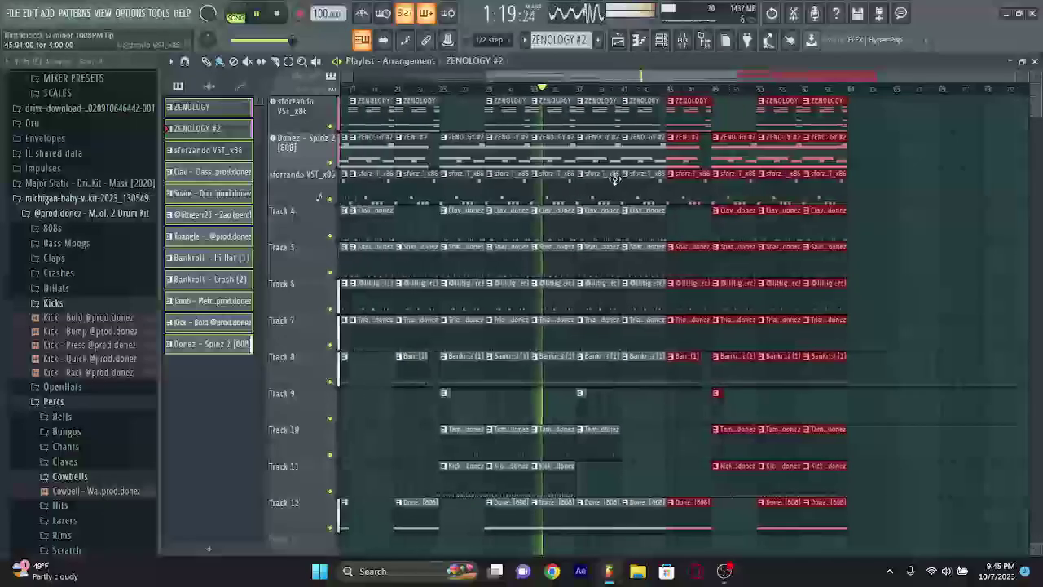
# Slice the bar 21 Snare - Donez clip on Track 5 around mid bar 22 and the start of bar 23
pyautogui.scroll(6, 744, 433)
pyautogui.click(566, 353)
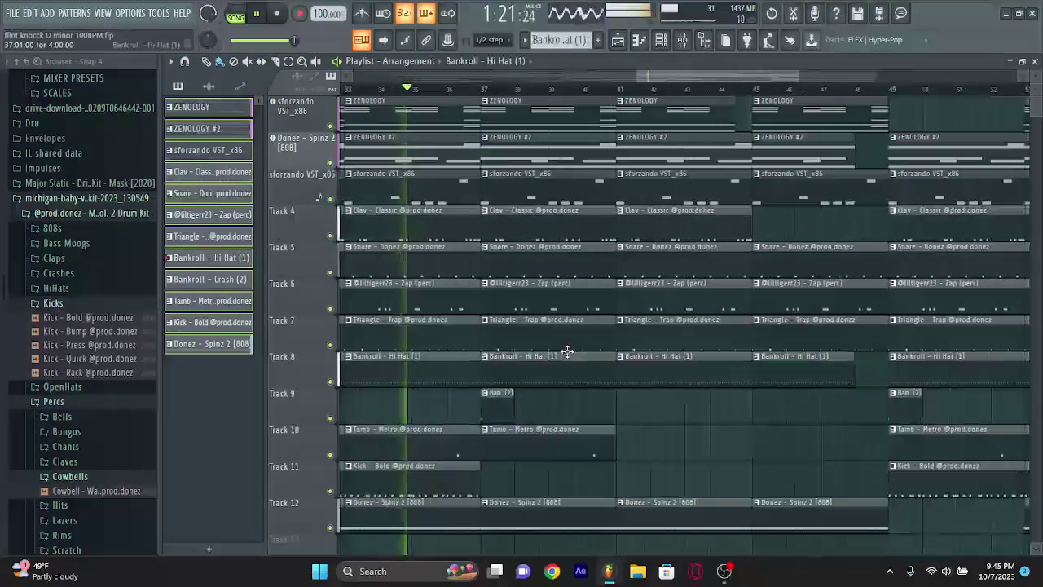
pyautogui.scroll(-4, 600, 110)
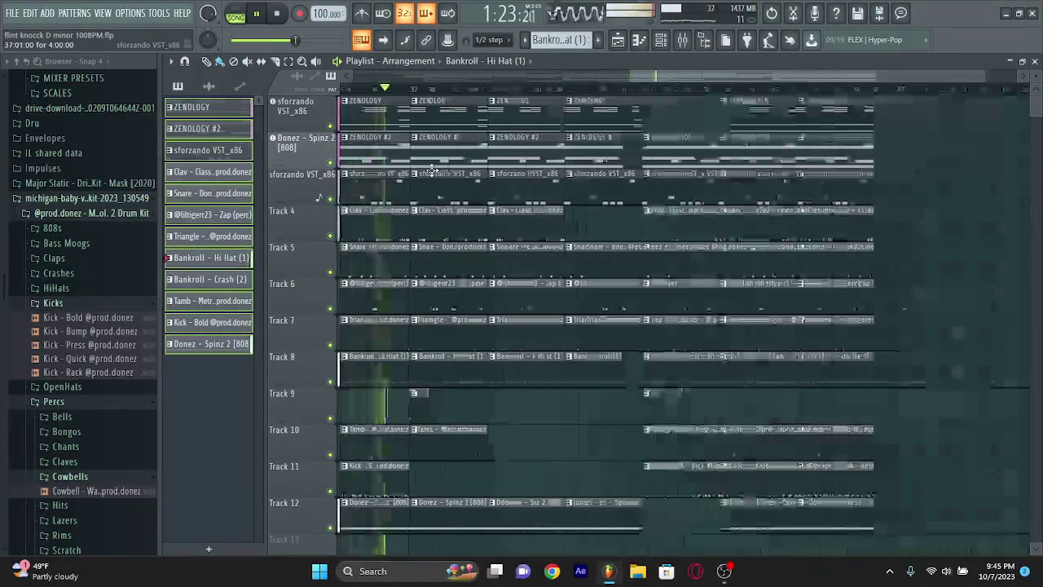
pyautogui.hscroll(-5, 469, 186)
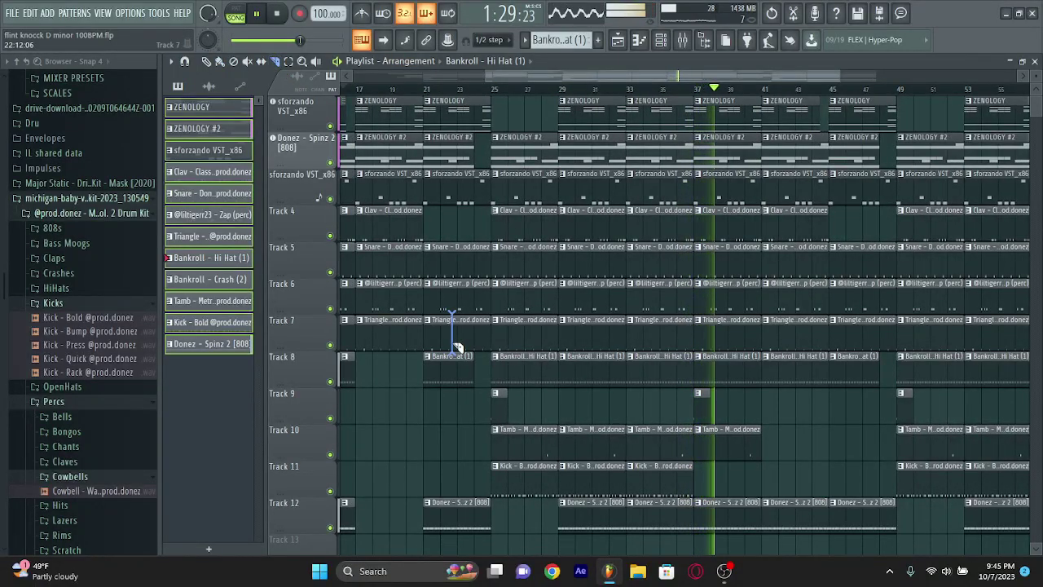
pyautogui.scroll(5, 457, 348)
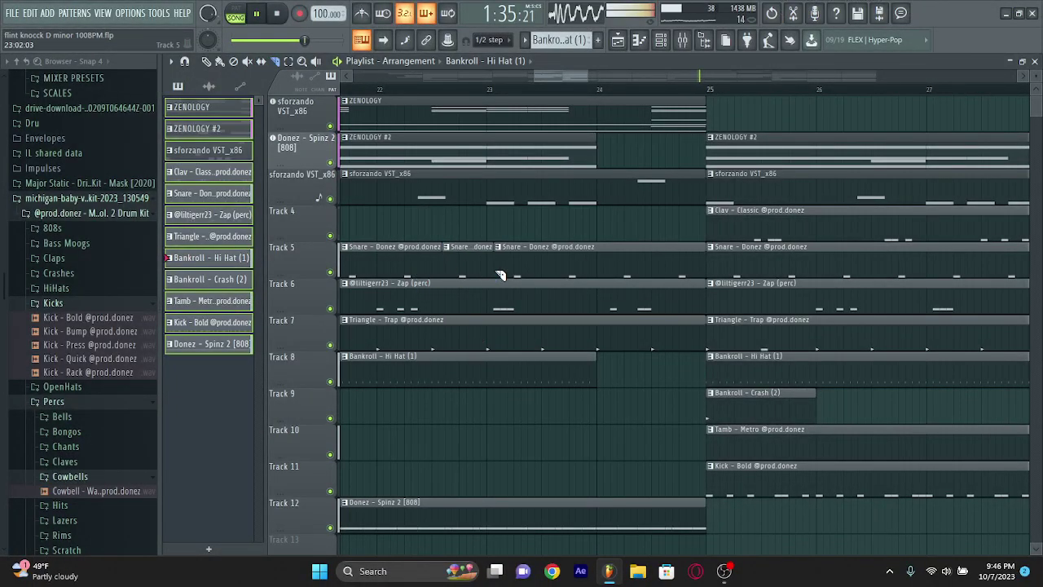
# Cut the Triangle - Trap clips on Track 7 to leave a gap from bar 31 to bar 35, undoing the cut after bar 35
pyautogui.scroll(-2, 470, 260)
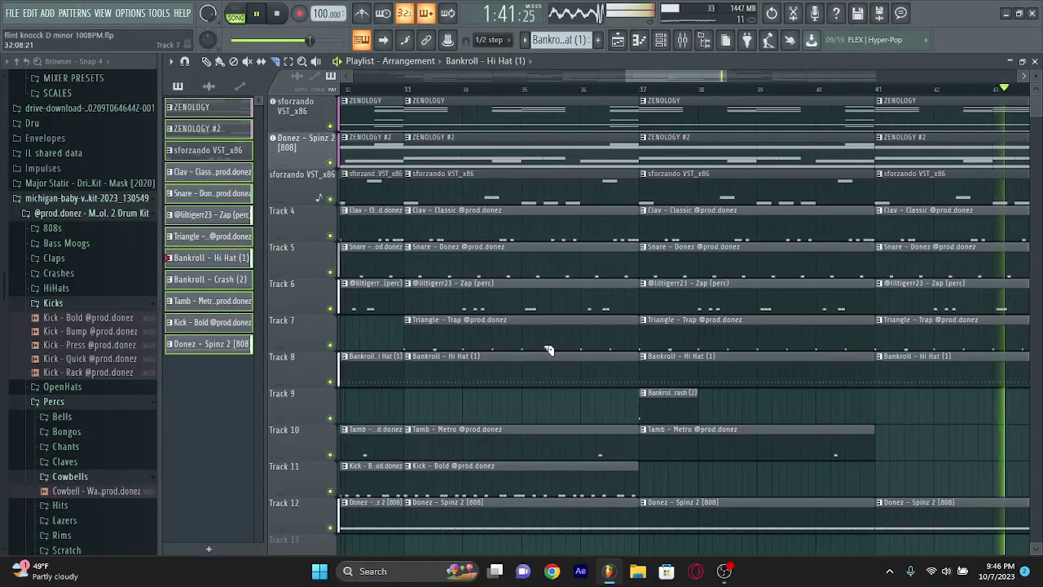
pyautogui.rightClick(513, 346)
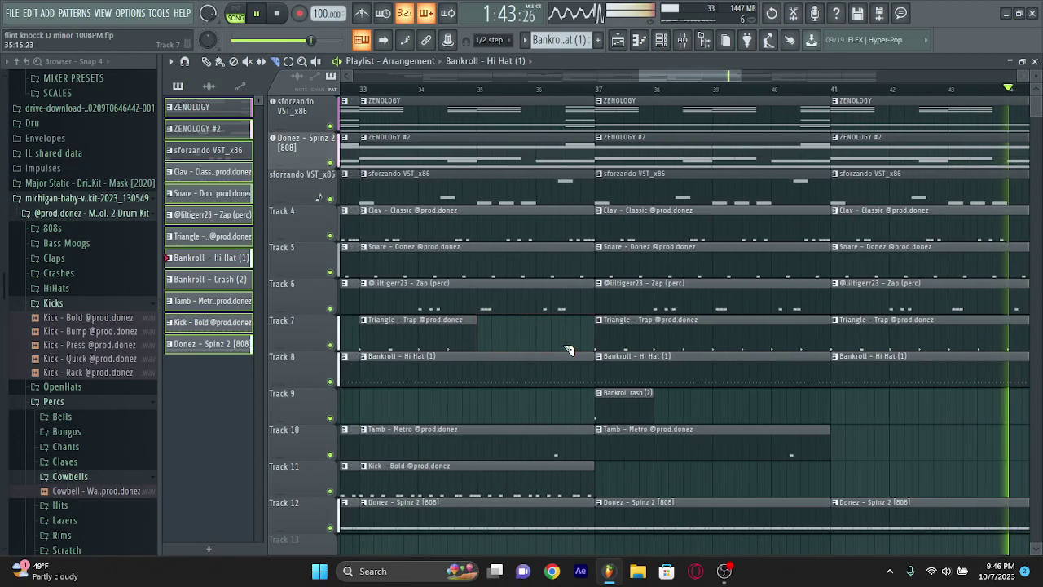
pyautogui.scroll(-2, 565, 350)
pyautogui.hotkey('ctrl', 'z')
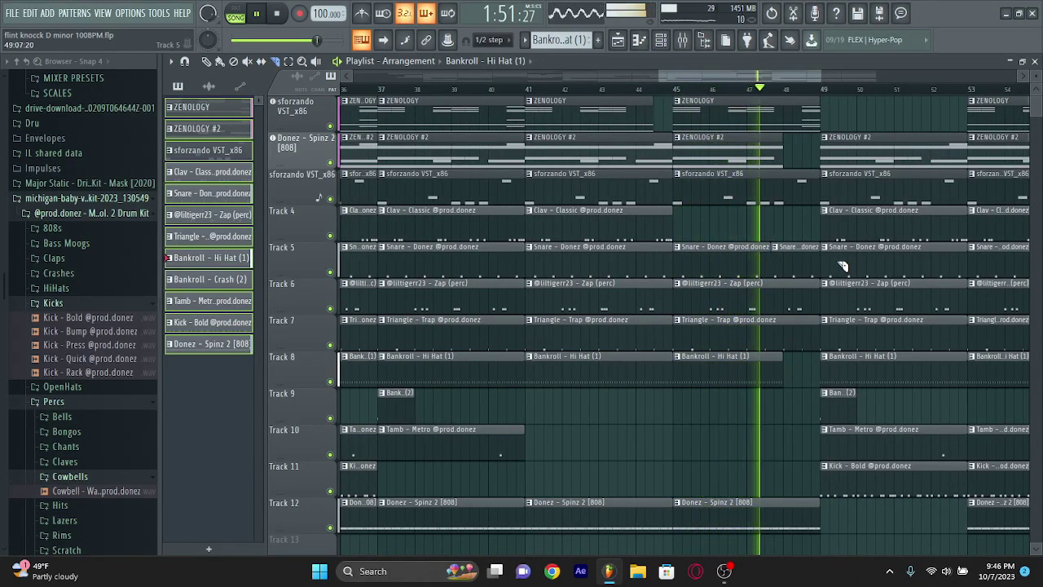
# Slice the bar 45 Snare - Donez clip on Track 5 and remove its ending from partway through bar 48
pyautogui.hotkey('ctrl', 'z')
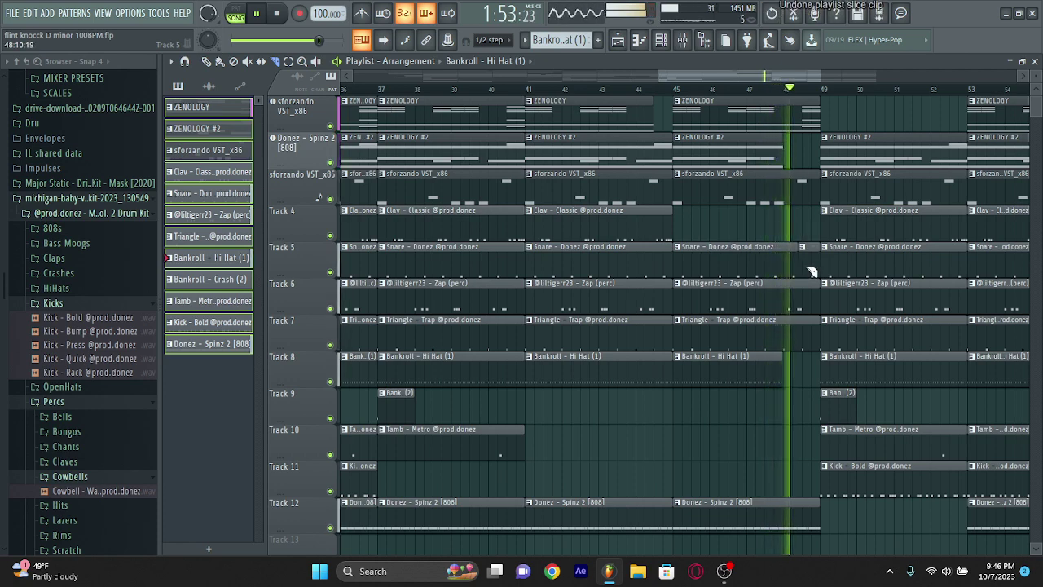
pyautogui.hotkey('ctrl', 'z')
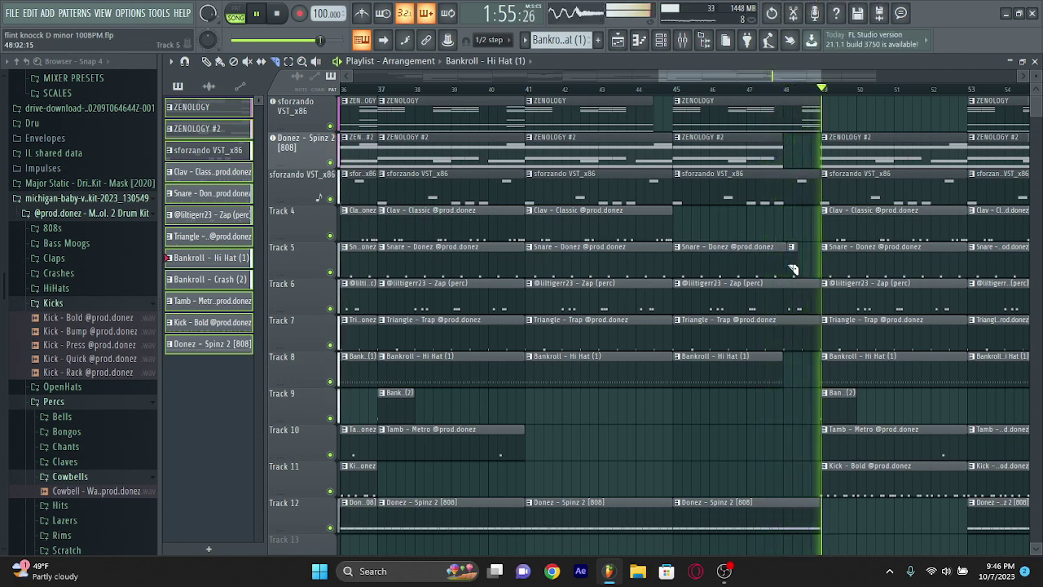
pyautogui.hscroll(2, 752, 151)
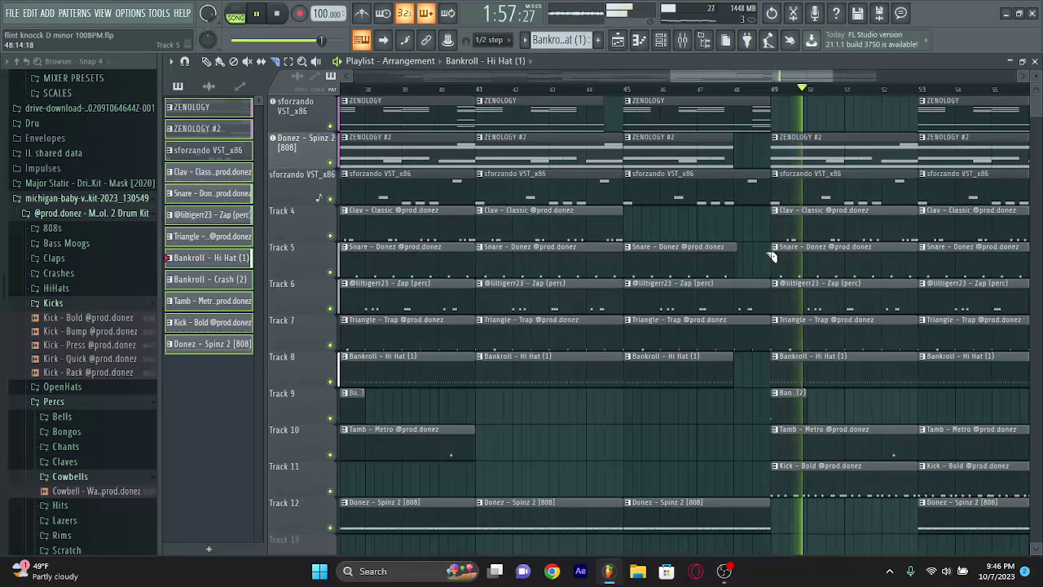
pyautogui.scroll(2, 771, 257)
pyautogui.hotkey('ctrl', 'z')
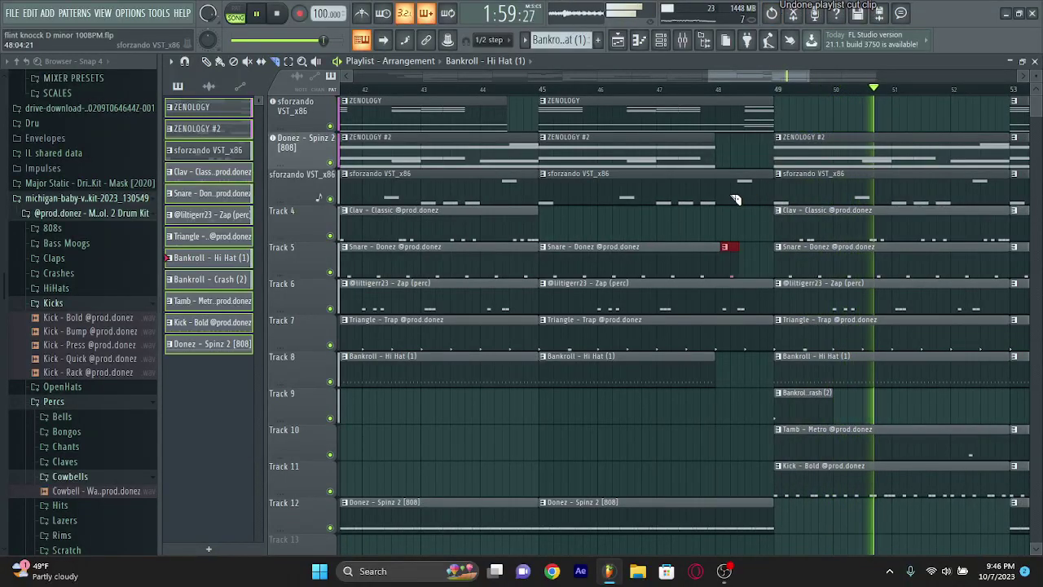
# Delete the Bankroll - Hi Hat (1) clip at bar 49 on Track 8 and replay the section from bar 49
pyautogui.scroll(-2, 744, 342)
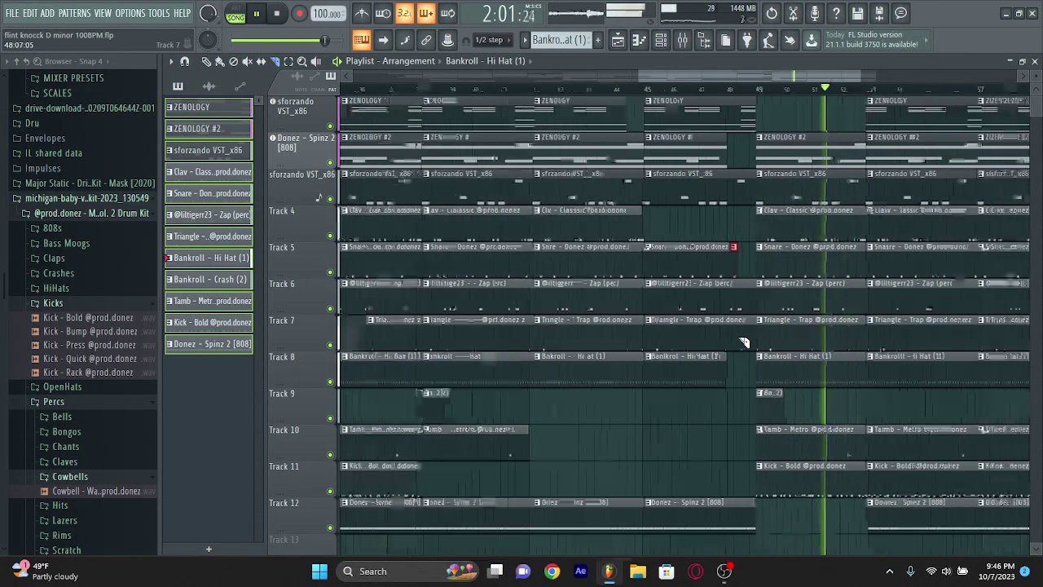
pyautogui.scroll(-2, 742, 342)
pyautogui.rightClick(724, 364)
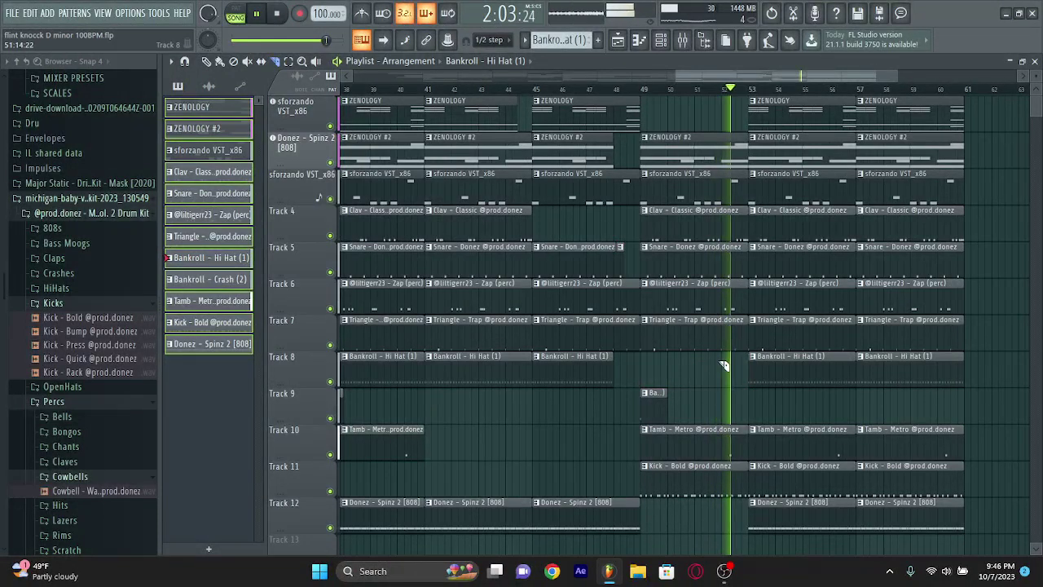
pyautogui.scroll(2, 724, 364)
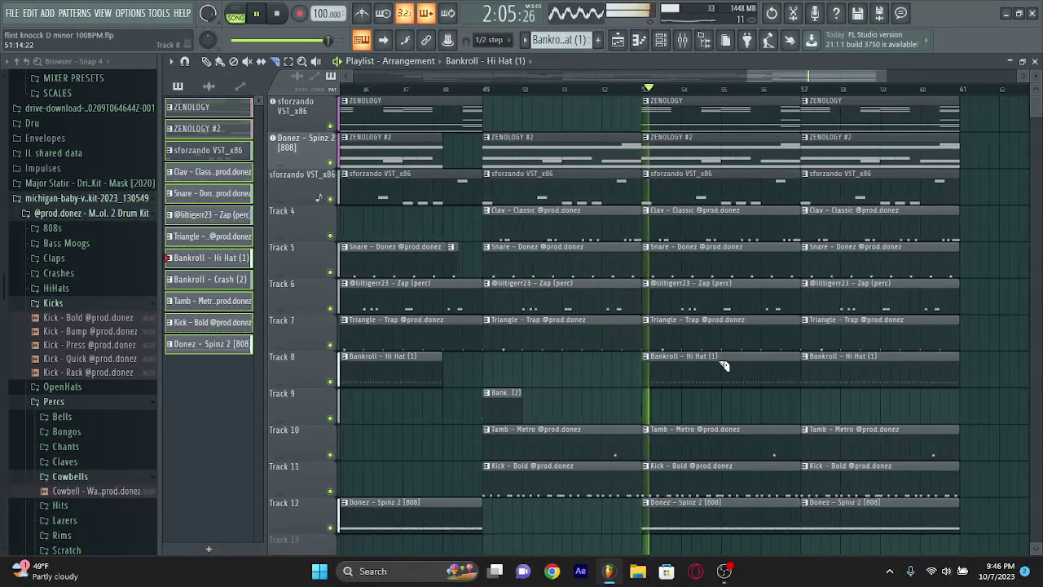
pyautogui.scroll(1, 649, 350)
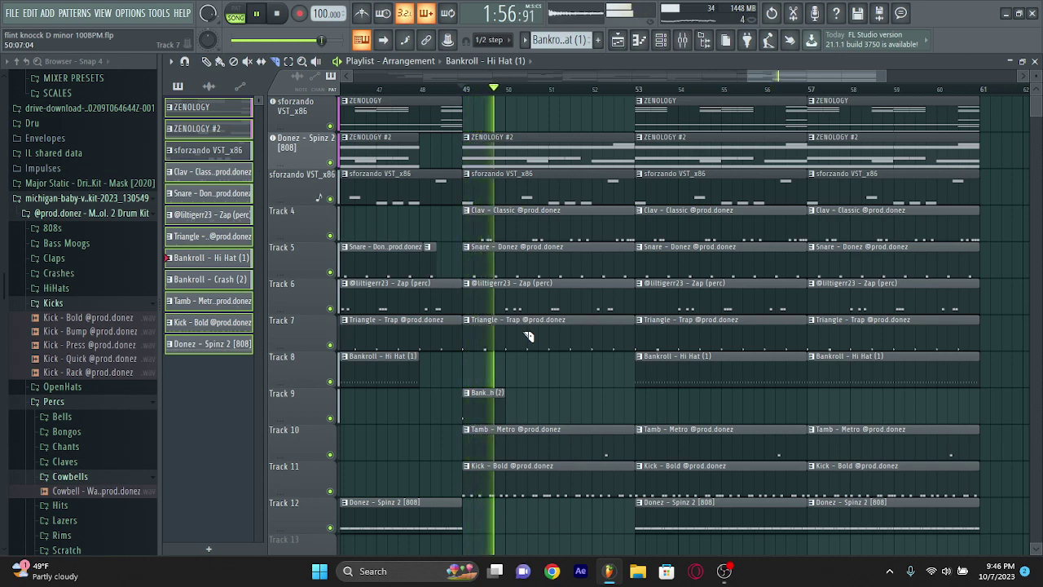
# Listen to the section from bar 49 with the Kick - Bold channel muted
pyautogui.click(663, 42)
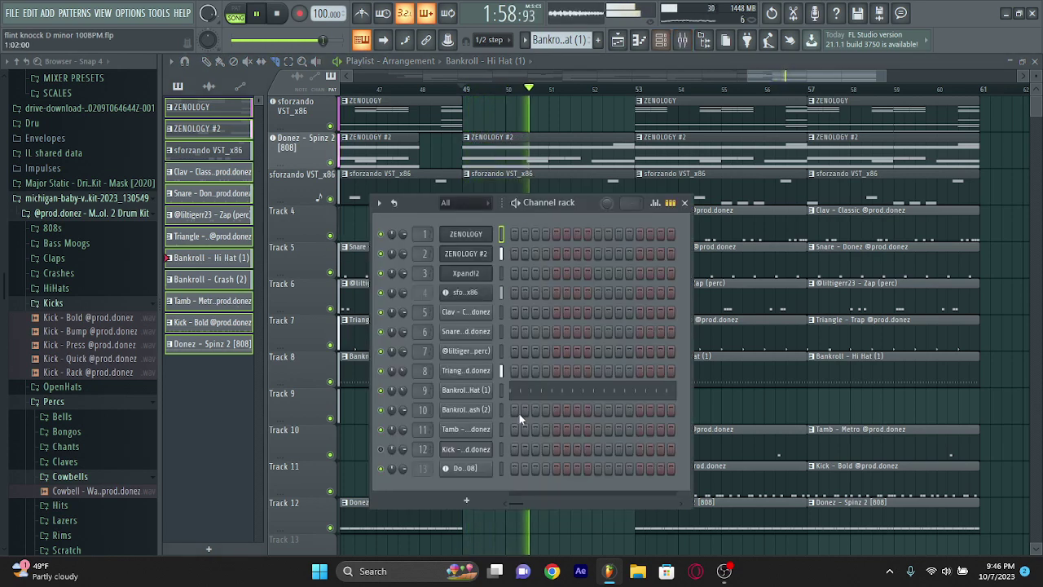
pyautogui.click(685, 203)
pyautogui.scroll(-3, 585, 321)
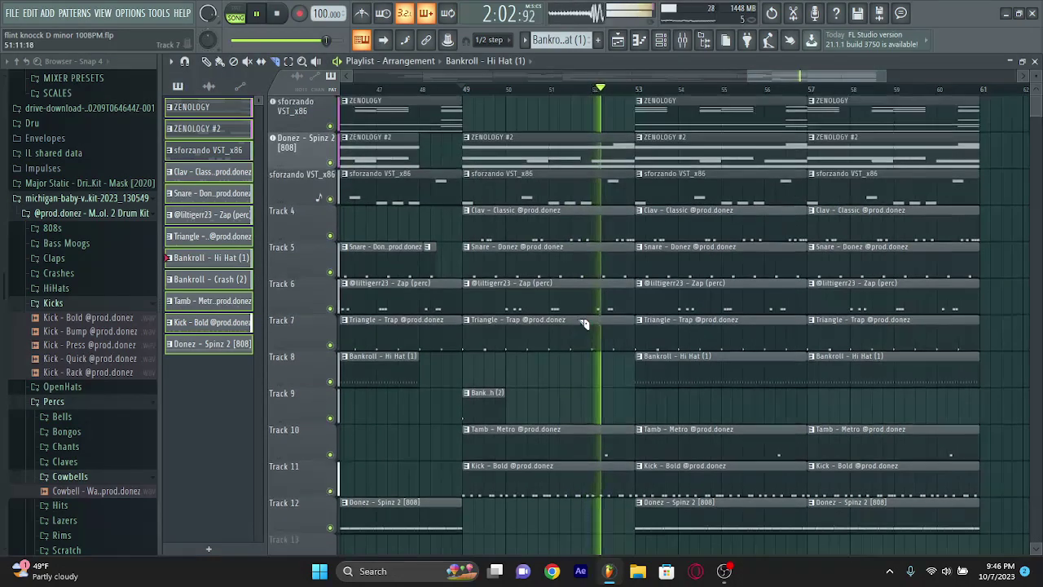
# Delete all the Kick - Bold clips on Track 11 throughout the arrangement
pyautogui.scroll(-3, 584, 322)
pyautogui.scroll(-3, 584, 322)
pyautogui.moveTo(733, 393); pyautogui.dragTo(829, 388)
pyautogui.press('Delete')
pyautogui.moveTo(459, 375); pyautogui.dragTo(461, 368)
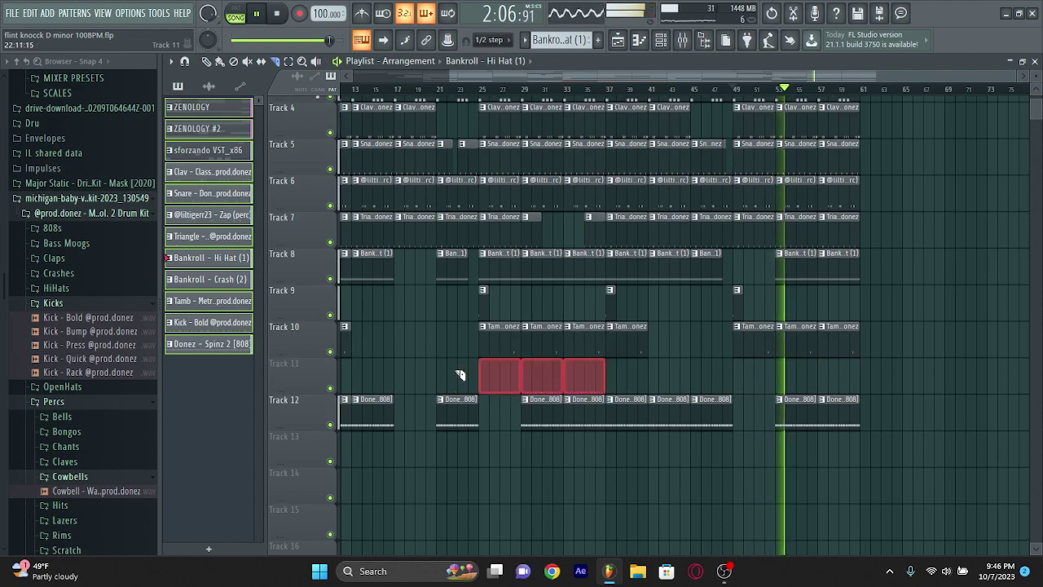
pyautogui.press('Delete')
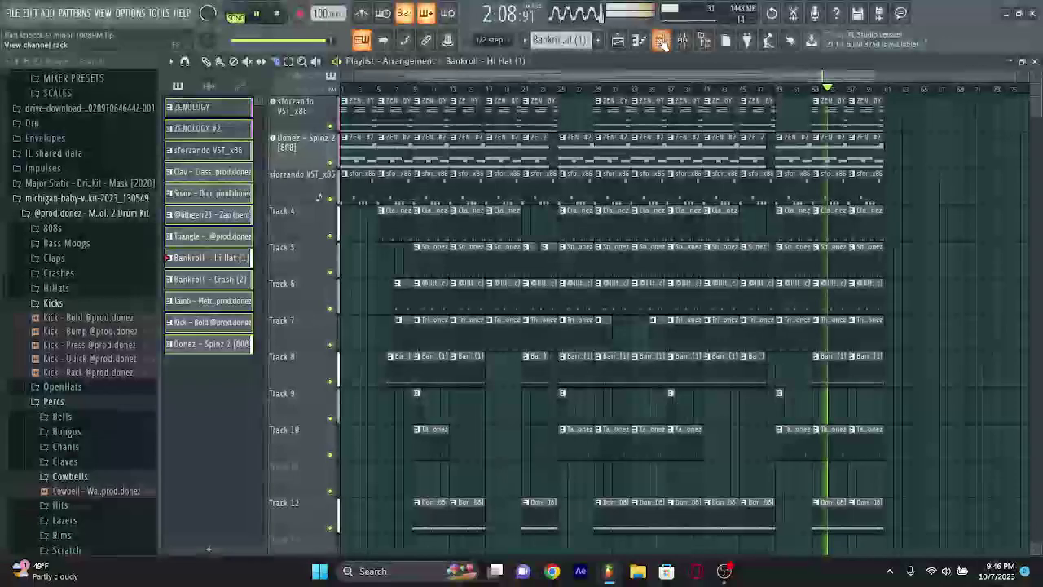
# Delete the Kick - Bold channel from the Channel rack and return to the Playlist
pyautogui.press('F6')
pyautogui.rightClick(472, 446)
pyautogui.rightClick(475, 453)
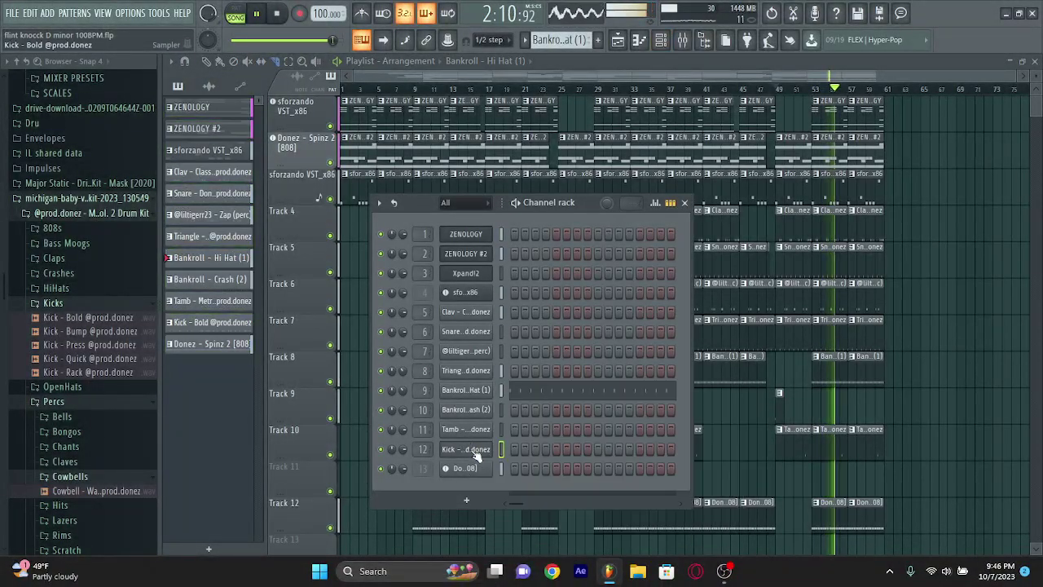
pyautogui.rightClick(477, 449)
pyautogui.click(522, 524)
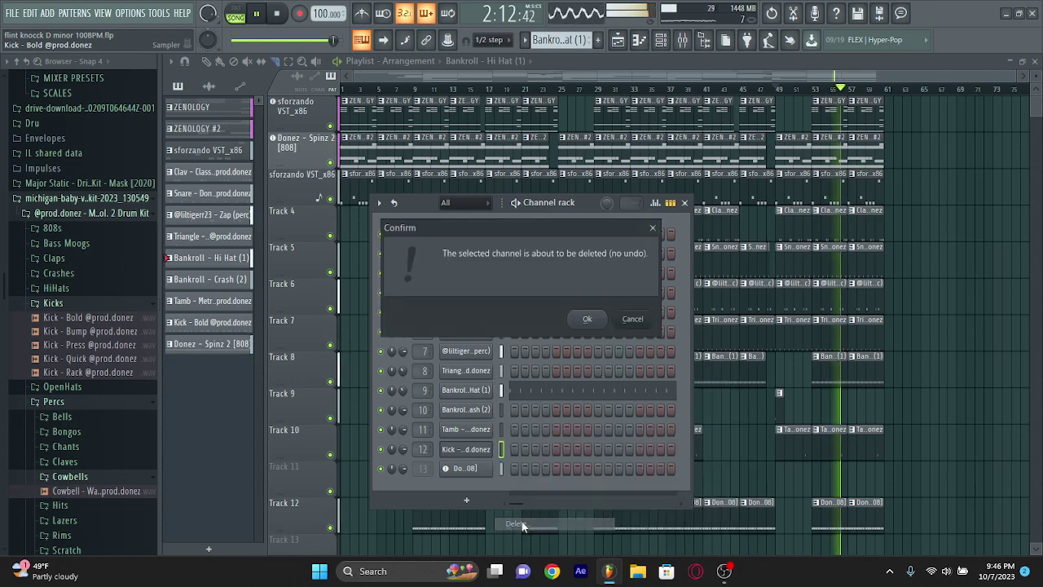
pyautogui.click(588, 319)
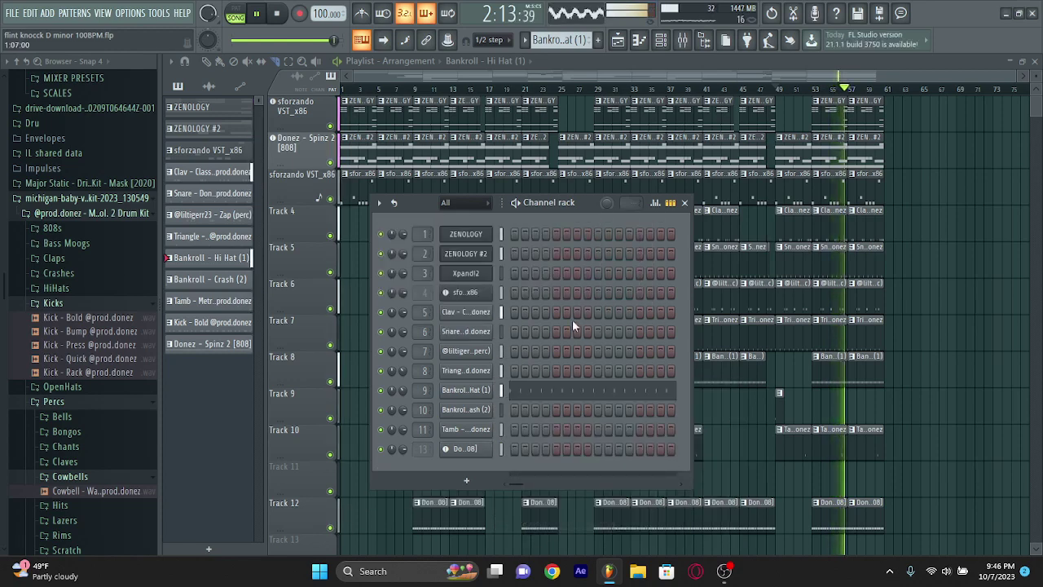
pyautogui.click(686, 203)
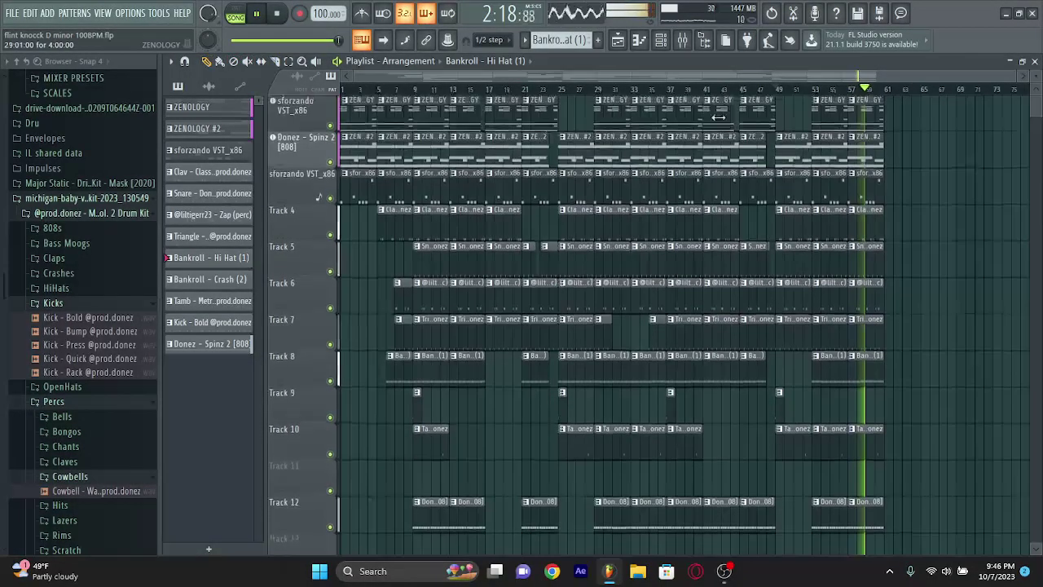
# Duplicate the bar 57 ZENOLOGY and ZENOLOGY #2 clips to bar 61 as a melody-only outro
pyautogui.scroll(2, 766, 123)
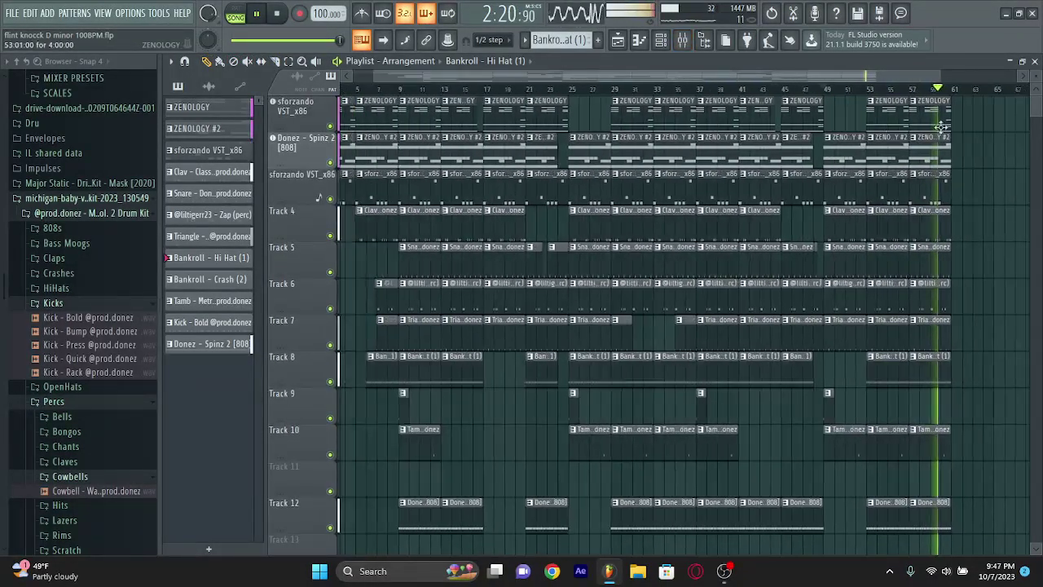
pyautogui.moveTo(964, 98); pyautogui.dragTo(943, 152)
pyautogui.scroll(3, 935, 138)
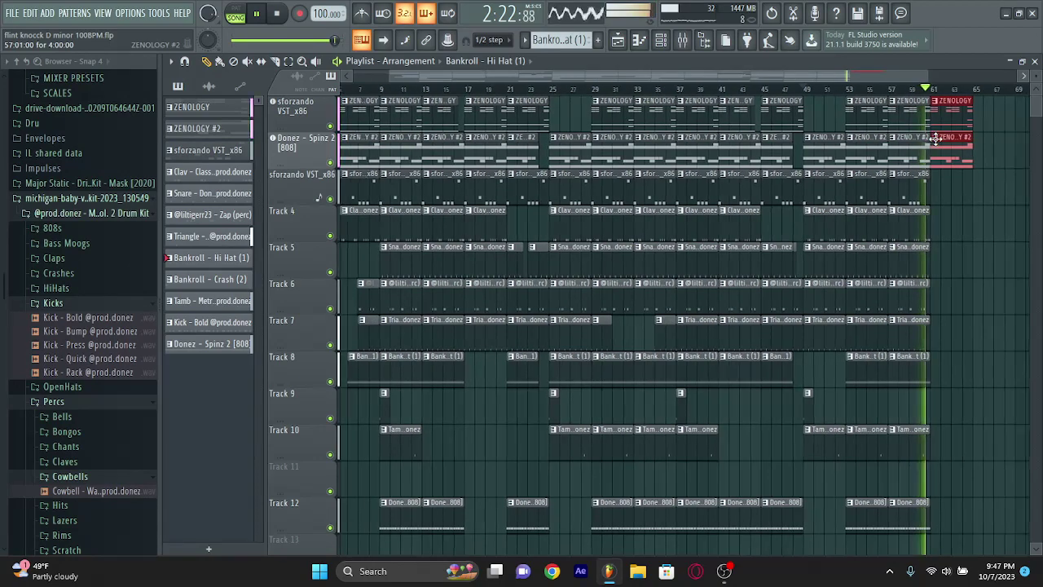
pyautogui.scroll(2, 935, 139)
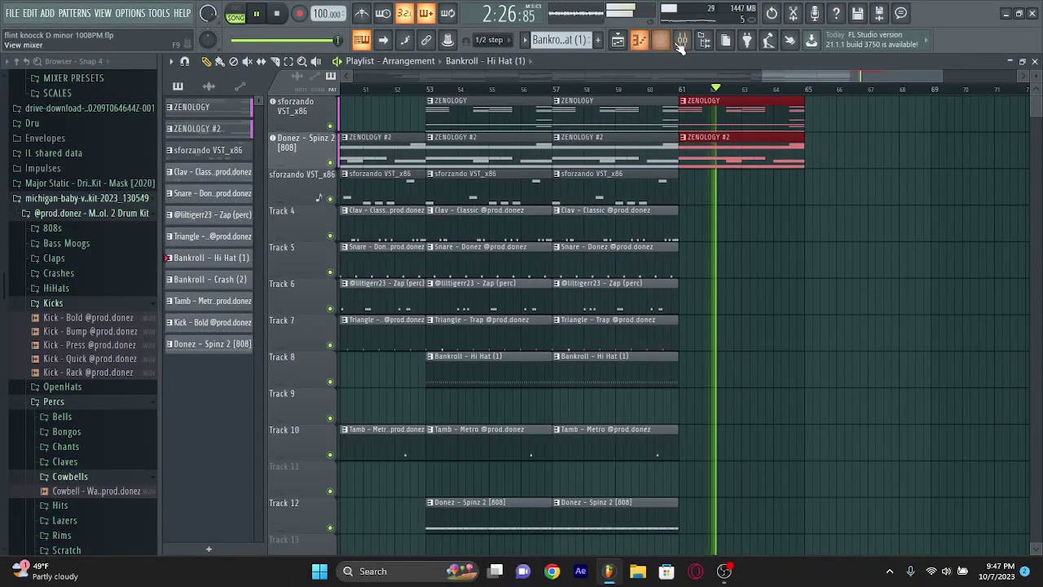
# Create an automation clip for the Master track's volume in the Mixer
pyautogui.click(681, 41)
pyautogui.rightClick(214, 322)
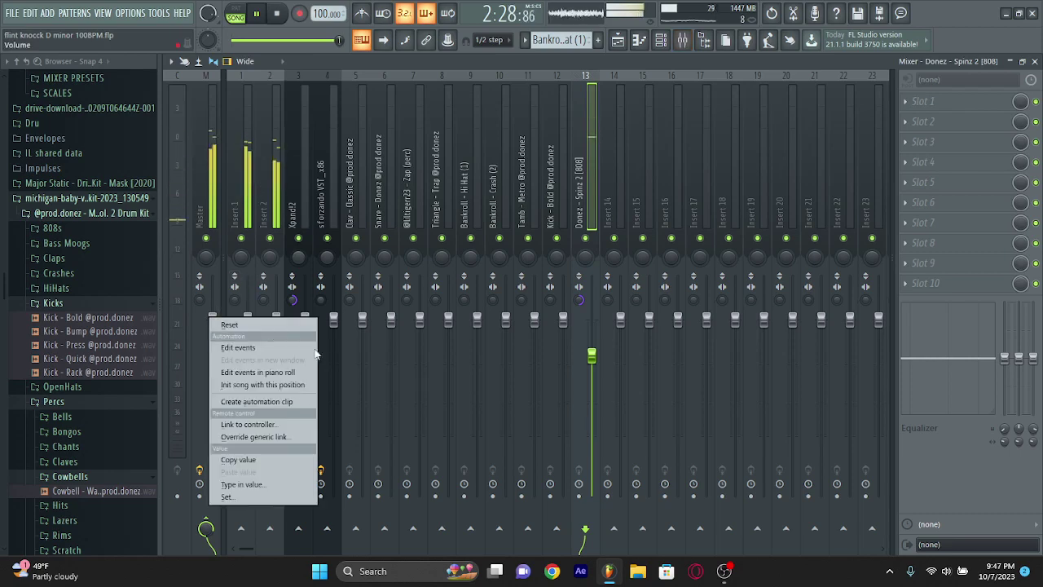
pyautogui.click(270, 400)
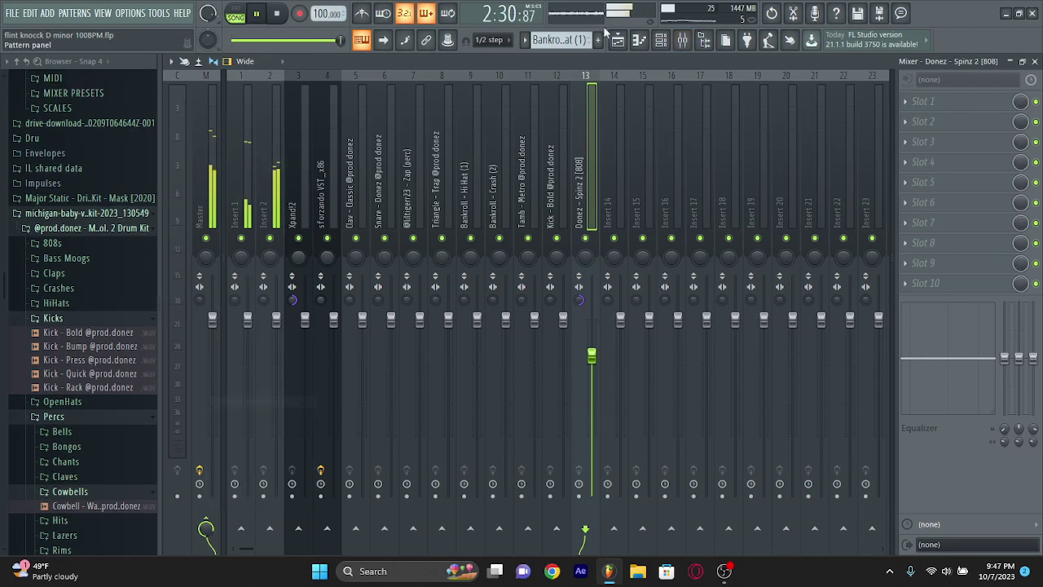
# Shape the Master - Volume clip in the Playlist to hold level until bar 61 and fade out to zero at bar 65
pyautogui.click(618, 40)
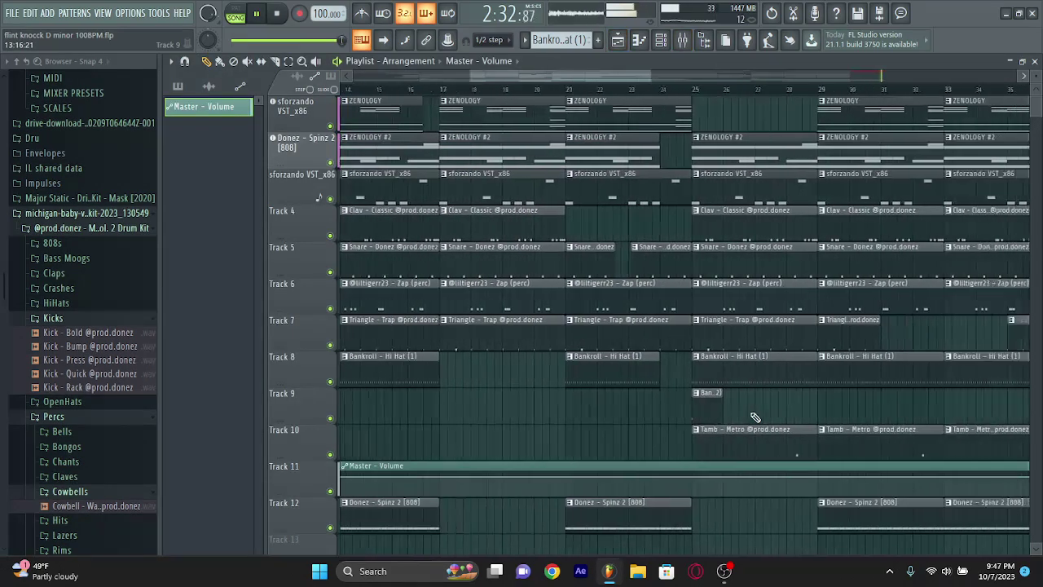
pyautogui.scroll(-6, 754, 417)
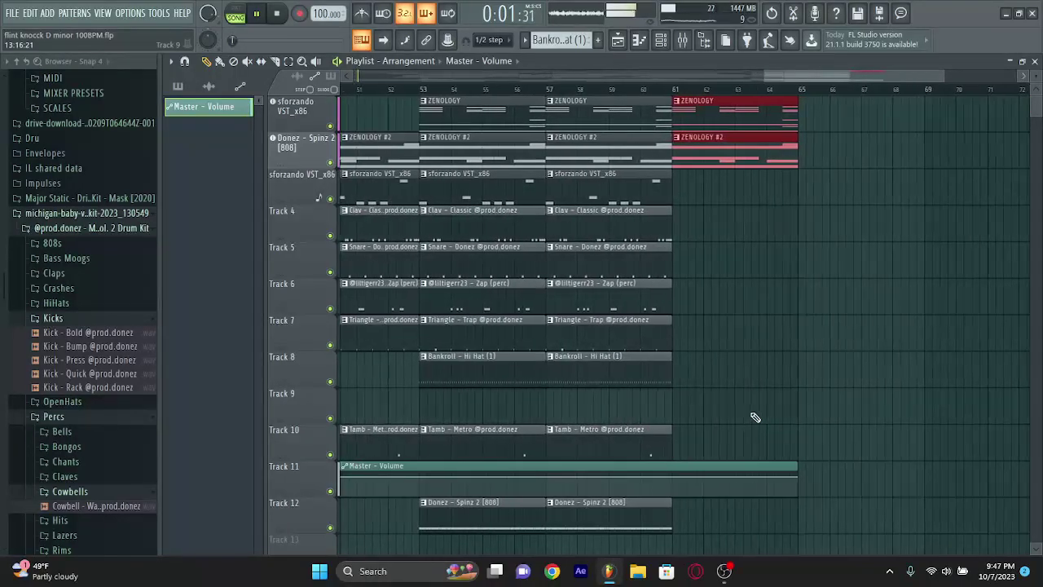
pyautogui.rightClick(798, 477)
pyautogui.click(815, 514)
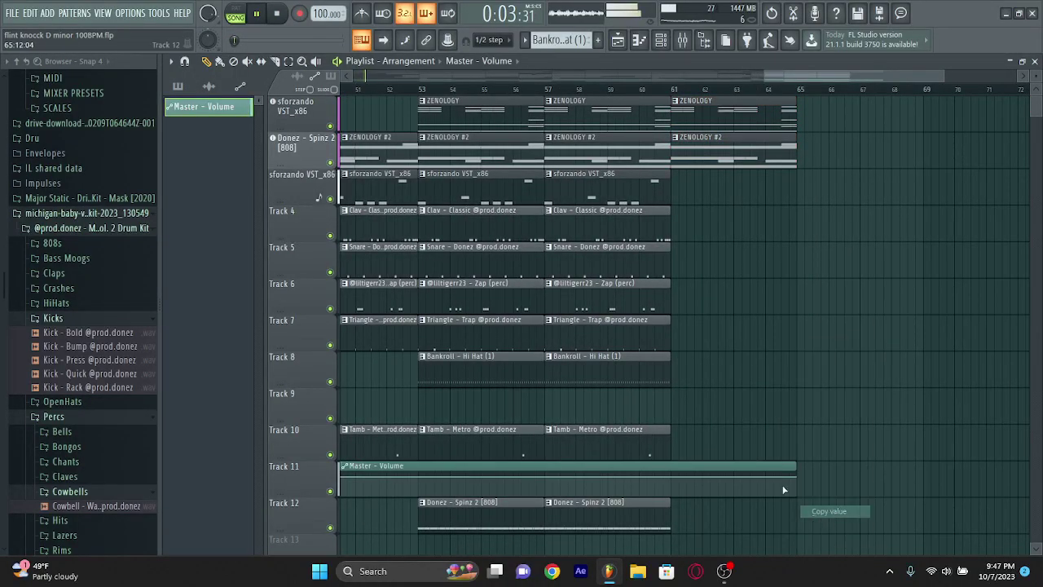
pyautogui.rightClick(669, 478)
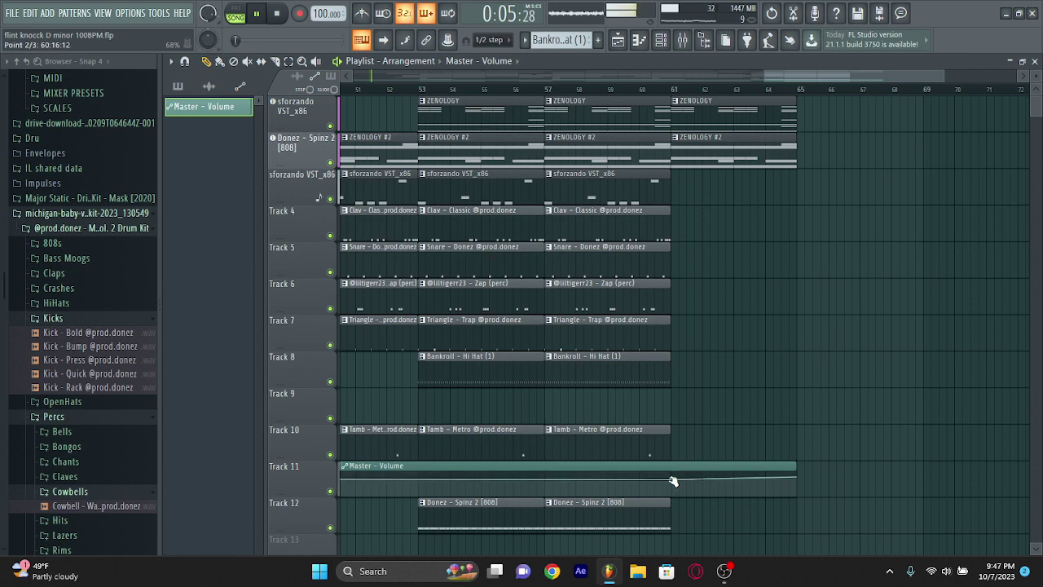
pyautogui.rightClick(670, 479)
pyautogui.click(720, 523)
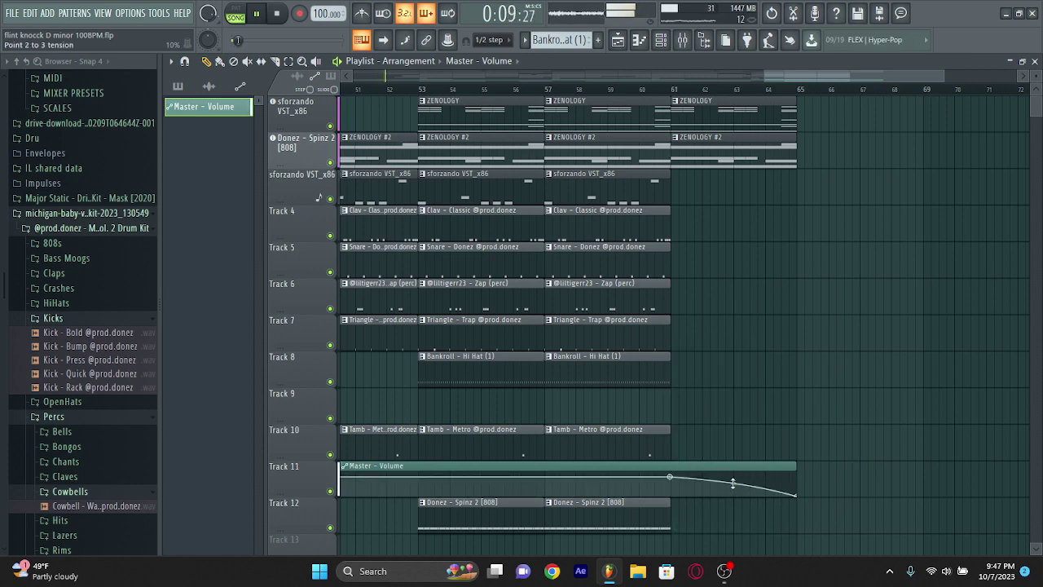
# Play the arrangement from the start and examine the clip layout of the intro up to the drop at bar 9
pyautogui.scroll(-5, 687, 396)
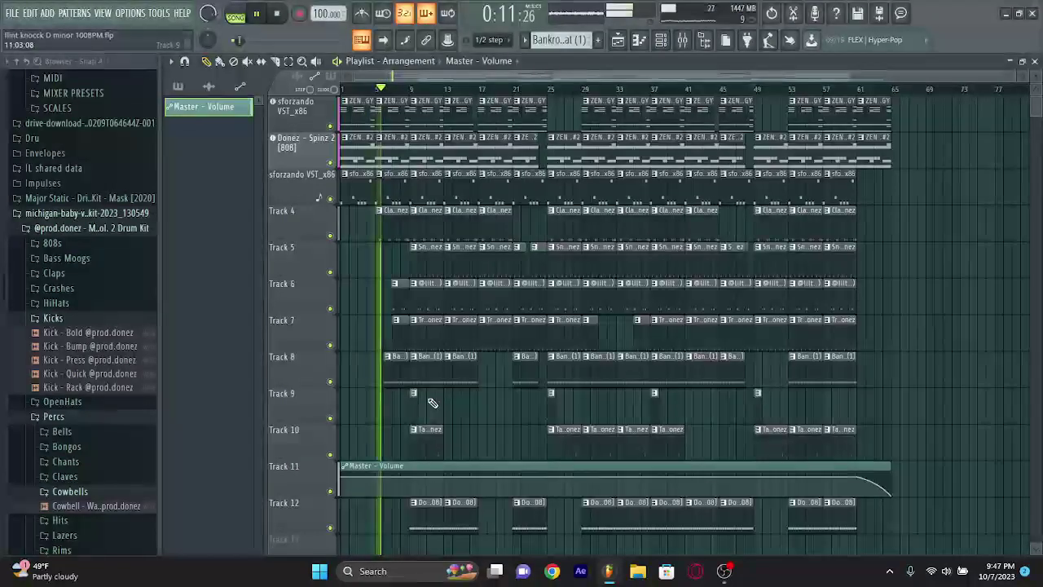
pyautogui.scroll(1, 338, 235)
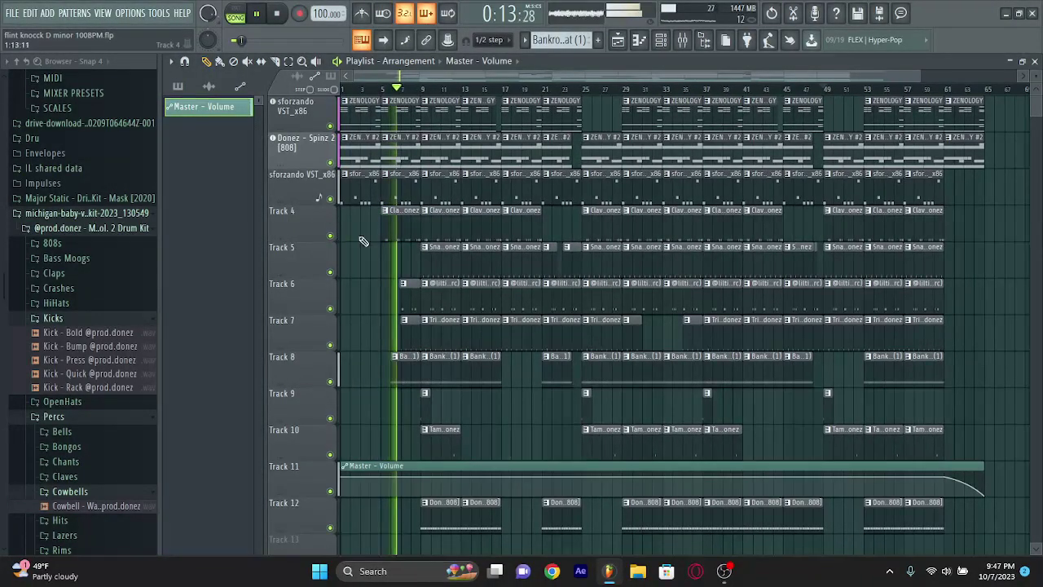
pyautogui.scroll(-1, 342, 235)
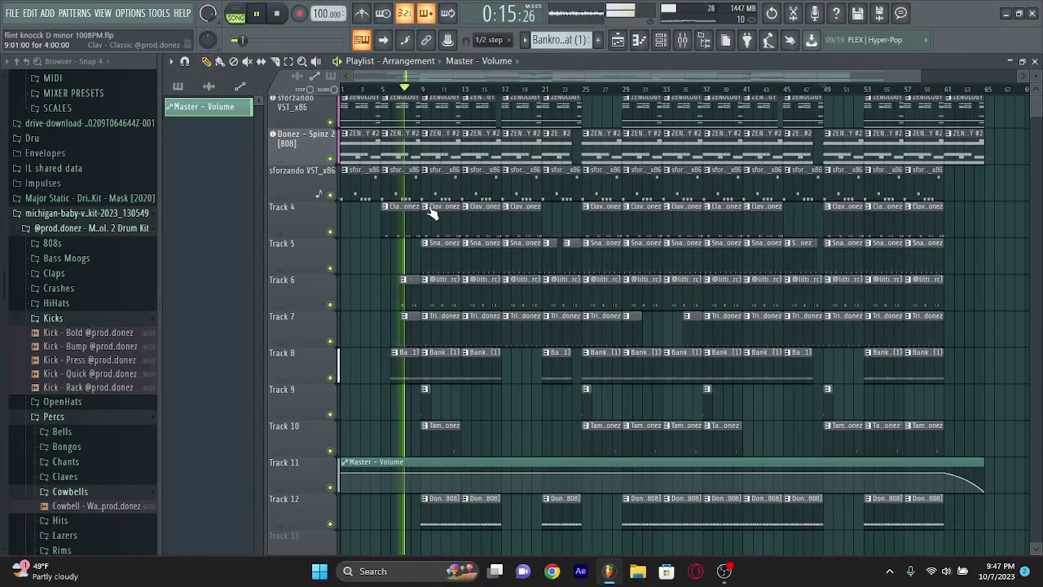
pyautogui.scroll(-3, 446, 400)
pyautogui.scroll(3, 444, 399)
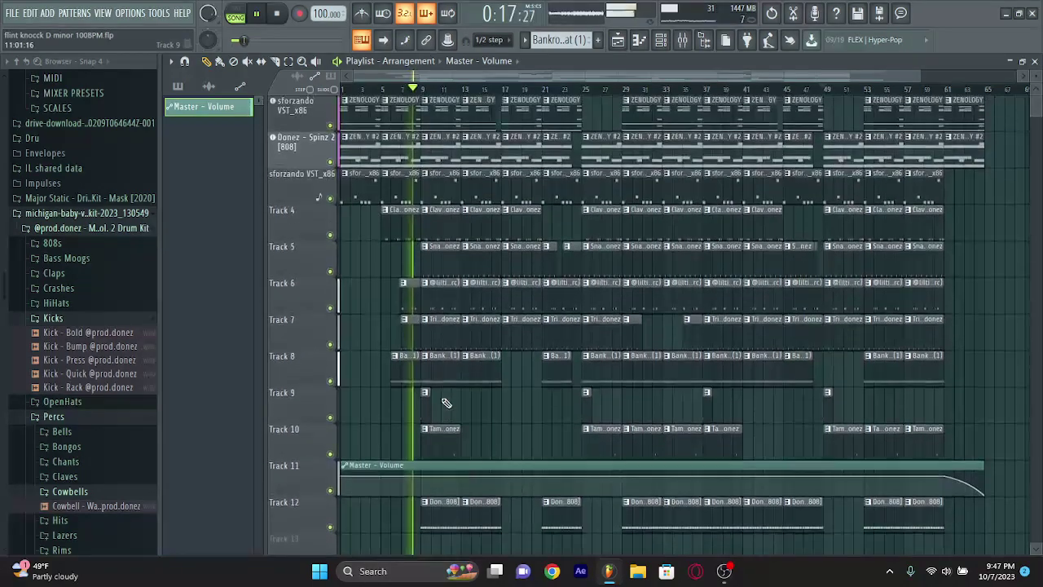
pyautogui.scroll(-1, 446, 401)
pyautogui.scroll(1, 446, 401)
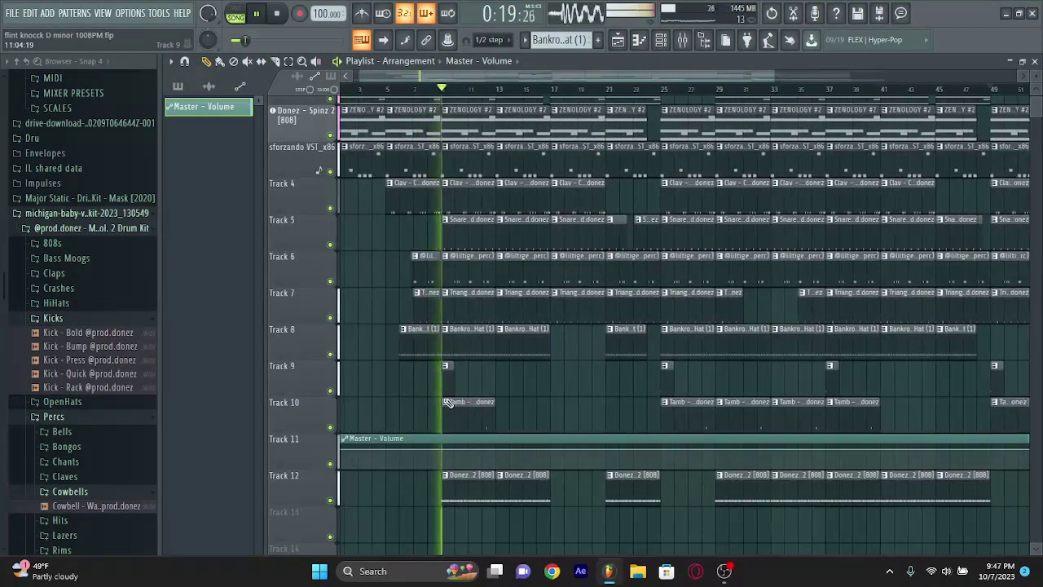
pyautogui.scroll(1, 449, 400)
pyautogui.scroll(3, 431, 269)
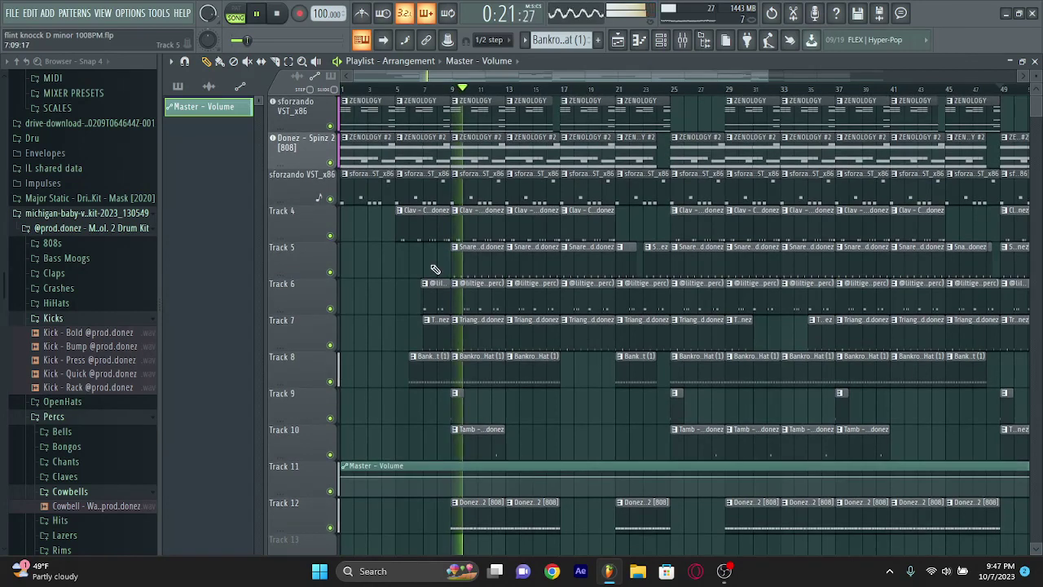
pyautogui.scroll(2, 504, 186)
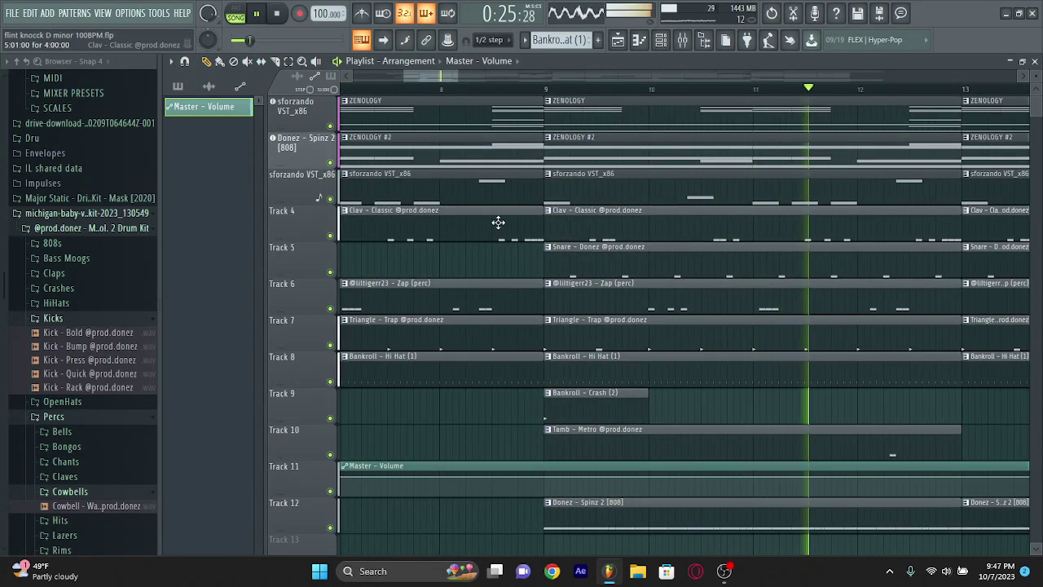
# Shorten the intro Hi Hat clip on Track 8 to end slightly before bar 9, and restart playback near the beginning
pyautogui.click(528, 363)
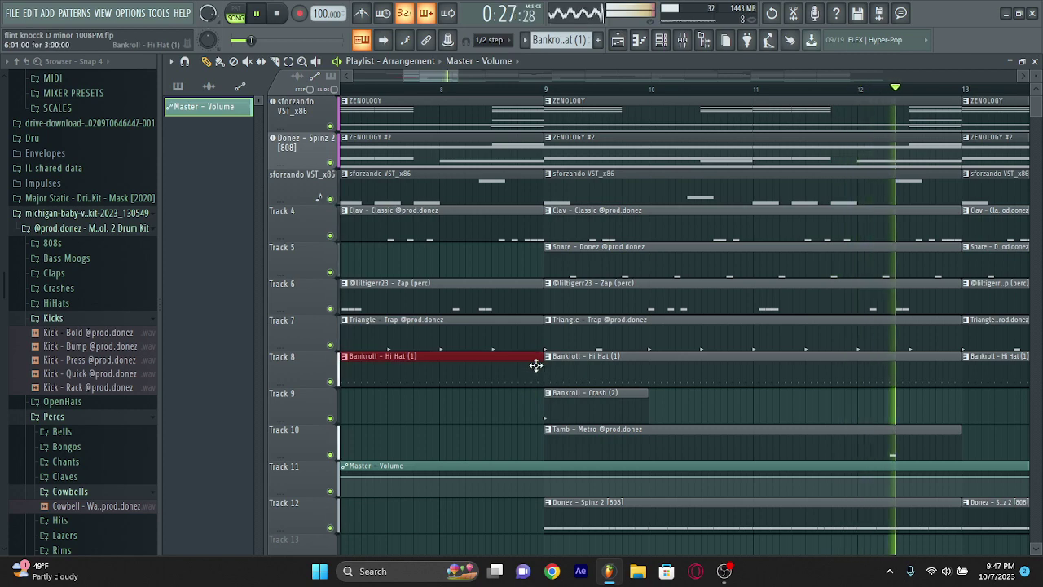
pyautogui.moveTo(539, 367); pyautogui.dragTo(513, 381)
pyautogui.press('space')
pyautogui.scroll(-5, 408, 90)
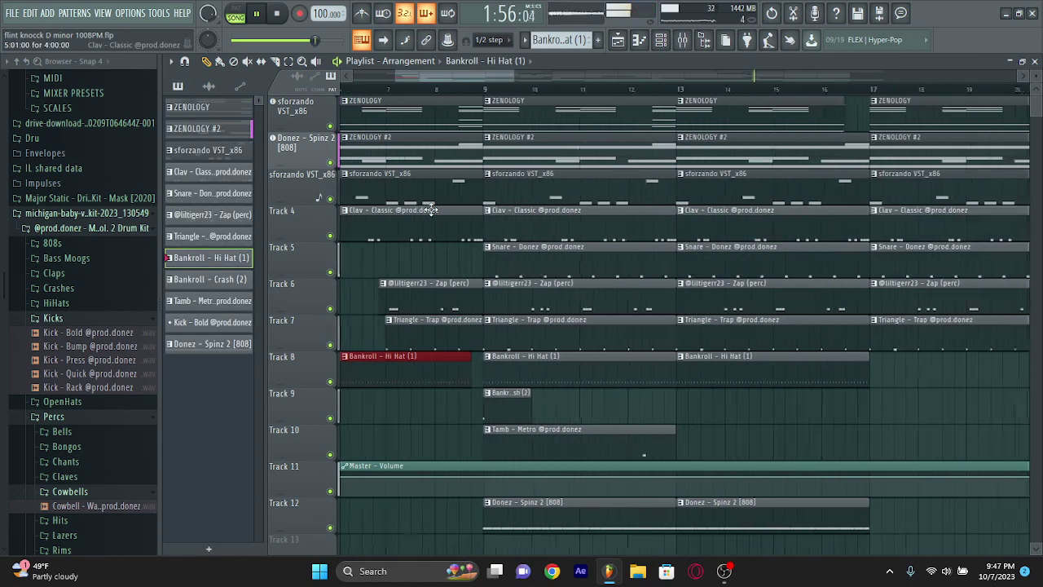
pyautogui.click(395, 89)
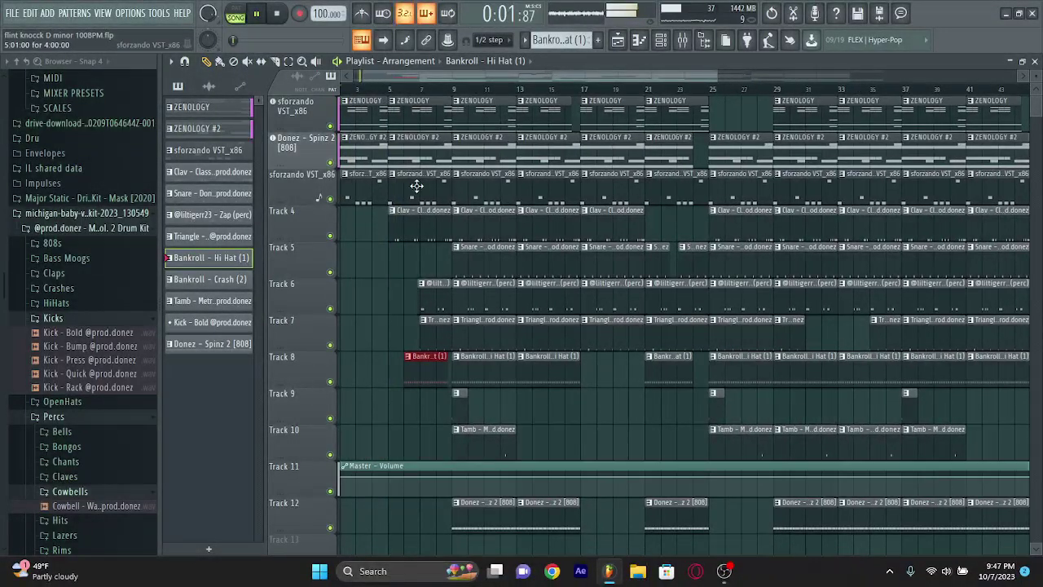
# Load Effector in slot 2 of the Master mixer track and look through its preset list
pyautogui.click(683, 41)
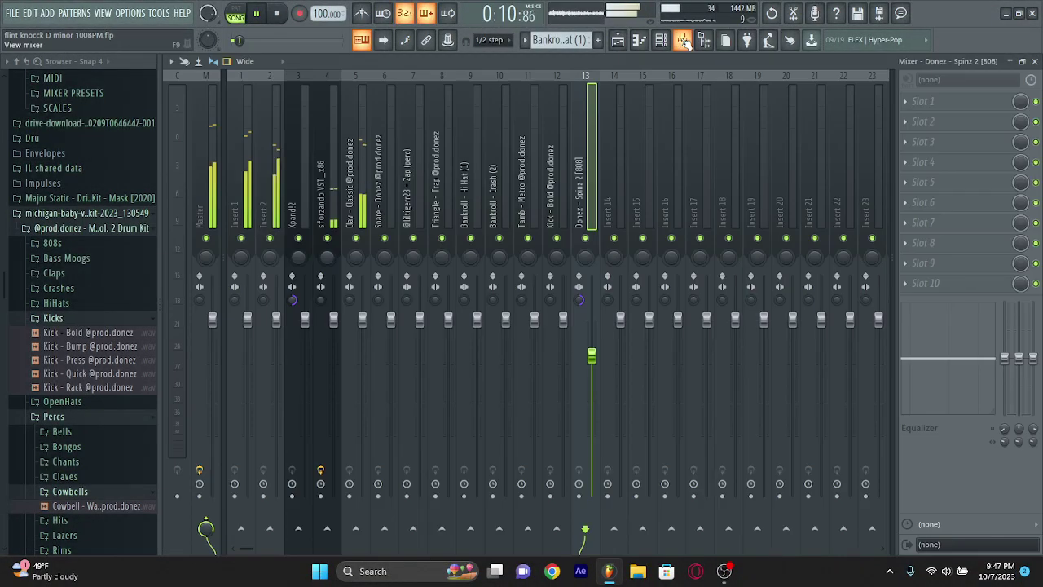
pyautogui.click(218, 162)
pyautogui.click(918, 124)
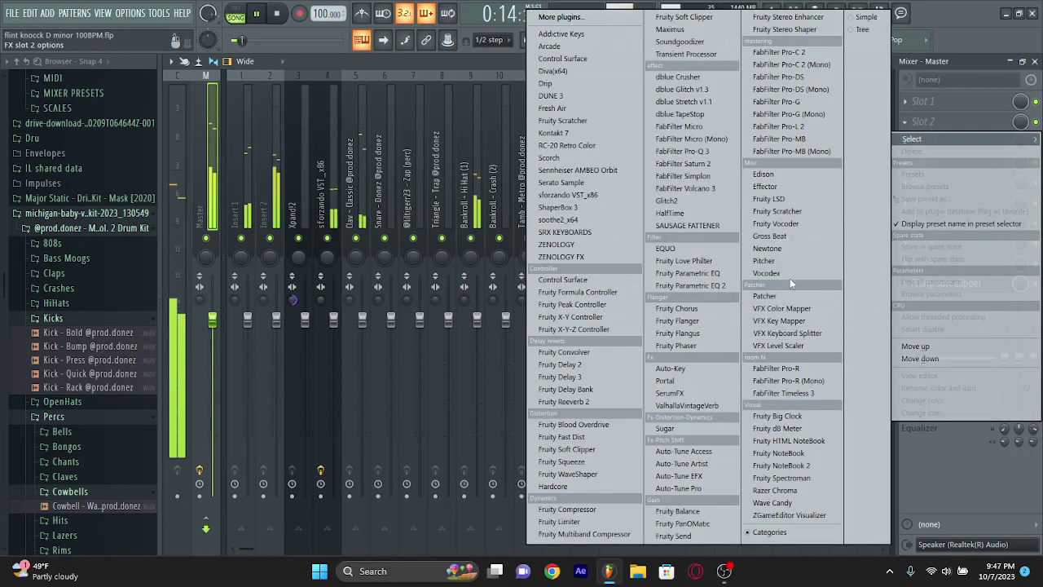
pyautogui.click(770, 186)
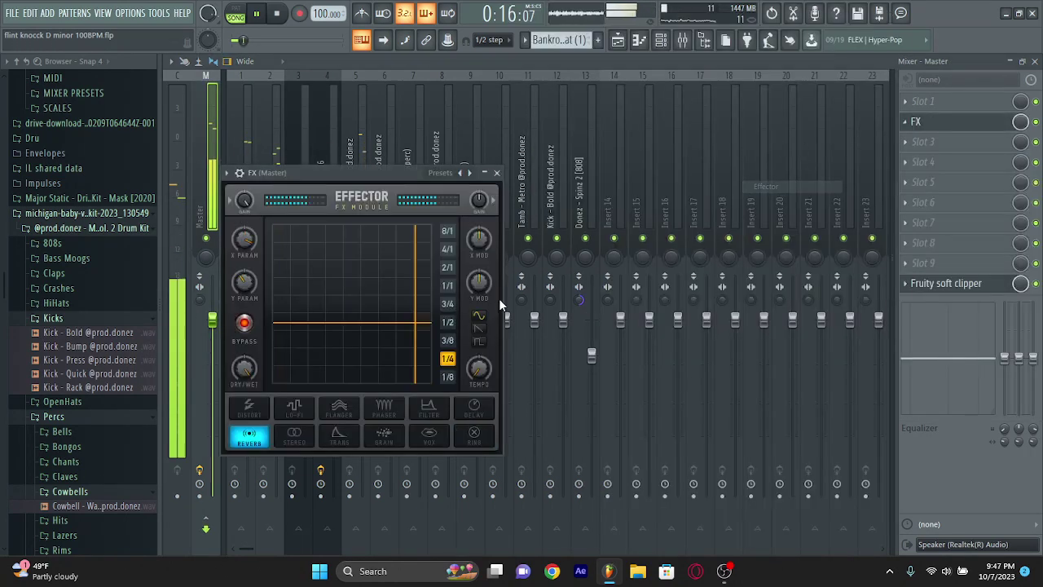
pyautogui.click(227, 173)
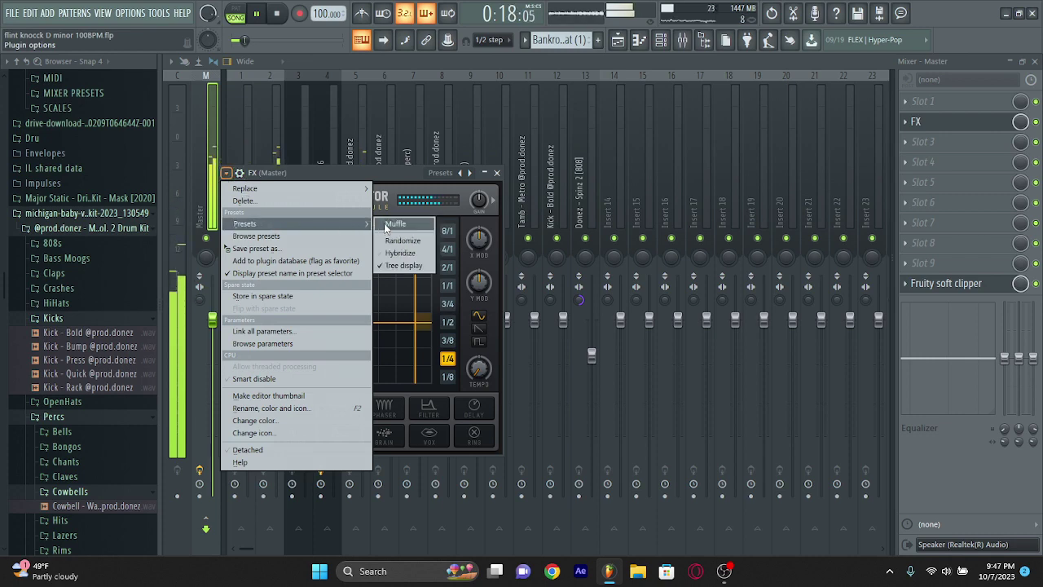
pyautogui.press('Escape')
# Create an automation clip for the mix level of the Master track's slot 2 Effector
pyautogui.click(638, 40)
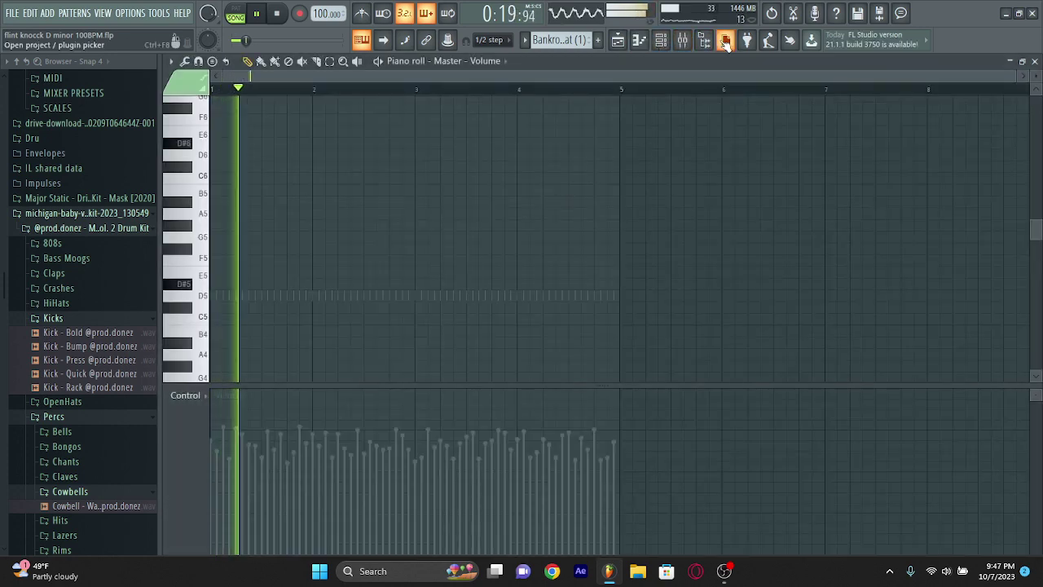
pyautogui.click(684, 41)
pyautogui.rightClick(1018, 121)
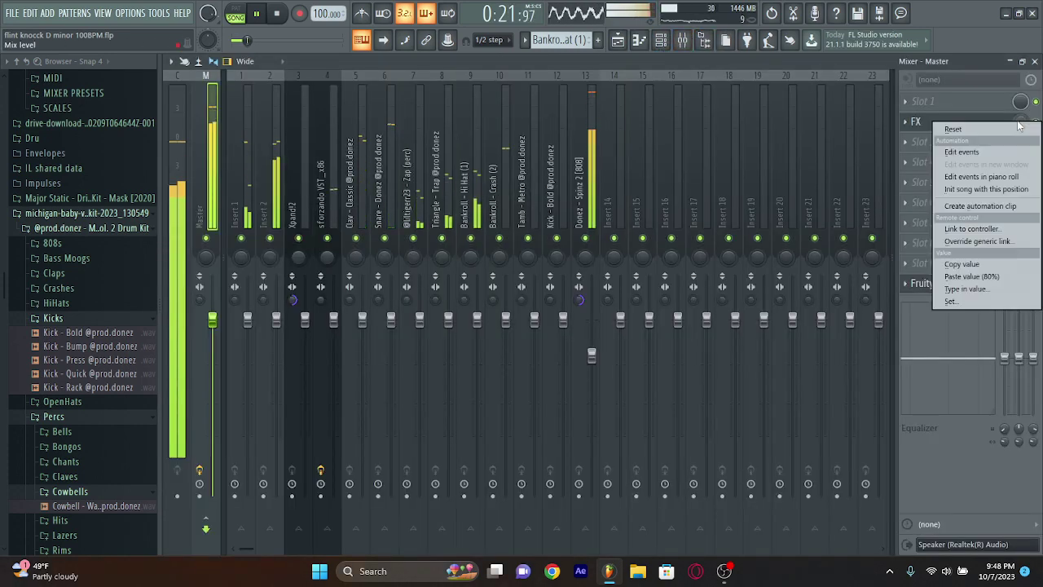
pyautogui.click(980, 205)
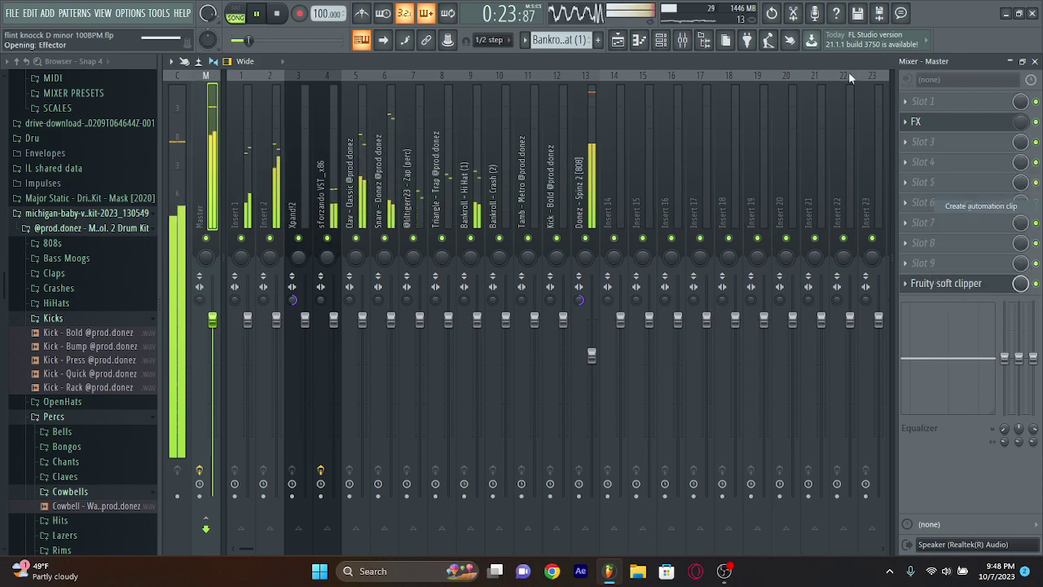
# Shape the FX - Mix level automation to rise from just after bar 24 to bar 25 and curve down to zero at bar 27
pyautogui.click(639, 40)
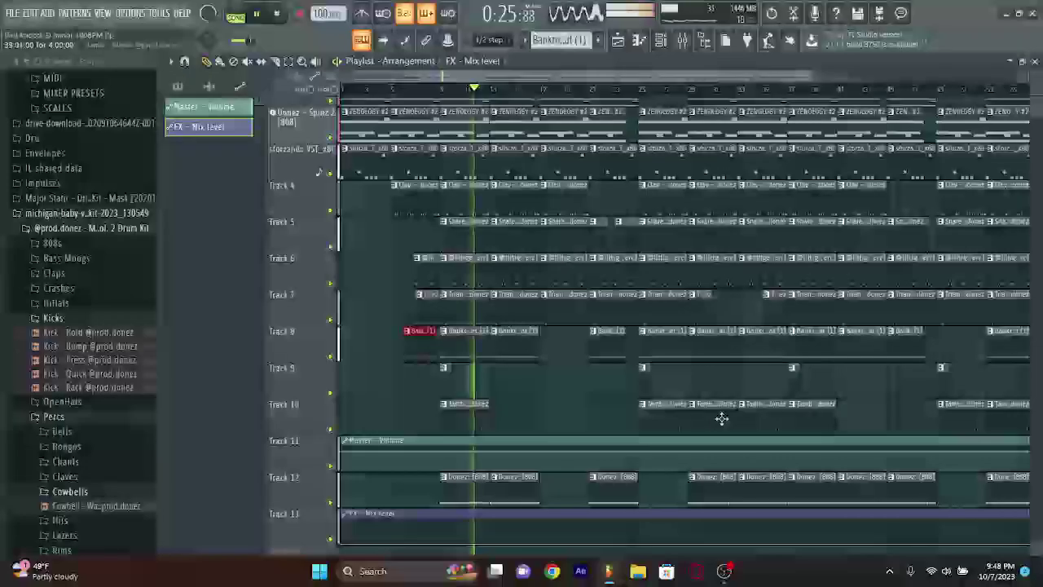
pyautogui.scroll(5, 556, 433)
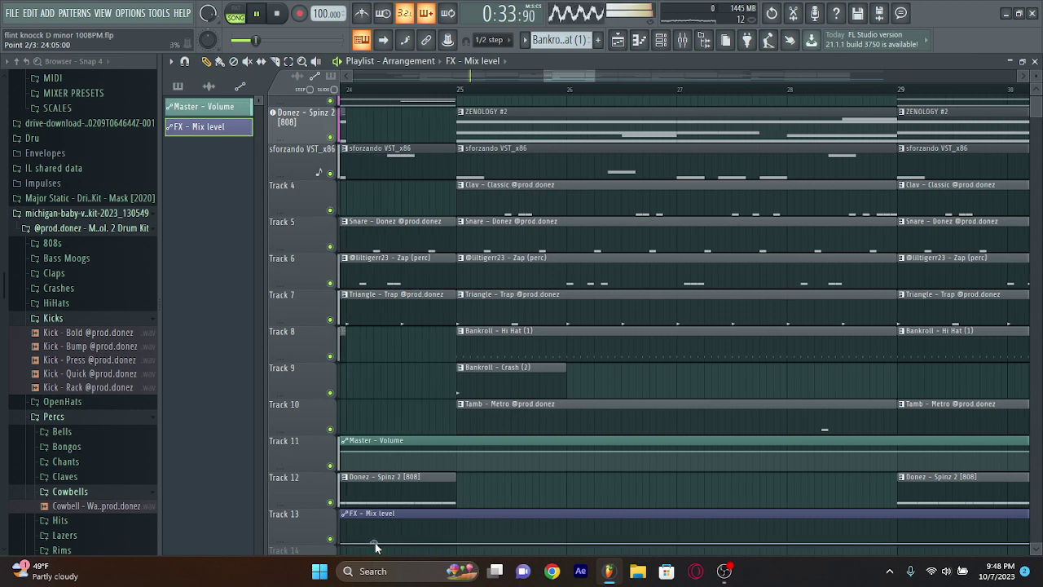
pyautogui.moveTo(414, 544); pyautogui.dragTo(462, 509)
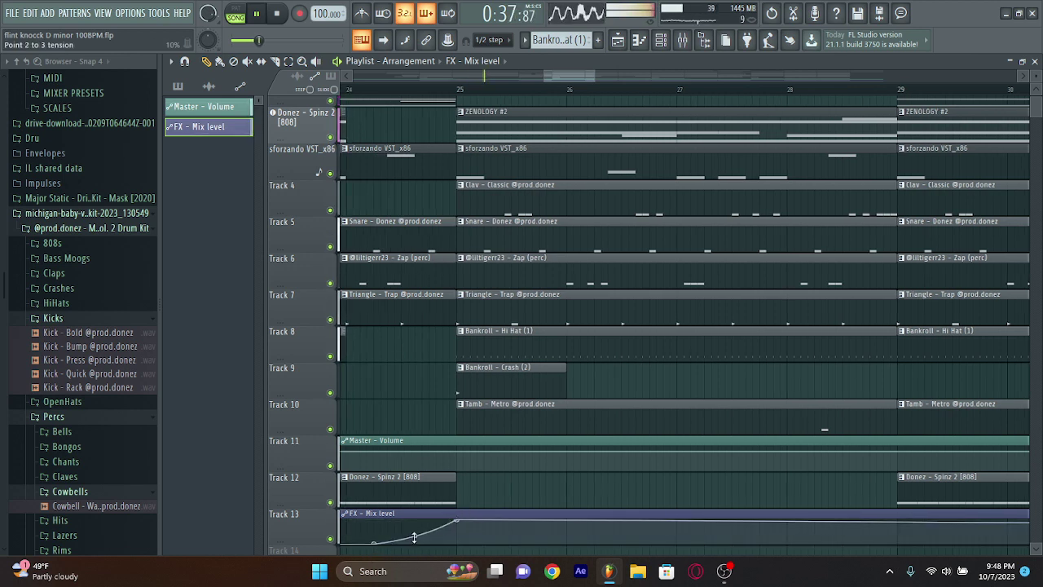
pyautogui.moveTo(628, 521); pyautogui.dragTo(685, 547)
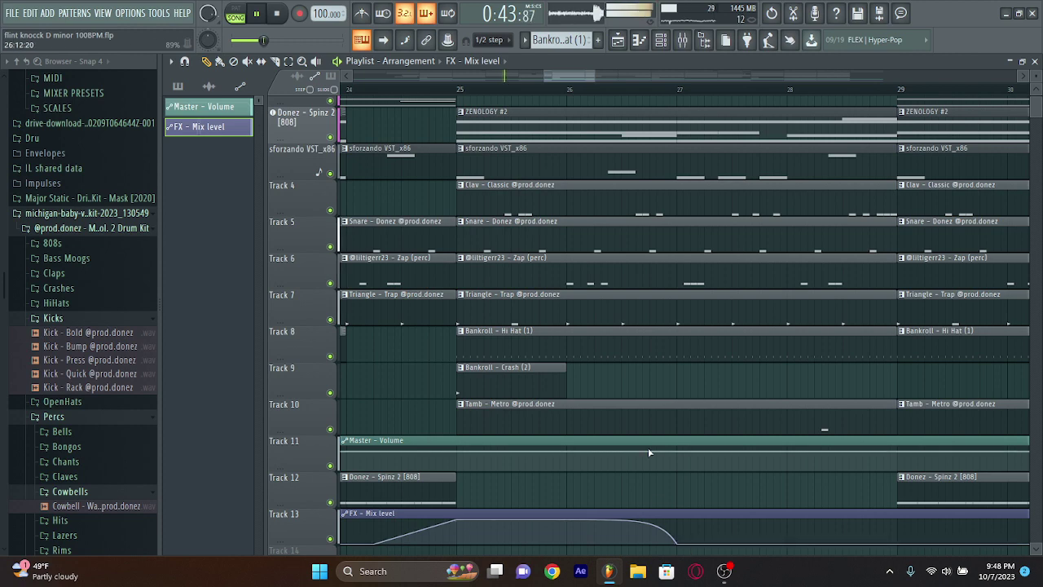
# Trim both ends of the FX - Mix level clip on Track 13 to span only the automation bump from about bar 24 to just past bar 27
pyautogui.scroll(-8, 648, 452)
pyautogui.scroll(-1, 391, 497)
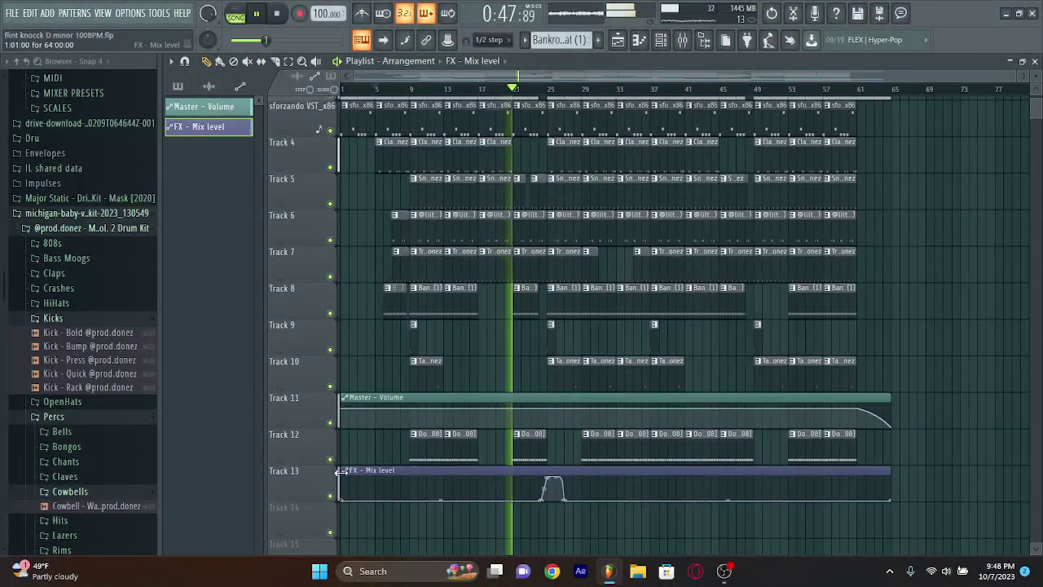
pyautogui.moveTo(341, 473); pyautogui.dragTo(515, 493)
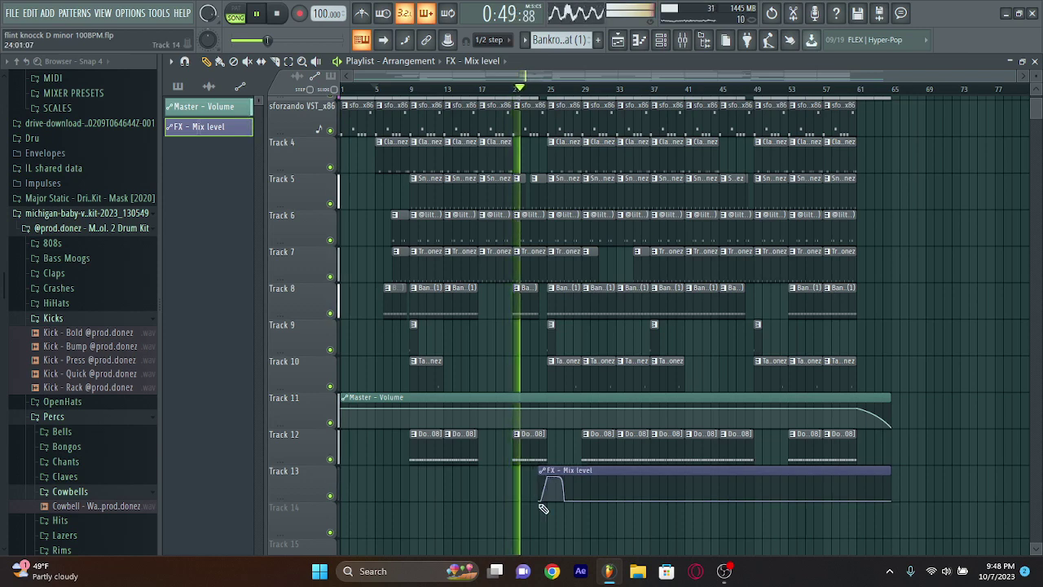
pyautogui.moveTo(890, 485); pyautogui.dragTo(568, 501)
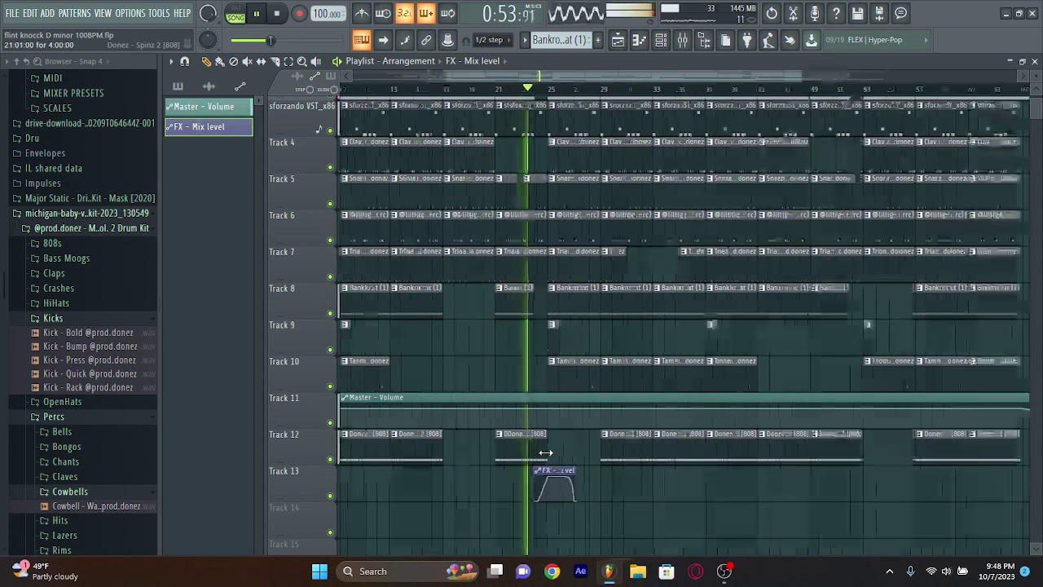
# Audition the transition from just before bar 24 and extend the end of Track 13's FX - Mix level clip to bar 29
pyautogui.scroll(5, 548, 469)
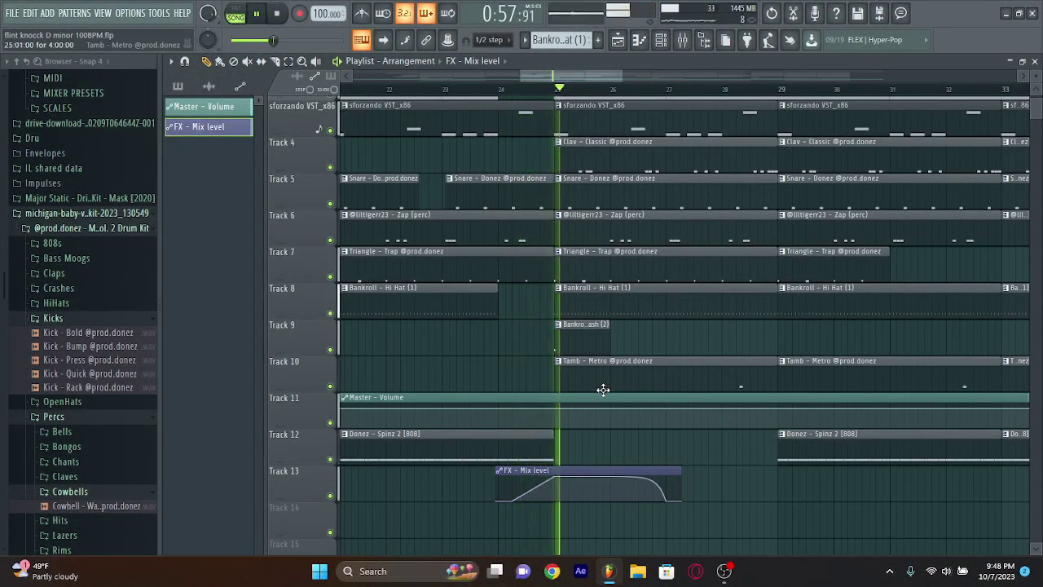
pyautogui.scroll(2, 603, 389)
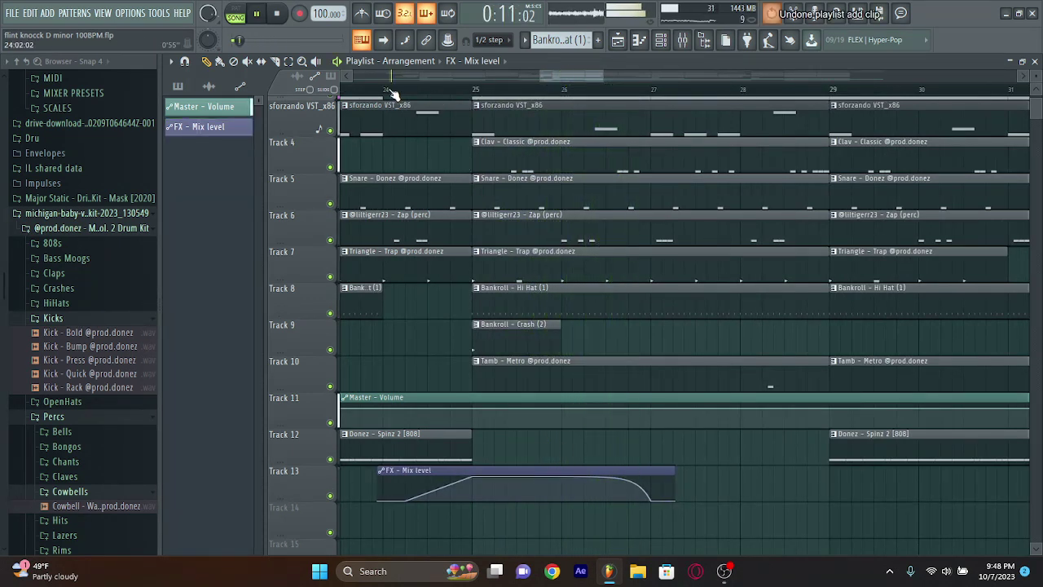
pyautogui.click(359, 90)
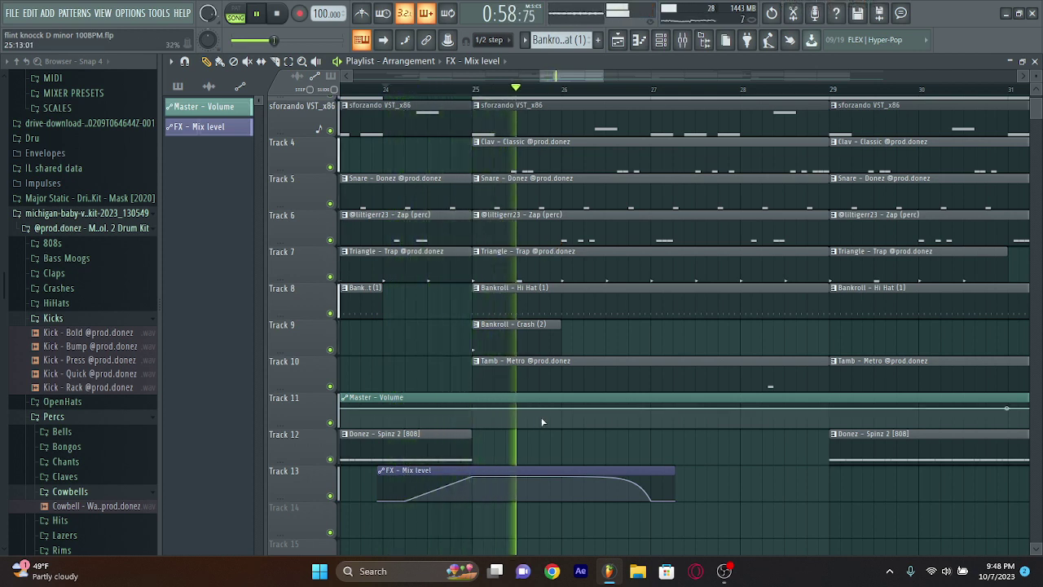
pyautogui.hscroll(2, 618, 407)
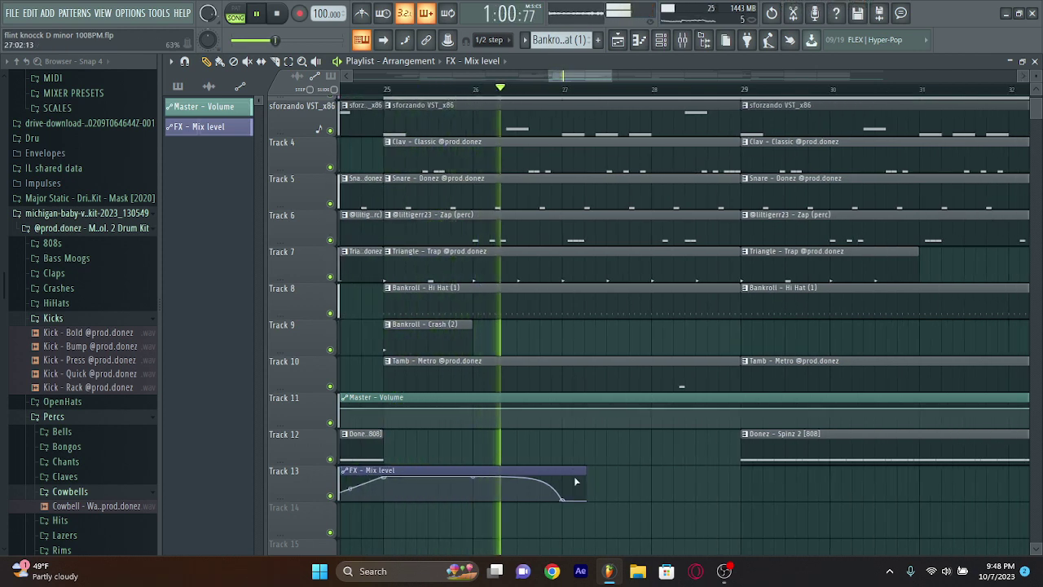
pyautogui.moveTo(584, 484); pyautogui.dragTo(740, 485)
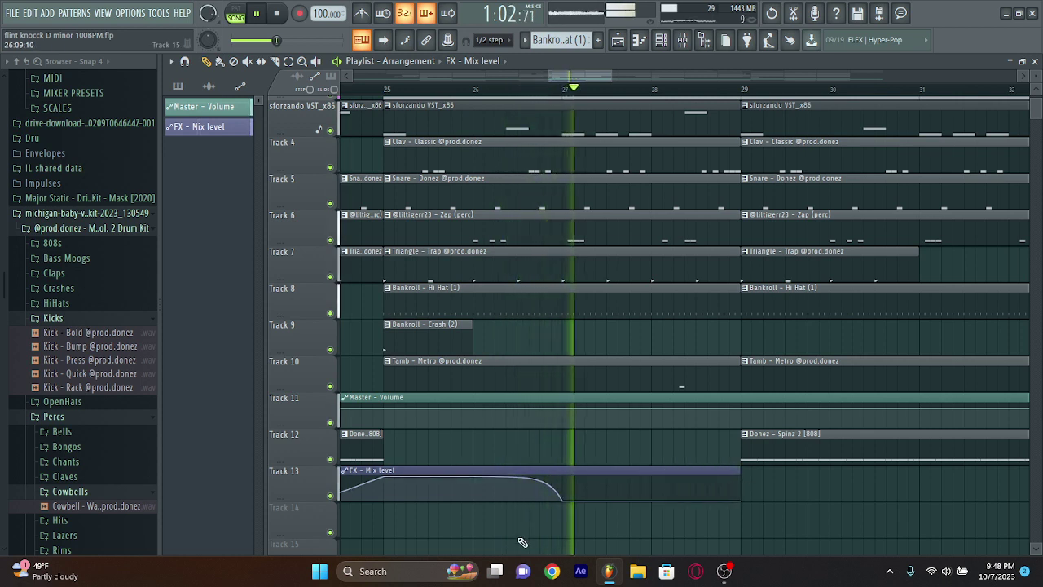
# Move the point where the FX - Mix level curve reaches zero to about a third of the way into bar 28
pyautogui.moveTo(556, 514); pyautogui.dragTo(640, 510)
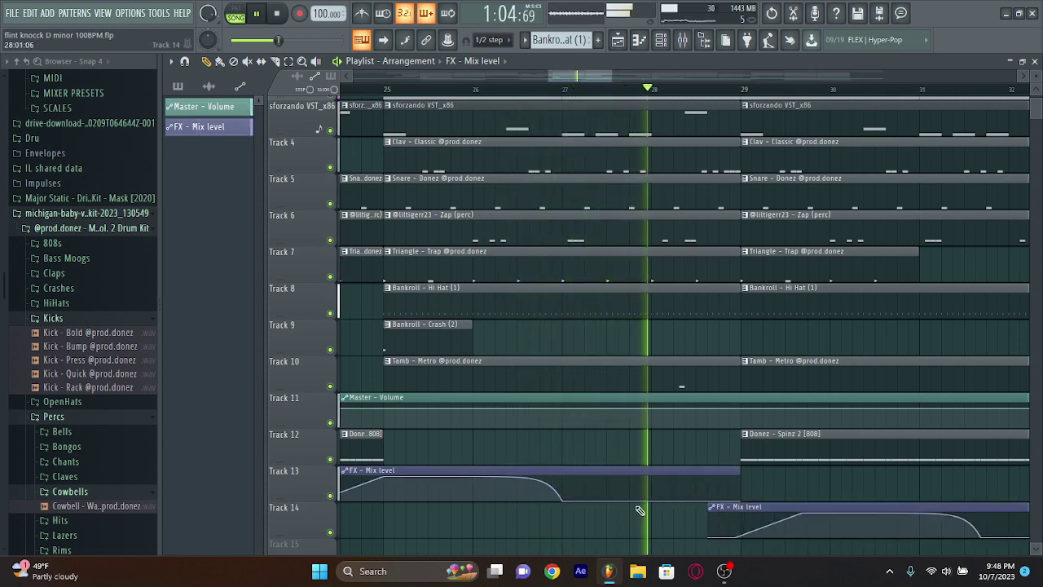
pyautogui.hotkey('ctrl', 'z')
pyautogui.moveTo(554, 498); pyautogui.dragTo(754, 517)
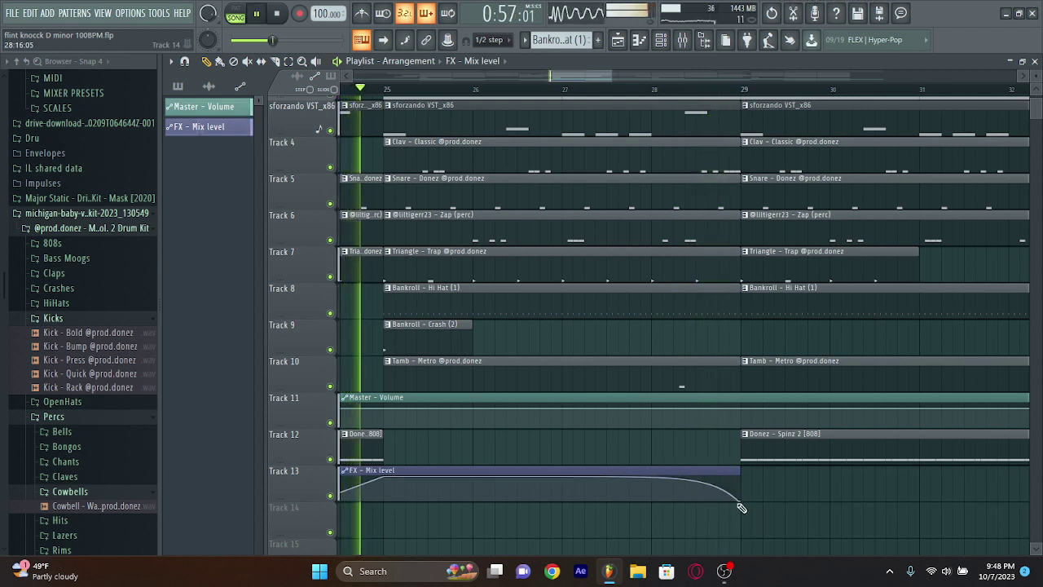
pyautogui.moveTo(688, 488); pyautogui.dragTo(681, 500)
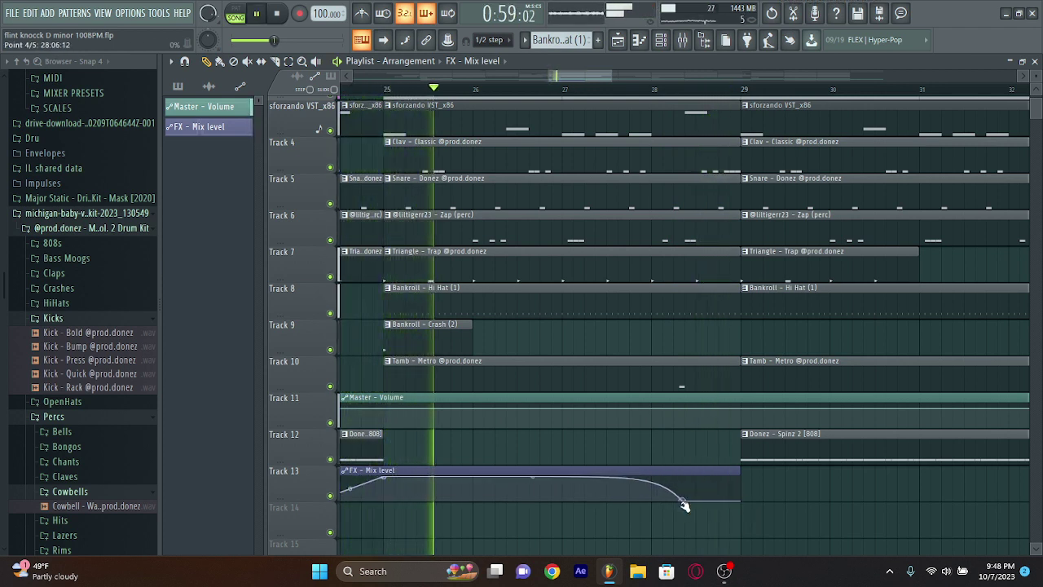
# Delete the FX - Mix level automation clip from Track 13
pyautogui.scroll(2, 695, 444)
pyautogui.scroll(3, 695, 443)
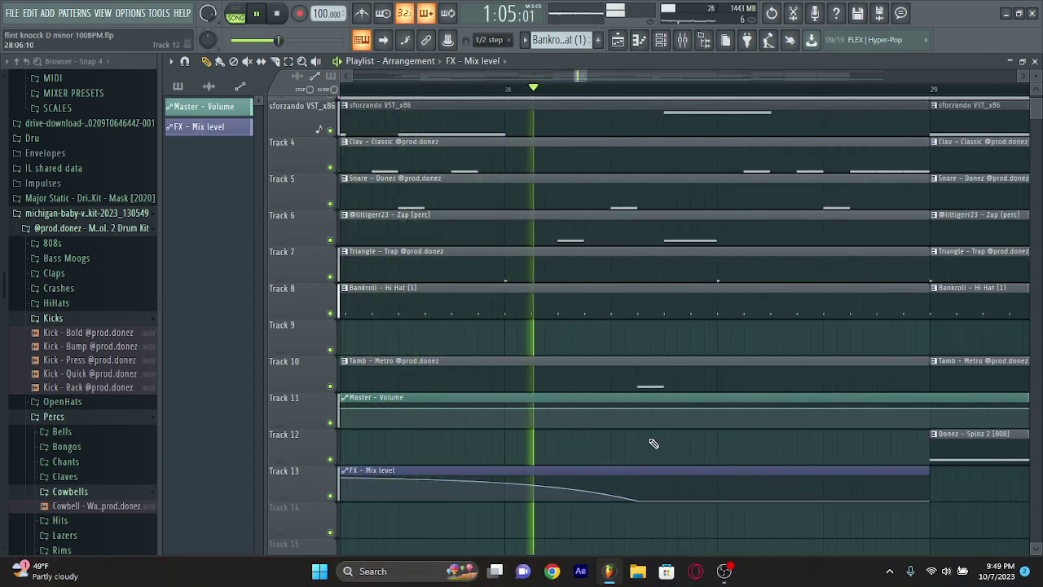
pyautogui.scroll(-8, 653, 443)
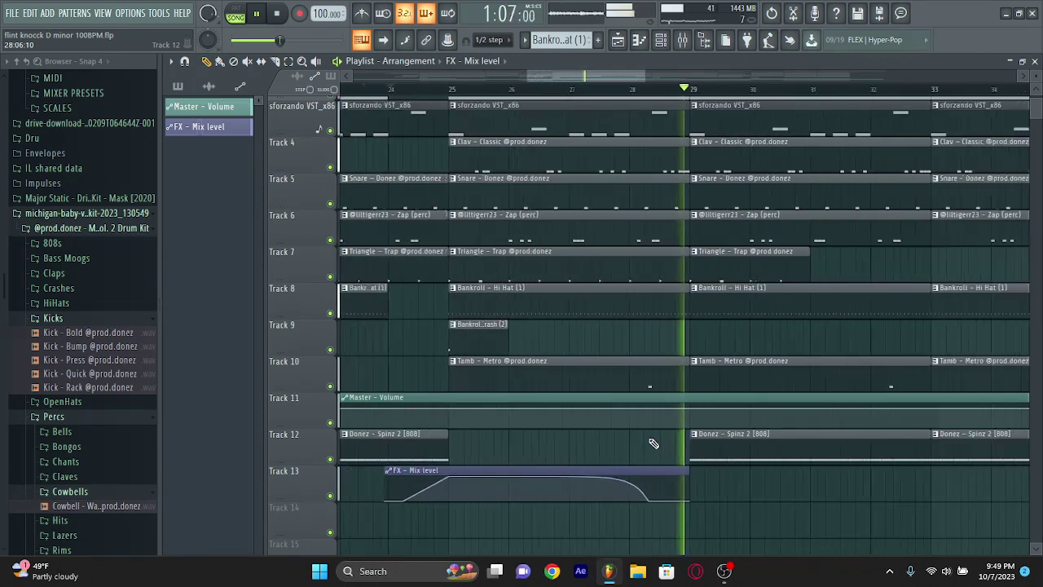
pyautogui.scroll(-5, 641, 462)
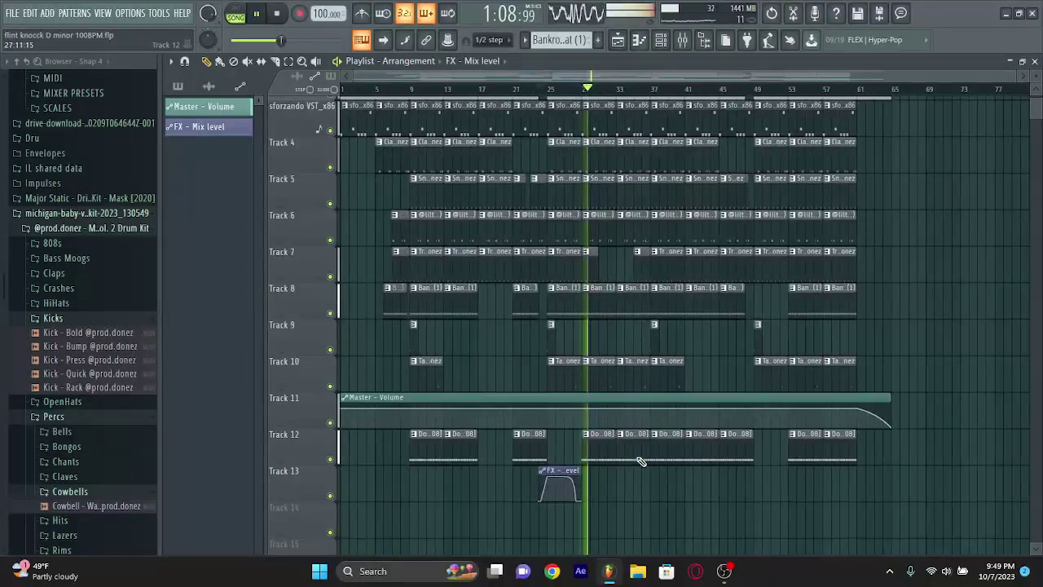
pyautogui.rightClick(580, 481)
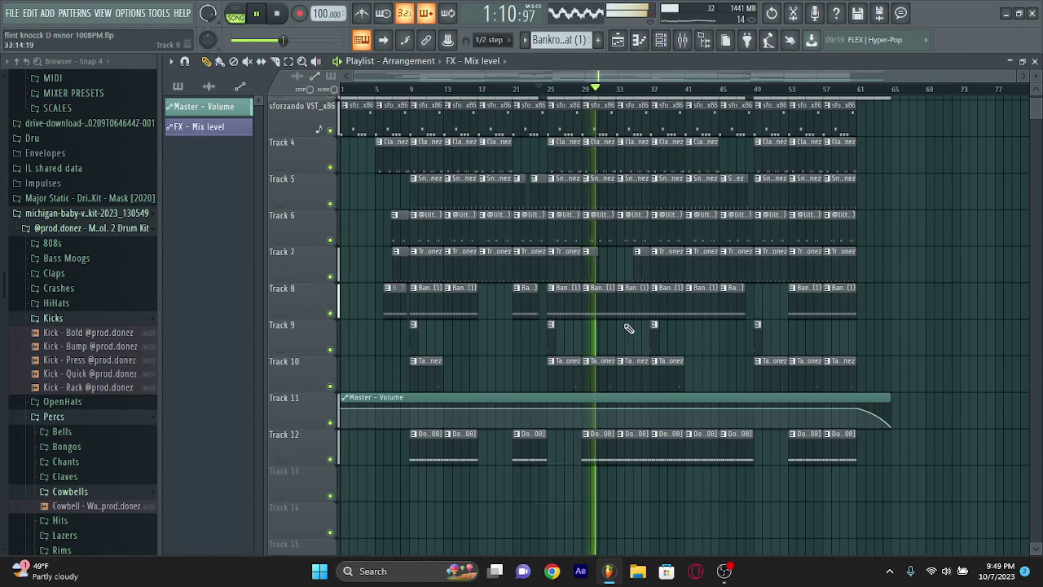
pyautogui.scroll(2, 509, 319)
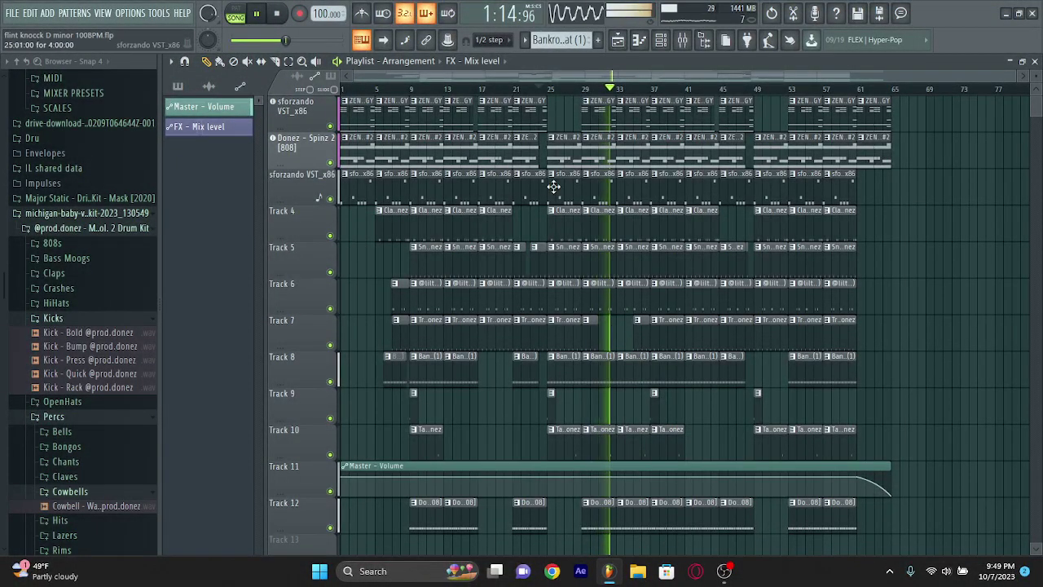
pyautogui.click(721, 572)
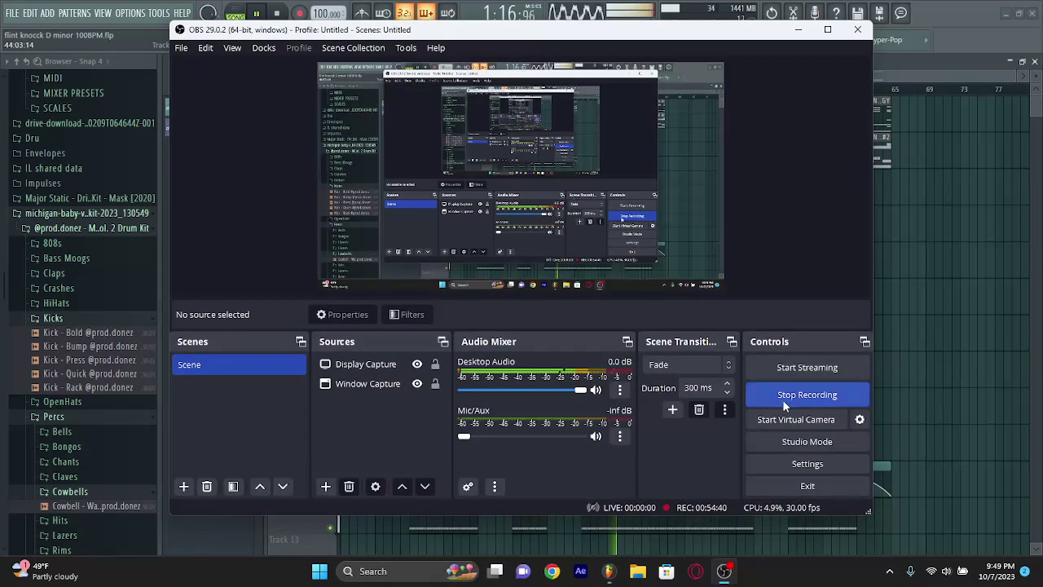